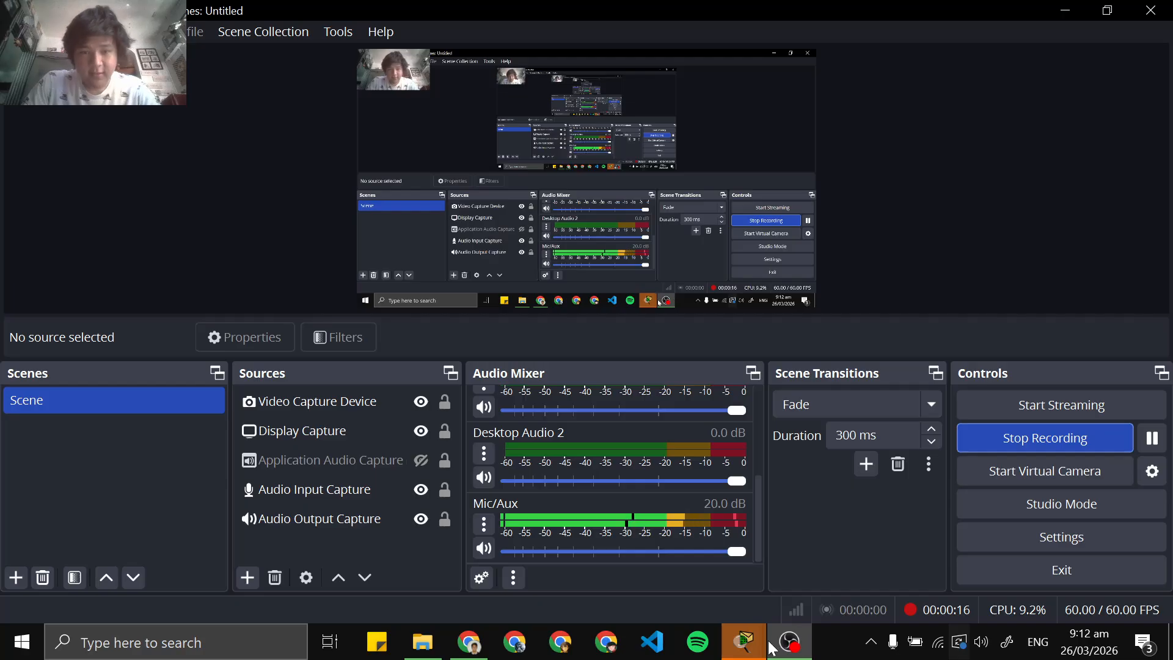
# Switch to Packet Tracer and accept the Guest user profile for the Basic Router Configuration Review activity
pyautogui.moveTo(797, 632)
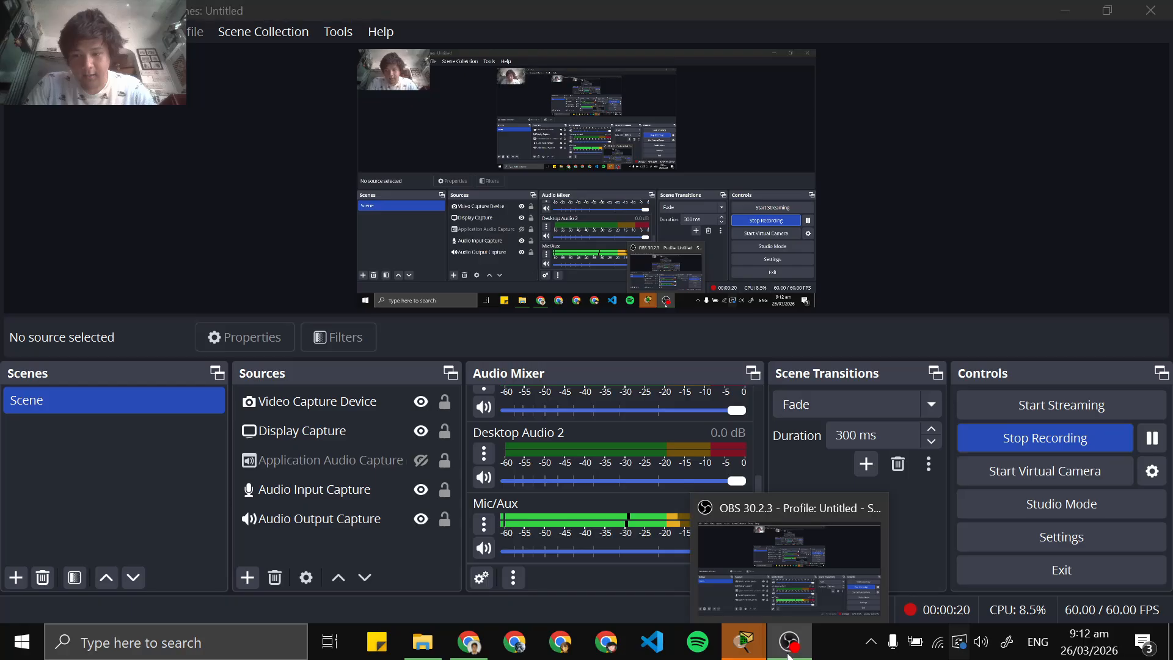
pyautogui.click(794, 648)
pyautogui.click(788, 643)
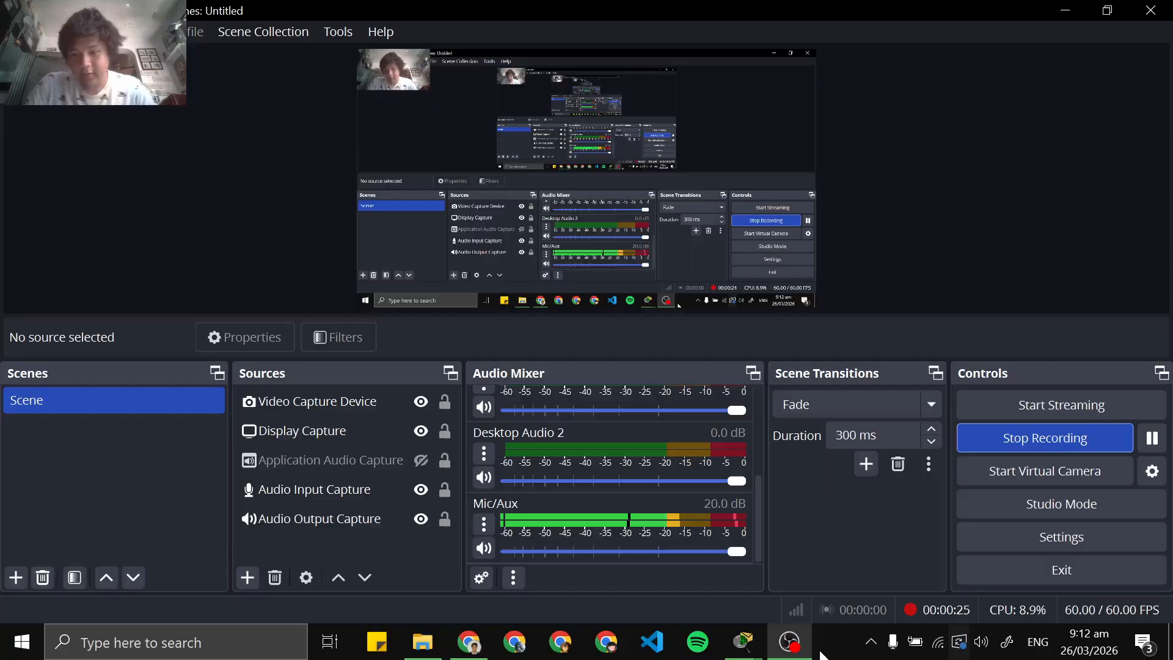
pyautogui.click(790, 641)
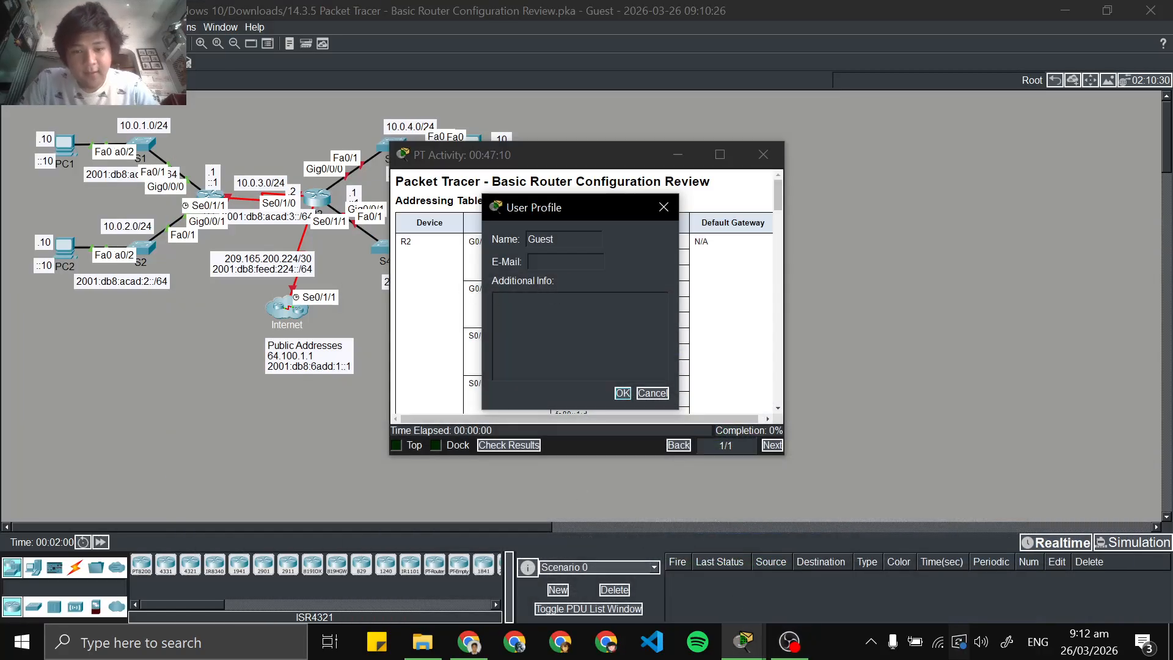
pyautogui.click(622, 393)
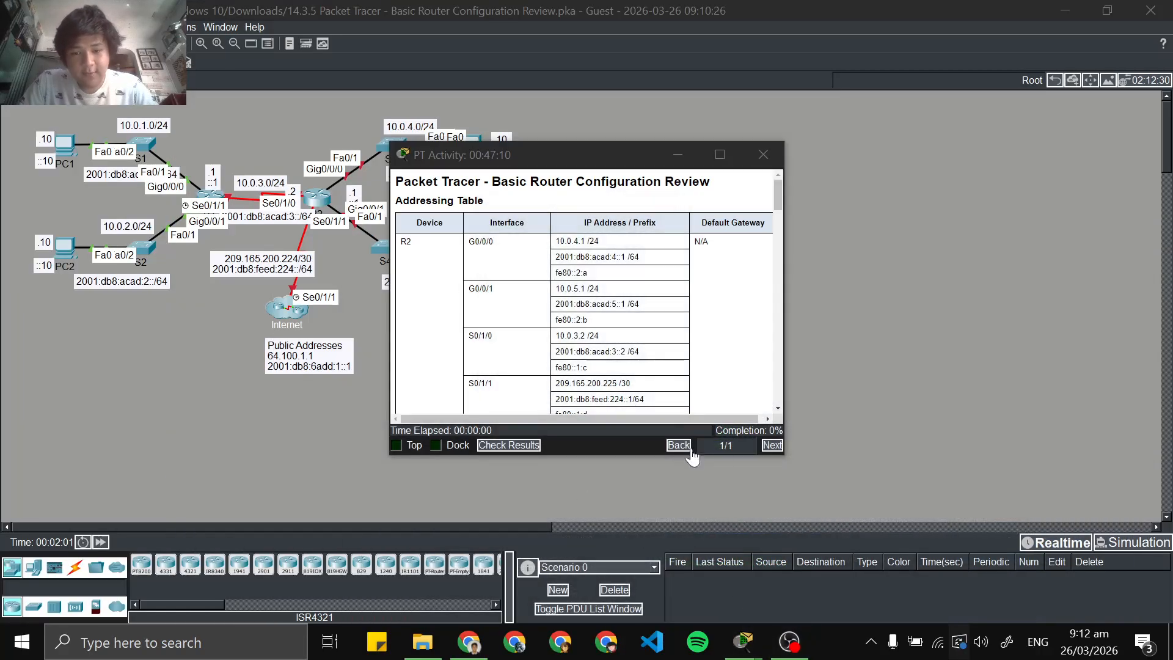
# Review the activity's addressing table, background scenario and Part 1 instructions for configuring the PCs and the router
pyautogui.scroll(-5, 653, 335)
pyautogui.scroll(-2, 650, 329)
pyautogui.scroll(3, 650, 330)
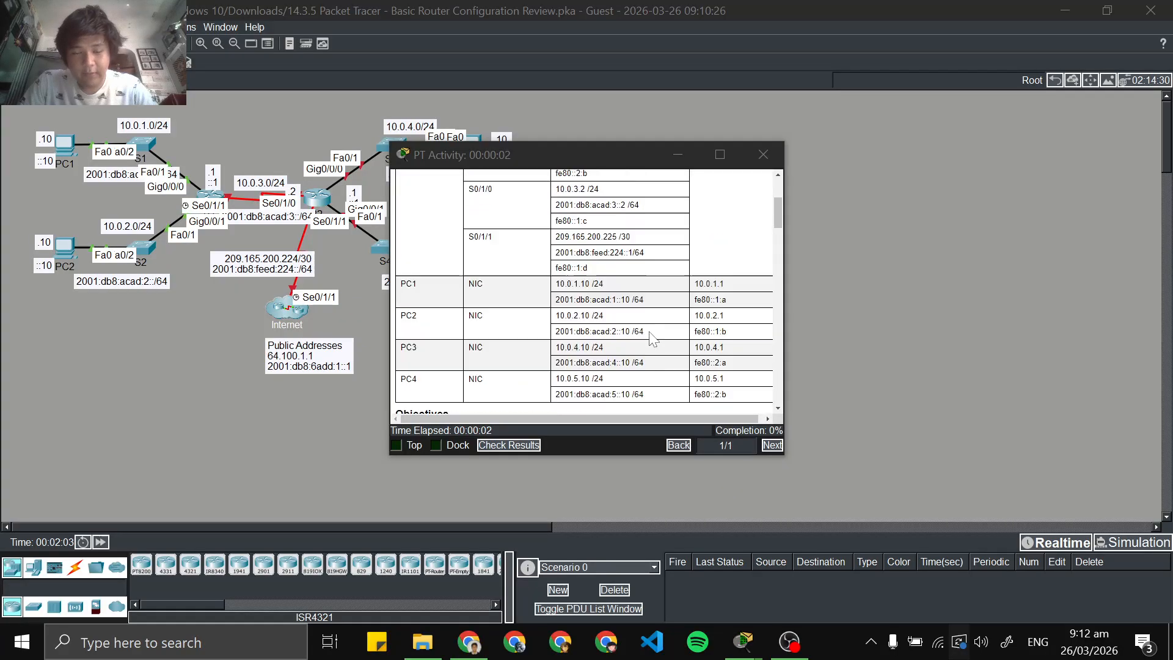
pyautogui.scroll(-3, 649, 331)
pyautogui.scroll(7, 649, 332)
pyautogui.scroll(-7, 649, 332)
pyautogui.scroll(-5, 653, 340)
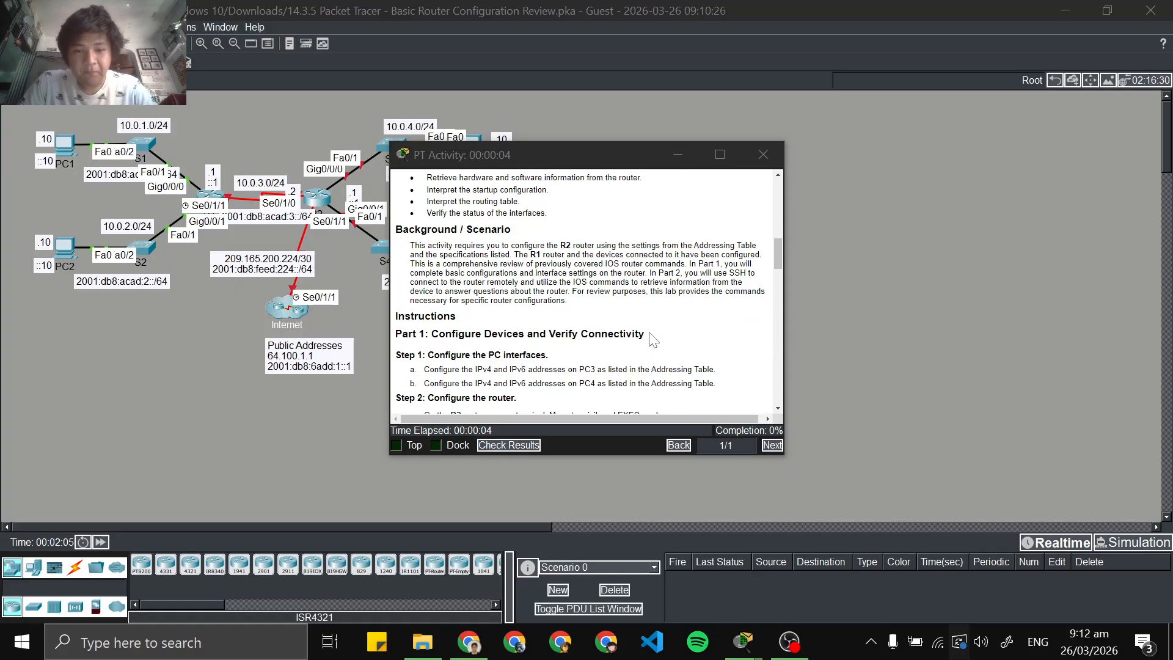
pyautogui.scroll(-5, 543, 318)
pyautogui.scroll(5, 543, 318)
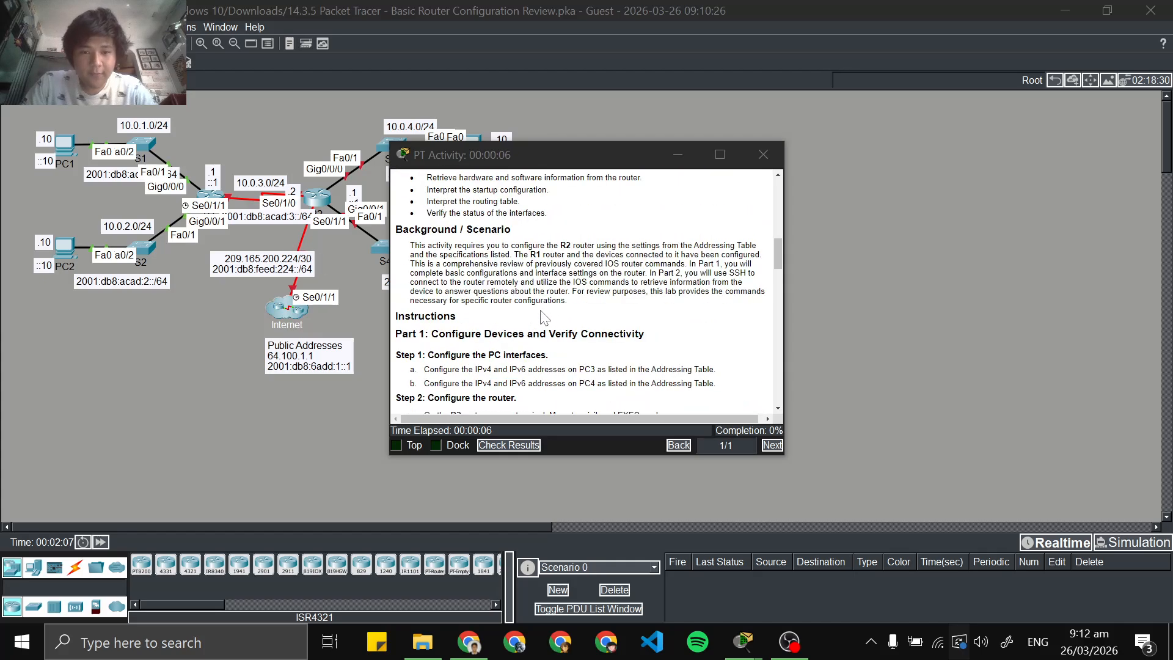
pyautogui.scroll(-3, 543, 317)
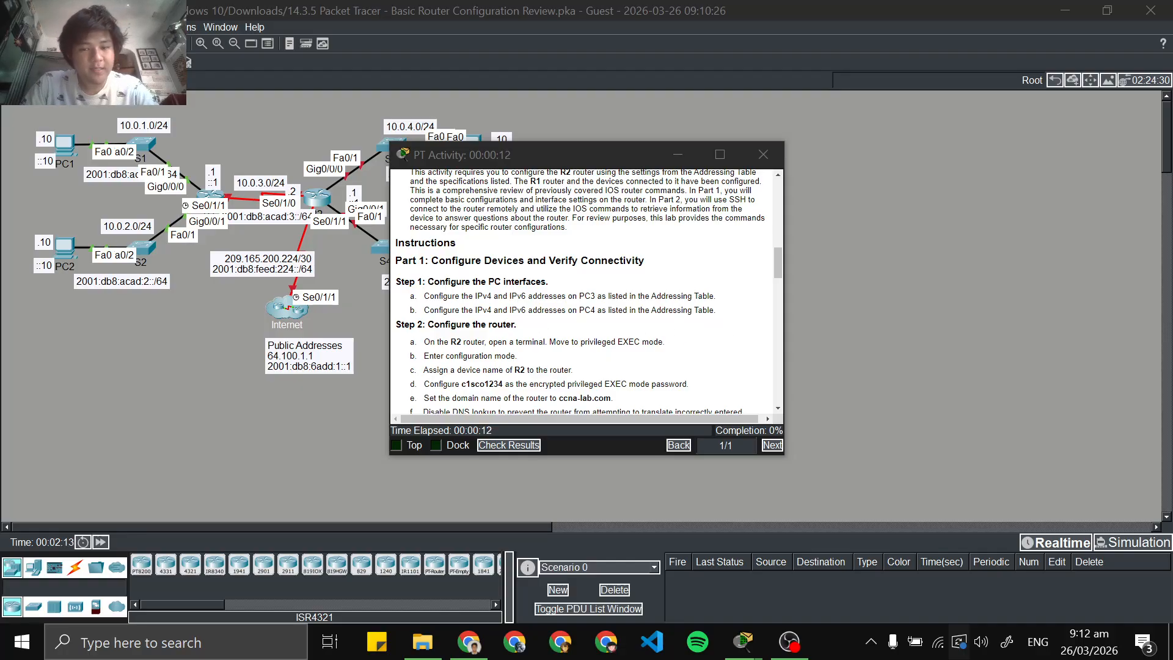
# Open the IP configuration of PC3 in the topology
pyautogui.click(322, 325)
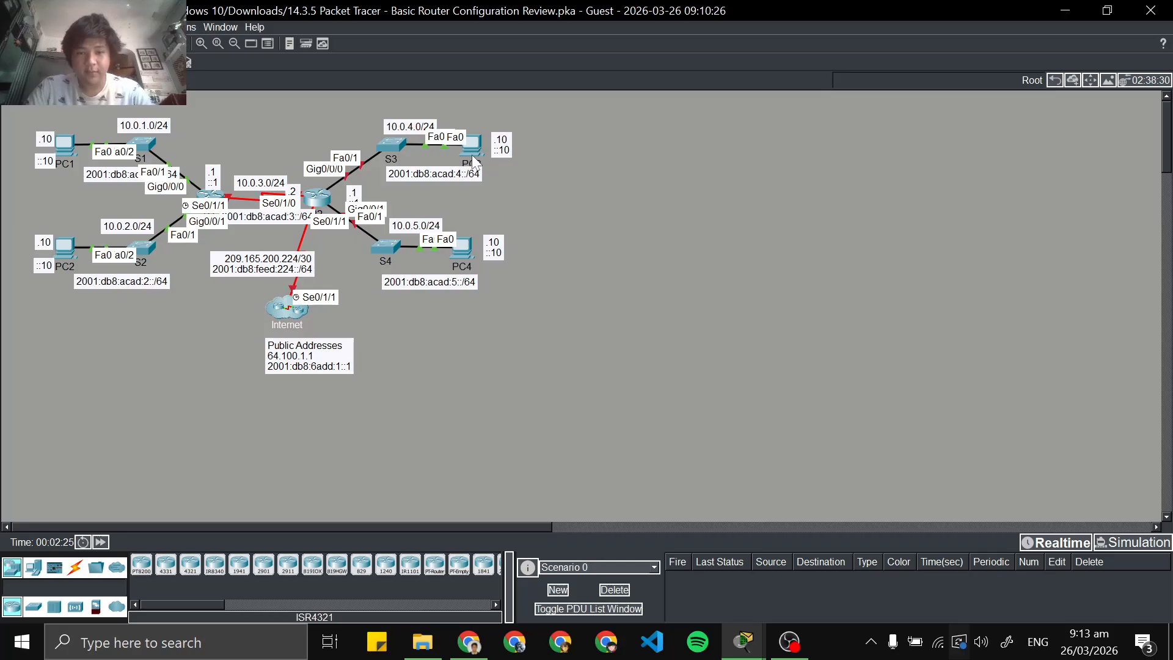
pyautogui.click(470, 259)
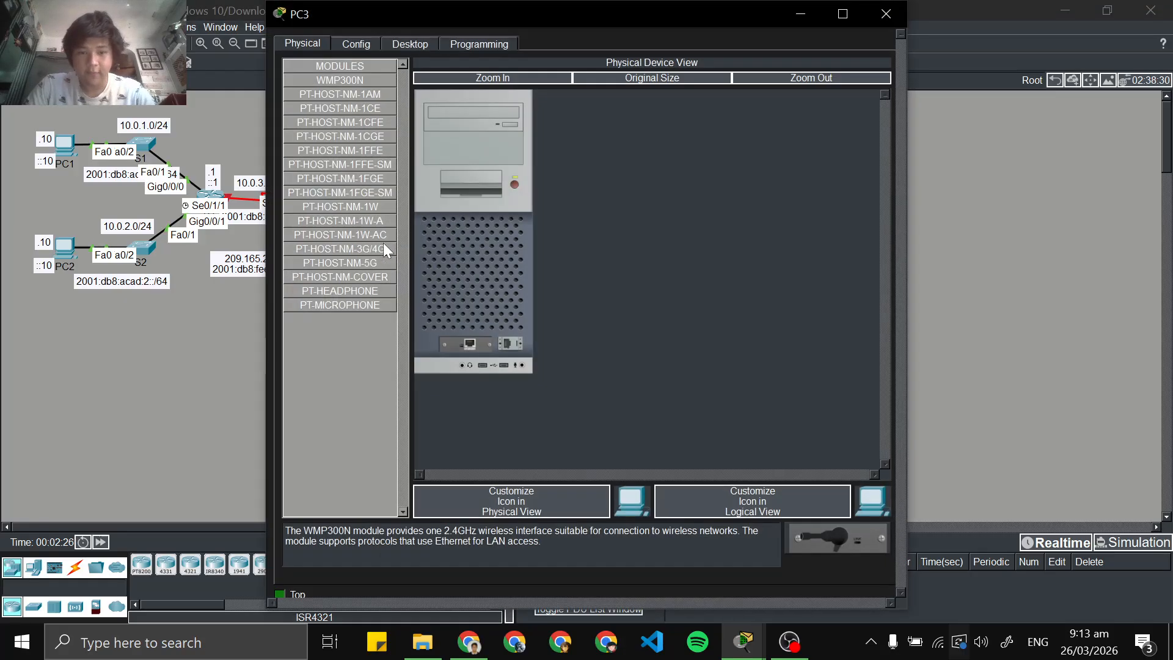
pyautogui.click(361, 45)
pyautogui.click(416, 44)
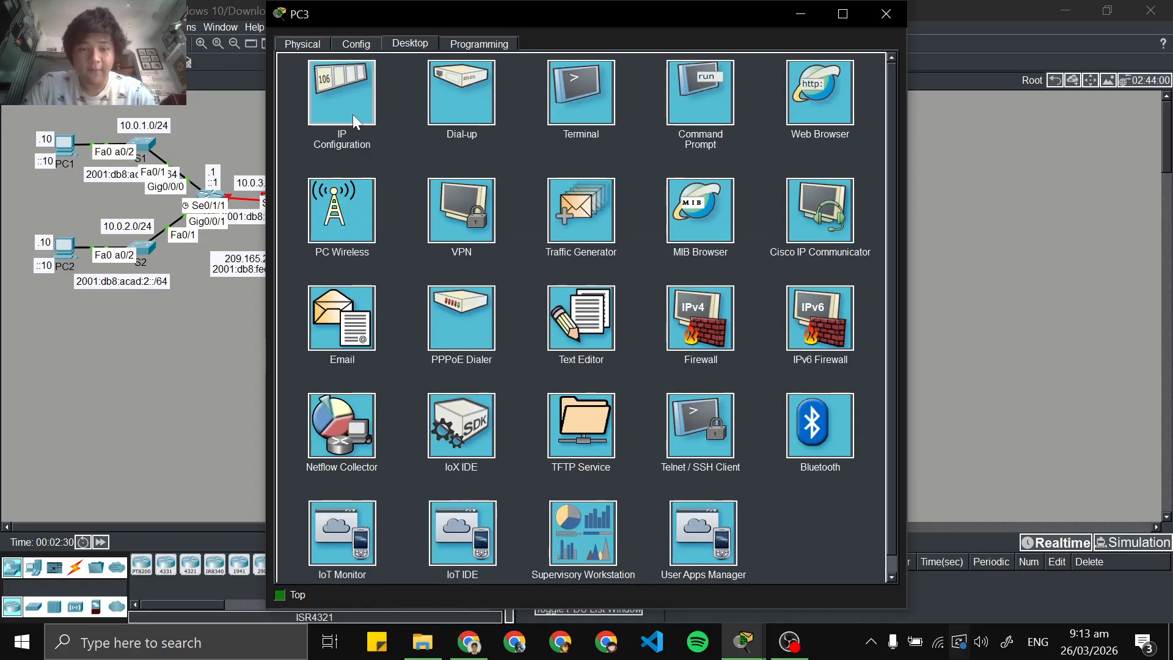
pyautogui.click(353, 114)
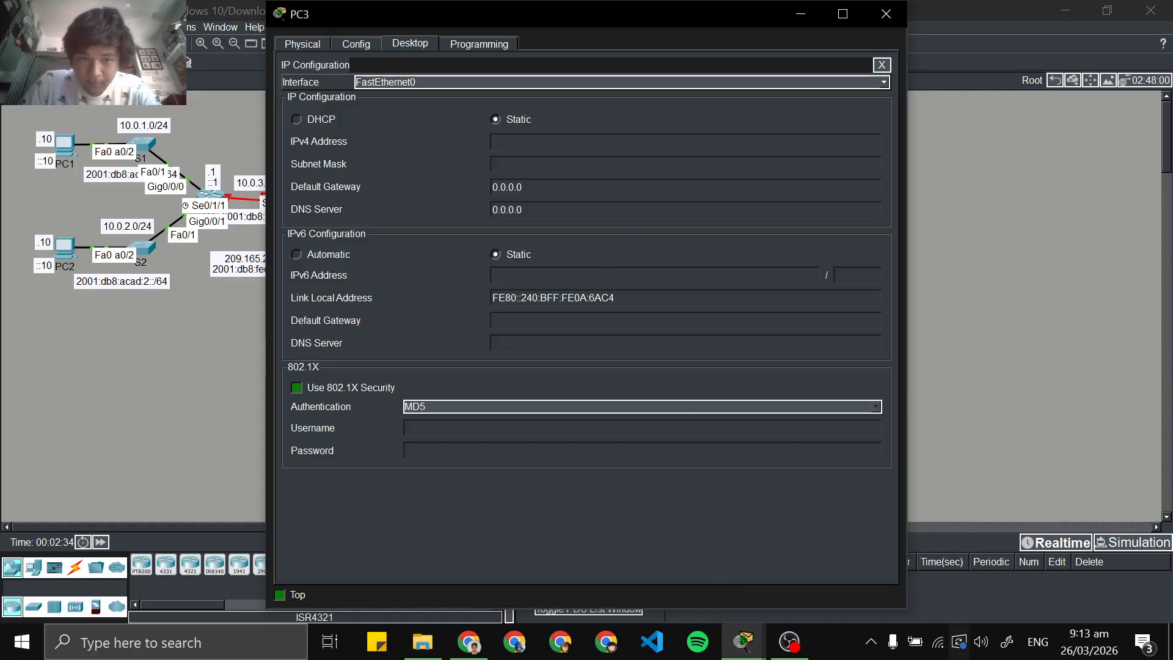
# Copy PC3's IPv4 address from the addressing table in the Chrome PDF and set it as 10.0.4.10 without the prefix
pyautogui.click(469, 642)
pyautogui.scroll(-10, 293, 391)
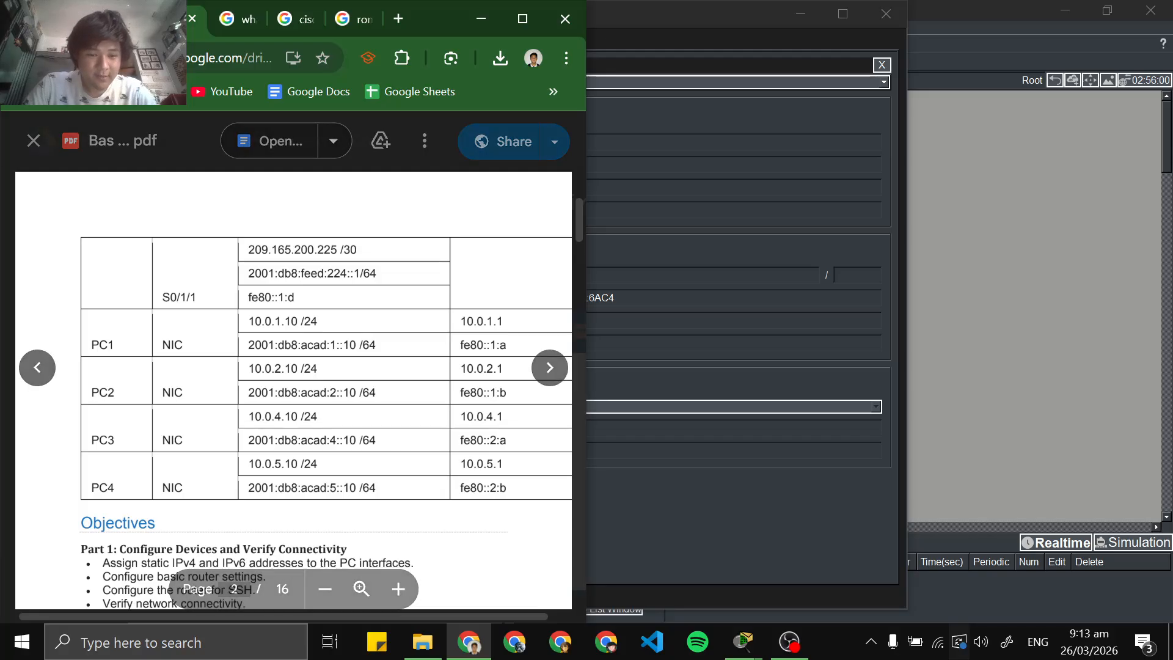
pyautogui.moveTo(248, 416); pyautogui.dragTo(318, 417)
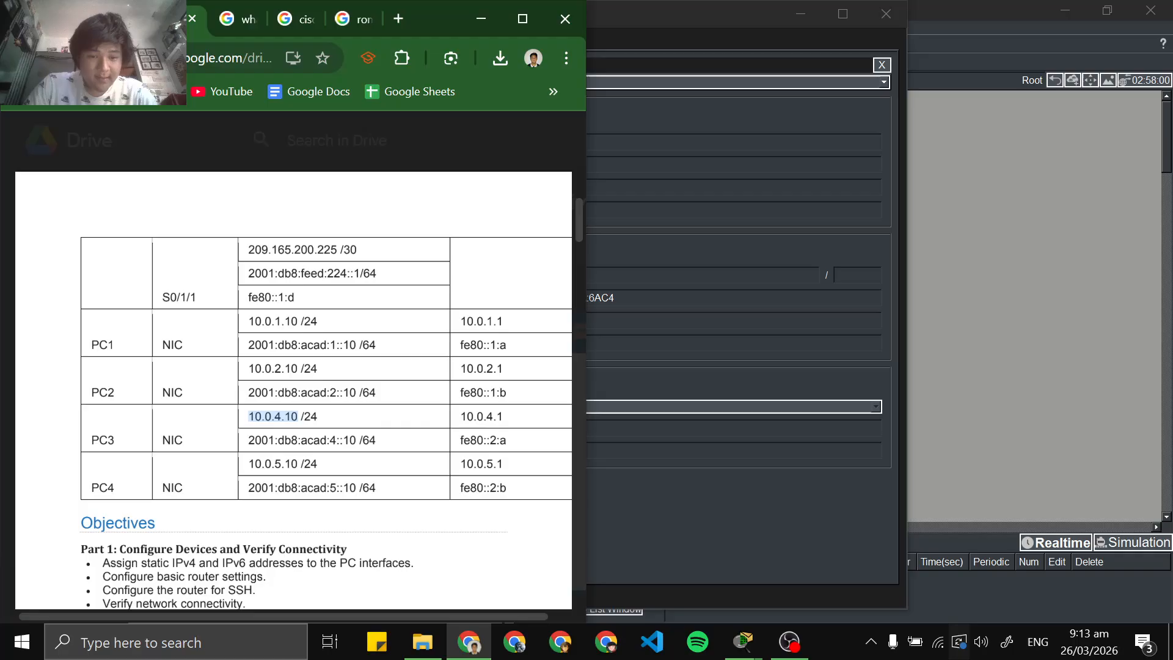
pyautogui.rightClick(308, 417)
pyautogui.click(329, 437)
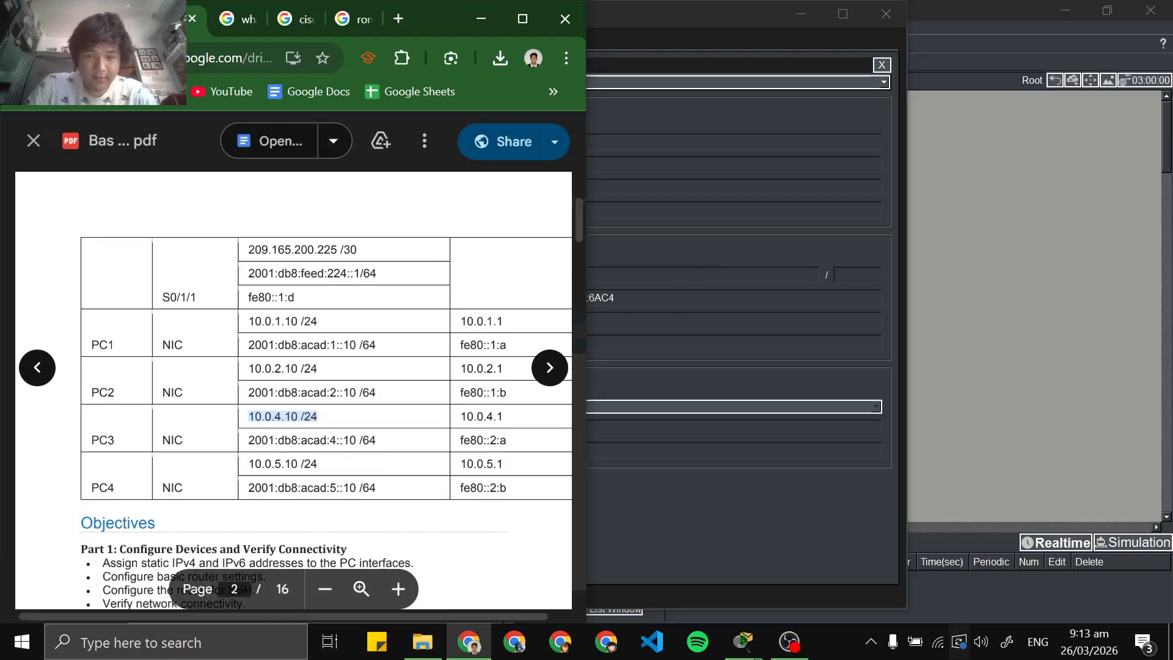
pyautogui.click(712, 124)
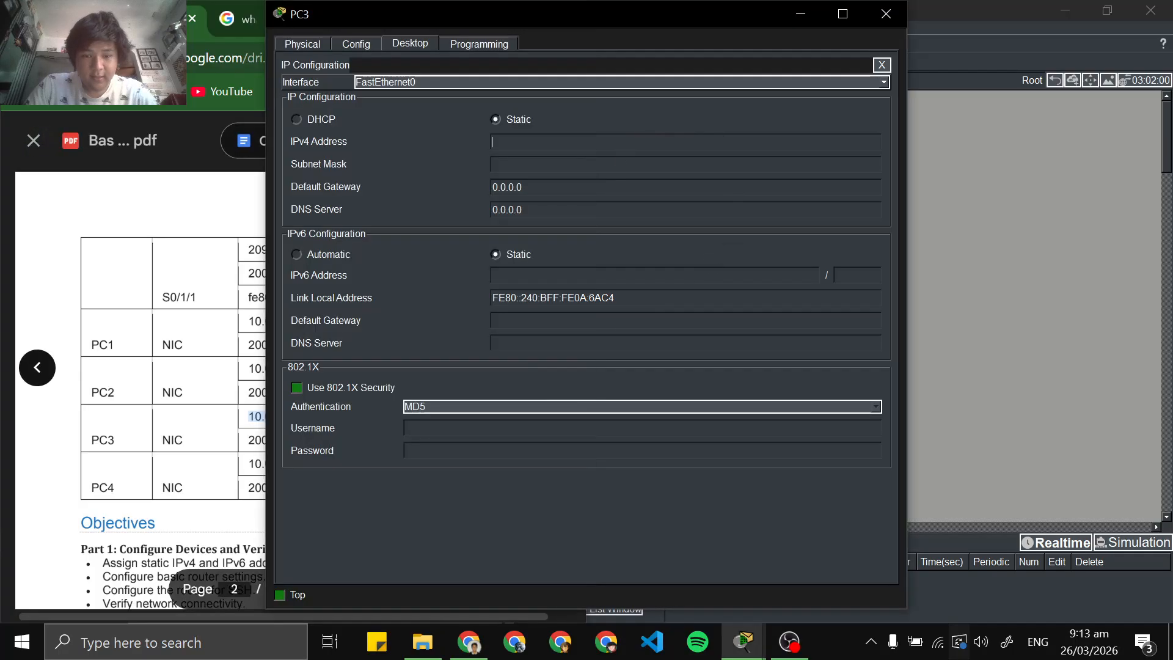
pyautogui.hotkey('ctrl', 'v')
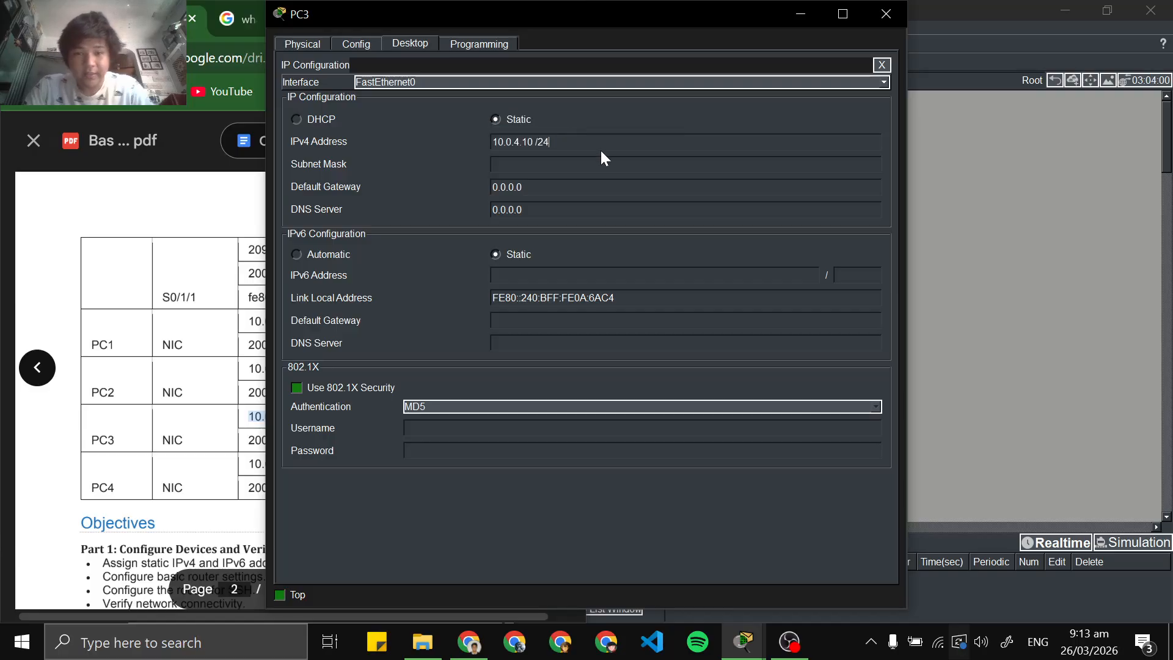
pyautogui.press('BackSpace')
pyautogui.press('BackSpace')
pyautogui.press('BackSpace')
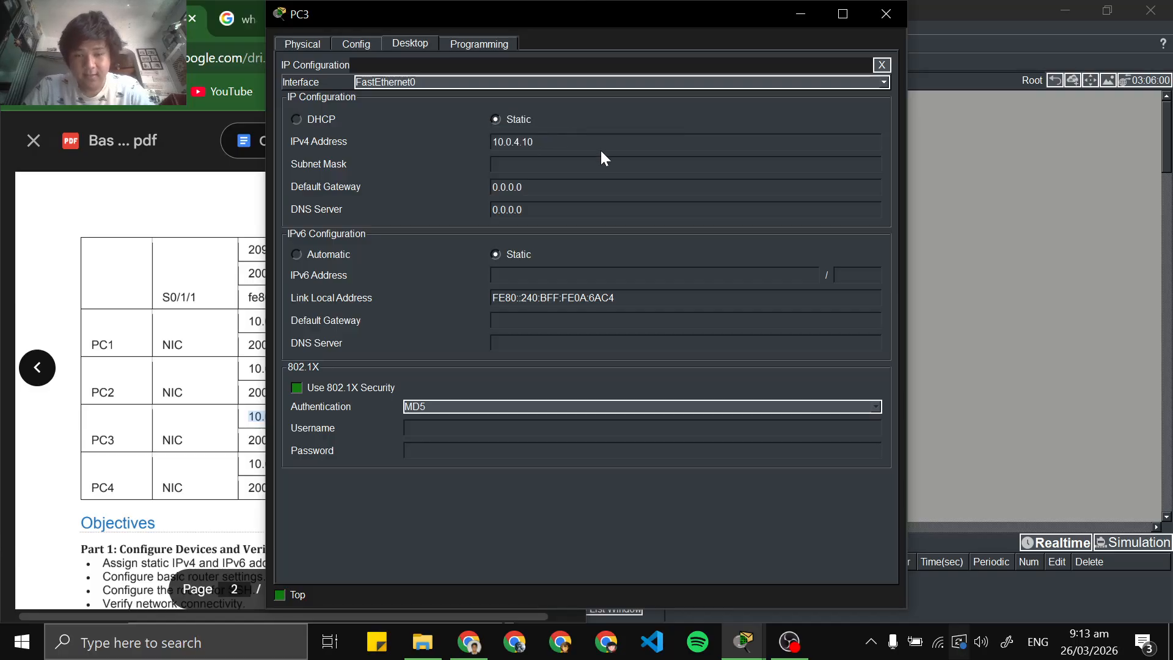
pyautogui.press('BackSpace')
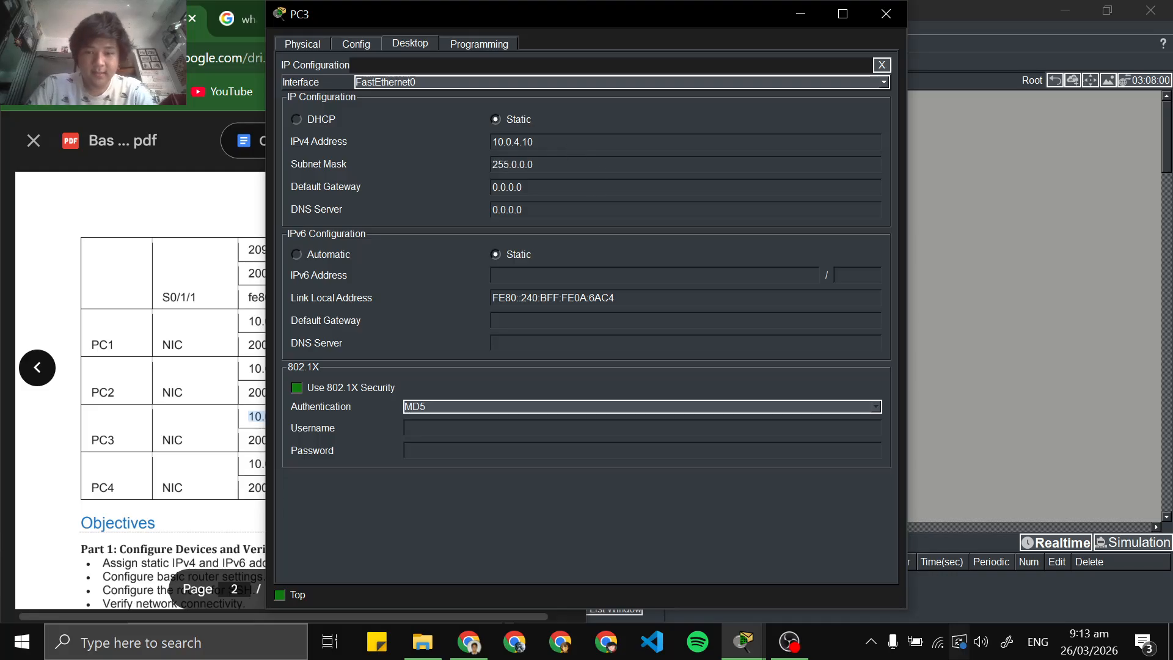
# Set PC3's subnet mask to 255.255.255.0
pyautogui.press('Tab')
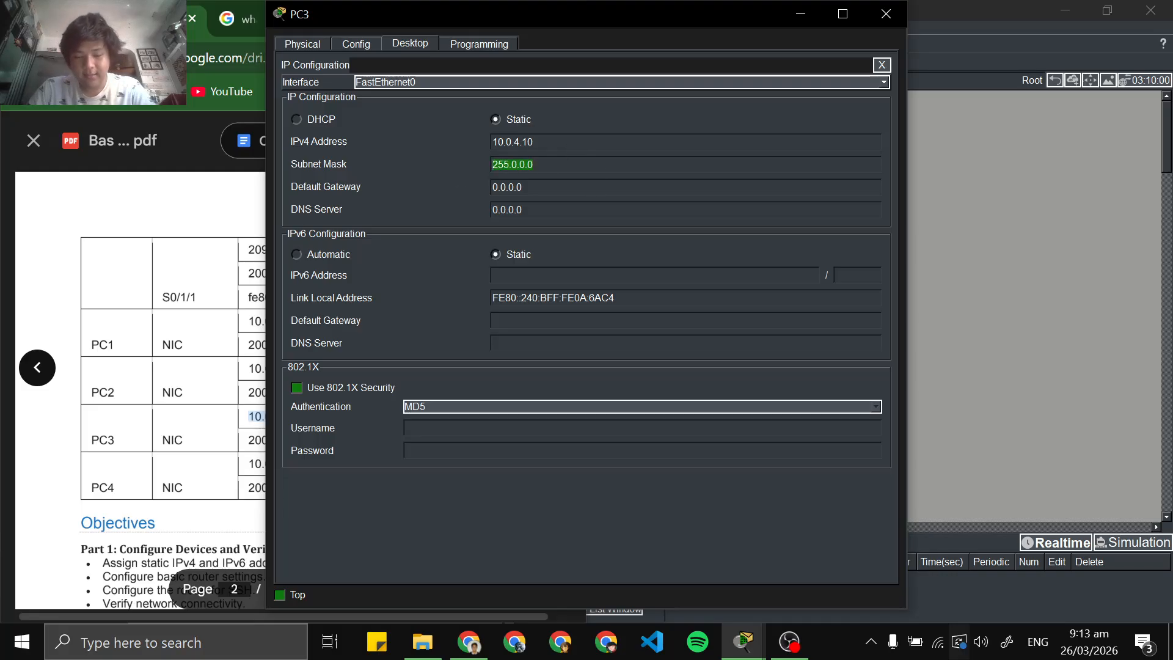
pyautogui.write('255')
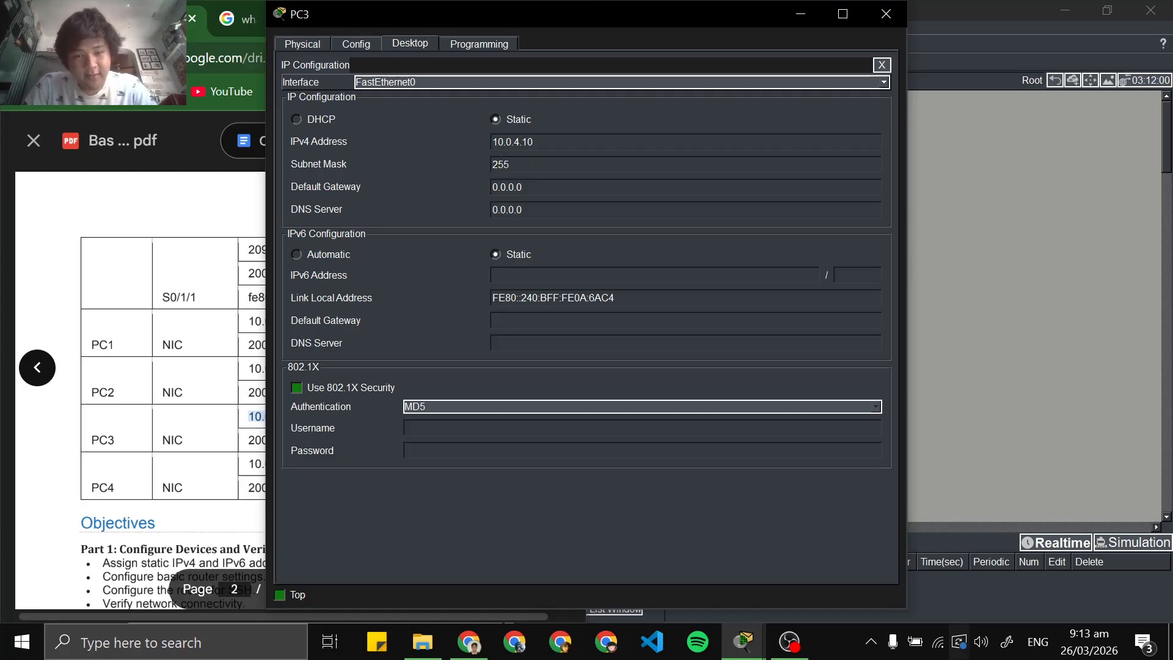
pyautogui.write('.')
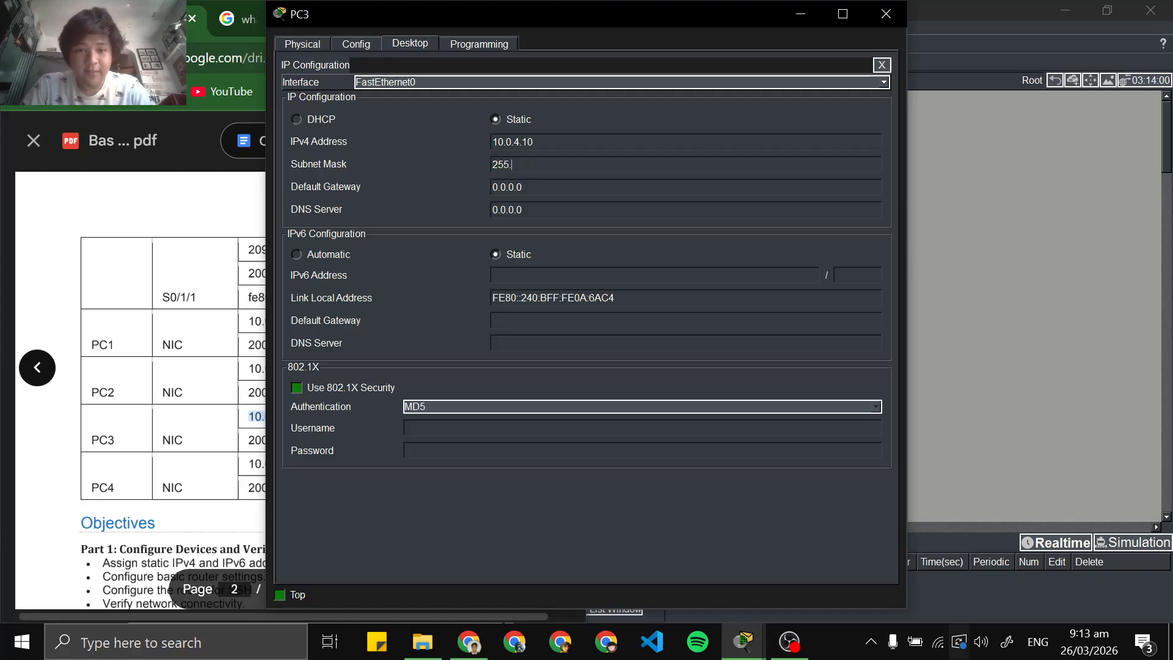
pyautogui.write('255.255.0')
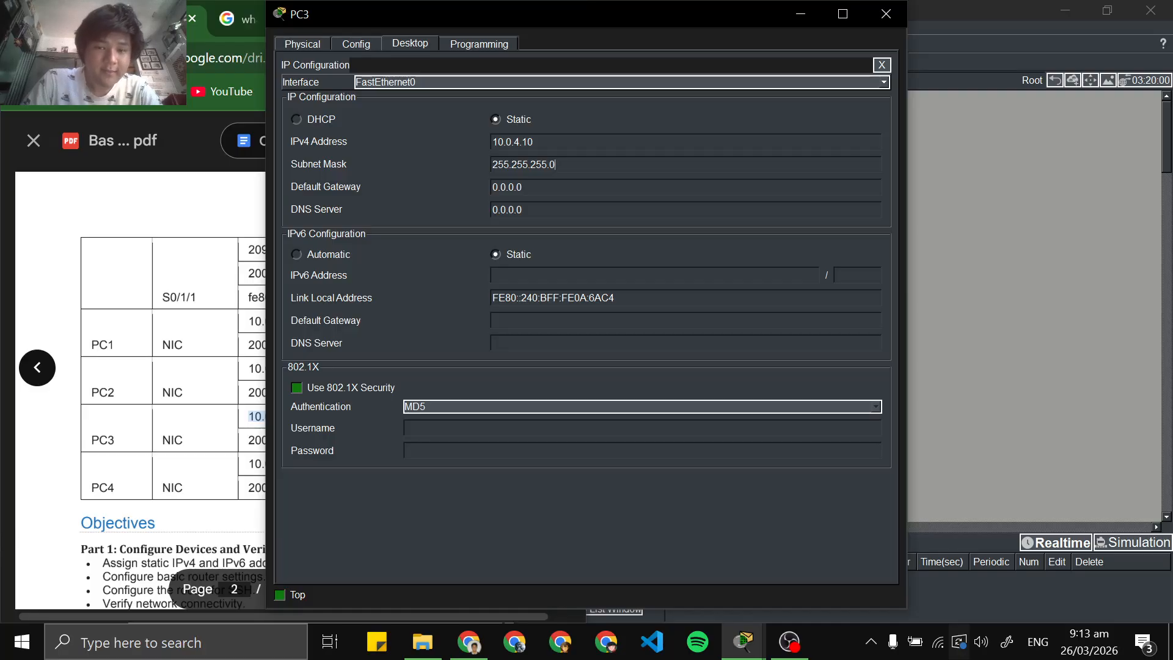
# Copy PC3's IPv4 default gateway from the PDF addressing table and set it to 10.0.4.1 in the IP configuration
pyautogui.click(211, 211)
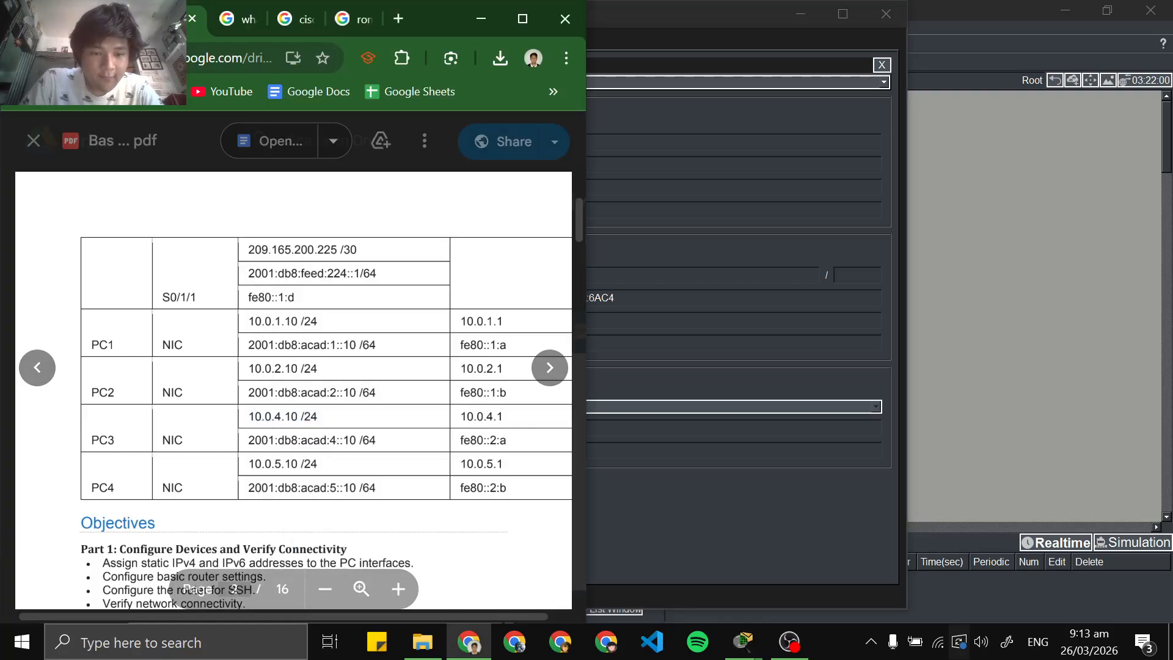
pyautogui.moveTo(459, 416); pyautogui.dragTo(503, 417)
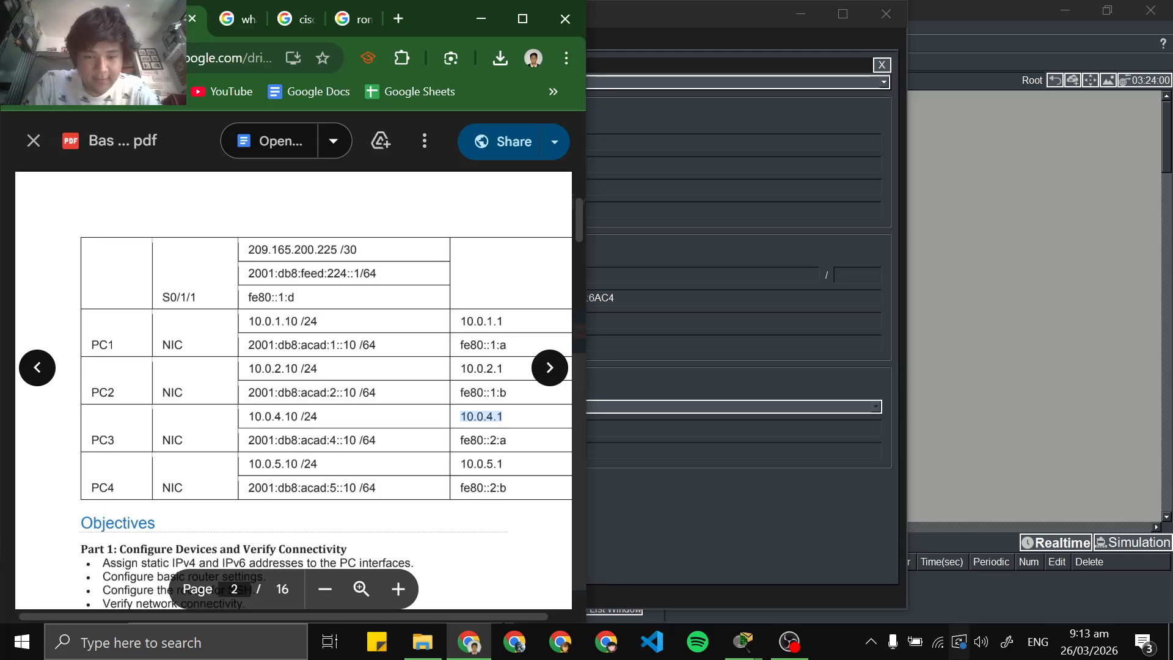
pyautogui.click(622, 185)
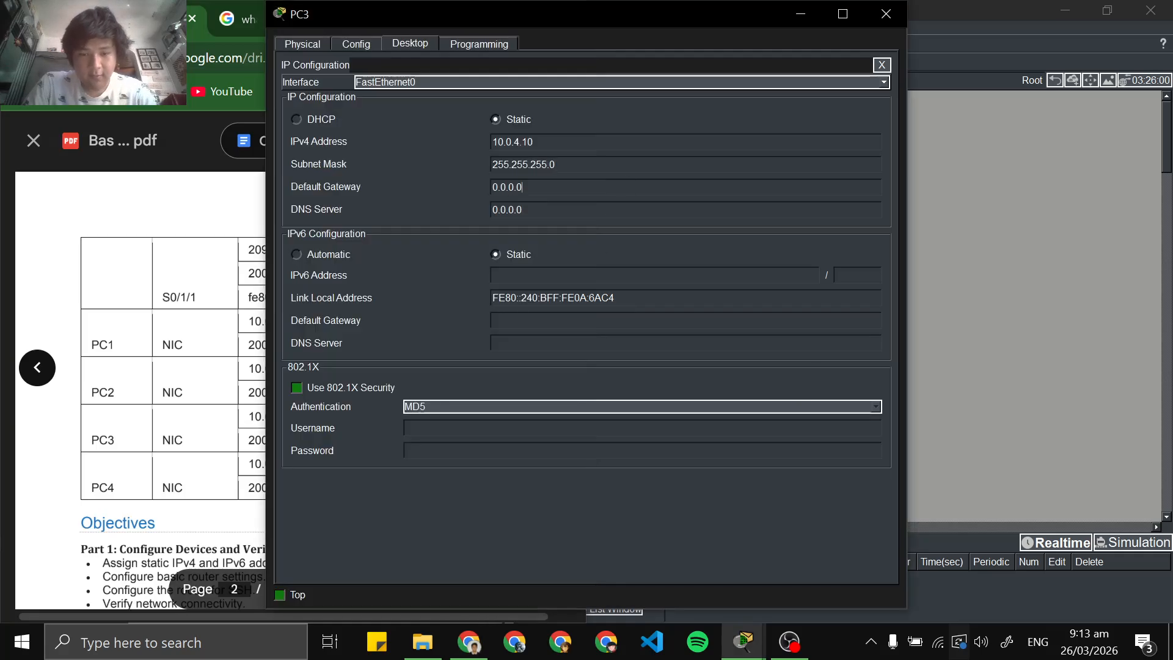
pyautogui.hotkey('ctrl', 'a')
pyautogui.hotkey('ctrl', 'v')
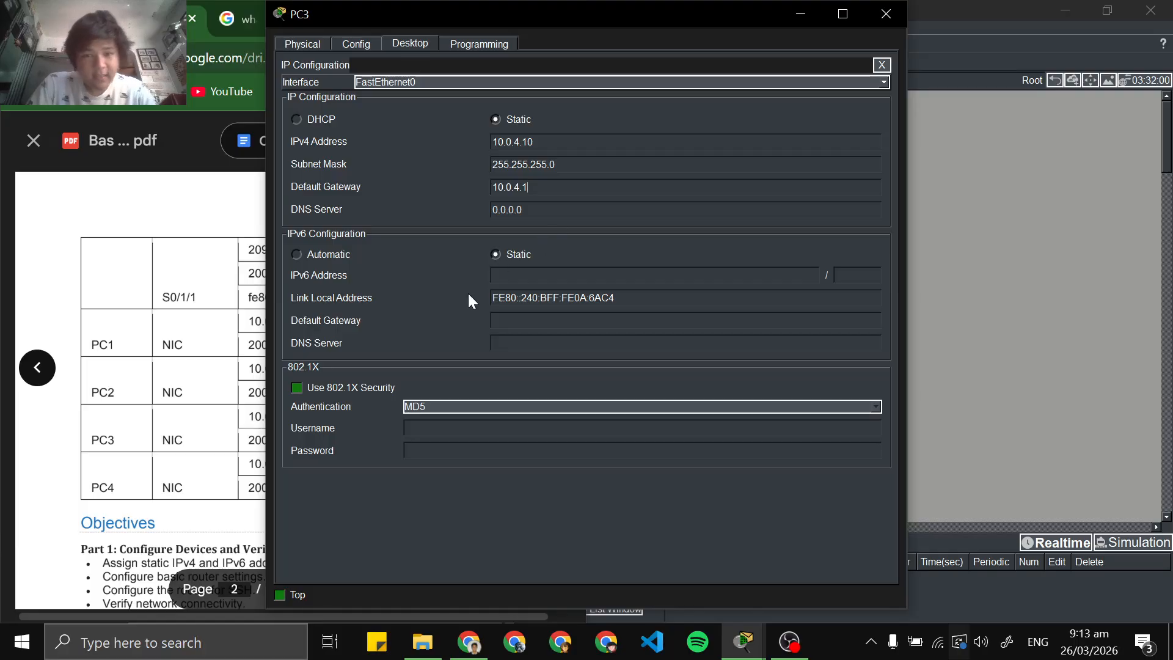
# Copy PC3's IPv6 default gateway from the PDF addressing table and set it to fe80::2:a in the IP configuration
pyautogui.click(202, 293)
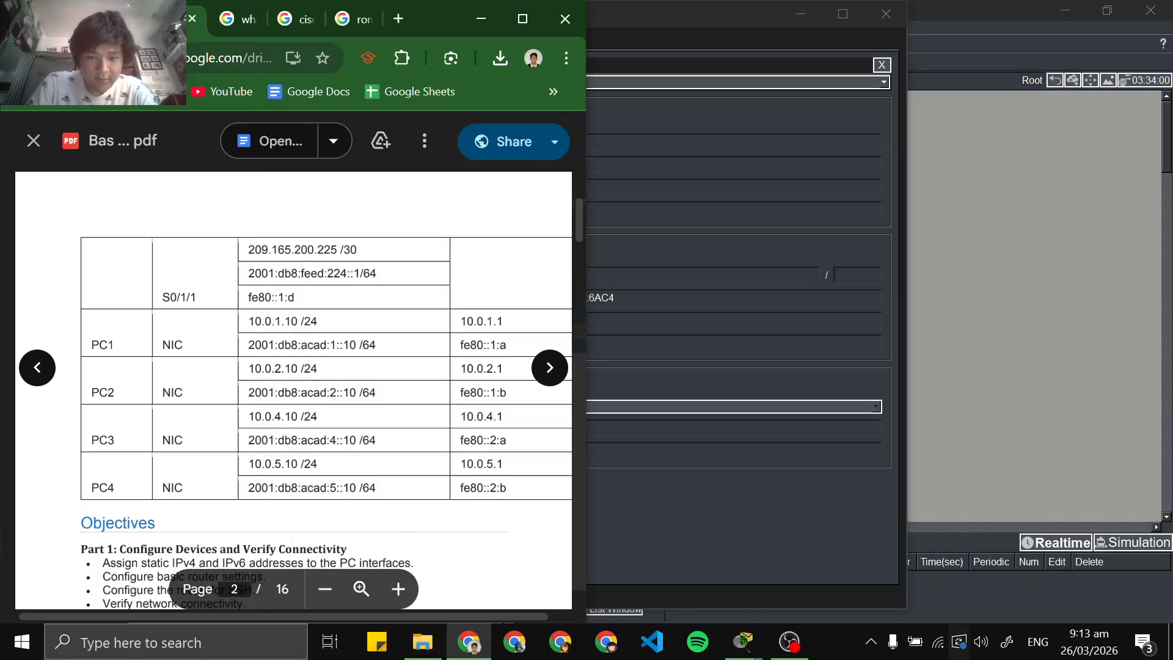
pyautogui.doubleClick(483, 439)
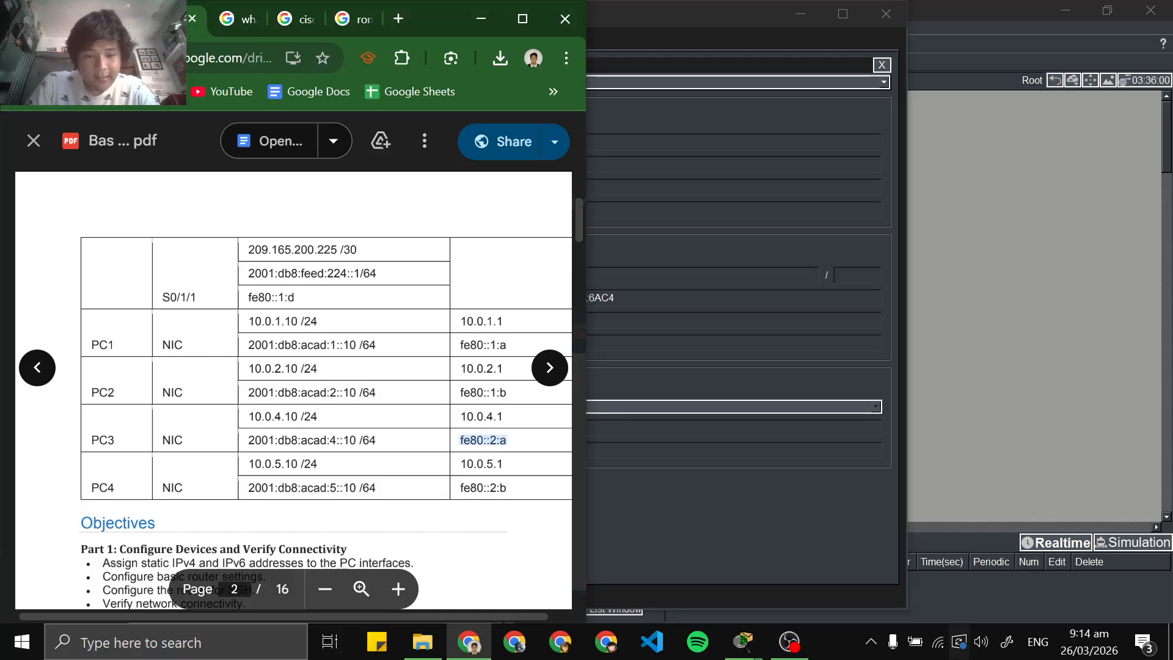
pyautogui.click(670, 481)
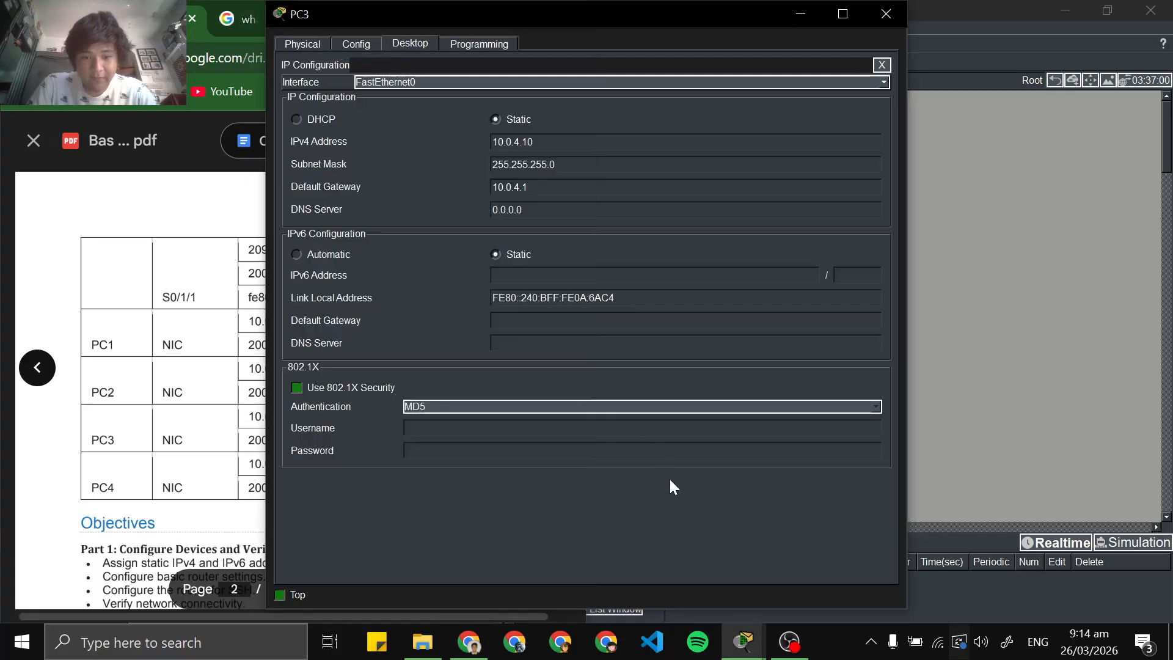
pyautogui.click(585, 323)
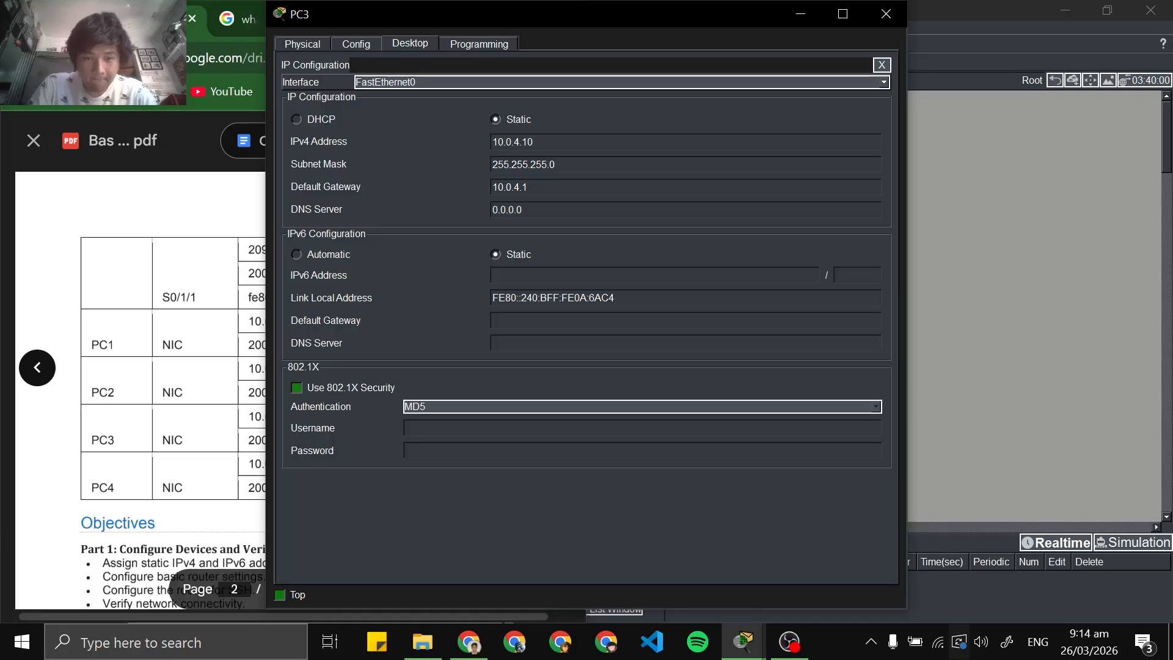
pyautogui.hotkey('ctrl', 'v')
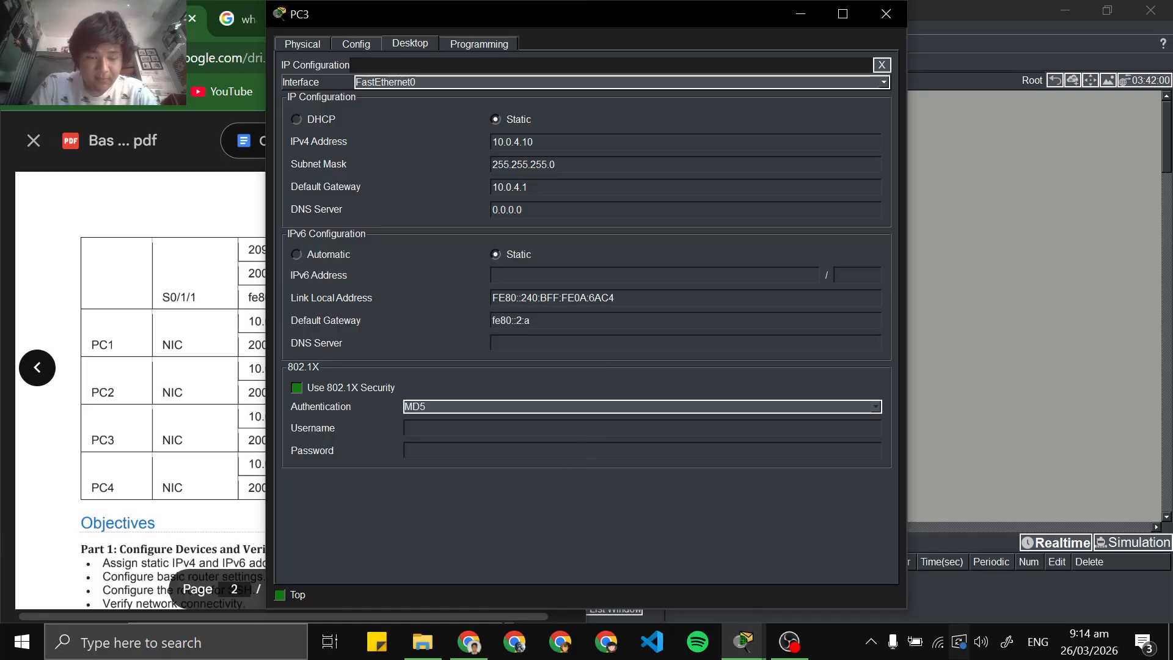
# Copy PC3's IPv6 address with its /64 prefix from the Chrome PDF addressing table into the IPv6 address setting
pyautogui.hotkey('alt', 'Tab')
pyautogui.click(645, 517)
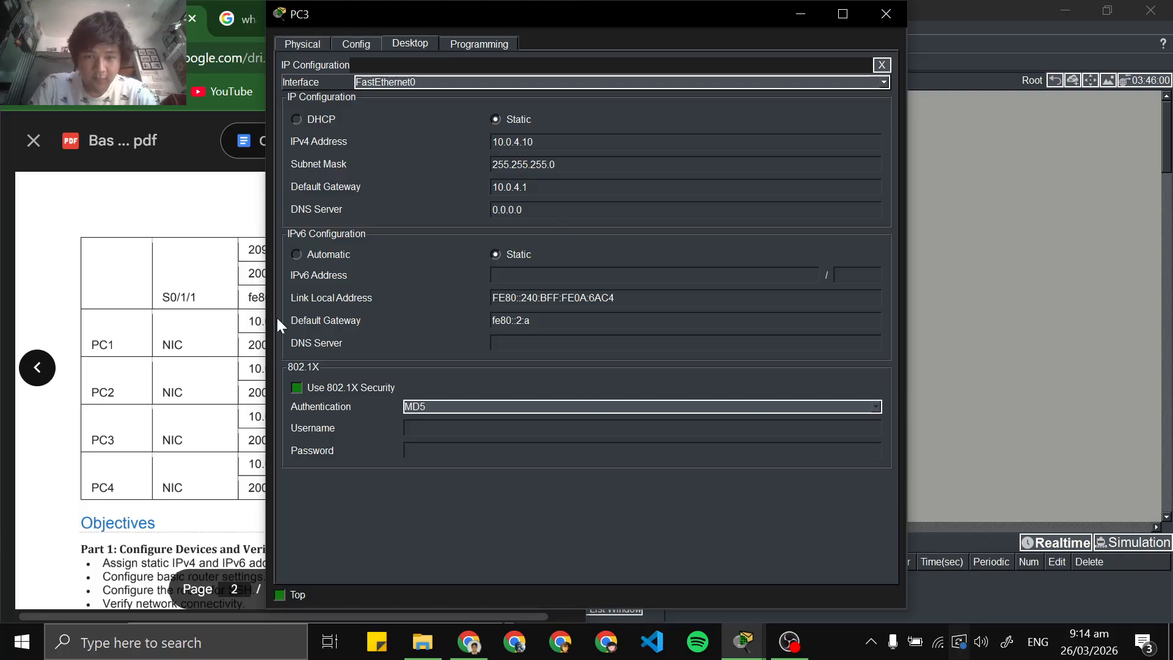
pyautogui.hotkey('alt', 'Tab')
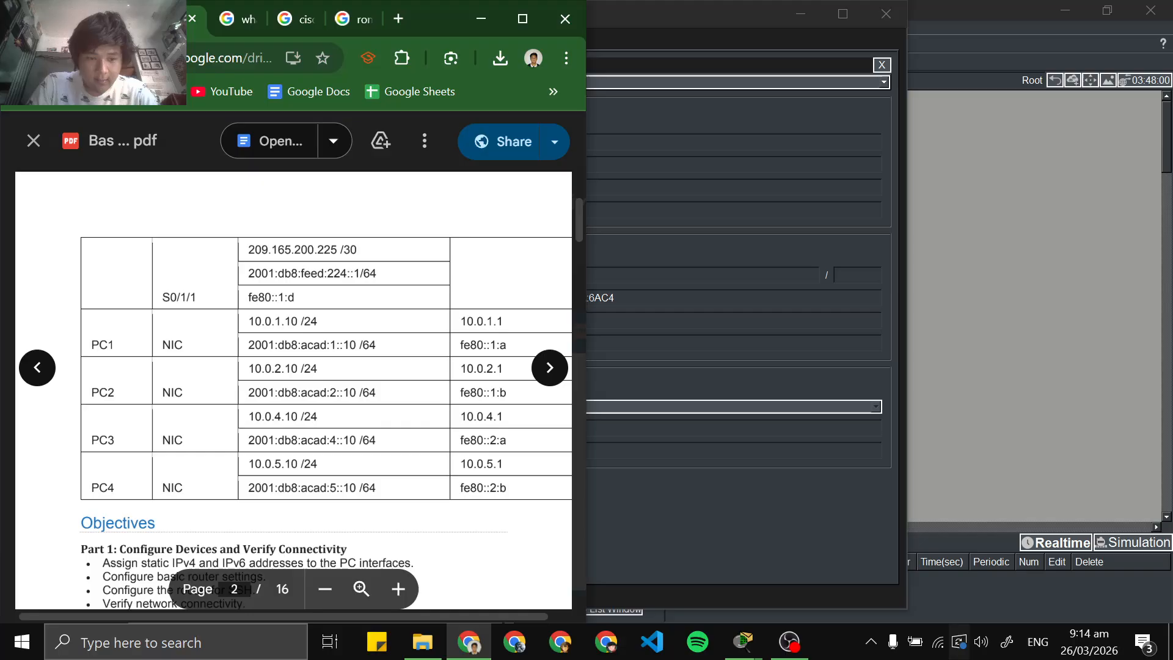
pyautogui.tripleClick(312, 439)
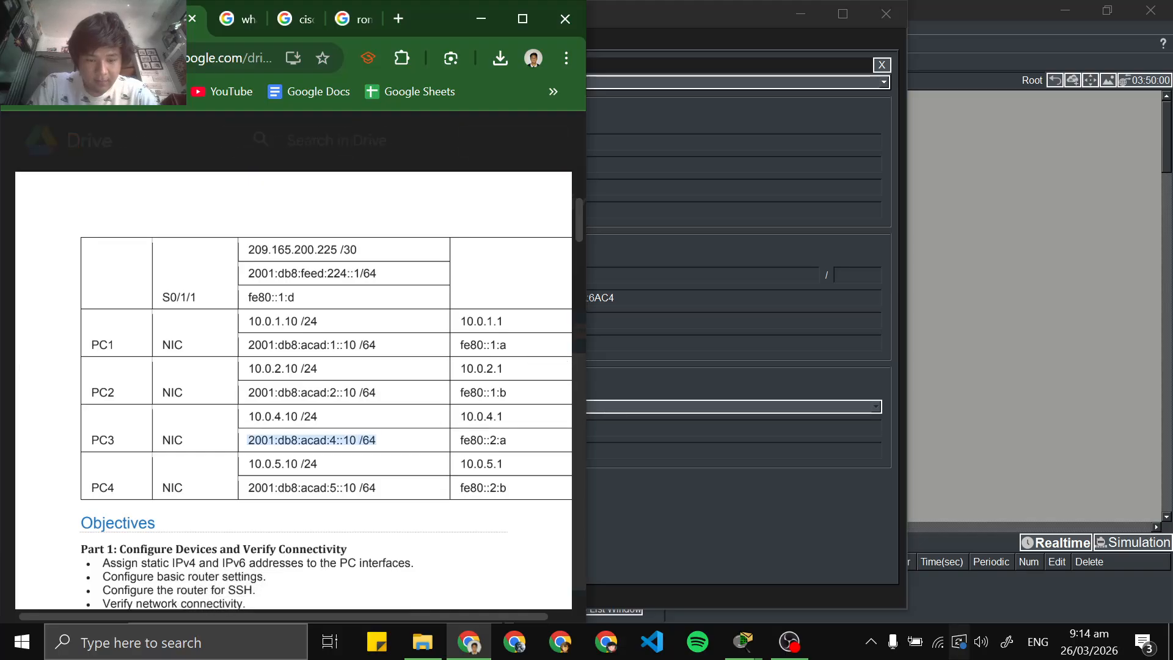
pyautogui.click(673, 528)
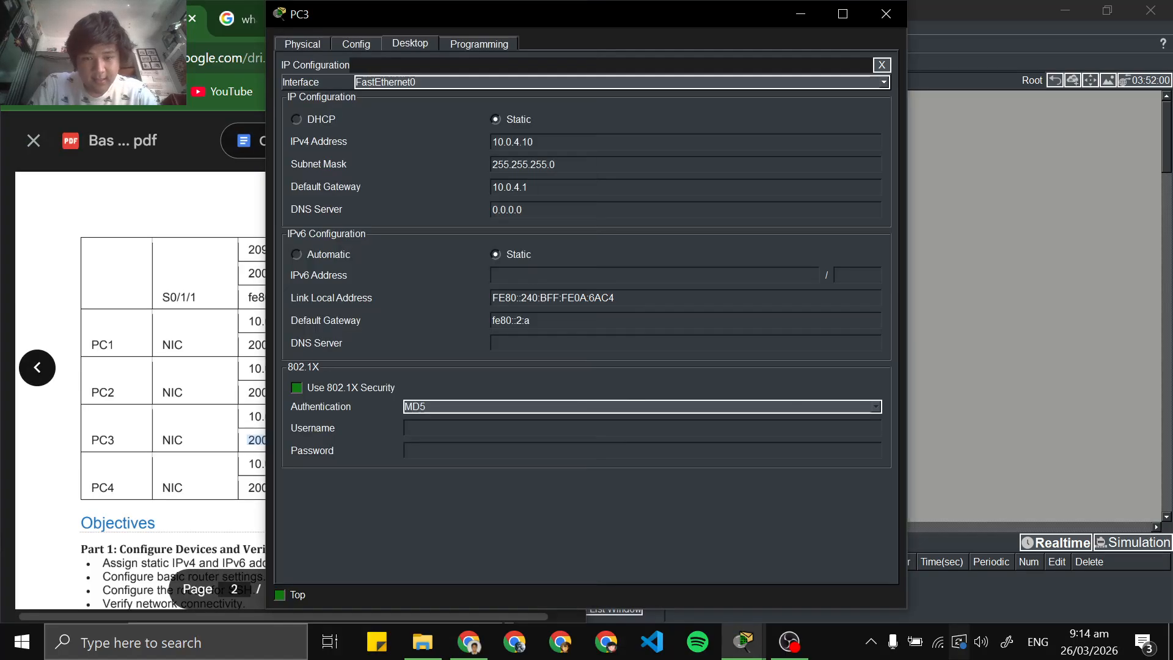
pyautogui.hotkey('ctrl', 'v')
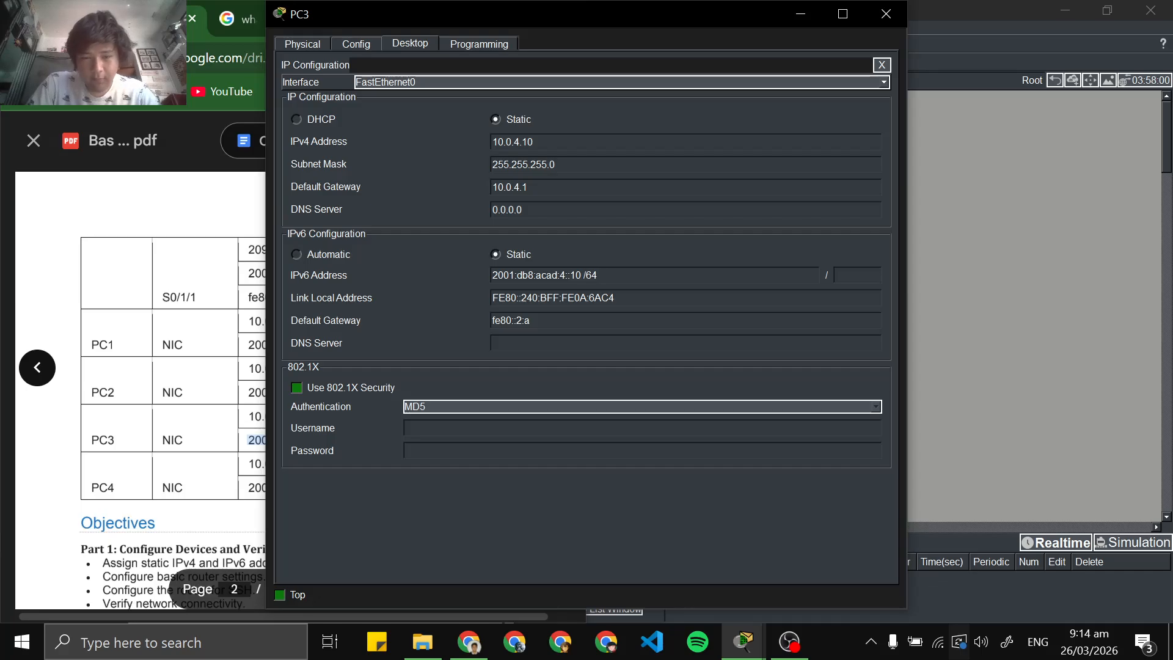
# Try to move the /64 prefix out of PC3's pasted IPv6 address and into the prefix length
pyautogui.hotkey('shift', 'Left')
pyautogui.hotkey('shift', 'Left')
pyautogui.hotkey('shift', 'Left')
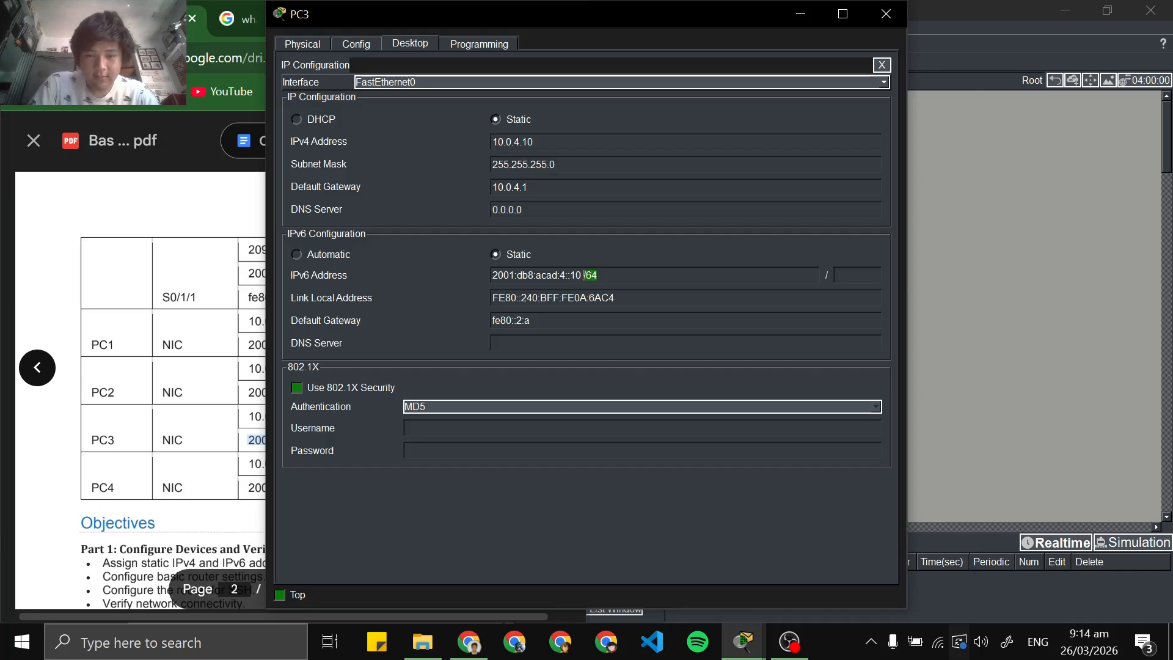
pyautogui.rightClick(591, 282)
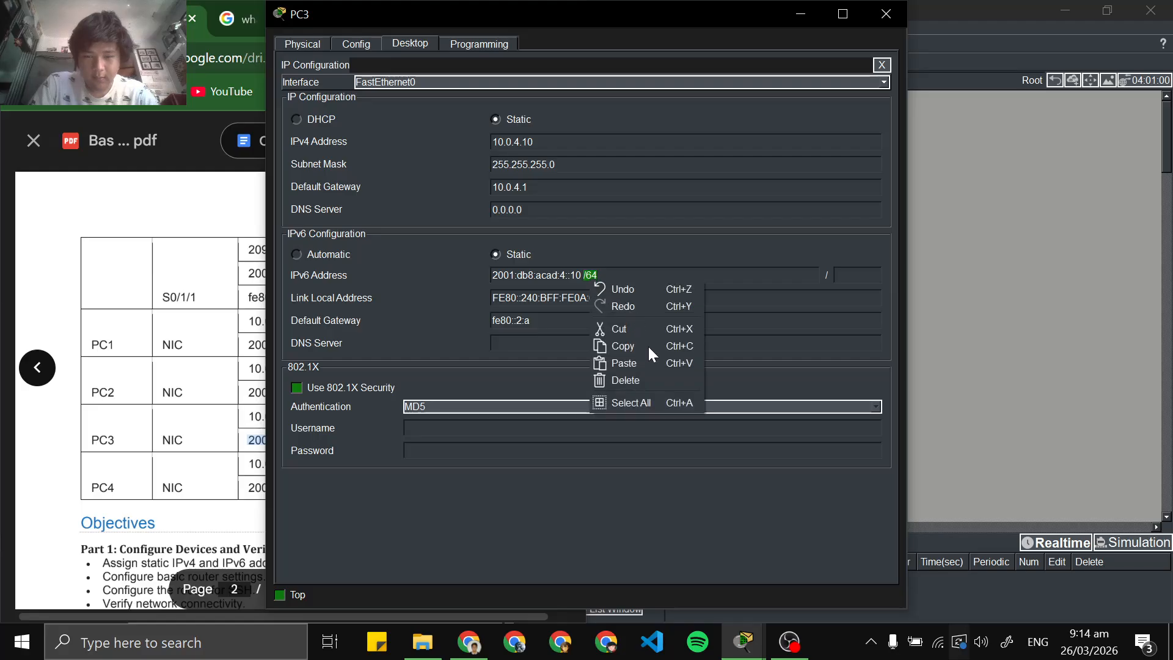
pyautogui.click(617, 273)
pyautogui.moveTo(601, 274); pyautogui.dragTo(581, 274)
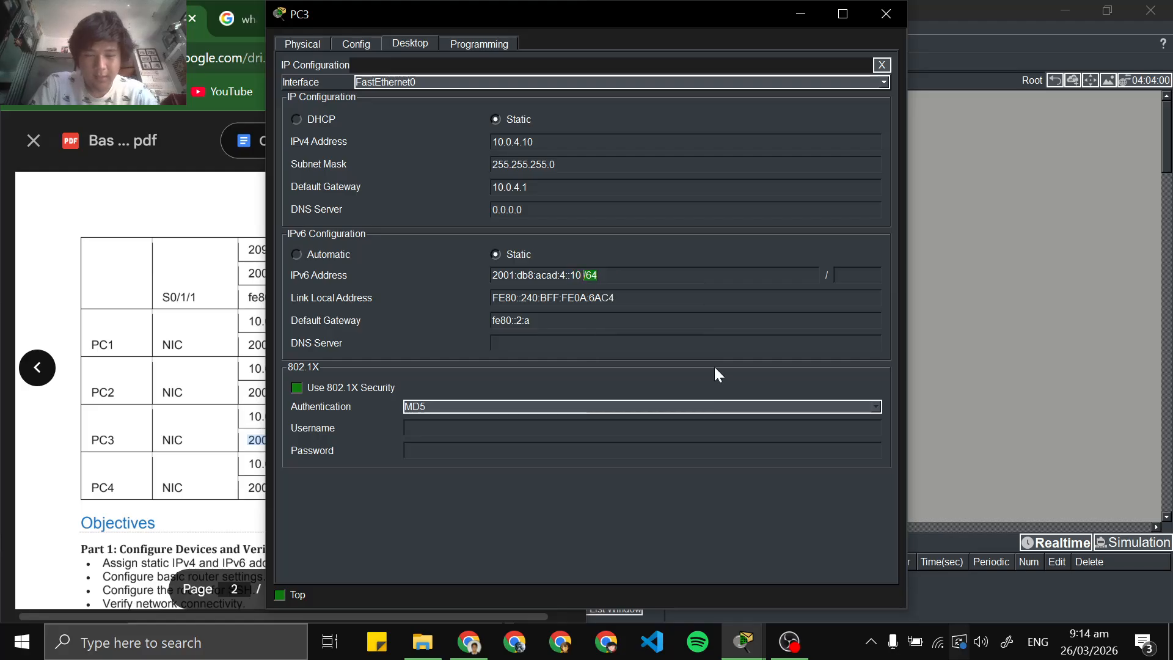
pyautogui.press('BackSpace')
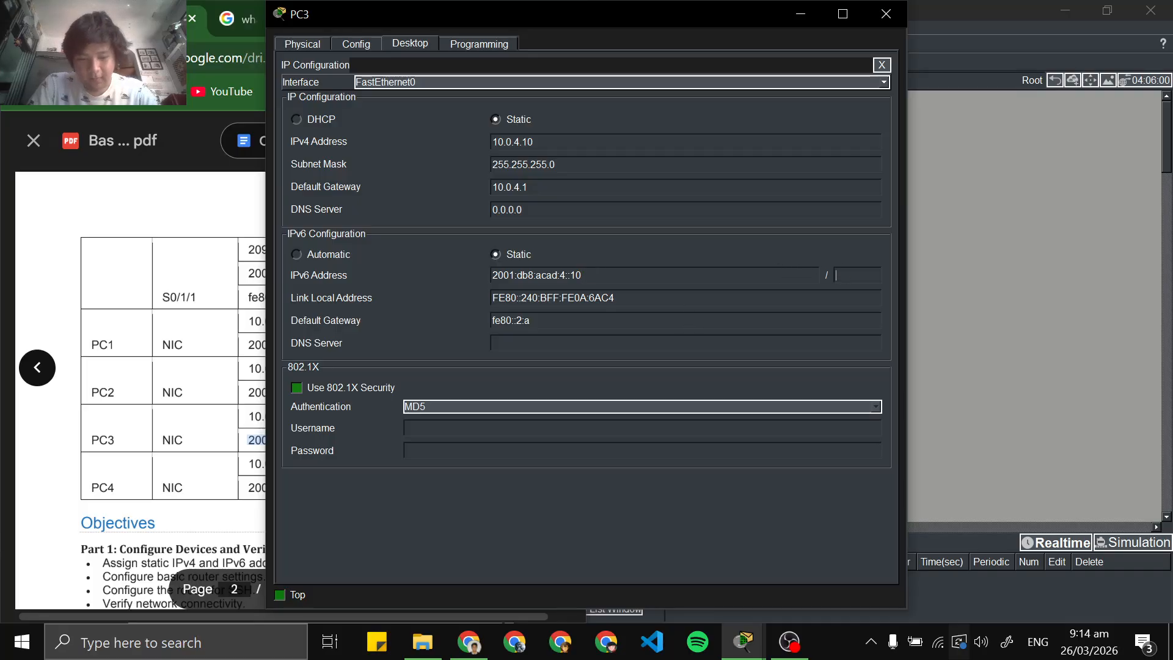
pyautogui.hotkey('ctrl', 'v')
pyautogui.press('Delete')
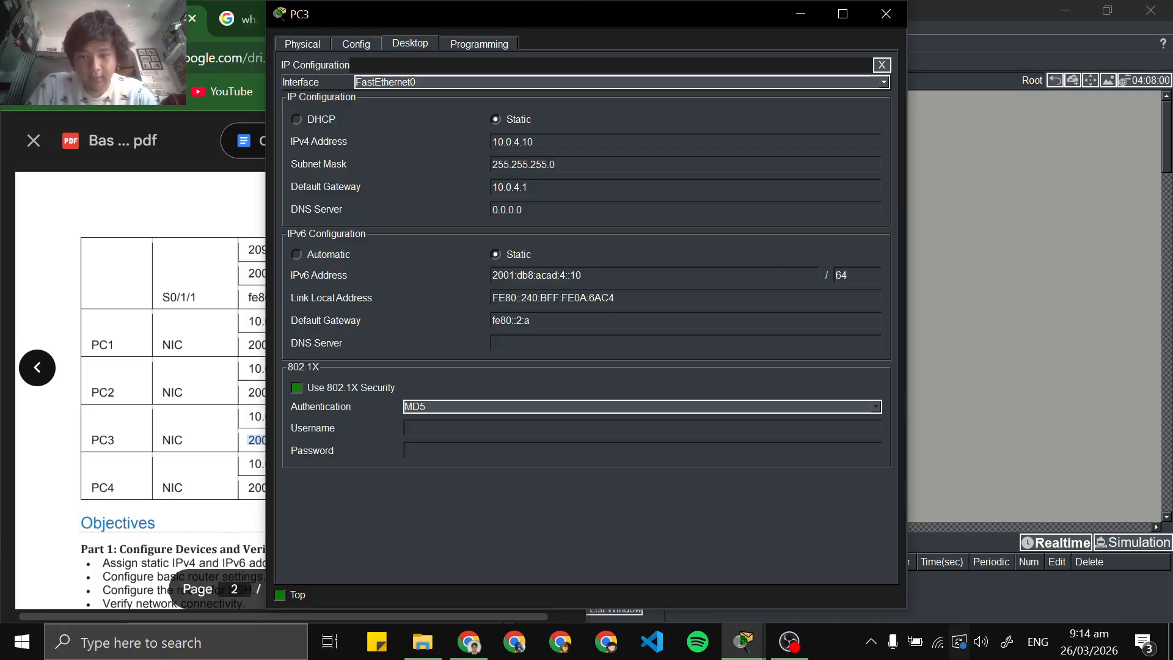
pyautogui.click(750, 269)
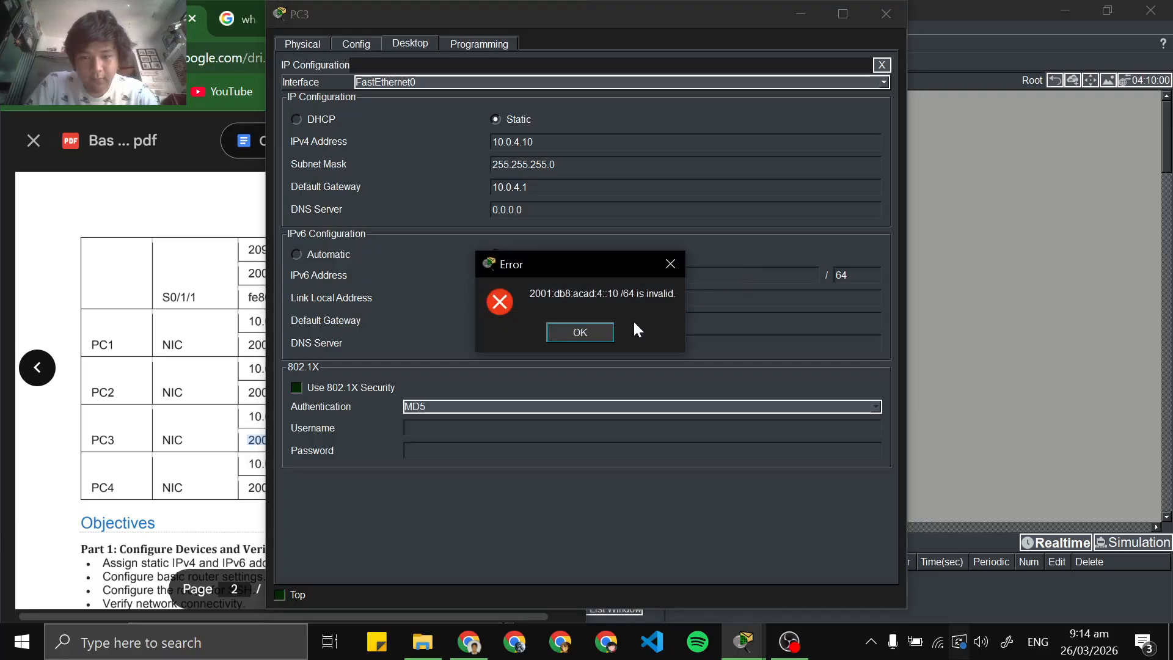
pyautogui.click(578, 334)
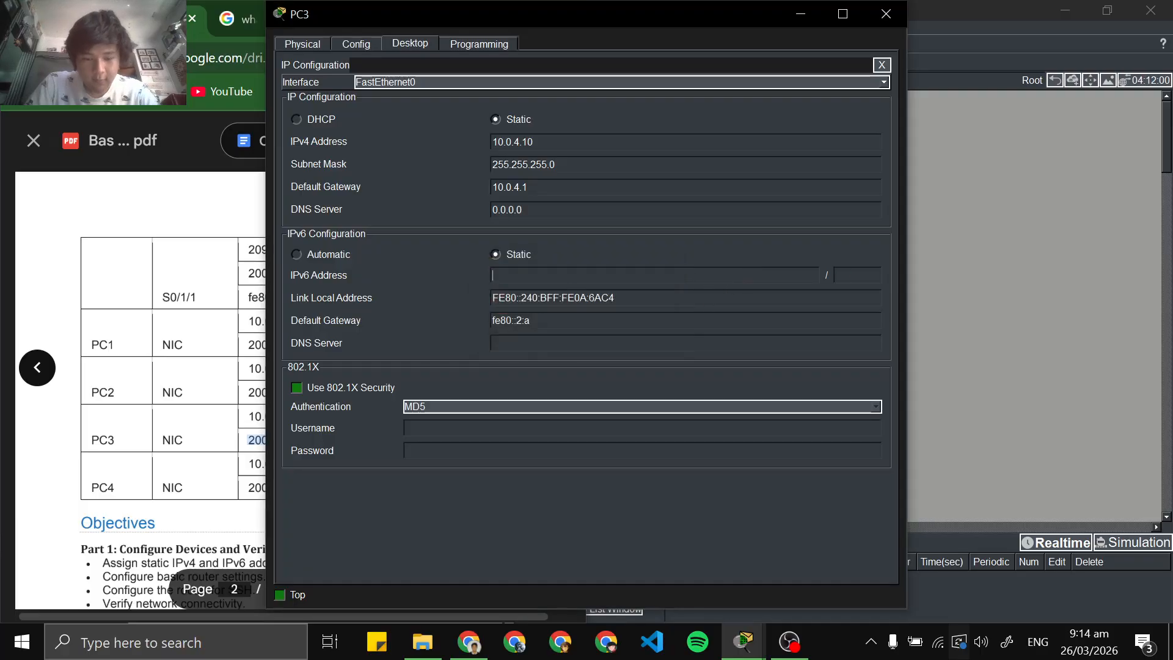
pyautogui.hotkey('ctrl', 'v')
pyautogui.hotkey('ctrl', 'z')
# Copy PC3's IPv6 address without the prefix from the Chrome PDF and set it to 2001:db8:acad:4::10 with prefix length 64
pyautogui.hotkey('alt', 'Tab')
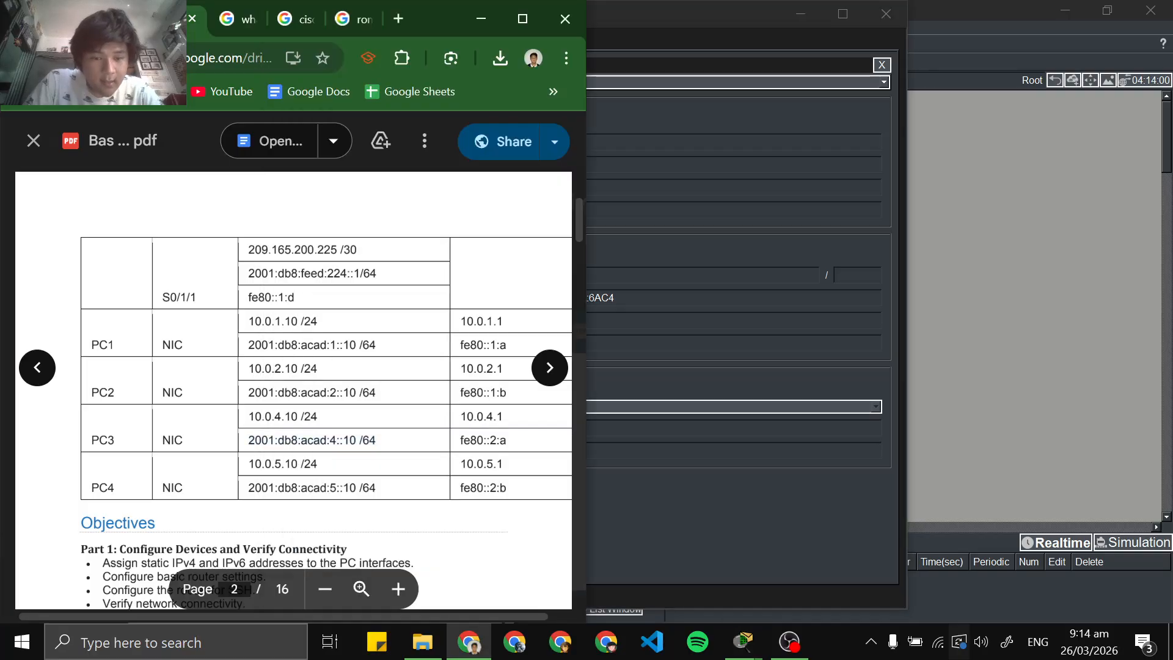
pyautogui.moveTo(248, 440); pyautogui.dragTo(356, 440)
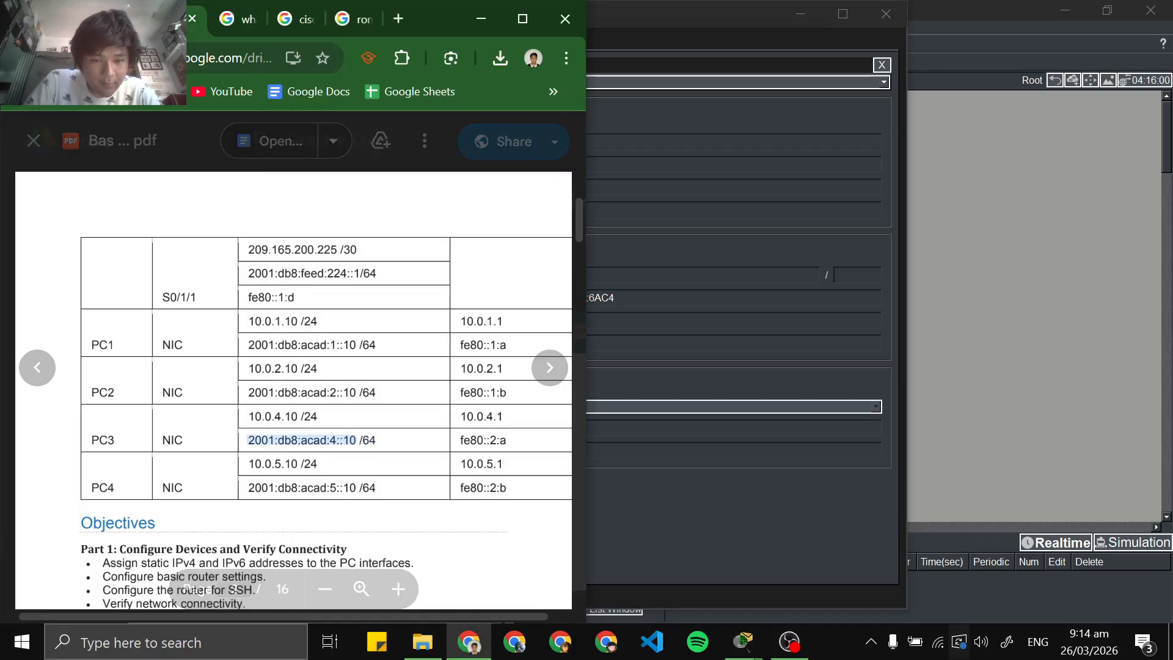
pyautogui.hotkey('alt', 'Tab')
pyautogui.hotkey('ctrl', 'v')
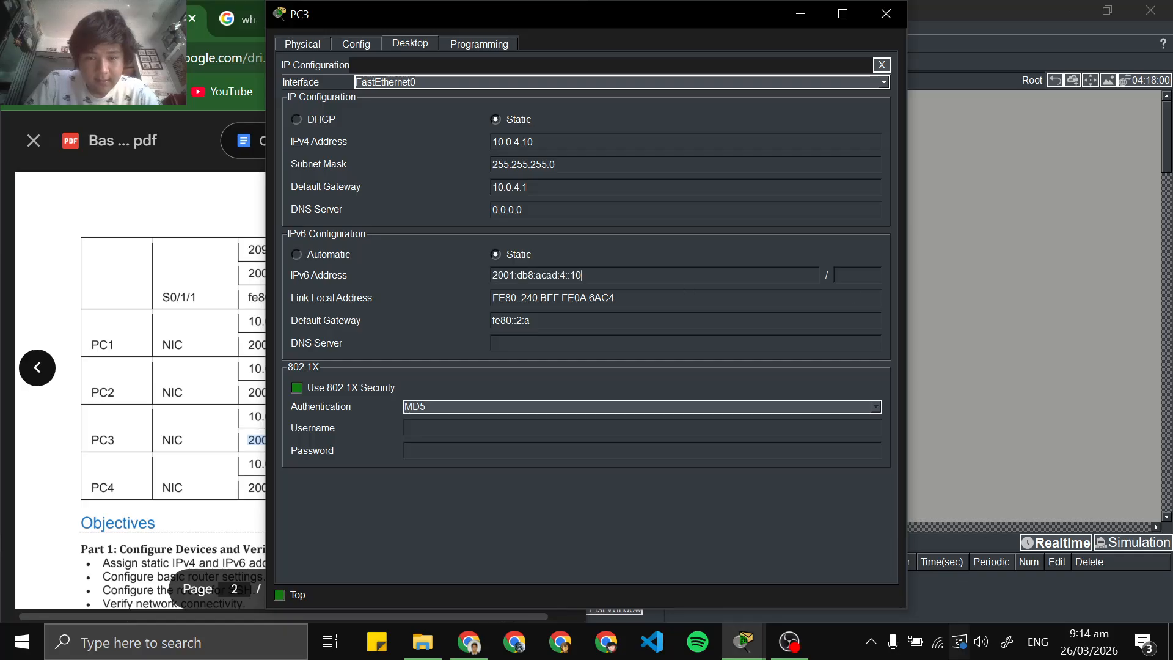
pyautogui.write('64')
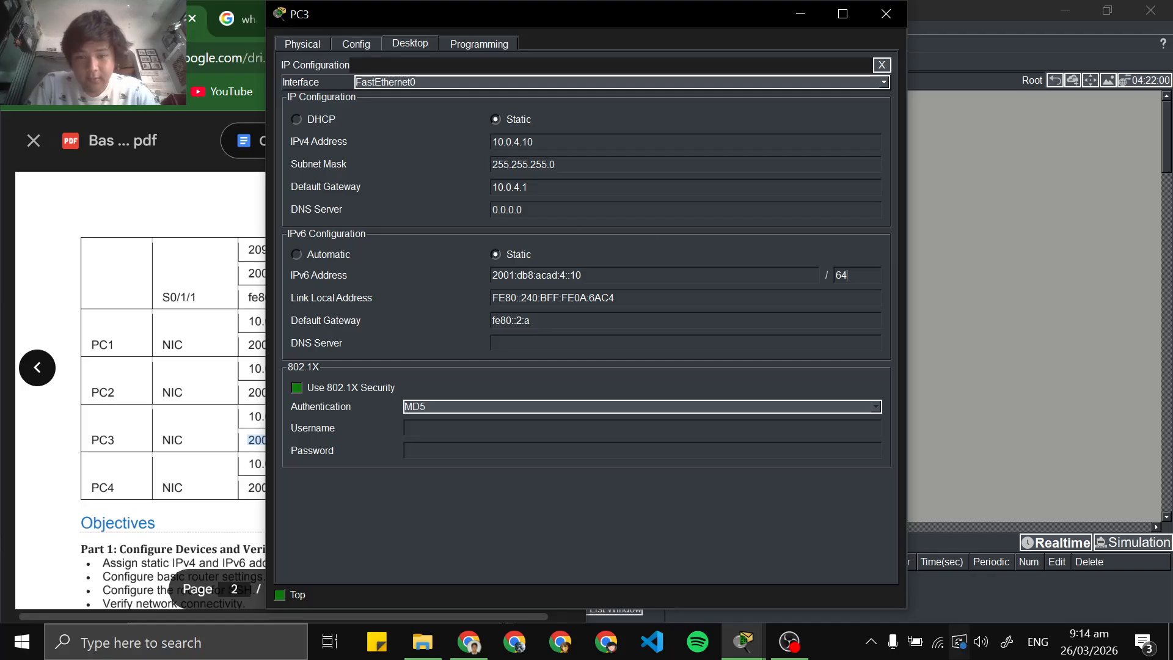
pyautogui.hotkey('alt', 'Tab')
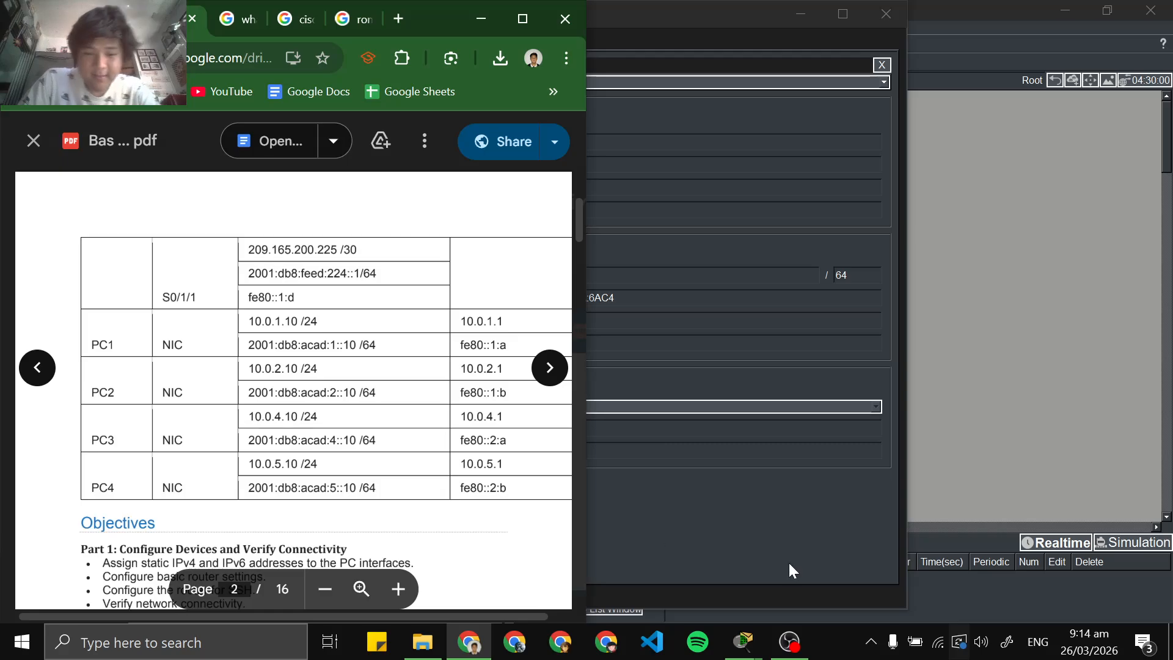
pyautogui.click(800, 541)
pyautogui.click(245, 383)
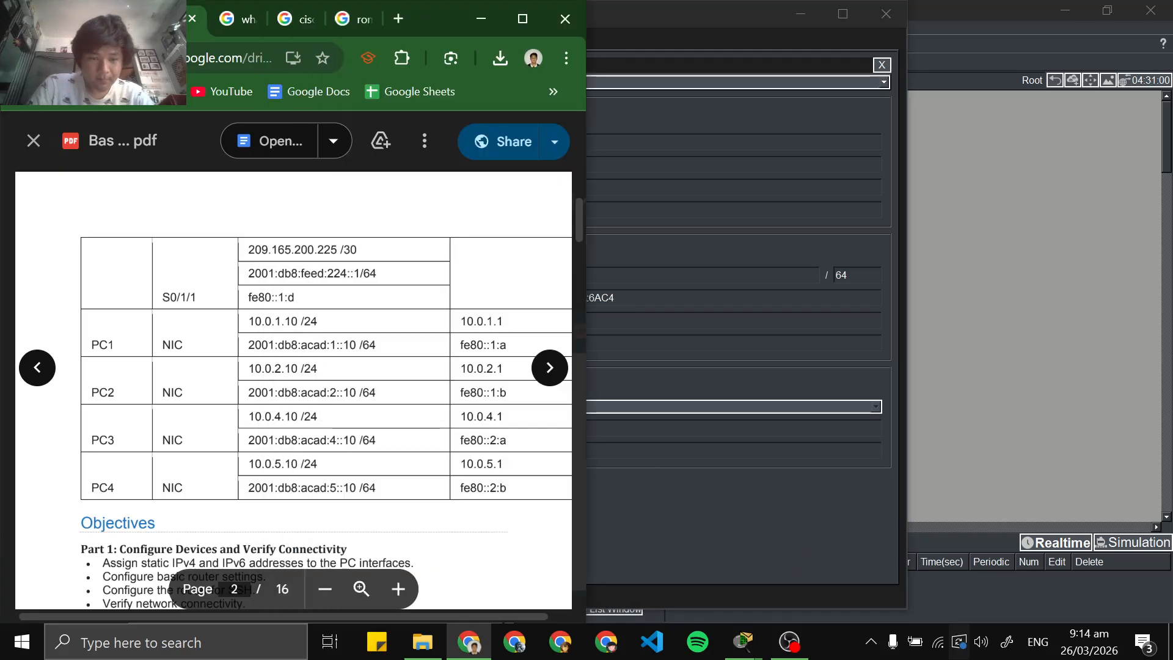
pyautogui.click(767, 501)
pyautogui.hotkey('alt', 'Tab')
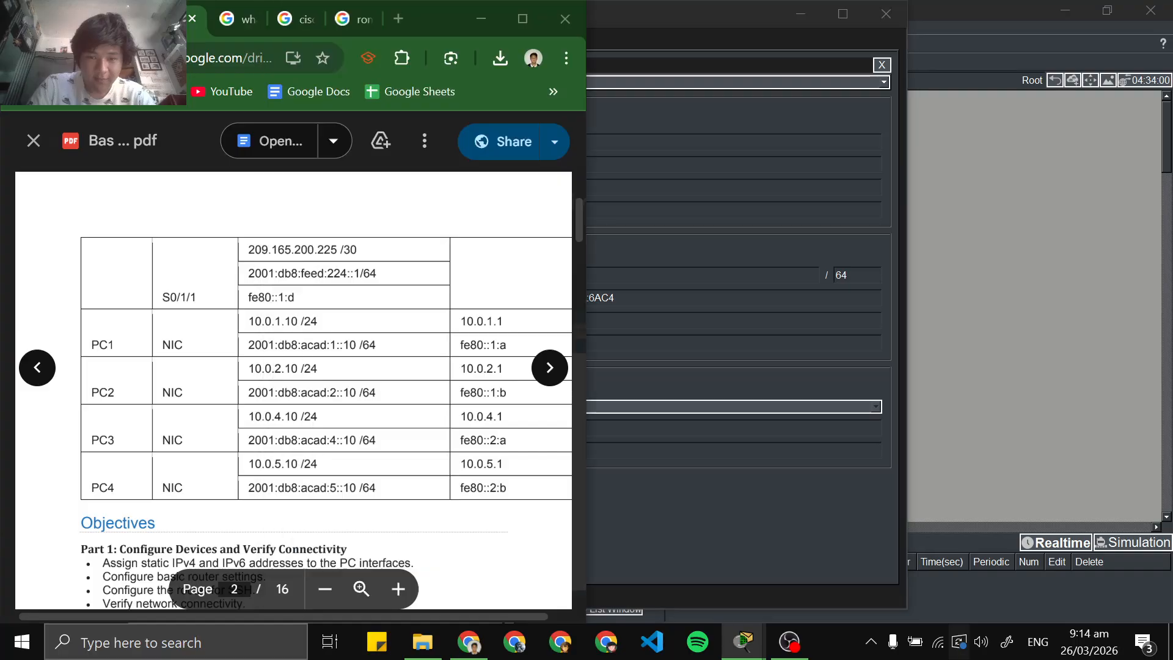
pyautogui.click(696, 521)
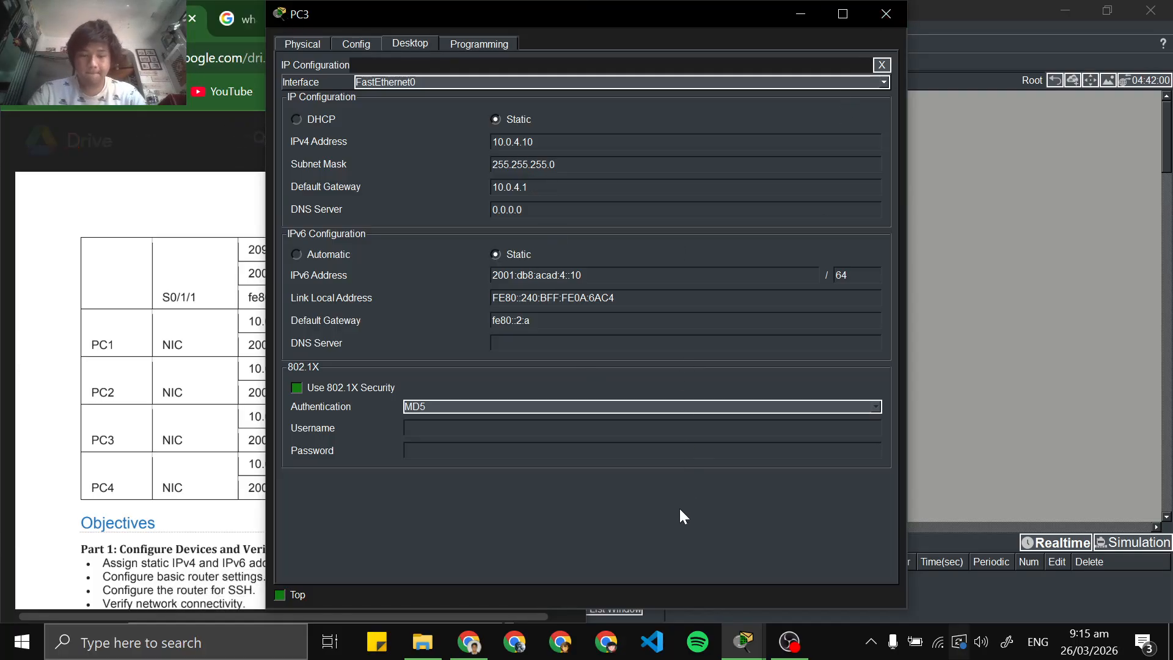
# Close PC3's window and open PC4's IP configuration from the Packet Tracer topology
pyautogui.click(873, 8)
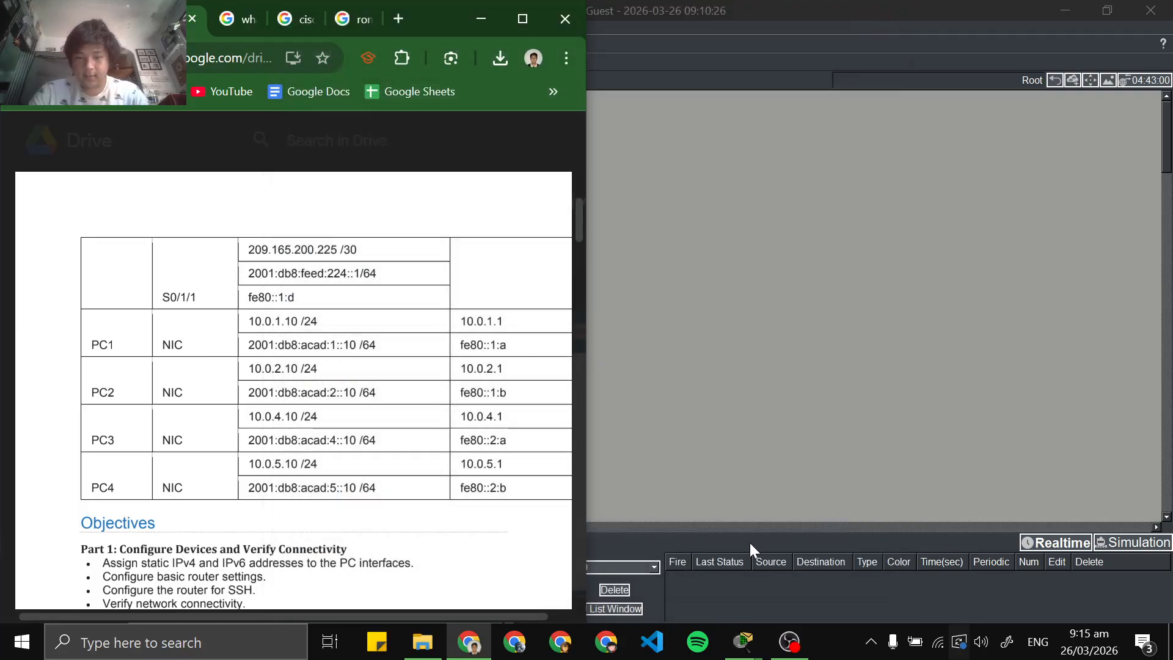
pyautogui.moveTo(761, 649)
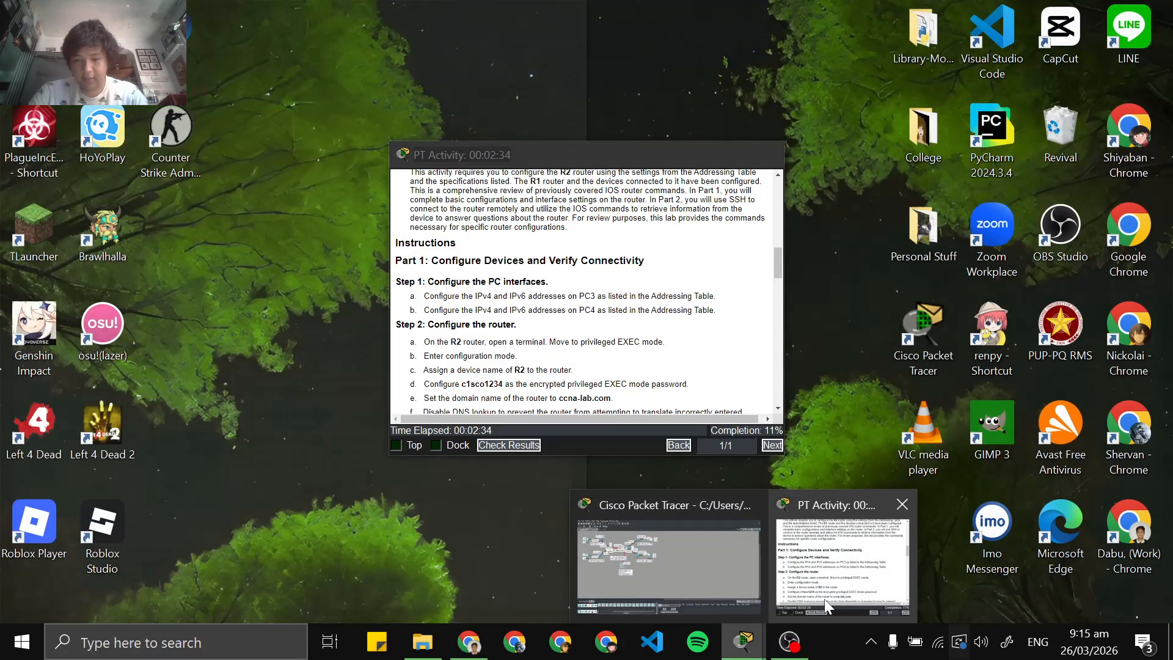
pyautogui.click(630, 592)
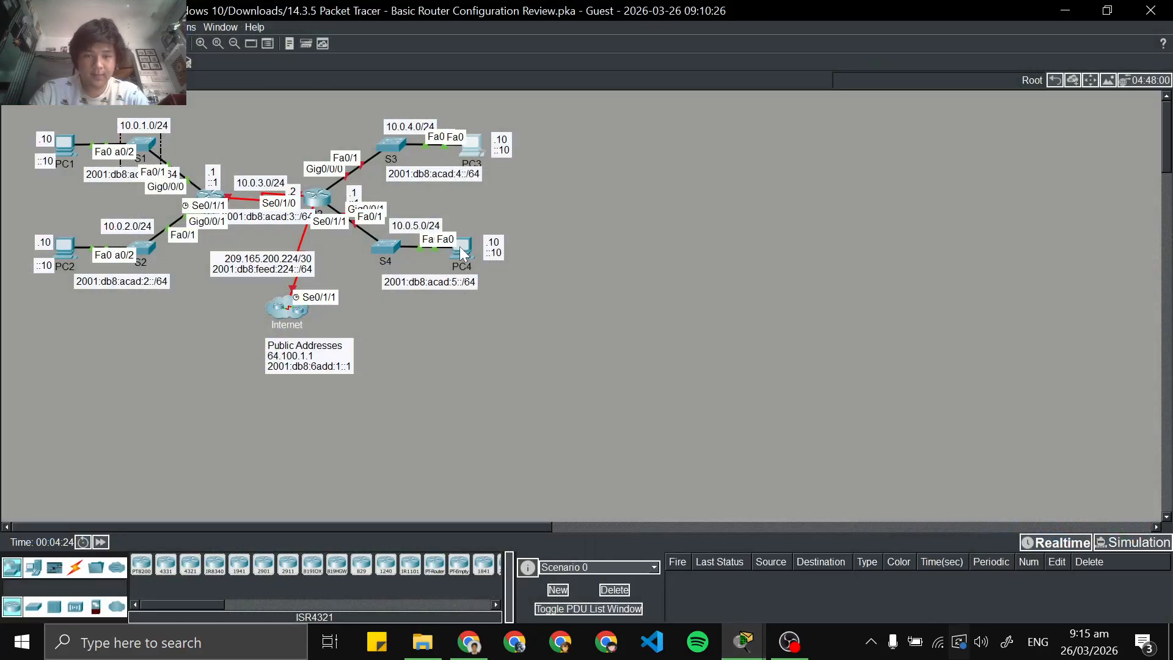
pyautogui.click(1063, 12)
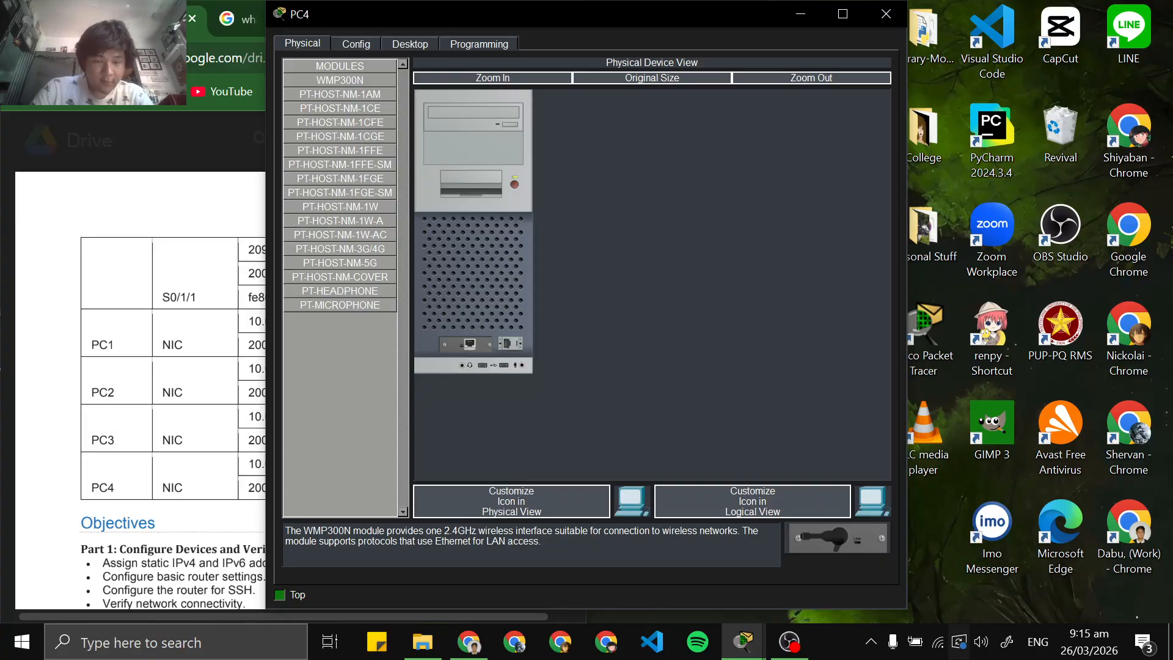
pyautogui.click(365, 44)
pyautogui.click(403, 44)
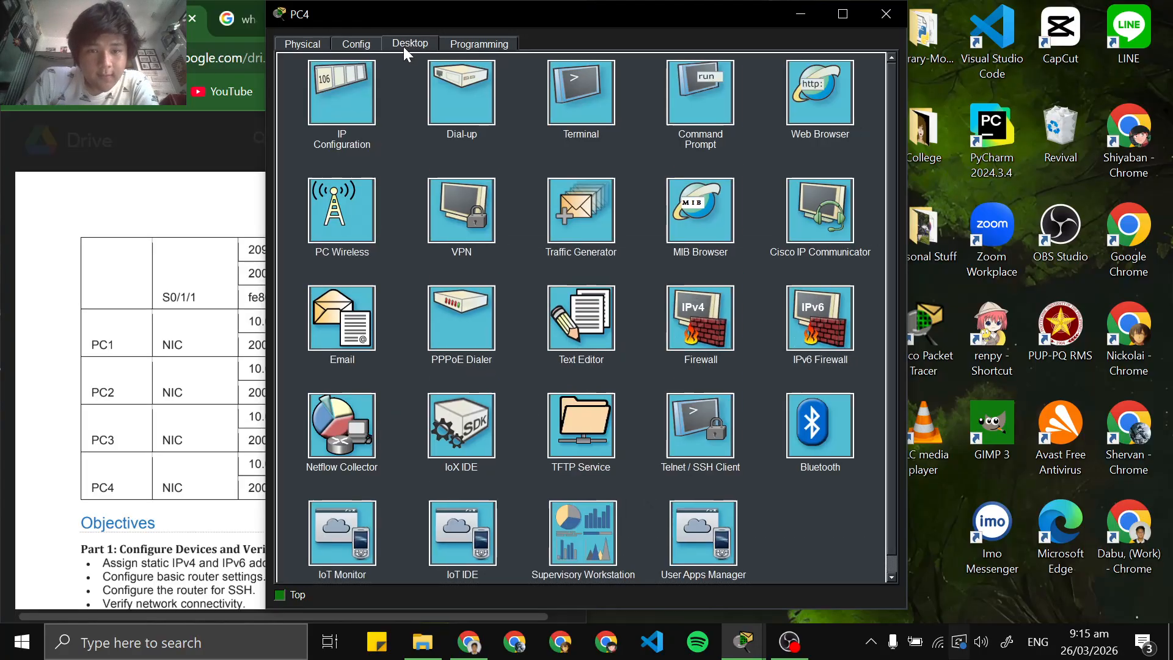
pyautogui.click(371, 69)
# Copy PC4's IPv4 address from the addressing table in the Chrome PDF and set it as 10.0.5.10 without the prefix
pyautogui.click(183, 379)
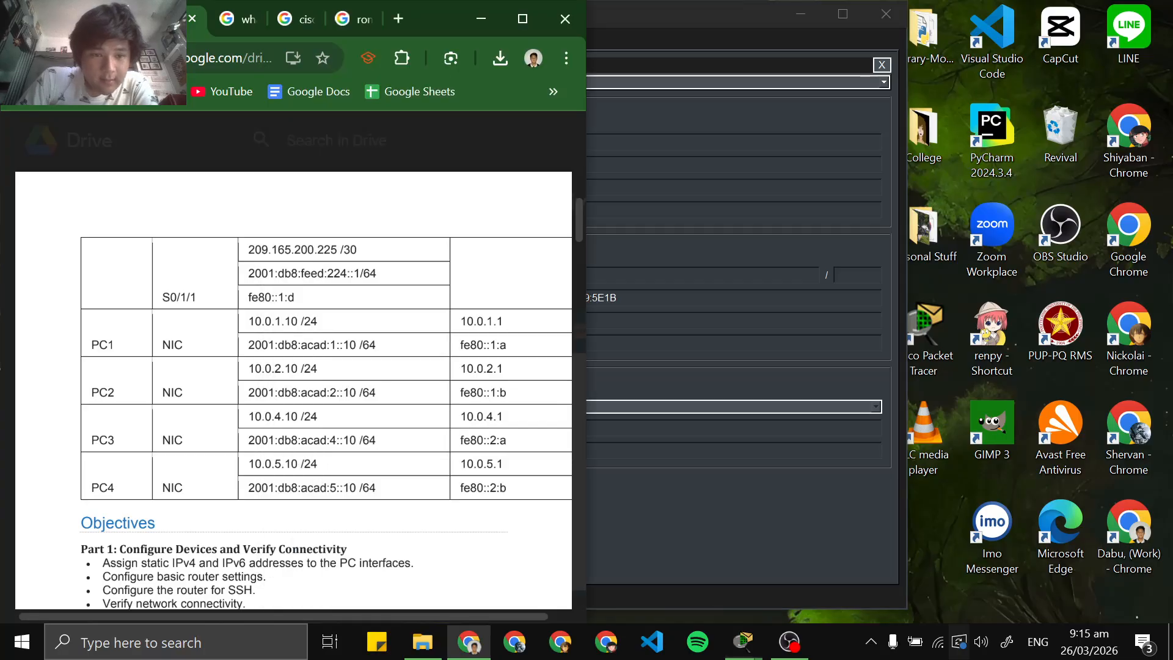
pyautogui.scroll(-1, 184, 379)
pyautogui.tripleClick(283, 372)
pyautogui.click(283, 372)
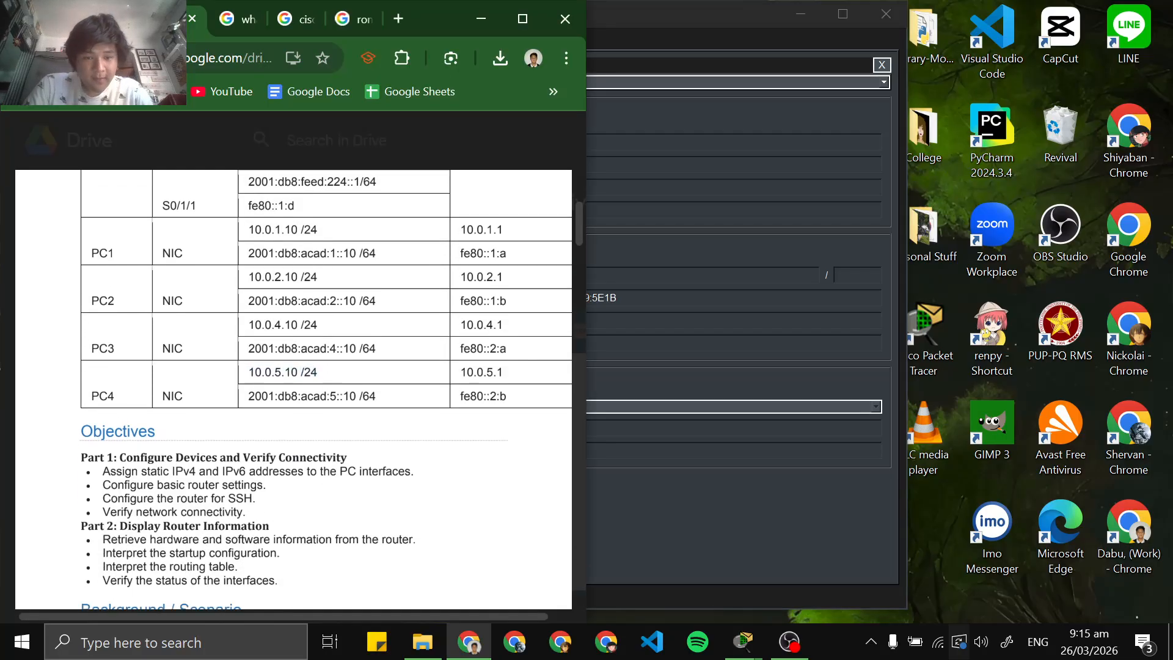
pyautogui.doubleClick(283, 372)
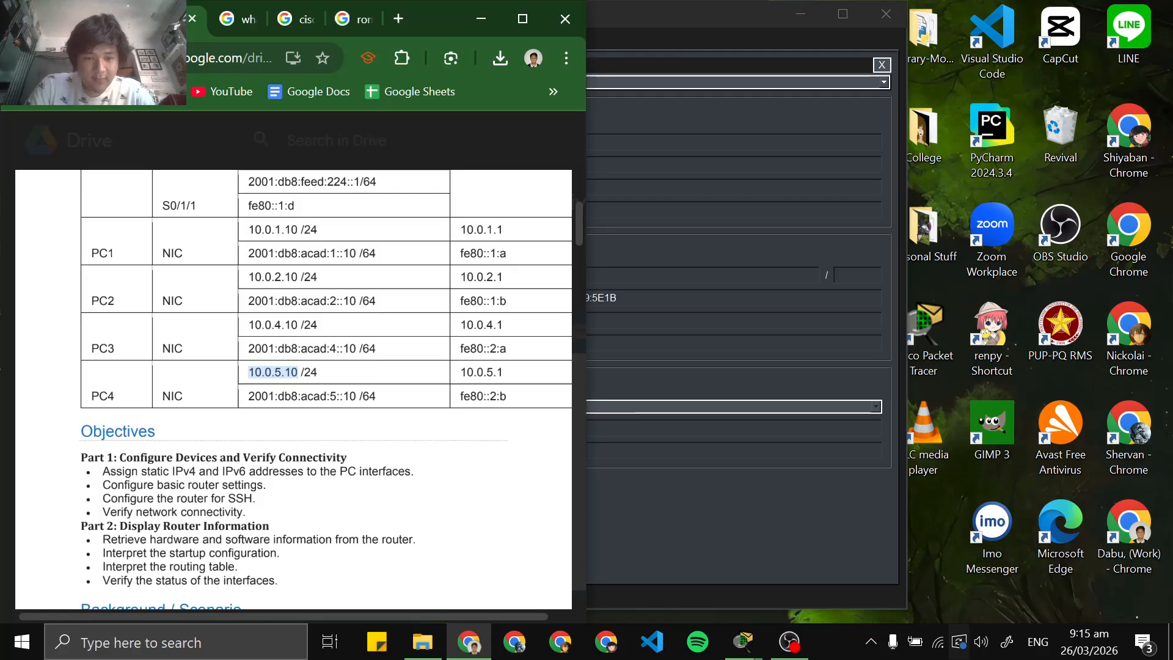
pyautogui.click(702, 129)
pyautogui.hotkey('ctrl', 'v')
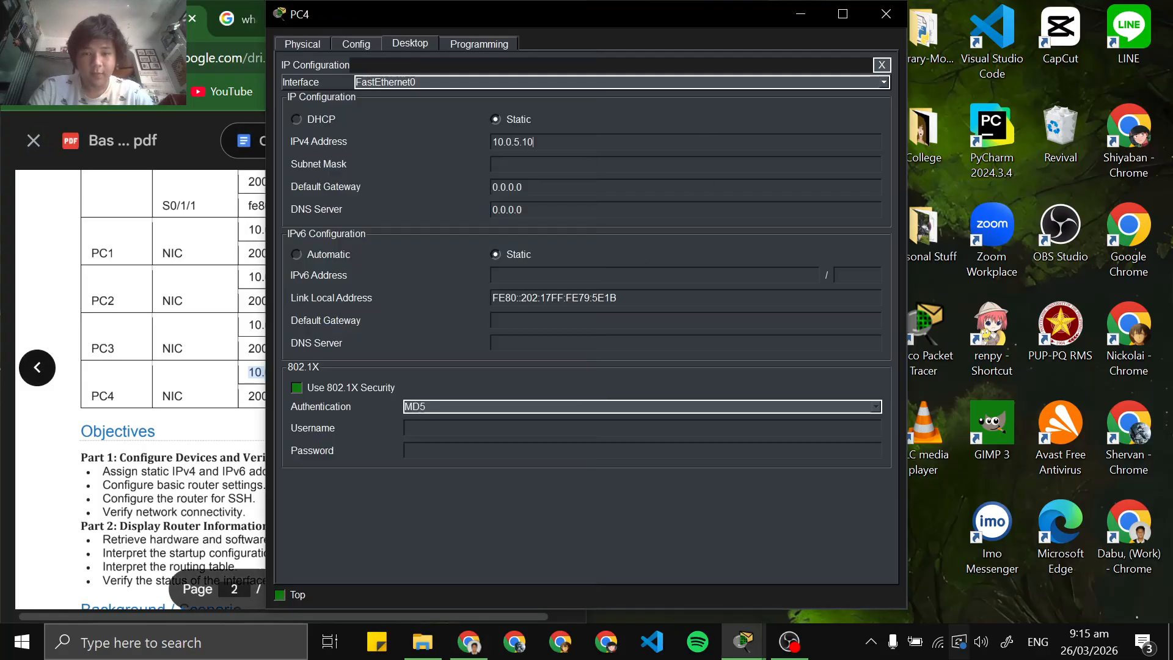
# Set PC4's subnet mask to 255.255.255.0
pyautogui.press('Tab')
pyautogui.write('255.')
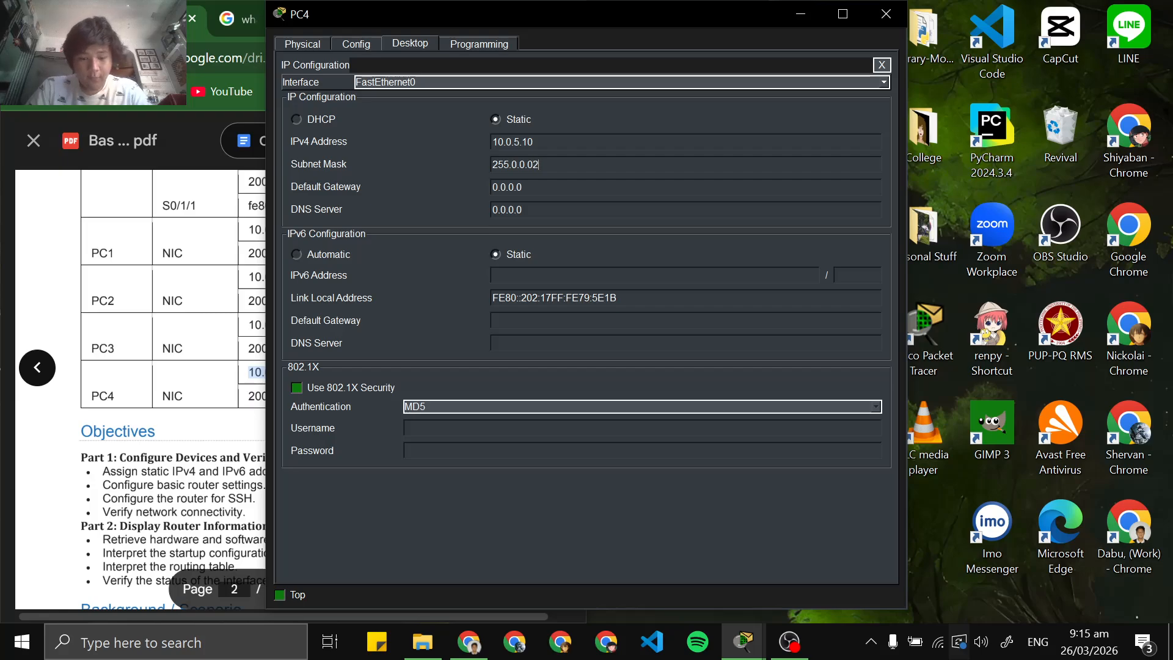
pyautogui.press('BackSpace')
pyautogui.press('BackSpace')
pyautogui.press('BackSpace')
pyautogui.press('BackSpace')
pyautogui.press('BackSpace')
pyautogui.press('BackSpace')
pyautogui.press('BackSpace')
pyautogui.press('BackSpace')
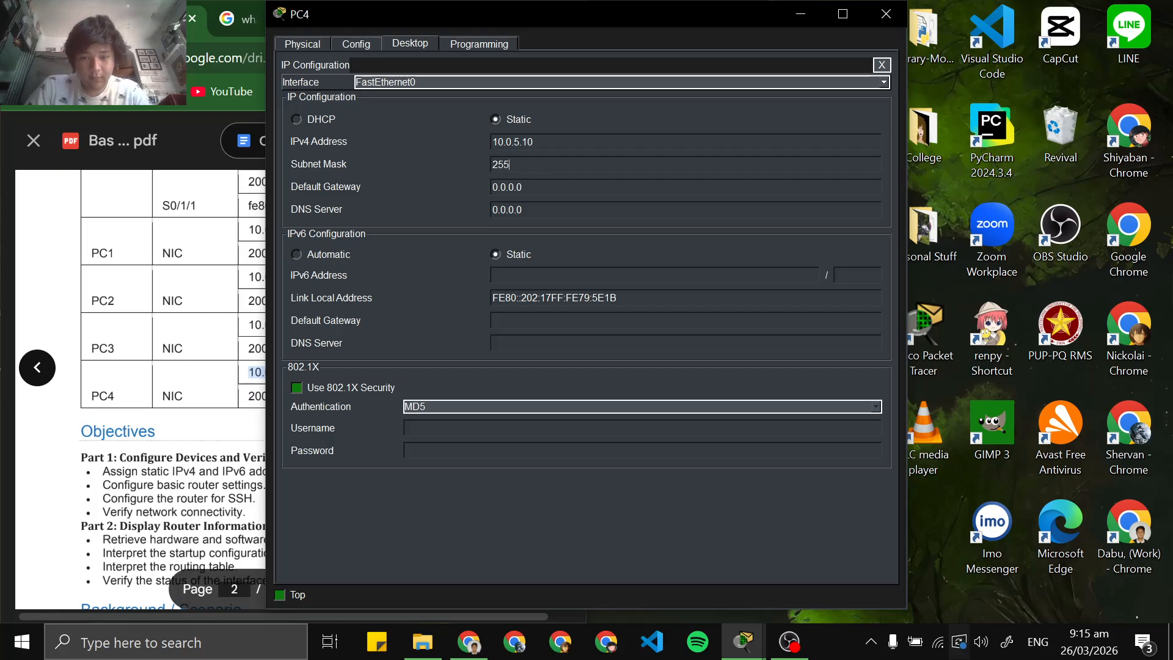
pyautogui.write('.255.255.')
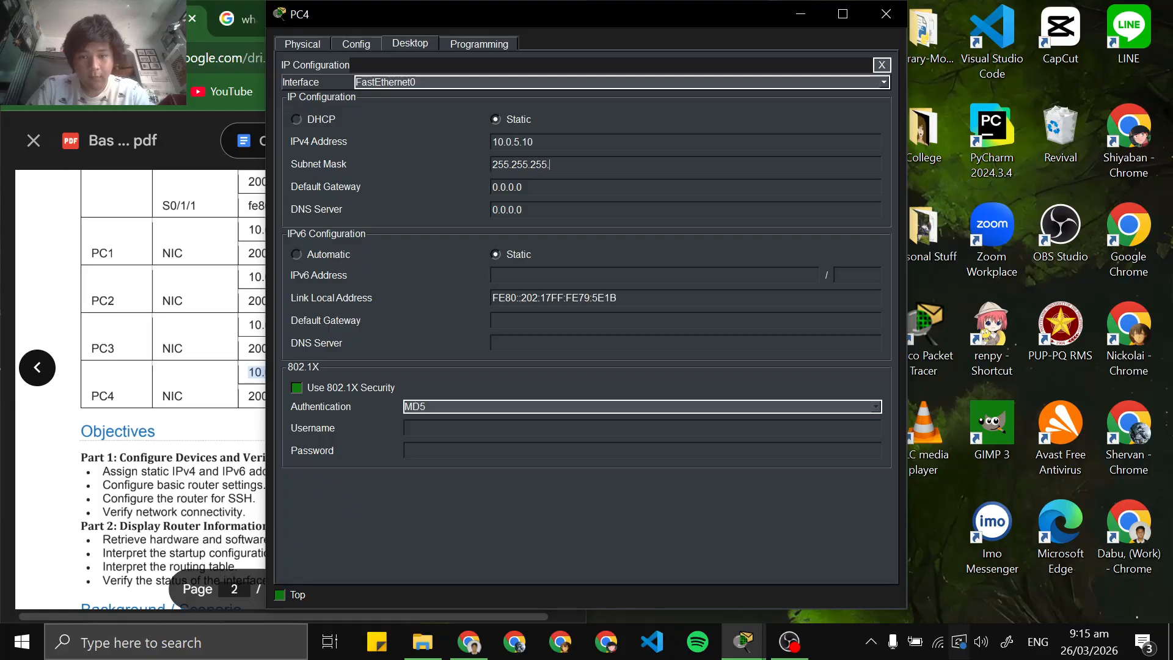
pyautogui.write('0')
# Copy PC4's IPv4 default gateway from the PDF addressing table and set it to 10.0.5.1 in the IP configuration
pyautogui.click(258, 240)
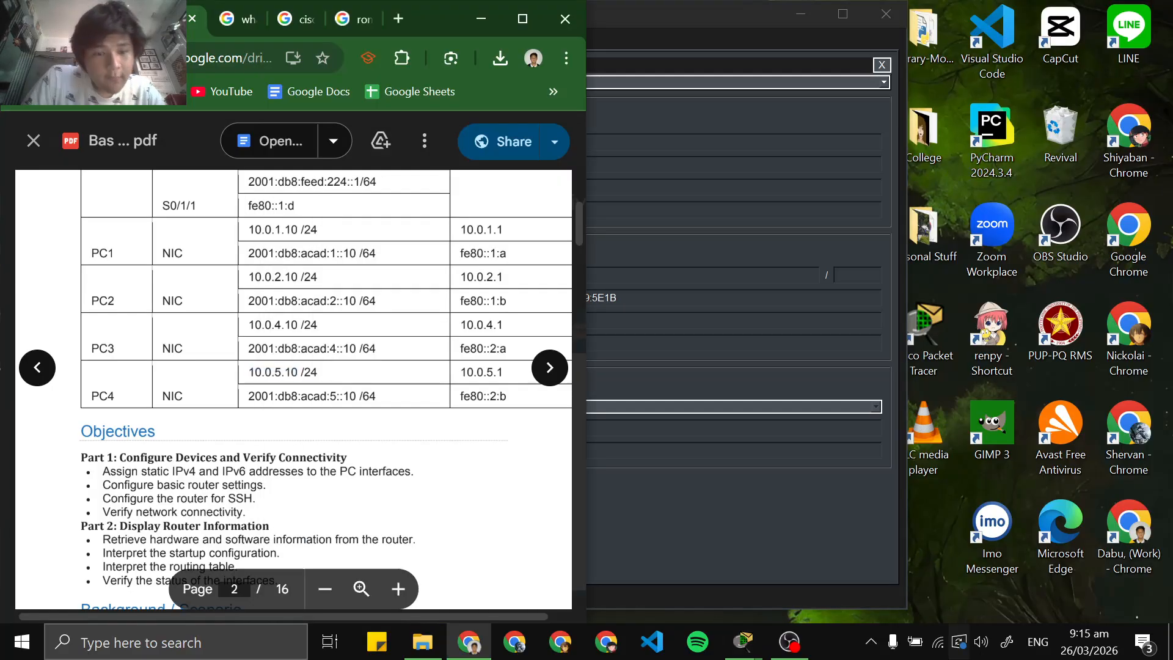
pyautogui.doubleClick(481, 372)
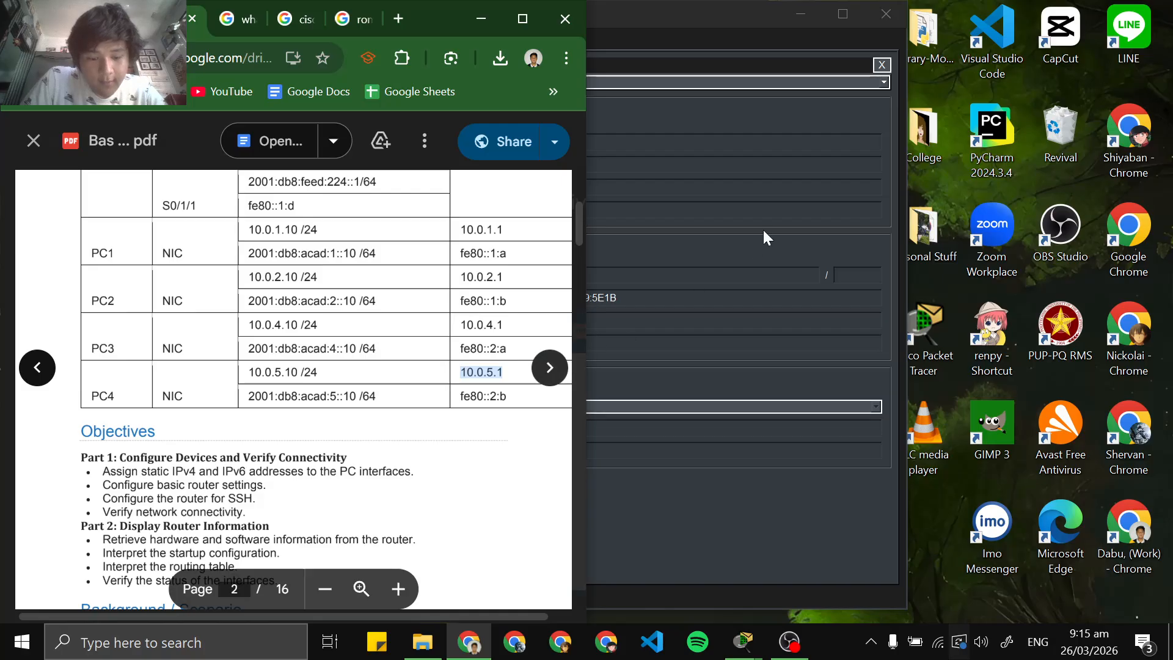
pyautogui.click(744, 185)
pyautogui.press('BackSpace')
pyautogui.press('BackSpace')
pyautogui.press('BackSpace')
pyautogui.press('BackSpace')
pyautogui.press('BackSpace')
pyautogui.press('BackSpace')
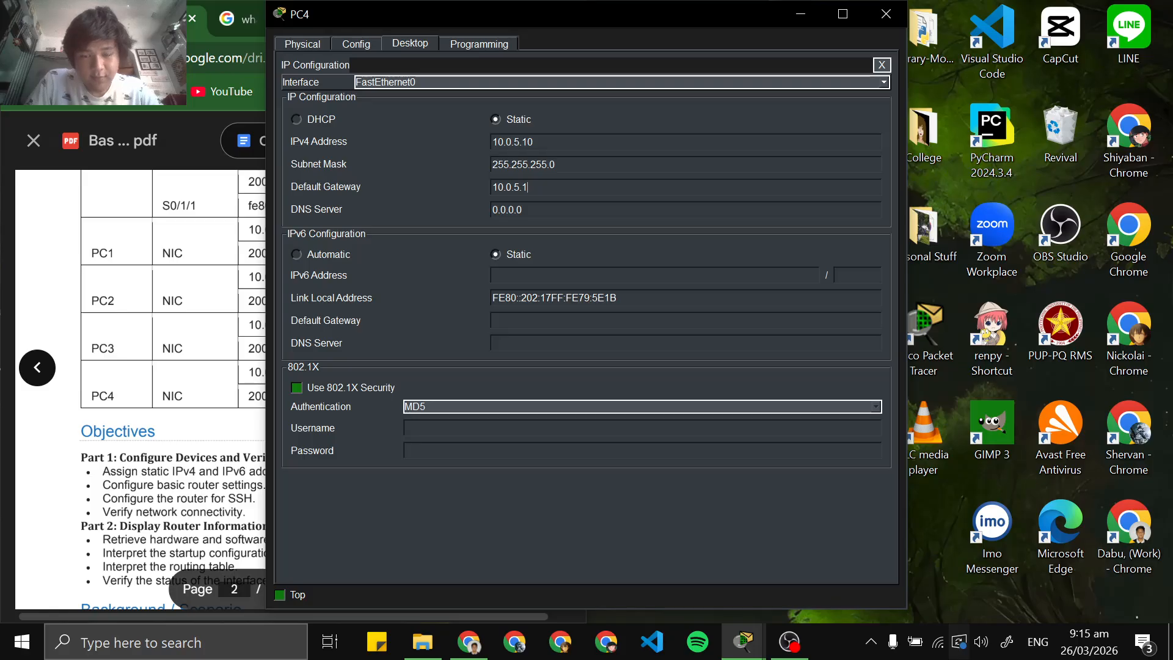
pyautogui.write('\\')
pyautogui.press('Return')
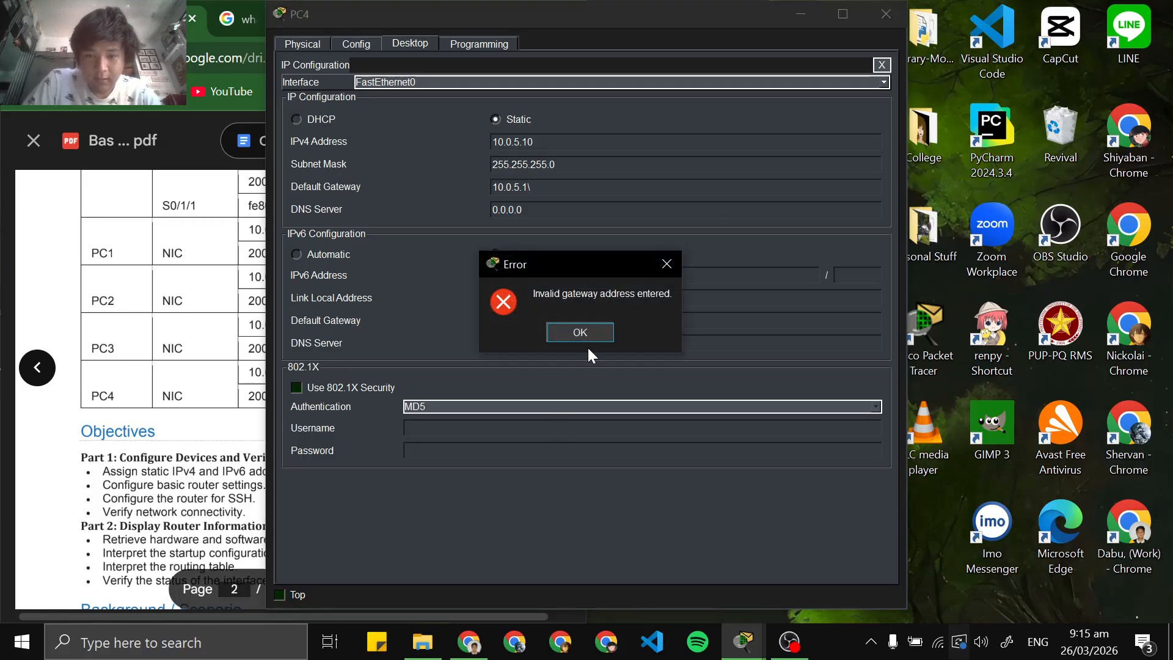
pyautogui.click(588, 335)
pyautogui.press('BackSpace')
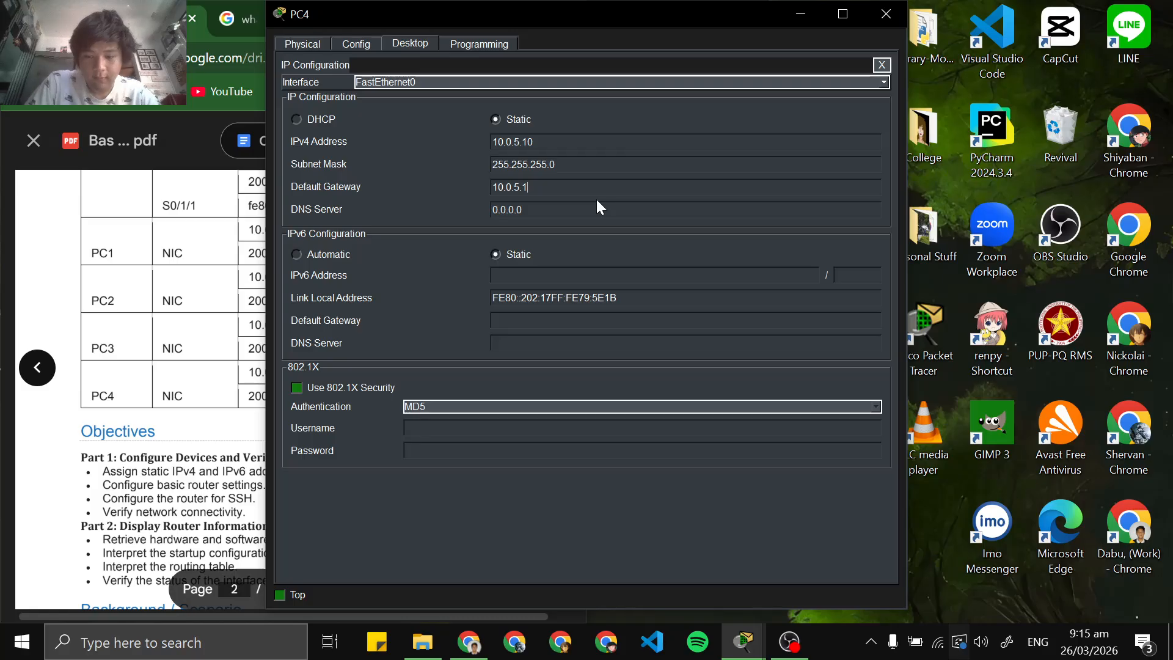
# Look up PC4's IPv6 default gateway in the Chrome PDF's addressing table and set it to fe80::2:b in Packet Tracer
pyautogui.hotkey('alt', 'Tab')
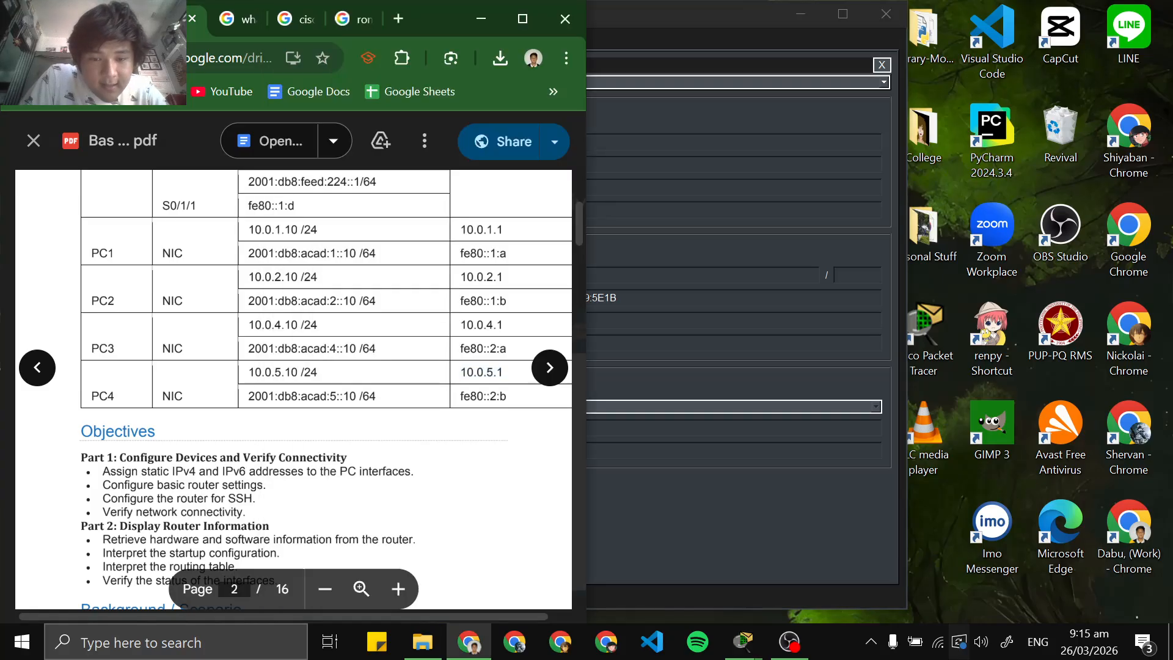
pyautogui.click(662, 480)
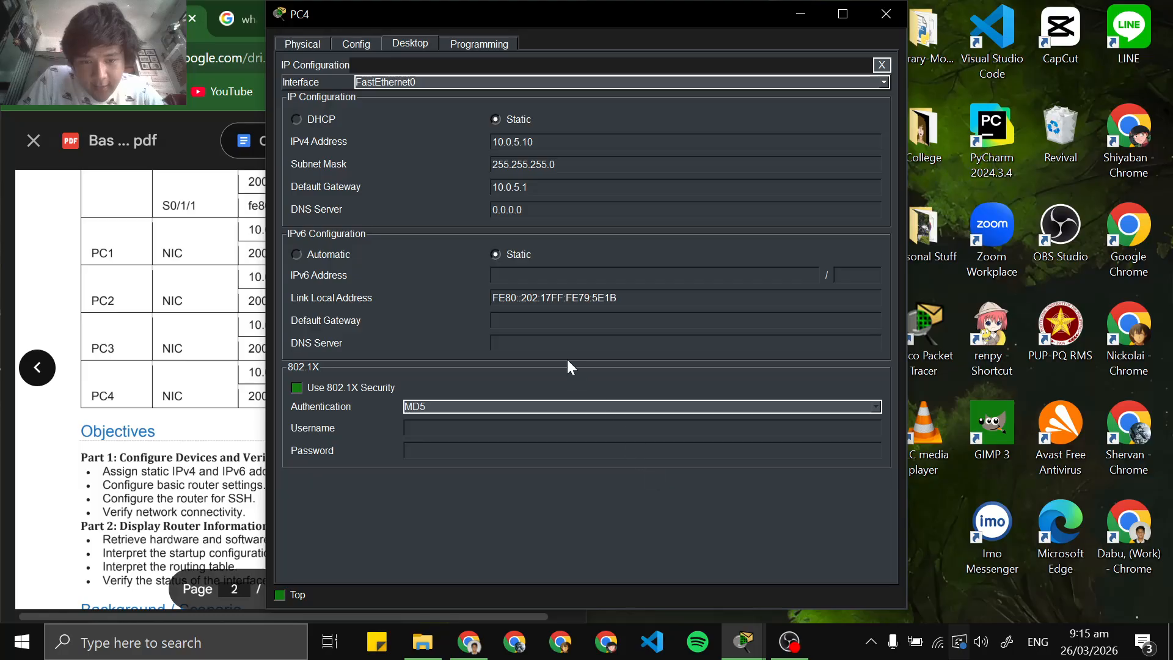
pyautogui.click(586, 318)
pyautogui.write('fe80::2:b')
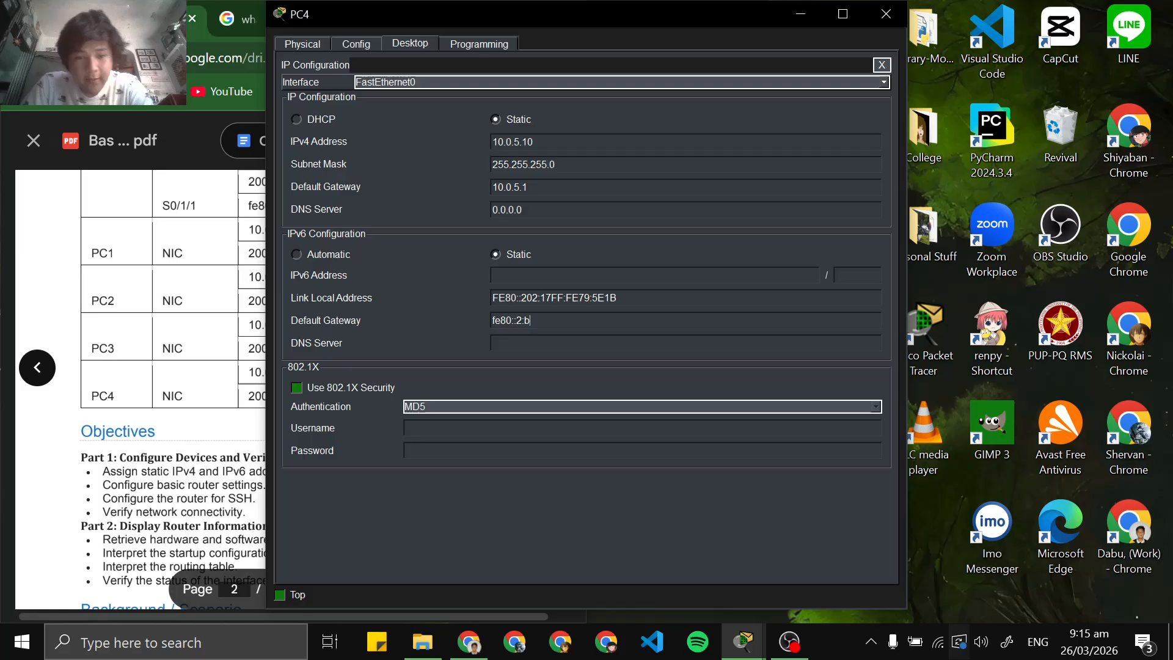
# Copy PC4's IPv6 address from the PDF addressing table and set it as 2001:db8:acad:5::10 with prefix length 64
pyautogui.hotkey('alt', 'Tab')
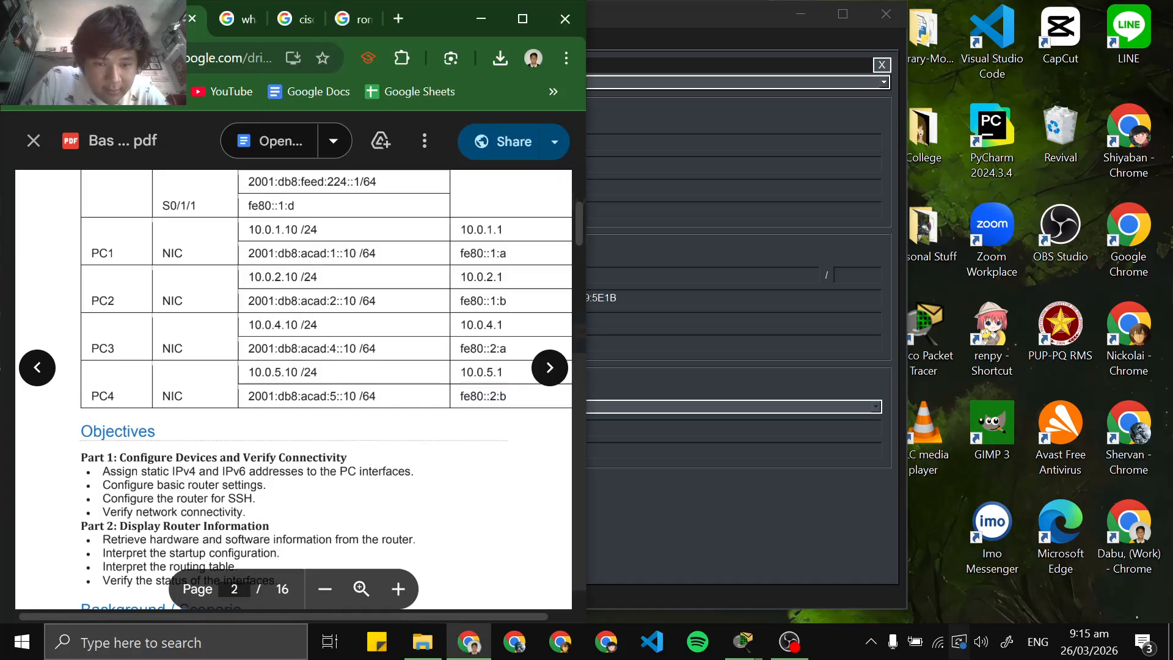
pyautogui.moveTo(247, 396); pyautogui.dragTo(356, 396)
pyautogui.hotkey('ctrl', 'c')
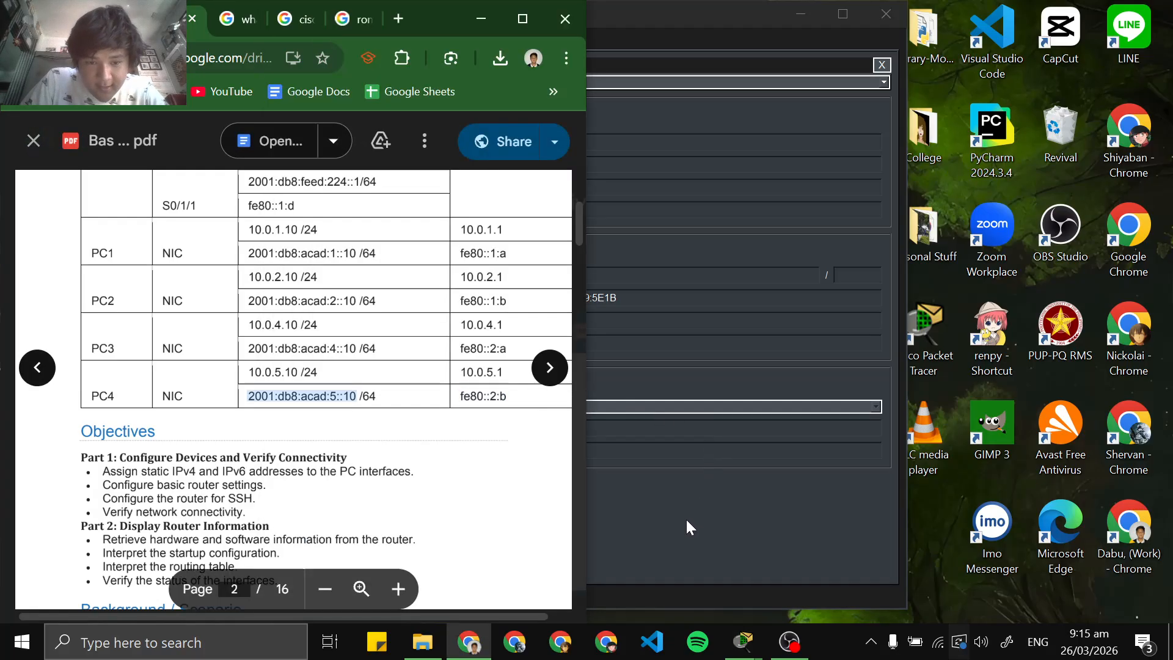
pyautogui.hotkey('alt', 'Tab')
pyautogui.hotkey('ctrl', 'v')
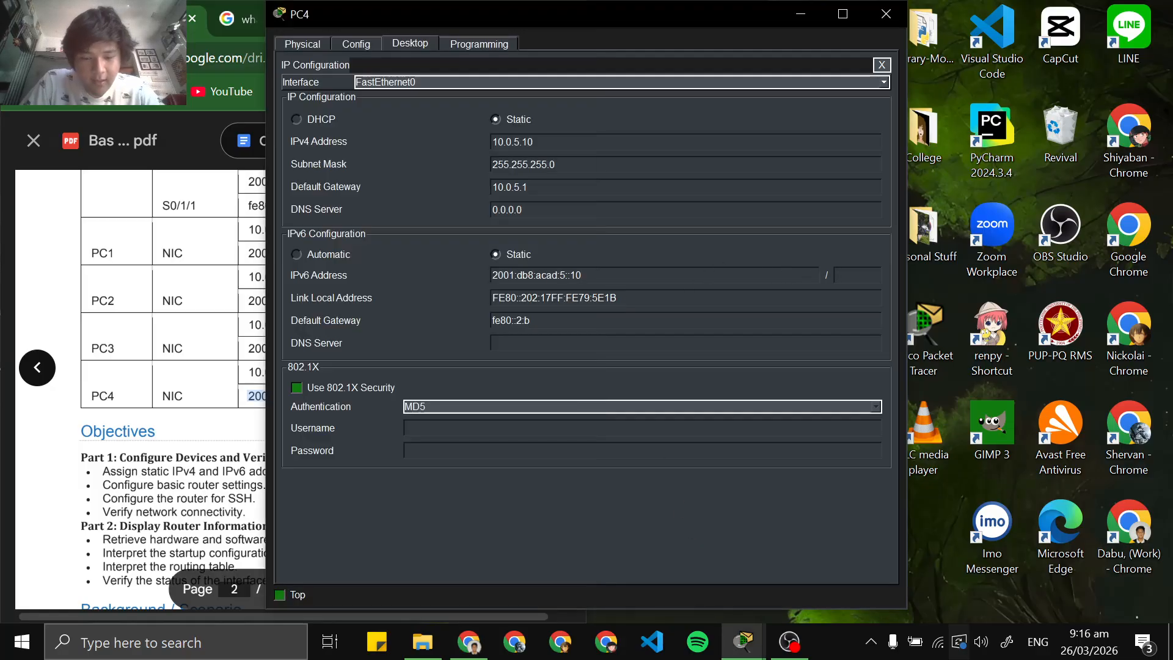
pyautogui.write('64')
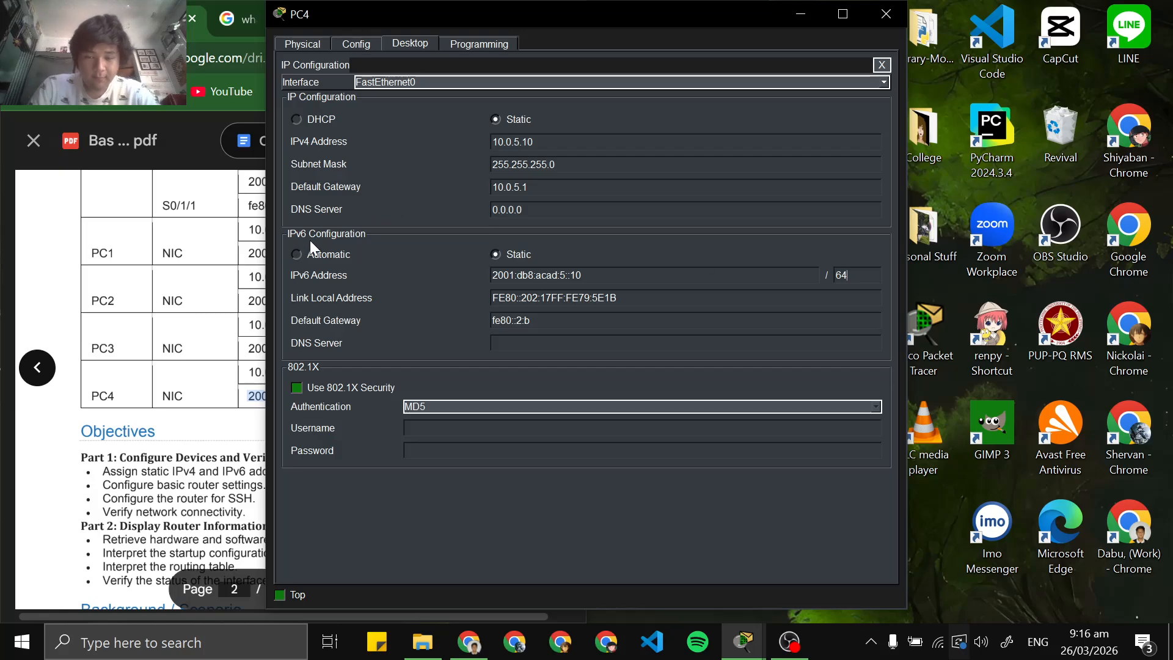
pyautogui.click(189, 488)
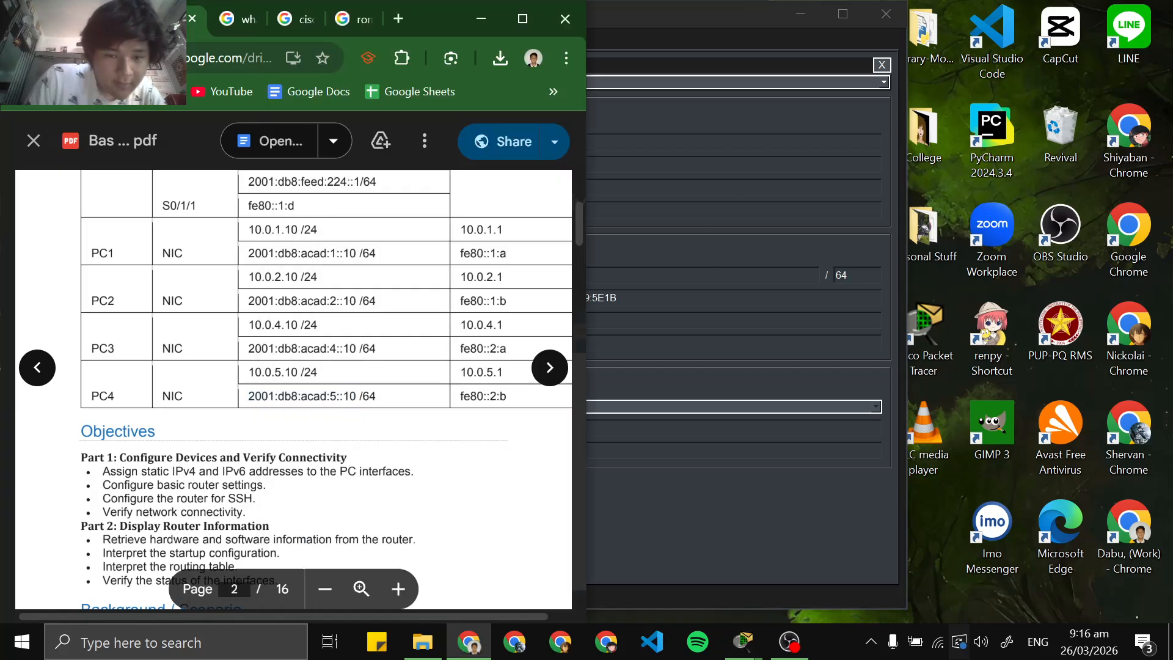
pyautogui.click(713, 482)
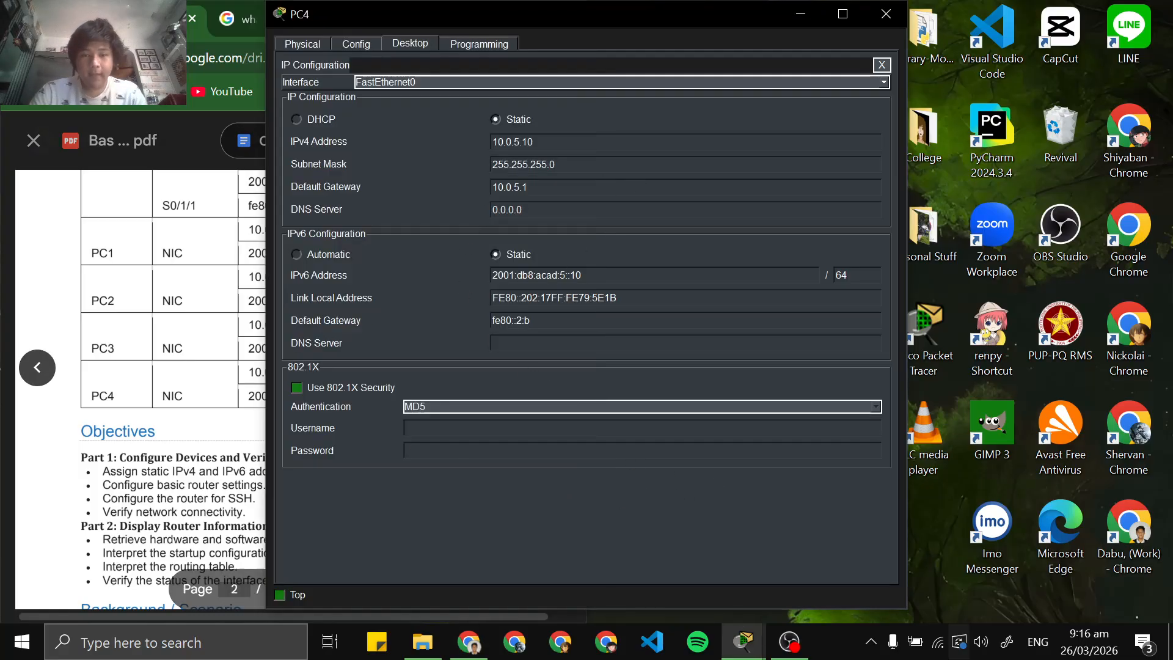
# Close PC4's window and return to Packet Tracer to read the router configuration instructions in the PT Activity window
pyautogui.click(886, 14)
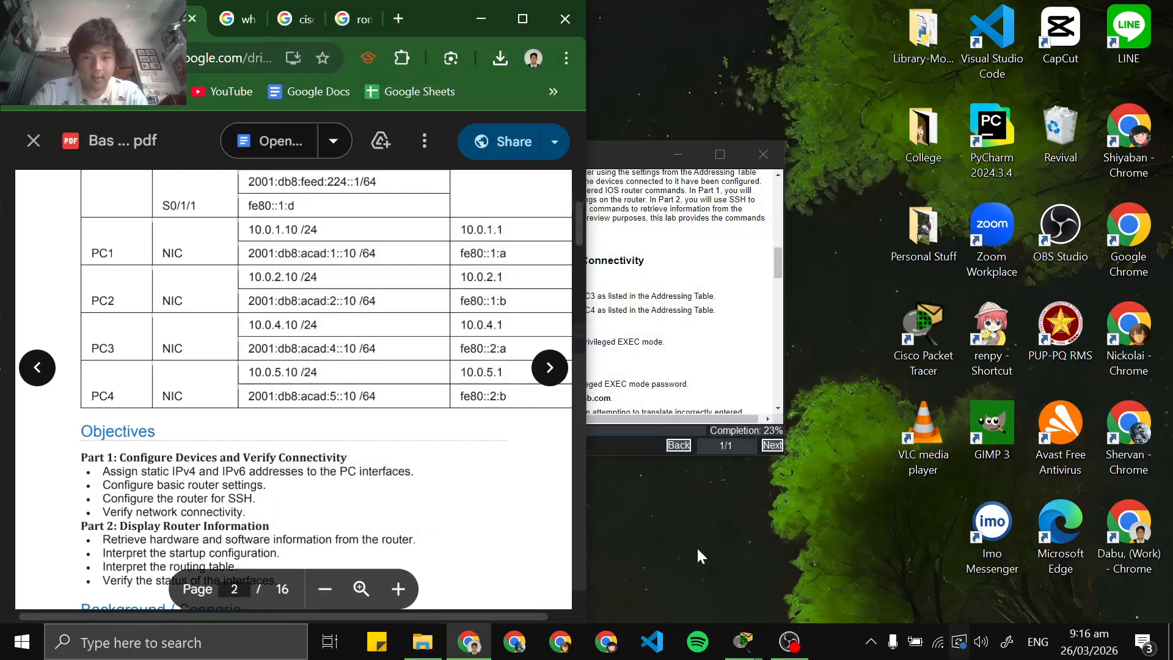
pyautogui.moveTo(743, 641)
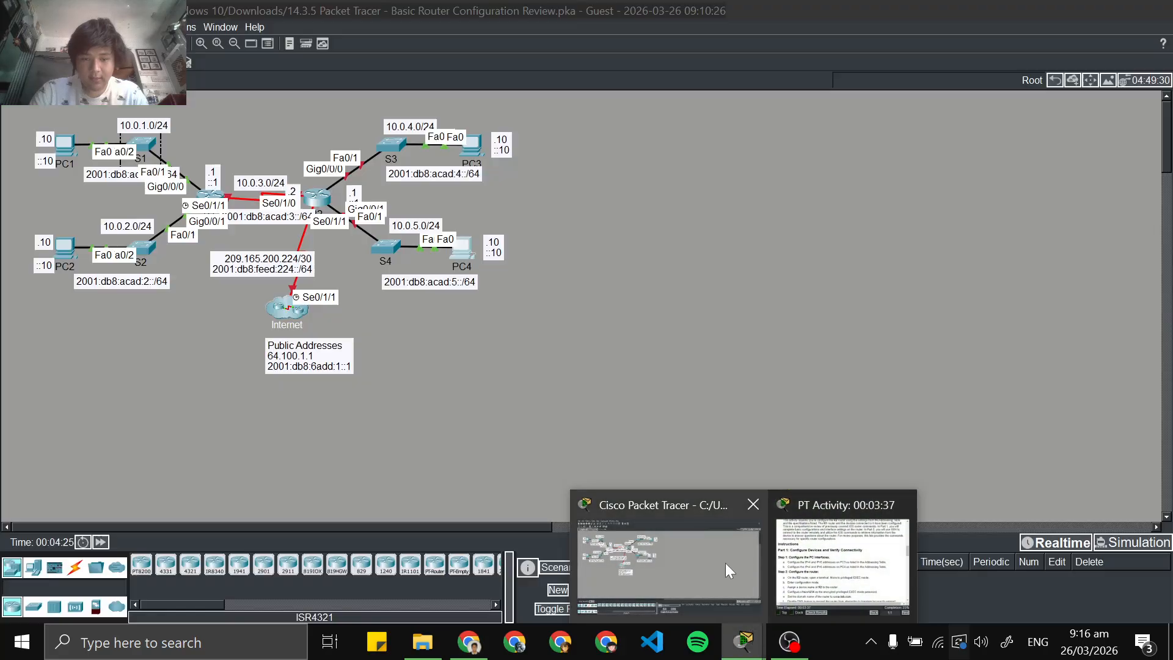
pyautogui.click(725, 563)
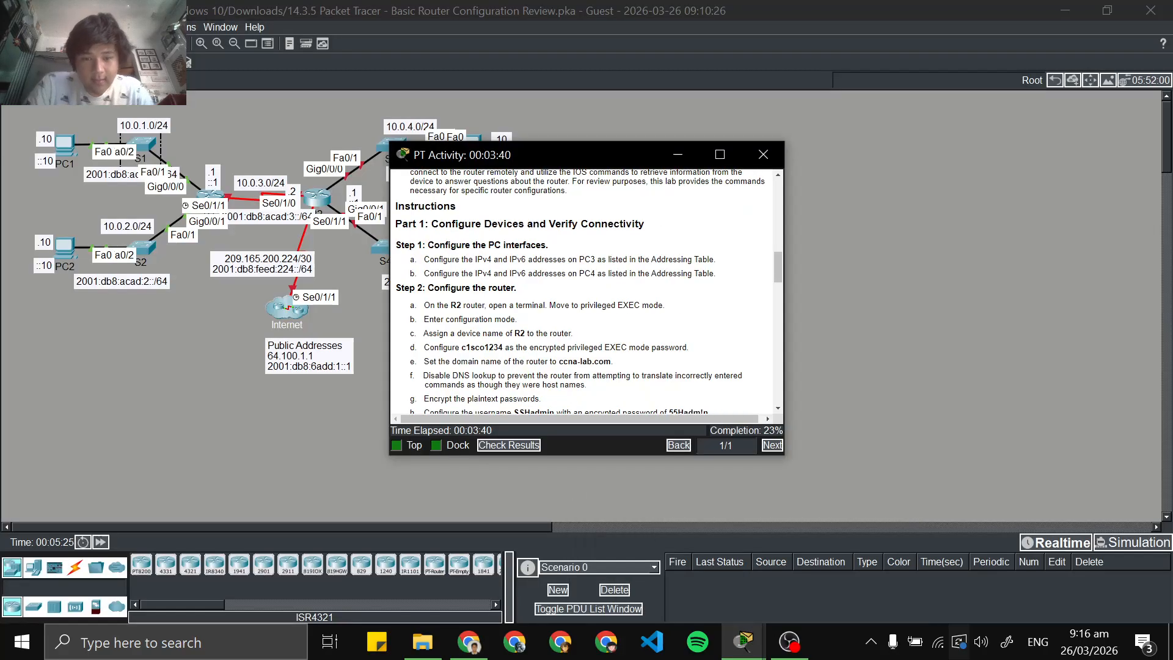
pyautogui.scroll(-1, 586, 291)
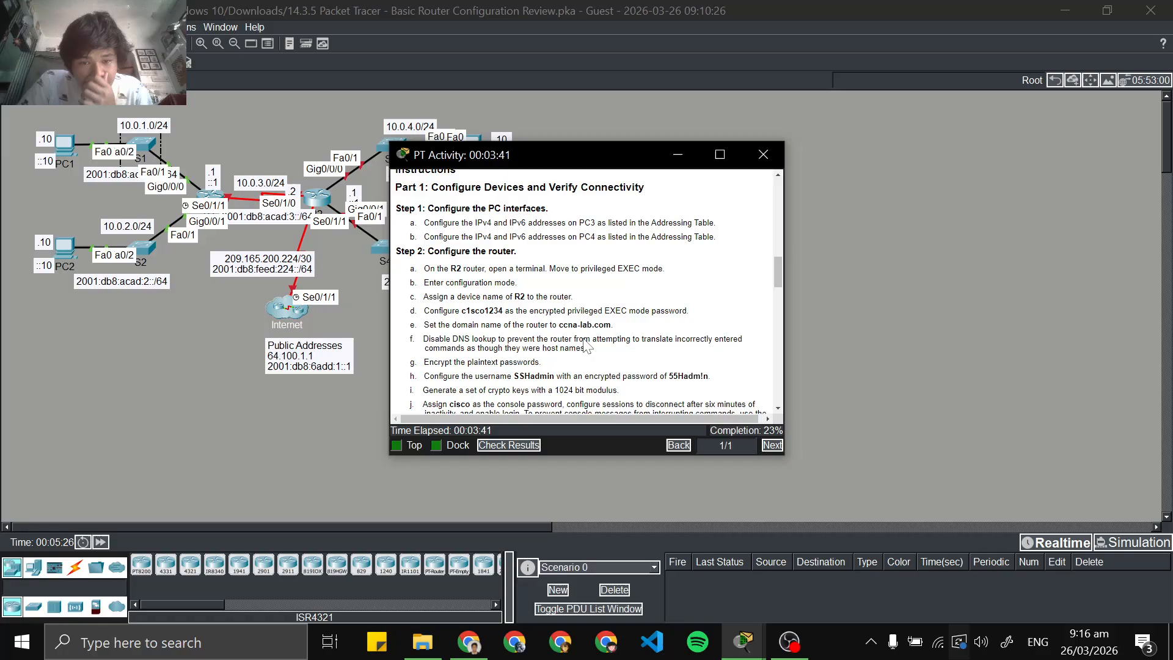
# Open router R2's command-line interface from the topology and enter privileged EXEC mode with enable
pyautogui.doubleClick(257, 273)
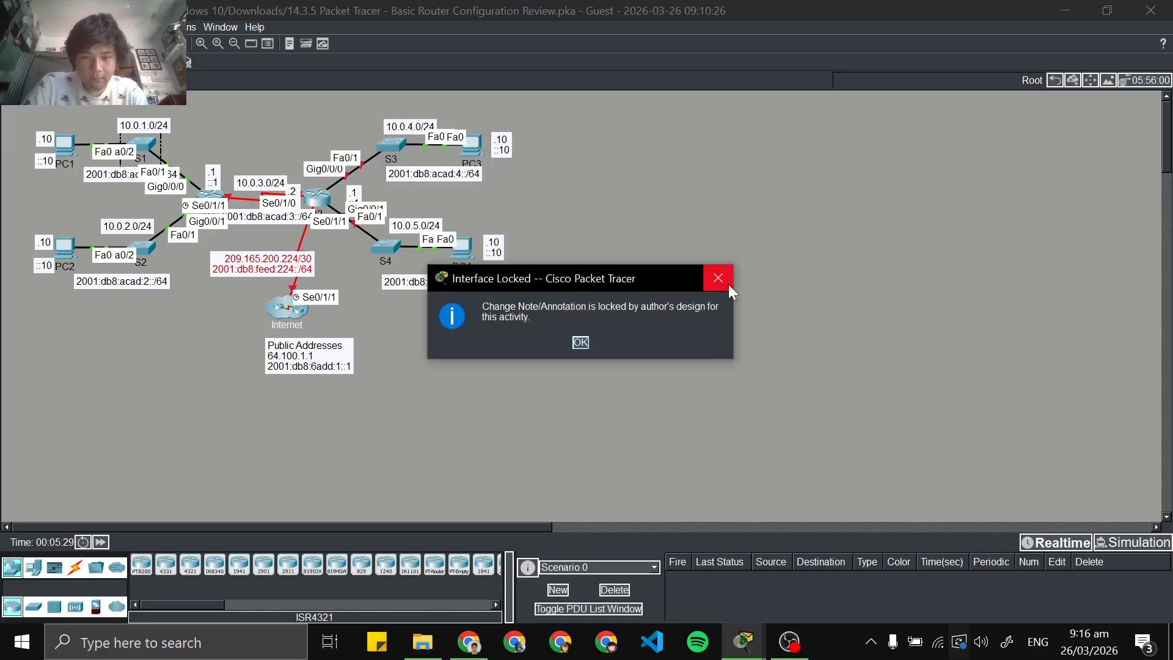
pyautogui.click(727, 283)
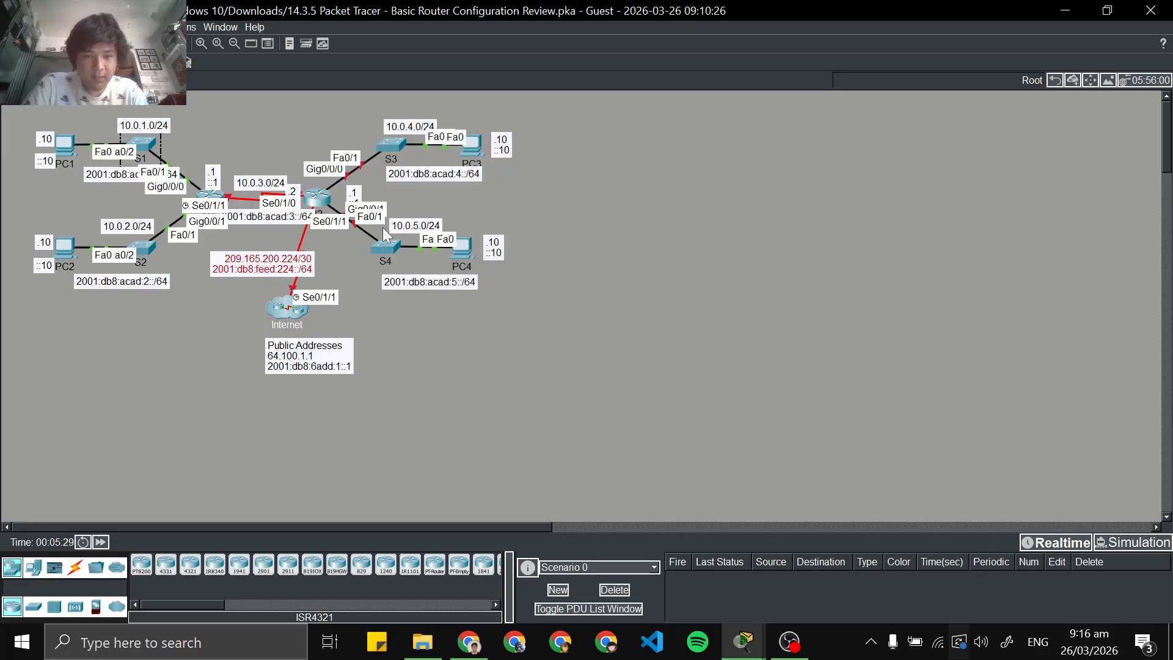
pyautogui.click(317, 199)
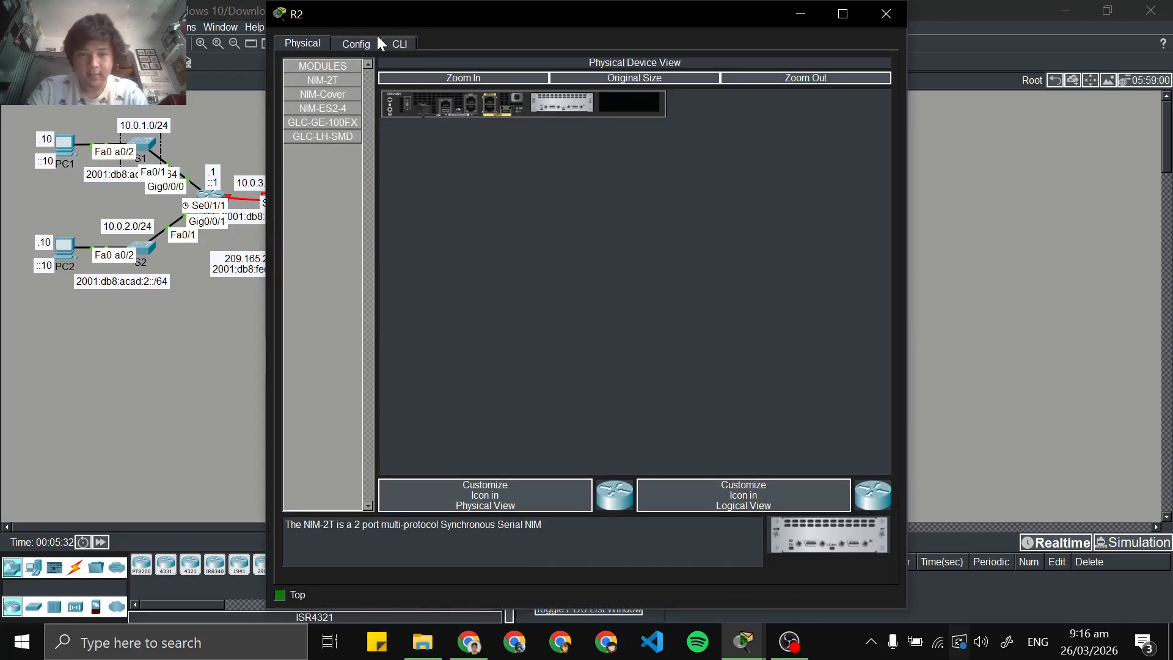
pyautogui.click(413, 45)
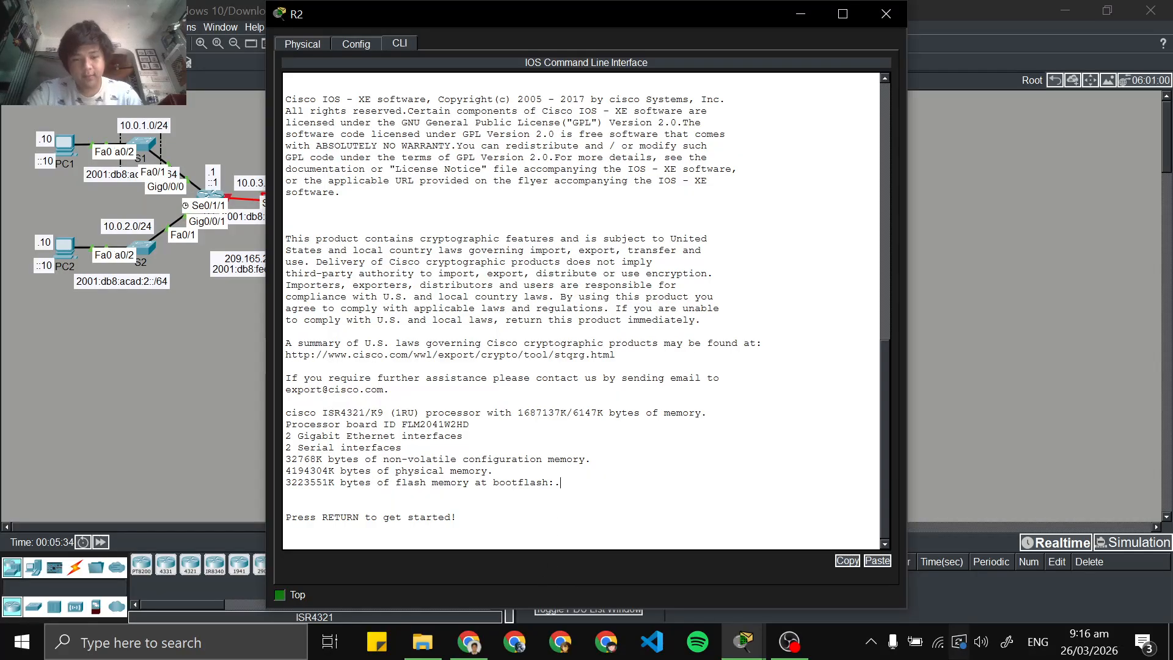
pyautogui.press('Return')
pyautogui.write('ena')
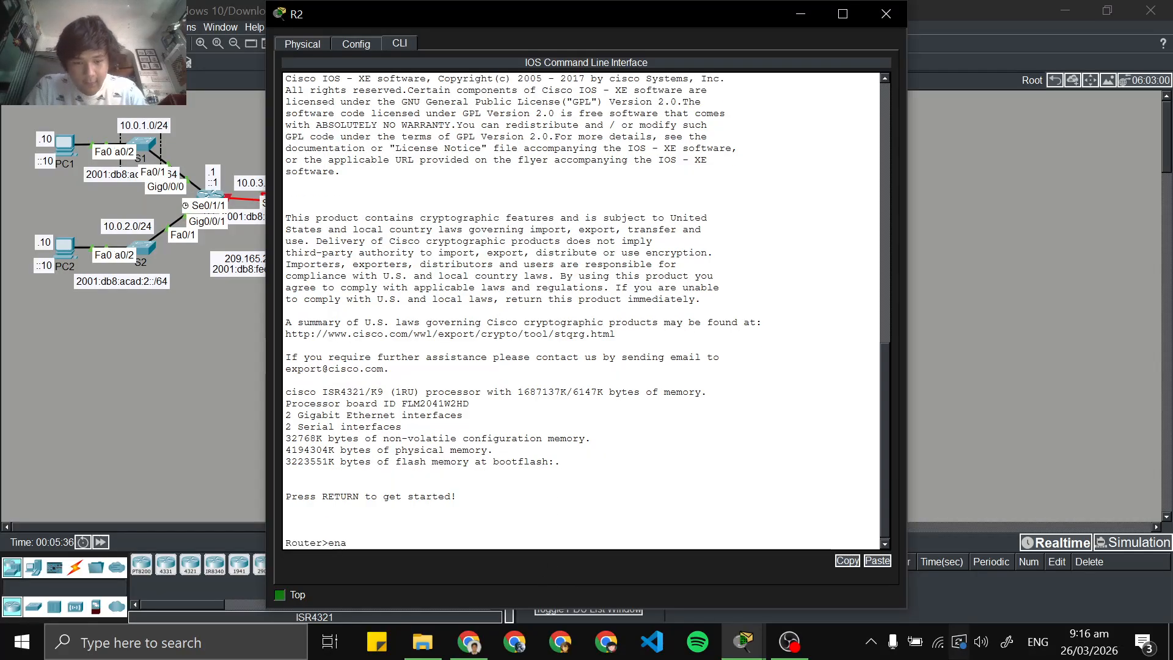
pyautogui.write('ble')
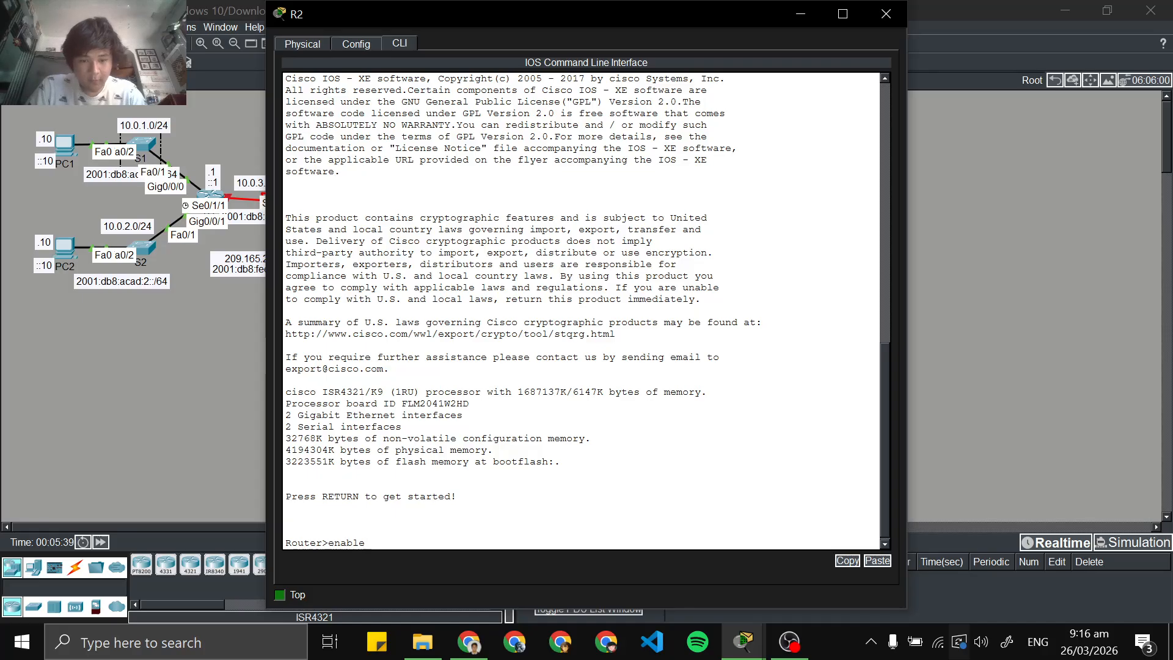
pyautogui.press('Return')
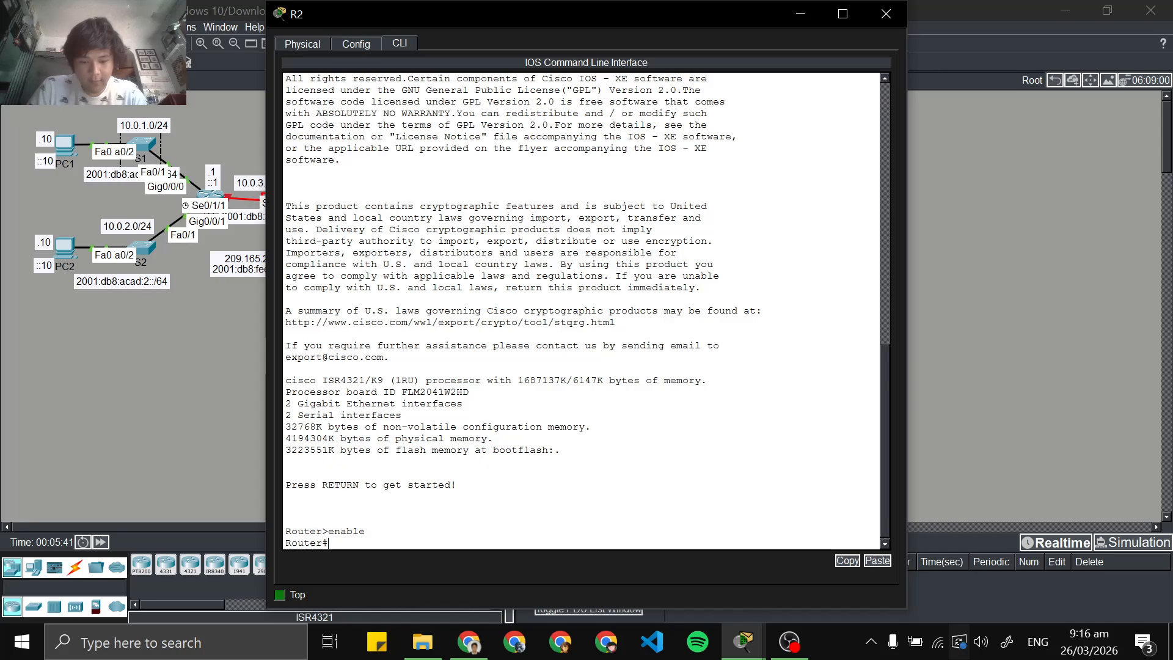
# Enter global configuration mode with conf t and set the router's hostname to R2
pyautogui.write('conf t')
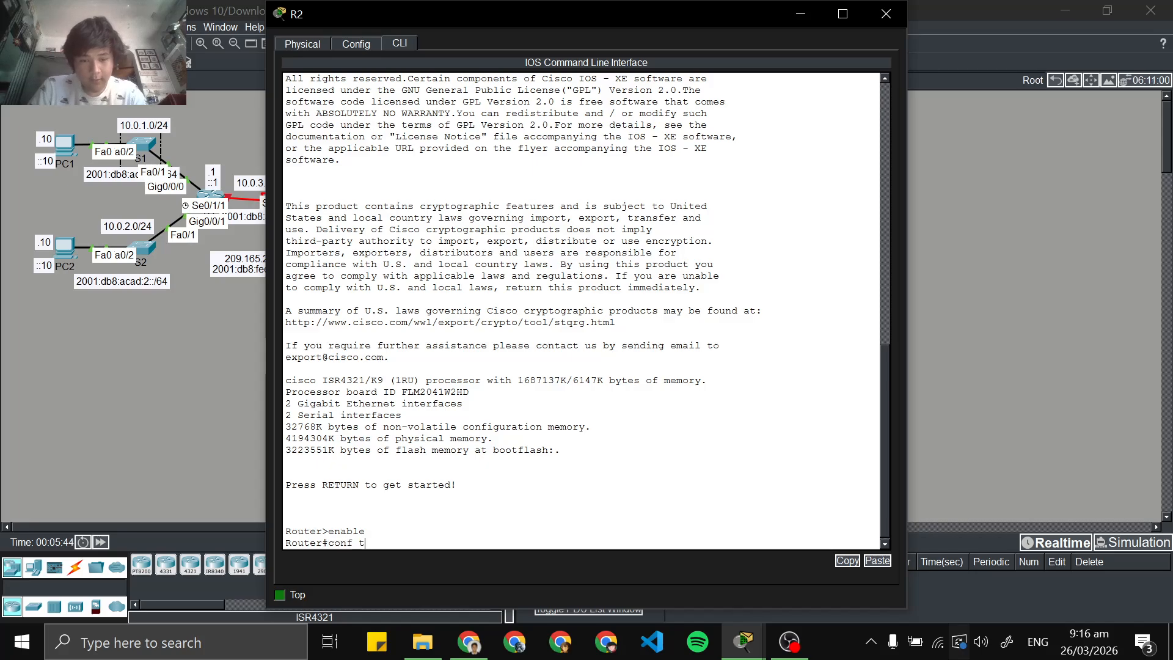
pyautogui.press('Return')
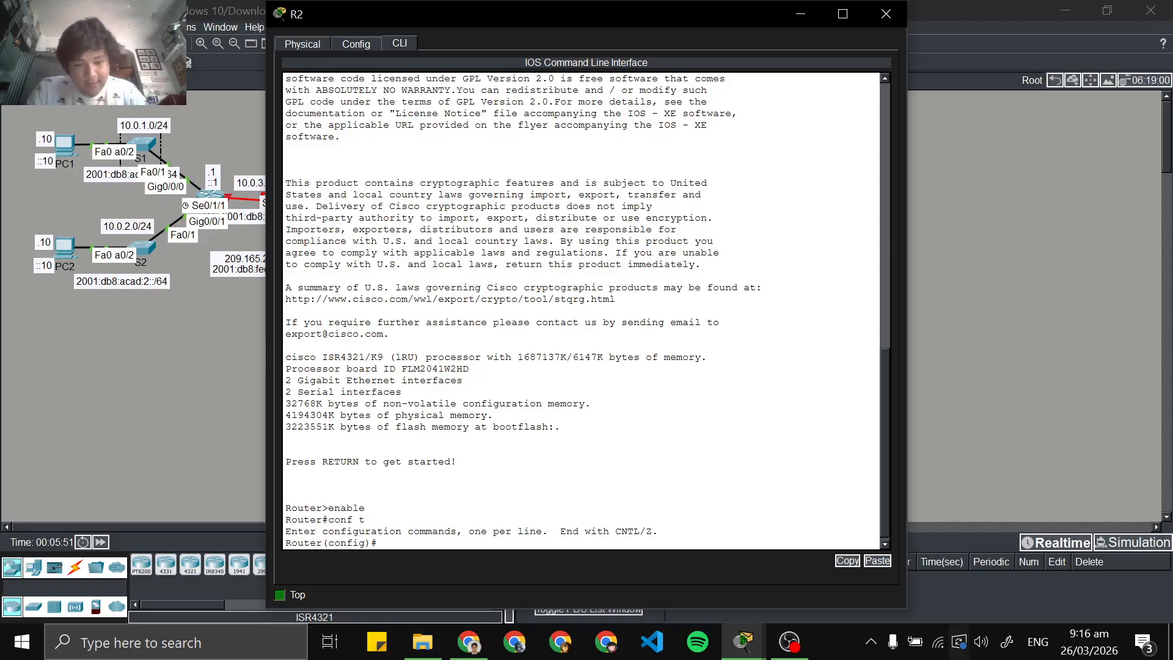
pyautogui.write('host ')
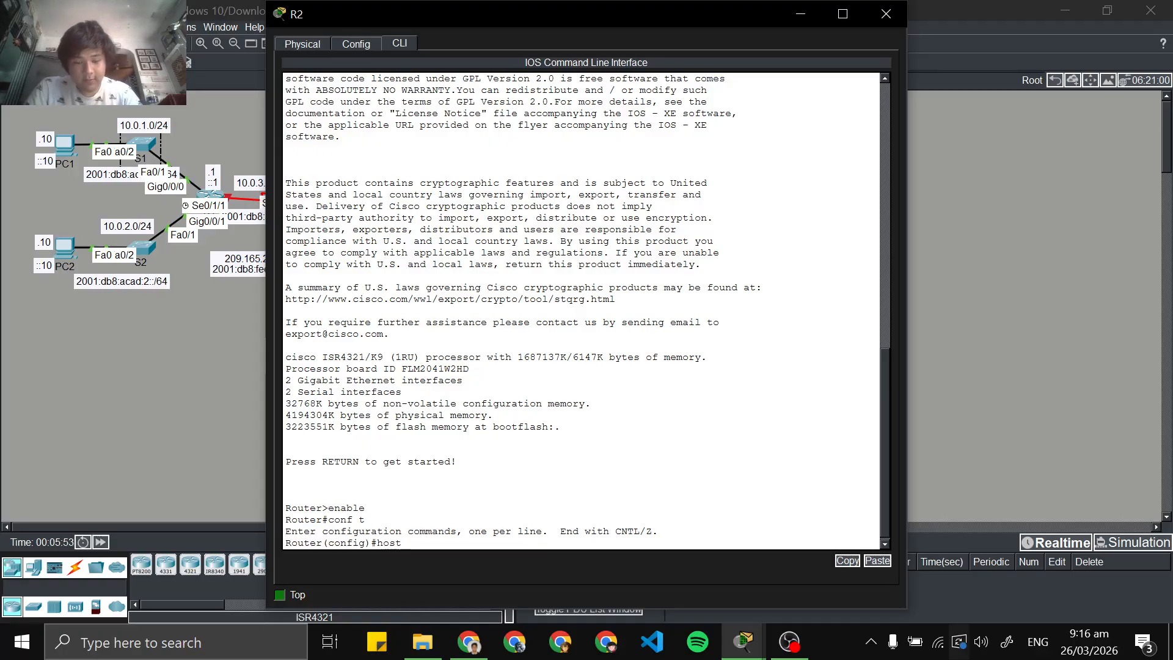
pyautogui.write('name R2')
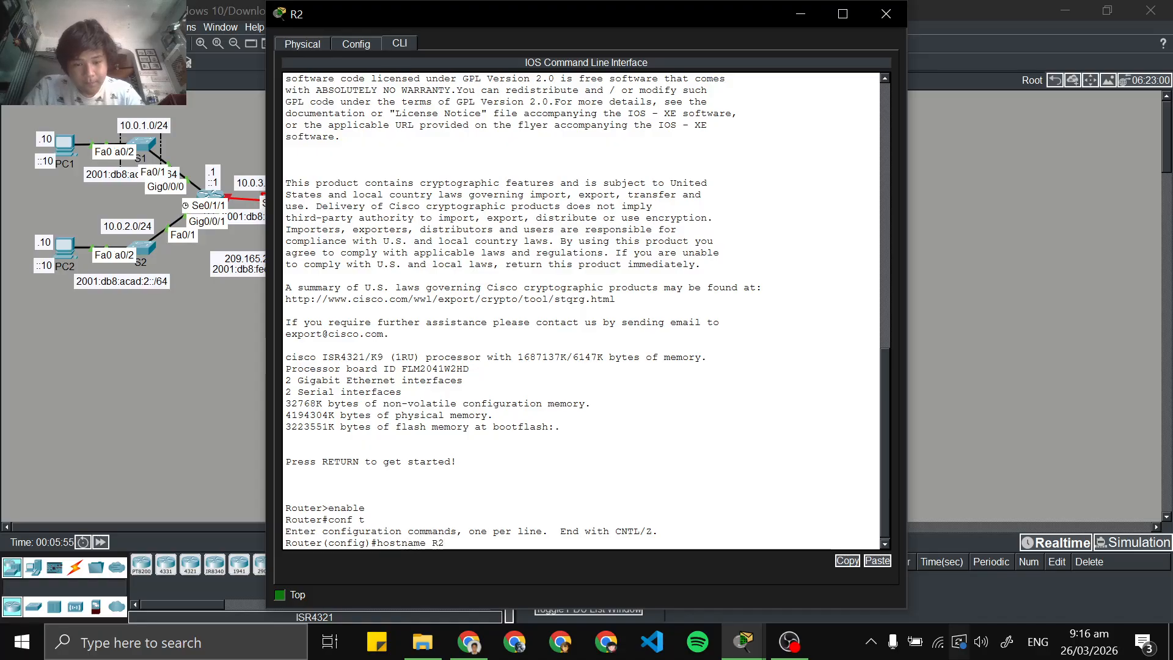
pyautogui.press('Return')
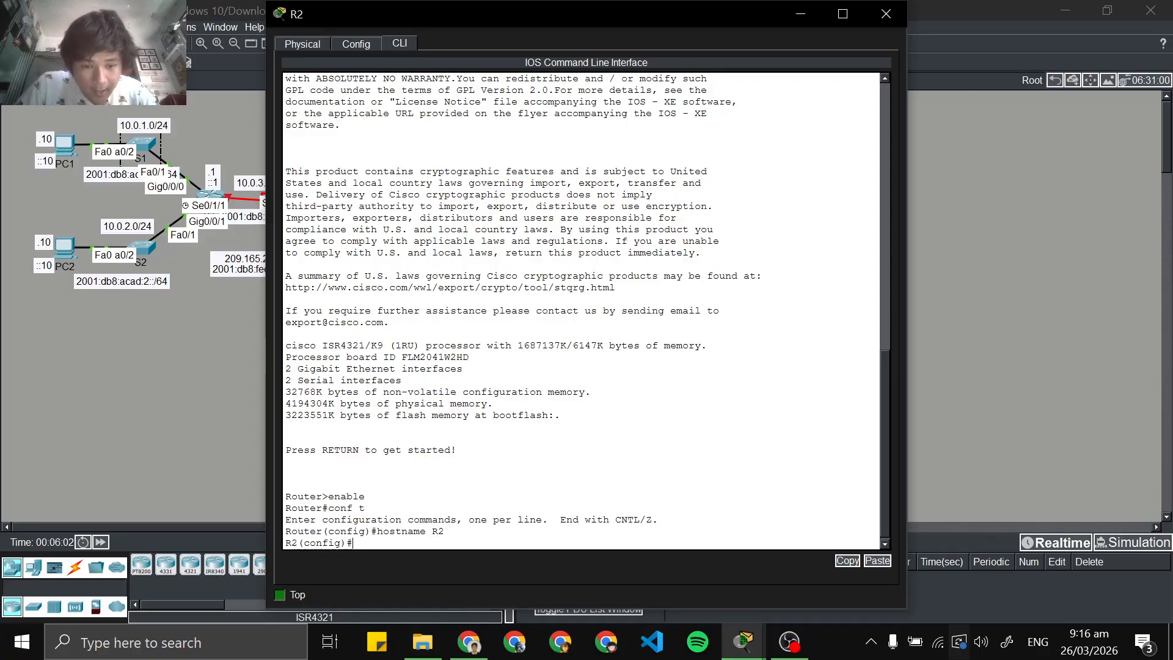
# Configure R2's encrypted privileged EXEC mode password with enable secret, using the password given in the activity instructions
pyautogui.write('enable')
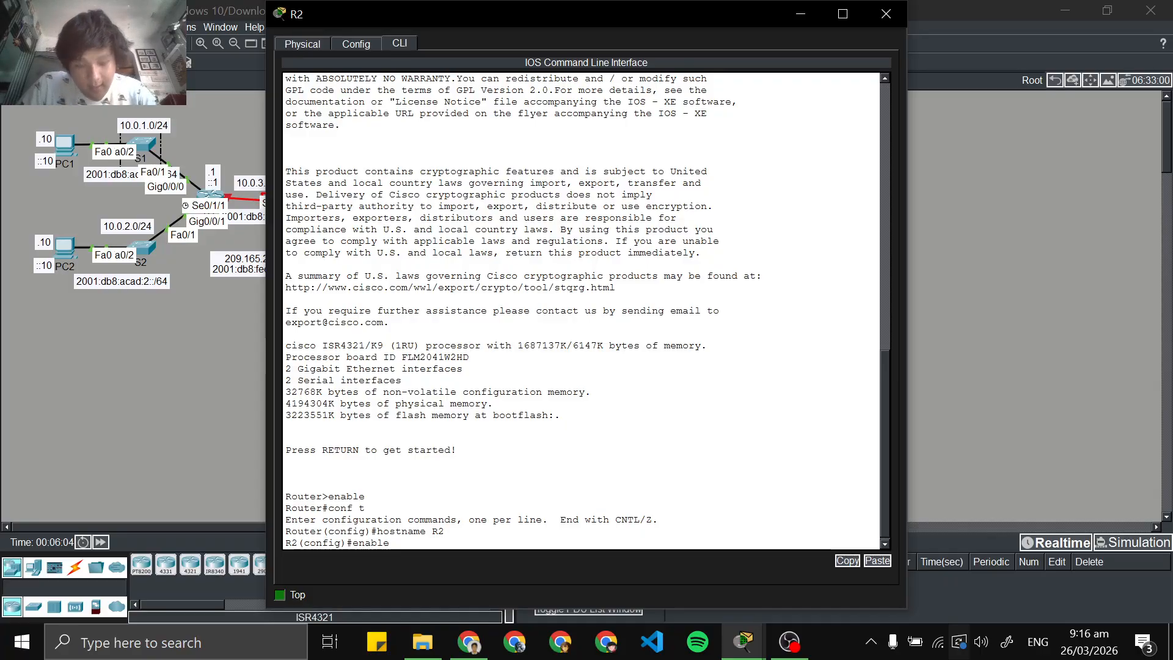
pyautogui.write(' se')
pyautogui.press('Tab')
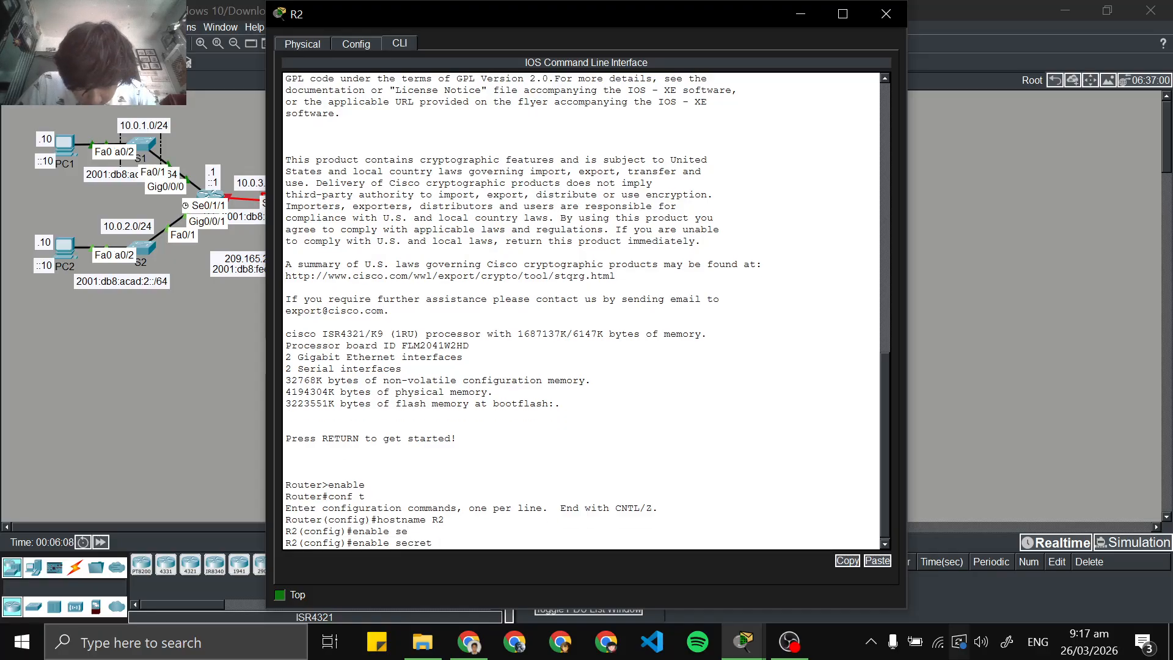
pyautogui.write('c1s')
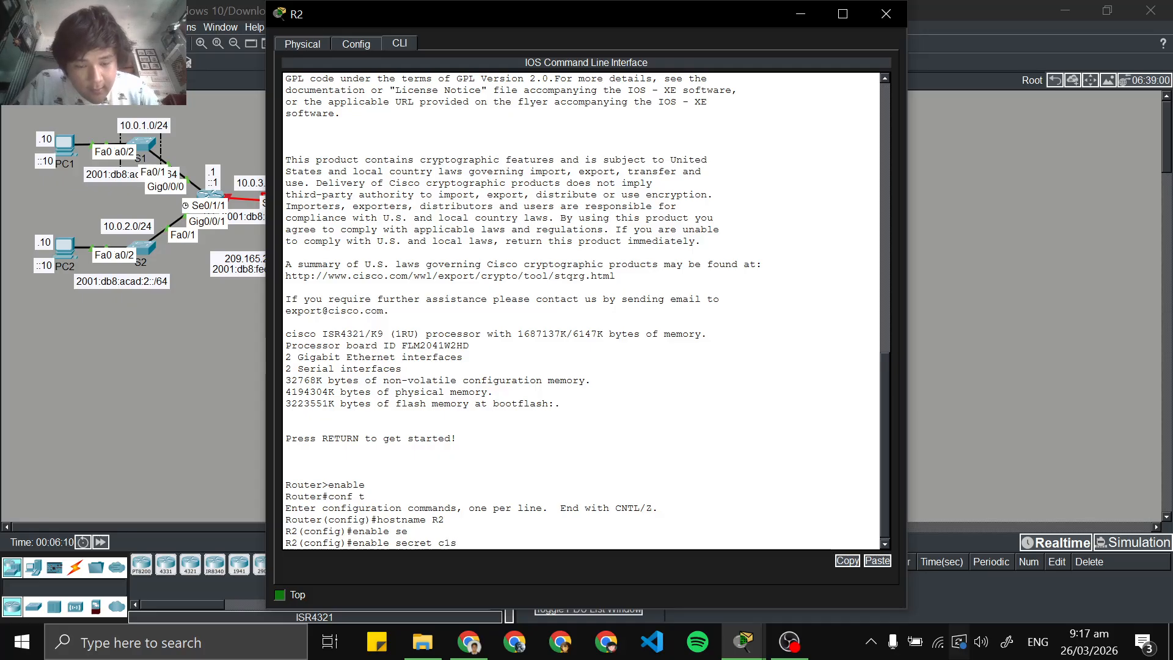
pyautogui.write('c')
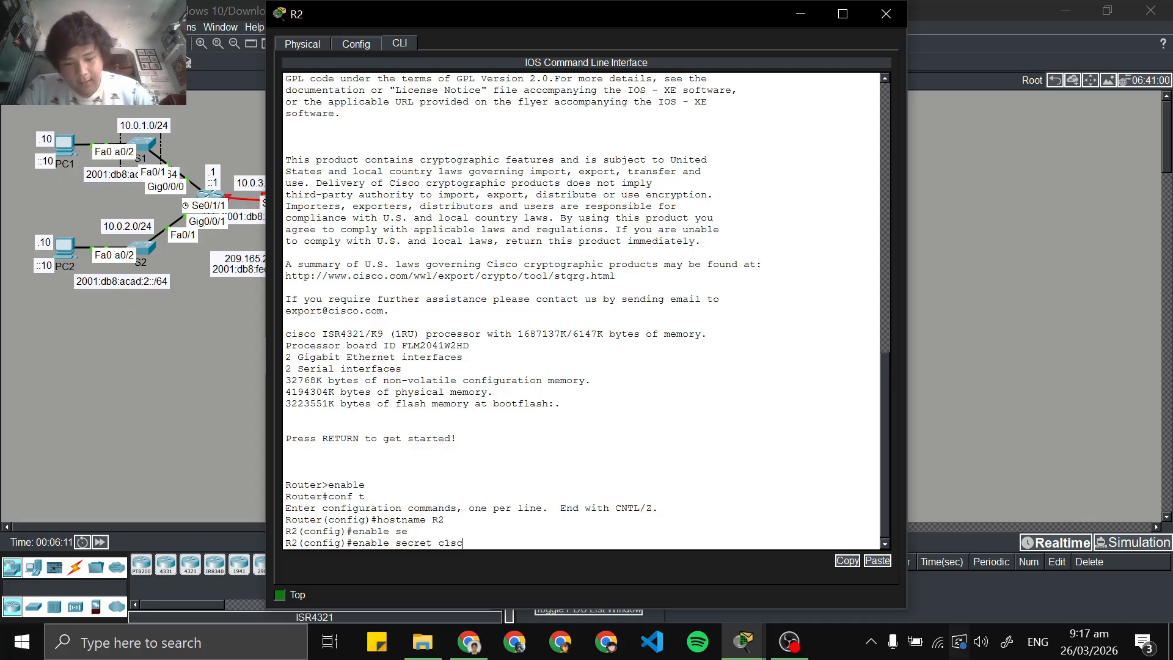
pyautogui.write('o1234')
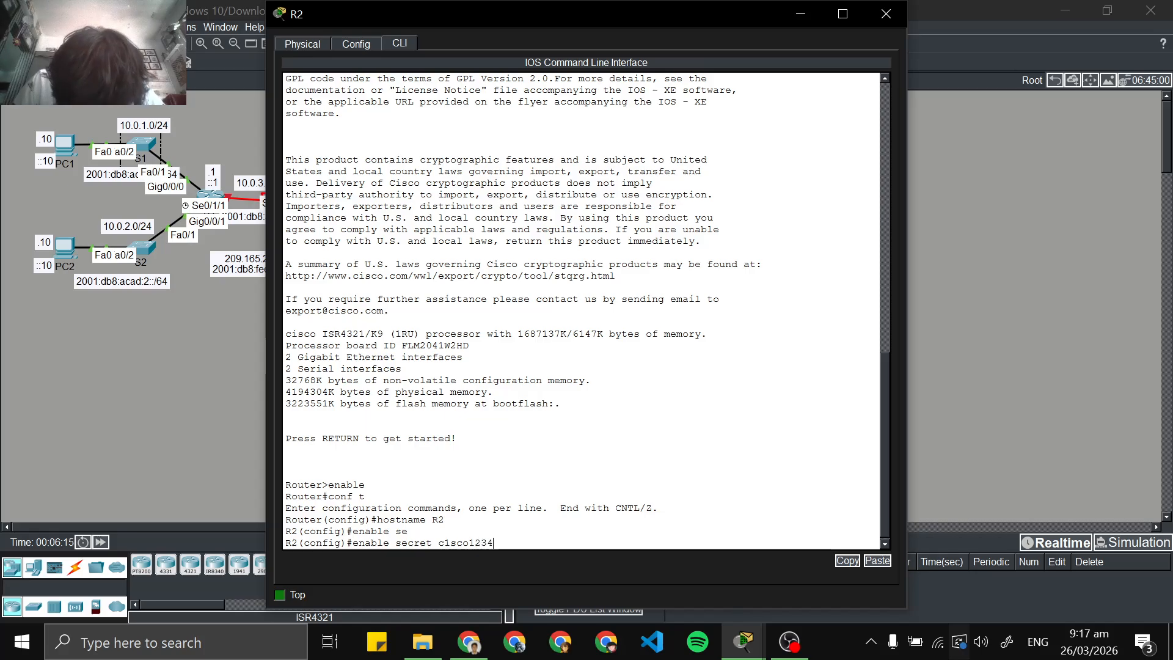
pyautogui.press('Return')
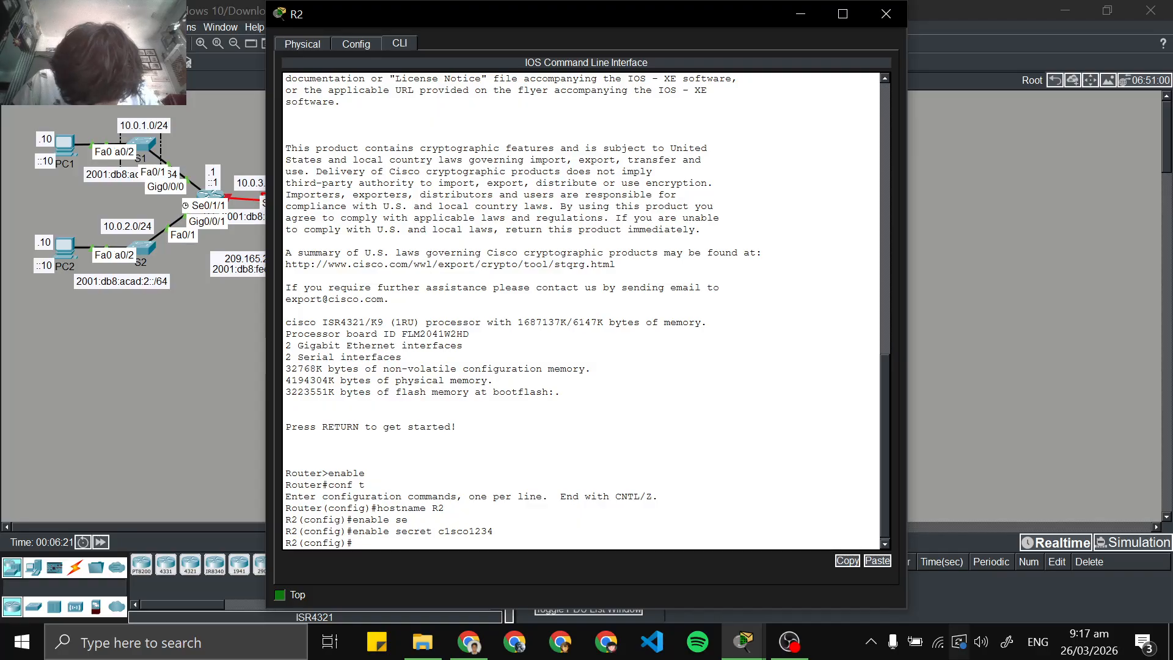
# Set R2's domain name to ccna-lab.com with the ip domain-name command
pyautogui.write('ip')
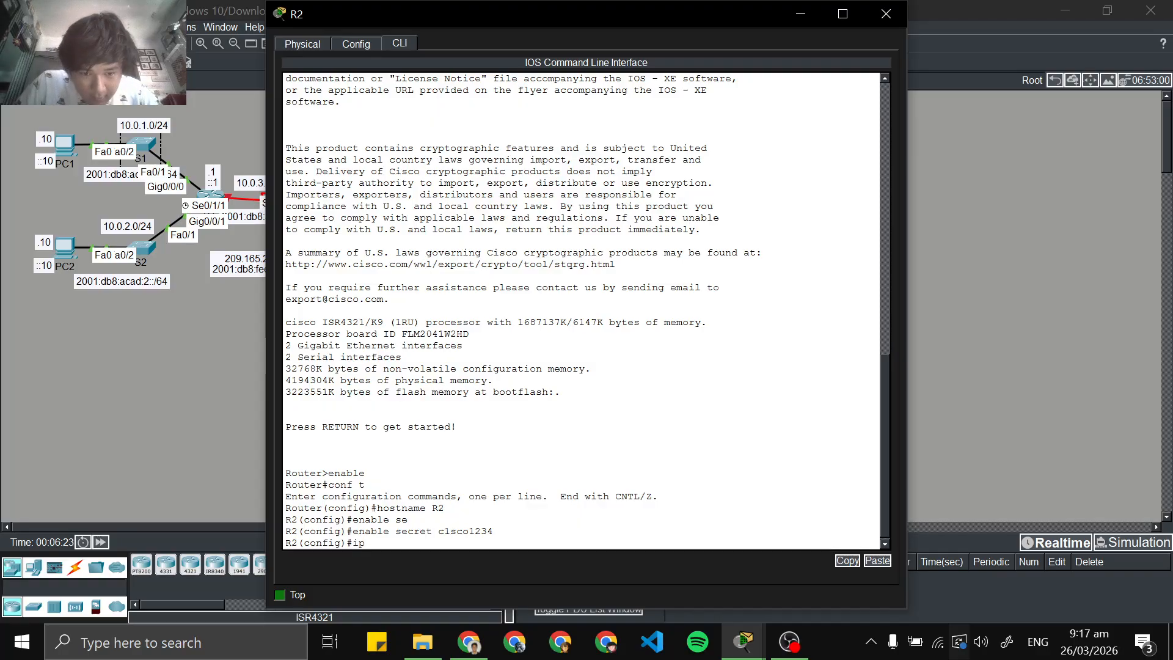
pyautogui.write(' d')
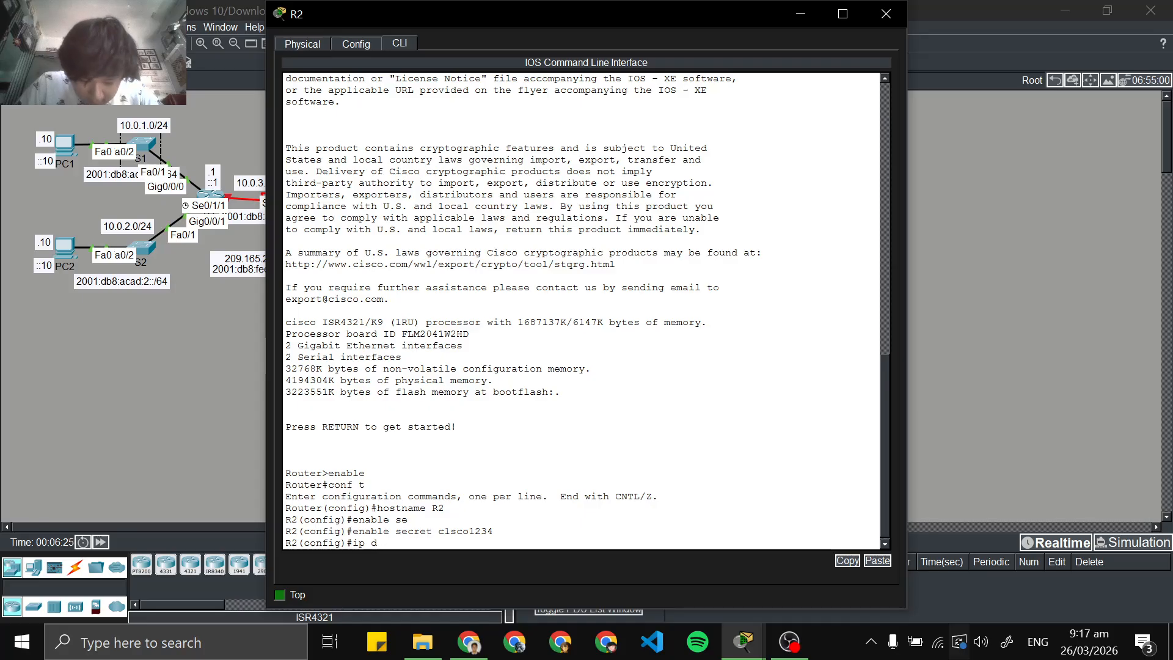
pyautogui.write('omain')
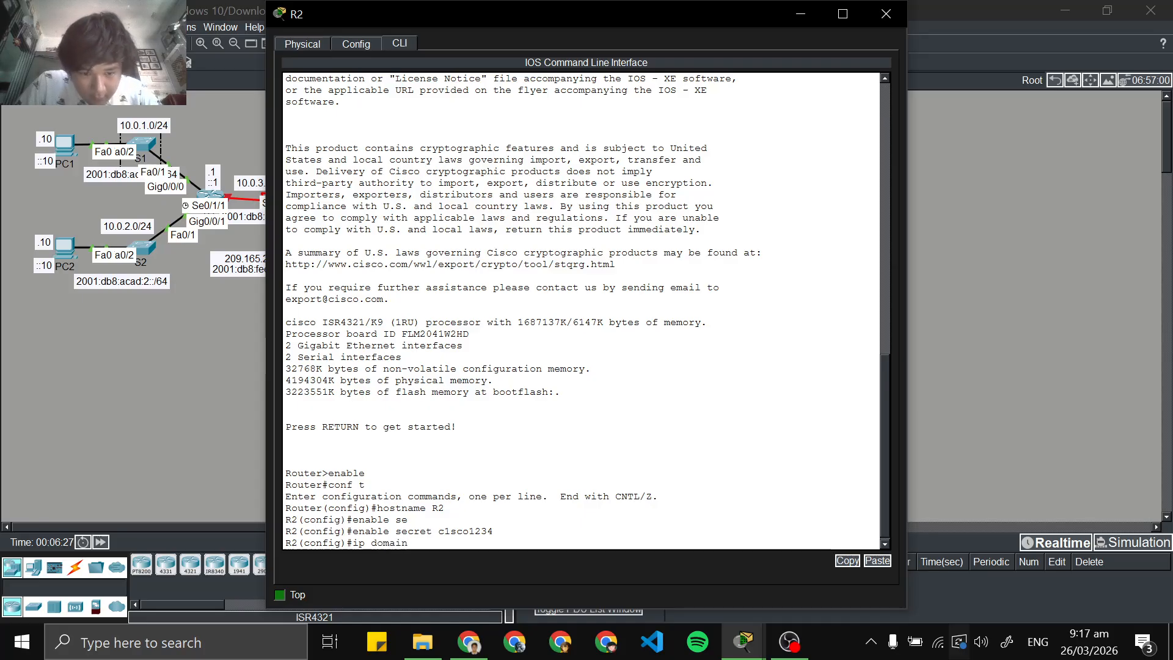
pyautogui.write('-name')
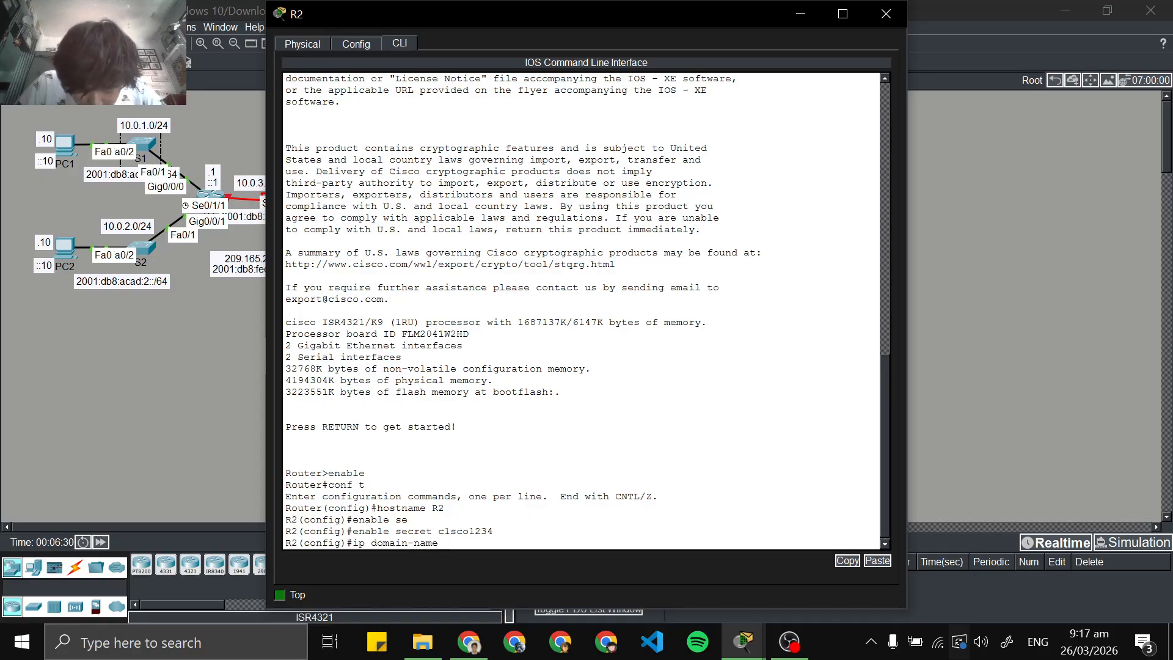
pyautogui.press('Tab')
pyautogui.write('c')
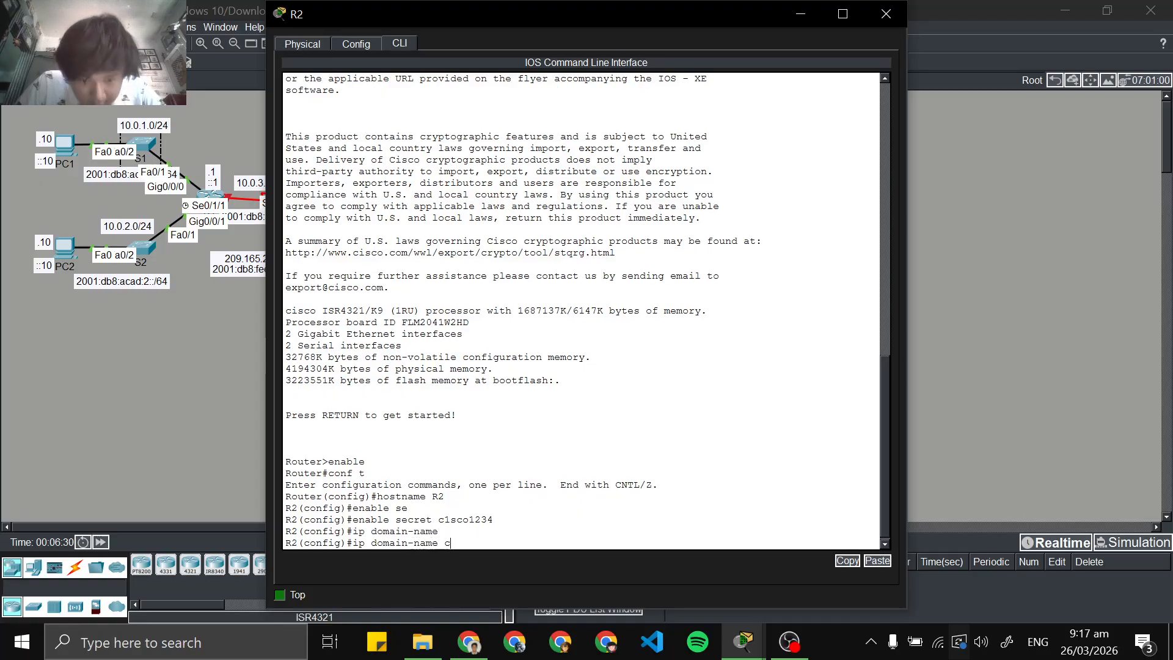
pyautogui.write('cna-lab')
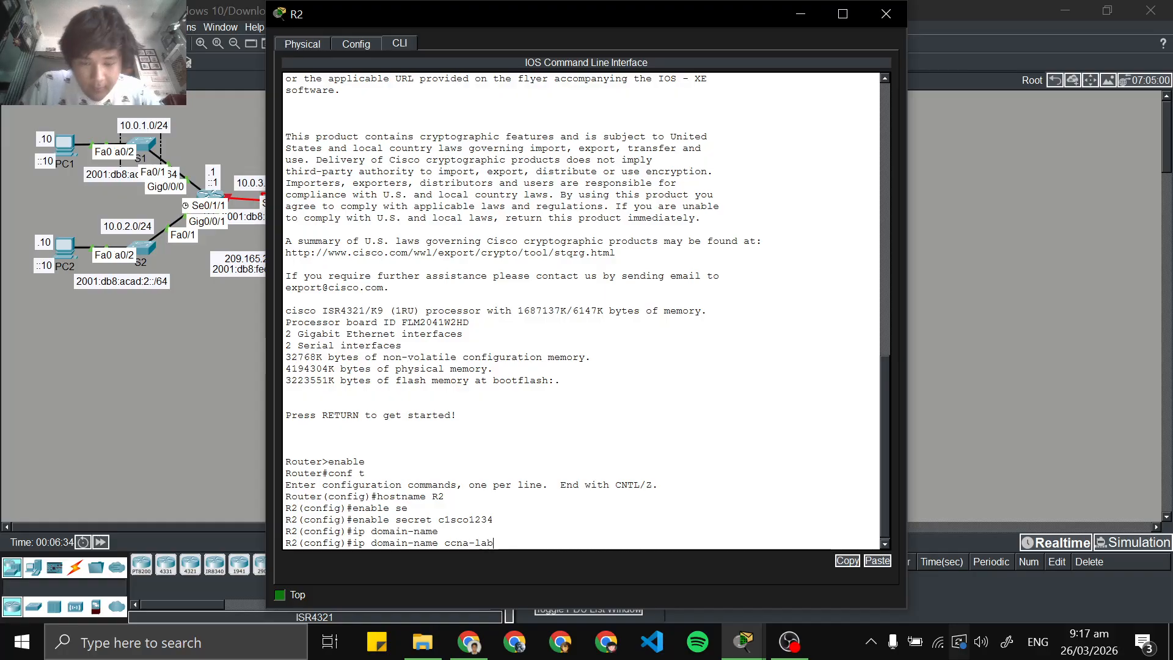
pyautogui.write('.com')
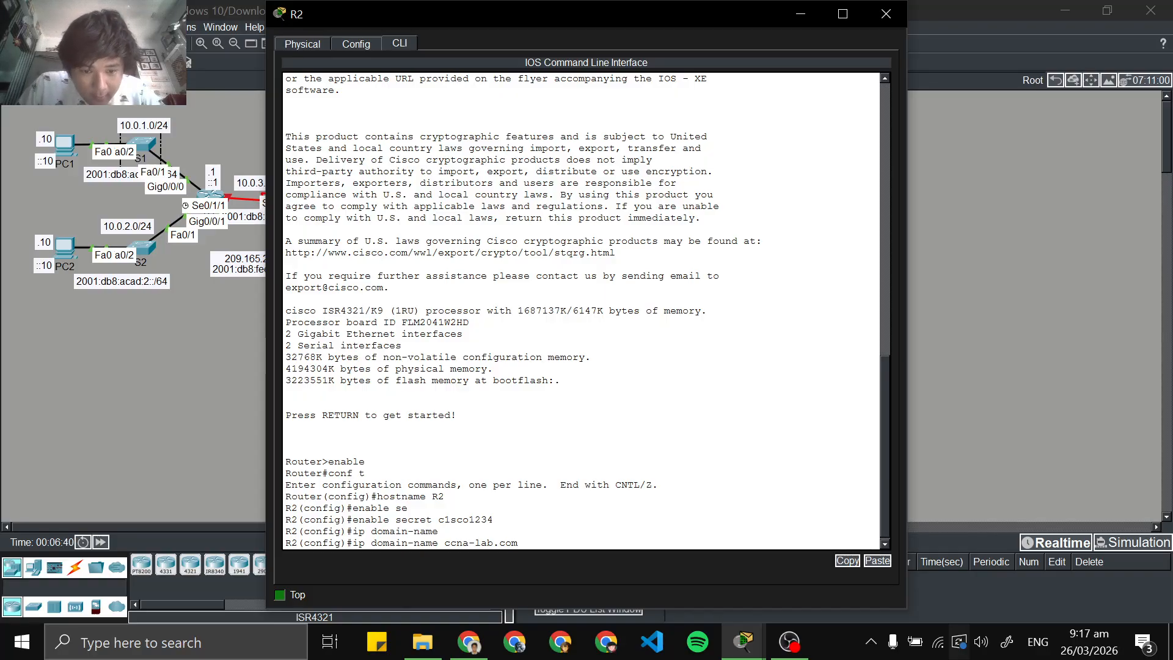
pyautogui.press('Return')
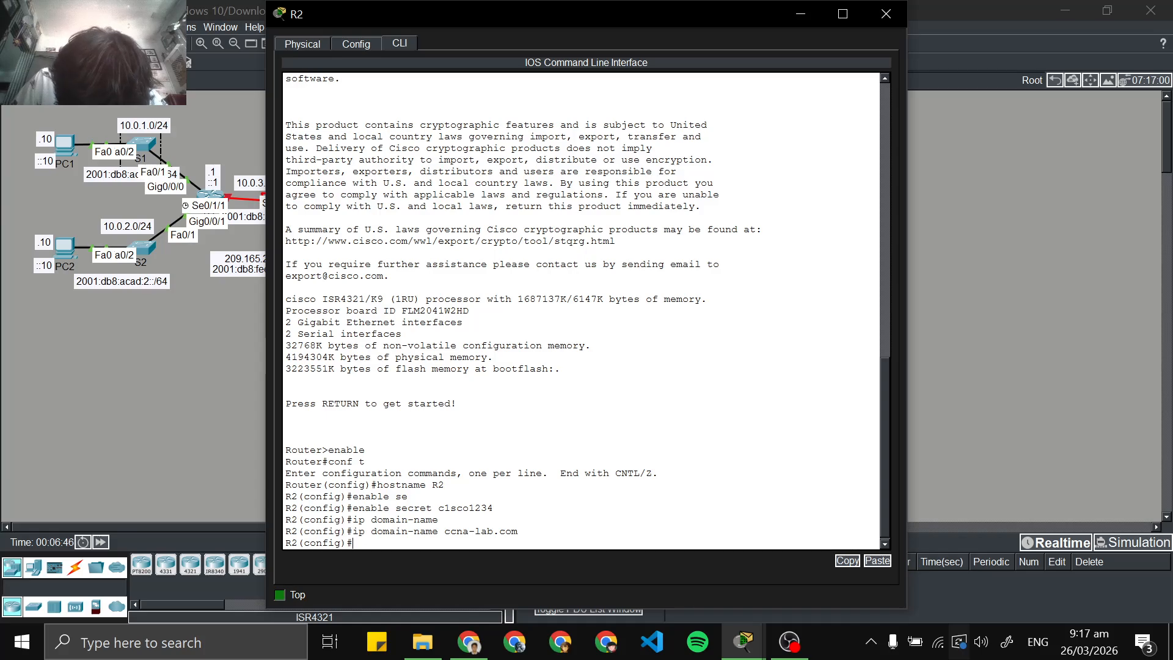
# Disable DNS lookup on R2 with the no ip domain lookup command
pyautogui.write('no')
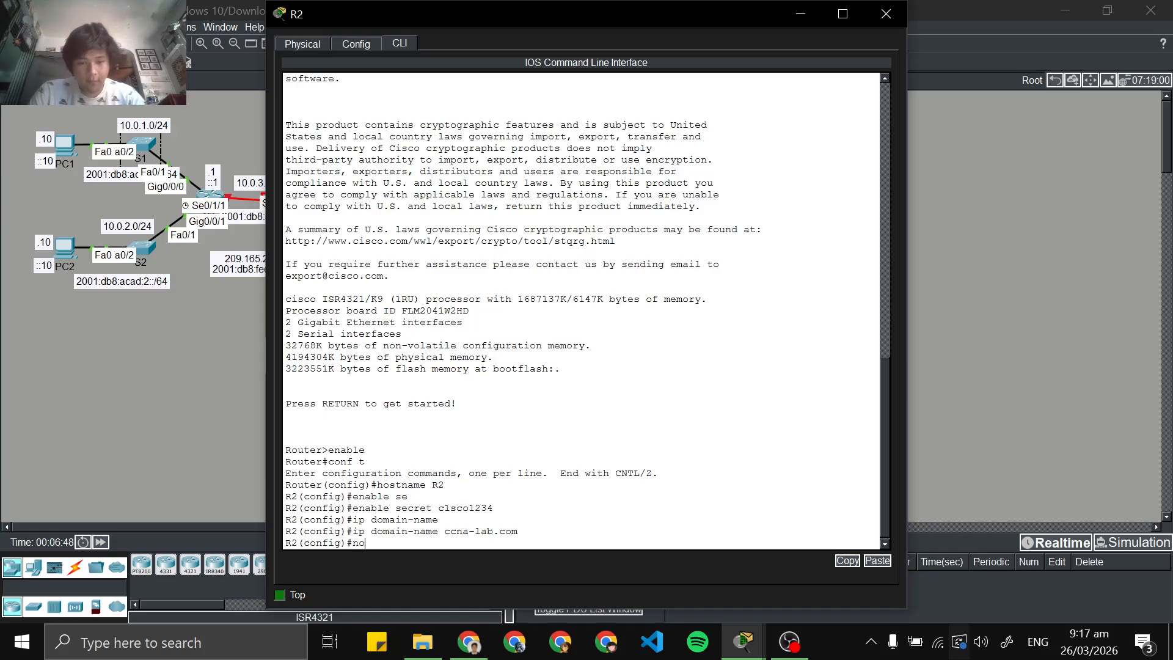
pyautogui.write(' ip')
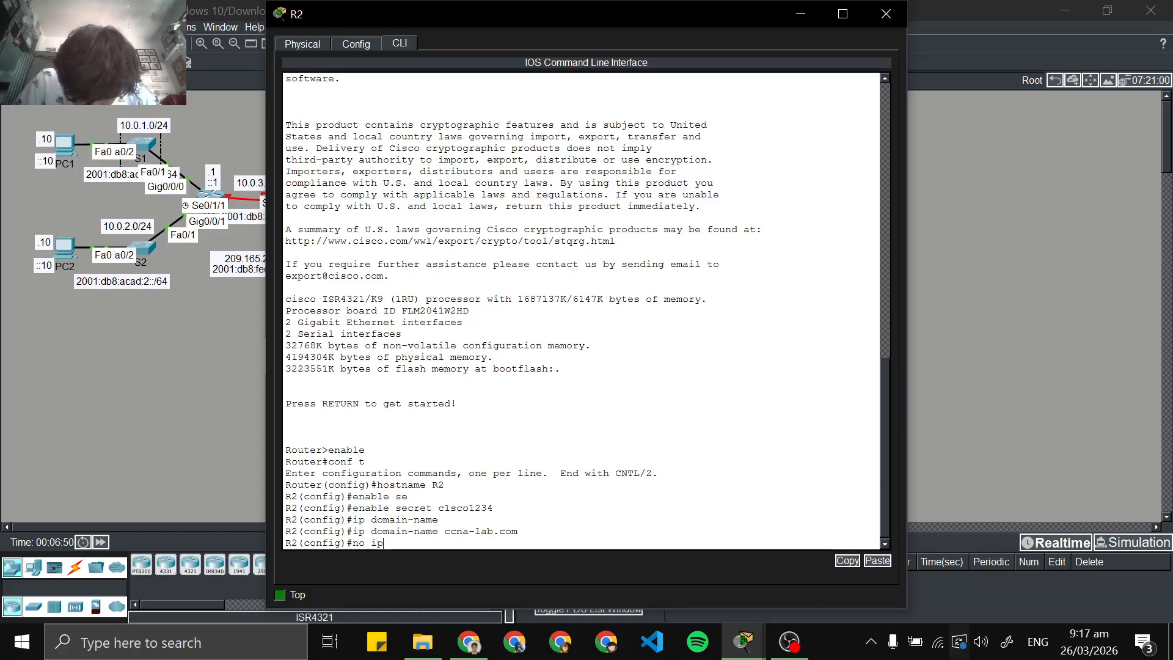
pyautogui.write(' doma')
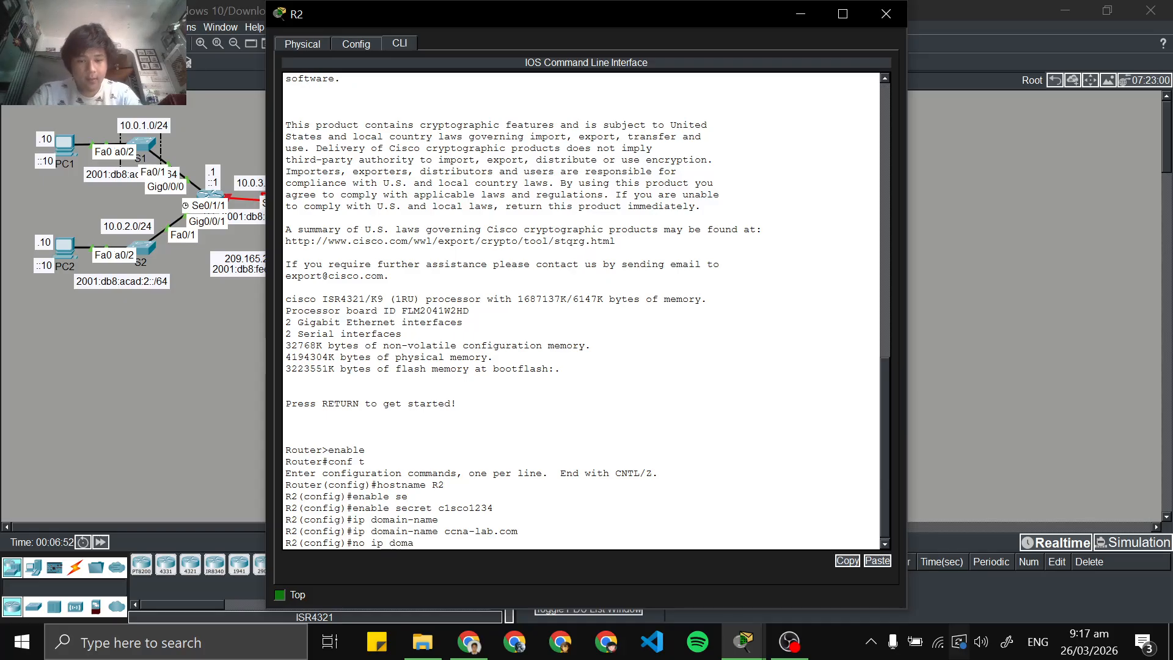
pyautogui.press('Tab')
pyautogui.write('in')
pyautogui.press('Tab')
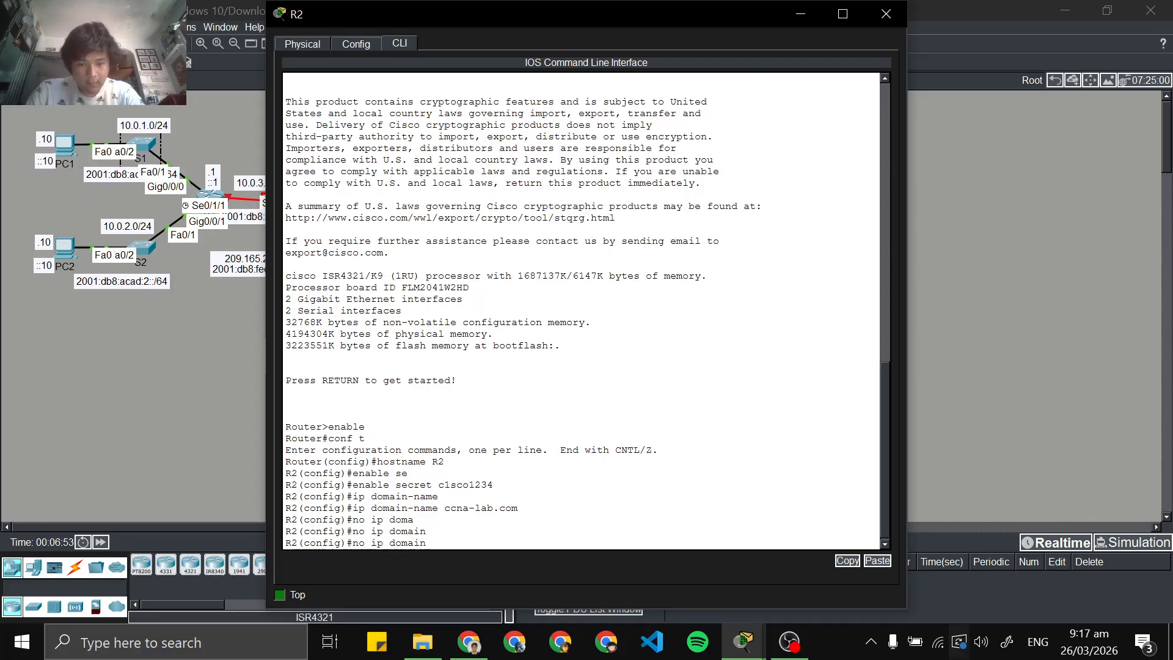
pyautogui.write('loc')
pyautogui.press('Tab')
pyautogui.press('BackSpace')
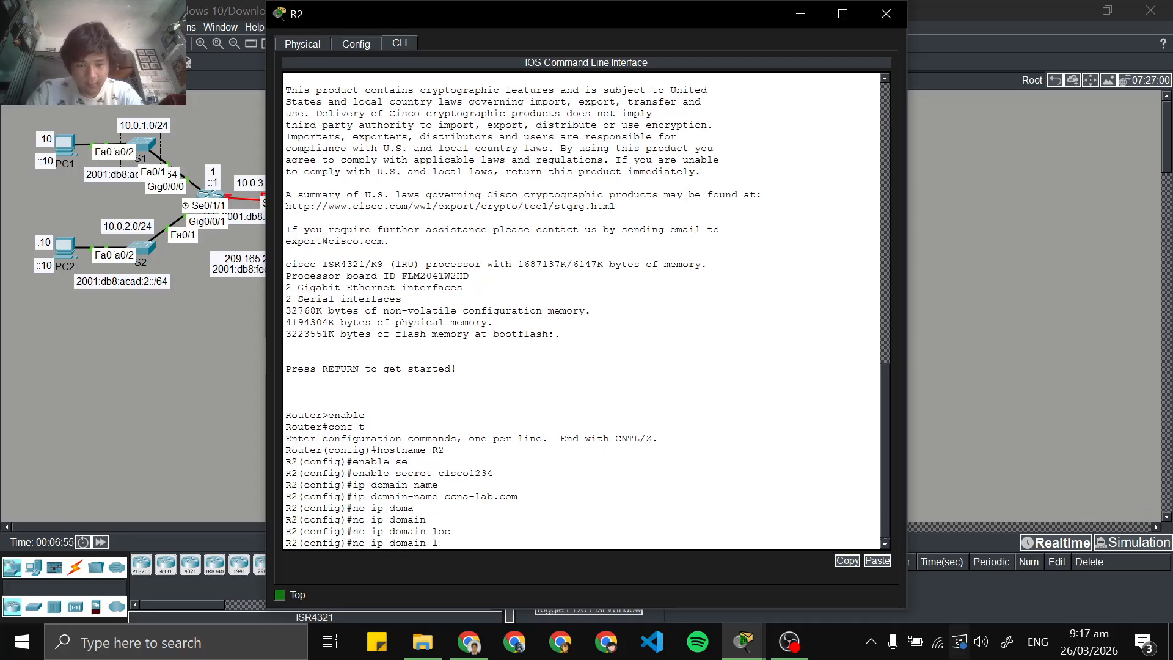
pyautogui.write('o')
pyautogui.press('Tab')
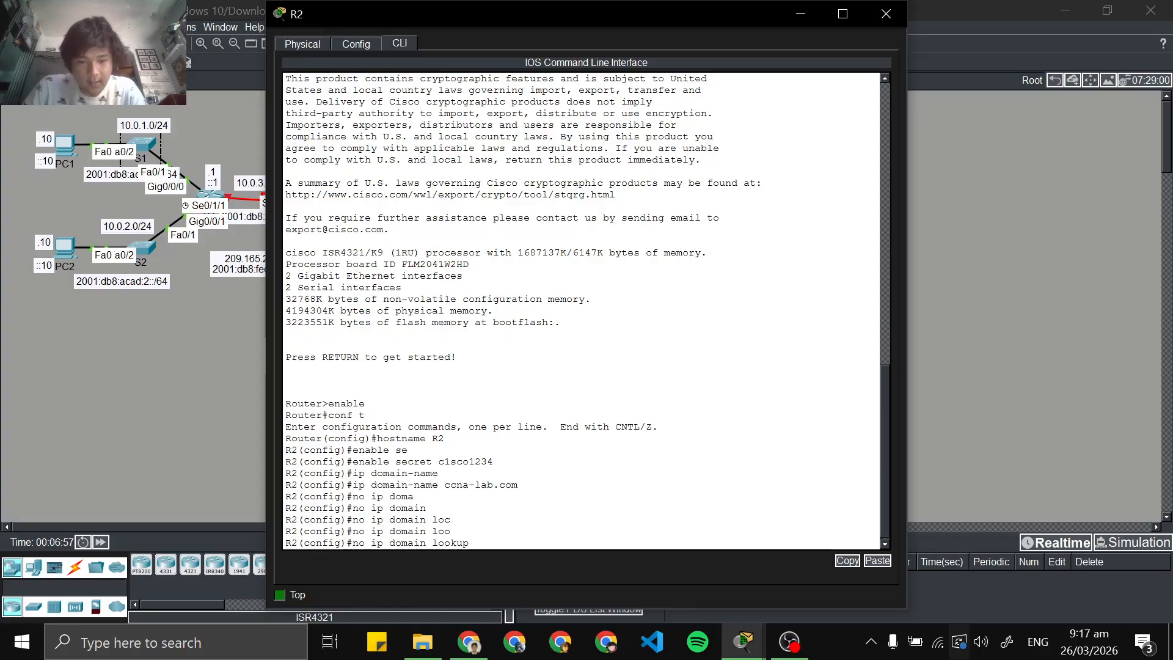
pyautogui.press('Return')
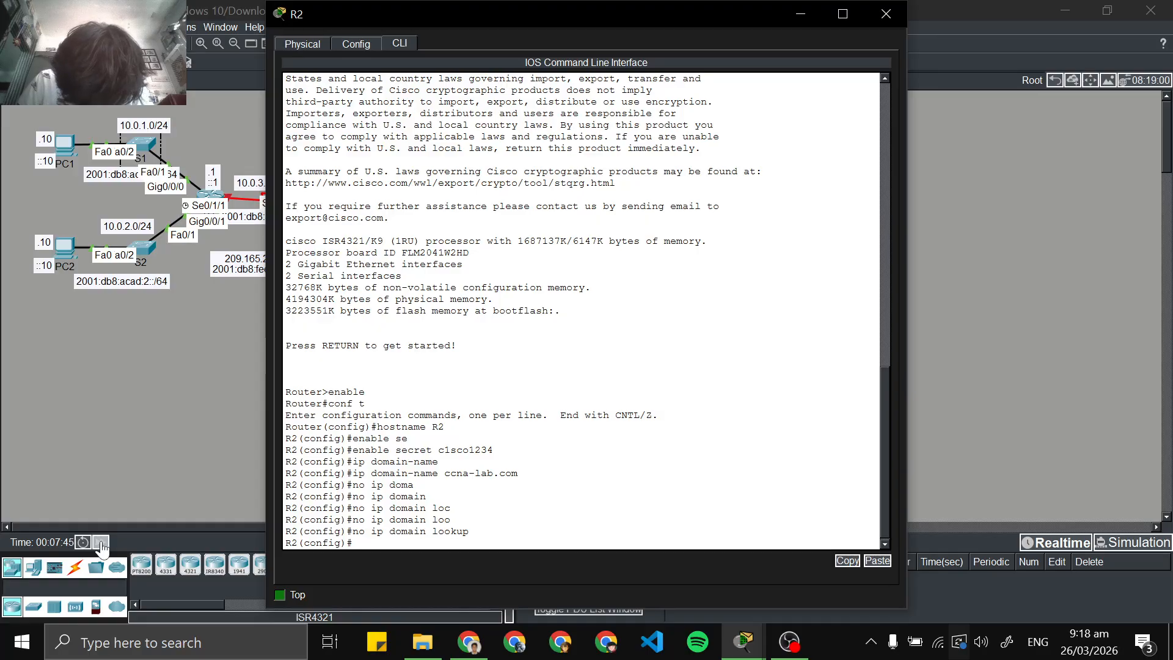
# Encrypt R2's plaintext passwords with the service password-encryption command
pyautogui.write('ser')
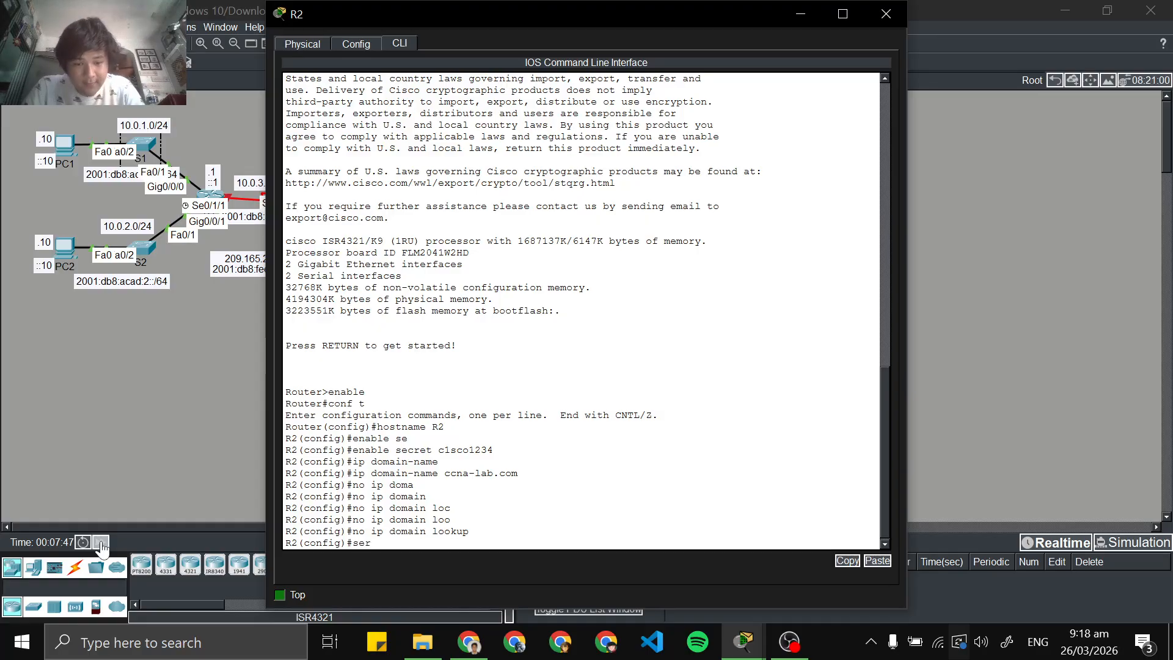
pyautogui.press('Tab')
pyautogui.write('en')
pyautogui.press('Tab')
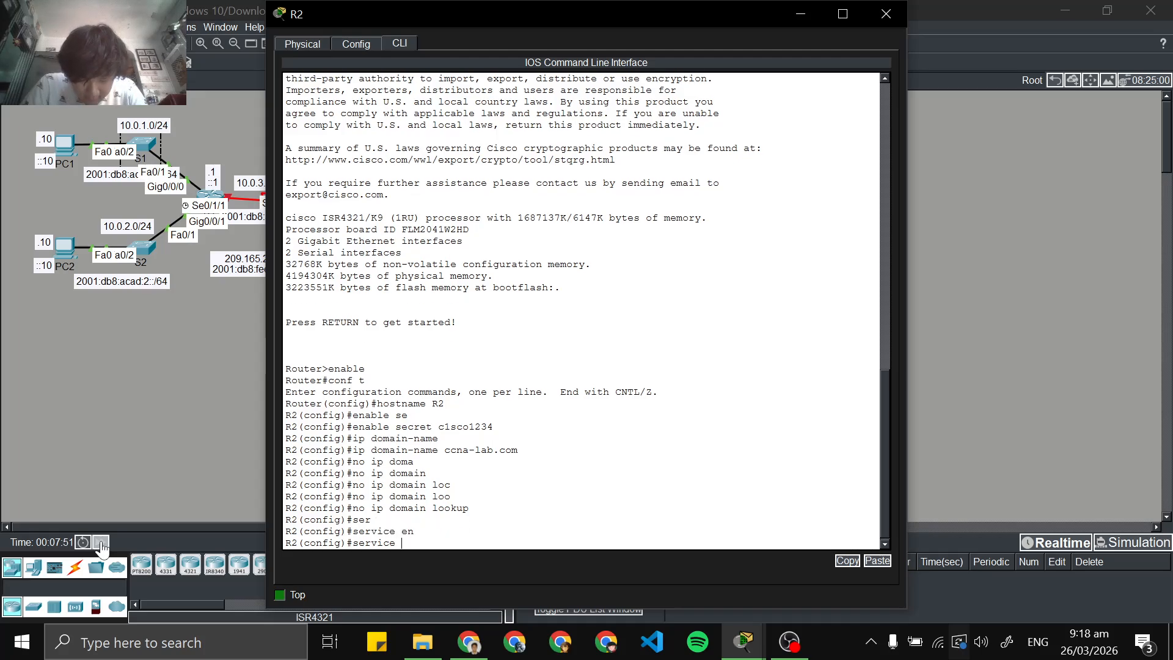
pyautogui.write('pass')
pyautogui.press('Tab')
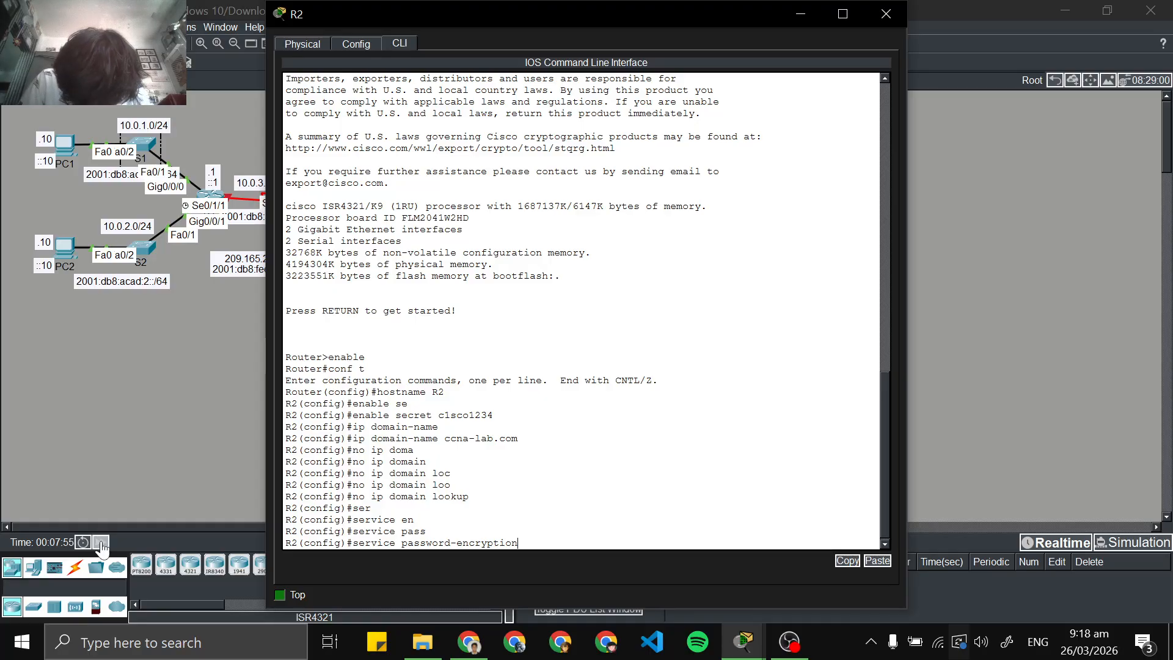
pyautogui.press('Return')
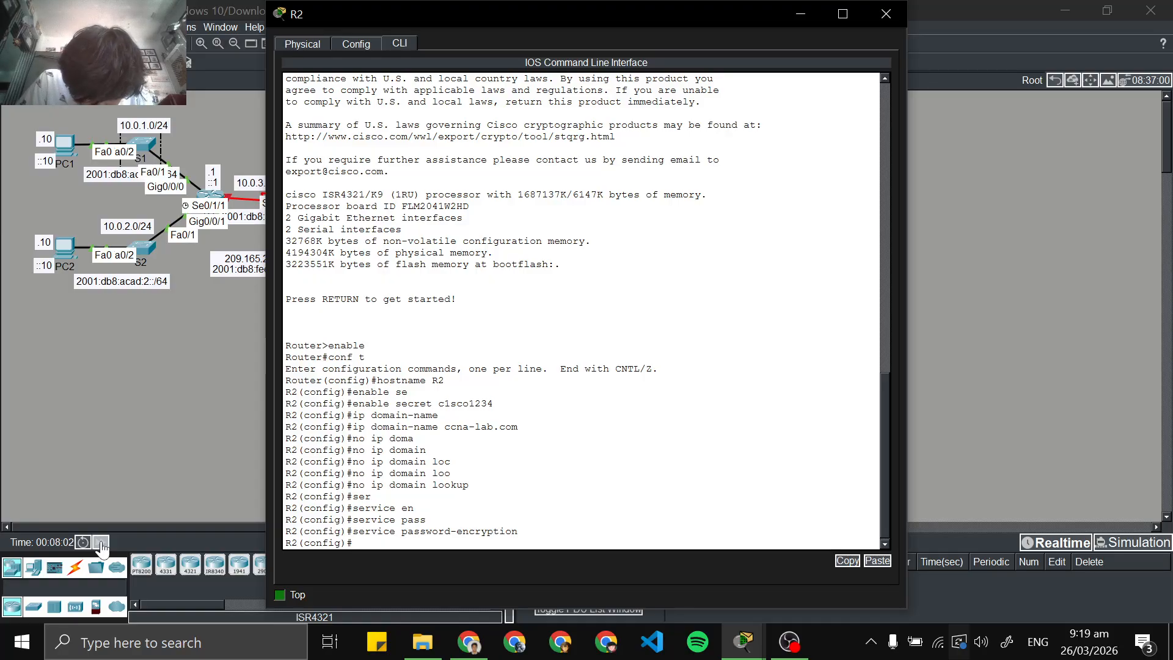
# Create the local SSH user SSHadmin on R2 with an encrypted secret, entering the account password
pyautogui.write('username')
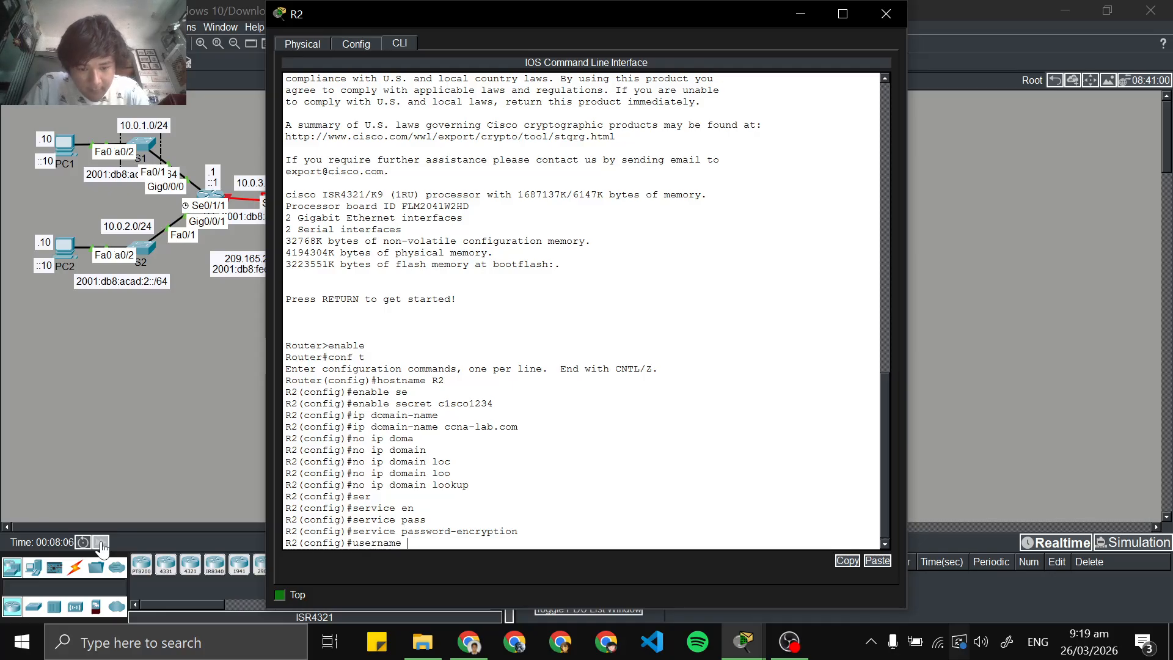
pyautogui.write(' SSHA')
pyautogui.press('BackSpace')
pyautogui.write('ad')
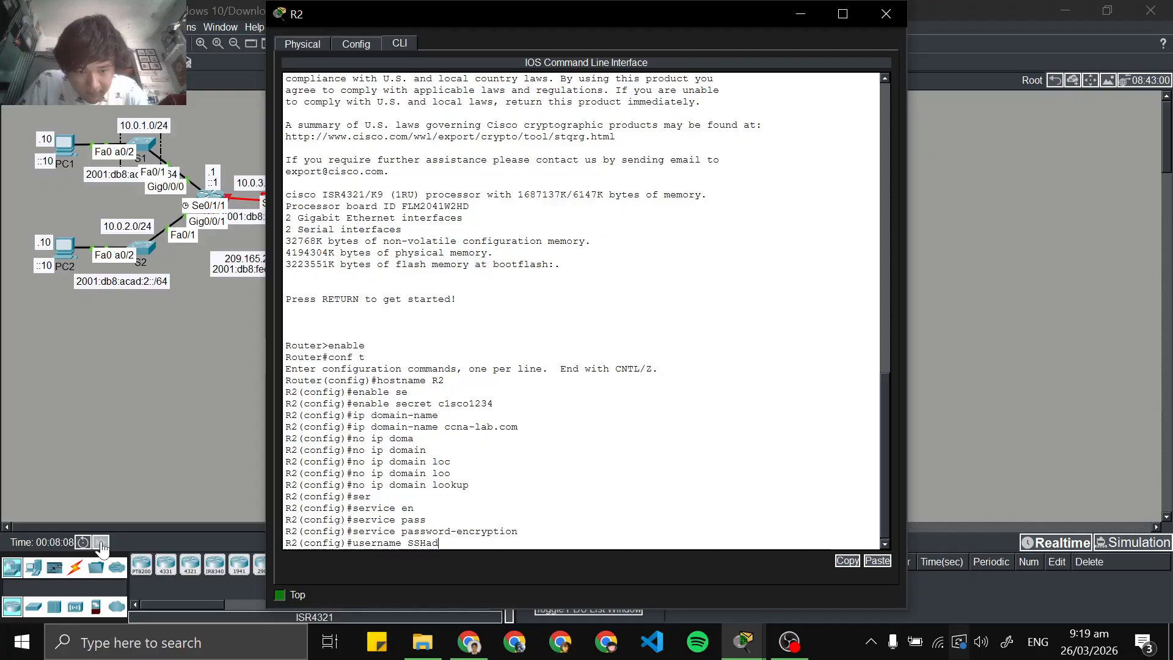
pyautogui.write('min')
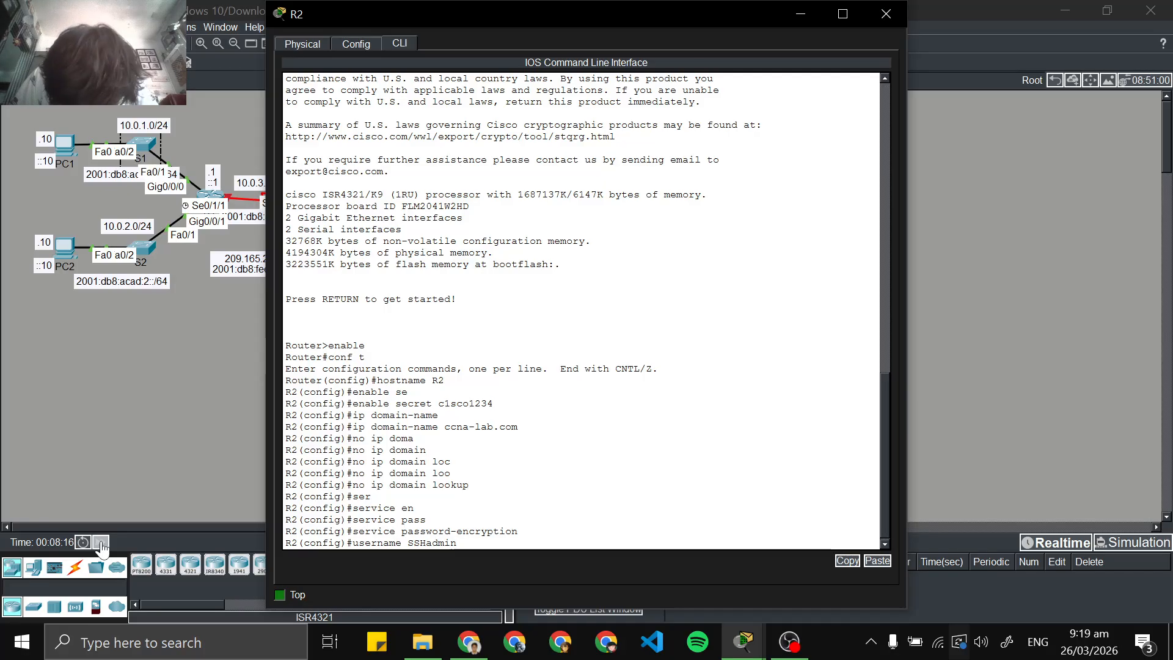
pyautogui.write('se')
pyautogui.press('Tab')
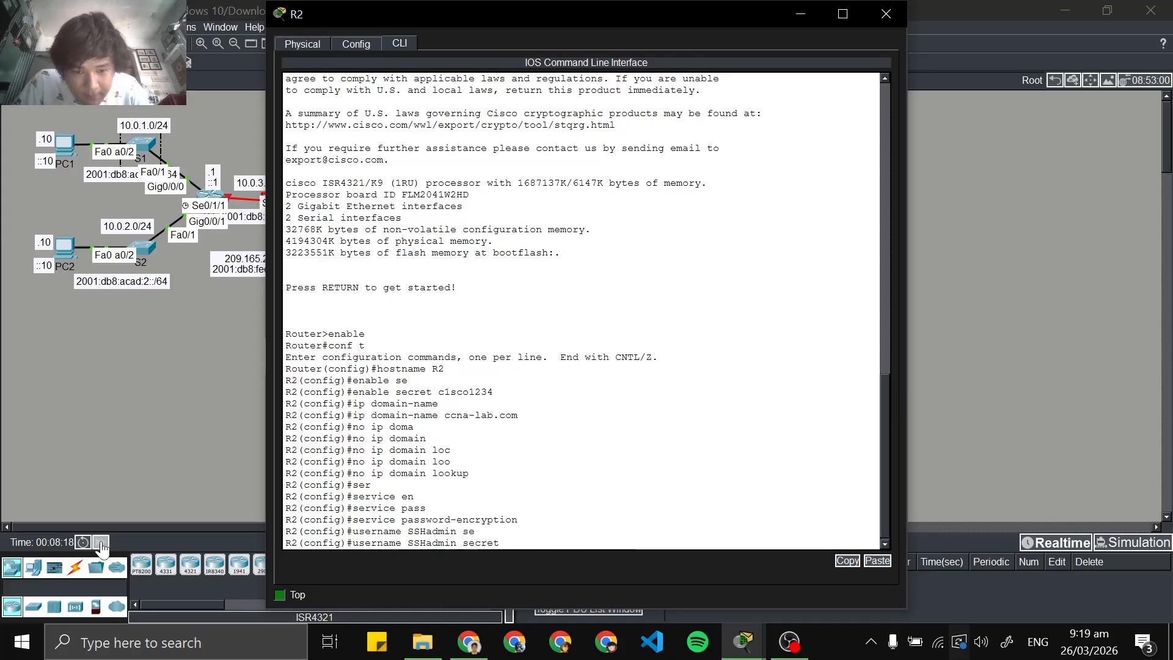
pyautogui.write('55')
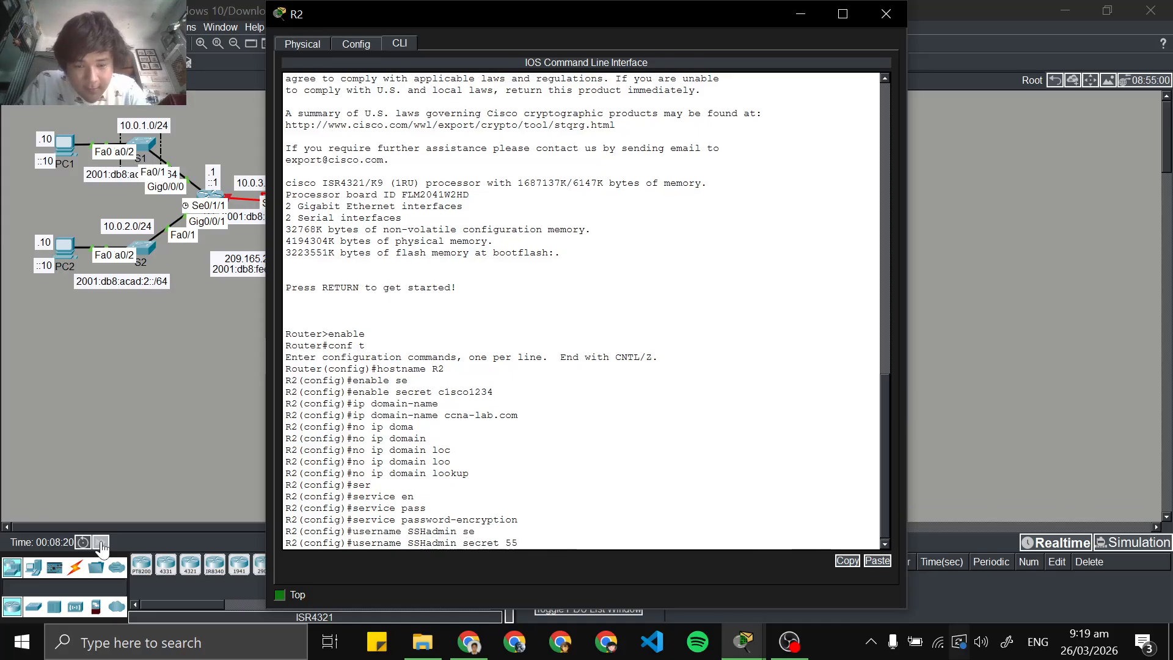
pyautogui.write('H')
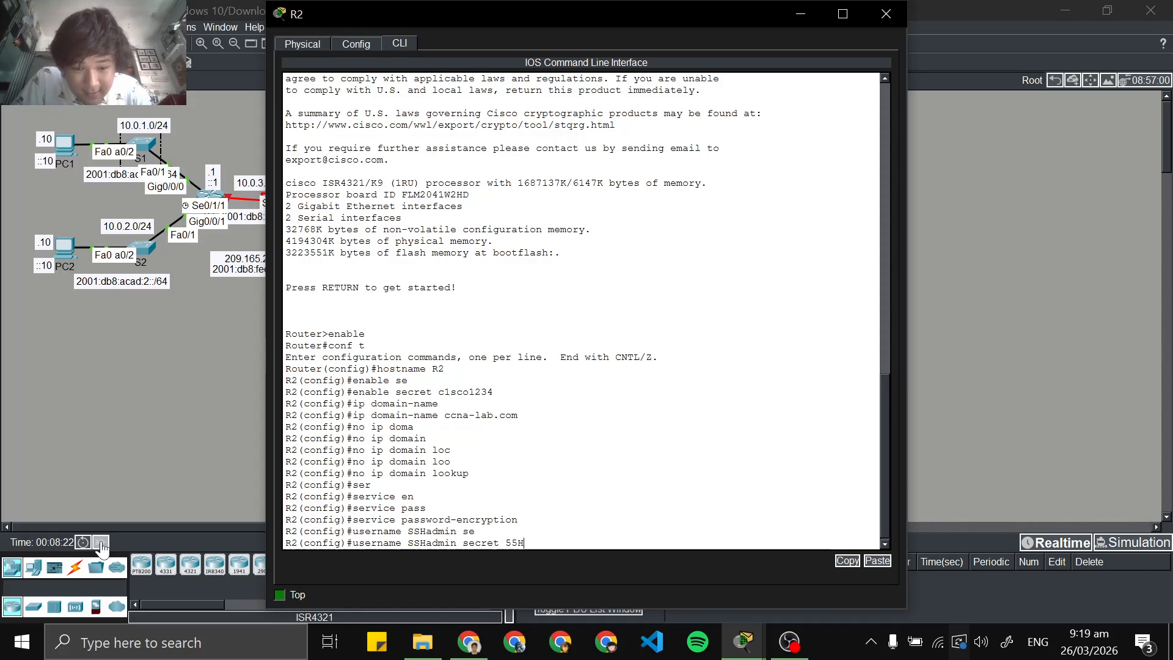
pyautogui.write('adm!')
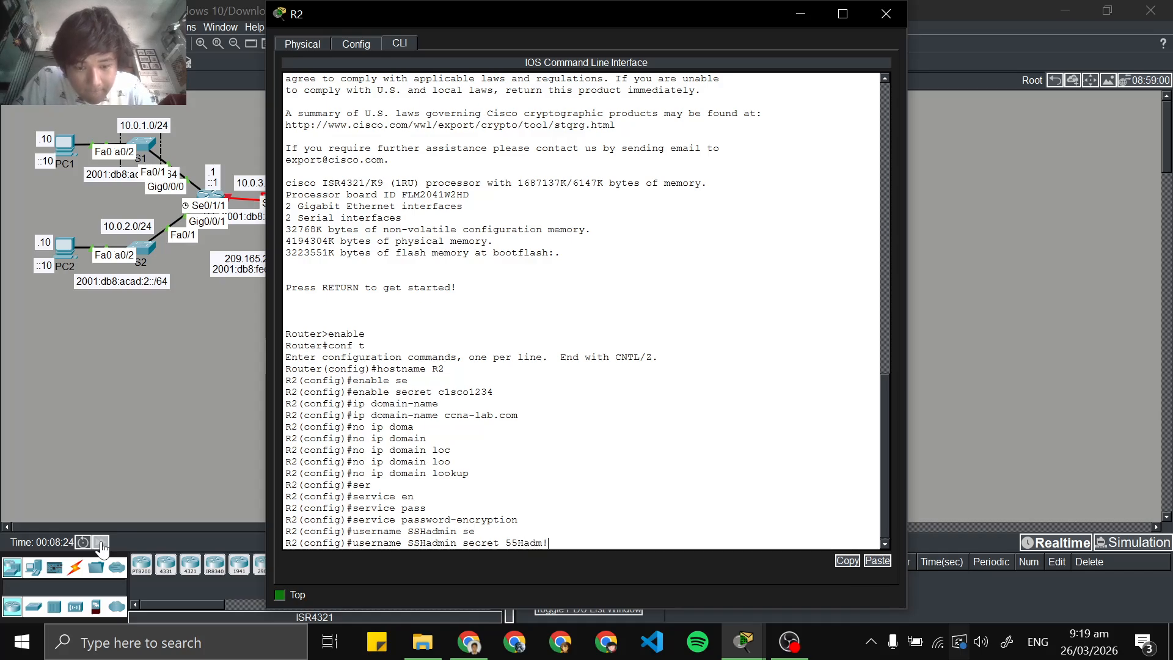
pyautogui.write('n')
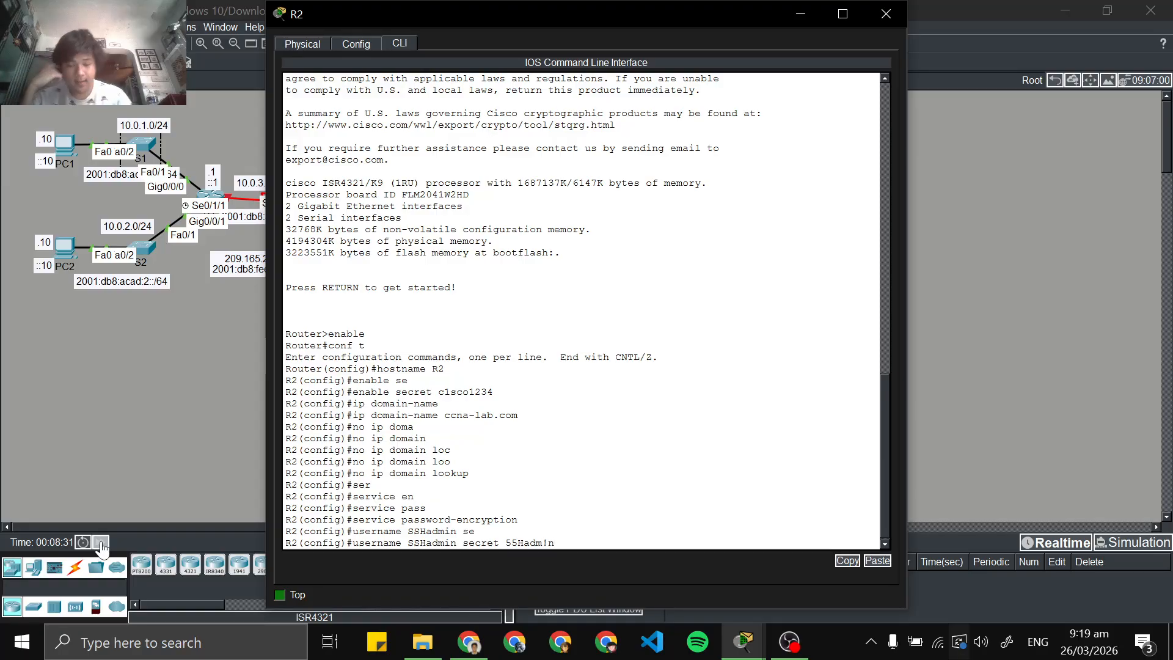
pyautogui.press('Return')
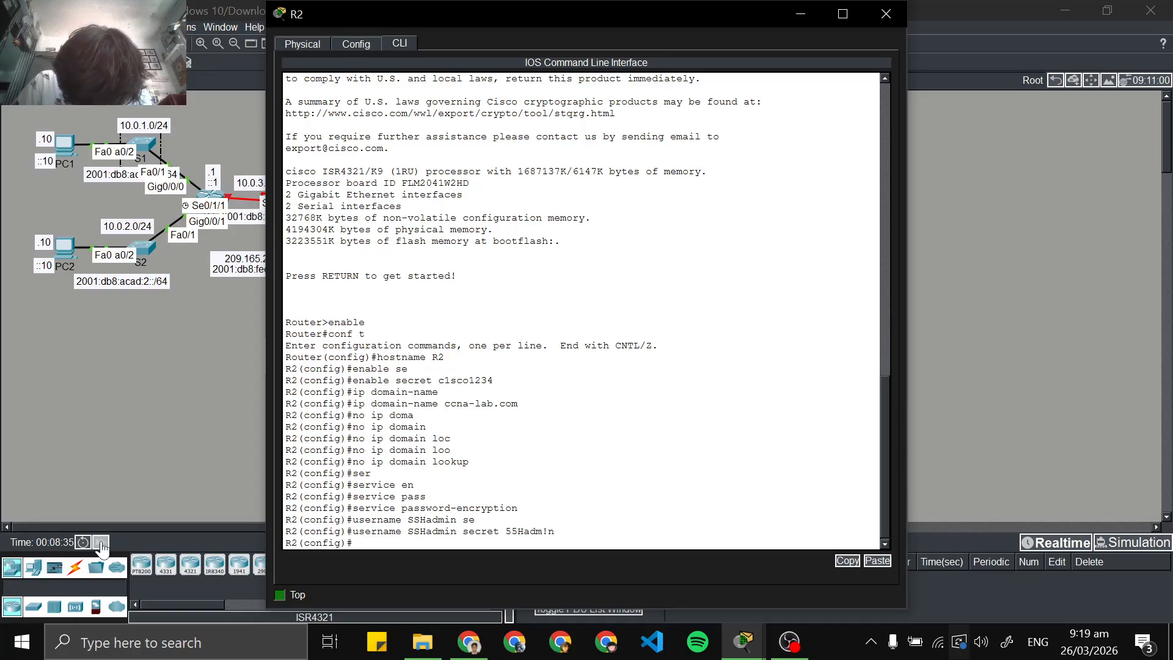
# Generate R2's RSA keys with the crypto key generate rsa command, using a 1024-bit modulus
pyautogui.write('cro')
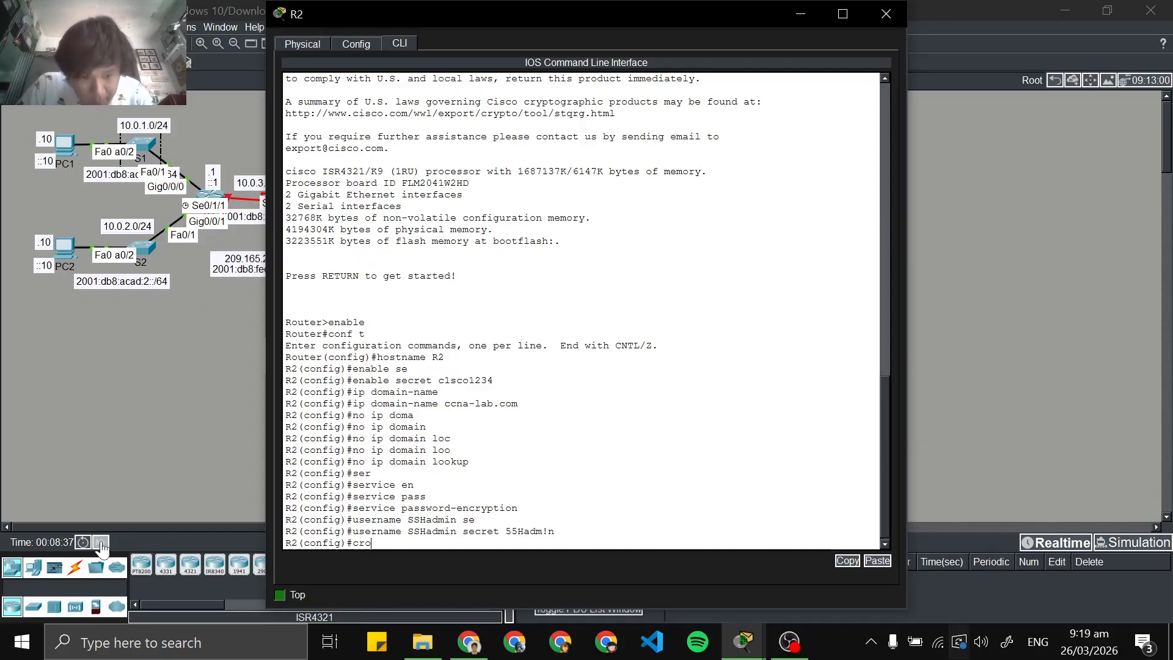
pyautogui.press('Tab')
pyautogui.press('BackSpace')
pyautogui.write('p')
pyautogui.press('Tab')
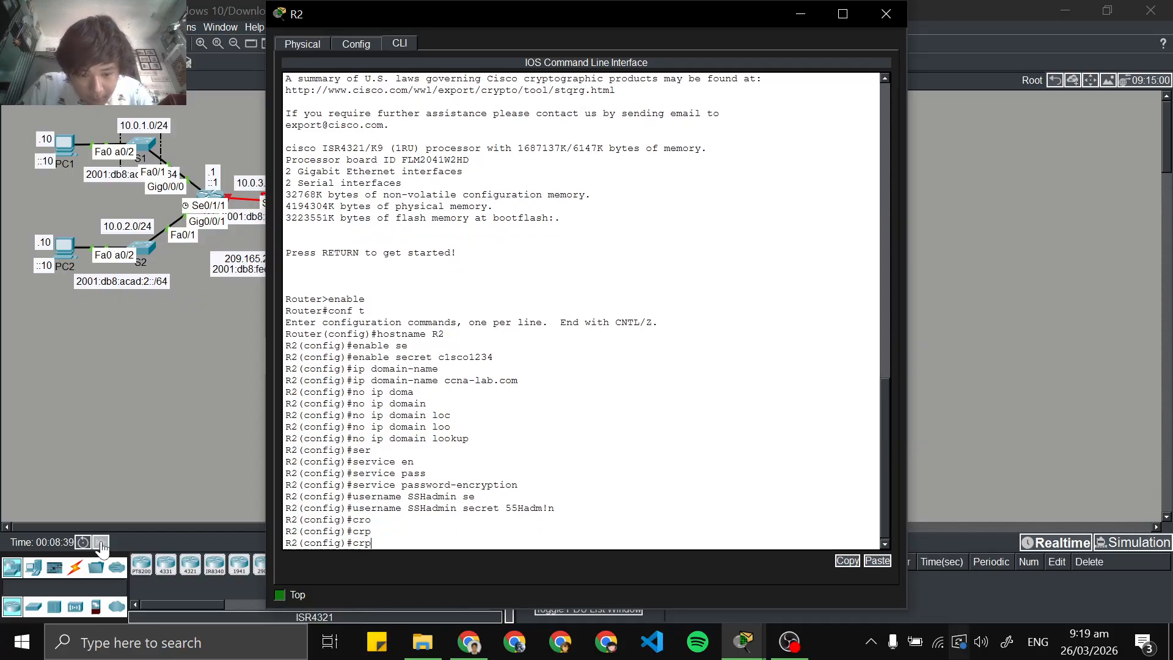
pyautogui.write('to')
pyautogui.press('Tab')
pyautogui.press('BackSpace')
pyautogui.press('BackSpace')
pyautogui.press('BackSpace')
pyautogui.press('BackSpace')
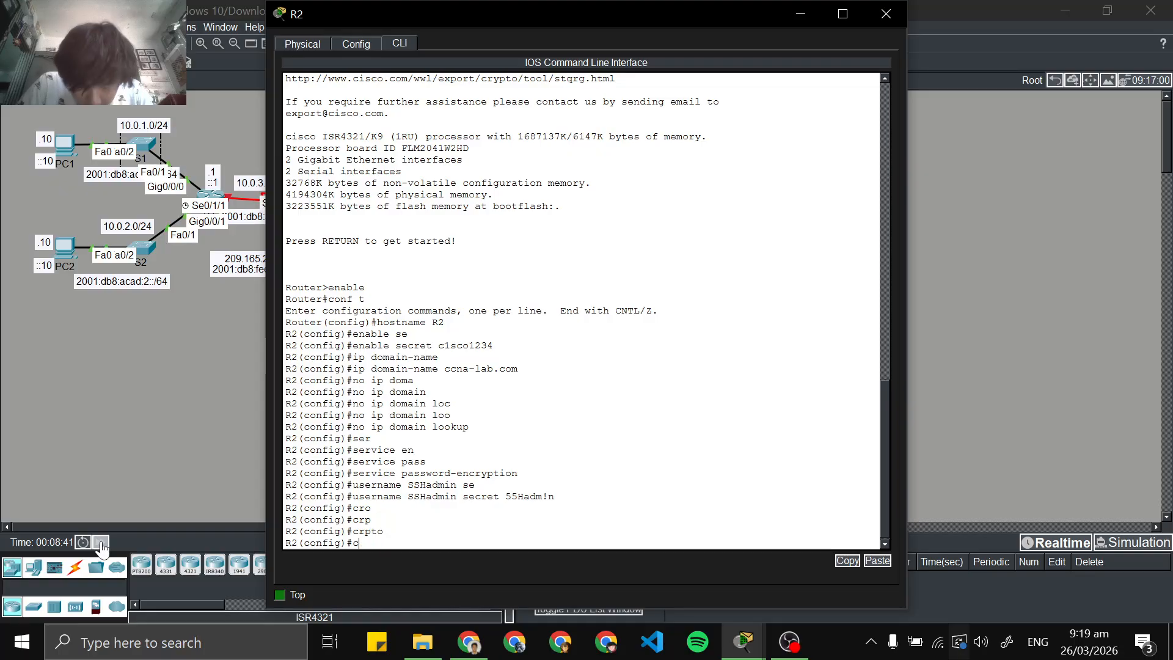
pyautogui.write('ryp')
pyautogui.press('Tab')
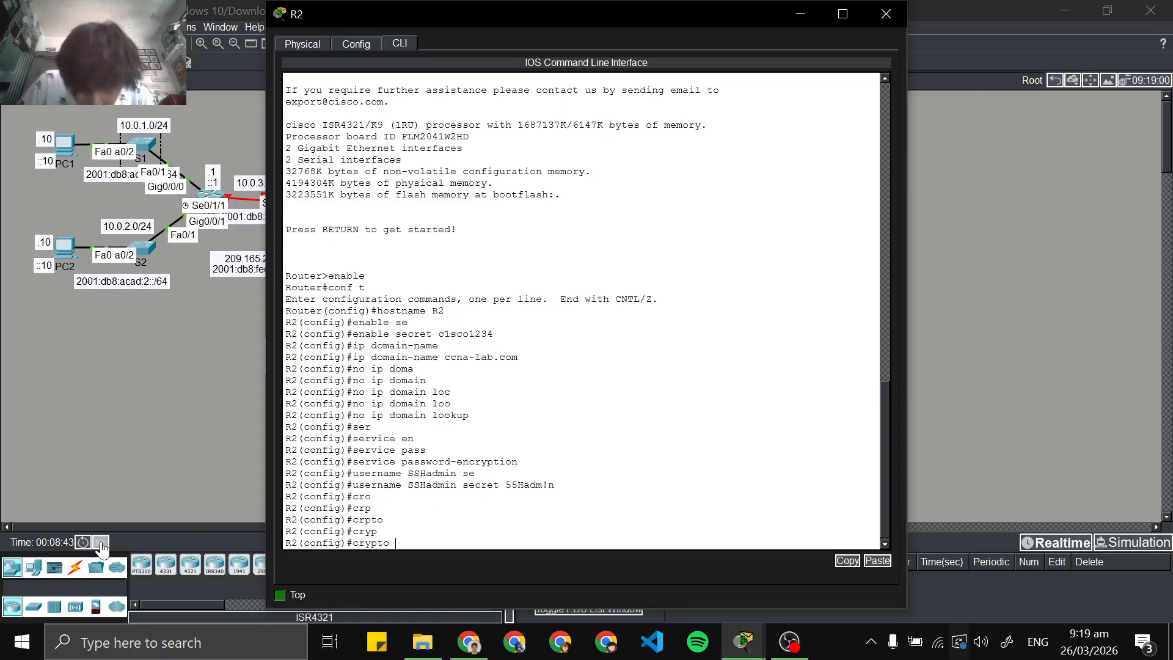
pyautogui.write('key')
pyautogui.press('Tab')
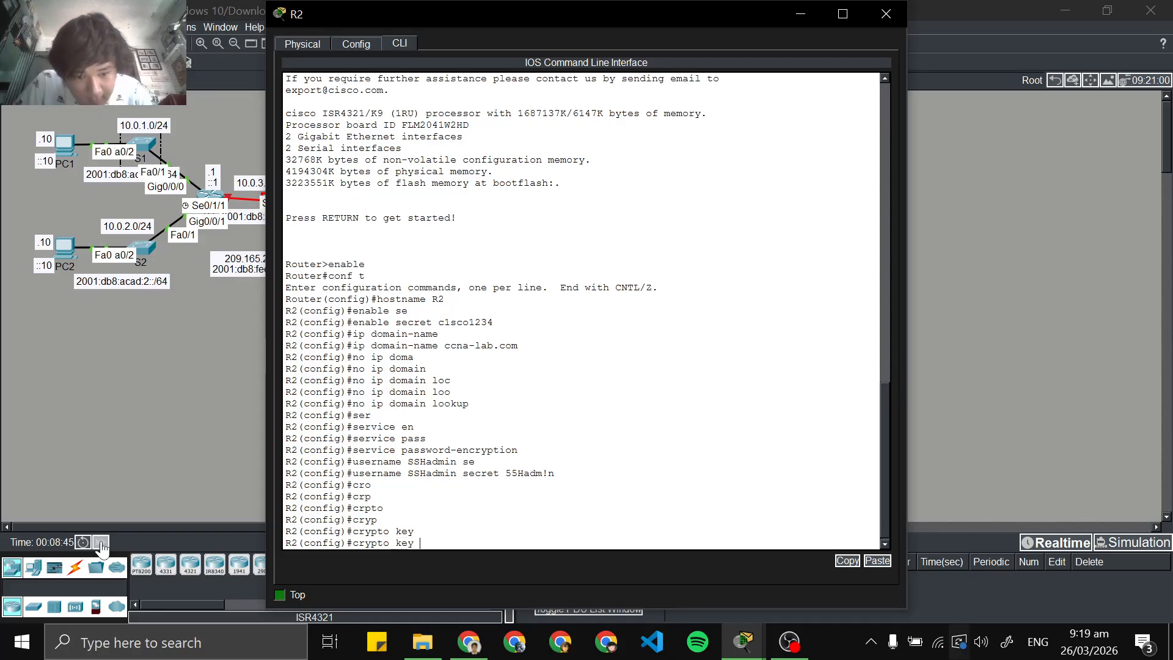
pyautogui.write('ge')
pyautogui.press('Tab')
pyautogui.write('a')
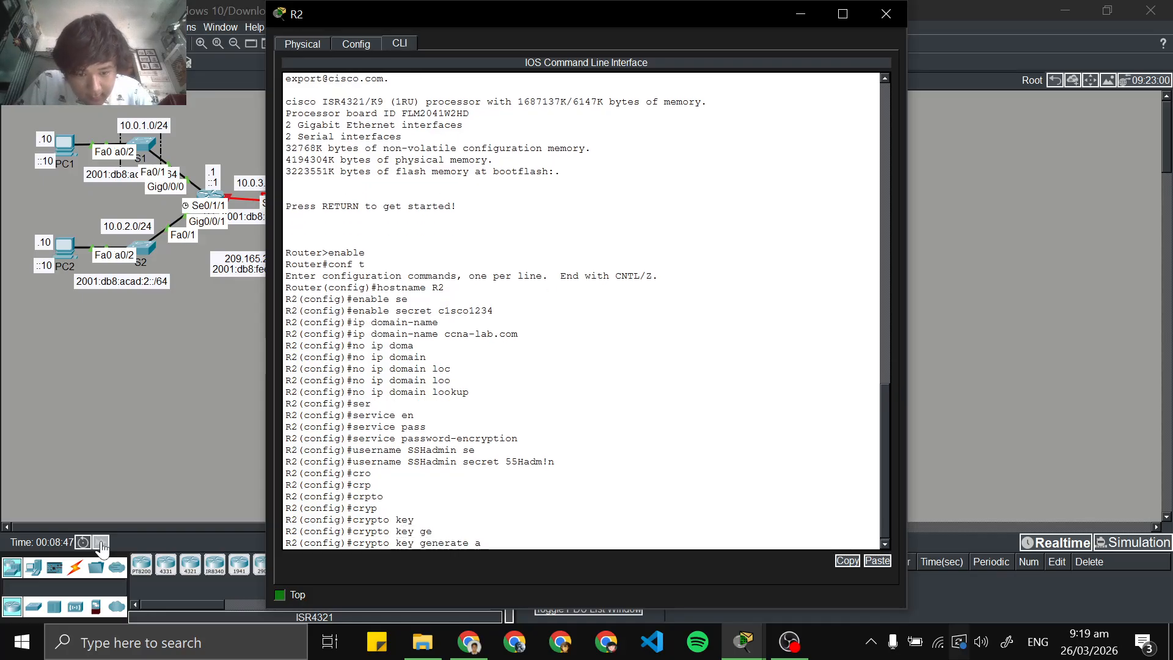
pyautogui.press('BackSpace')
pyautogui.write('rsa')
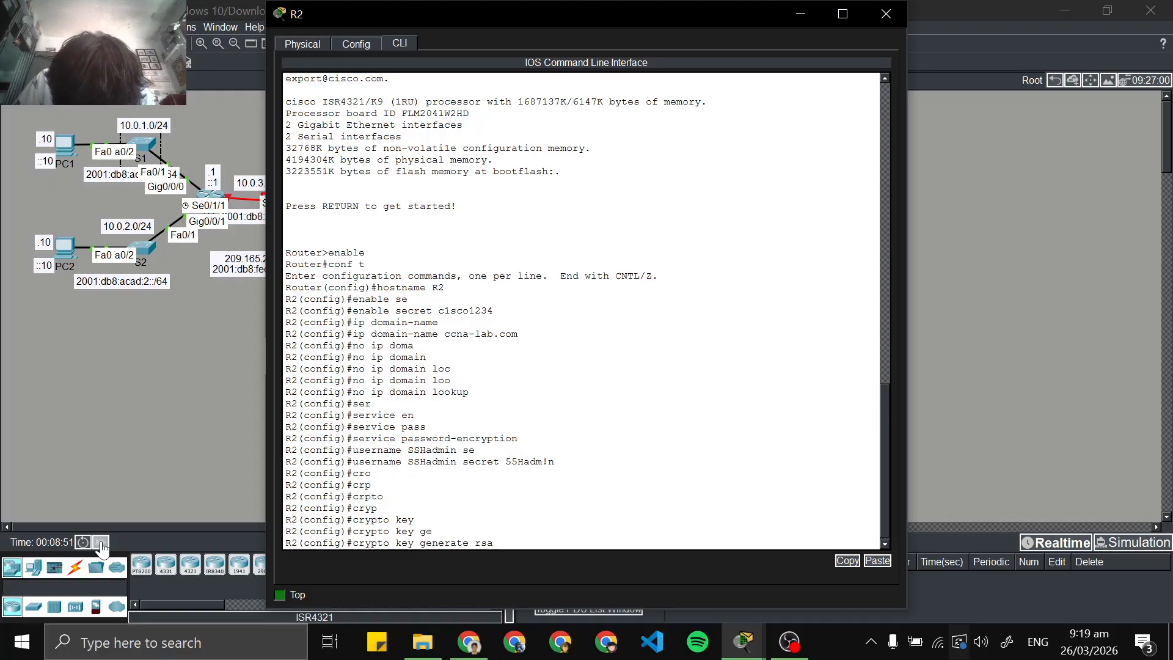
pyautogui.press('Return')
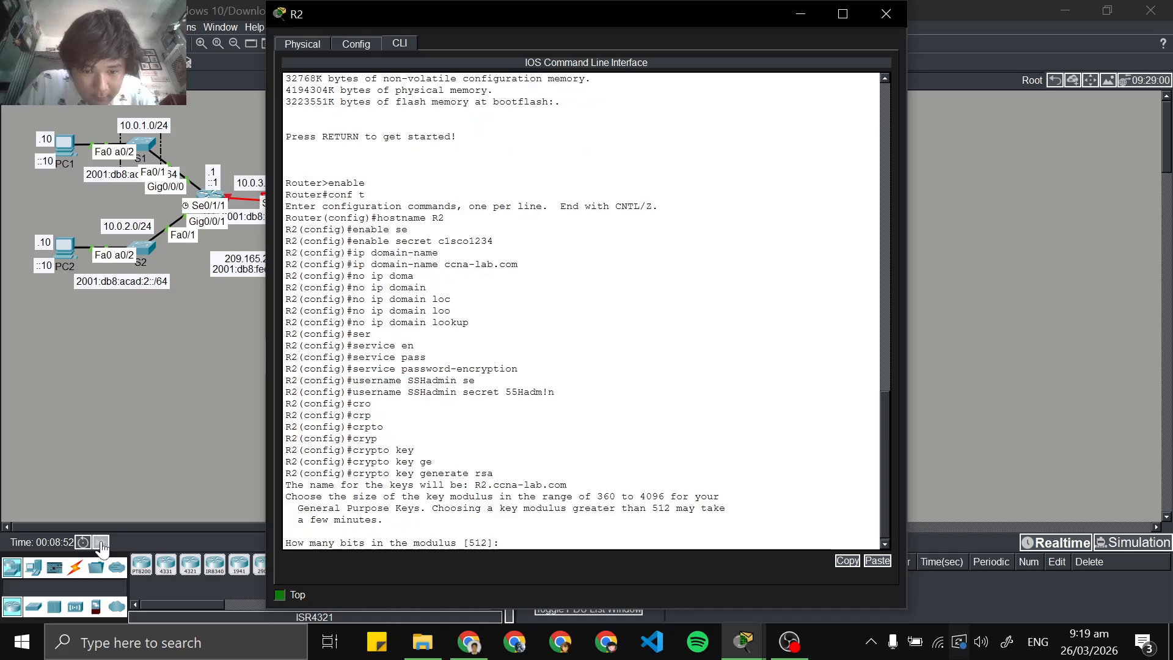
pyautogui.write('10')
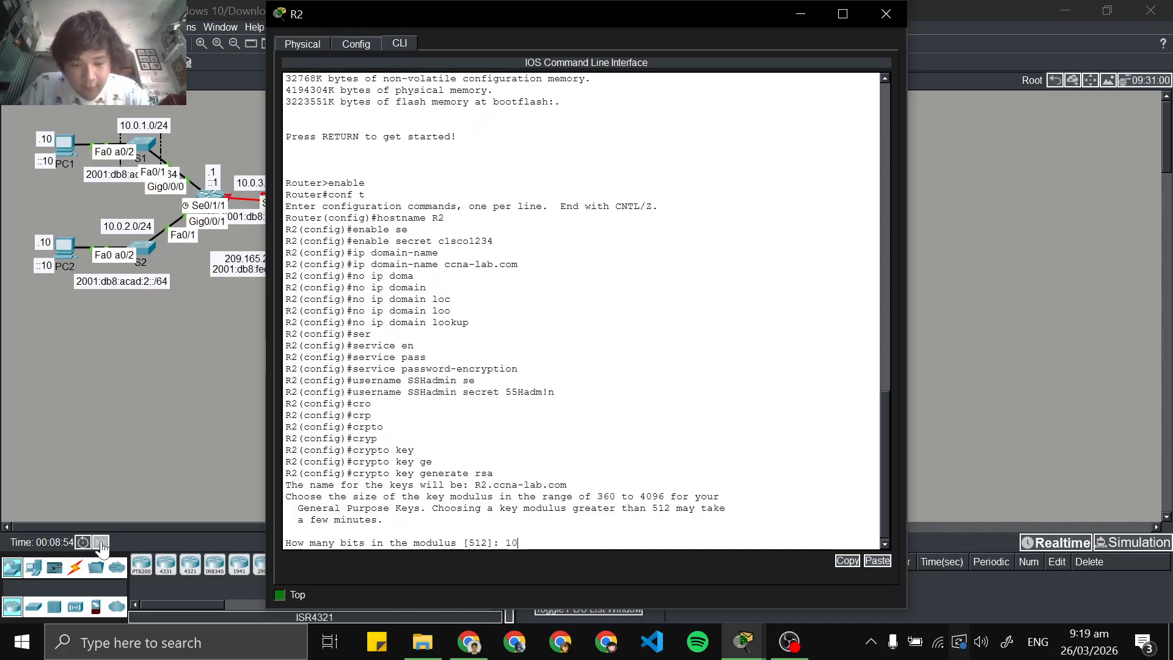
pyautogui.write('24')
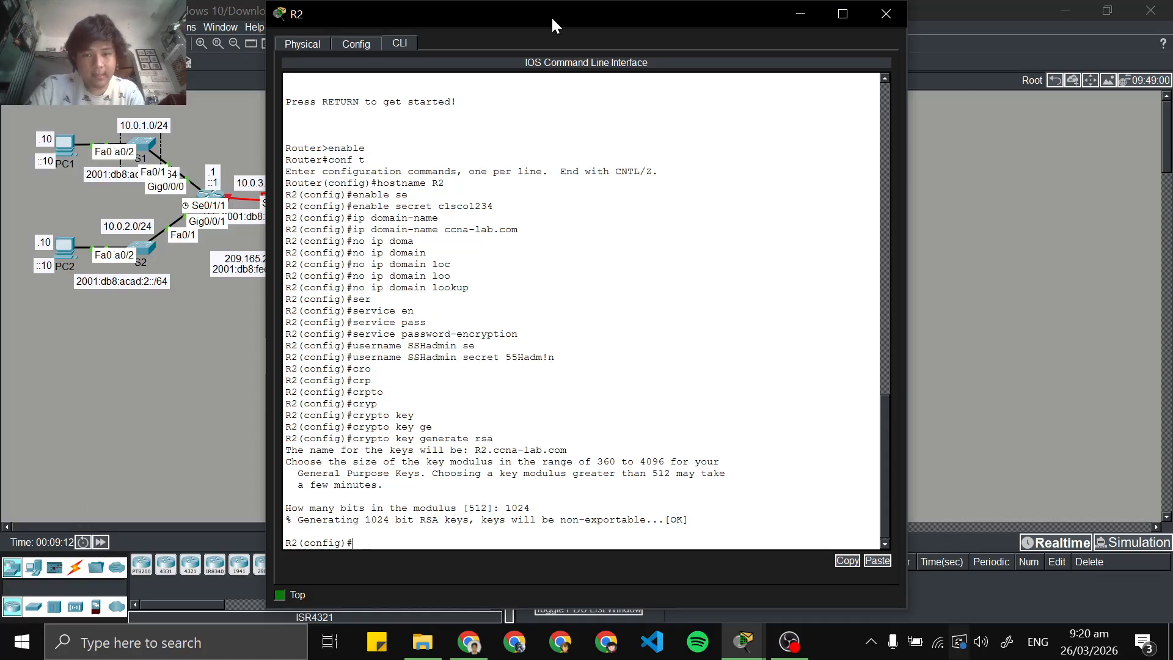
# Move the R2 window aside and switch to Chrome to examine the lab PDF's instructions for the console and vty lines
pyautogui.moveTo(557, 24); pyautogui.dragTo(764, 21)
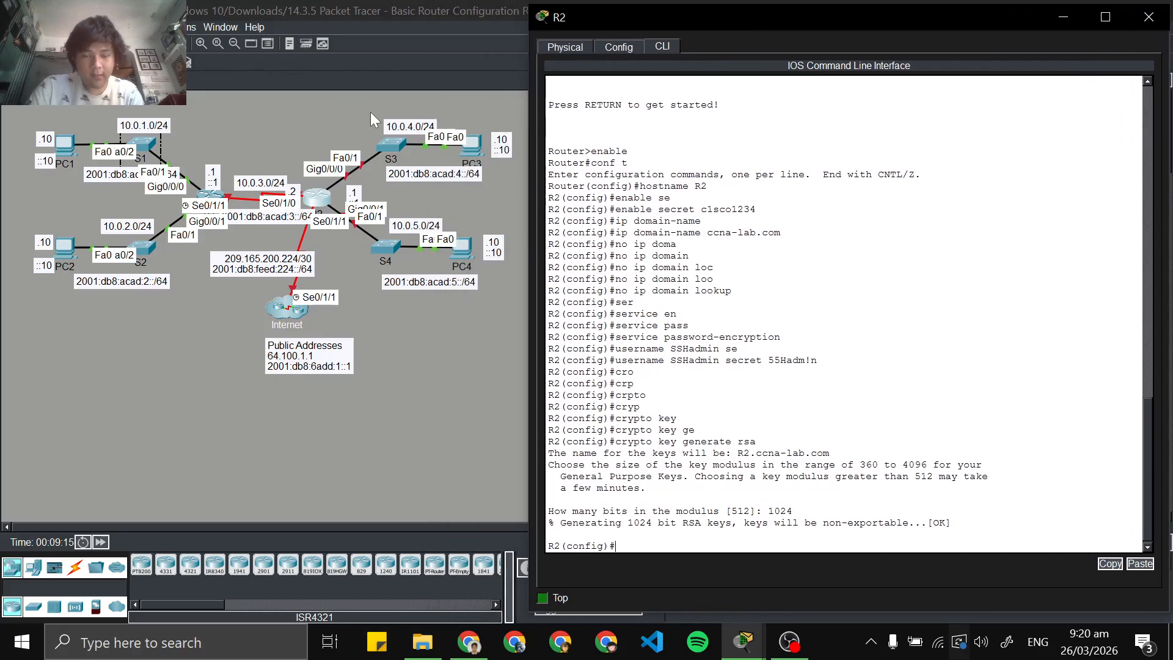
pyautogui.moveTo(719, 28); pyautogui.dragTo(737, 24)
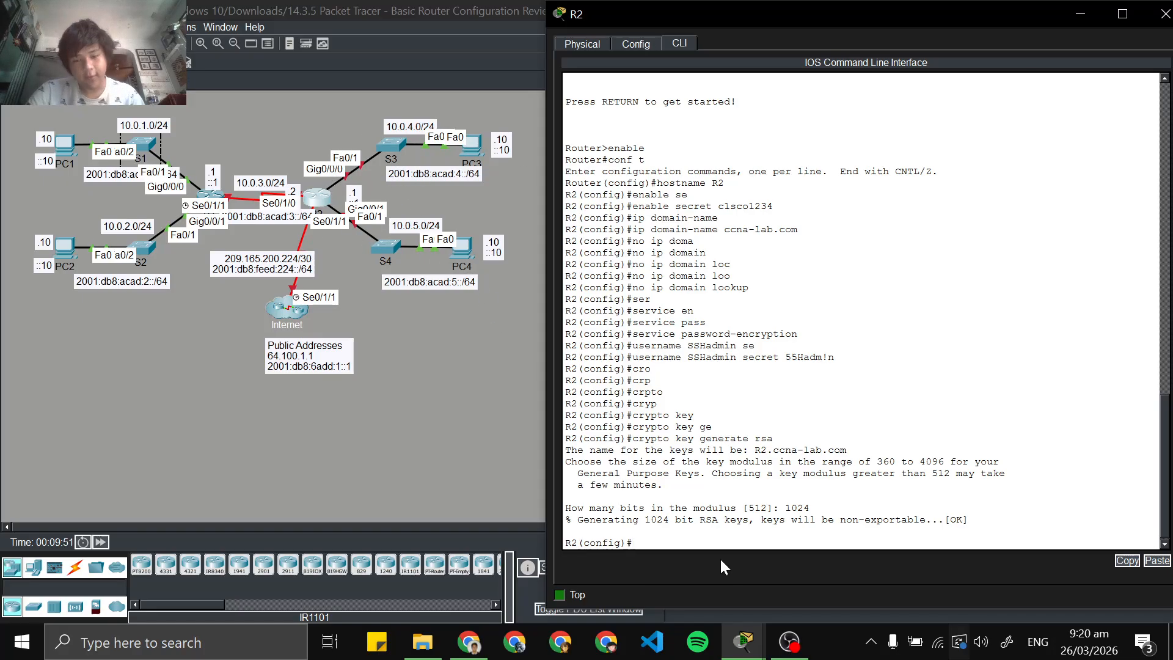
pyautogui.click(734, 647)
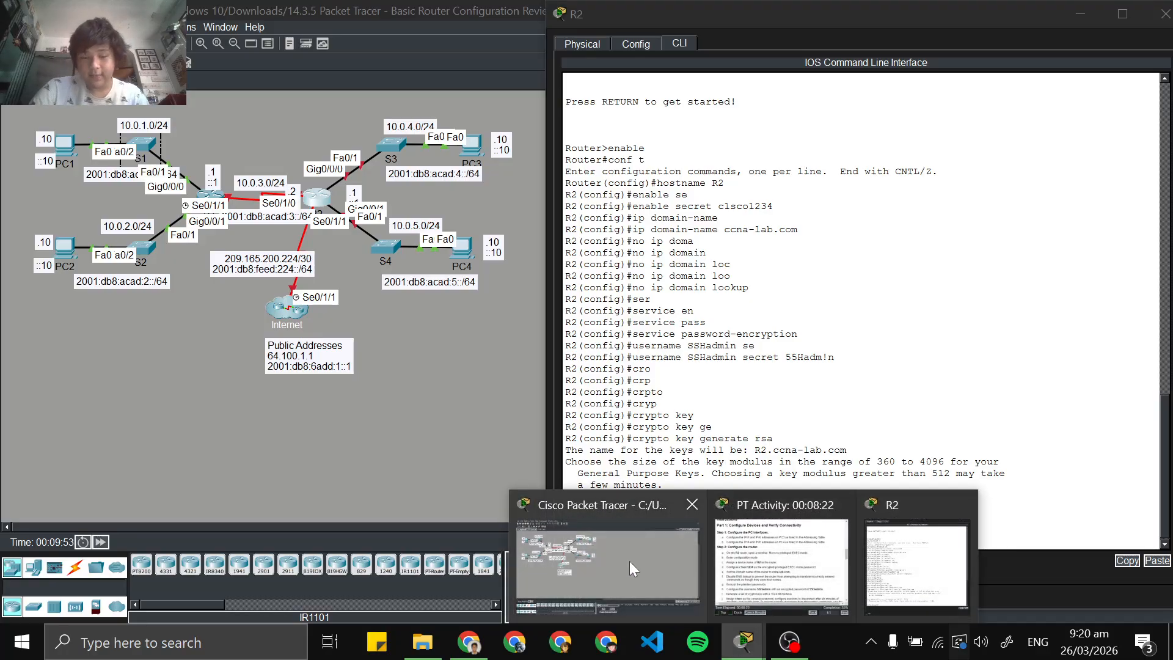
pyautogui.click(487, 640)
pyautogui.scroll(-10, 294, 391)
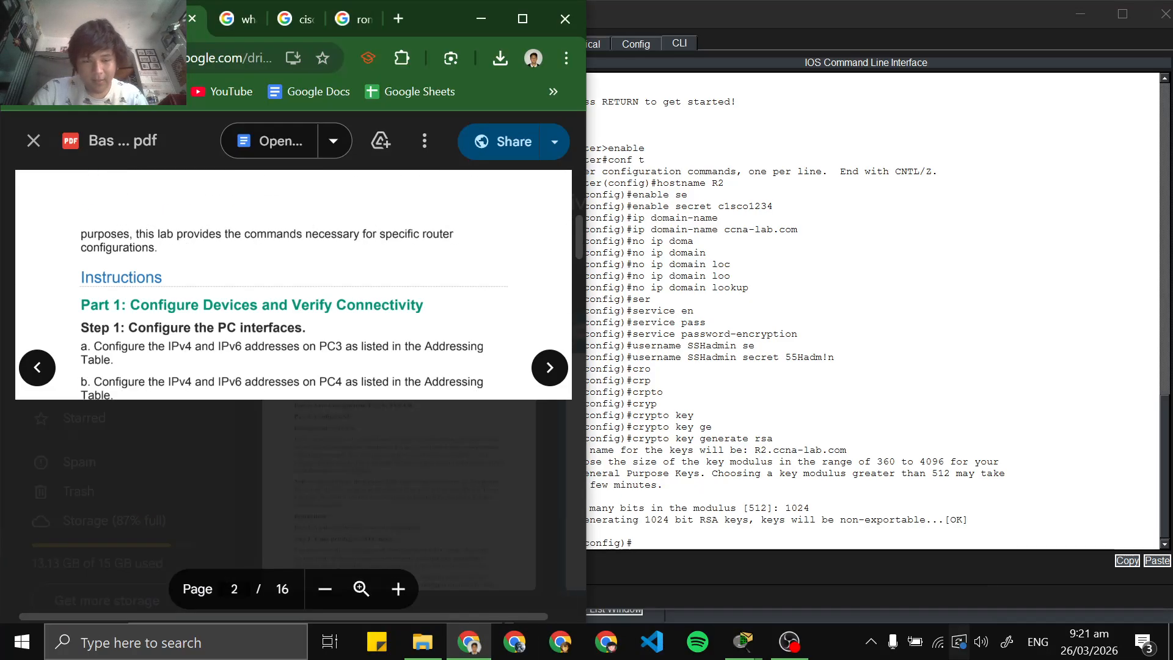
pyautogui.scroll(-10, 293, 391)
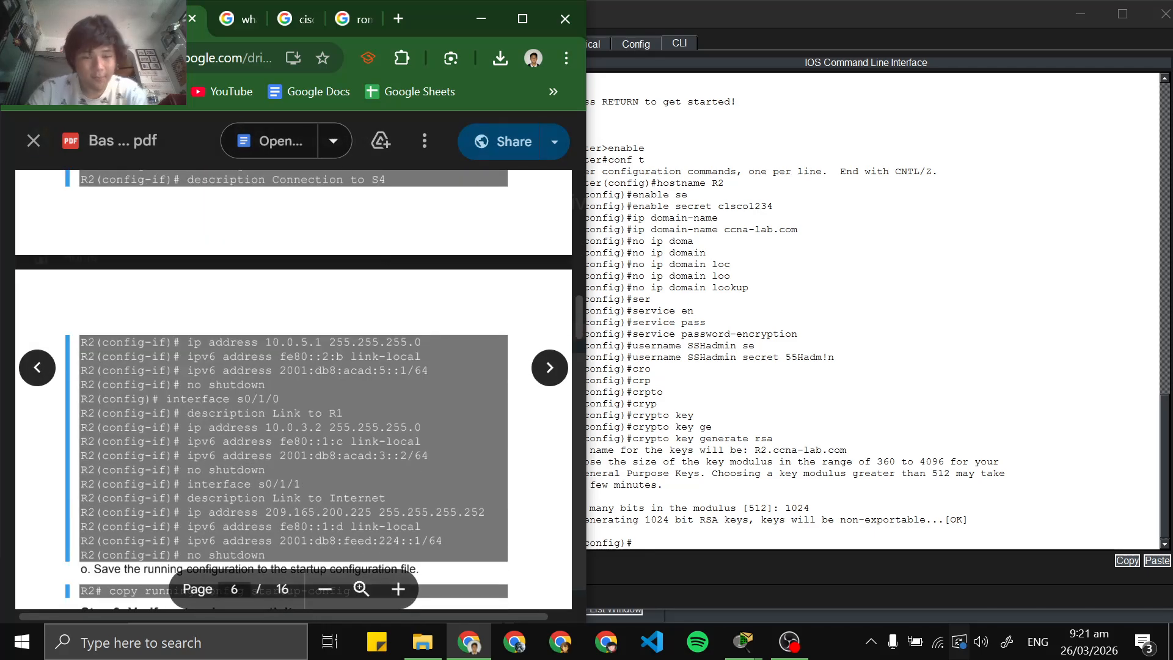
pyautogui.scroll(5, 294, 391)
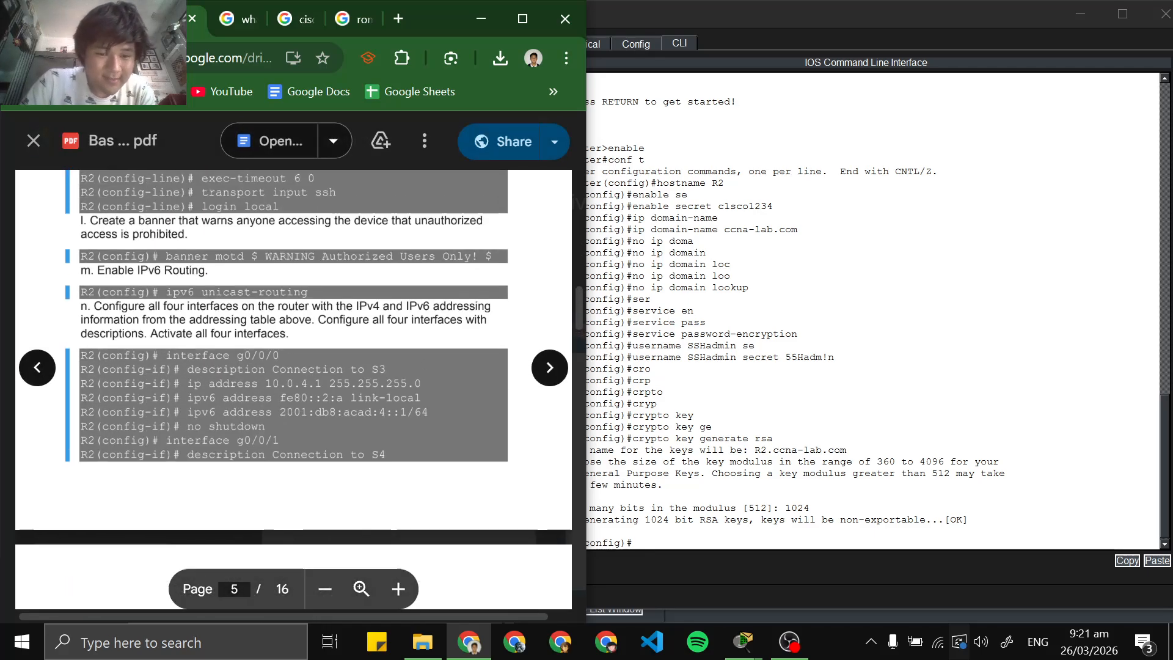
pyautogui.scroll(-5, 293, 391)
pyautogui.scroll(5, 293, 391)
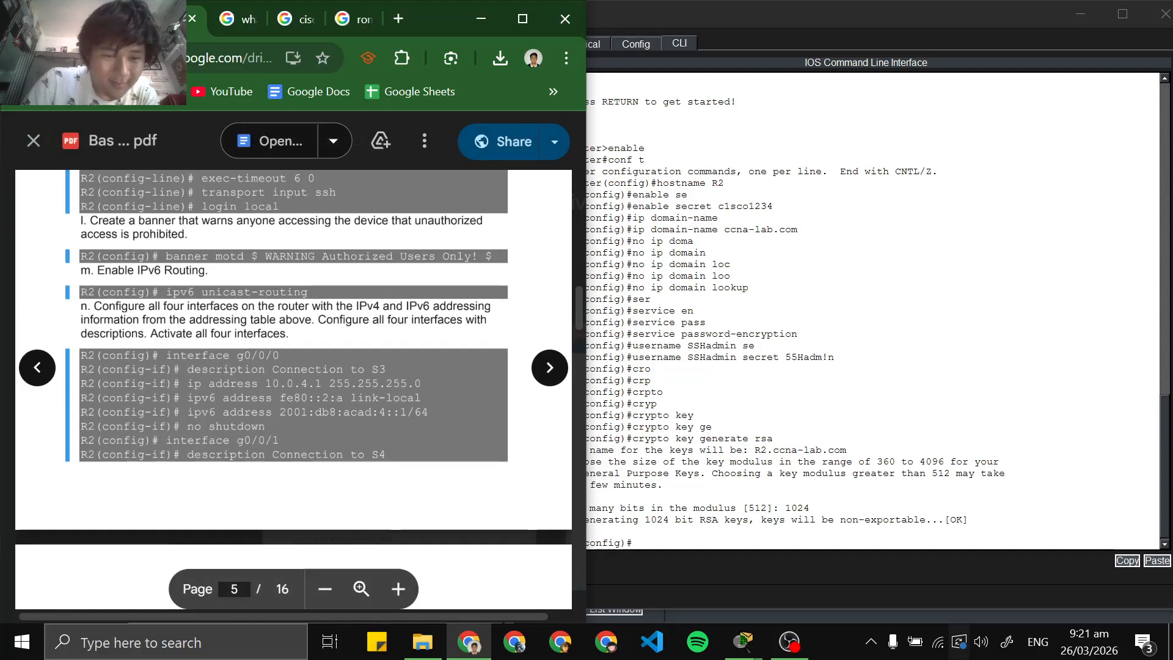
pyautogui.scroll(5, 293, 391)
pyautogui.scroll(-3, 293, 391)
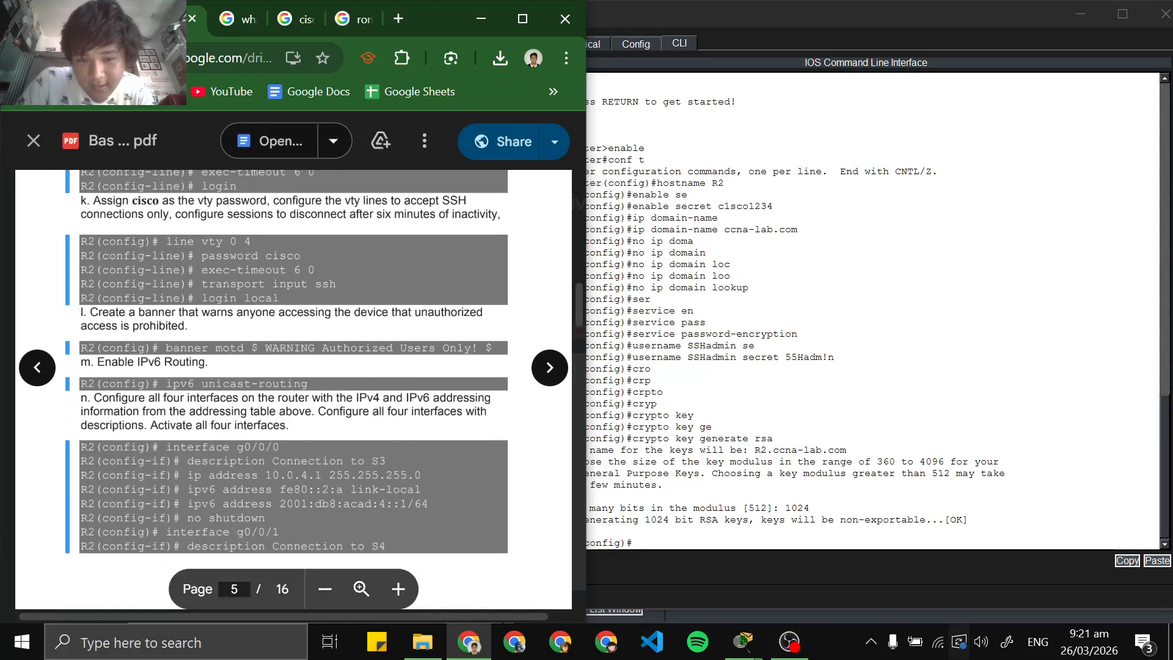
pyautogui.scroll(3, 293, 391)
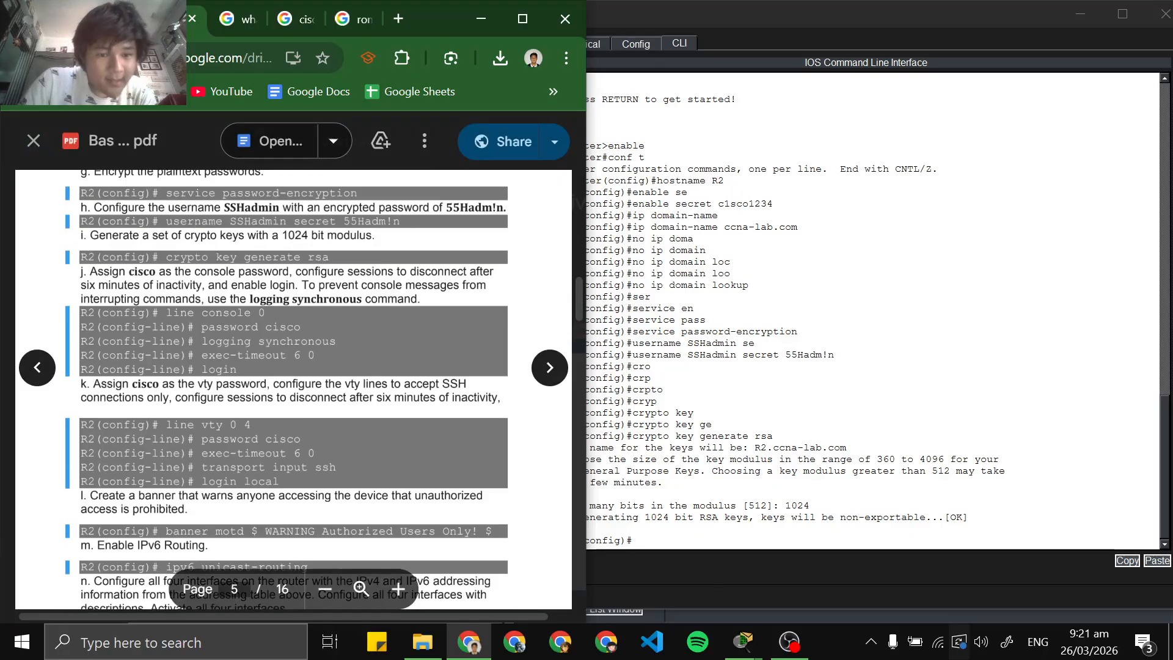
# Enter line console 0 configuration in R2's CLI and assign the console password given in the lab instructions
pyautogui.click(794, 391)
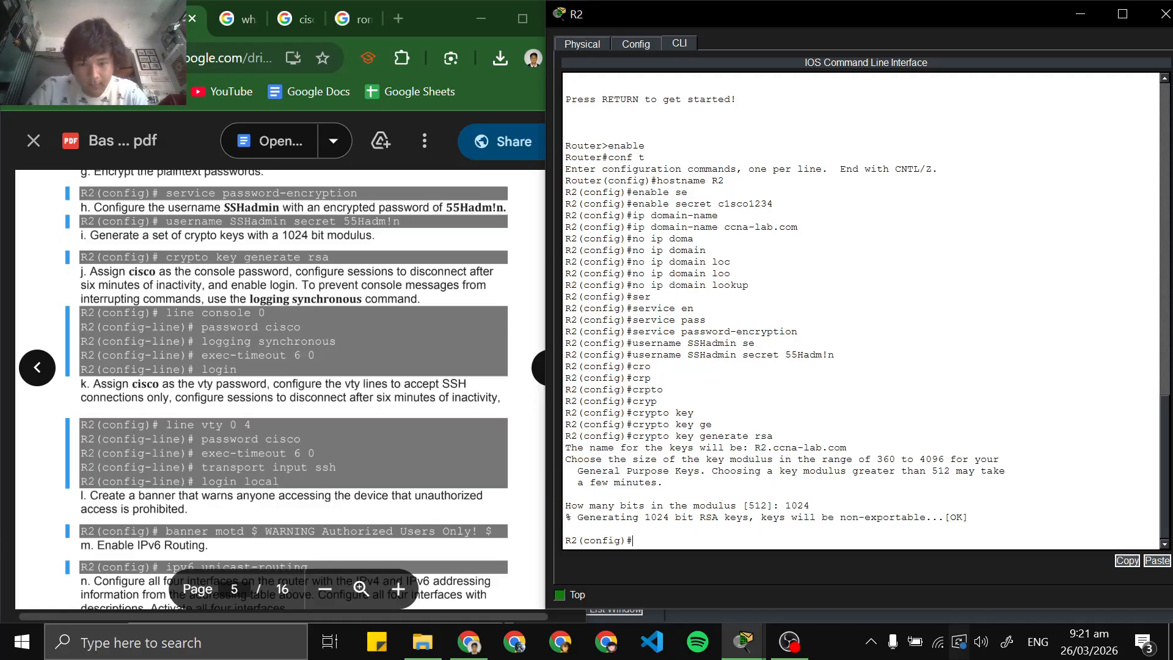
pyautogui.write('line consol')
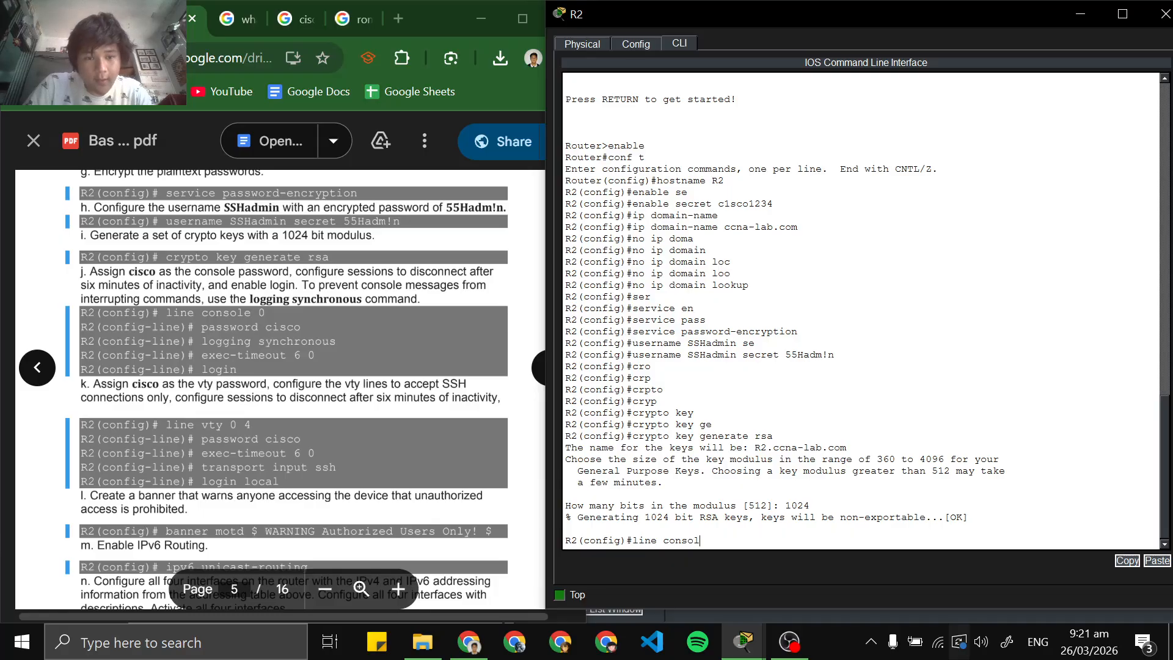
pyautogui.write('e')
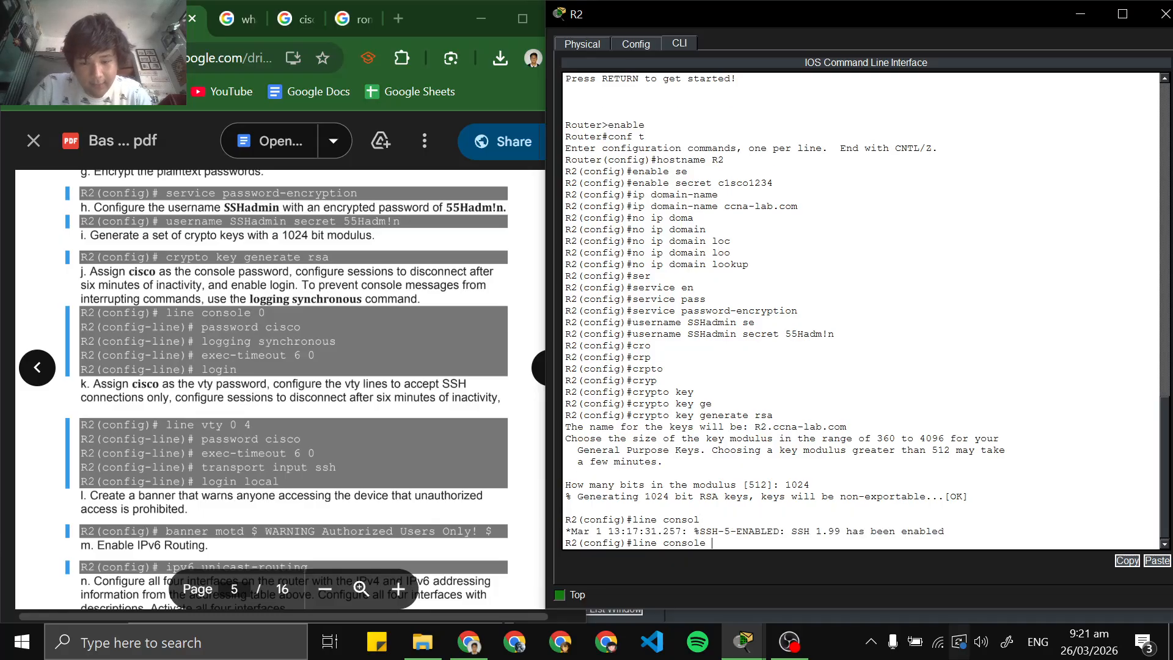
pyautogui.write(' 0')
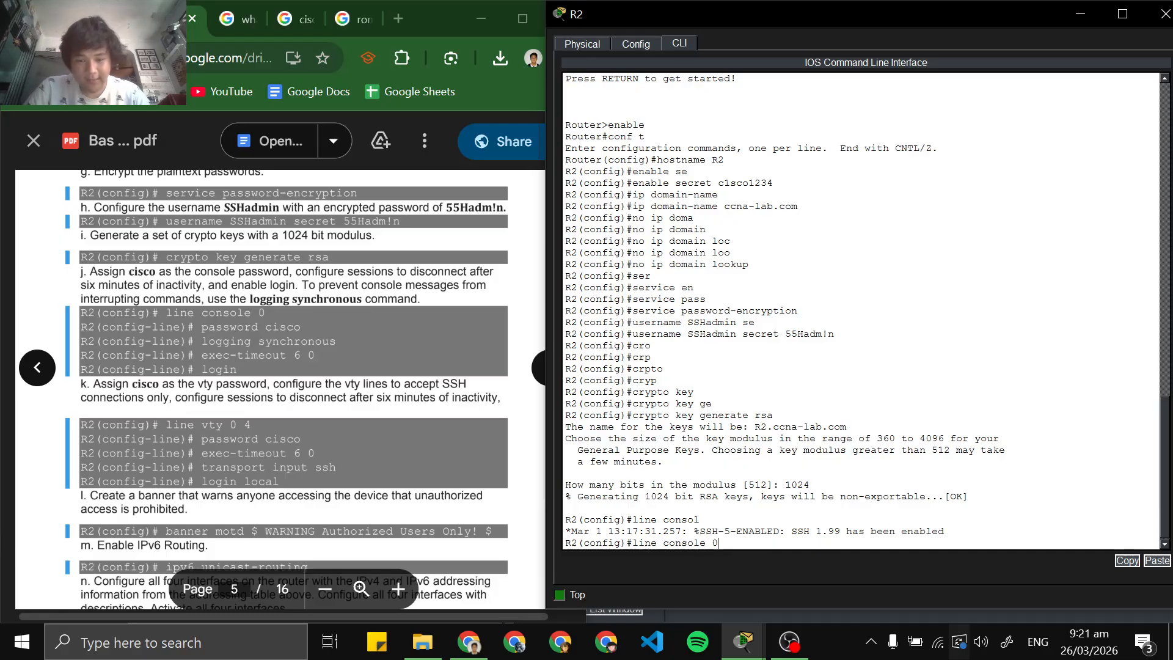
pyautogui.press('Return')
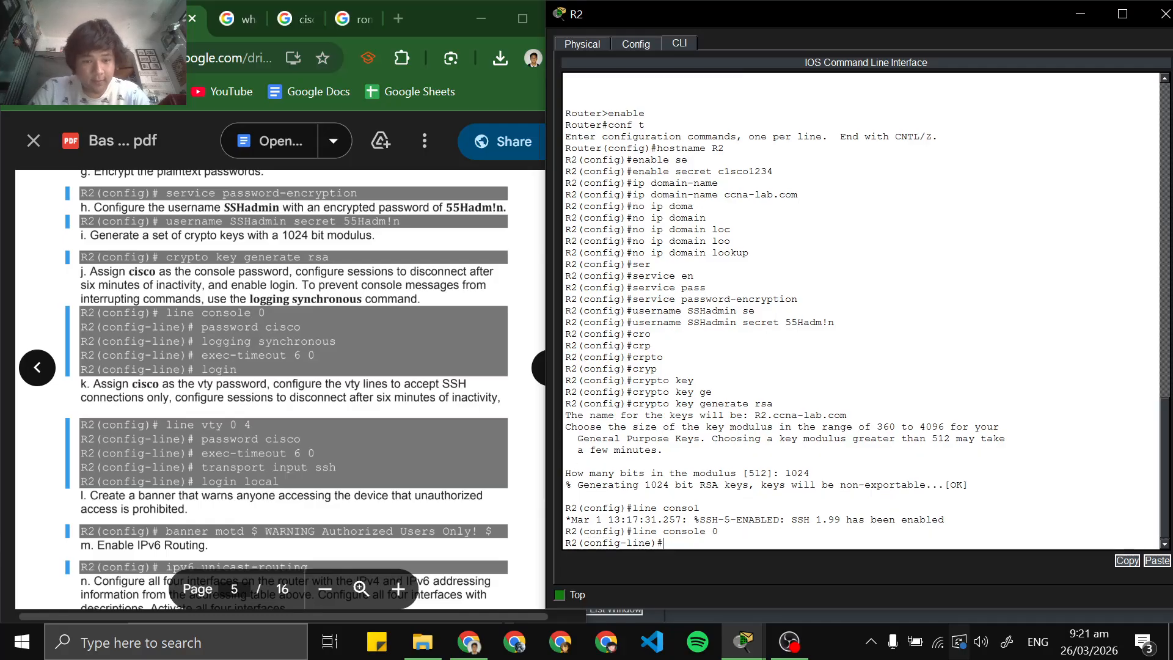
pyautogui.write('pass')
pyautogui.press('Tab')
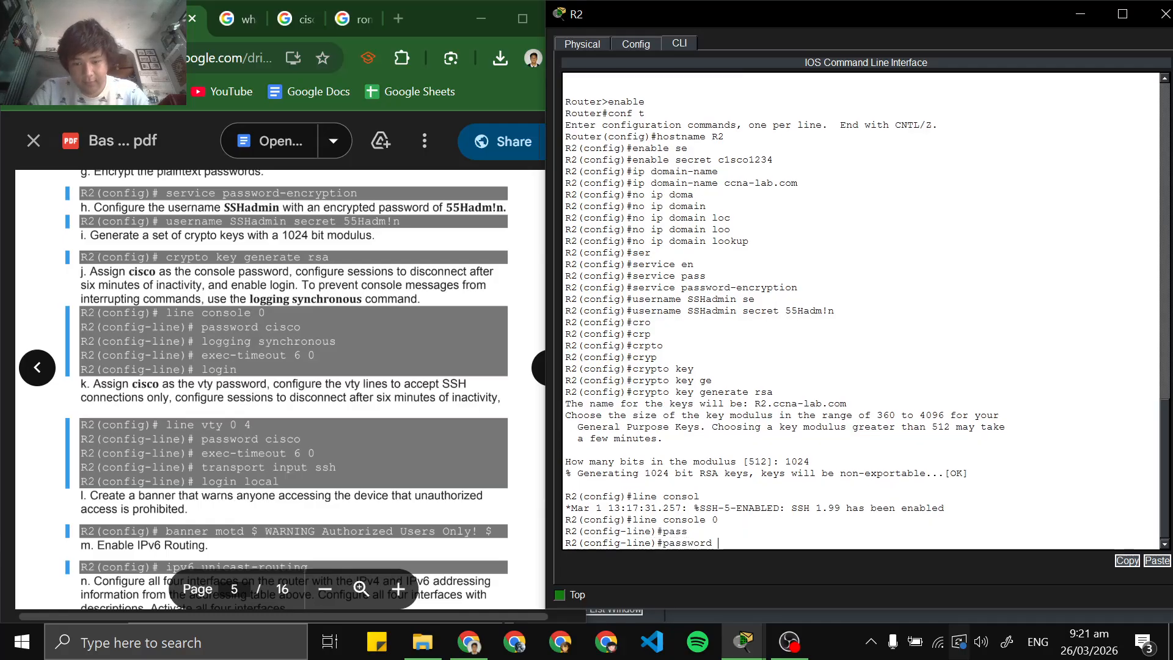
pyautogui.write('cisco')
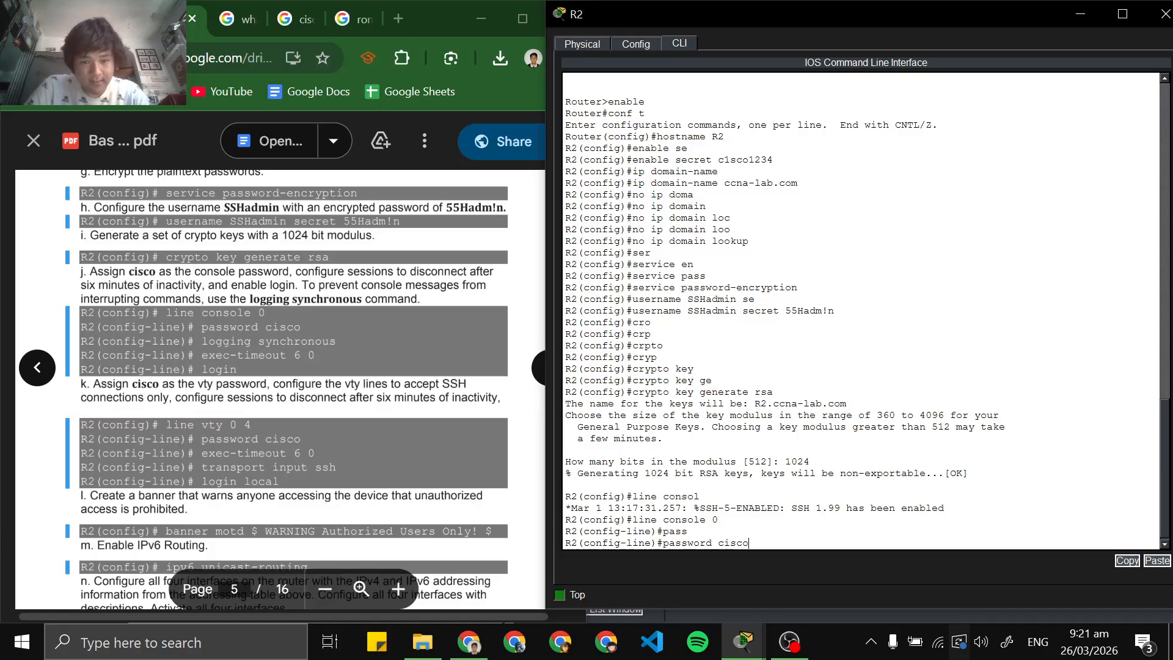
pyautogui.press('Return')
# Keep console messages from interrupting commands on R2's console line with the logging synchronous command
pyautogui.write('lo')
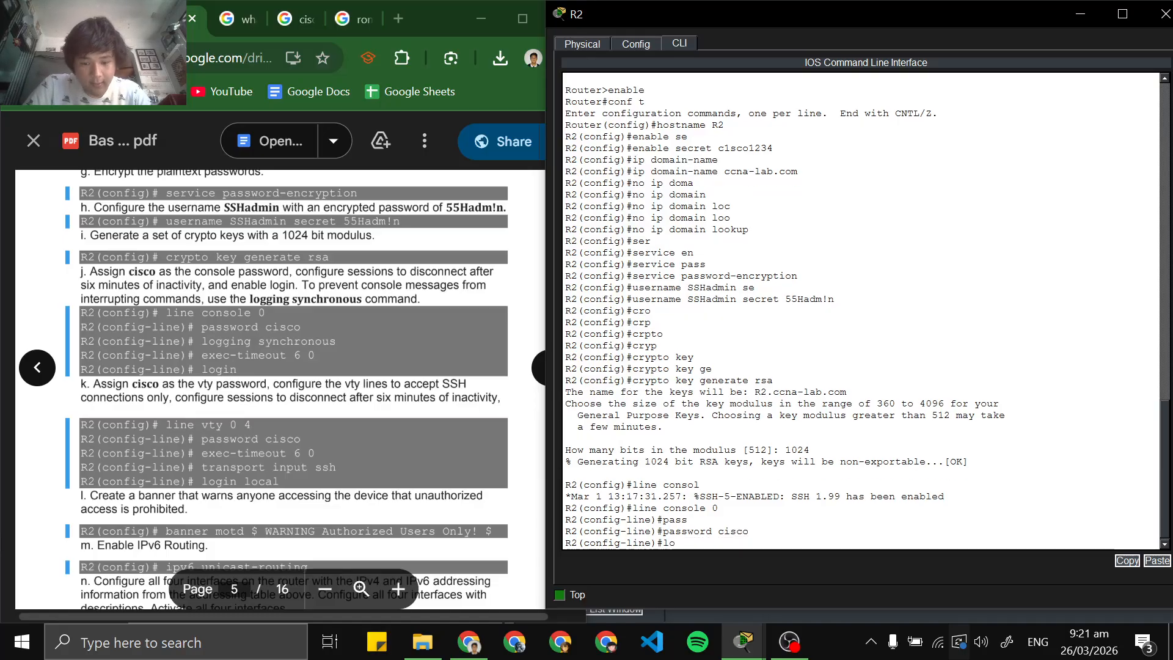
pyautogui.write('ggi')
pyautogui.press('Tab')
pyautogui.press('Tab')
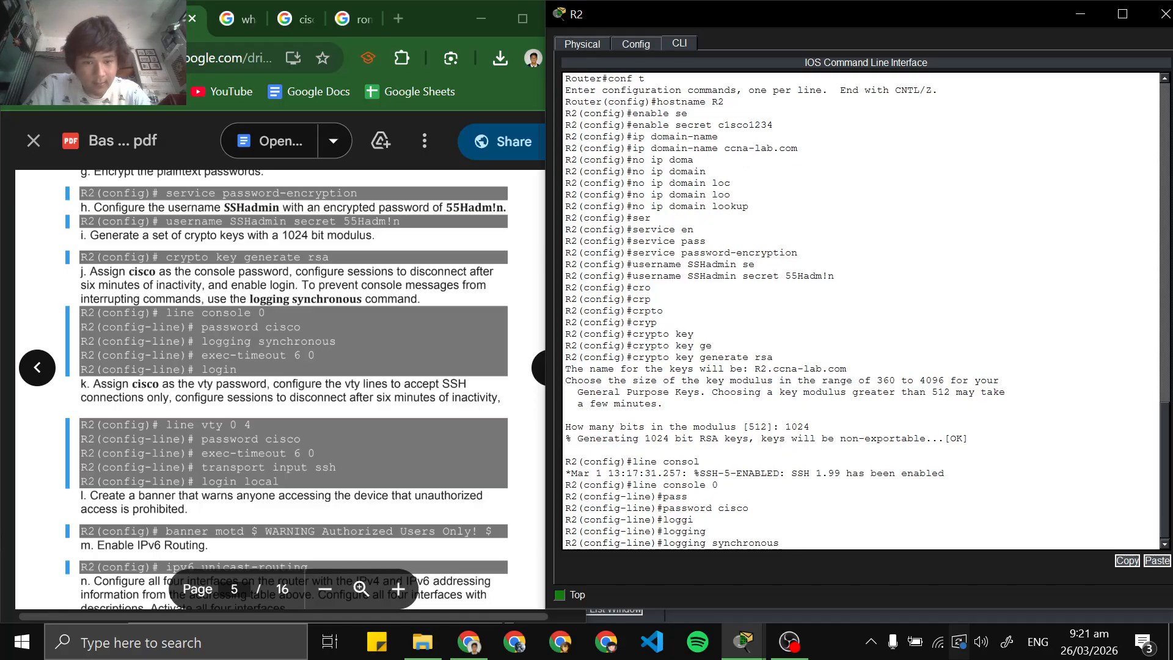
pyautogui.press('Return')
# Set R2's console sessions to disconnect after six minutes of inactivity with exec-timeout 6 0
pyautogui.write('ex')
pyautogui.press('Tab')
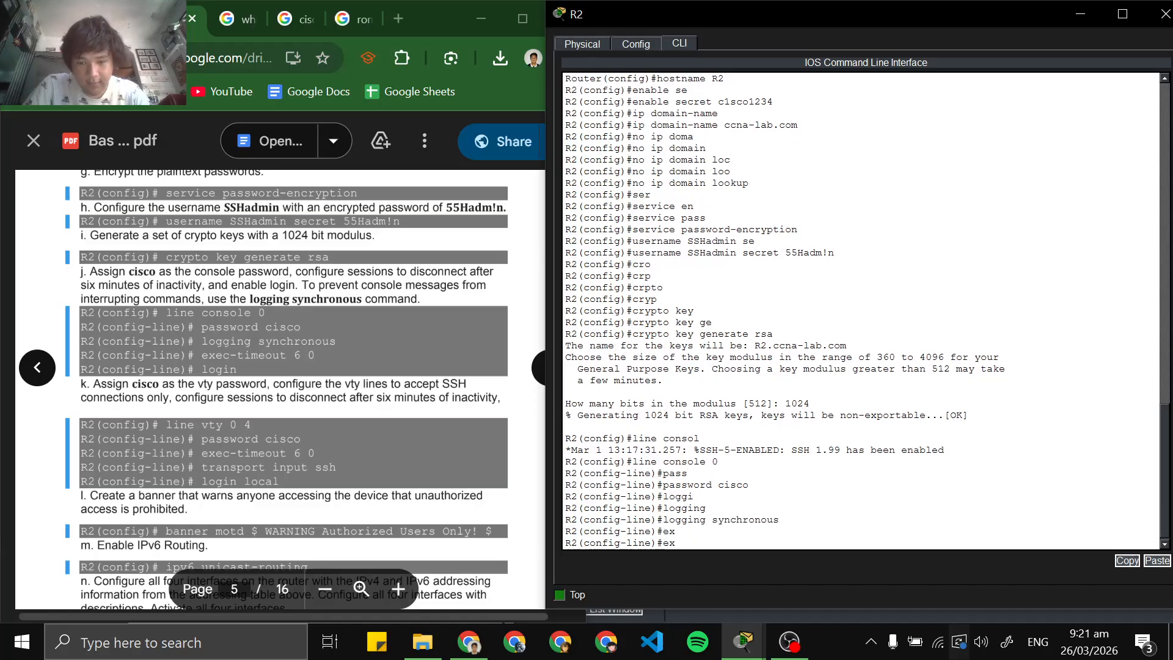
pyautogui.write('e')
pyautogui.press('Tab')
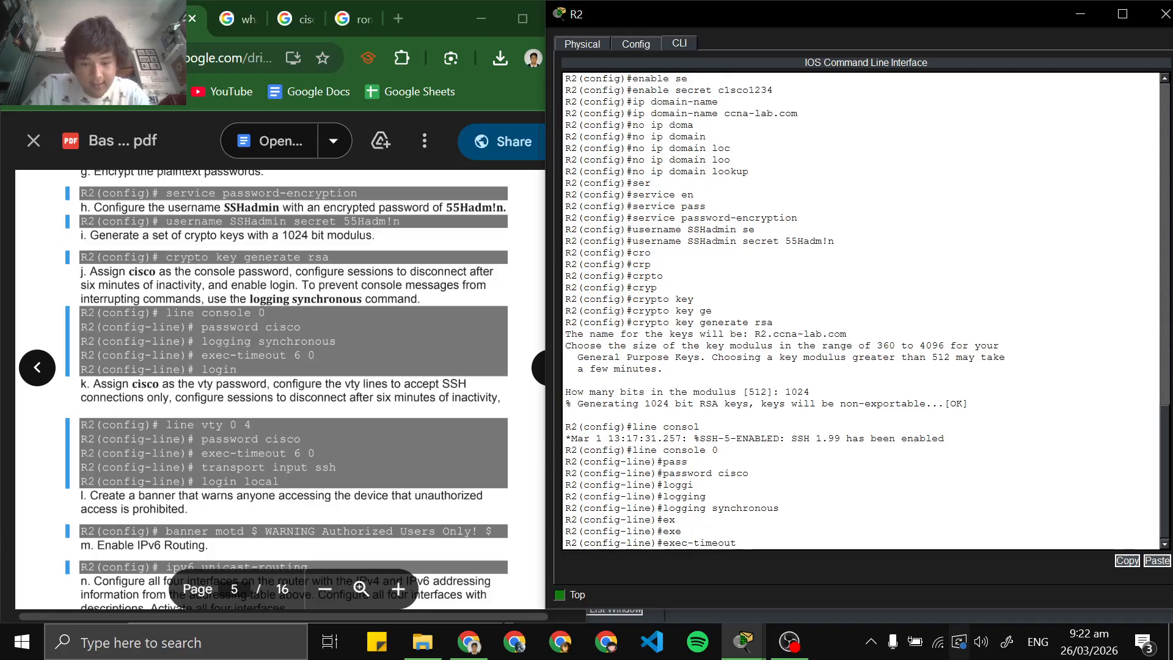
pyautogui.write('6 0')
pyautogui.press('Return')
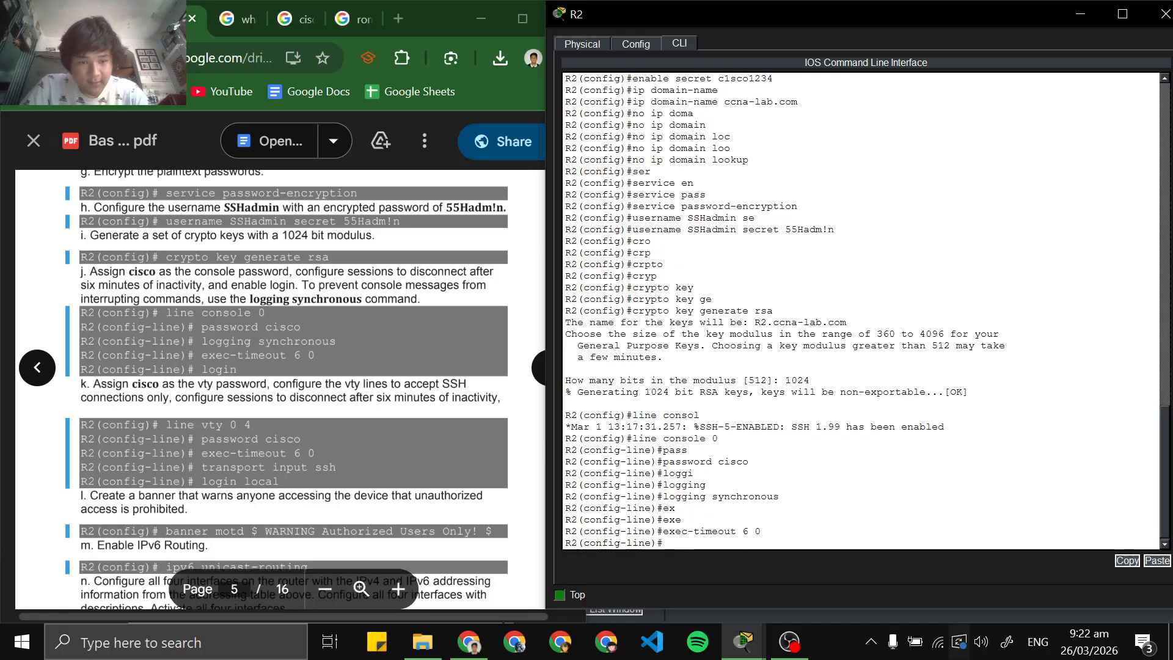
# Enable login on R2's console line and exit to global configuration mode
pyautogui.write('login')
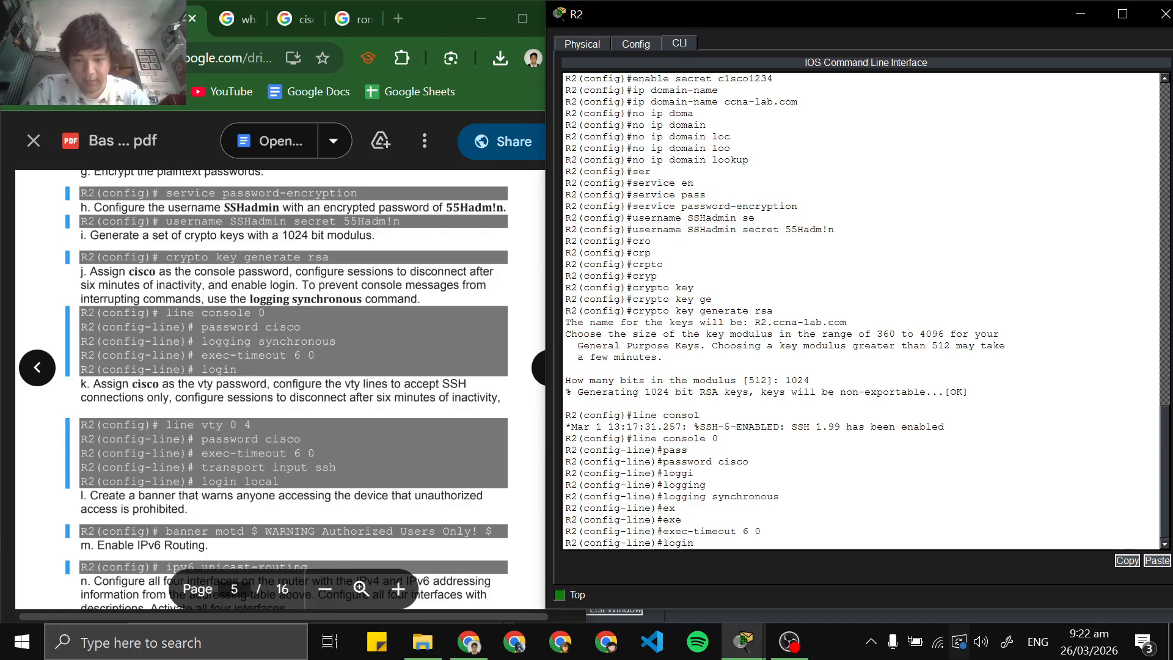
pyautogui.press('Return')
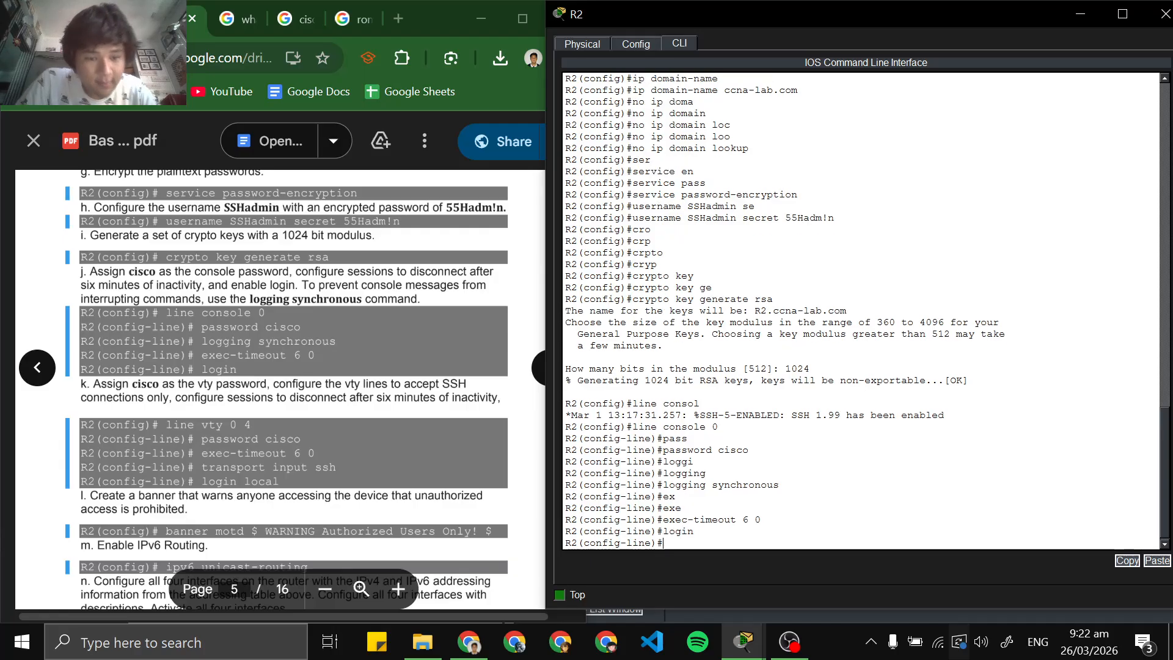
pyautogui.write('exi')
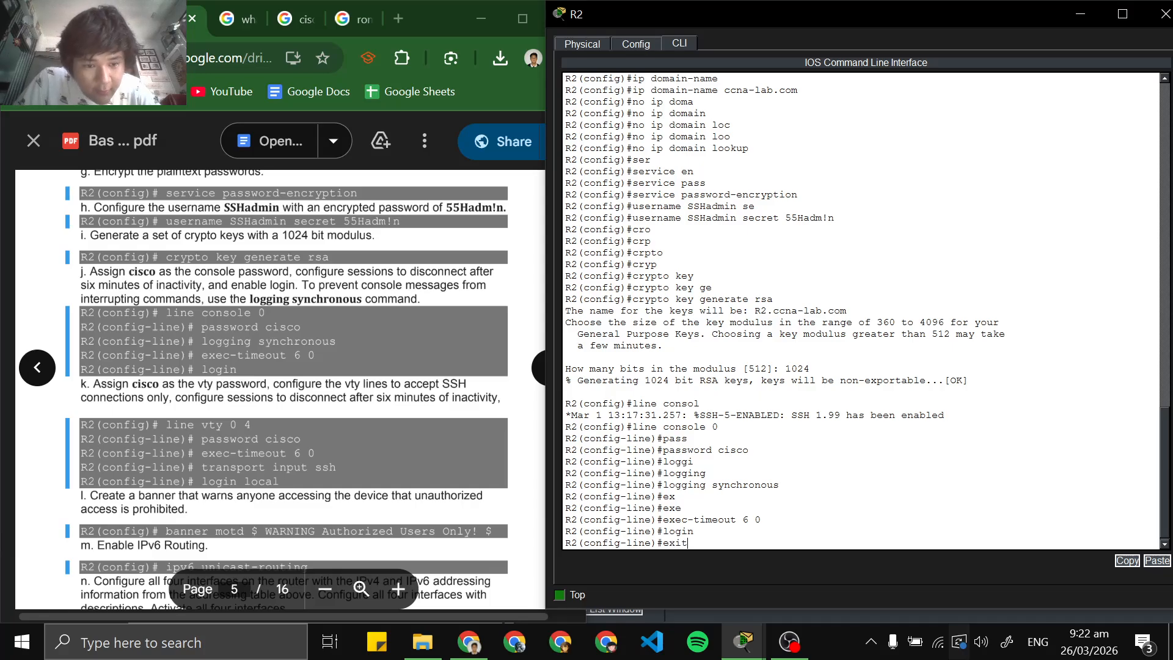
pyautogui.write('t')
pyautogui.press('Return')
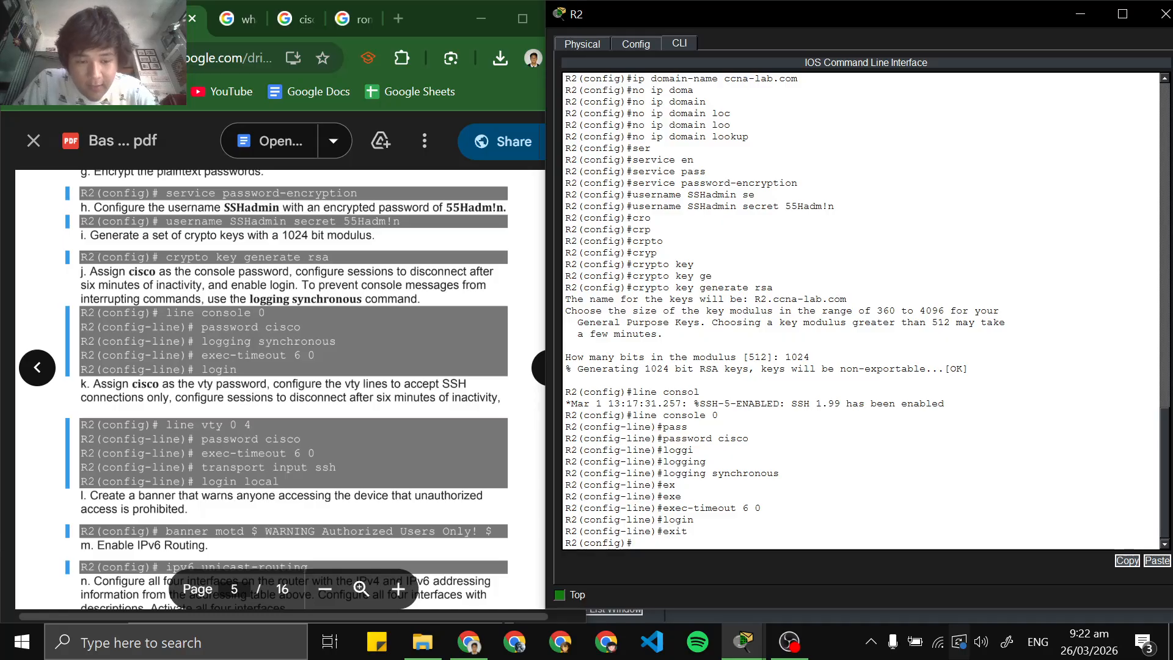
# Enter line vty 0 4 configuration on R2 and assign the vty password given in the lab instructions
pyautogui.write('line v')
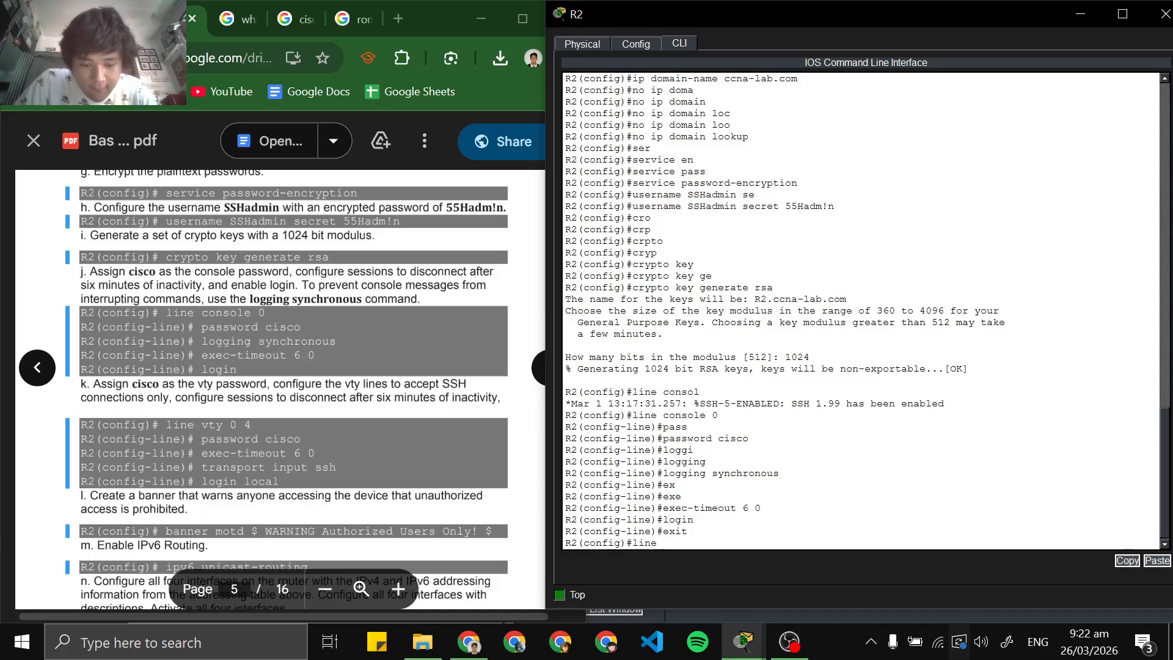
pyautogui.press('Tab')
pyautogui.write('0 4')
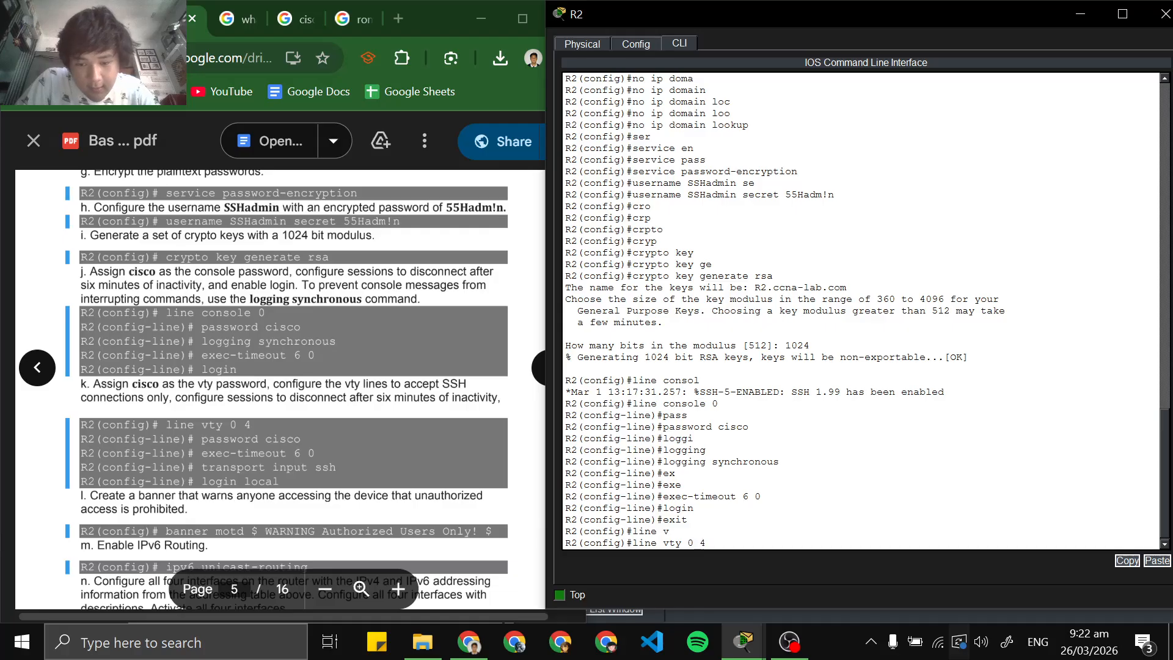
pyautogui.press('Return')
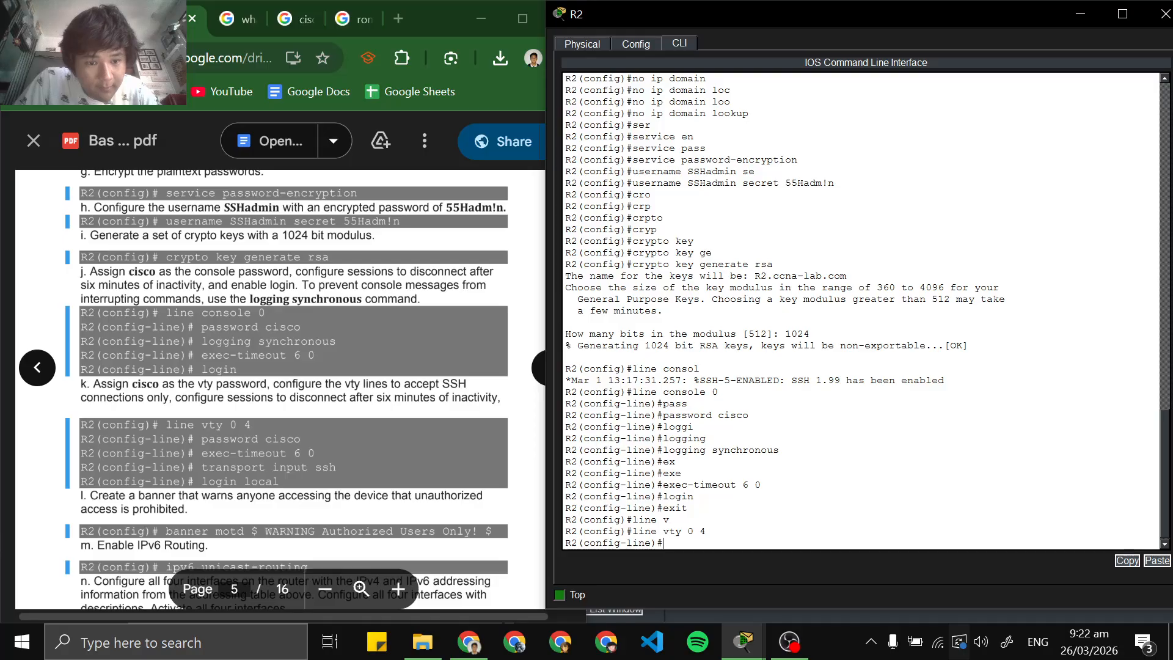
pyautogui.write('pas')
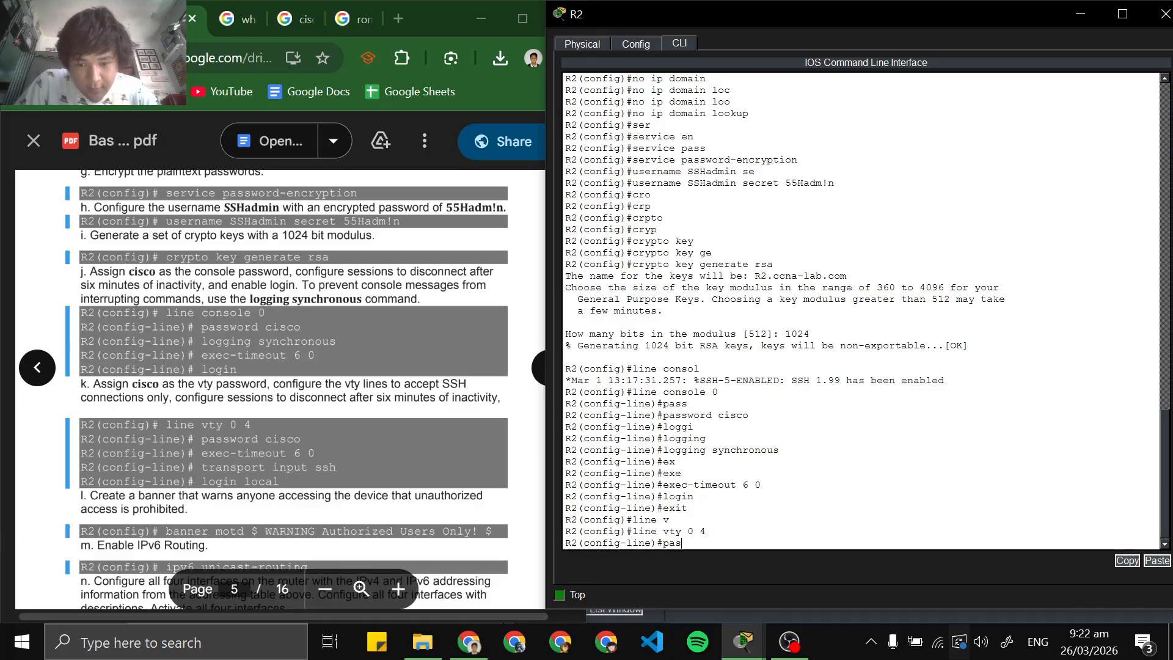
pyautogui.press('Tab')
pyautogui.write('cisco')
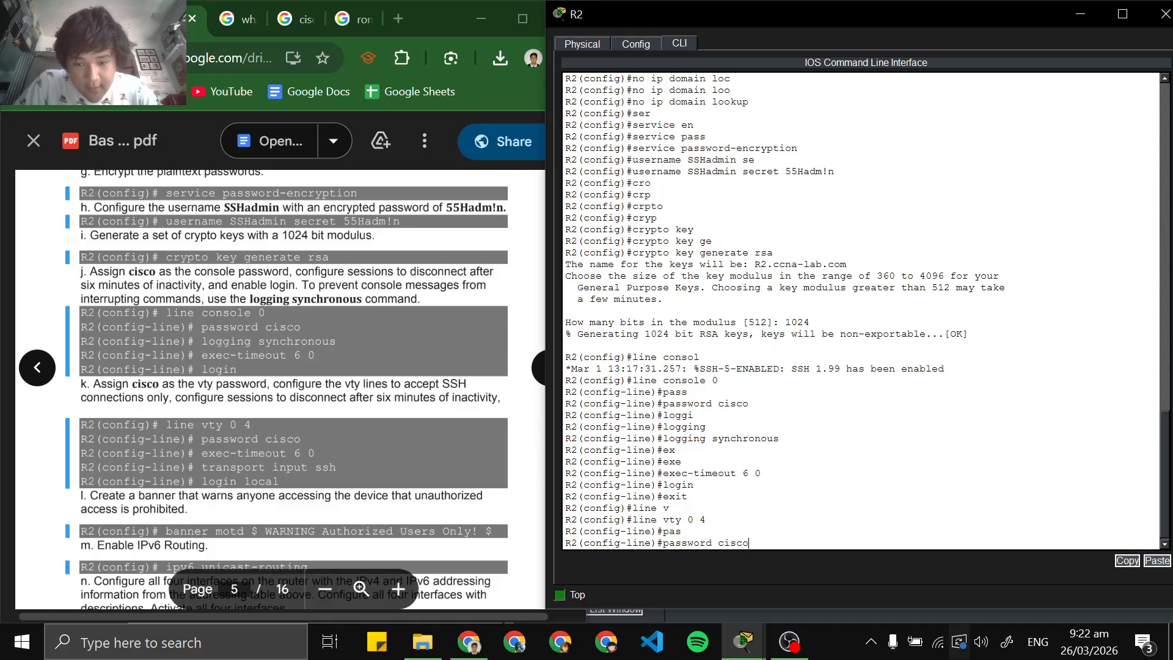
pyautogui.press('Return')
# Set R2's vty sessions to disconnect after six minutes of inactivity with exec-timeout 6 0
pyautogui.write('ex')
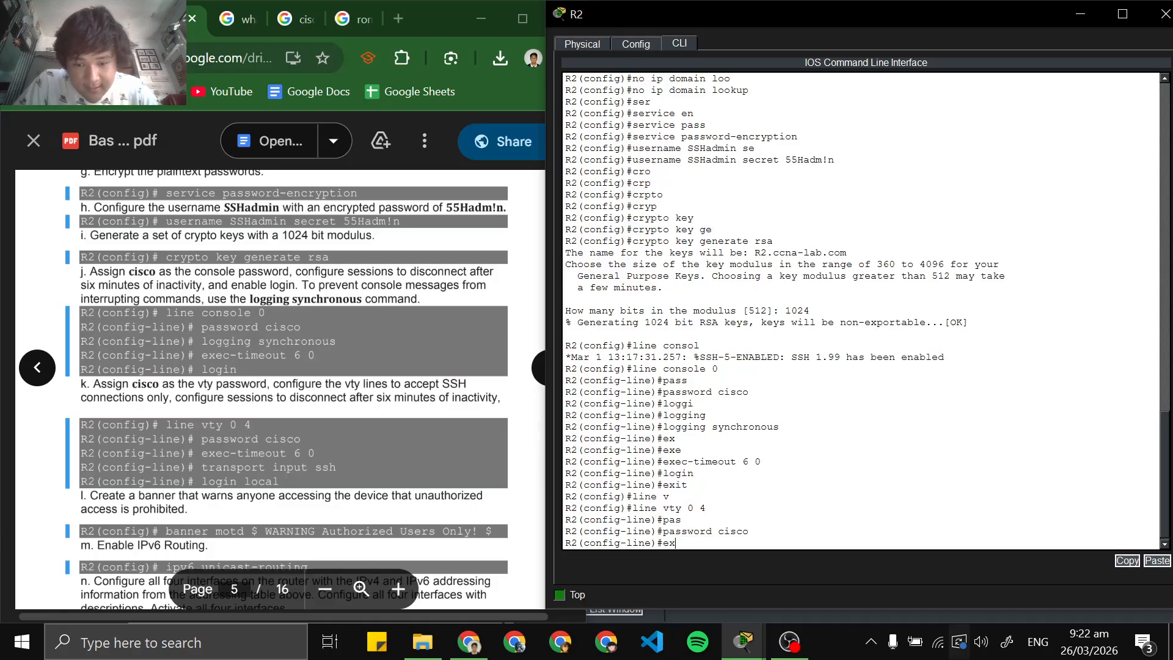
pyautogui.press('Tab')
pyautogui.write('e')
pyautogui.press('Tab')
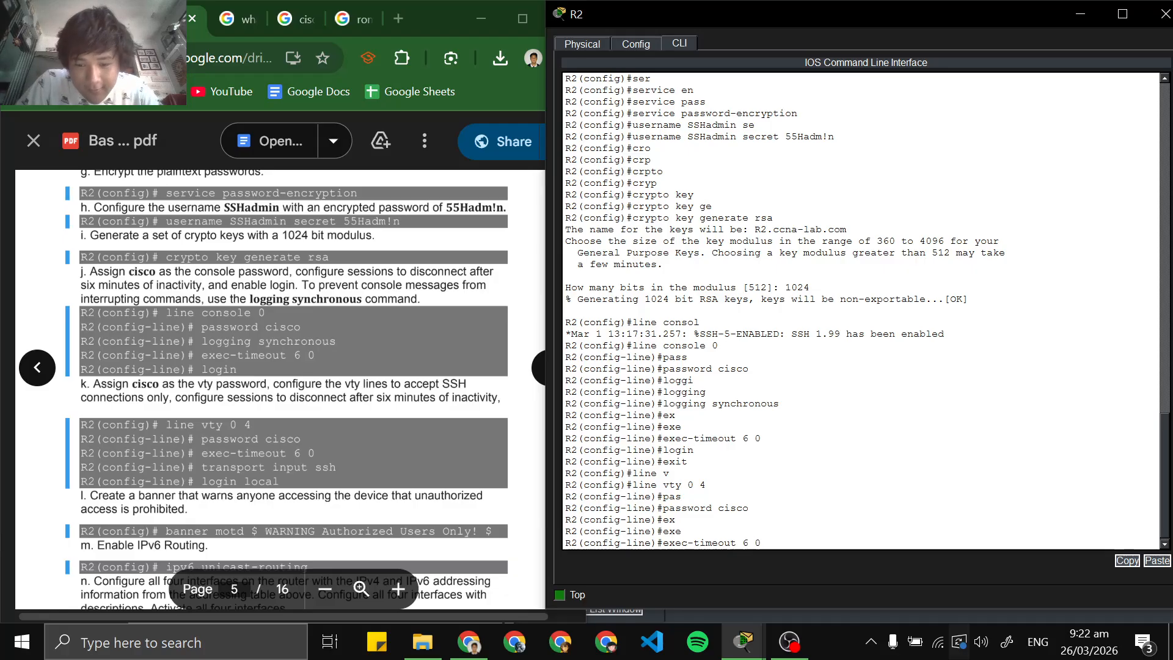
pyautogui.write('6 0')
pyautogui.press('Return')
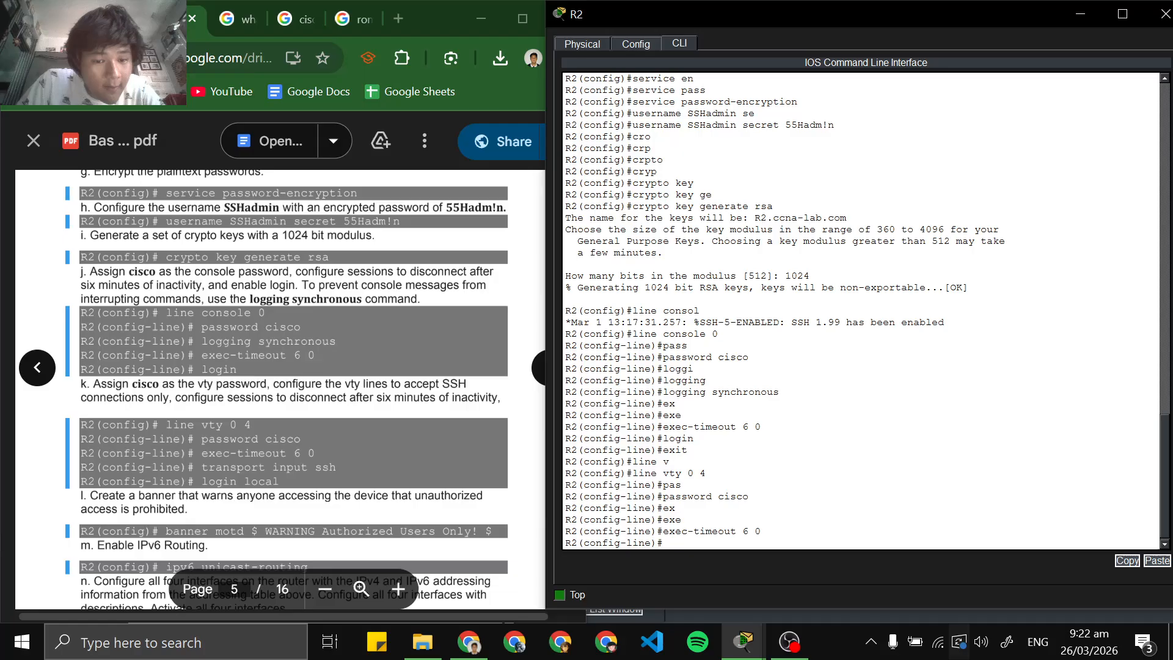
# Restrict R2's vty lines to SSH connections only with transport input ssh
pyautogui.write('tra')
pyautogui.press('Tab')
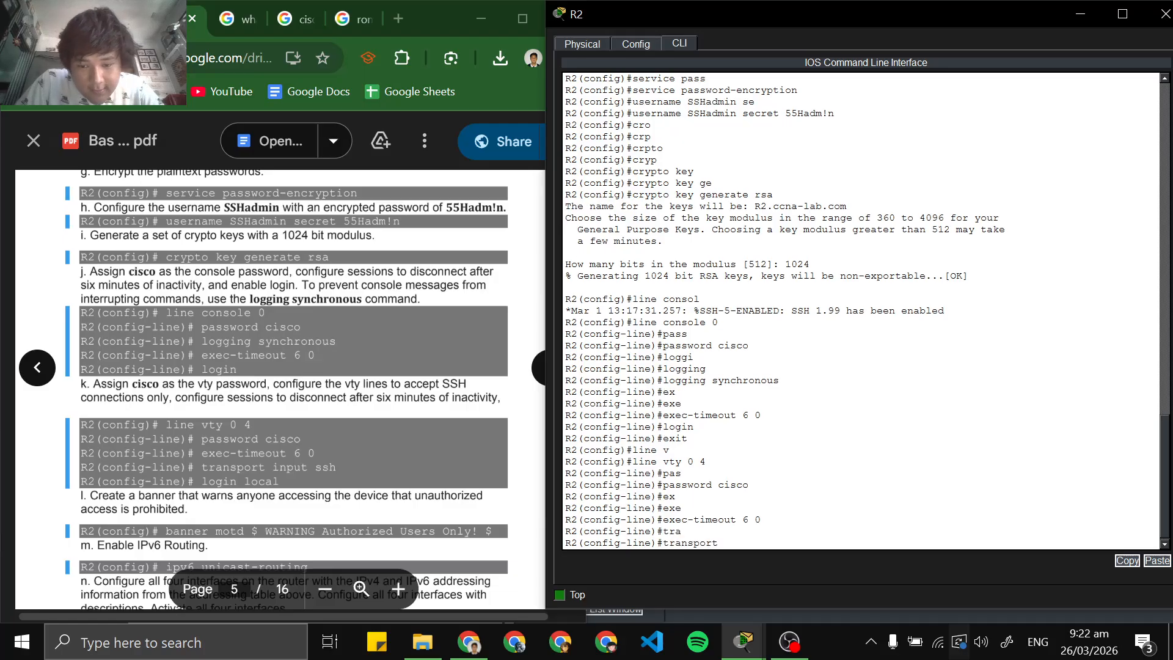
pyautogui.write('in')
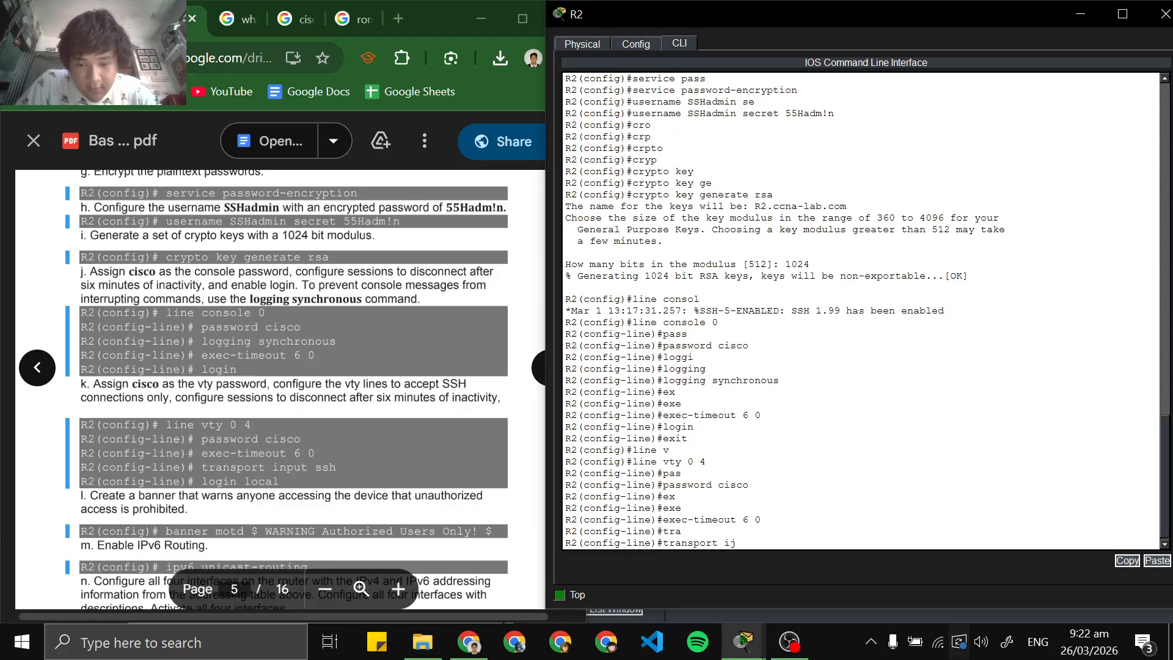
pyautogui.press('Tab')
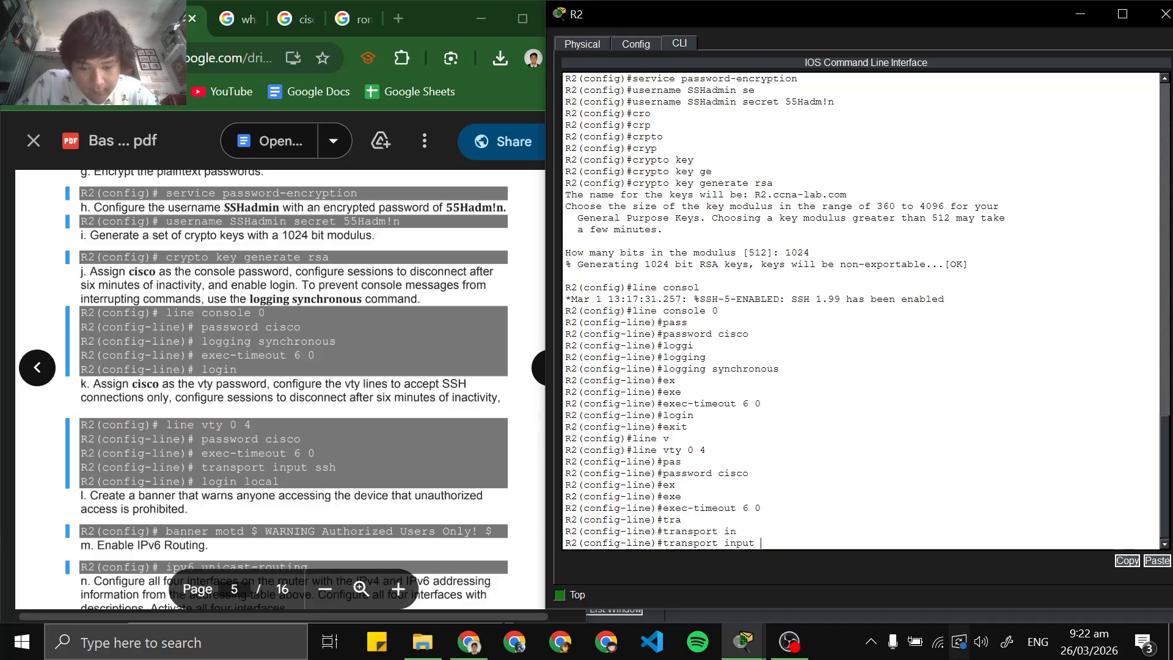
pyautogui.write('ssh')
pyautogui.press('Return')
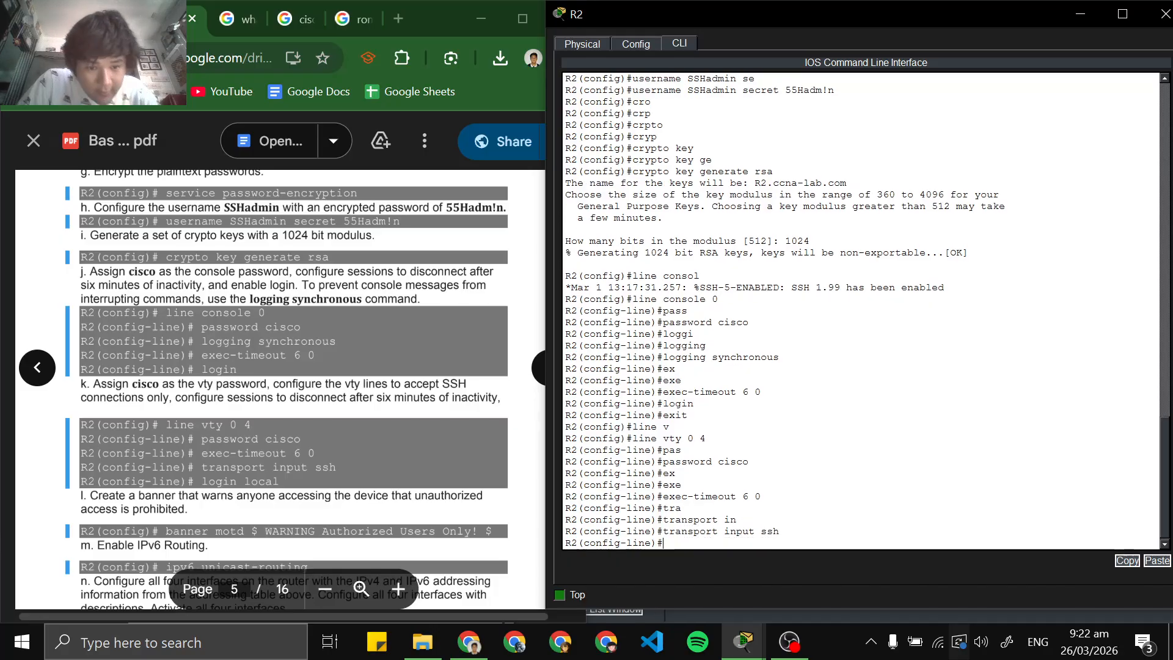
# Make R2's vty lines authenticate against the local user database with login local and exit to global configuration mode
pyautogui.write('login')
pyautogui.press('Tab')
pyautogui.write('local')
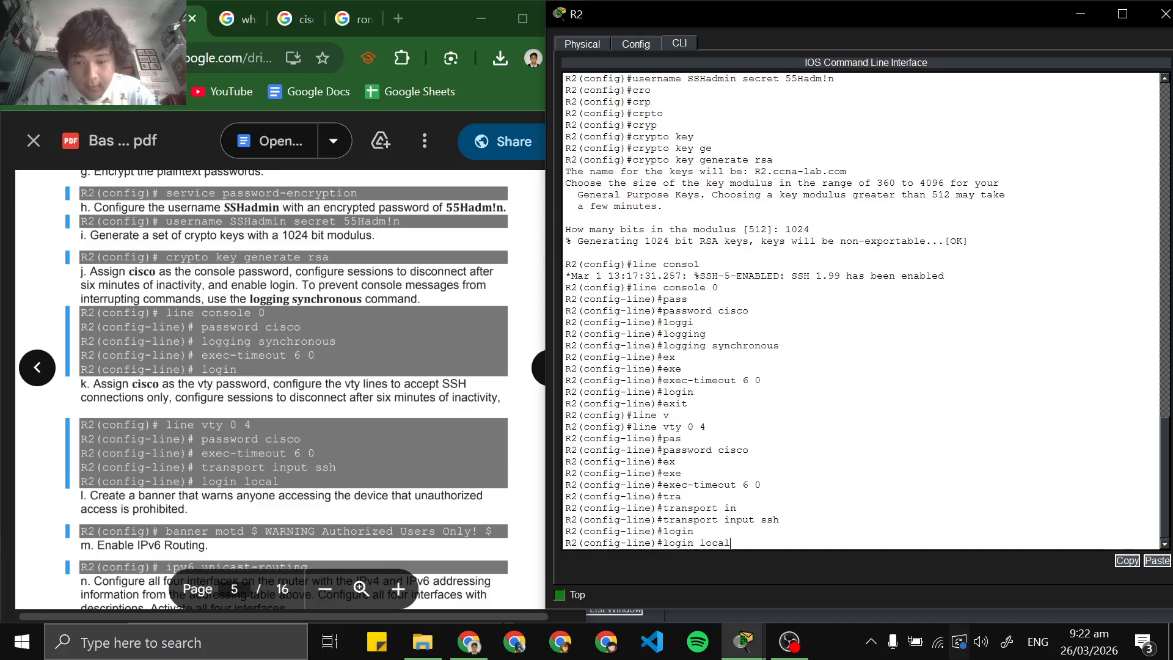
pyautogui.press('Return')
pyautogui.scroll(-3, 292, 391)
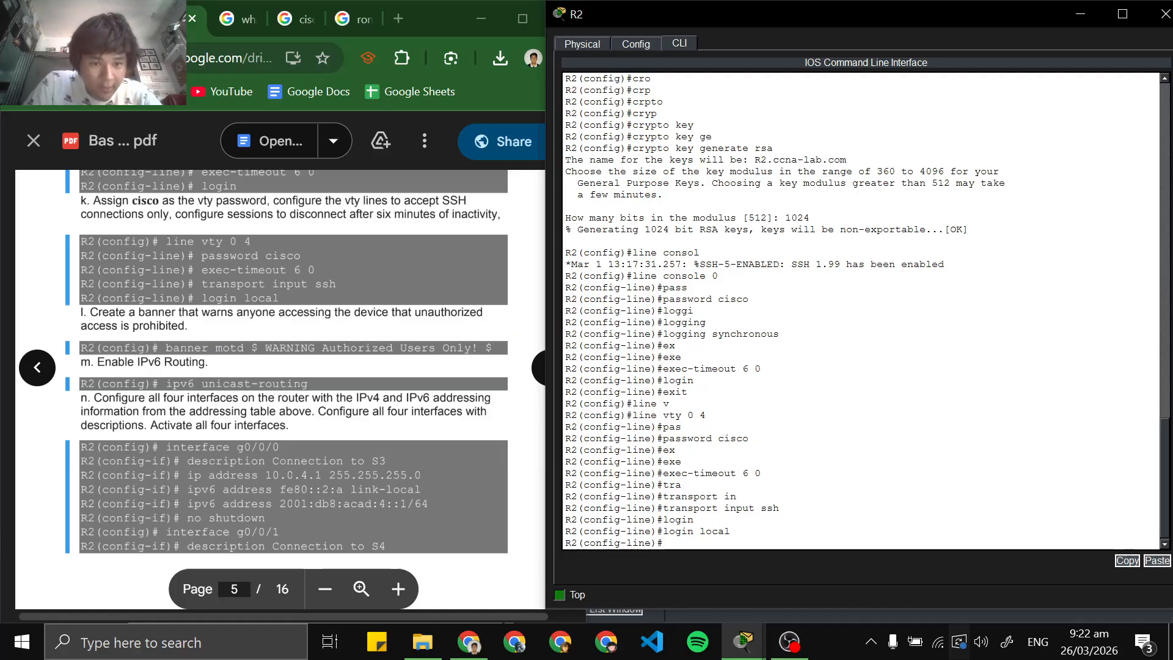
pyautogui.write('exit')
pyautogui.press('Return')
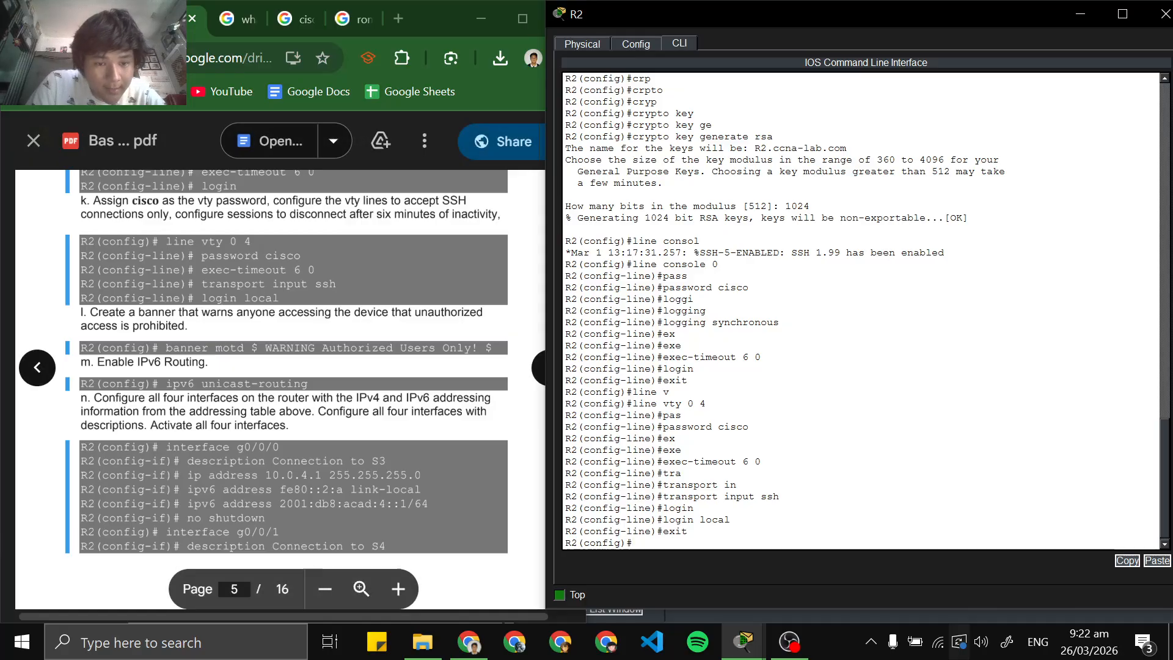
# Copy the command banner motd $ WARNING Authorized Users Only! $ from the lab PDF and run it in R2's CLI
pyautogui.moveTo(166, 348); pyautogui.dragTo(491, 348)
pyautogui.hotkey('ctrl', 'c')
pyautogui.click(507, 365)
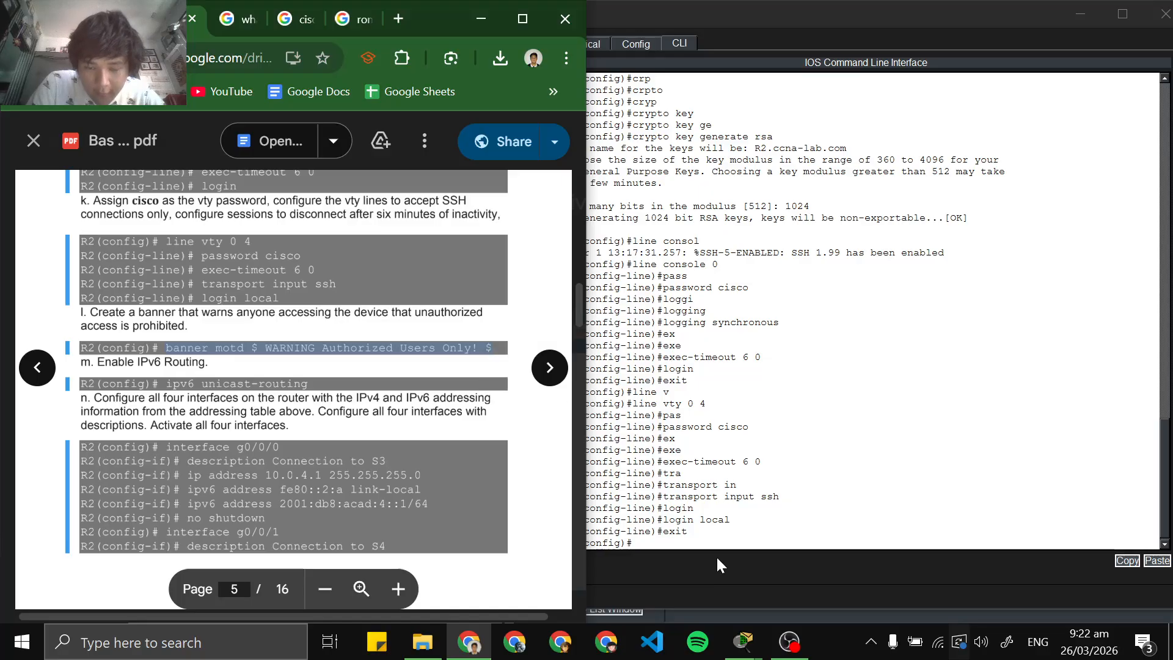
pyautogui.click(719, 565)
pyautogui.rightClick(713, 546)
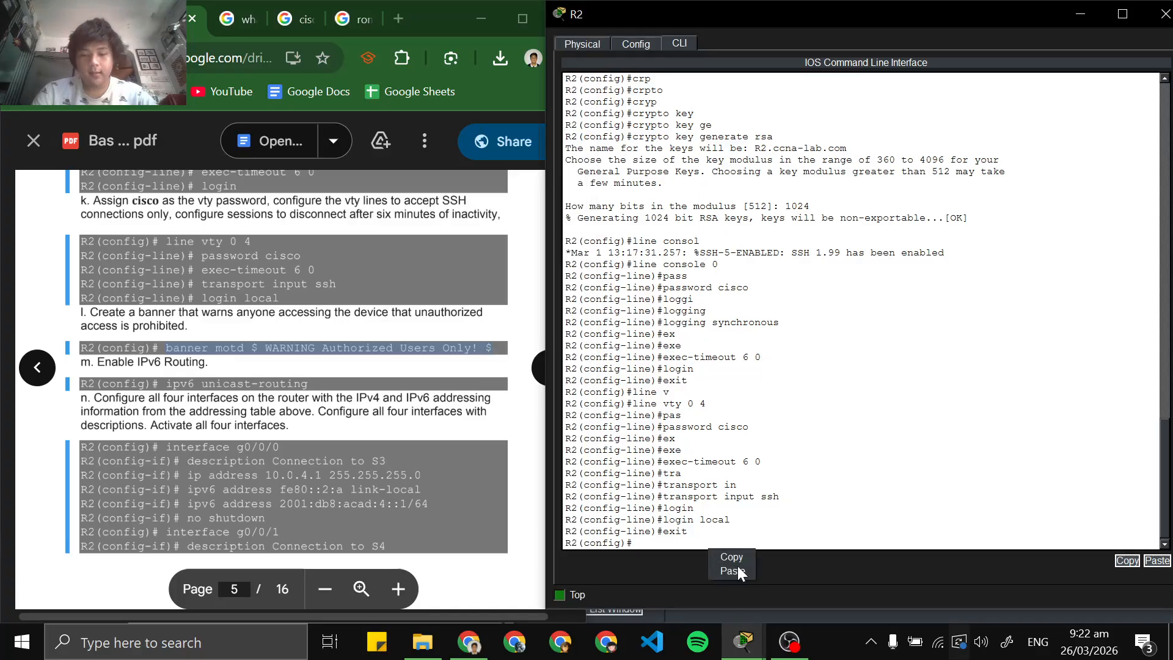
pyautogui.click(739, 570)
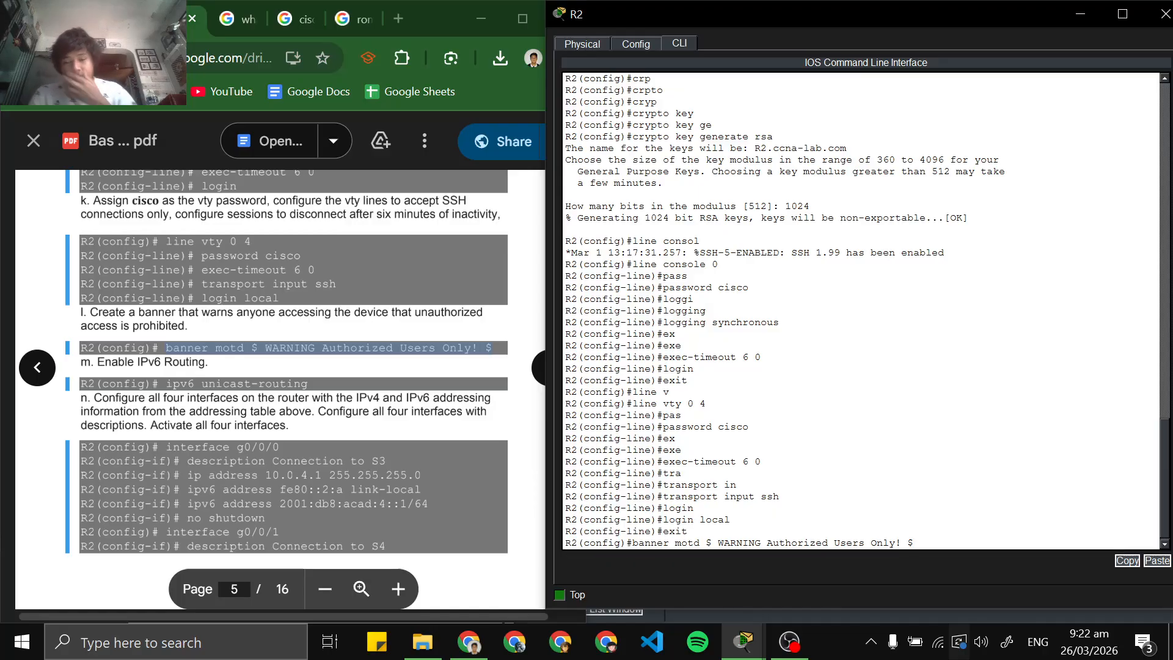
pyautogui.press('Return')
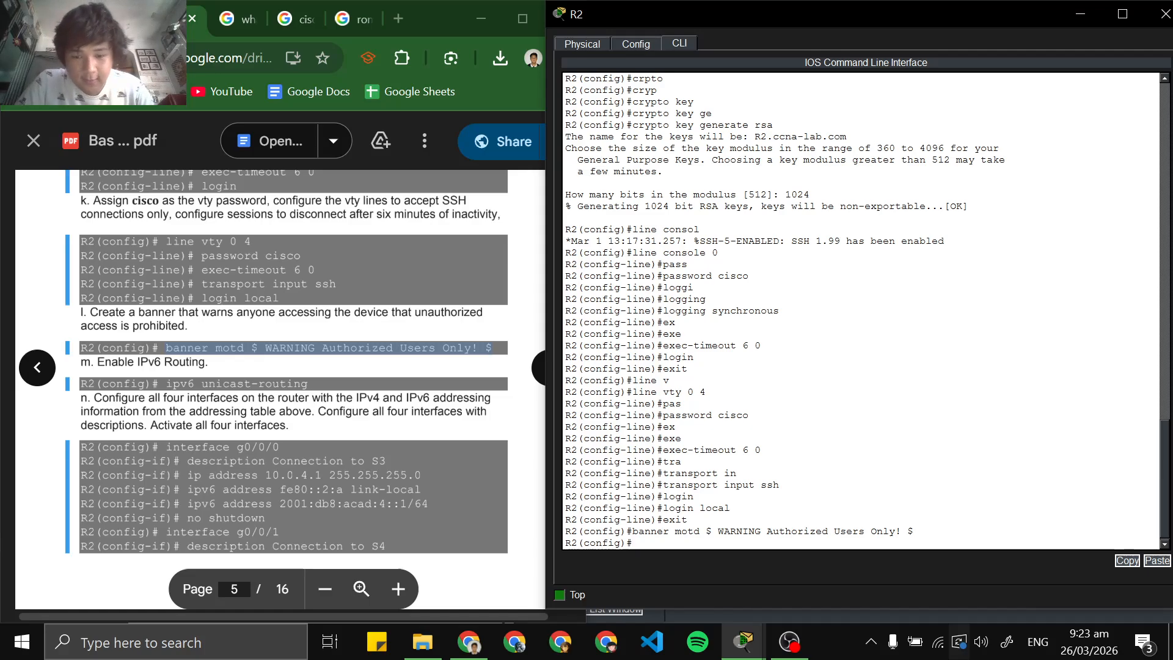
# Enable IPv6 routing on R2 with the ipv6 unicast-routing command
pyautogui.scroll(-3, 280, 367)
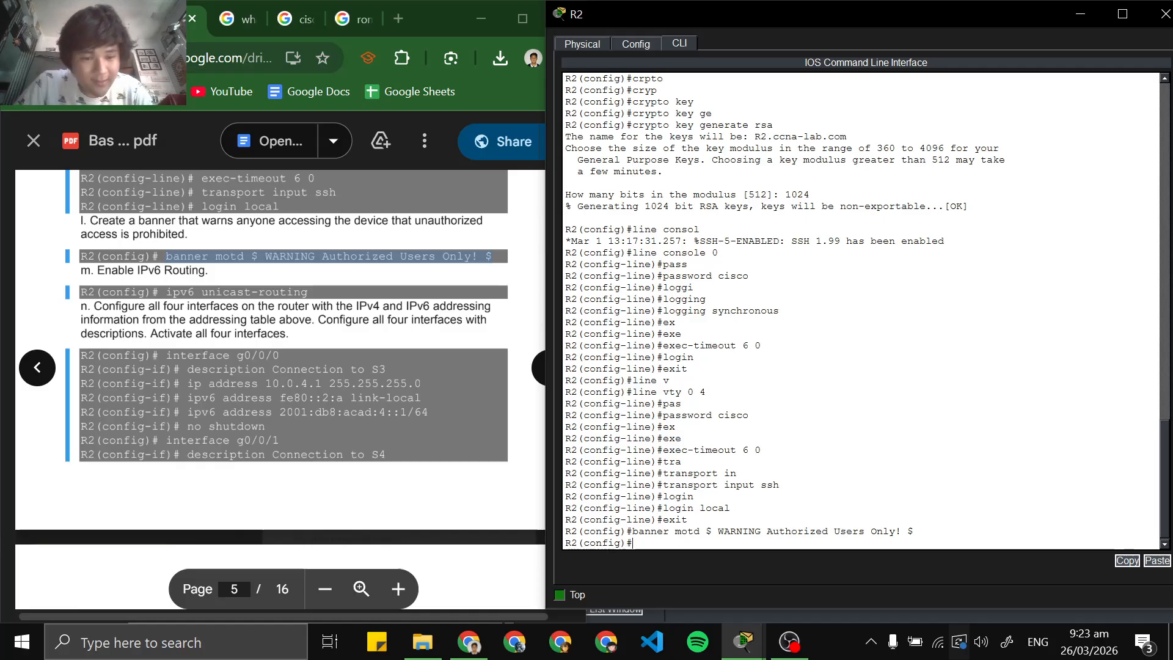
pyautogui.write('ipv')
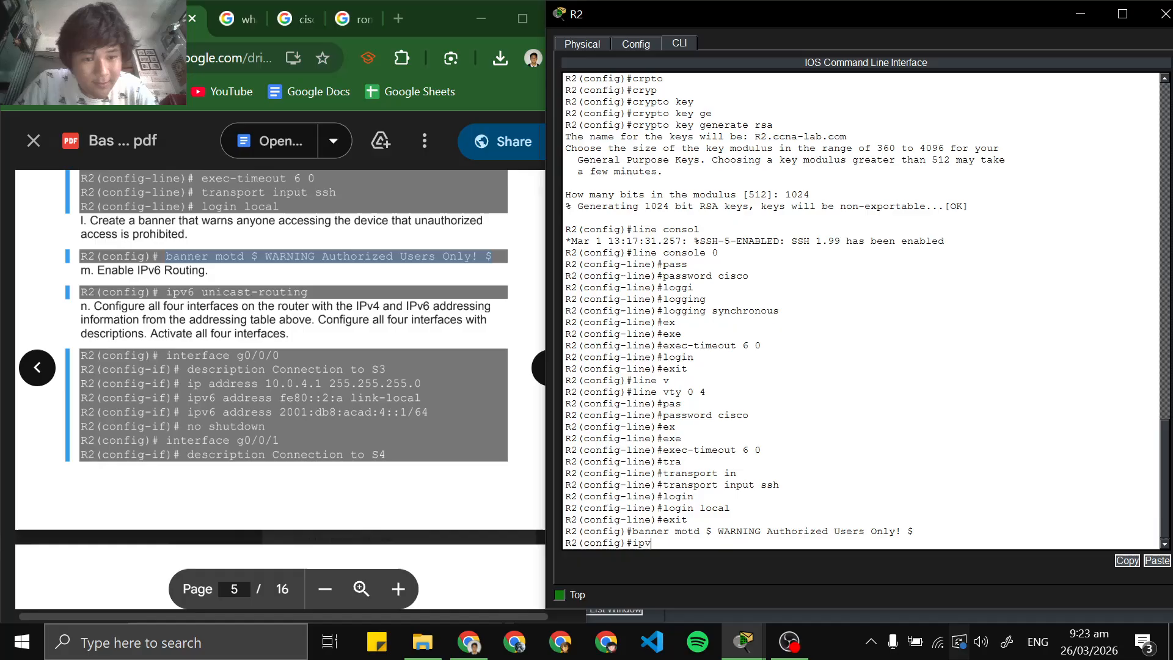
pyautogui.write('y')
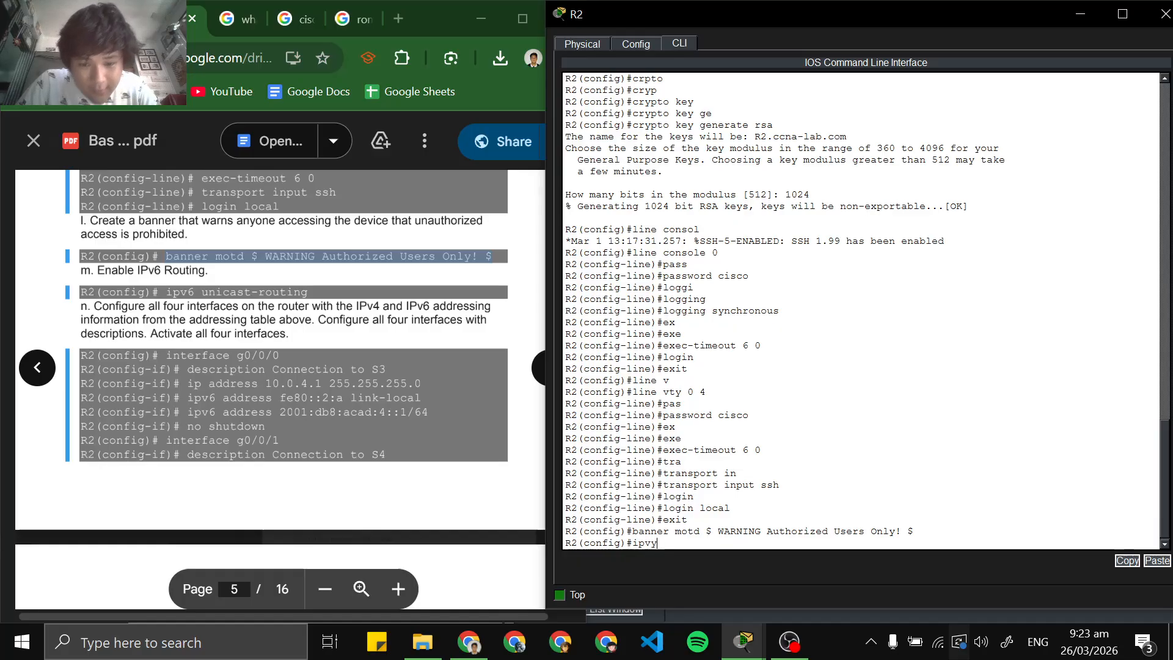
pyautogui.press('BackSpace')
pyautogui.press('BackSpace')
pyautogui.press('BackSpace')
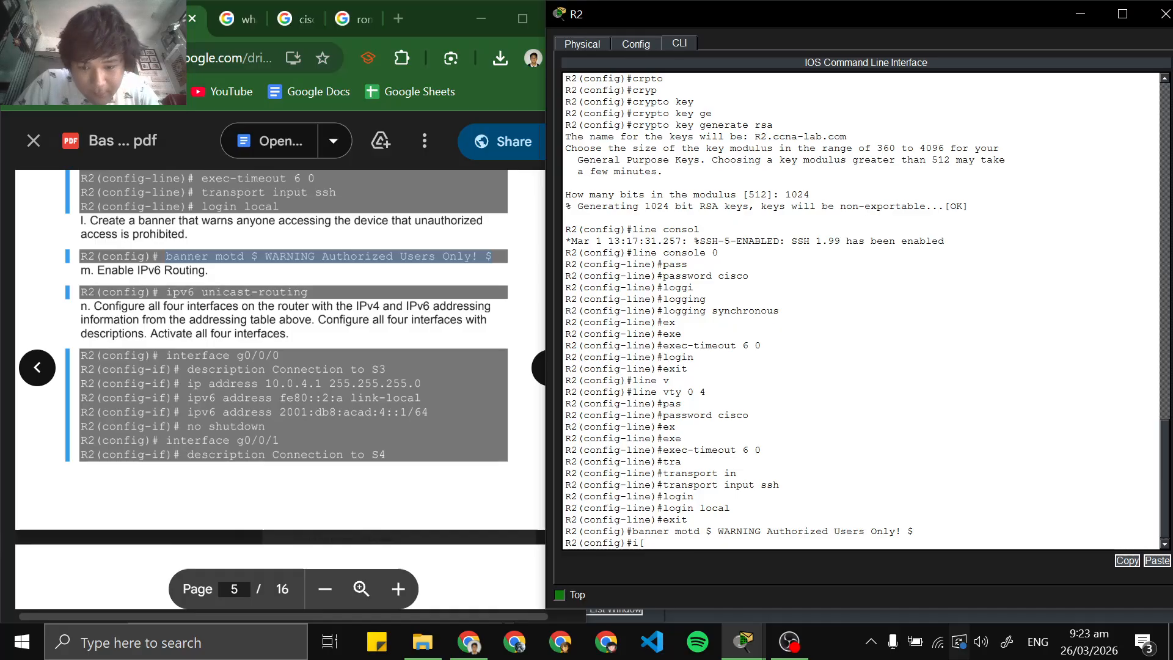
pyautogui.write('pv')
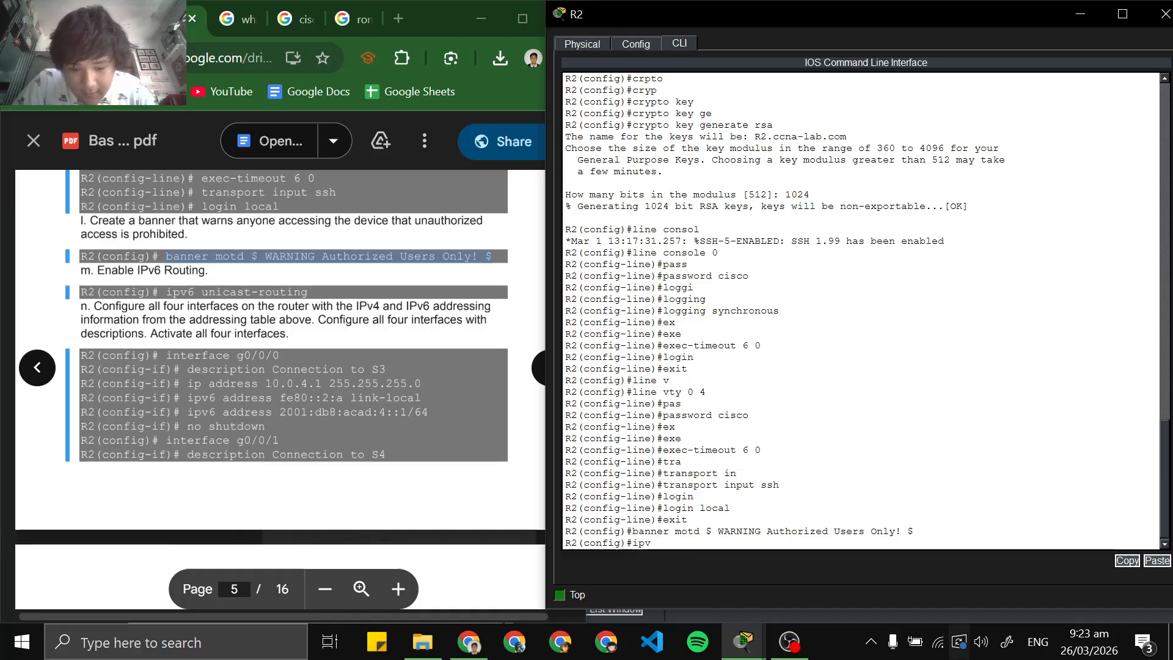
pyautogui.write('6')
pyautogui.press('Tab')
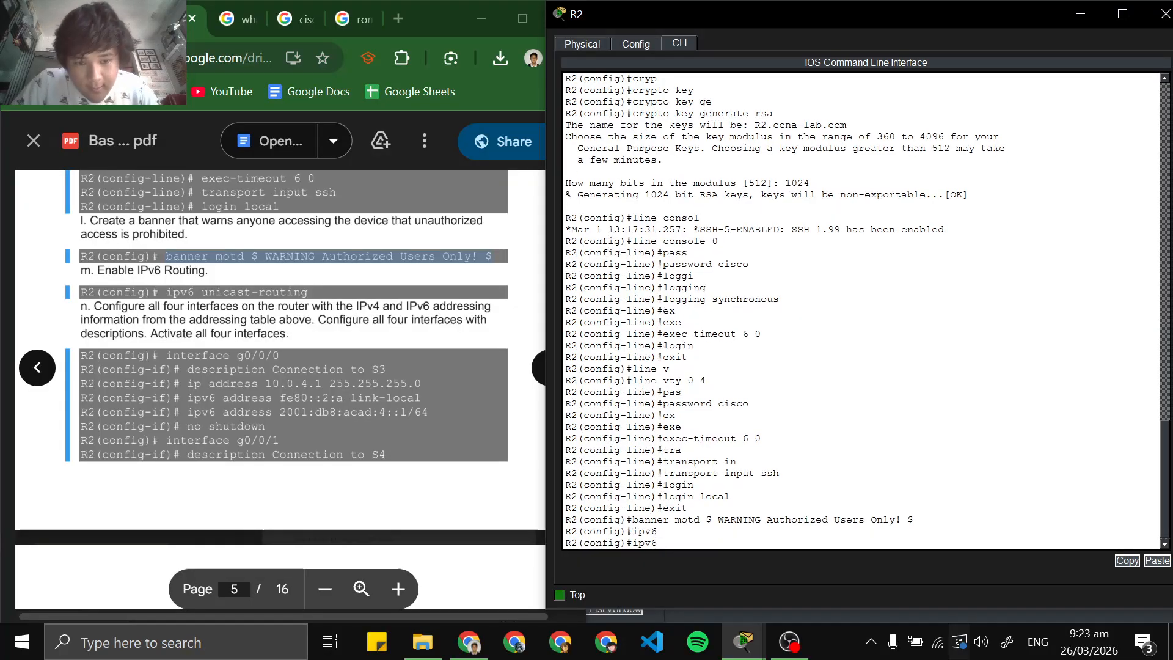
pyautogui.write('un')
pyautogui.press('Tab')
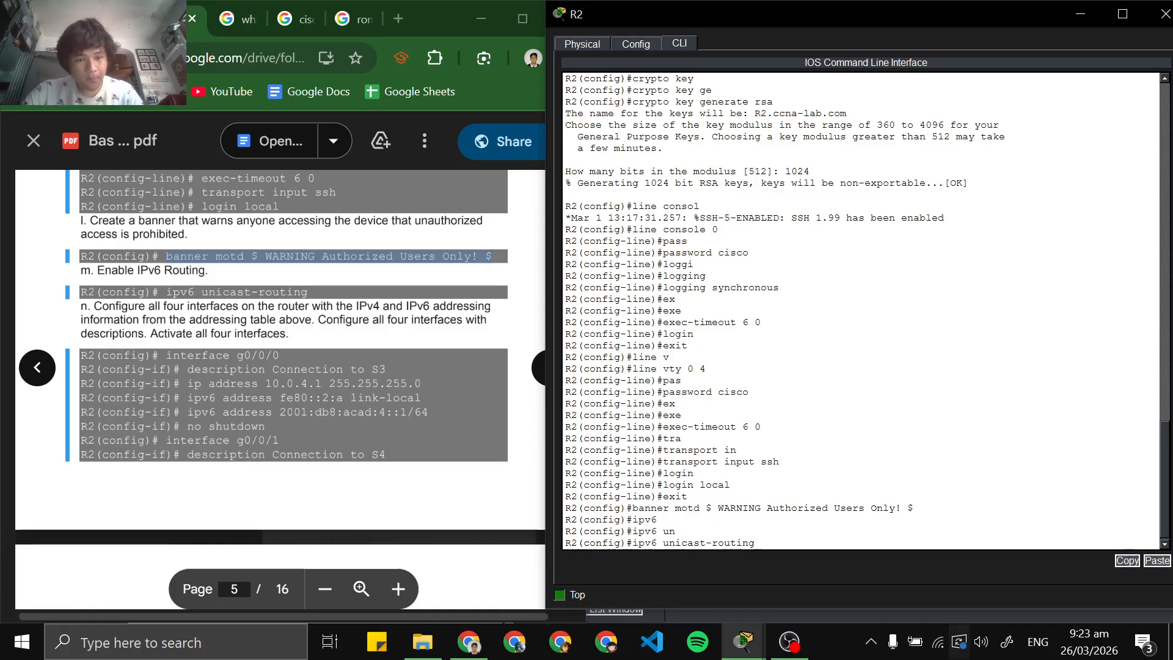
pyautogui.press('Return')
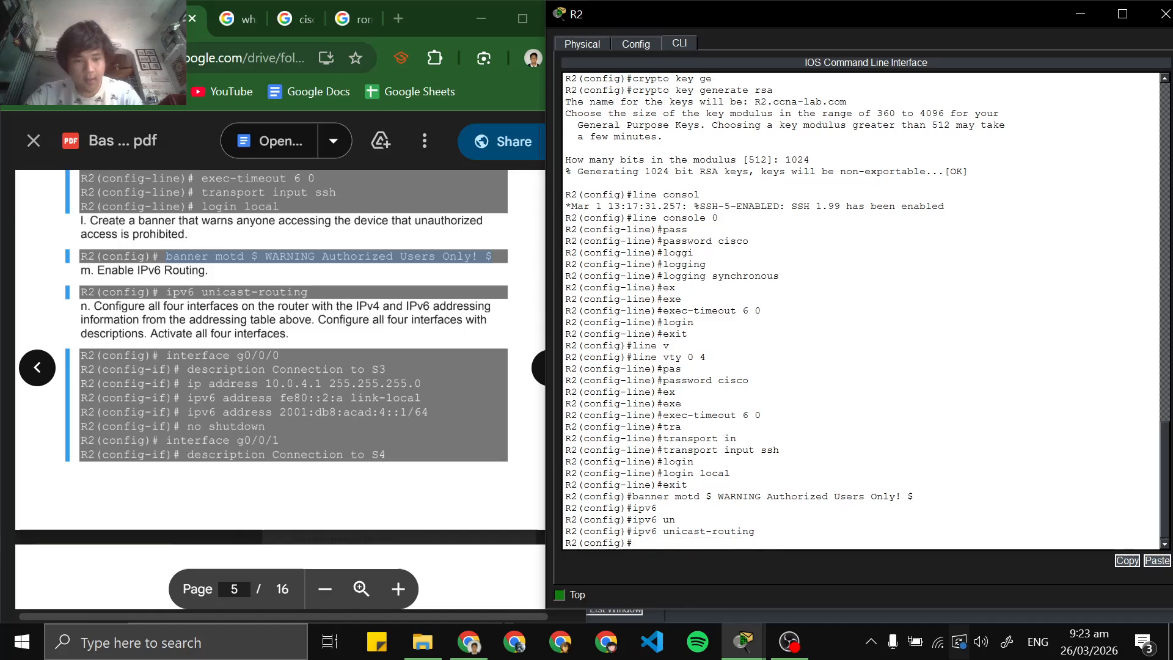
# Examine R2's interface links and addressing in the network topology, then return to R2's CLI
pyautogui.scroll(-2, 279, 367)
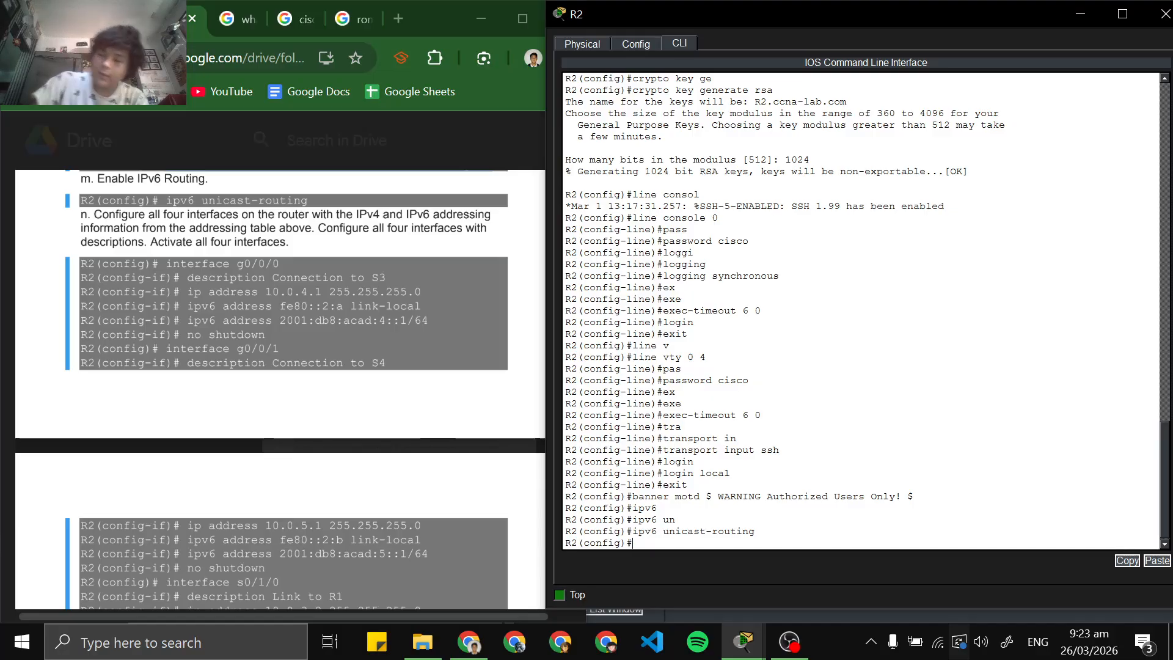
pyautogui.click(744, 642)
pyautogui.moveTo(565, 551)
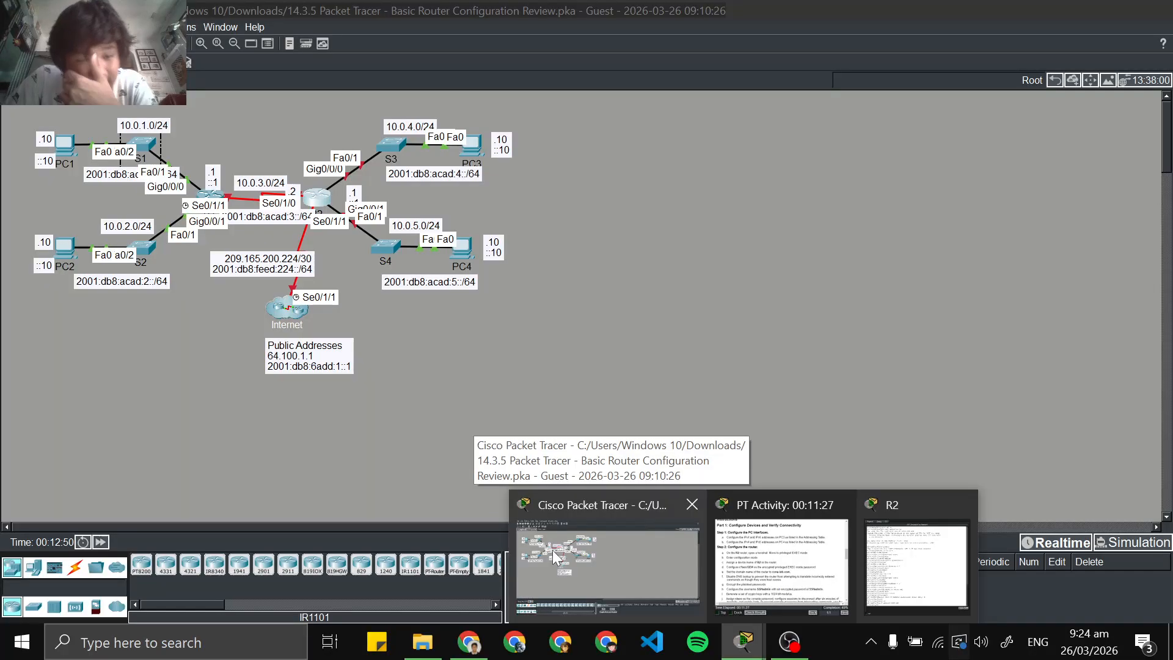
pyautogui.click(556, 556)
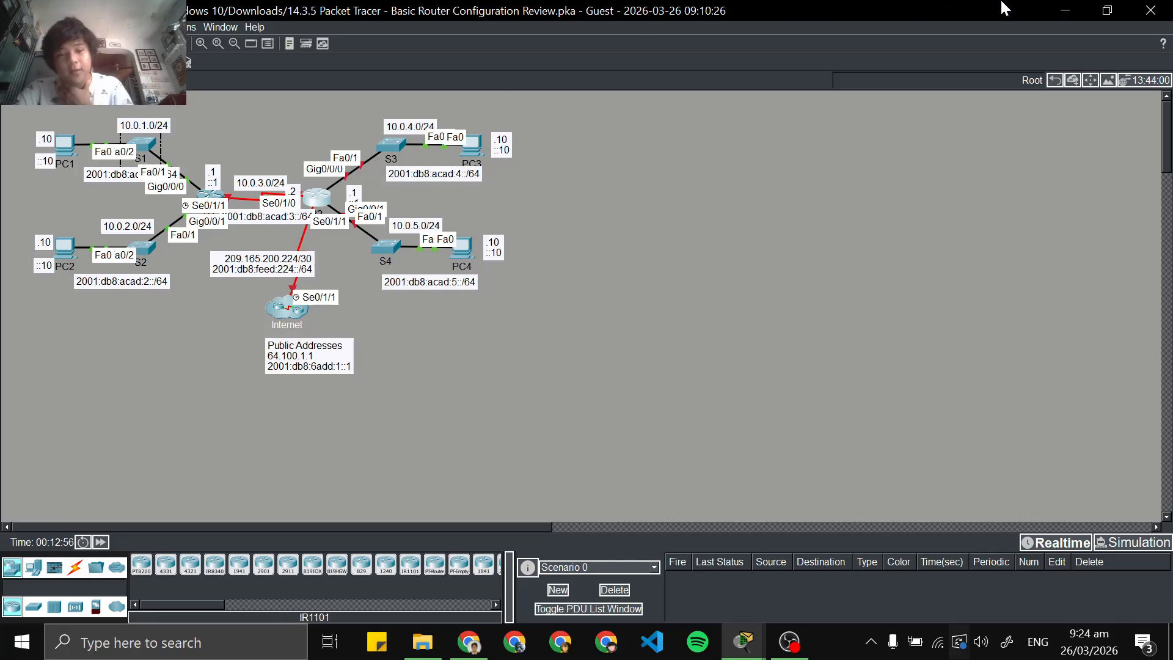
pyautogui.click(1064, 10)
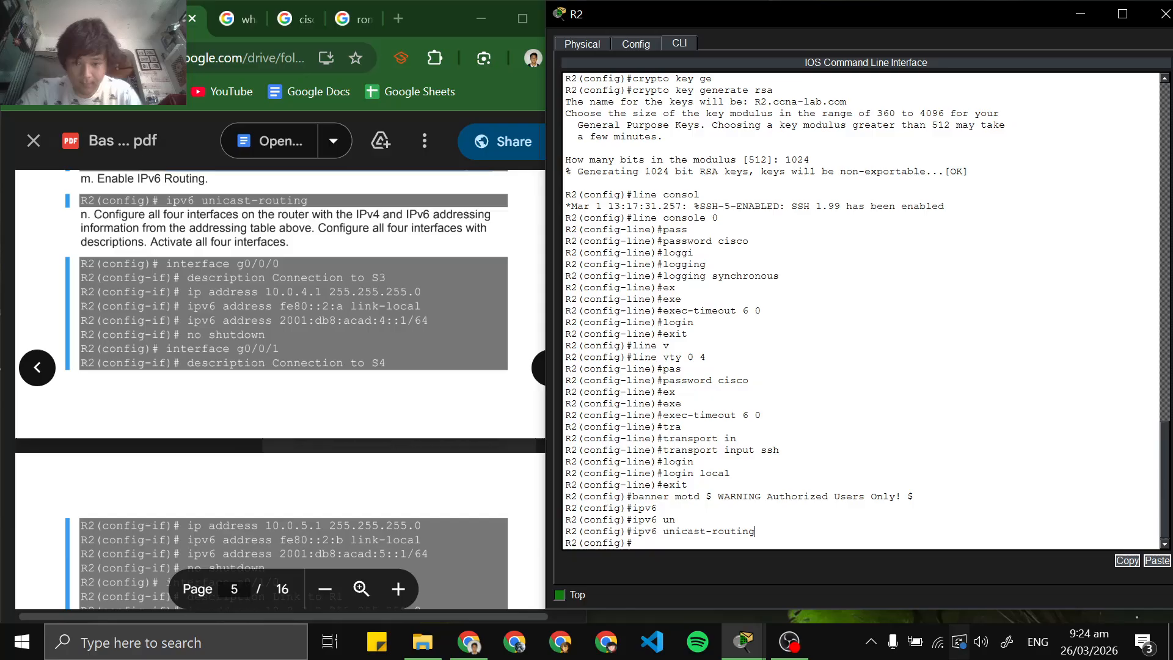
# Enter interface configuration mode for g0/0/0 on R2
pyautogui.press('Return')
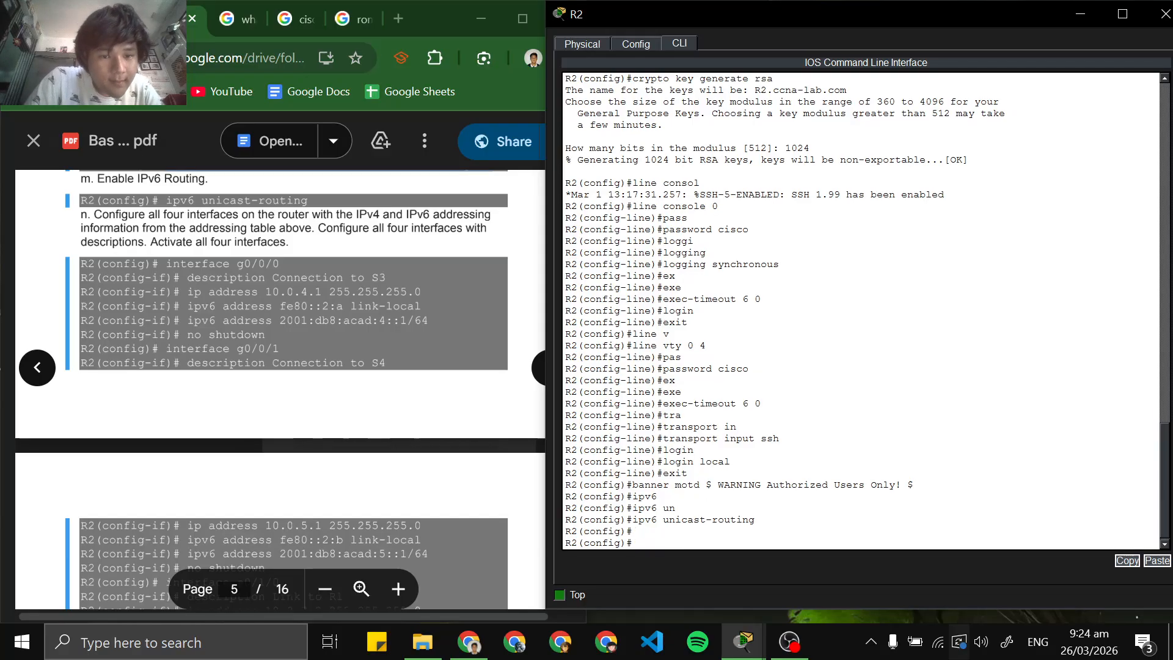
pyautogui.write('int')
pyautogui.press('Tab')
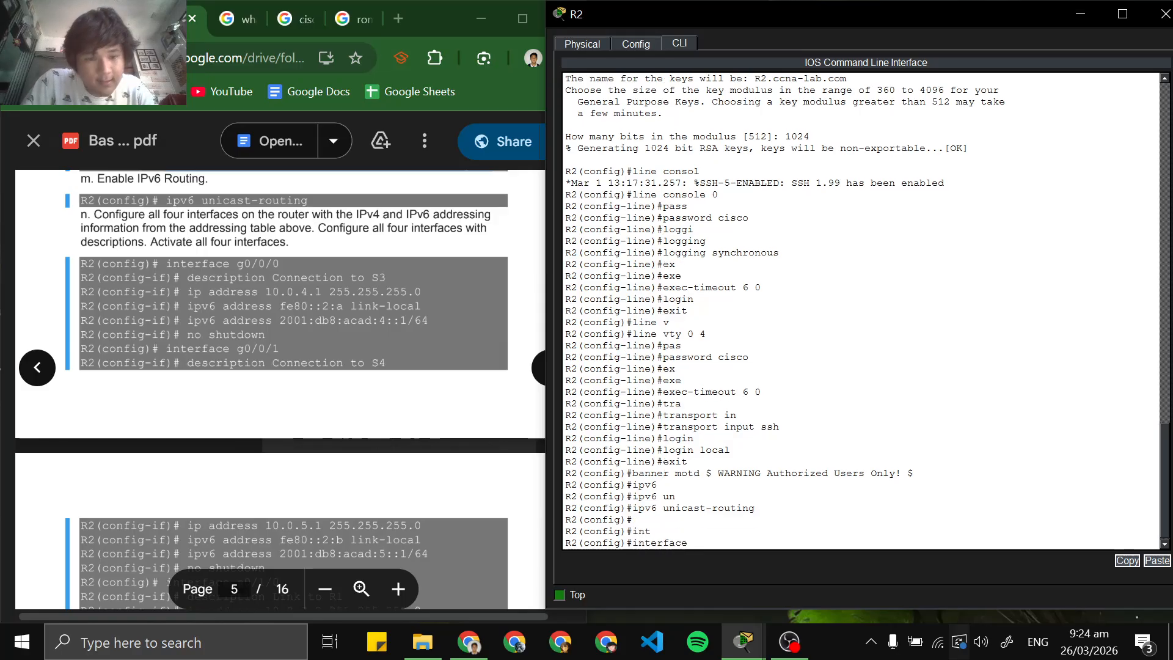
pyautogui.write('g')
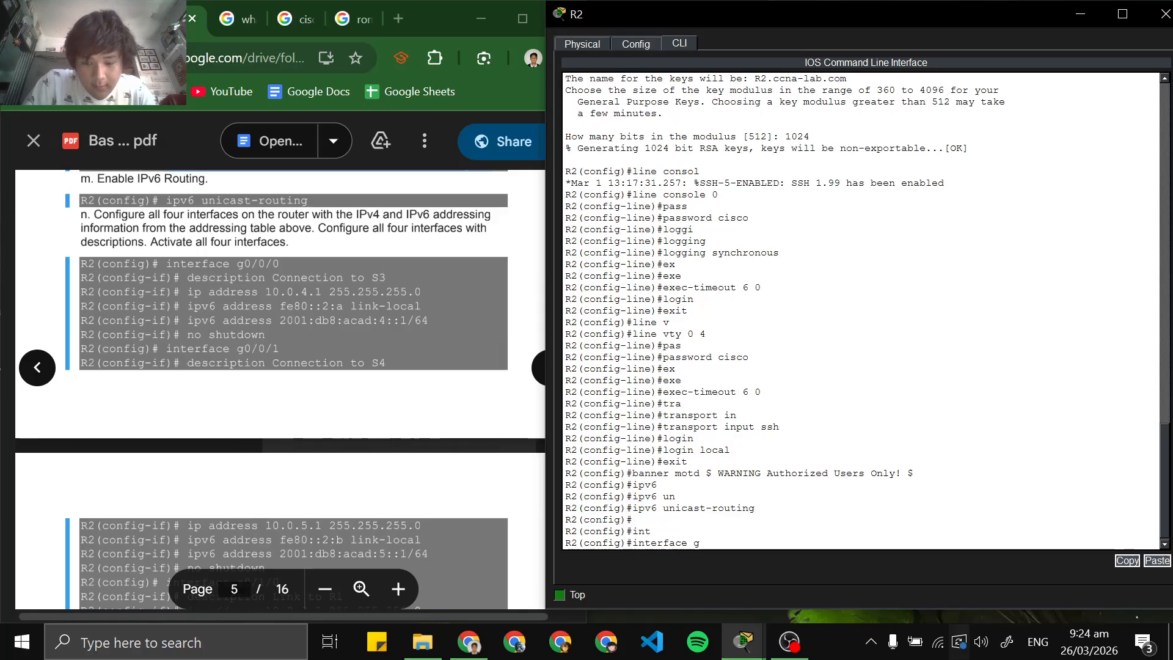
pyautogui.write('0')
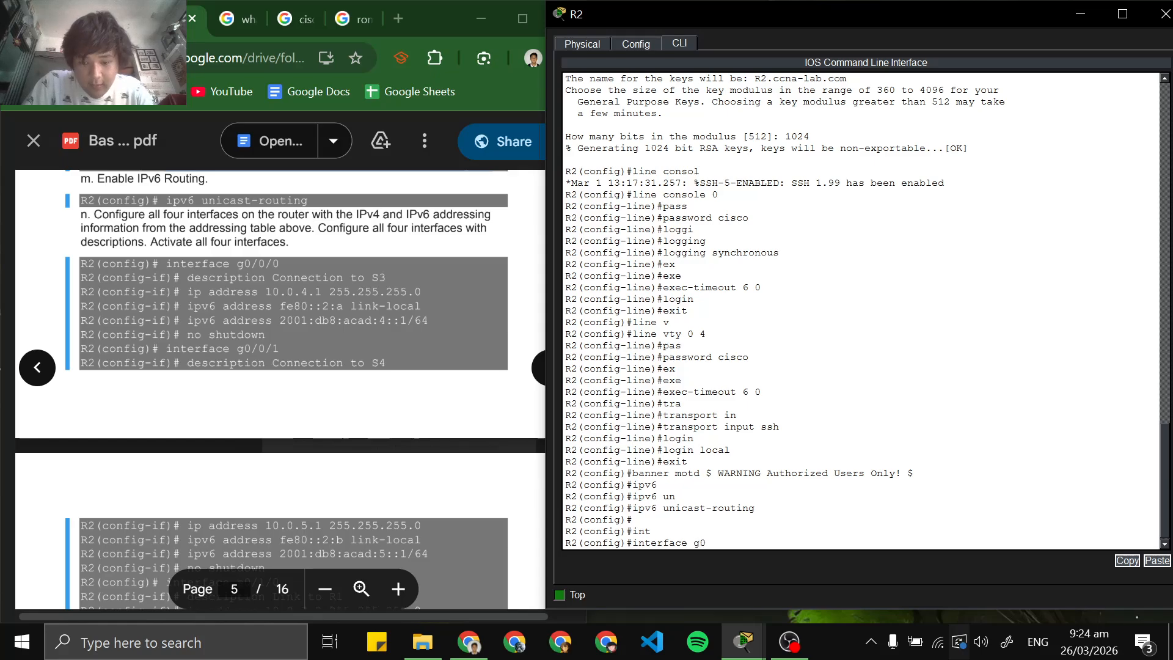
pyautogui.write('/0/0')
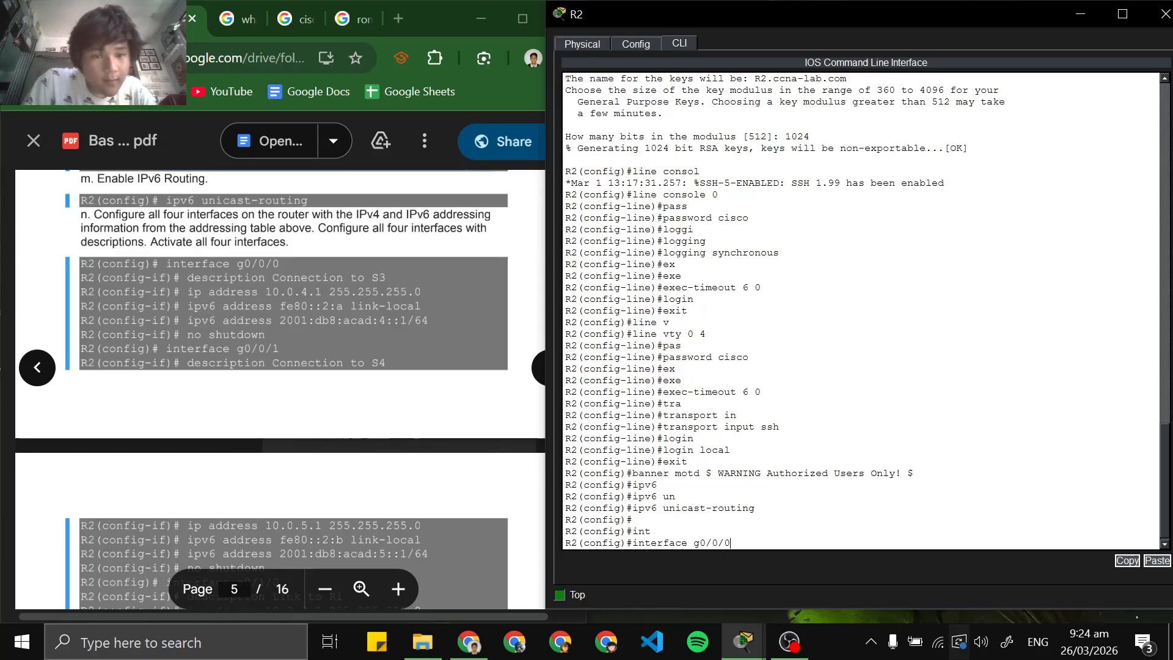
pyautogui.press('Return')
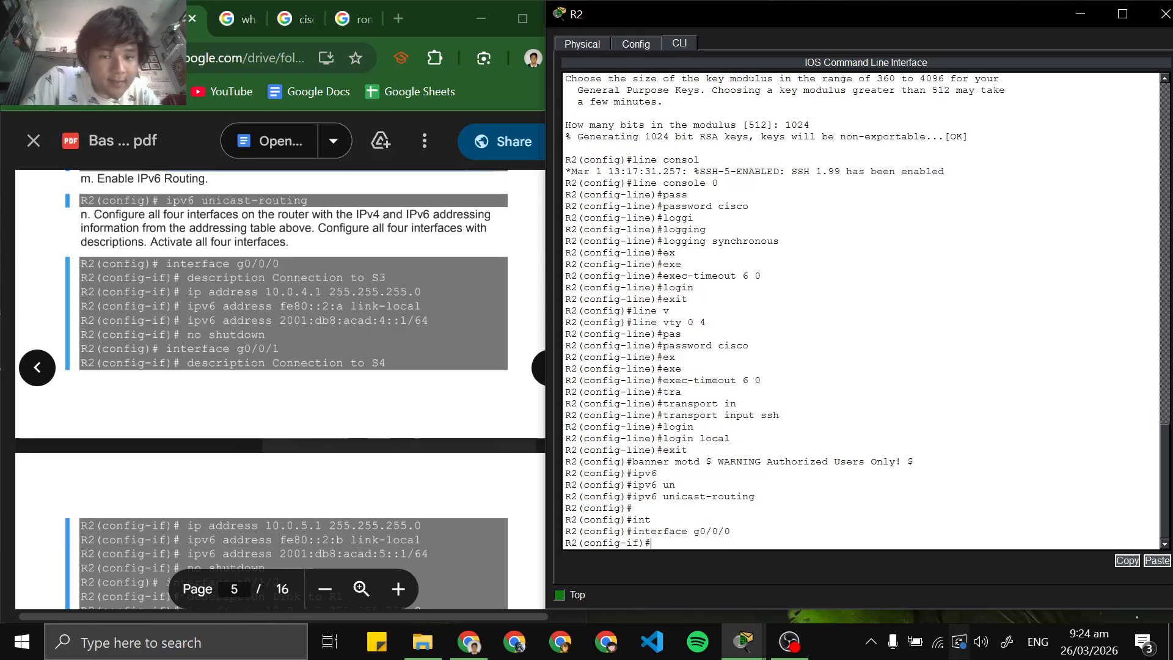
# Copy the command description Connection to S3 from the lab PDF and run it on R2's g0/0/0 interface
pyautogui.doubleClick(226, 278)
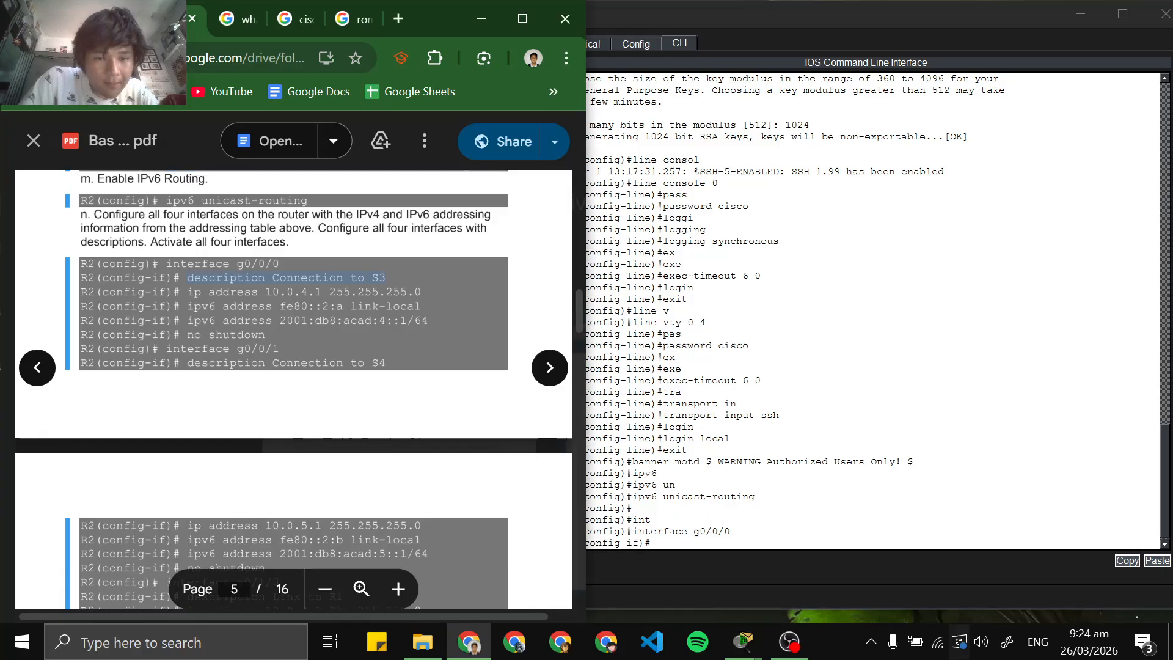
pyautogui.rightClick(381, 277)
pyautogui.click(400, 295)
pyautogui.click(751, 532)
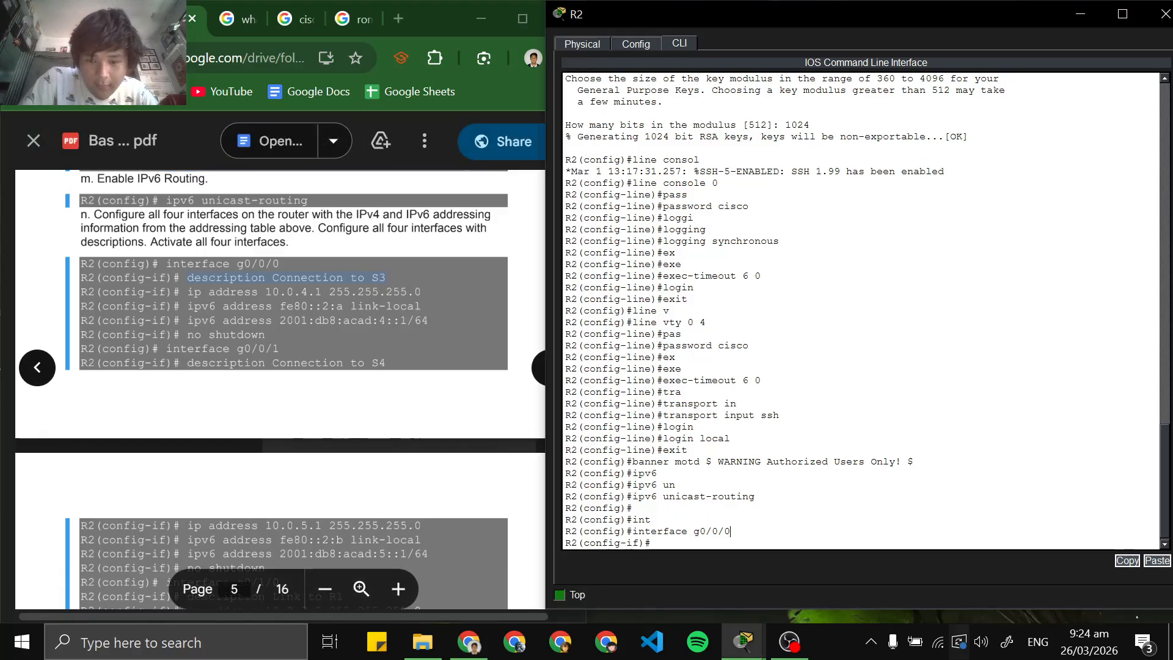
pyautogui.rightClick(724, 541)
pyautogui.click(733, 557)
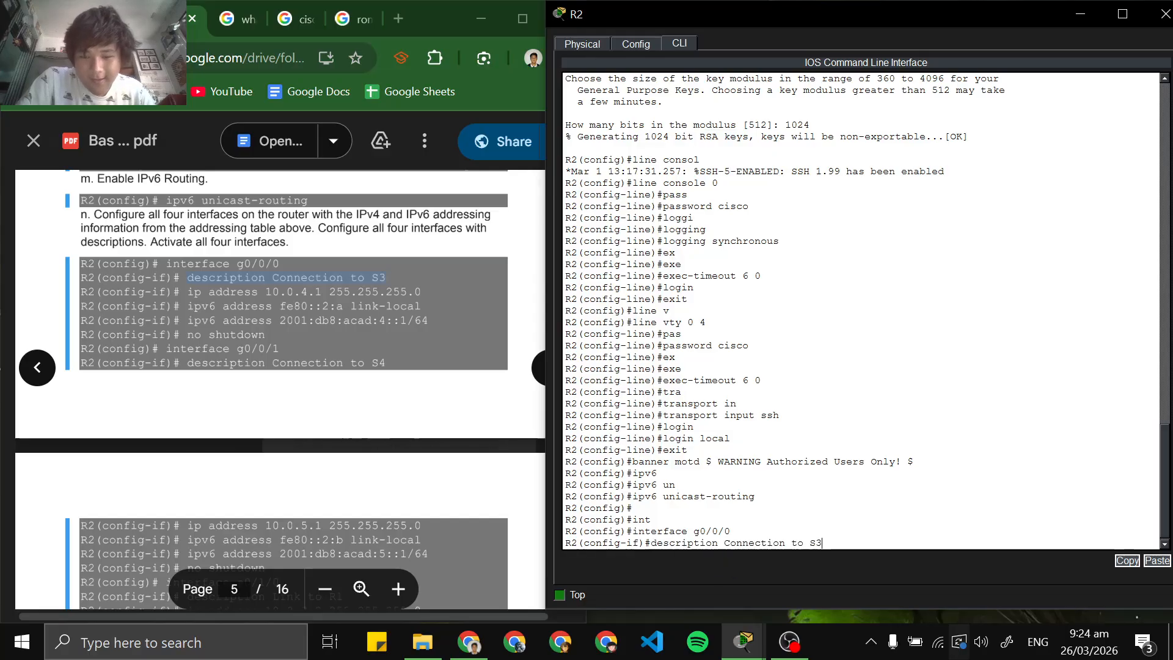
pyautogui.press('Return')
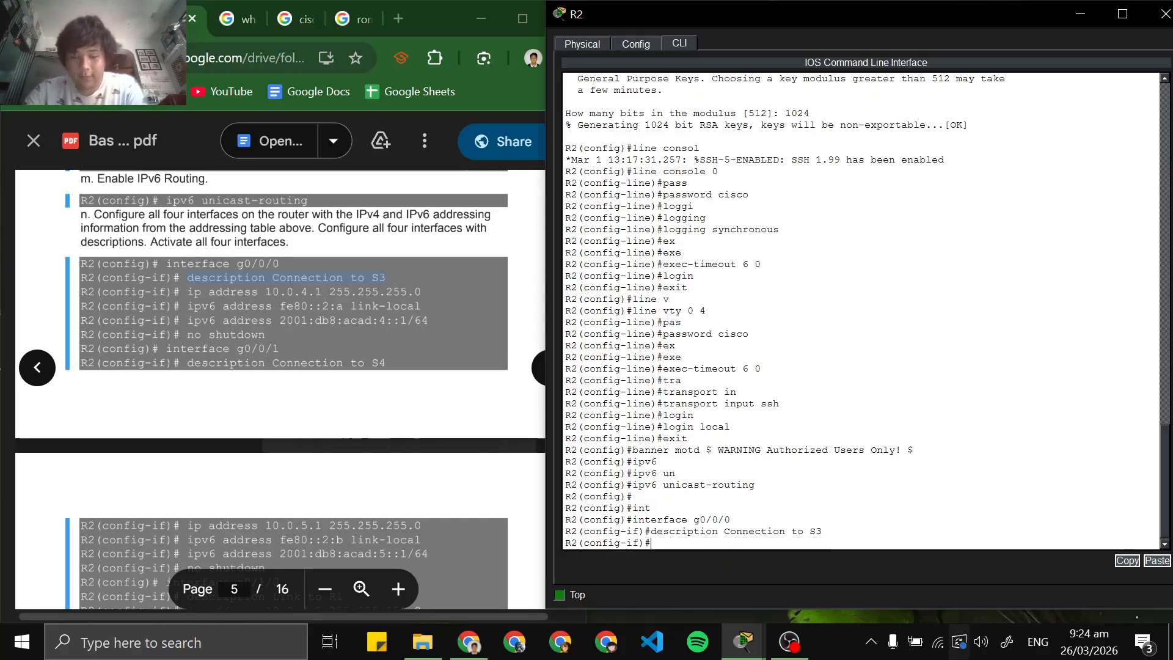
pyautogui.moveTo(823, 532); pyautogui.dragTo(816, 532)
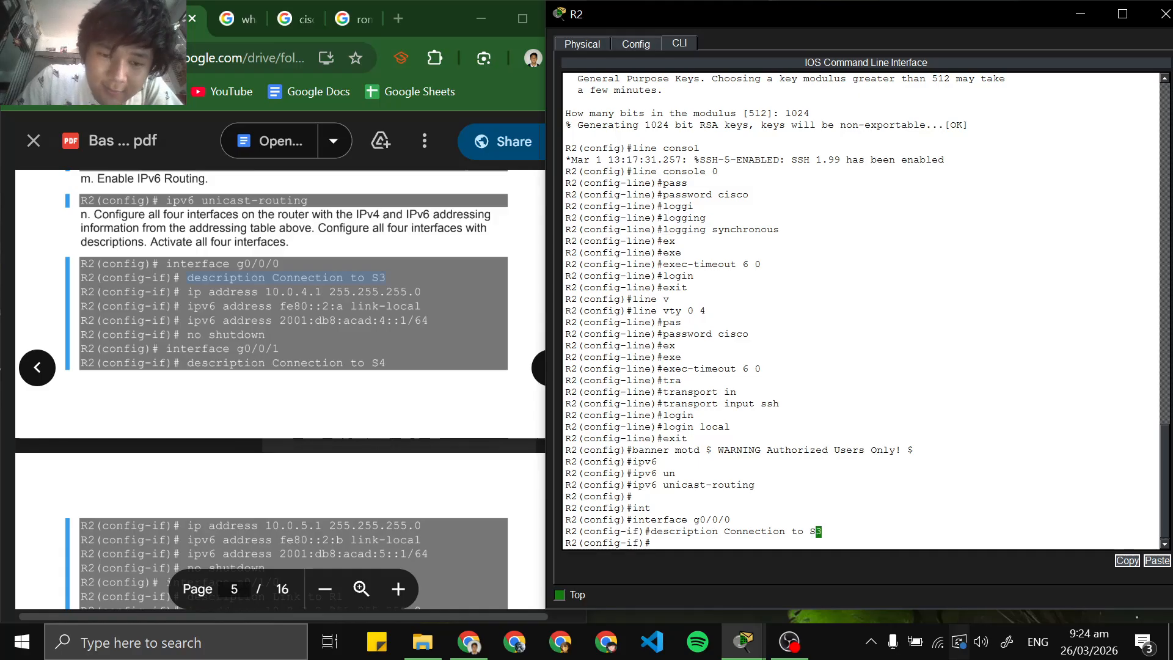
# Assign the IPv4 address 10.0.4.1 255.255.255.0 to g0/0/0, copying the command from the lab PDF
pyautogui.moveTo(265, 292); pyautogui.dragTo(421, 292)
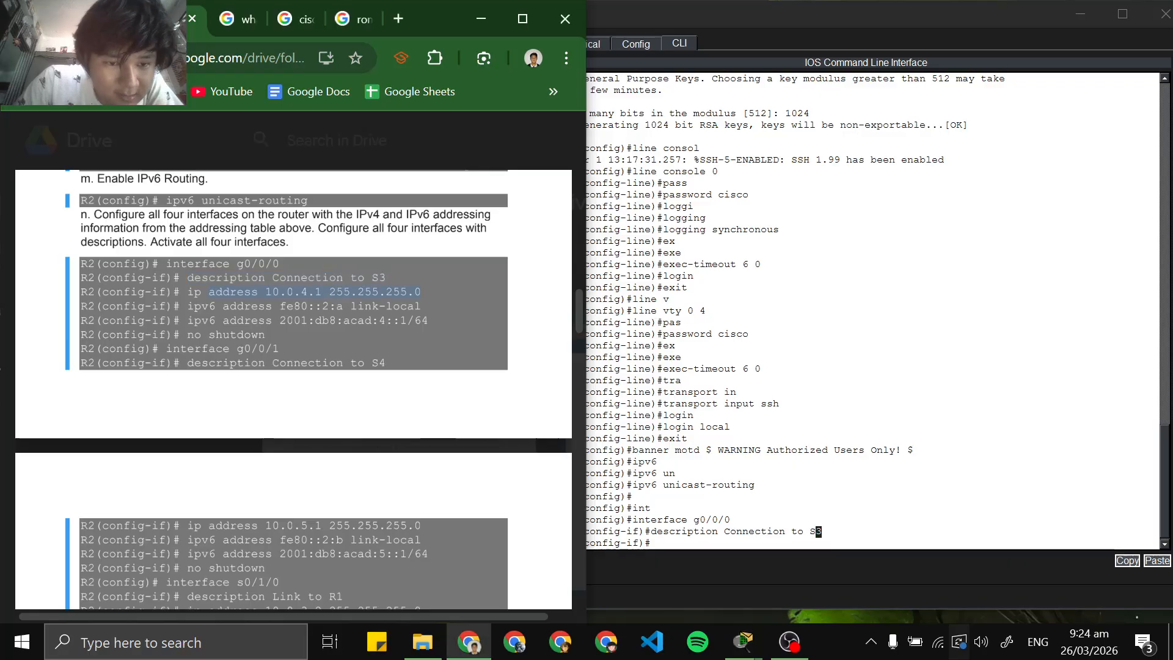
pyautogui.click(813, 550)
pyautogui.hotkey('ctrl', 'v')
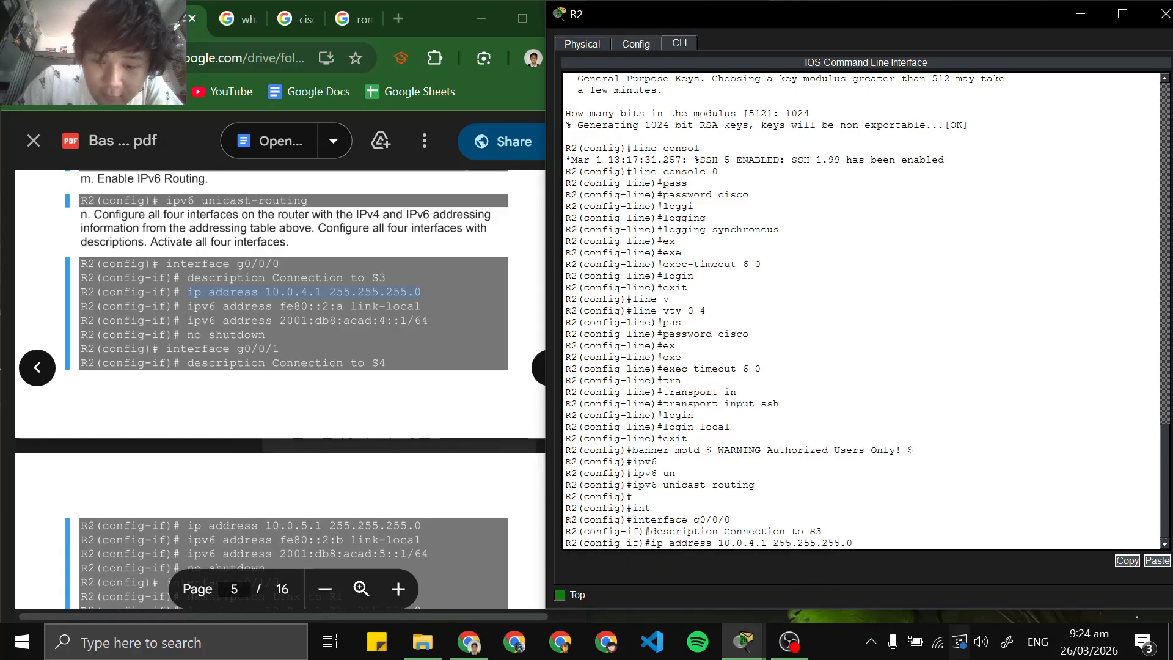
pyautogui.press('Return')
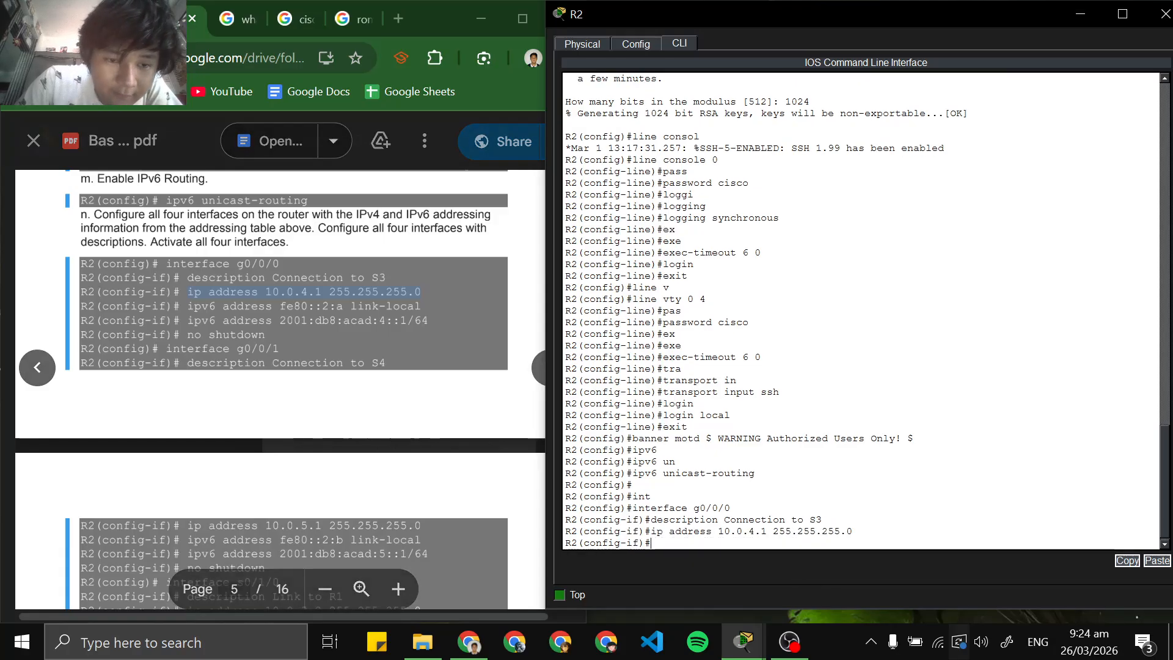
# Copy ipv6 address fe80::2:a link-local from the lab PDF and run it on g0/0/0
pyautogui.moveTo(187, 307); pyautogui.dragTo(421, 306)
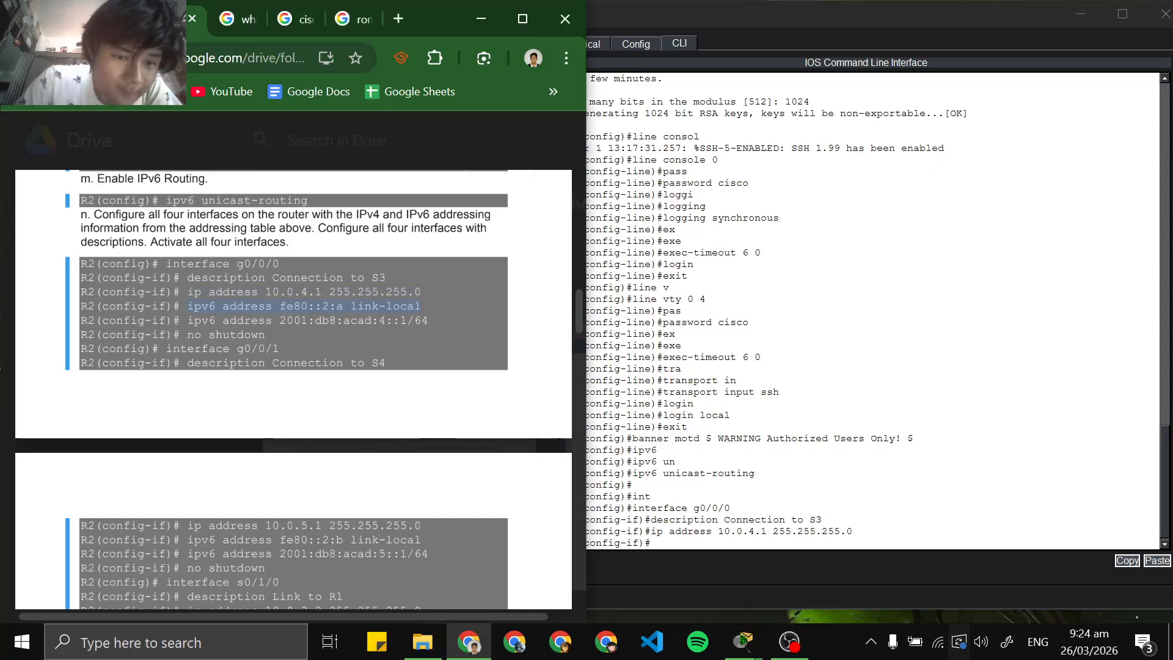
pyautogui.rightClick(403, 310)
pyautogui.click(431, 333)
pyautogui.click(743, 641)
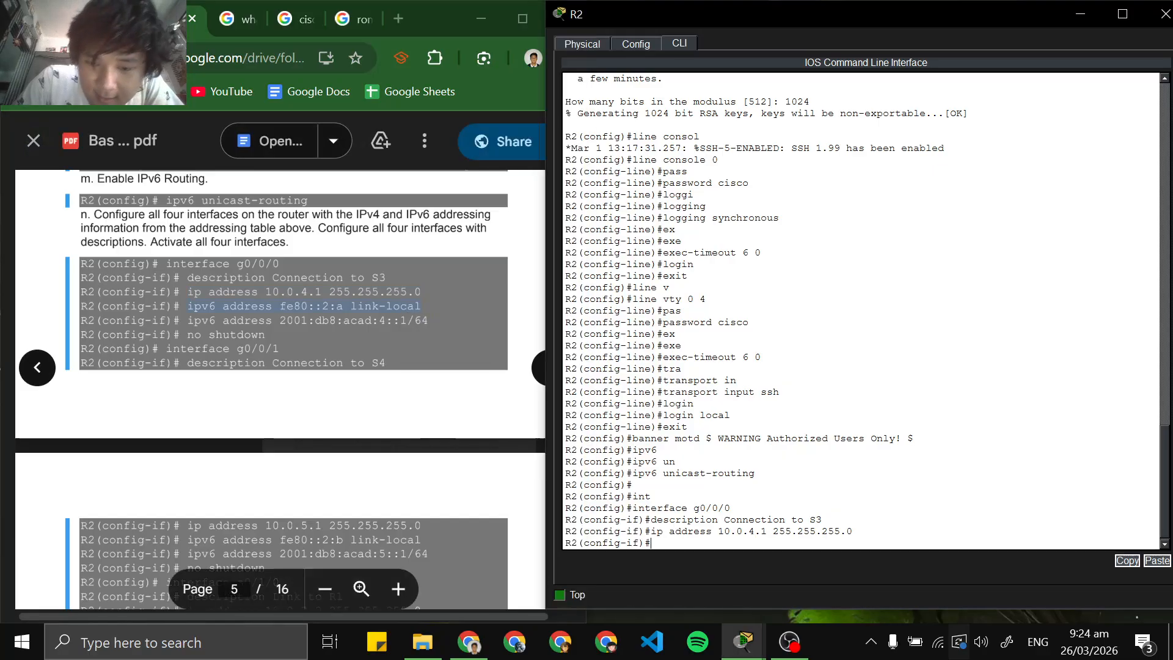
pyautogui.rightClick(726, 542)
pyautogui.click(740, 561)
pyautogui.press('Return')
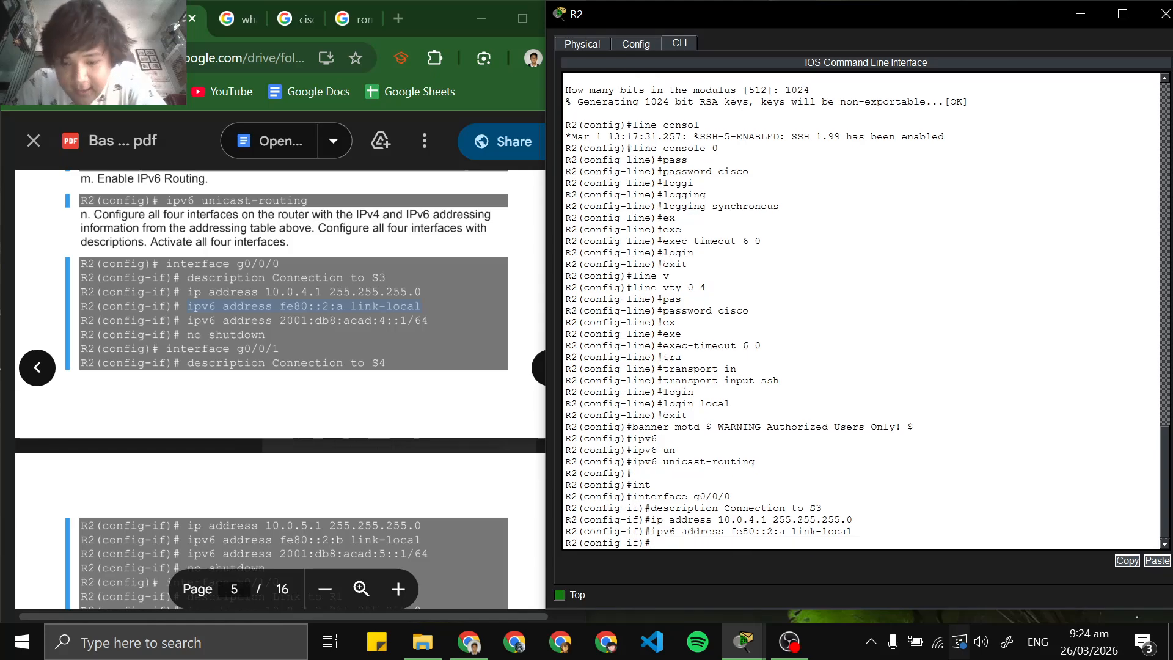
# Copy ipv6 address 2001:db8:acad:4::1/64 from the lab PDF and run it on g0/0/0
pyautogui.click(469, 642)
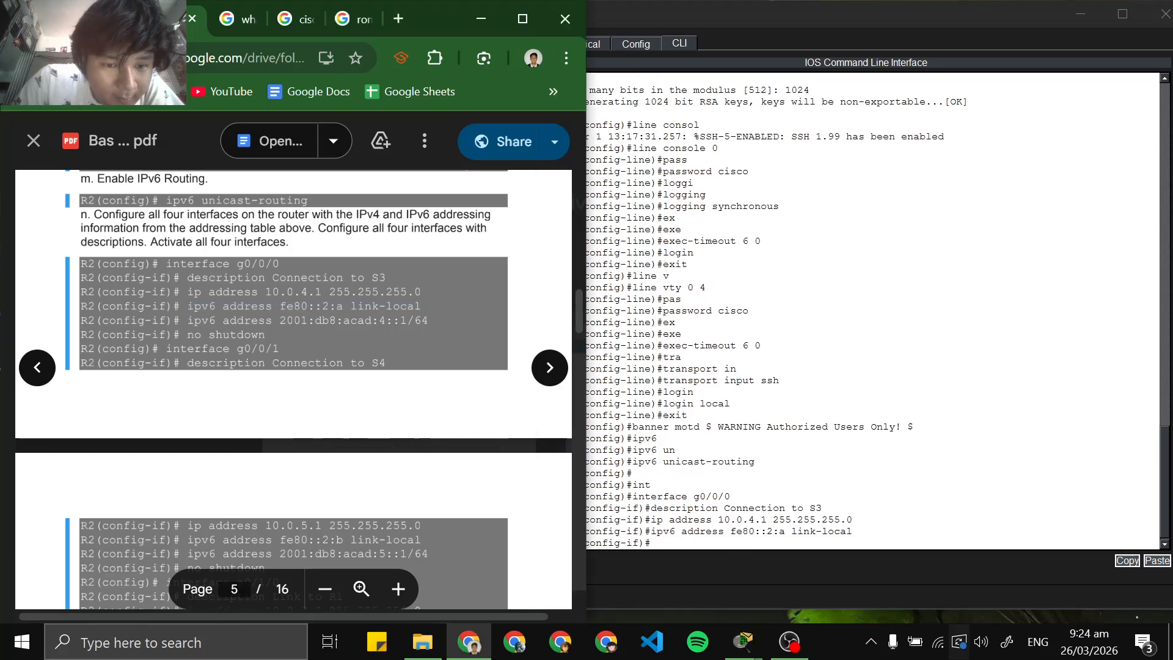
pyautogui.moveTo(187, 320); pyautogui.dragTo(427, 320)
pyautogui.rightClick(422, 321)
pyautogui.click(449, 343)
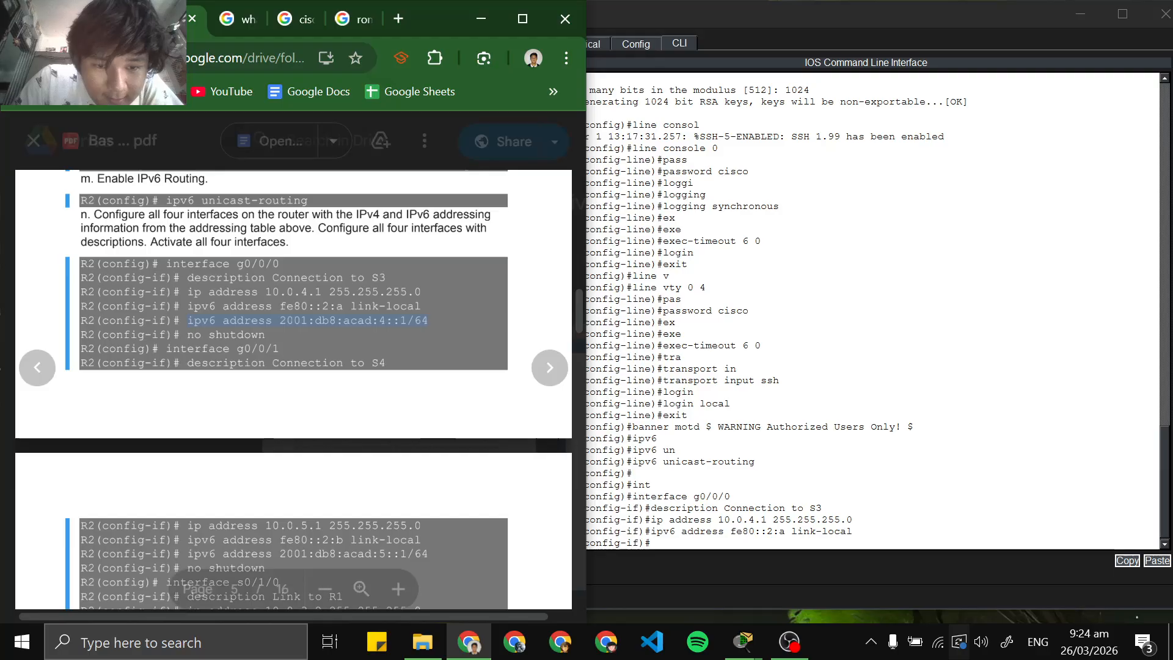
pyautogui.click(742, 641)
pyautogui.rightClick(728, 543)
pyautogui.click(746, 564)
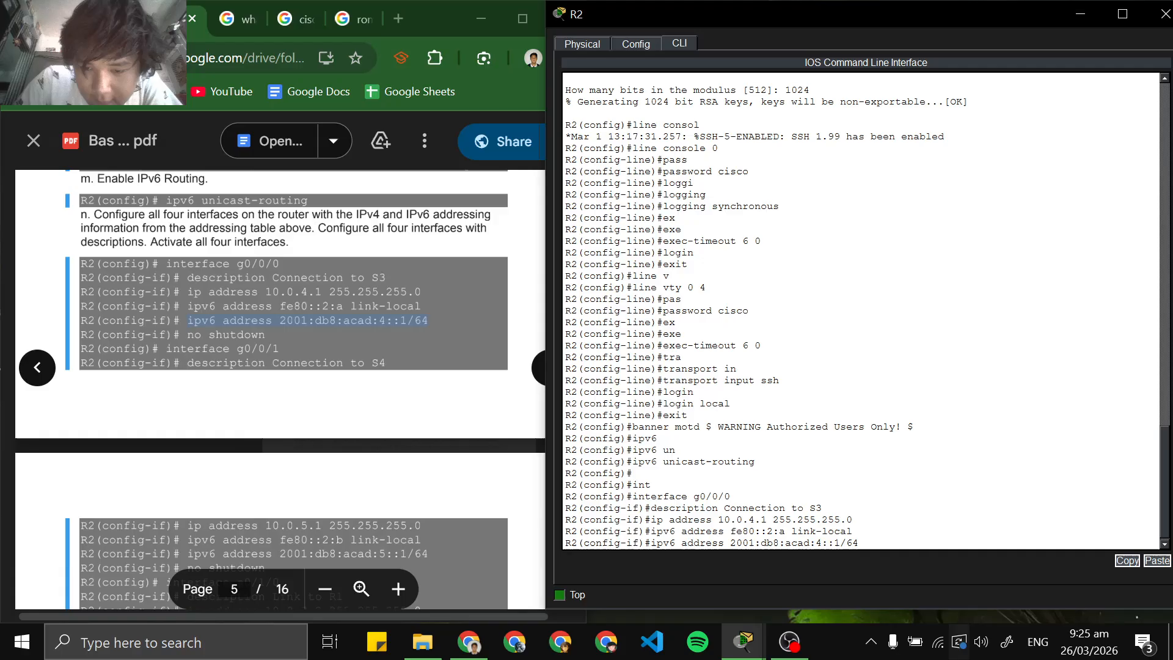
pyautogui.press('Return')
pyautogui.moveTo(730, 520); pyautogui.dragTo(853, 519)
pyautogui.click(859, 531)
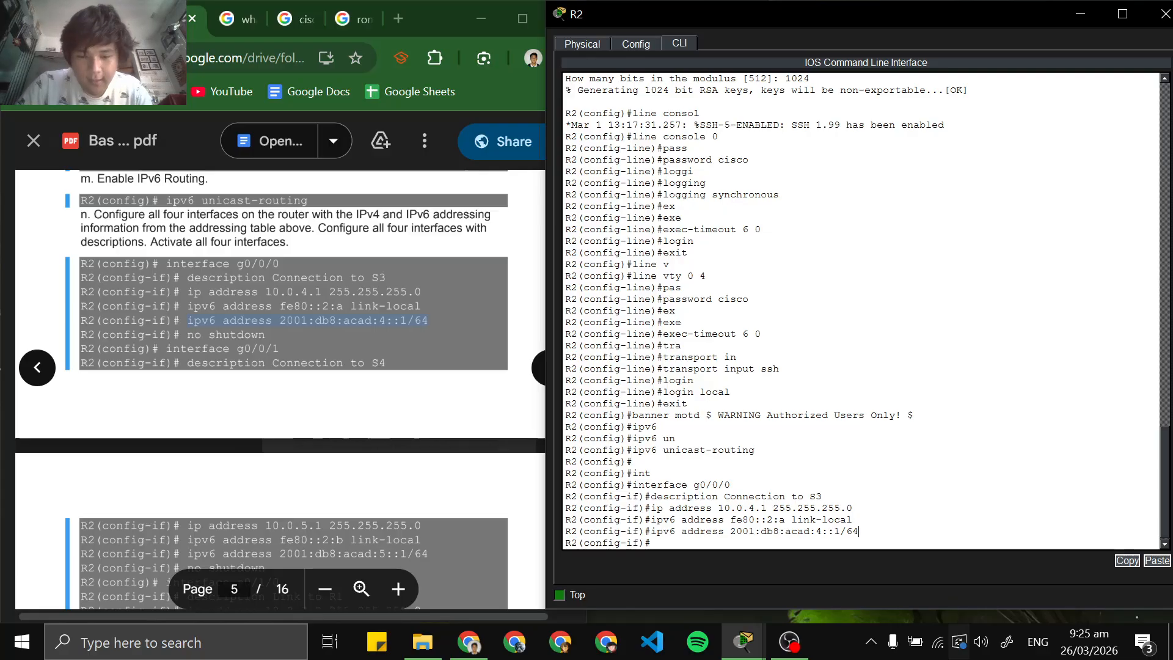
pyautogui.press('Return')
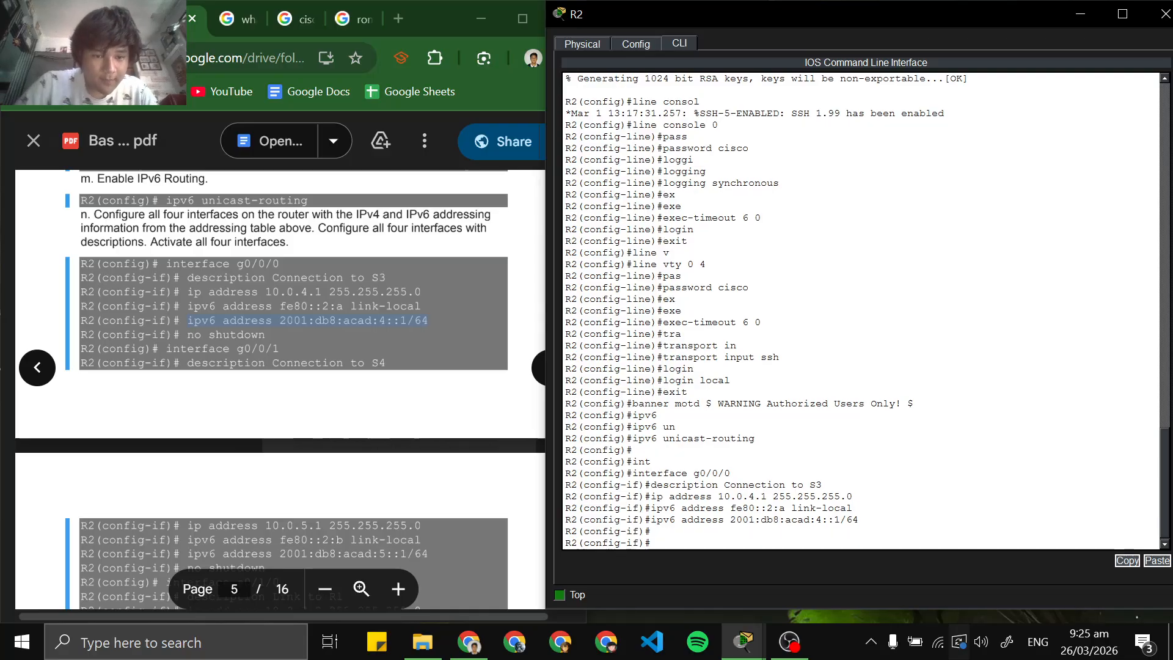
# Activate g0/0/0 with no shutdown and exit to global configuration mode
pyautogui.write('no shot')
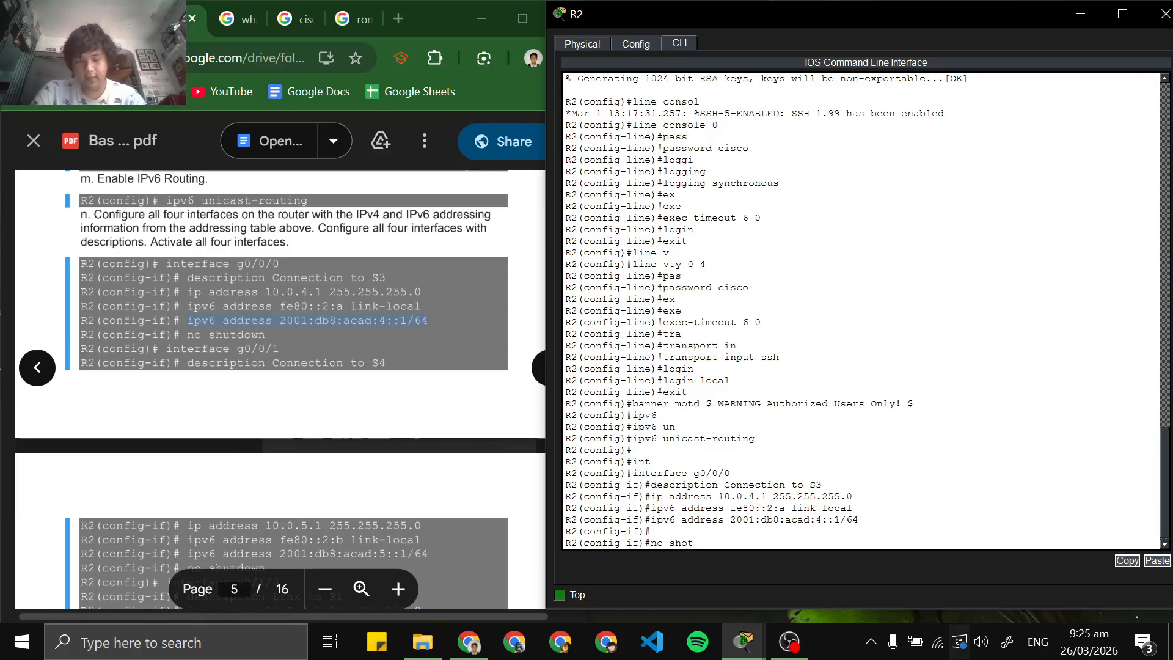
pyautogui.write('down')
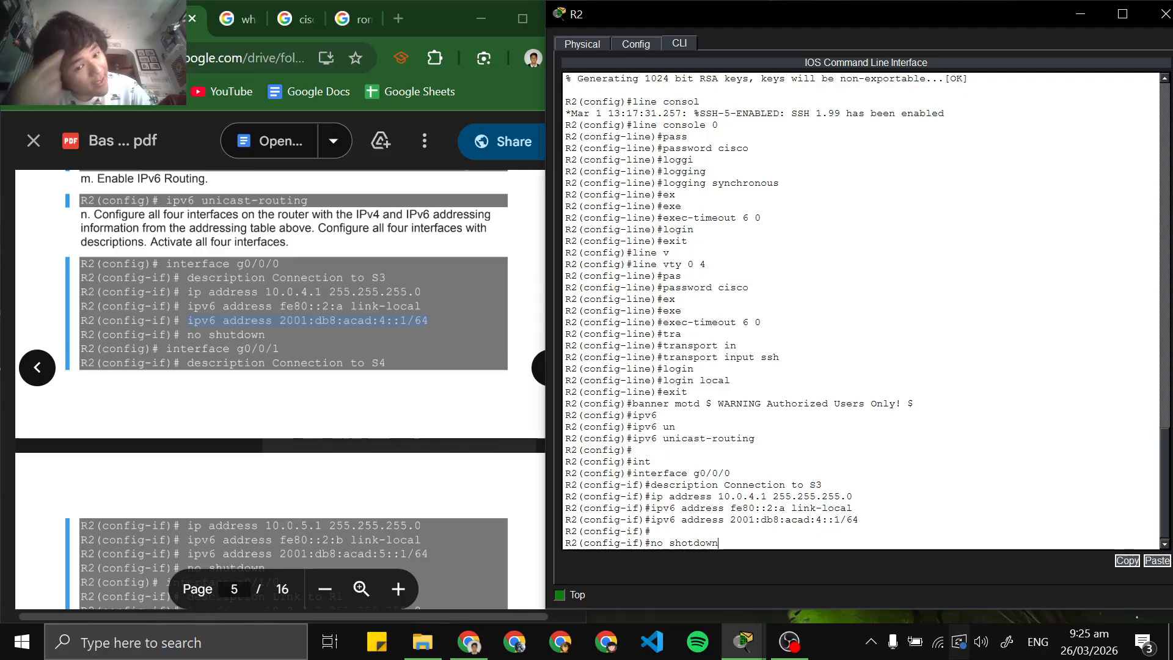
pyautogui.press('Return')
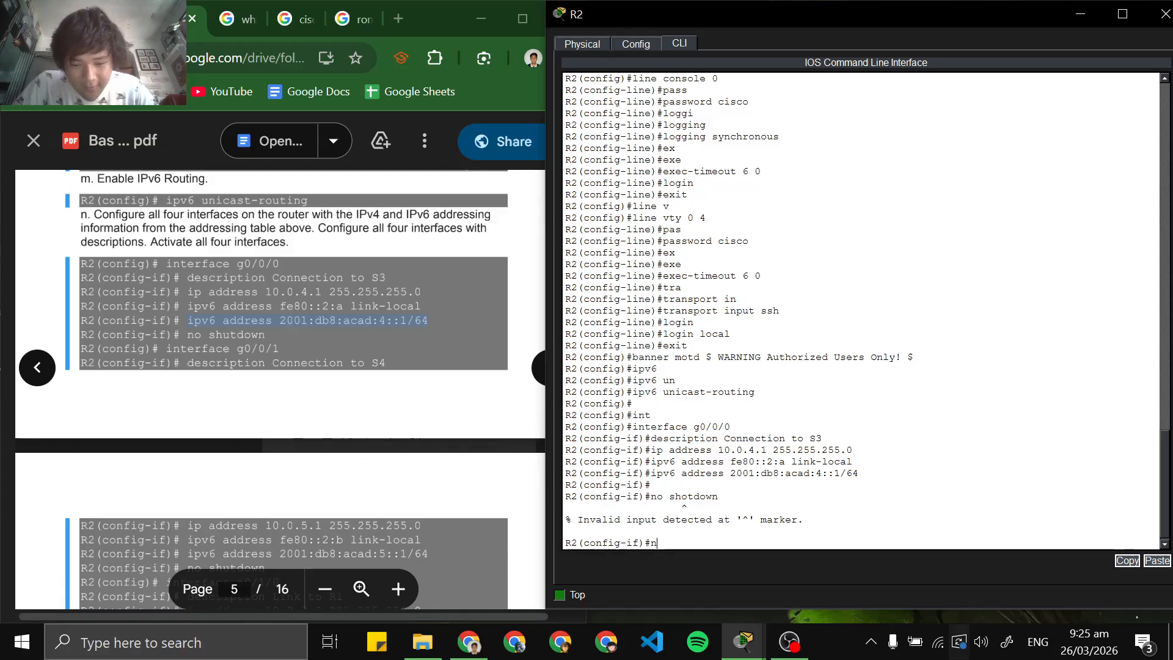
pyautogui.write('no shut')
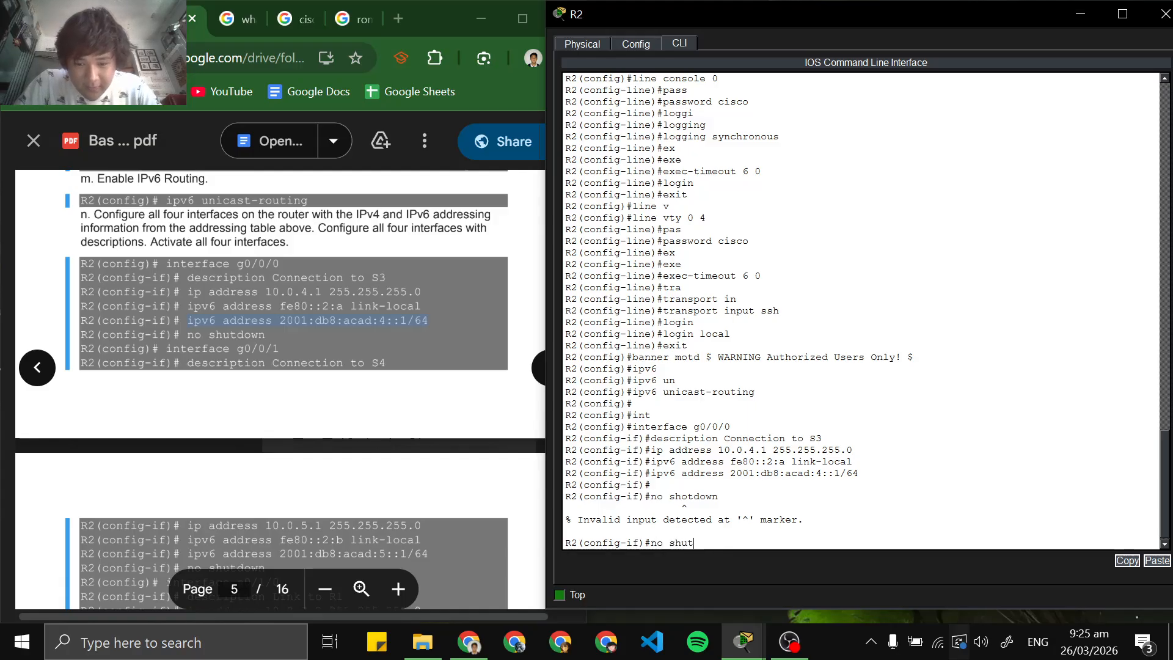
pyautogui.press('Tab')
pyautogui.press('Return')
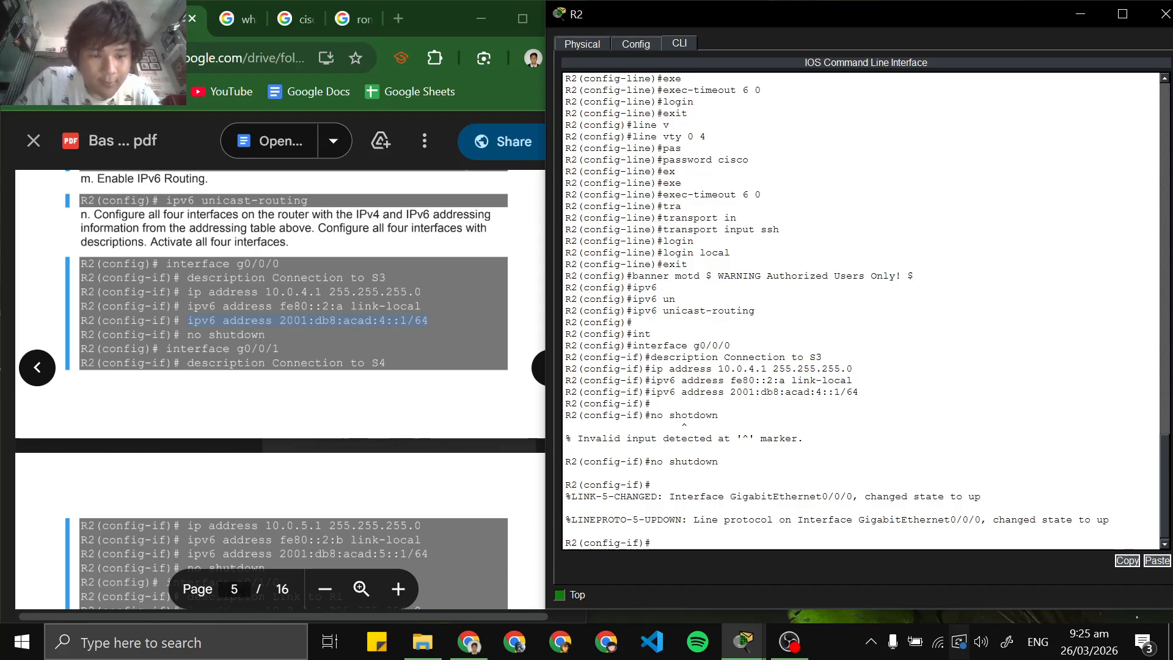
pyautogui.write('exit')
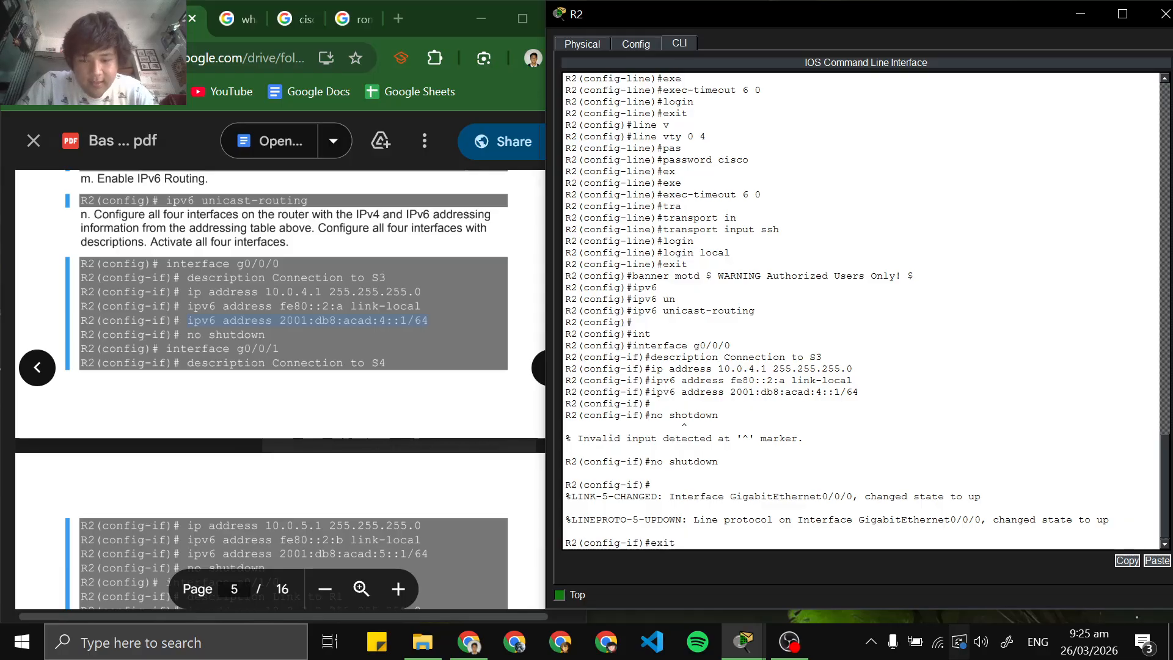
pyautogui.press('Return')
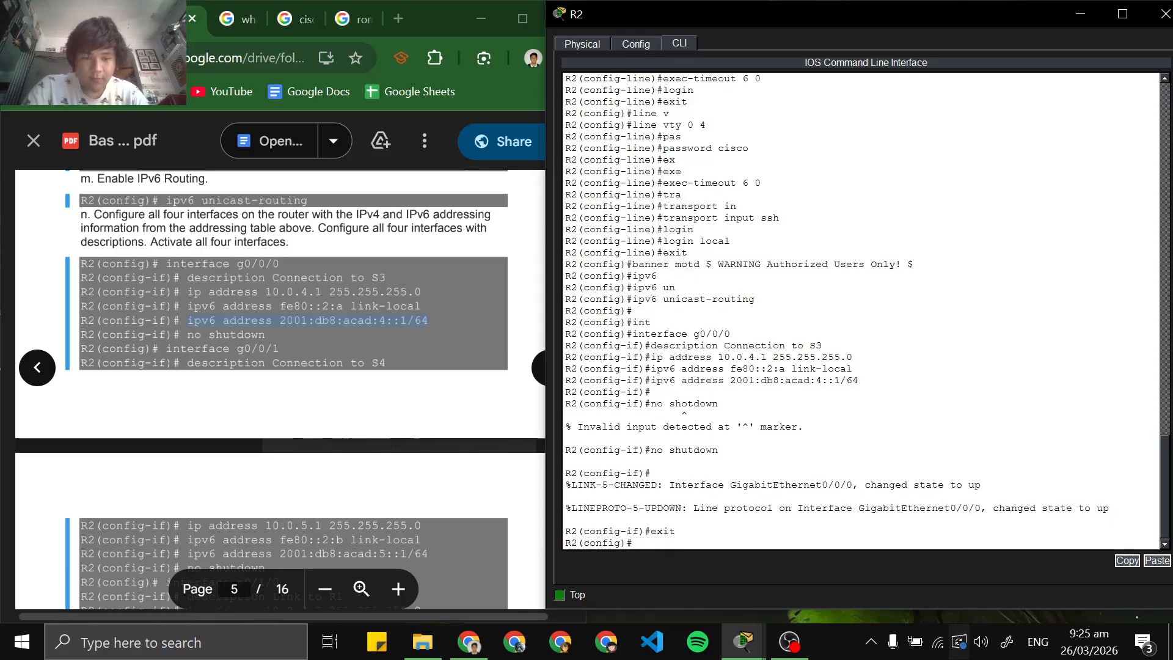
# Copy interface g0/0/1 from the lab PDF and run it to enter that interface's configuration mode
pyautogui.scroll(-1, 281, 343)
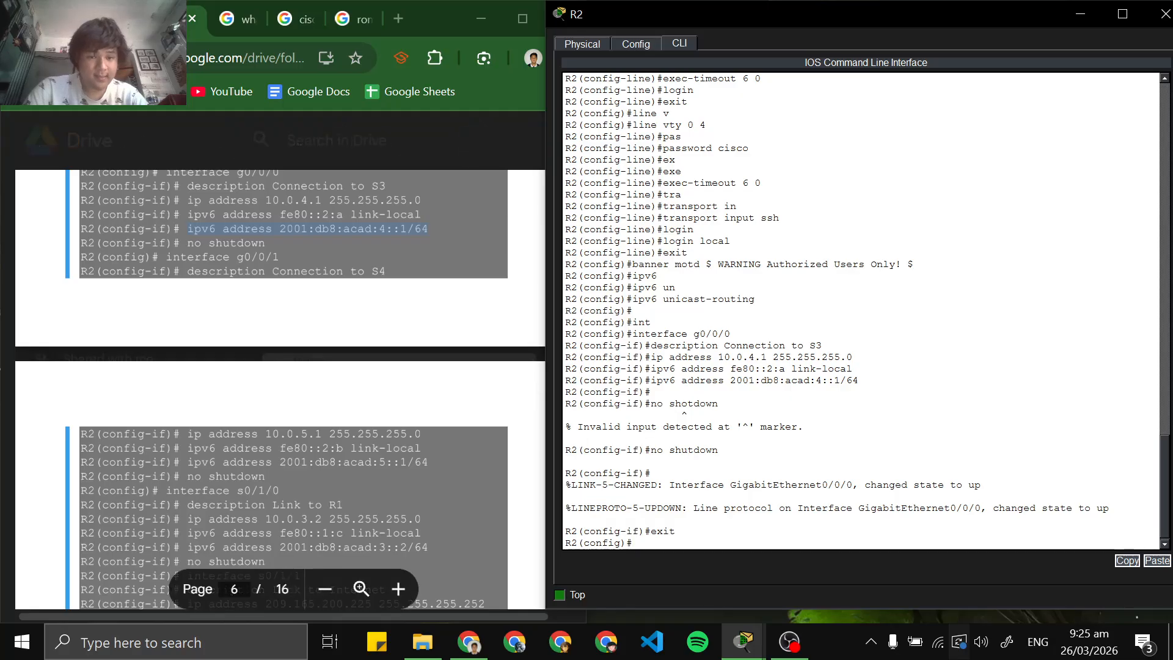
pyautogui.click(223, 258)
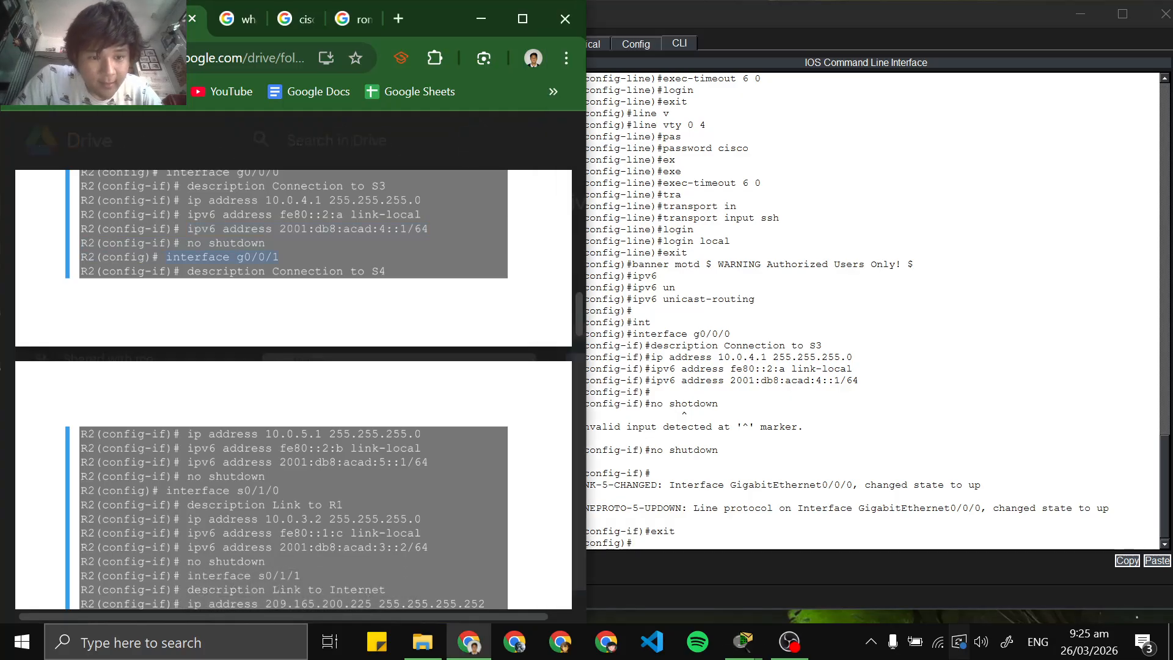
pyautogui.click(697, 559)
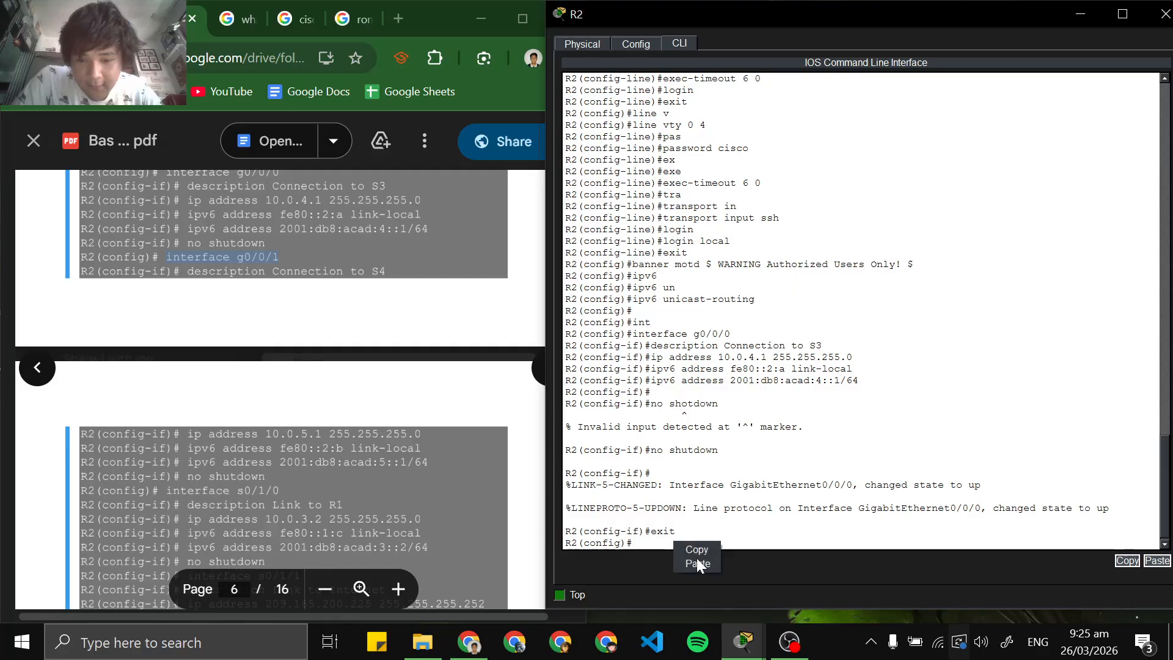
pyautogui.hotkey('ctrl', 'v')
pyautogui.press('Return')
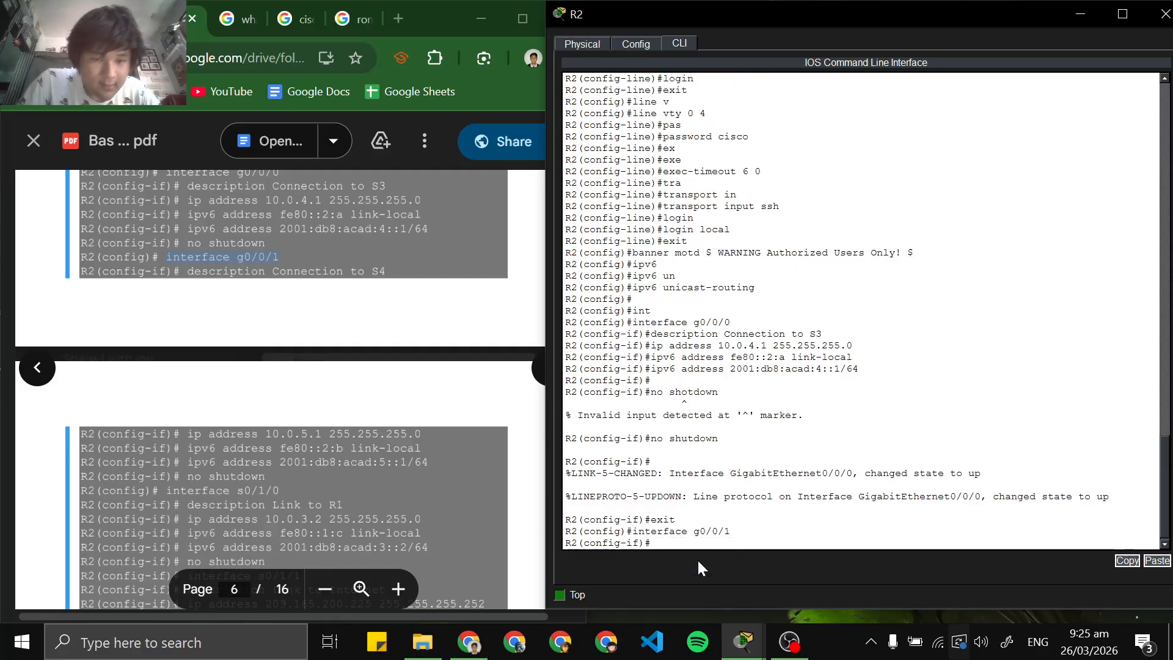
# Copy the command description Connection to S4 from the lab PDF and run it on g0/0/1
pyautogui.moveTo(187, 271); pyautogui.dragTo(365, 271)
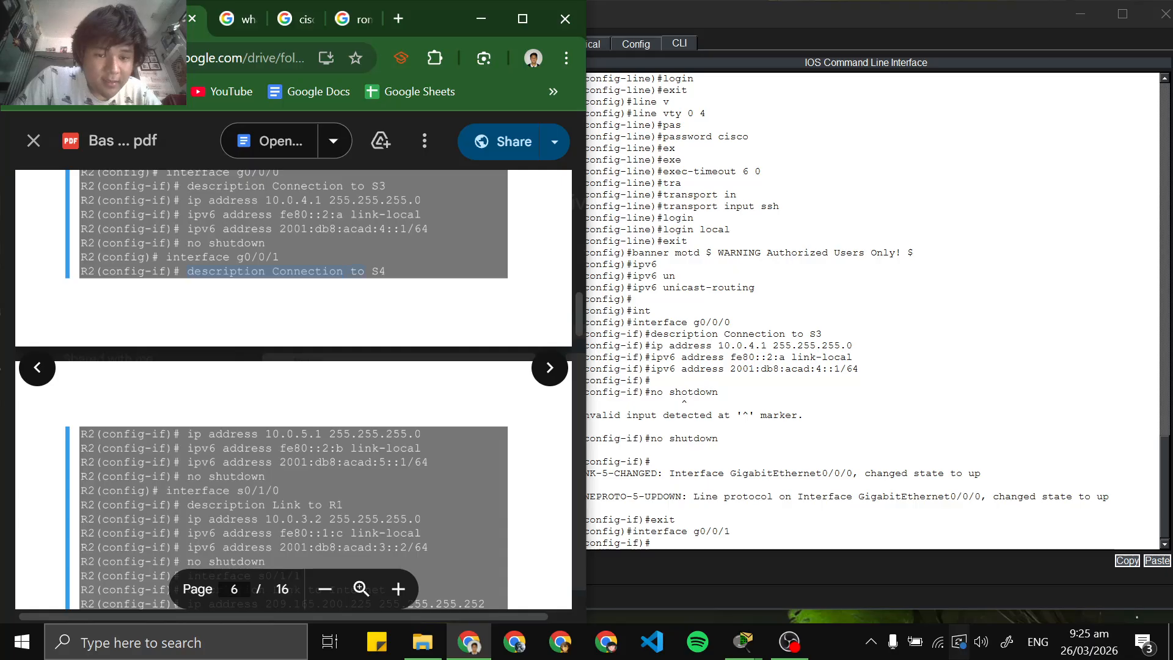
pyautogui.rightClick(373, 273)
pyautogui.click(400, 295)
pyautogui.click(739, 546)
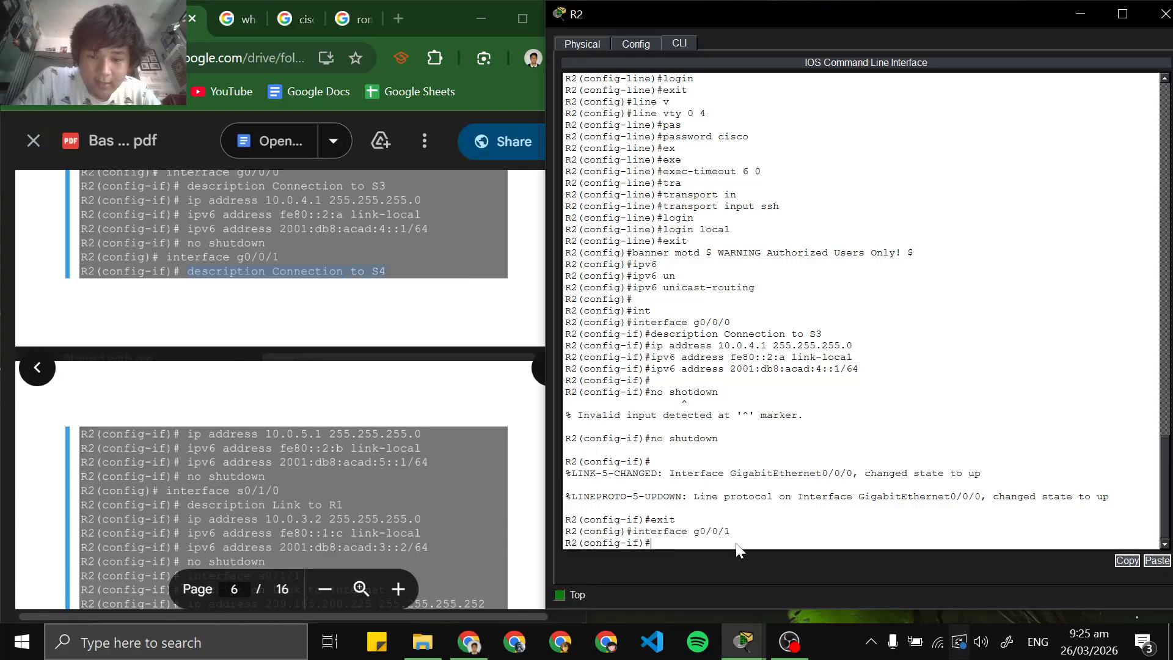
pyautogui.hotkey('ctrl', 'v')
pyautogui.press('Return')
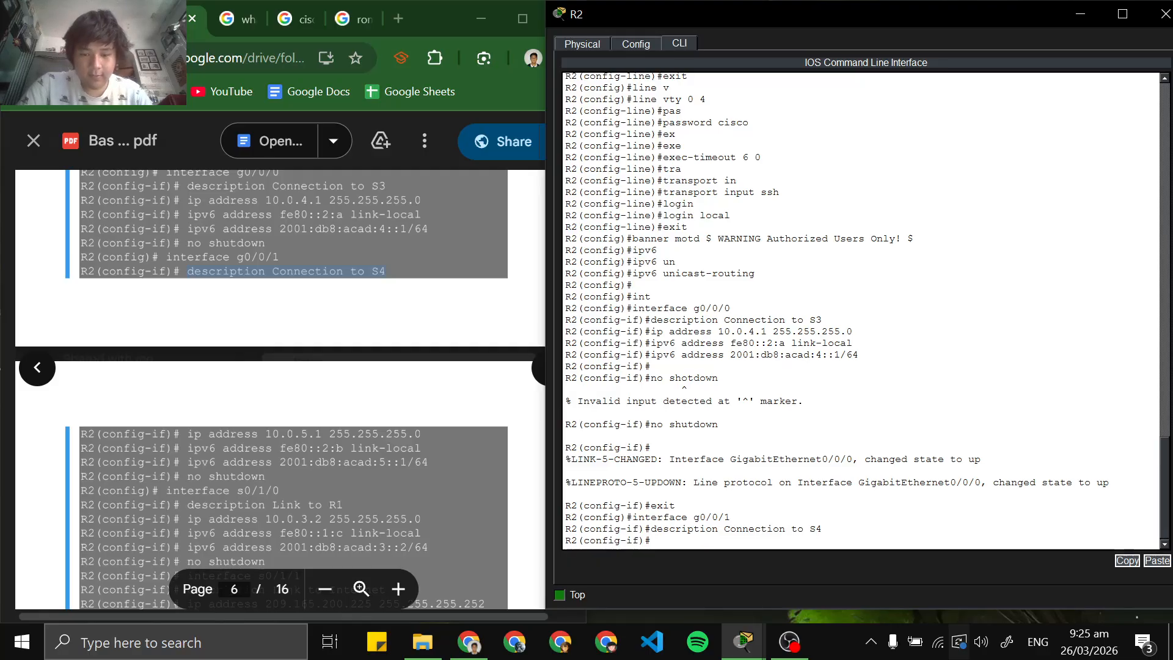
# Copy ip address 10.0.5.1 255.255.255.0 from the lab PDF and paste it at g0/0/1's configuration prompt
pyautogui.scroll(-2, 294, 391)
pyautogui.moveTo(187, 342); pyautogui.dragTo(421, 342)
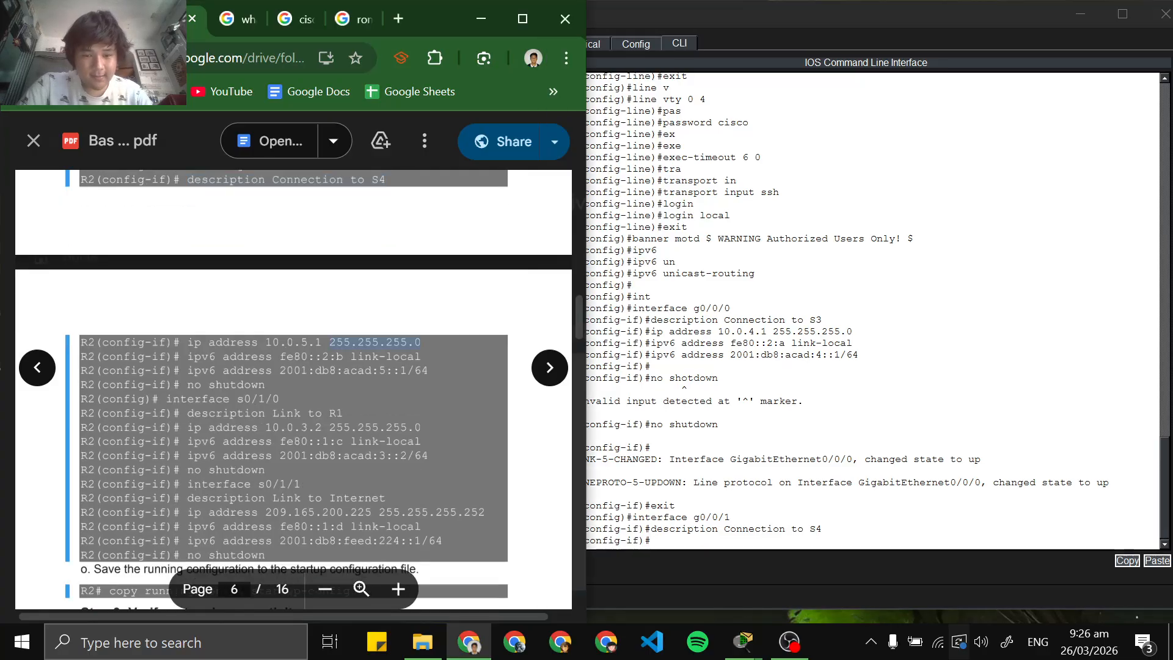
pyautogui.rightClick(192, 345)
pyautogui.click(222, 365)
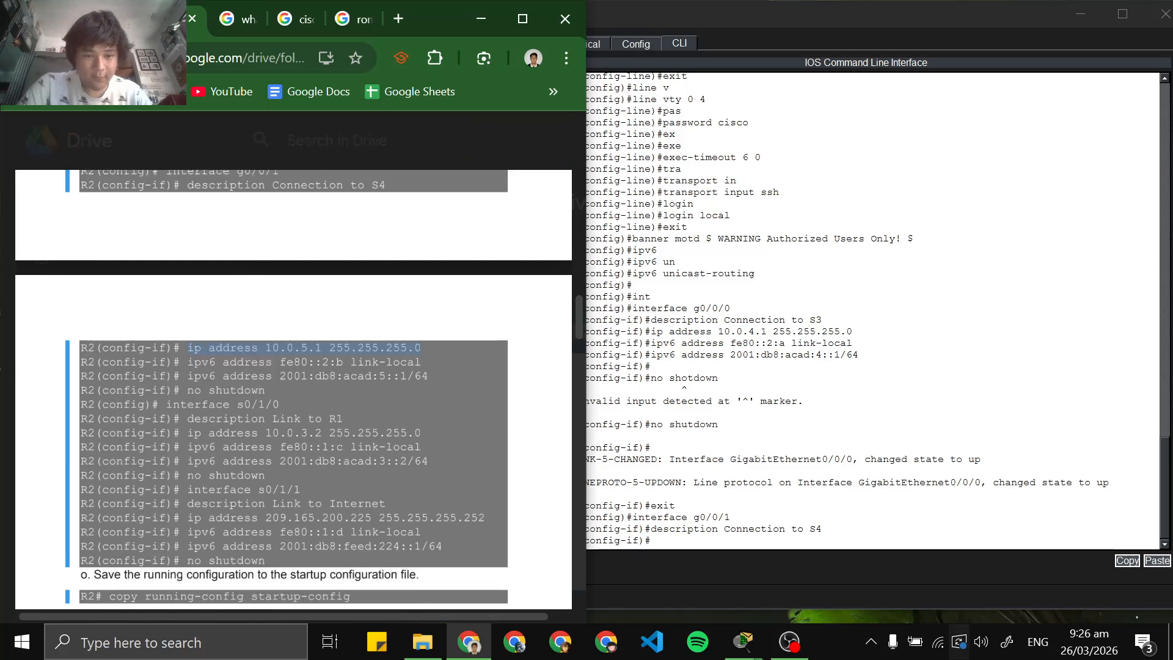
pyautogui.rightClick(680, 538)
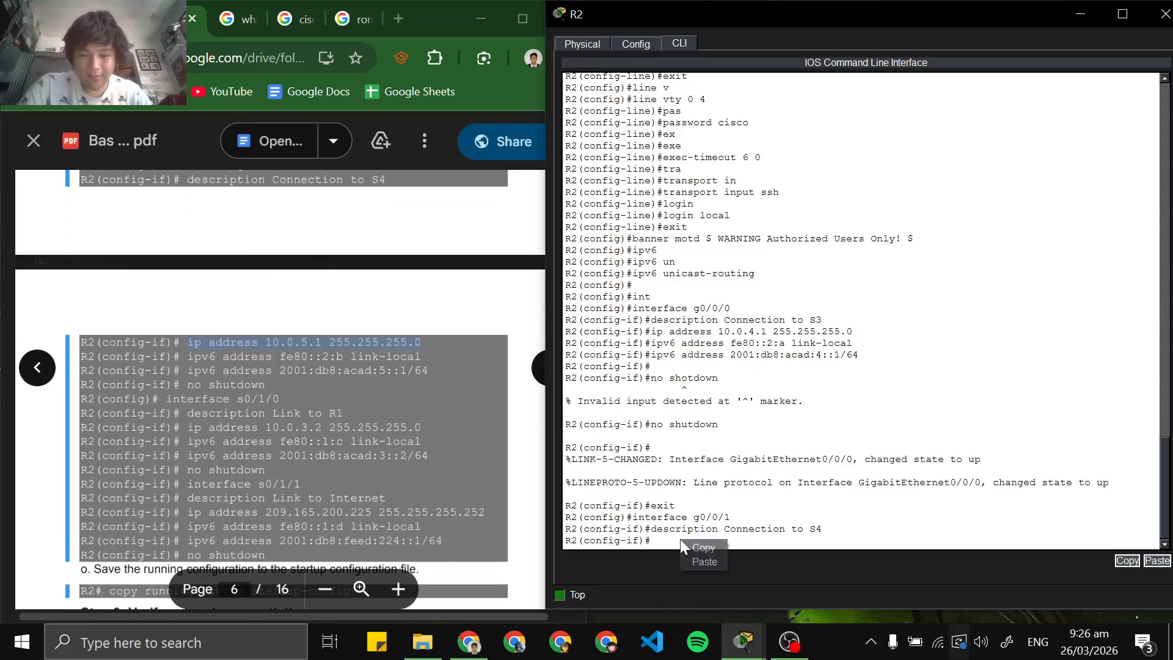
pyautogui.click(708, 562)
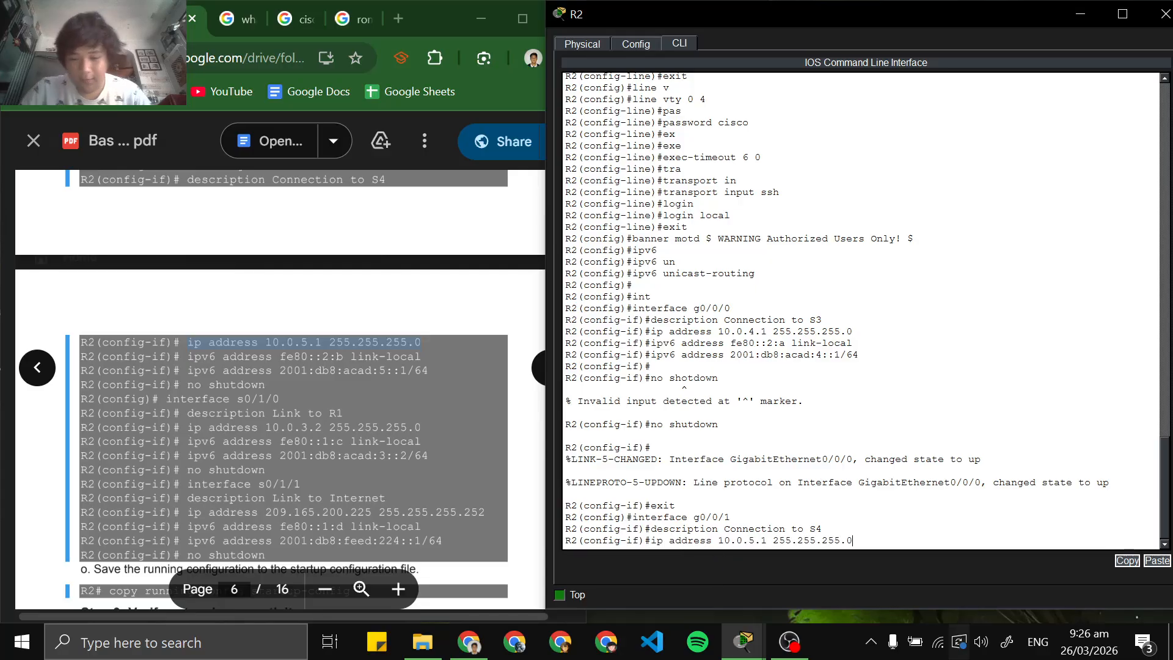
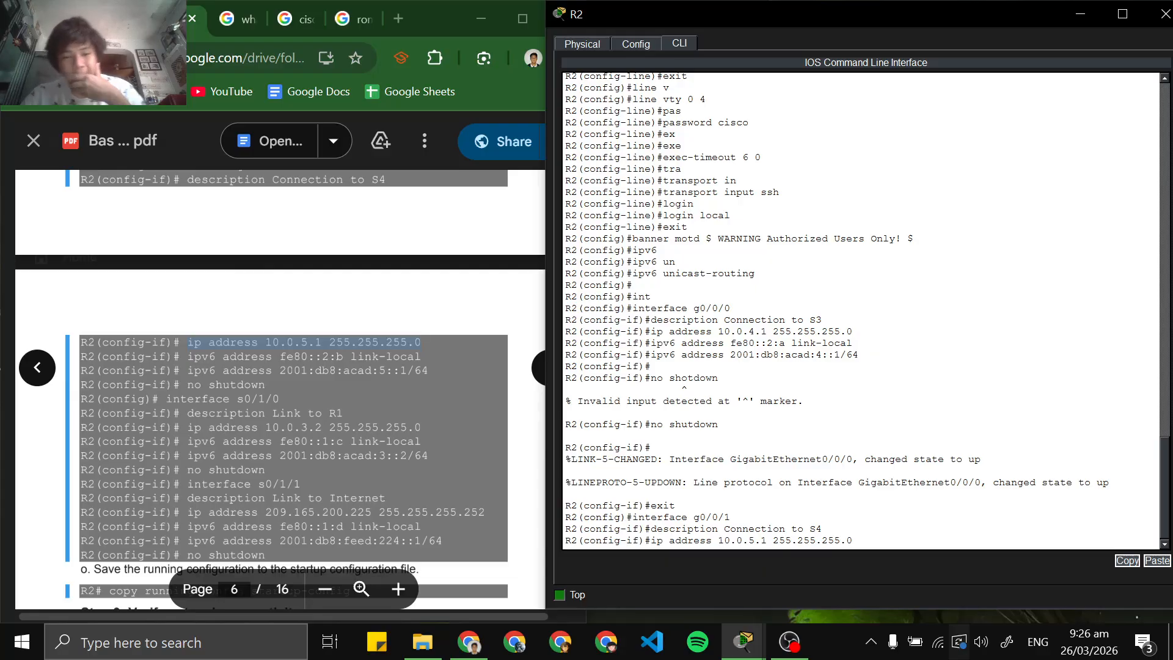
# Run the pasted IPv4 address command, and copy ipv6 address fe80::2:b link-local from the lab PDF and run it on g0/0/1
pyautogui.press('Return')
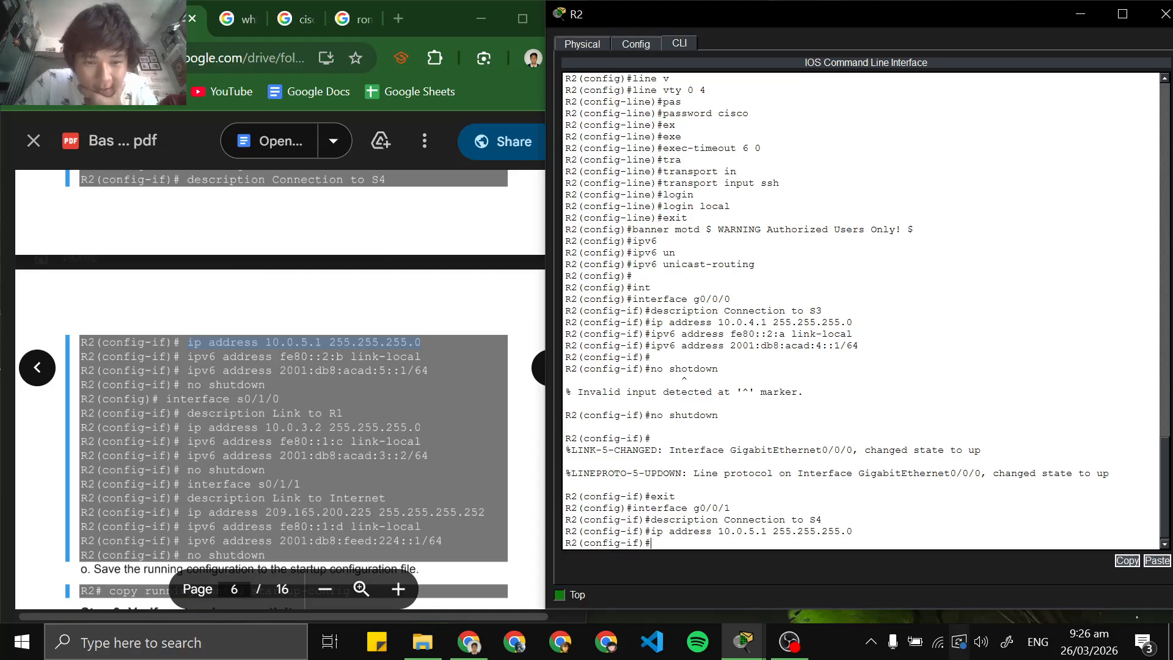
pyautogui.moveTo(187, 357); pyautogui.dragTo(421, 357)
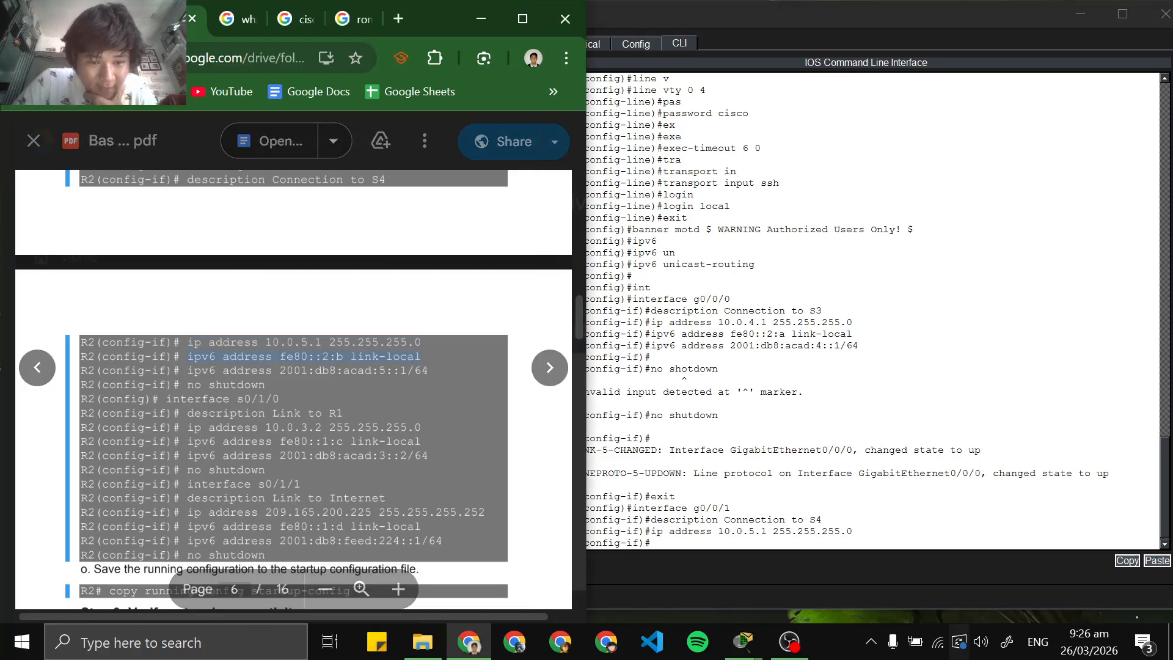
pyautogui.rightClick(389, 360)
pyautogui.click(406, 384)
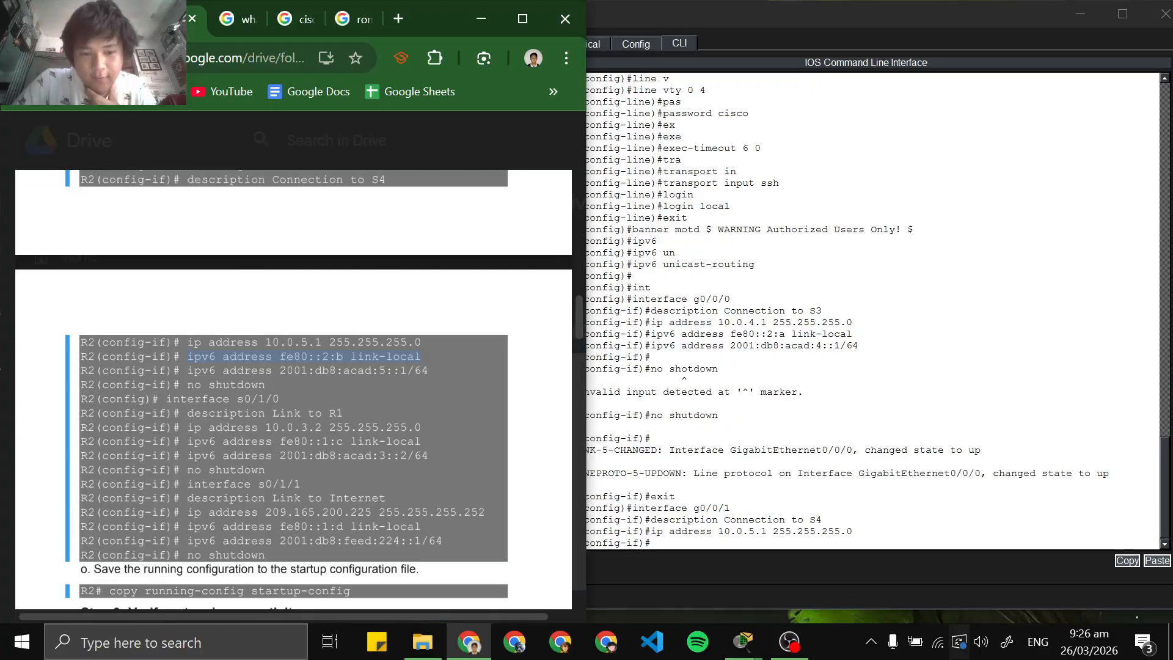
pyautogui.click(742, 641)
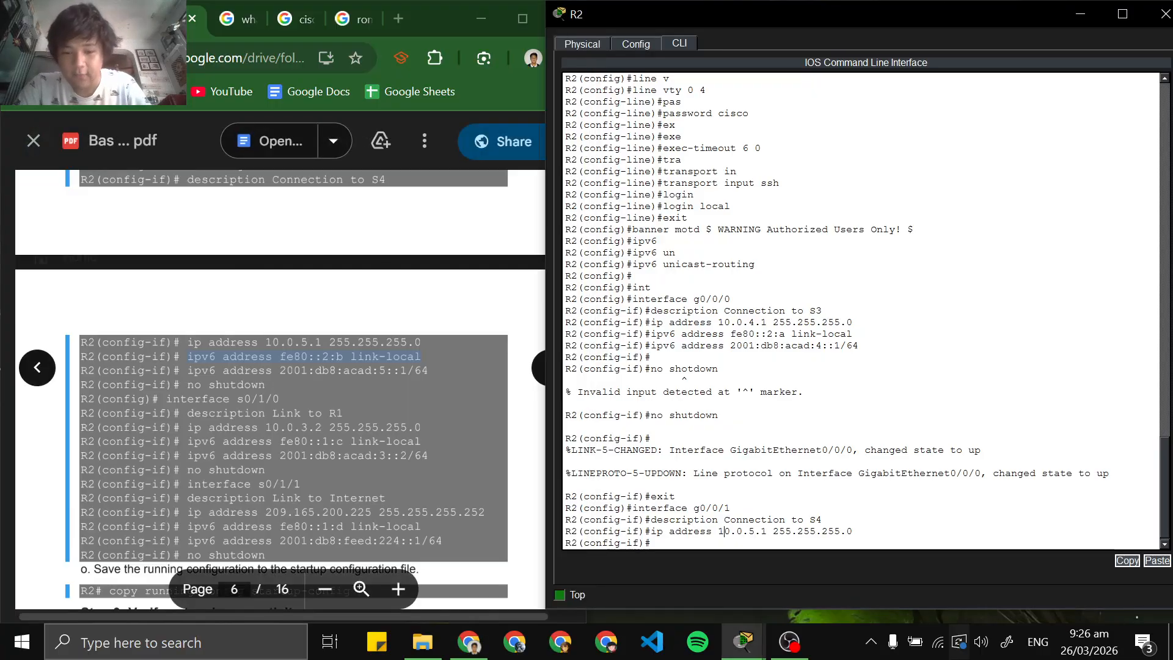
pyautogui.rightClick(725, 542)
pyautogui.click(749, 556)
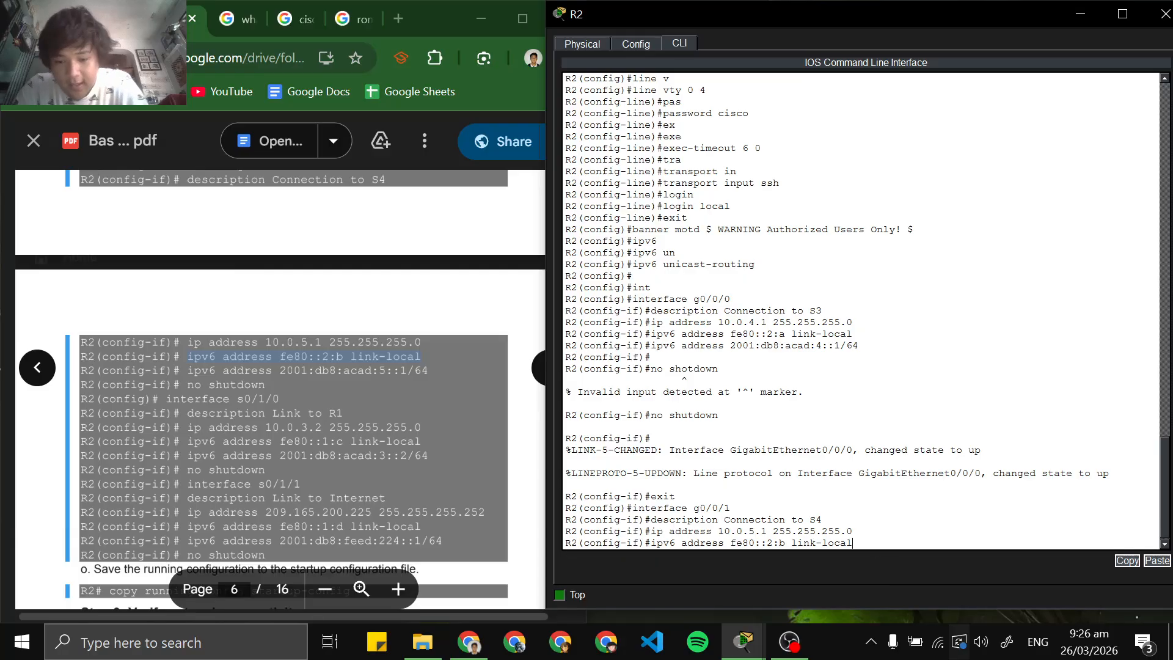
pyautogui.press('Return')
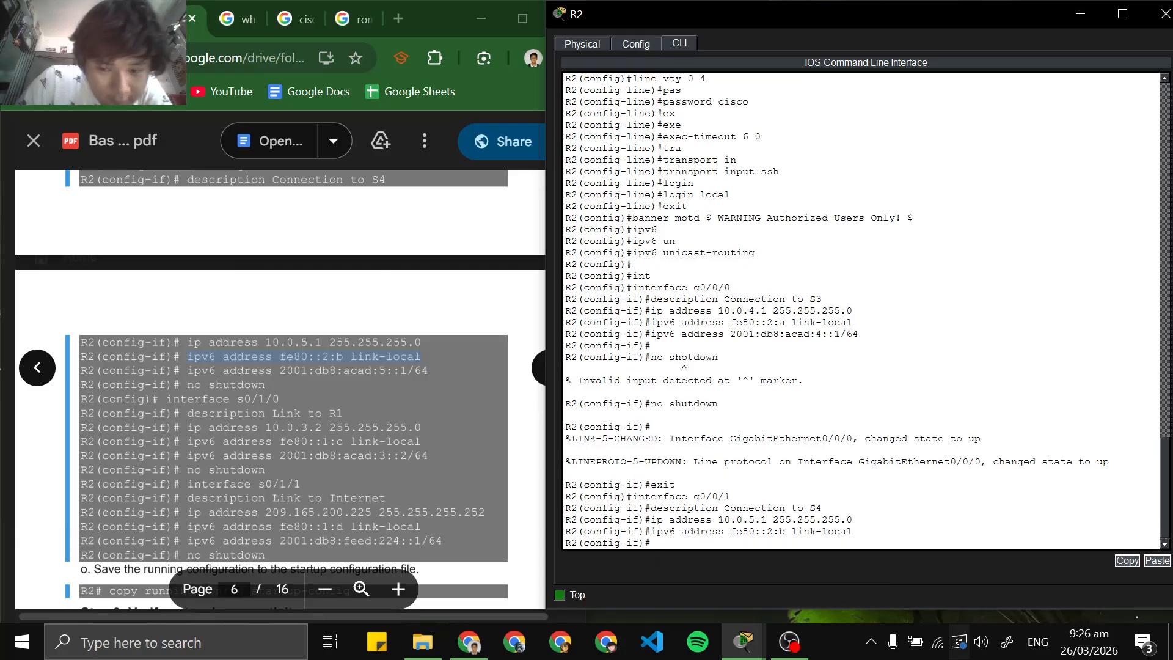
# Copy the command ipv6 address 2001:db8:acad:5::1/64 from the lab PDF and run it on g0/0/1
pyautogui.moveTo(187, 371); pyautogui.dragTo(429, 370)
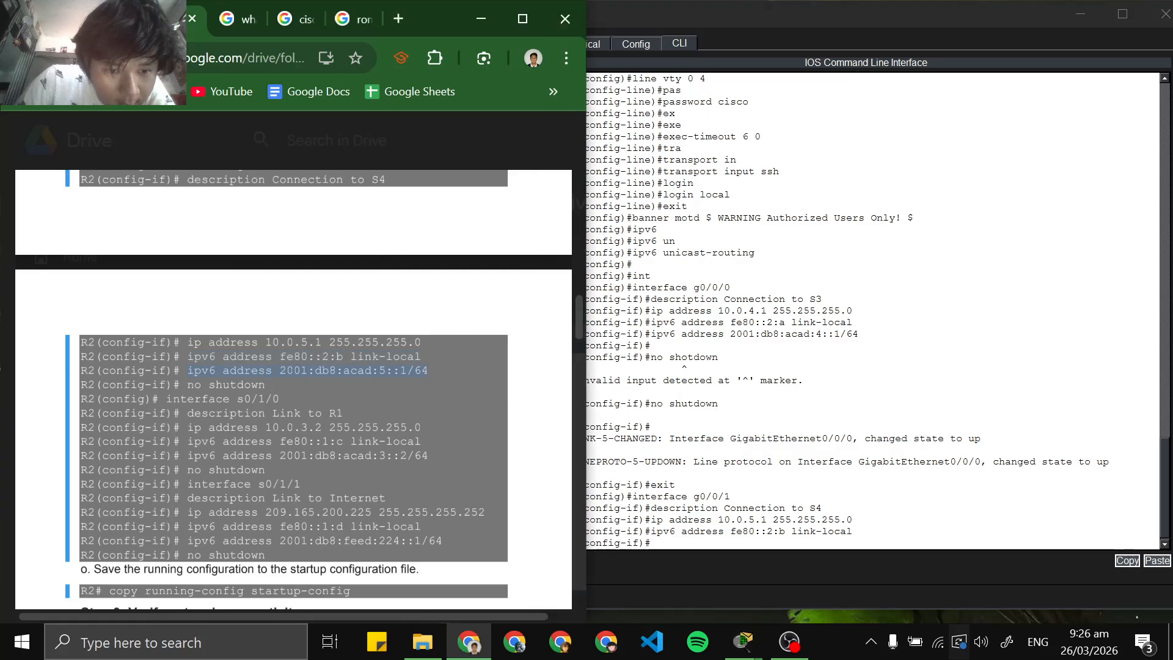
pyautogui.hotkey('ctrl', 'c')
pyautogui.click(758, 553)
pyautogui.hotkey('ctrl', 'v')
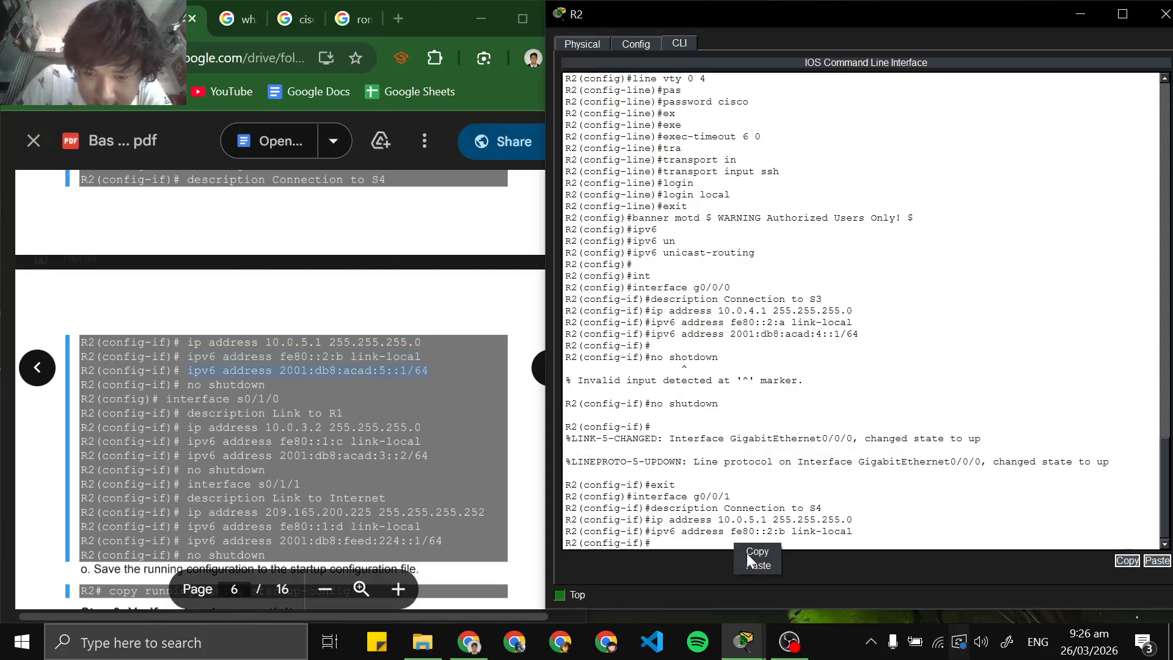
pyautogui.press('Return')
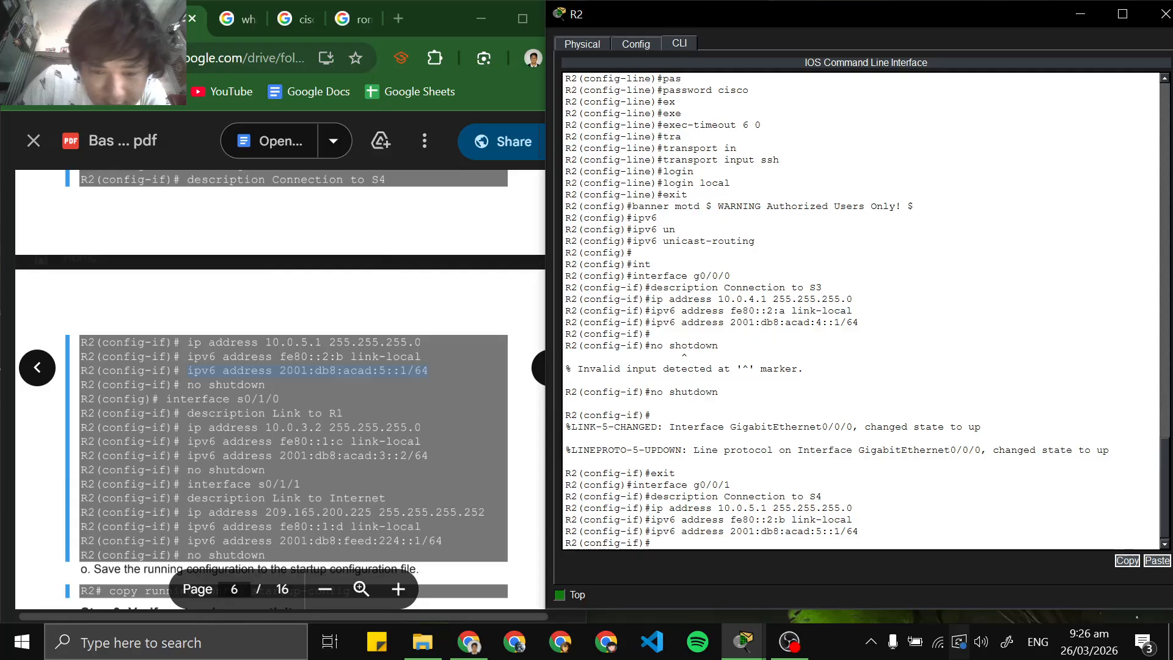
# Activate g0/0/1 with no shutdown and exit to global configuration mode
pyautogui.write('no')
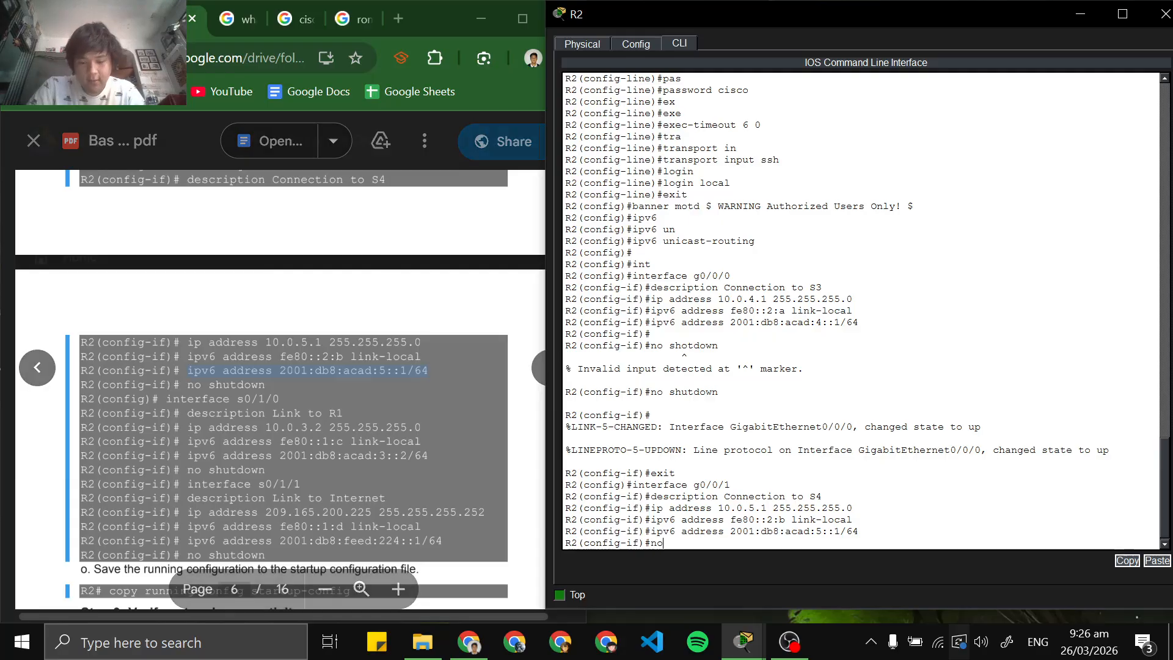
pyautogui.write(' sgutd')
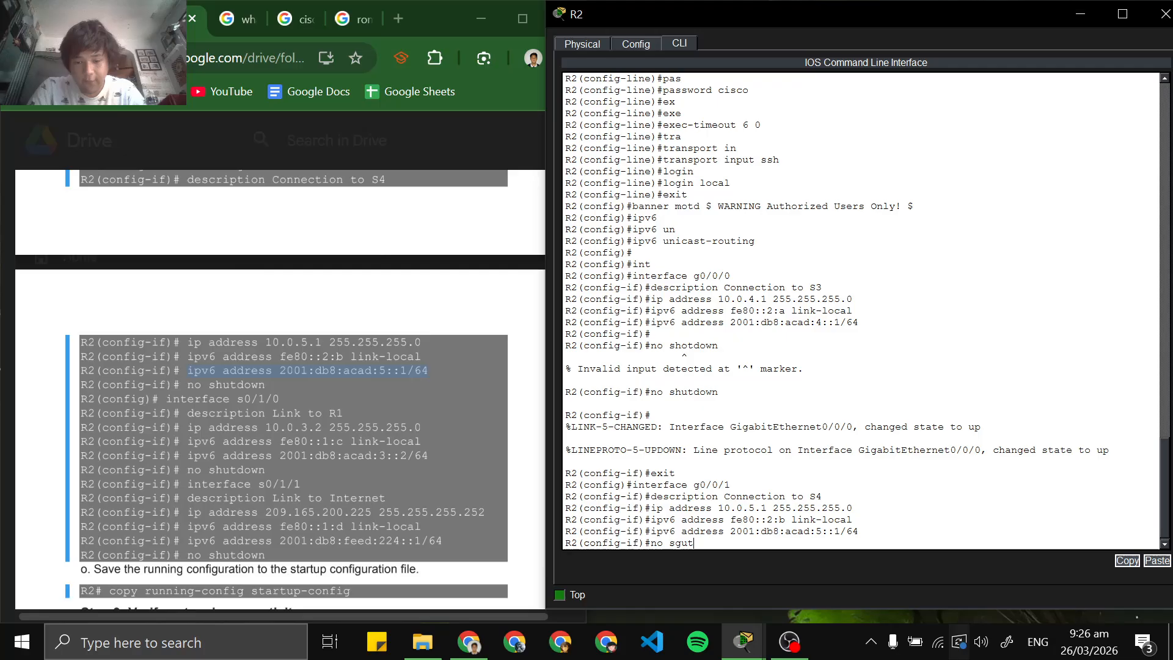
pyautogui.press('BackSpace')
pyautogui.press('BackSpace')
pyautogui.press('BackSpace')
pyautogui.press('BackSpace')
pyautogui.write('hutdown')
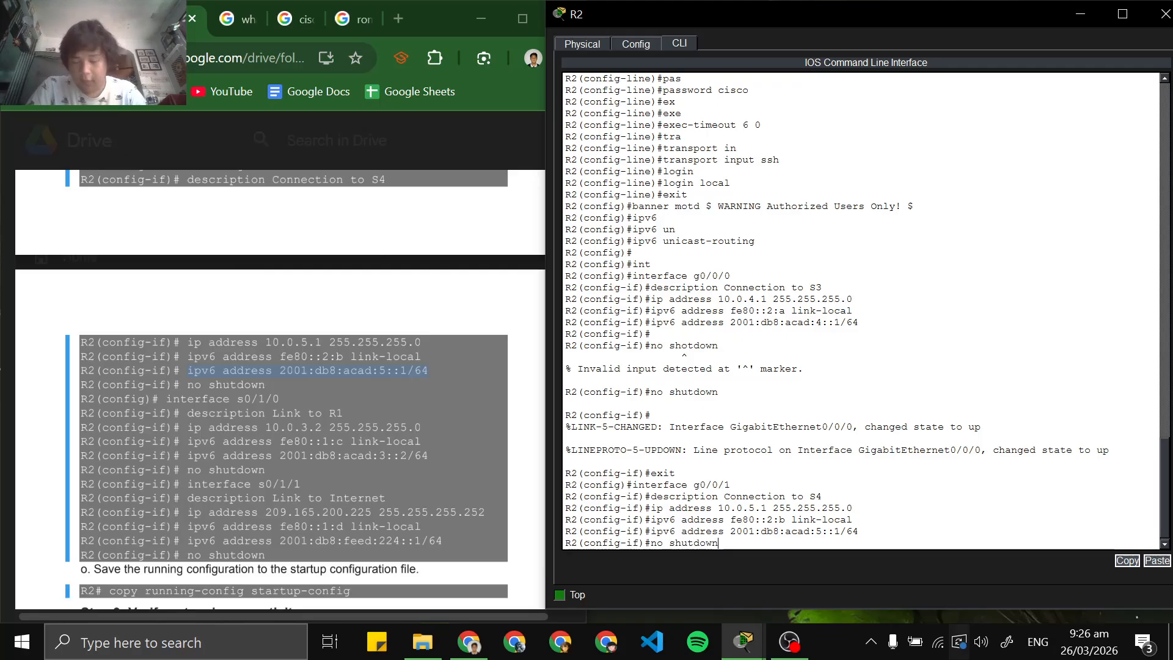
pyautogui.press('Return')
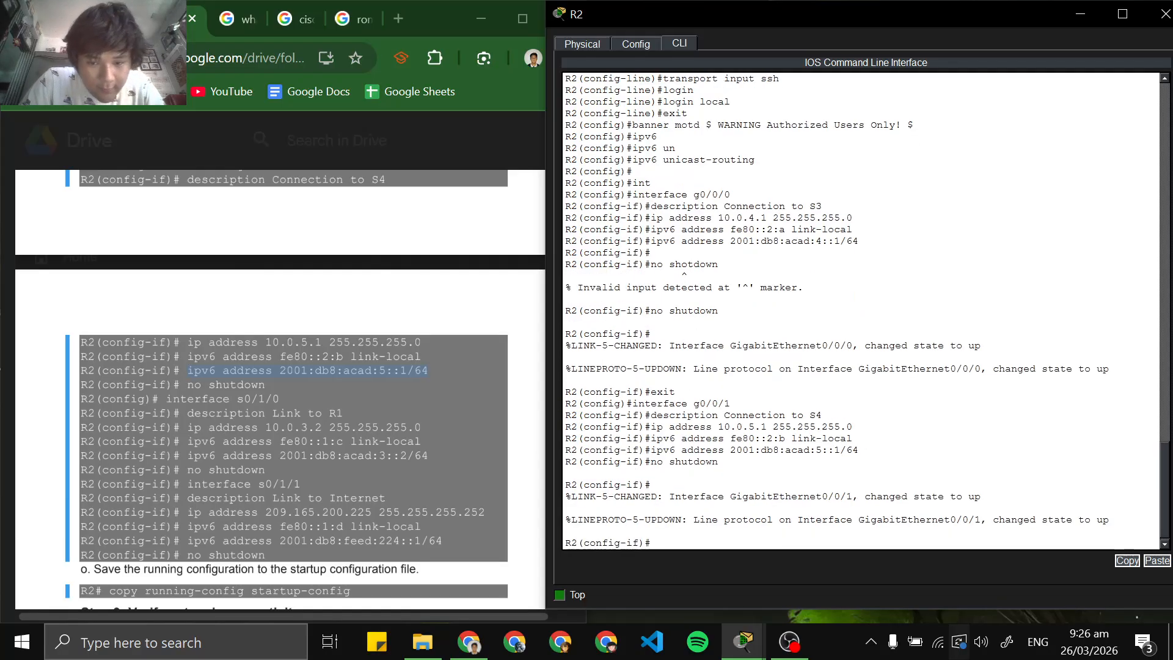
pyautogui.write('exit')
pyautogui.press('Return')
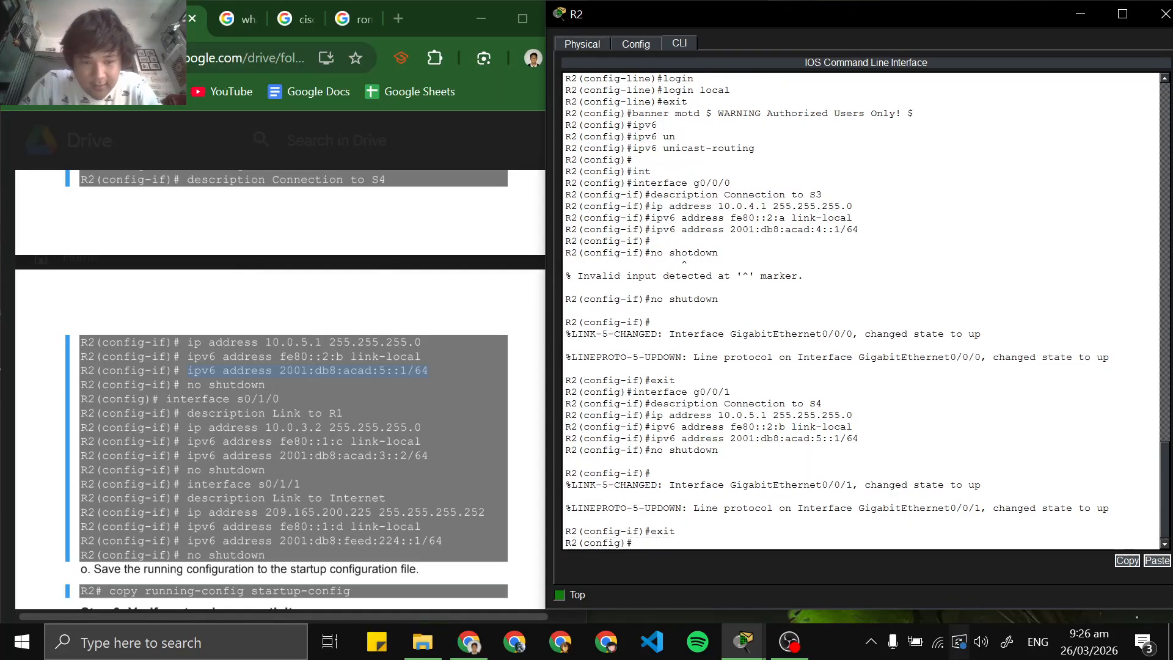
# Copy the command interface s0/1/0 from the lab PDF
pyautogui.scroll(-2, 280, 391)
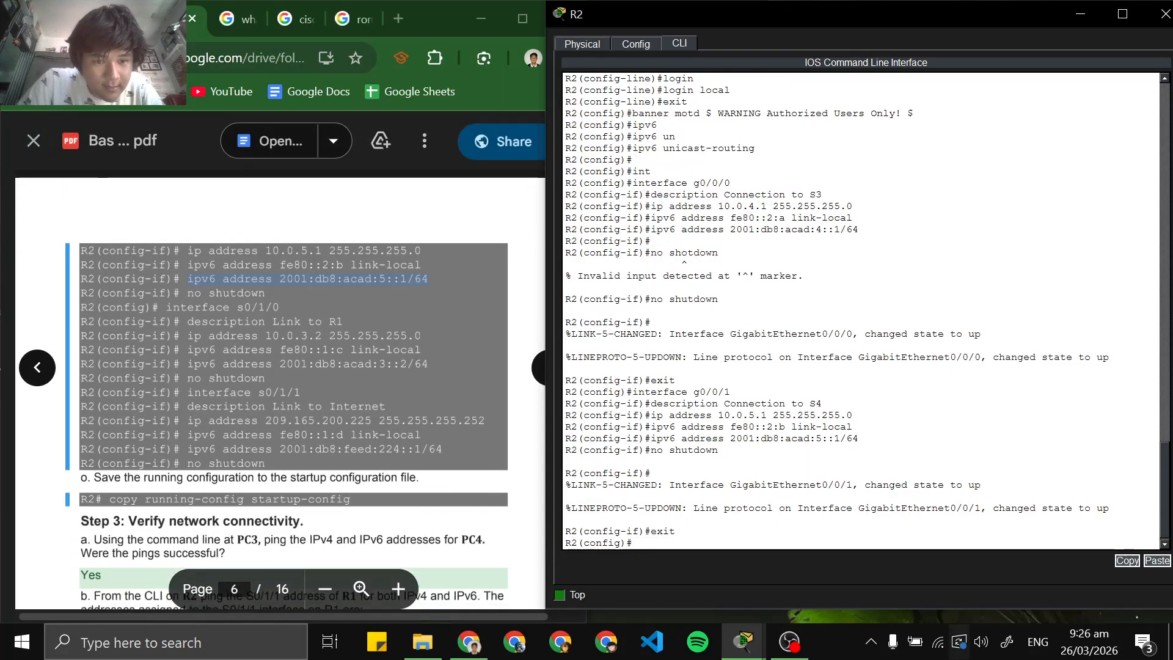
pyautogui.moveTo(166, 308); pyautogui.dragTo(279, 307)
pyautogui.rightClick(267, 310)
pyautogui.click(294, 330)
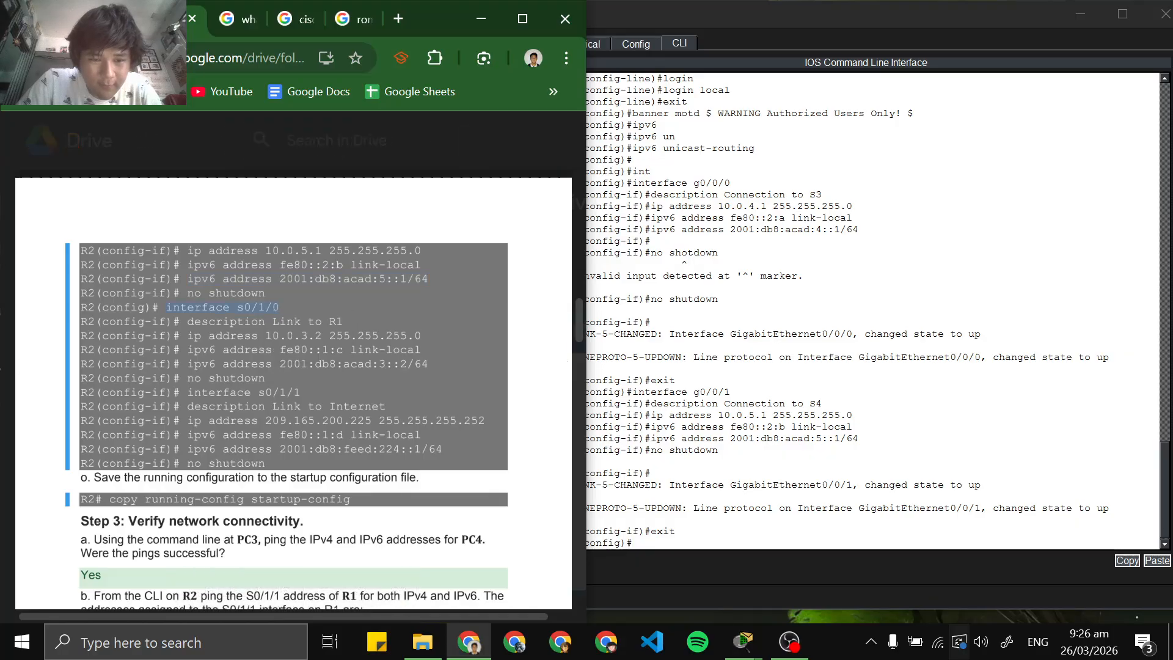
pyautogui.click(743, 640)
pyautogui.moveTo(748, 639)
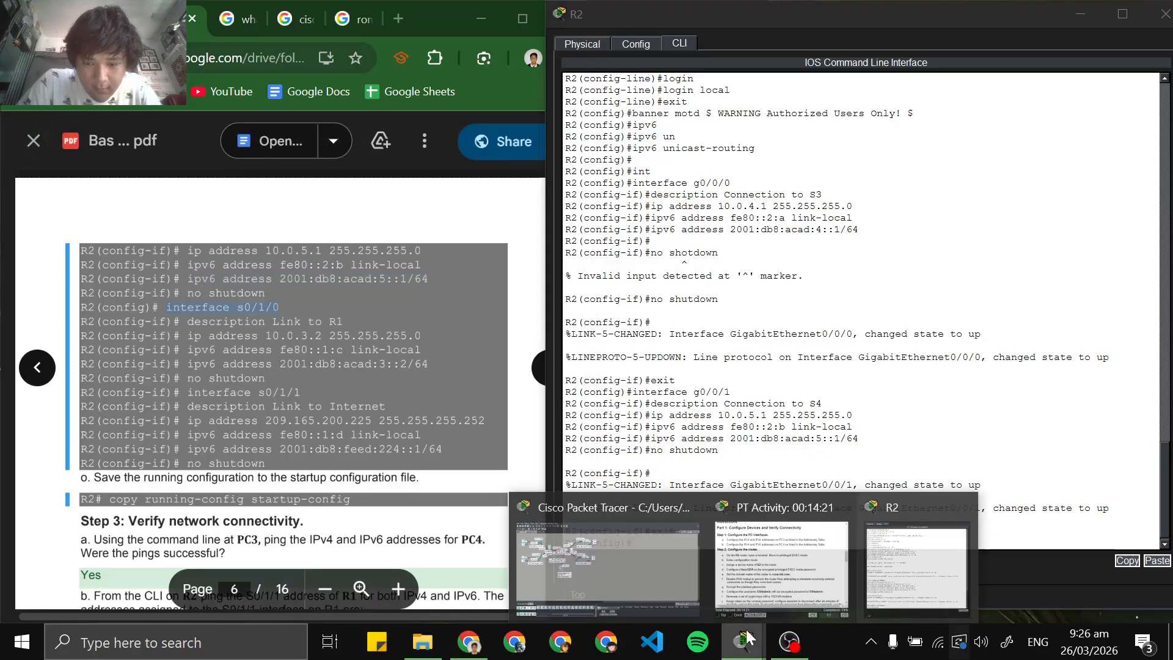
pyautogui.click(675, 587)
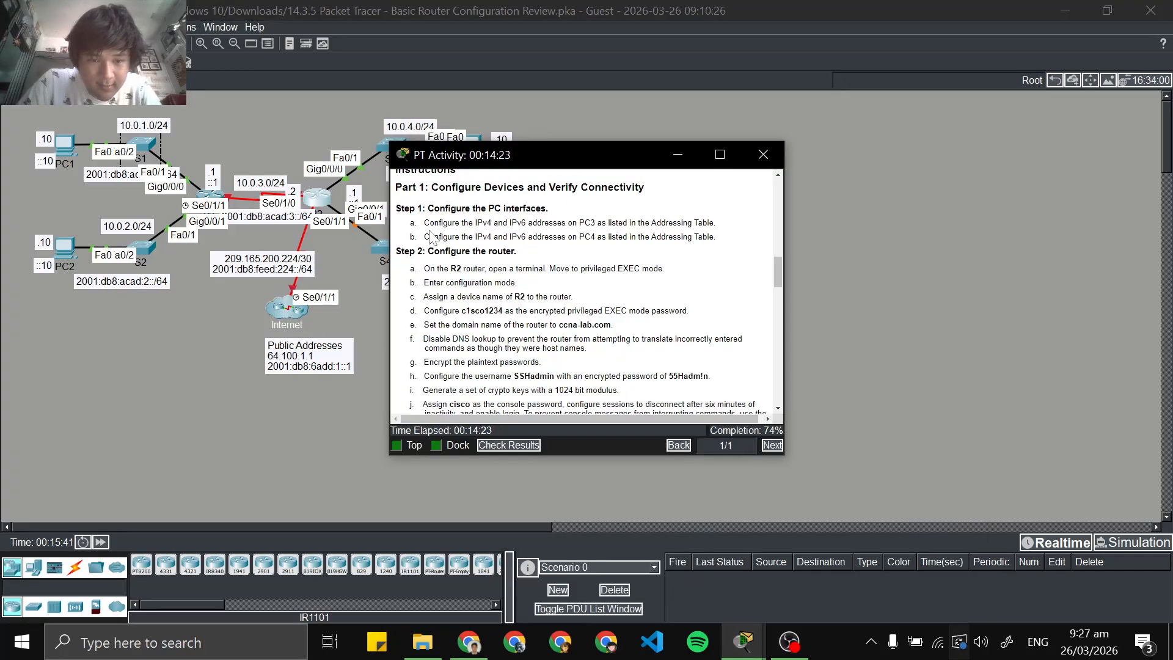
pyautogui.click(1066, 10)
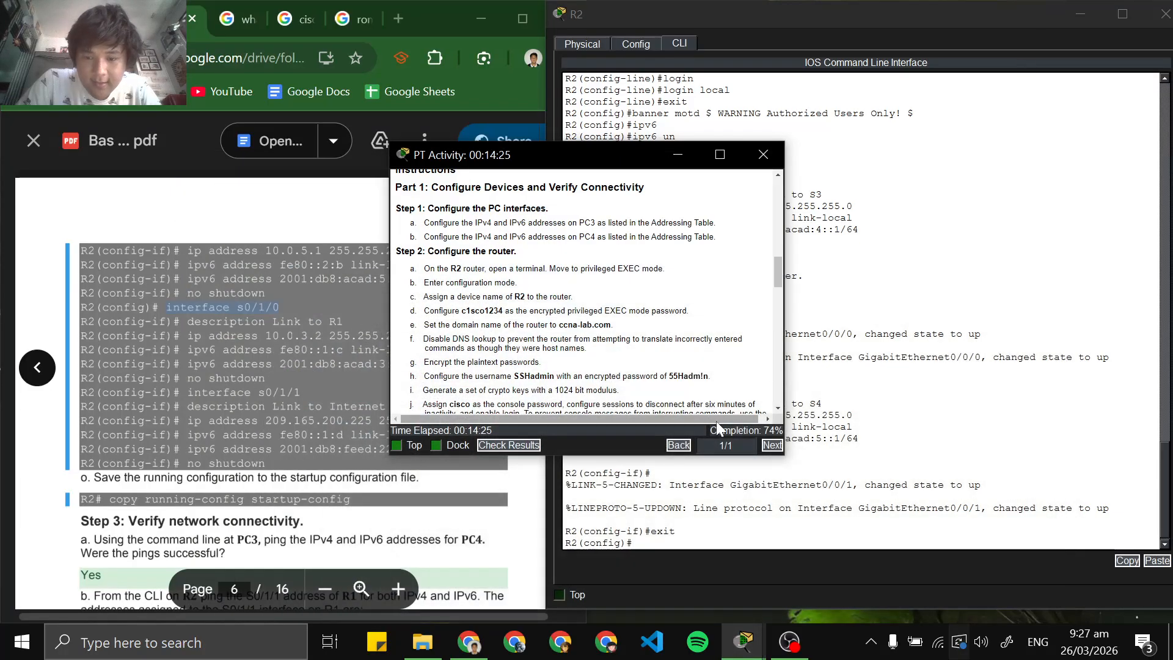
pyautogui.click(720, 502)
pyautogui.click(505, 153)
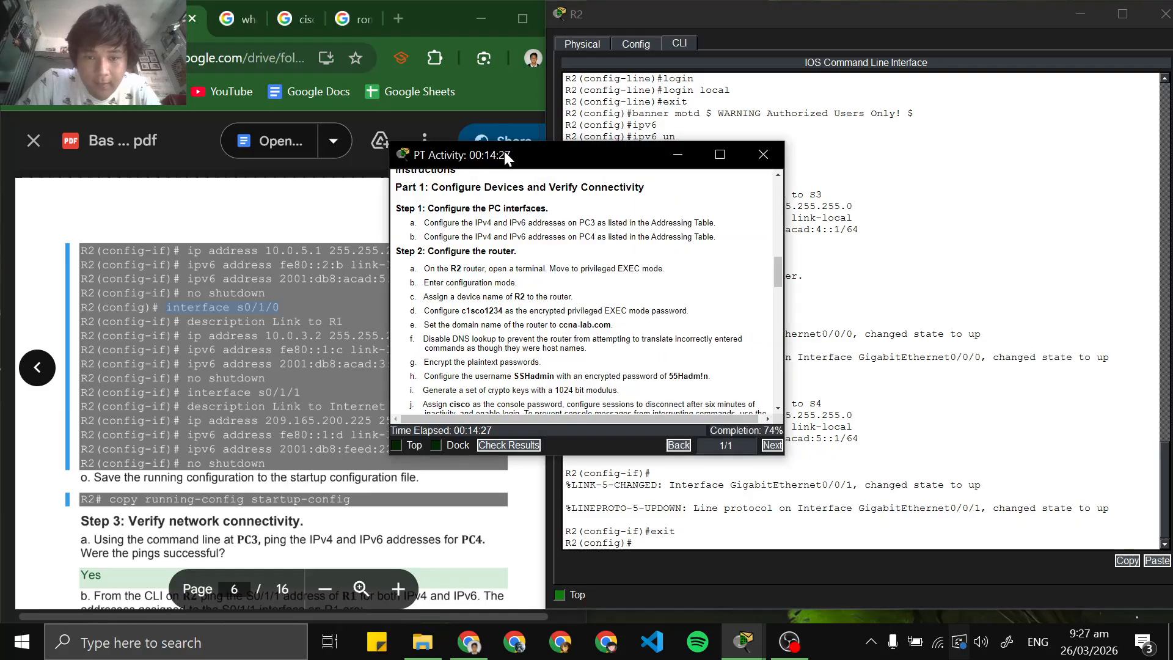
pyautogui.click(678, 155)
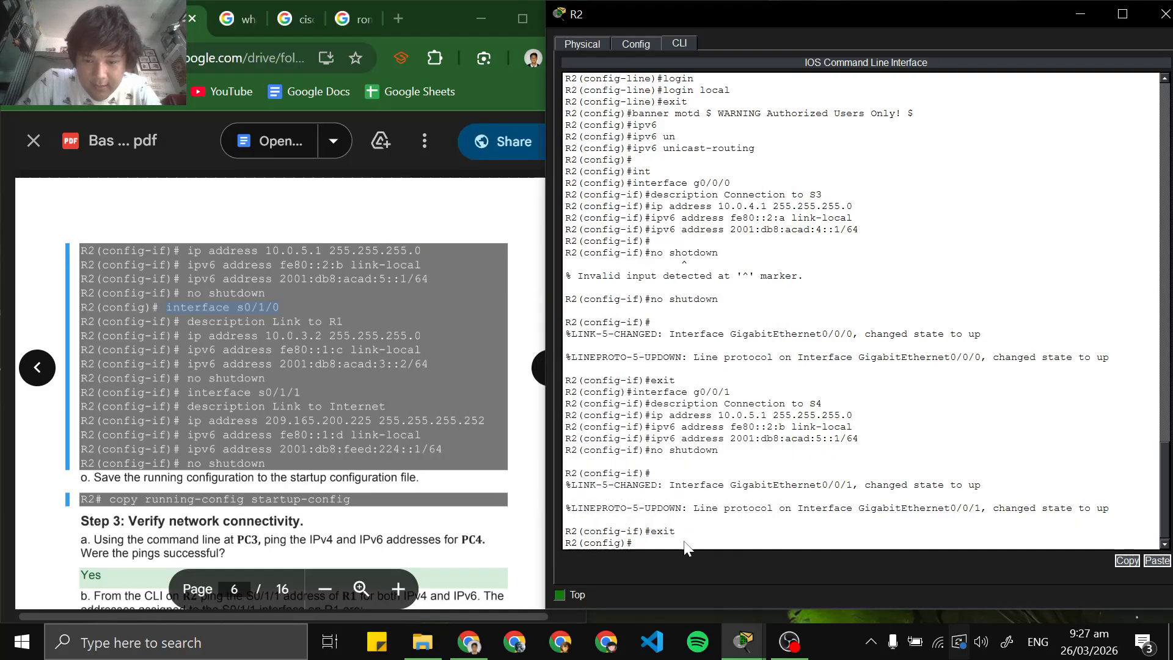
# Paste and run the interface s0/1/0 command in R2's CLI to enter that interface's configuration mode
pyautogui.rightClick(721, 556)
pyautogui.click(720, 563)
pyautogui.press('Return')
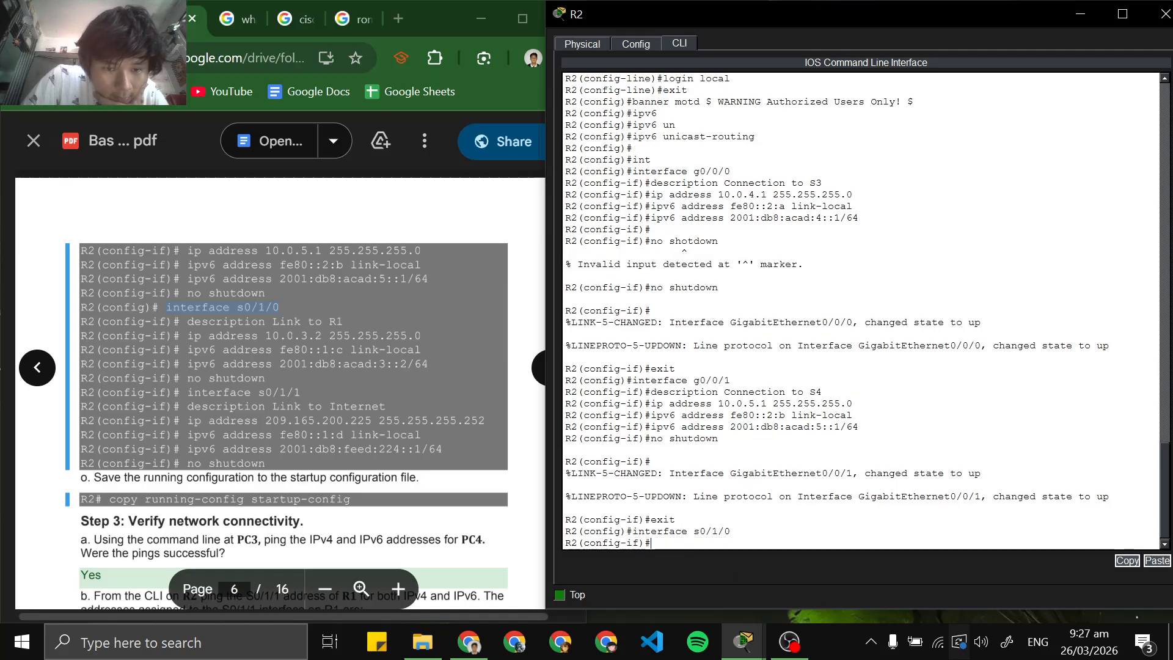
# Copy the command description Link to R1 from the lab PDF and run it on s0/1/0
pyautogui.moveTo(187, 321); pyautogui.dragTo(421, 334)
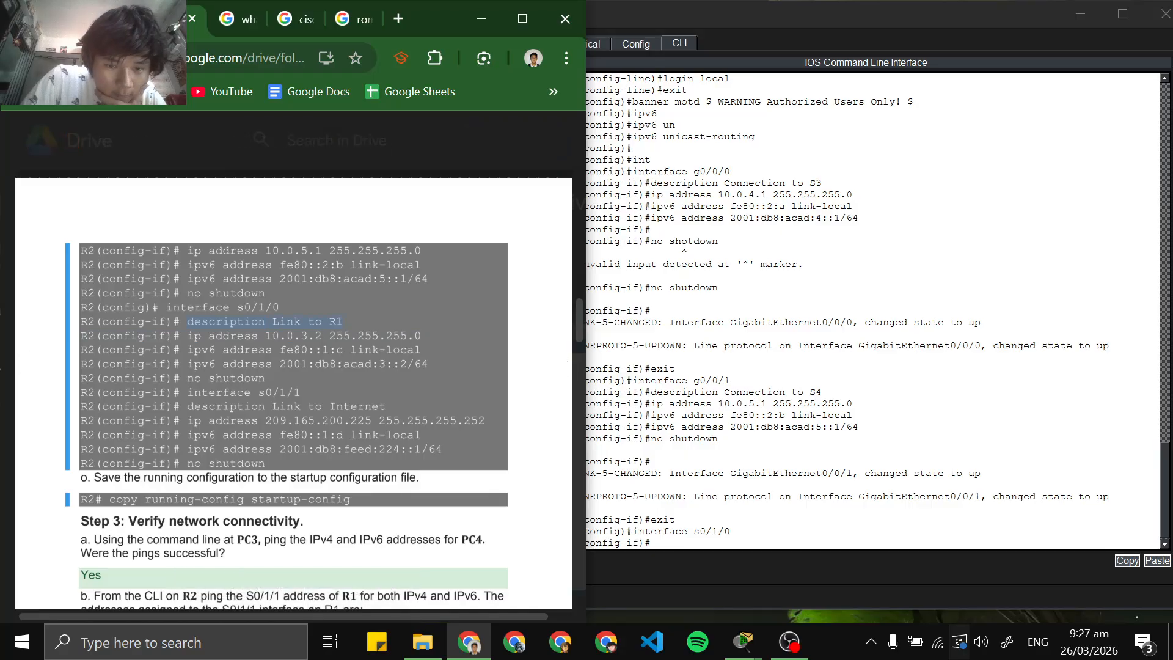
pyautogui.click(717, 571)
pyautogui.rightClick(715, 546)
pyautogui.click(735, 565)
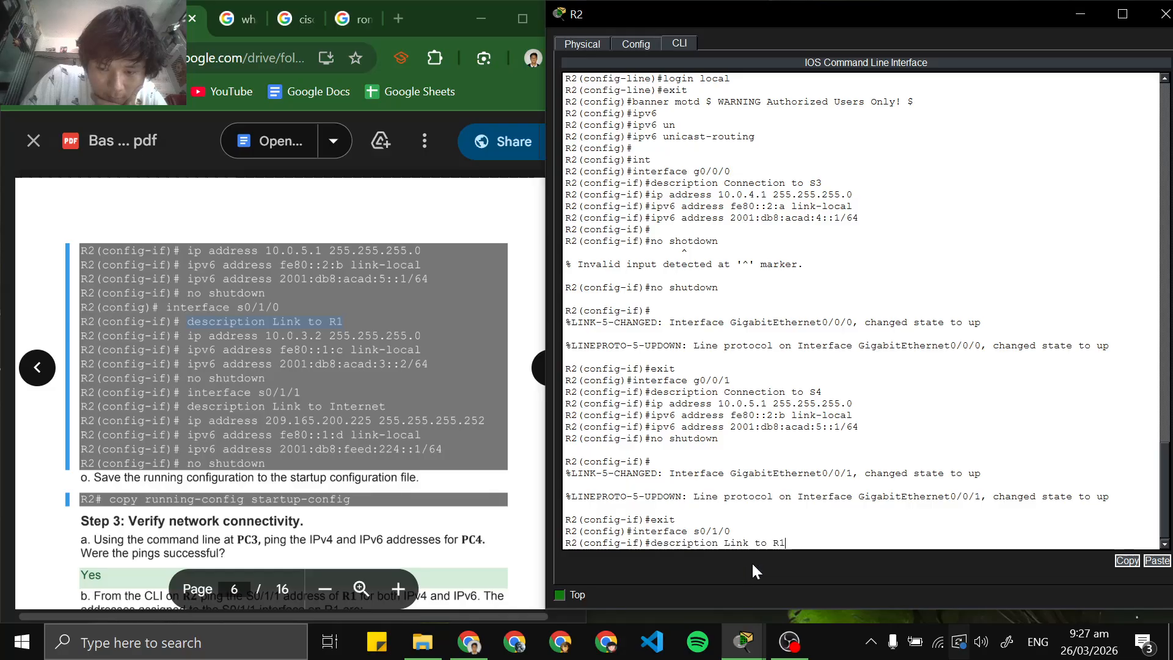
pyautogui.press('Return')
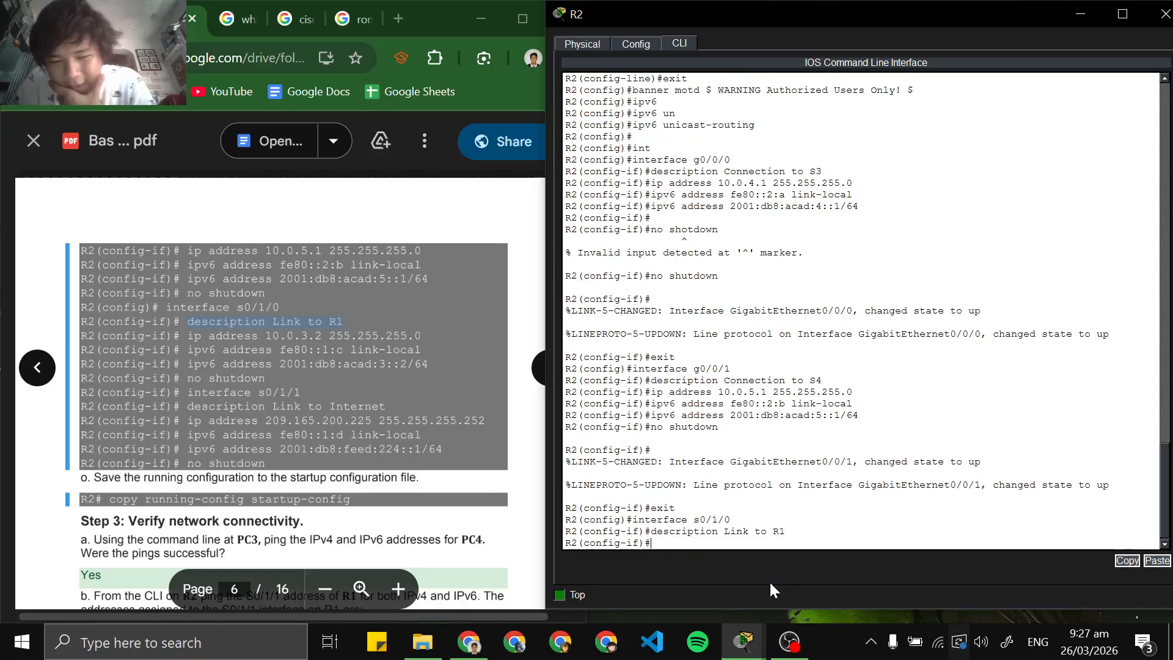
# Check the network topology, and copy ip address 10.0.3.2 255.255.255.0 from the lab PDF and run it on s0/1/0
pyautogui.moveTo(749, 647)
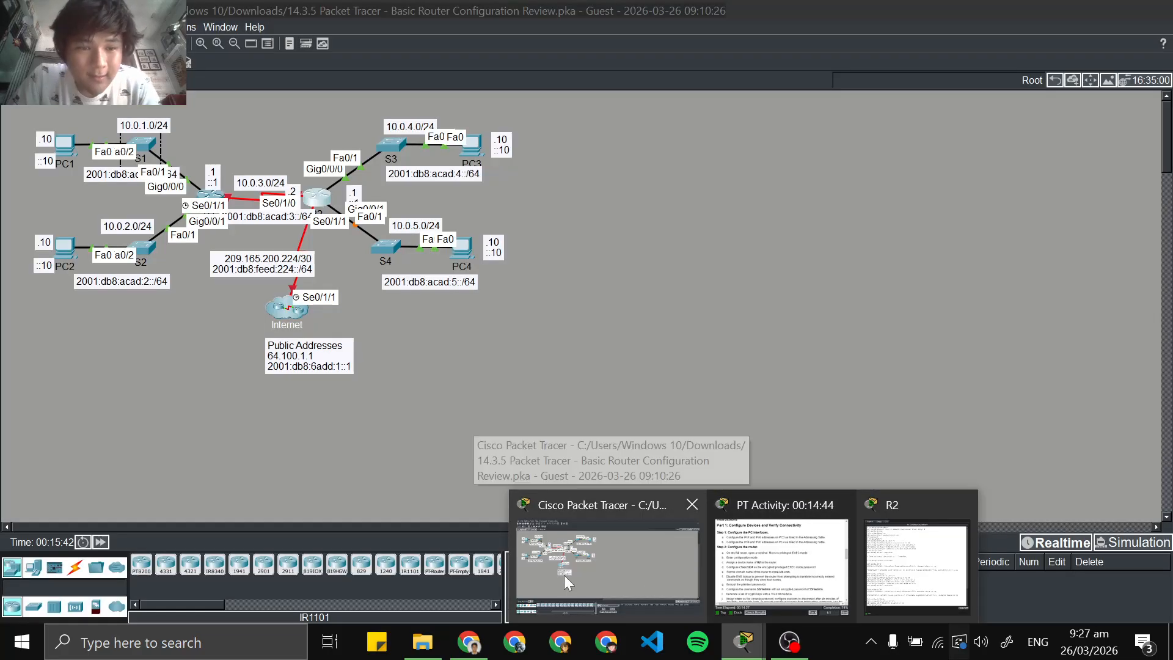
pyautogui.click(563, 575)
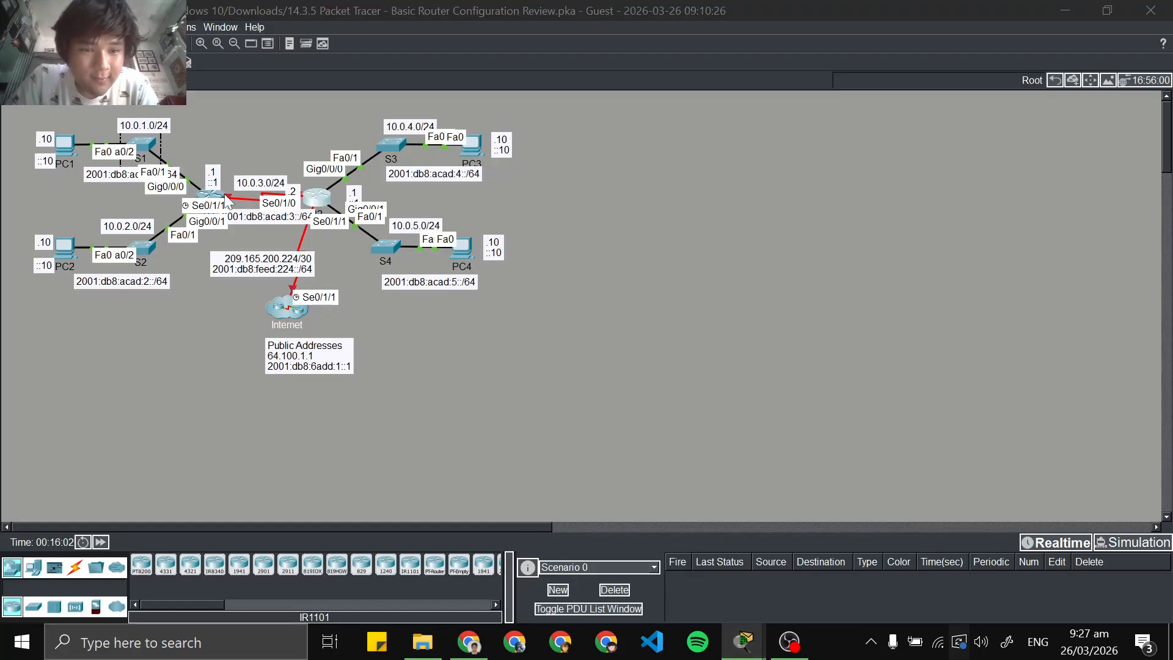
pyautogui.click(1066, 10)
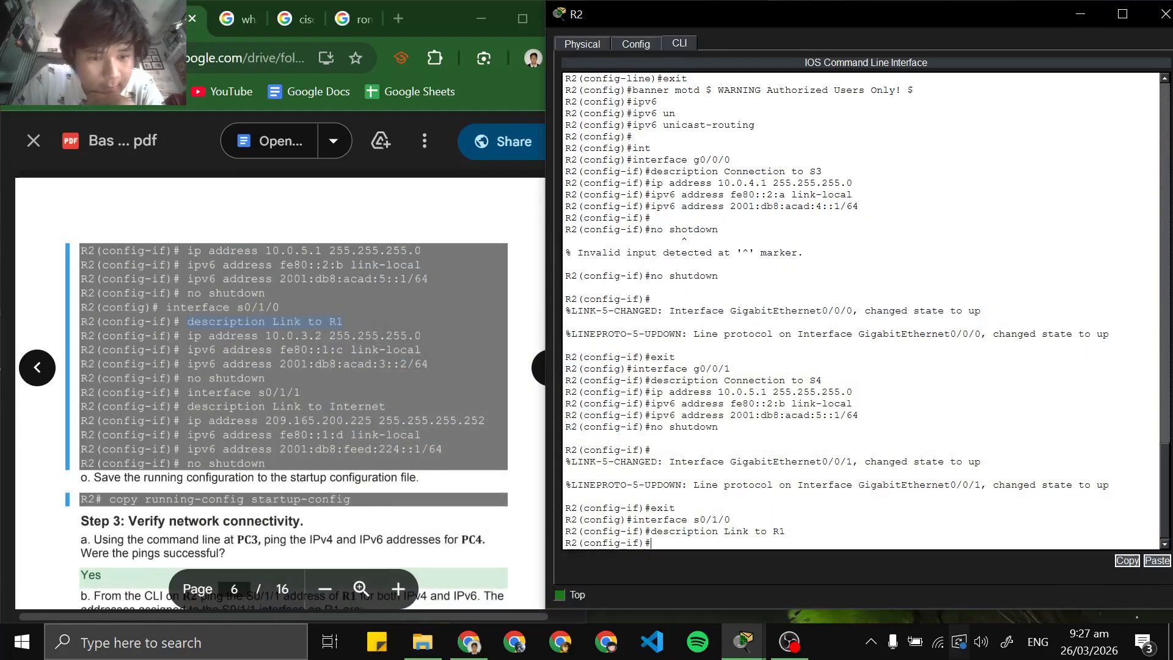
pyautogui.moveTo(188, 336); pyautogui.dragTo(421, 336)
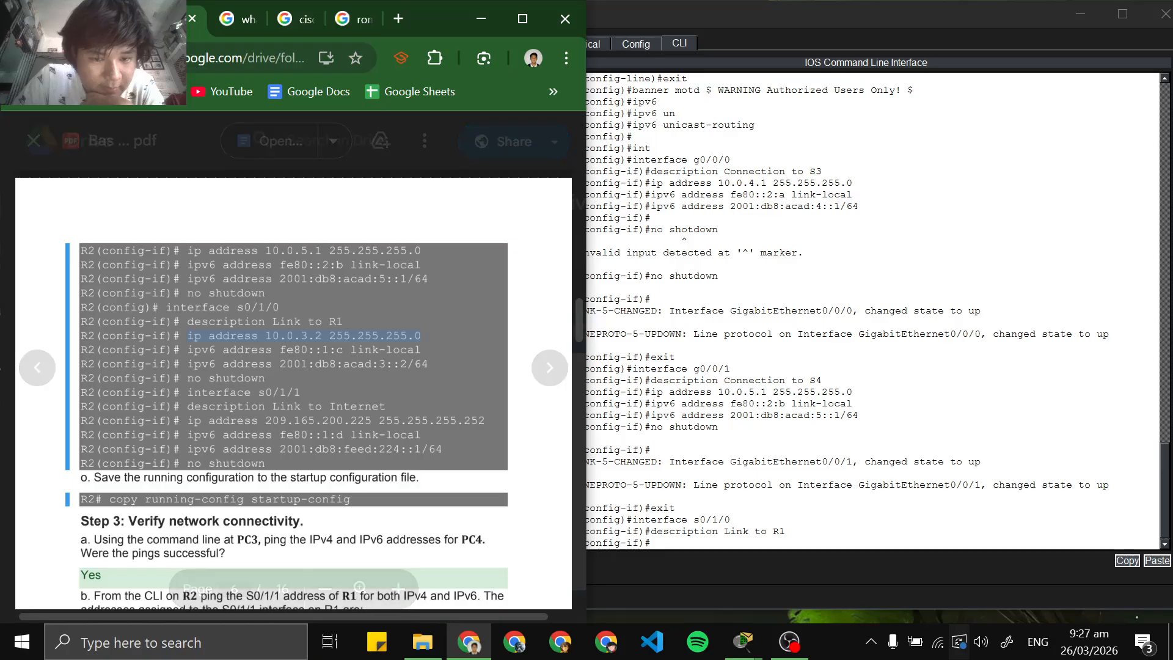
pyautogui.rightClick(754, 543)
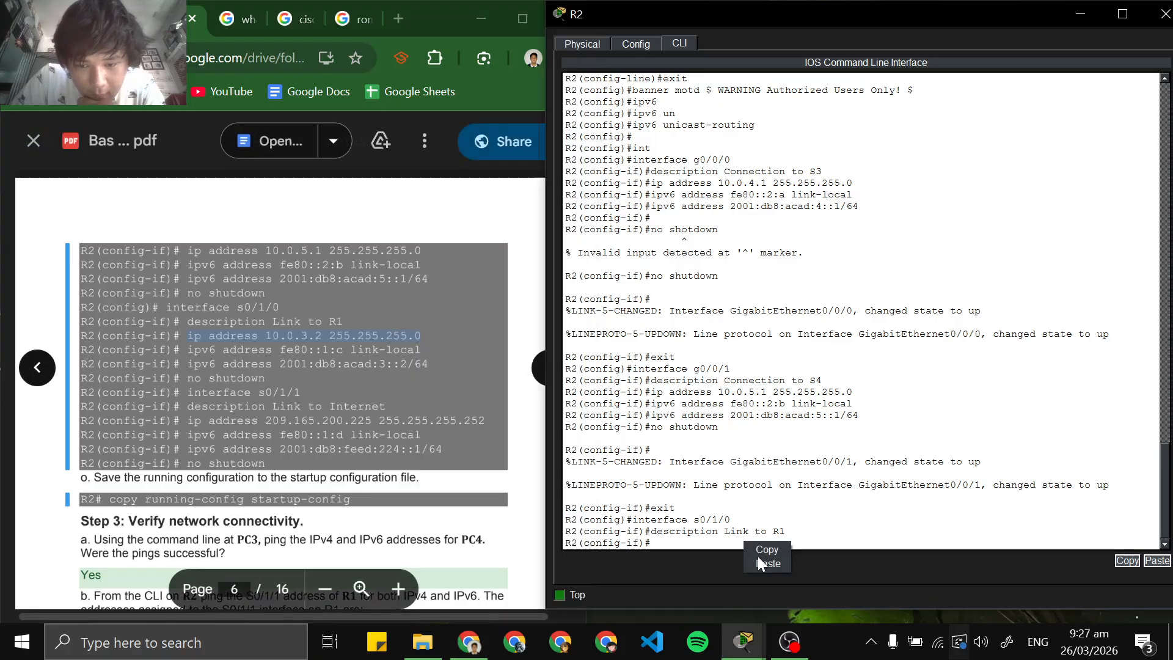
pyautogui.click(764, 563)
pyautogui.press('Return')
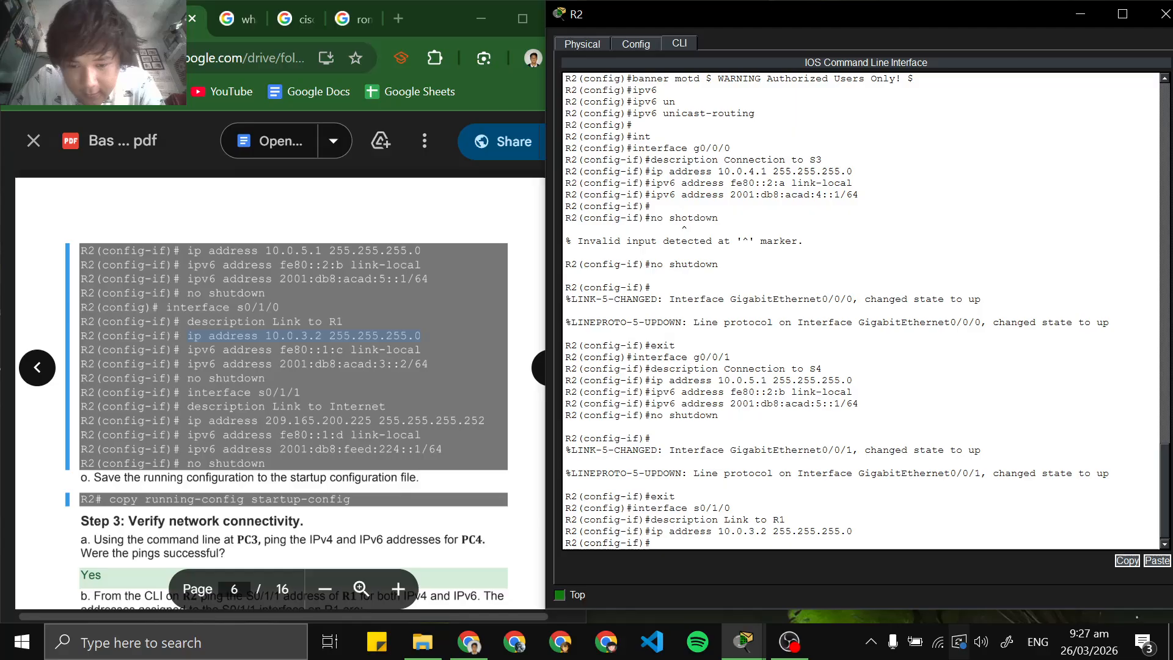
# Copy the command ipv6 address fe80::1:c link-local from the lab PDF and run it on s0/1/0
pyautogui.moveTo(188, 350); pyautogui.dragTo(423, 350)
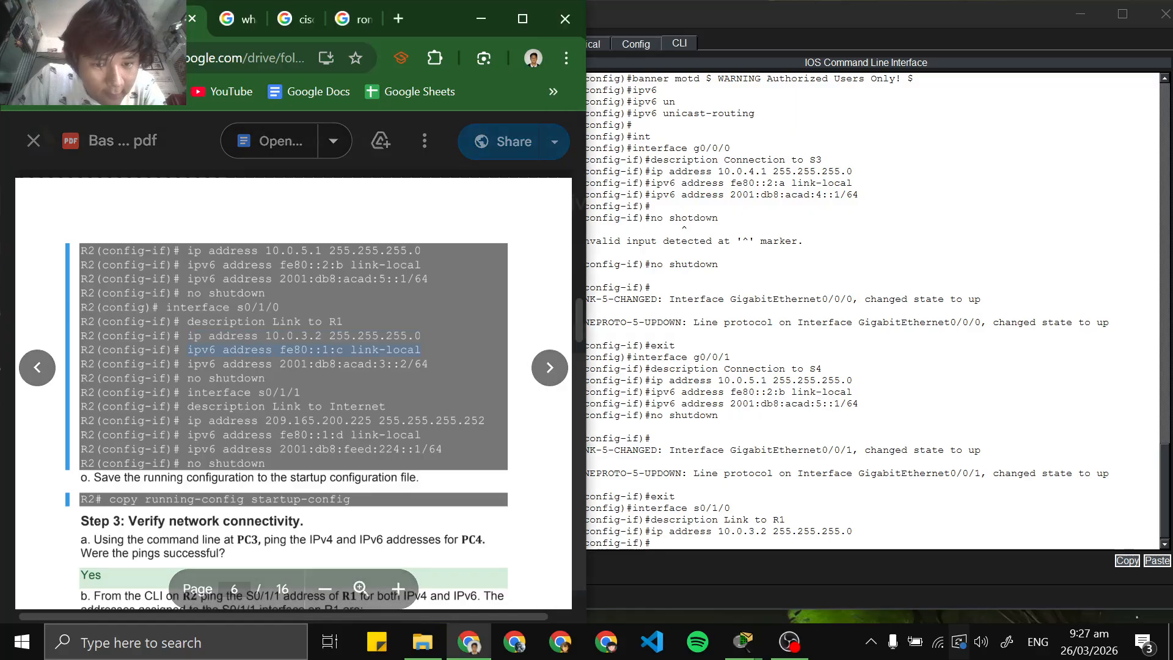
pyautogui.rightClick(409, 350)
pyautogui.click(423, 371)
pyautogui.click(763, 545)
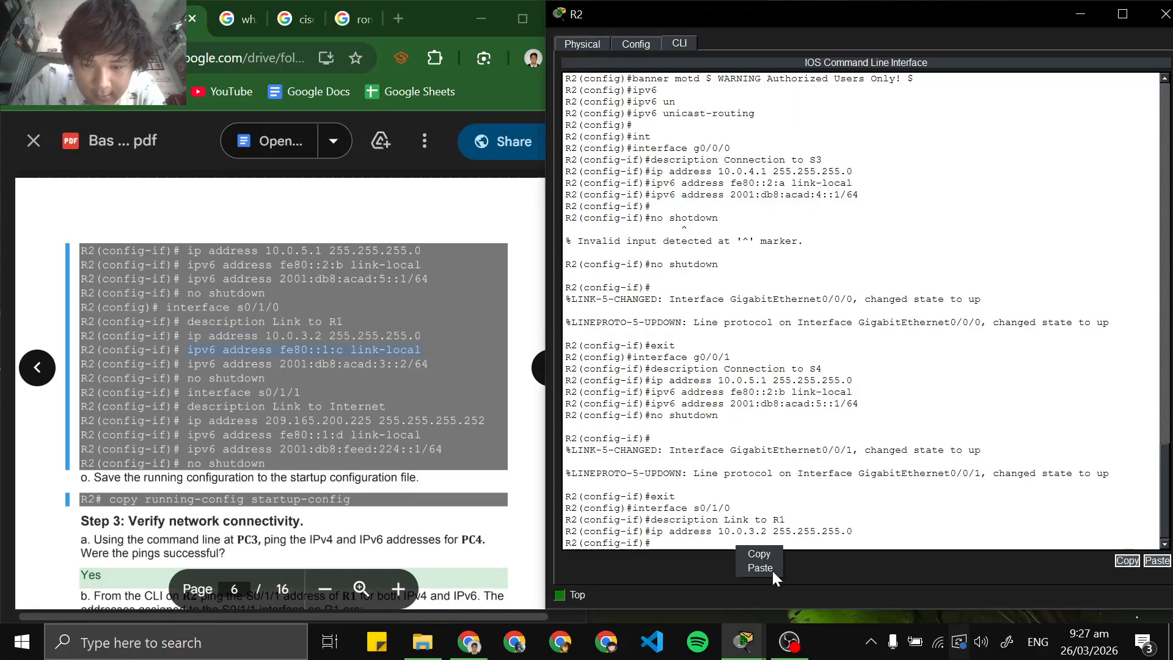
pyautogui.rightClick(763, 545)
pyautogui.click(771, 568)
pyautogui.press('Return')
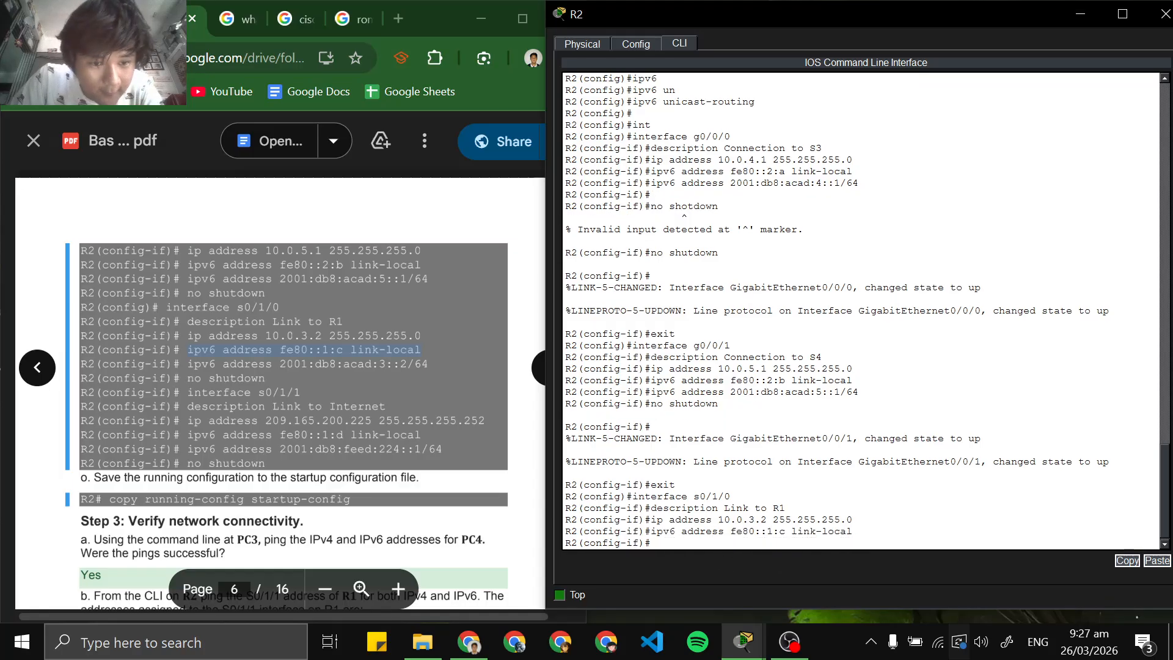
# Copy the command ipv6 address 2001:db8:acad:3::2/64 from the lab PDF and run it on s0/1/0
pyautogui.moveTo(187, 364); pyautogui.dragTo(427, 364)
pyautogui.rightClick(417, 365)
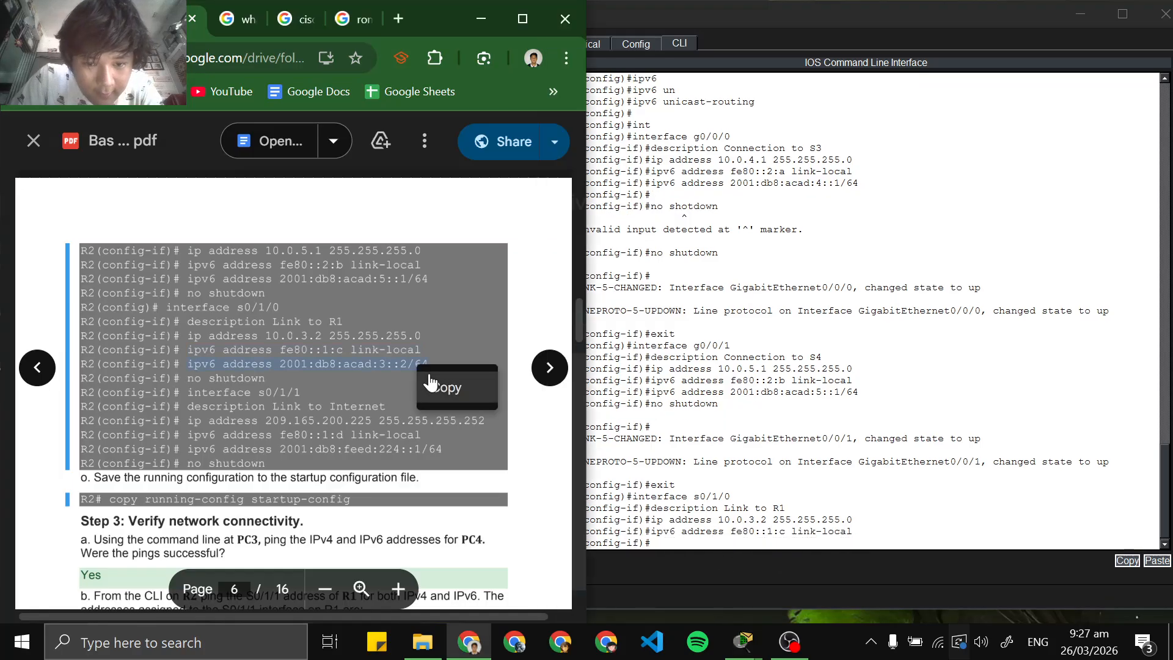
pyautogui.click(444, 386)
pyautogui.click(760, 545)
pyautogui.rightClick(760, 545)
pyautogui.click(774, 568)
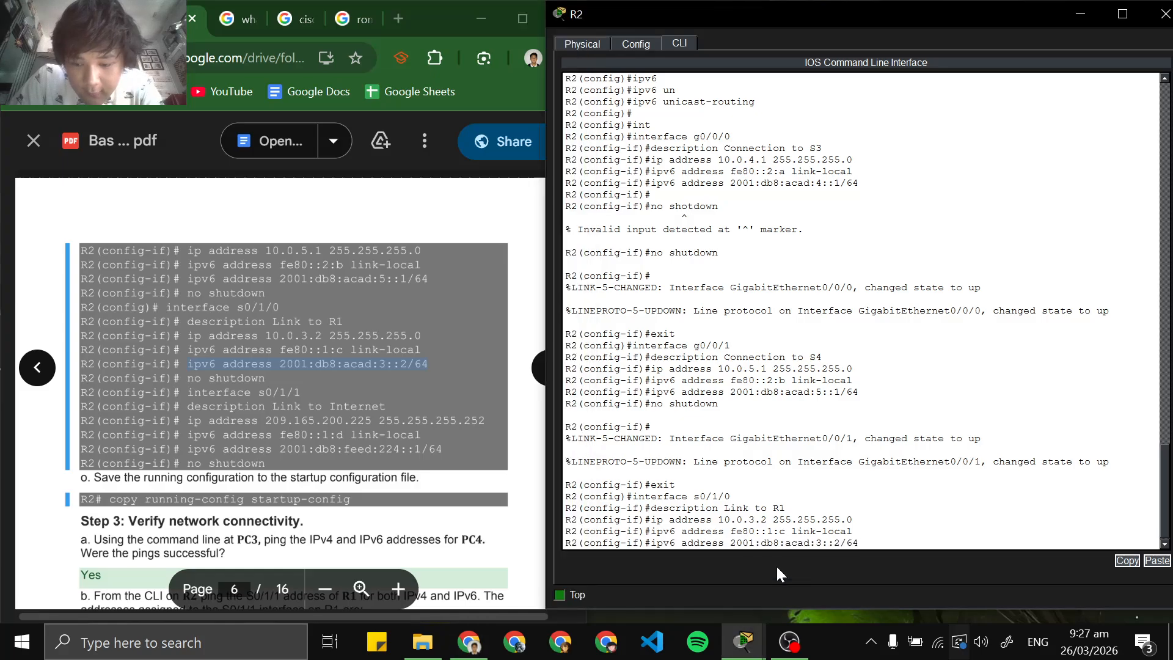
pyautogui.press('Return')
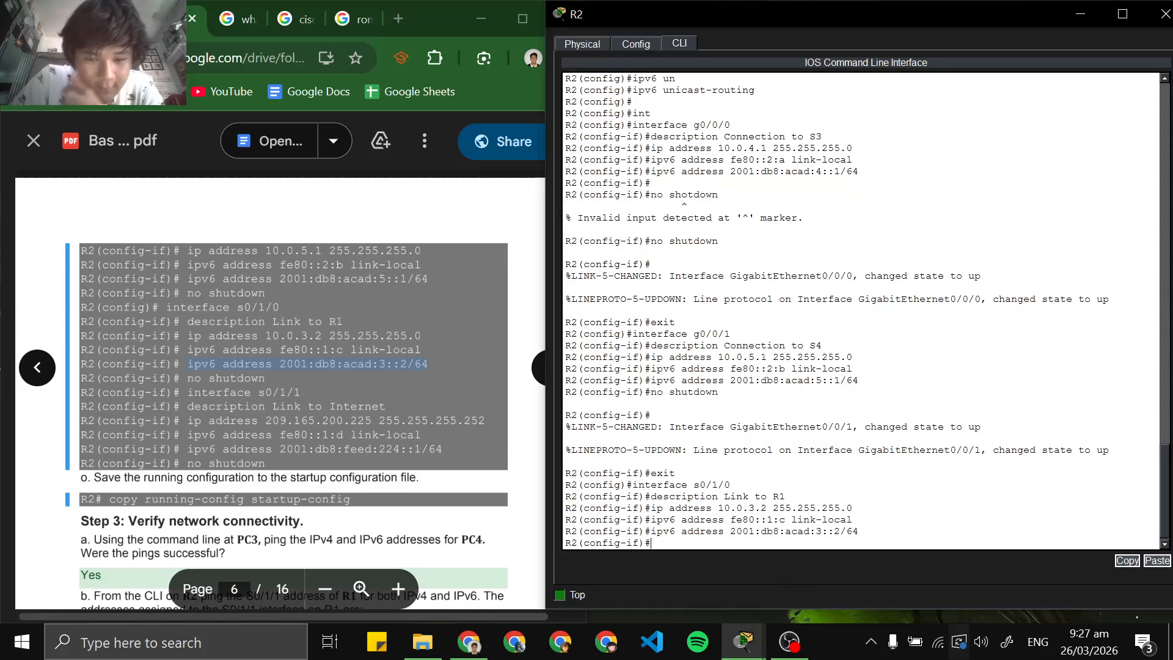
# Enable interface s0/1/0 with the no shutdown command
pyautogui.write('no shut')
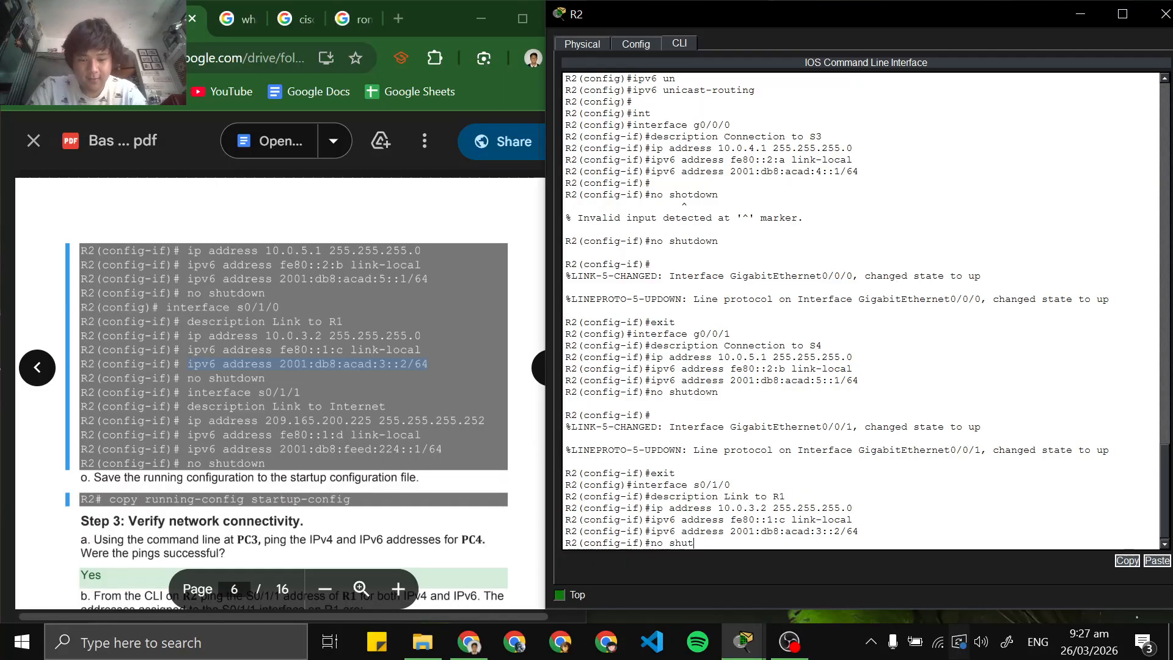
pyautogui.write('down')
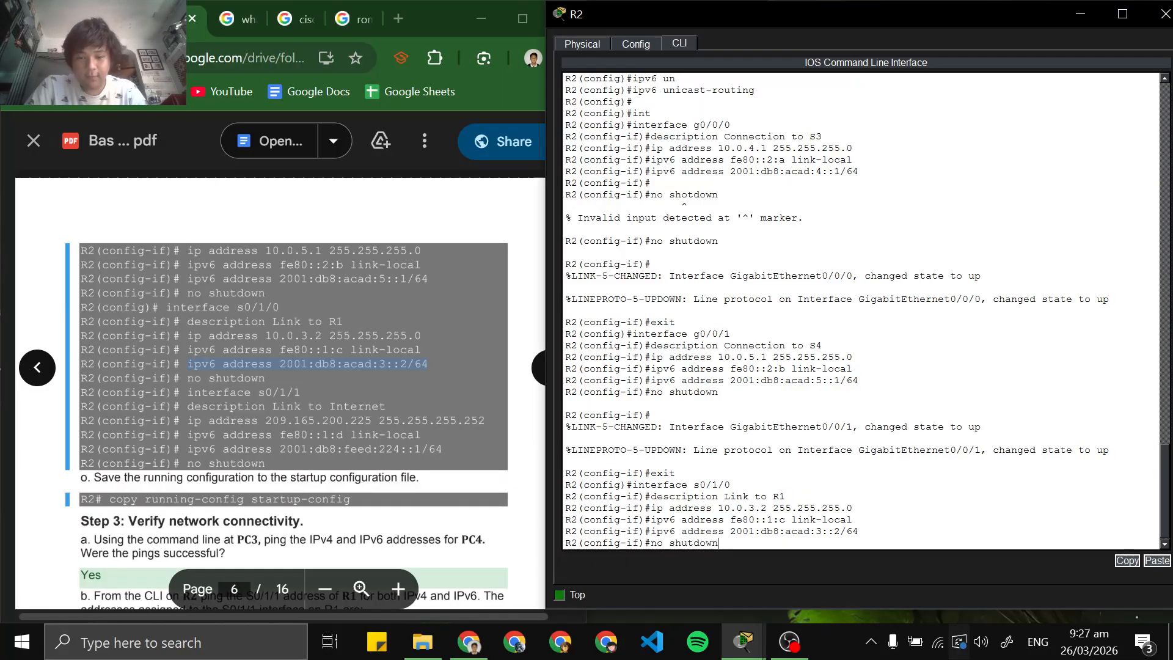
pyautogui.press('Return')
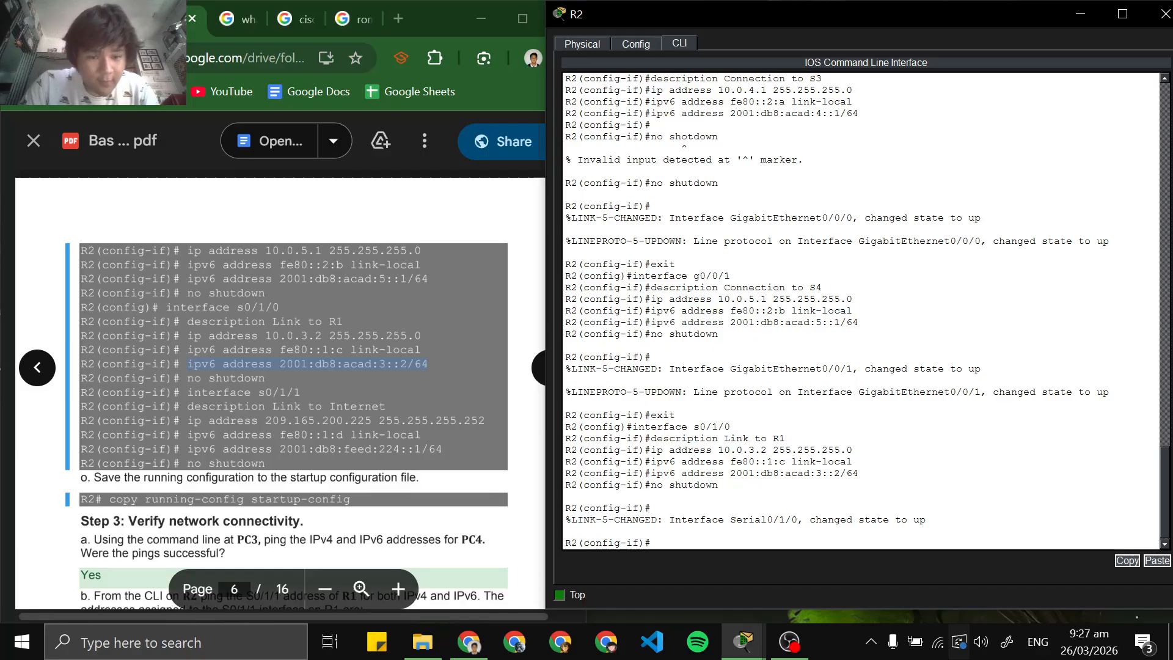
# Copy interface s0/1/1 from the lab PDF, exit the s0/1/0 configuration, and run the copied command in R2's CLI
pyautogui.scroll(-1, 299, 342)
pyautogui.moveTo(301, 301); pyautogui.dragTo(12, 301)
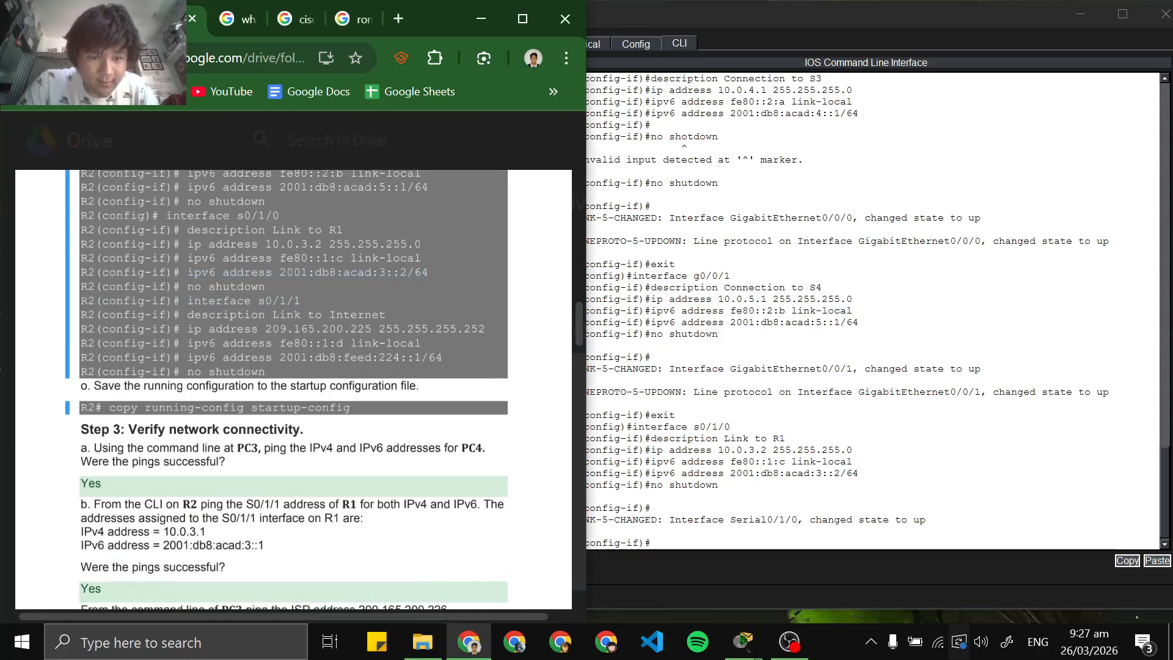
pyautogui.rightClick(291, 300)
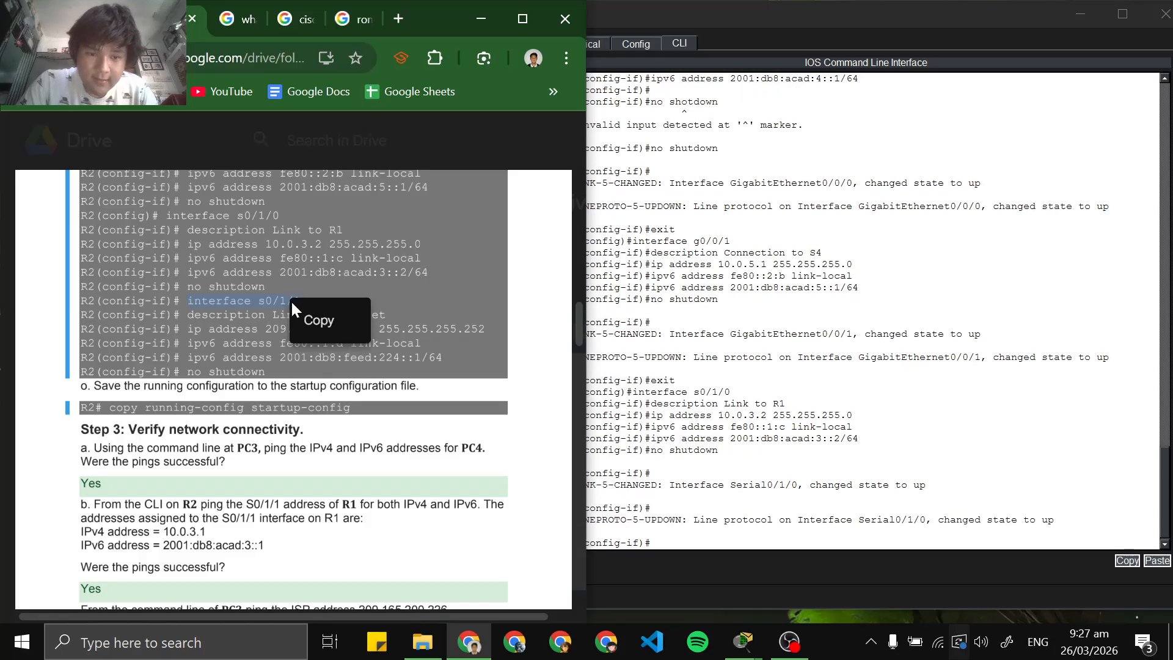
pyautogui.click(316, 319)
pyautogui.click(653, 542)
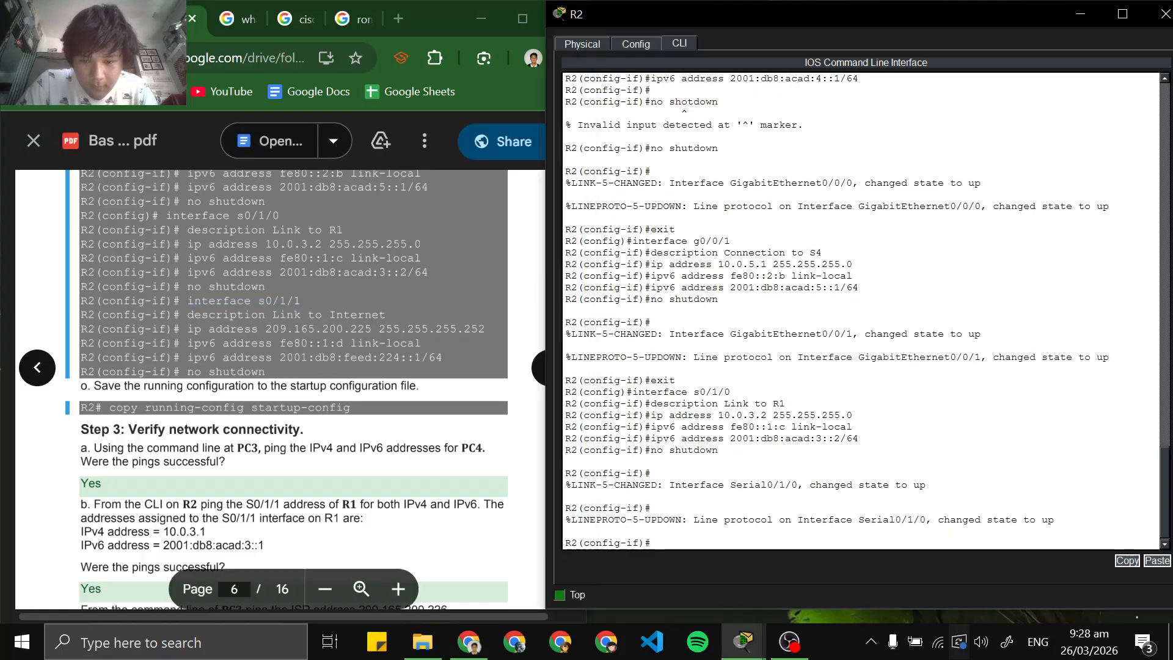
pyautogui.write('exit')
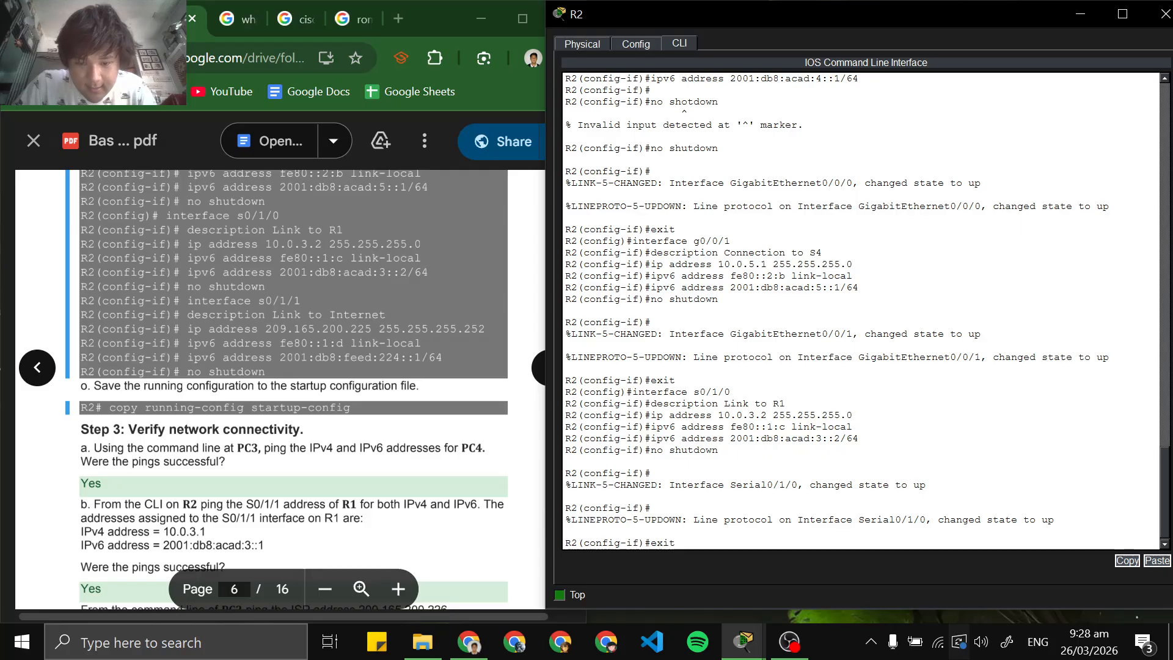
pyautogui.press('Return')
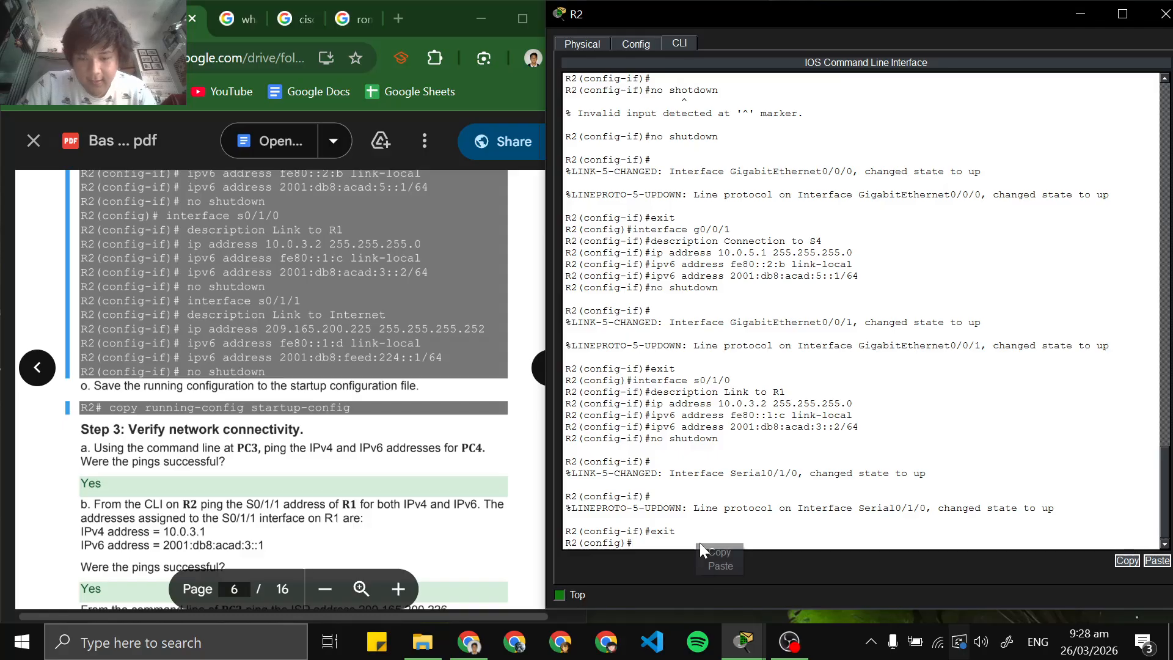
pyautogui.write('interface s0/1/1')
pyautogui.press('Return')
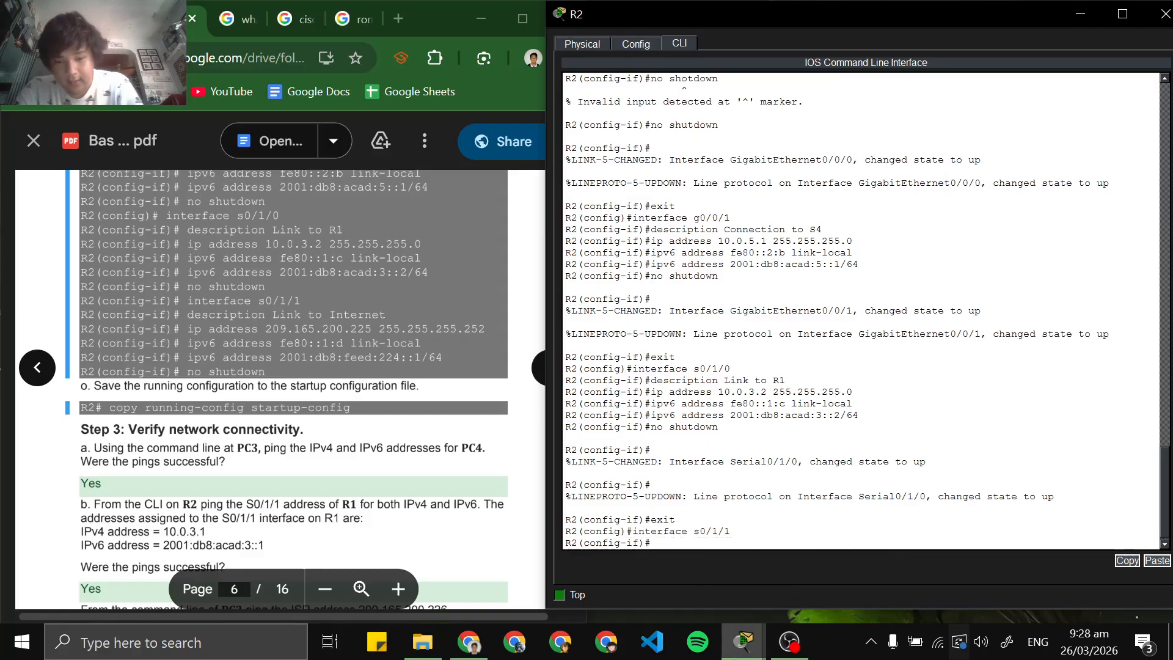
# Check the network topology, and copy the command description Link to Internet from the lab PDF and run it on s0/1/1
pyautogui.moveTo(743, 642)
pyautogui.click(674, 563)
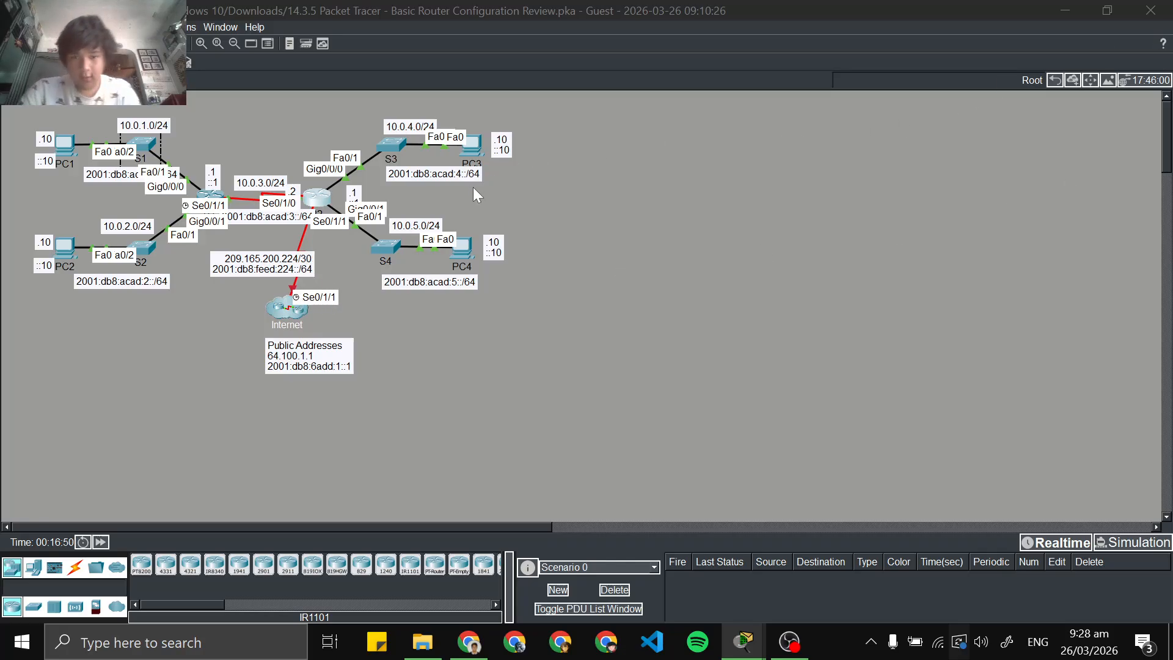
pyautogui.click(1064, 10)
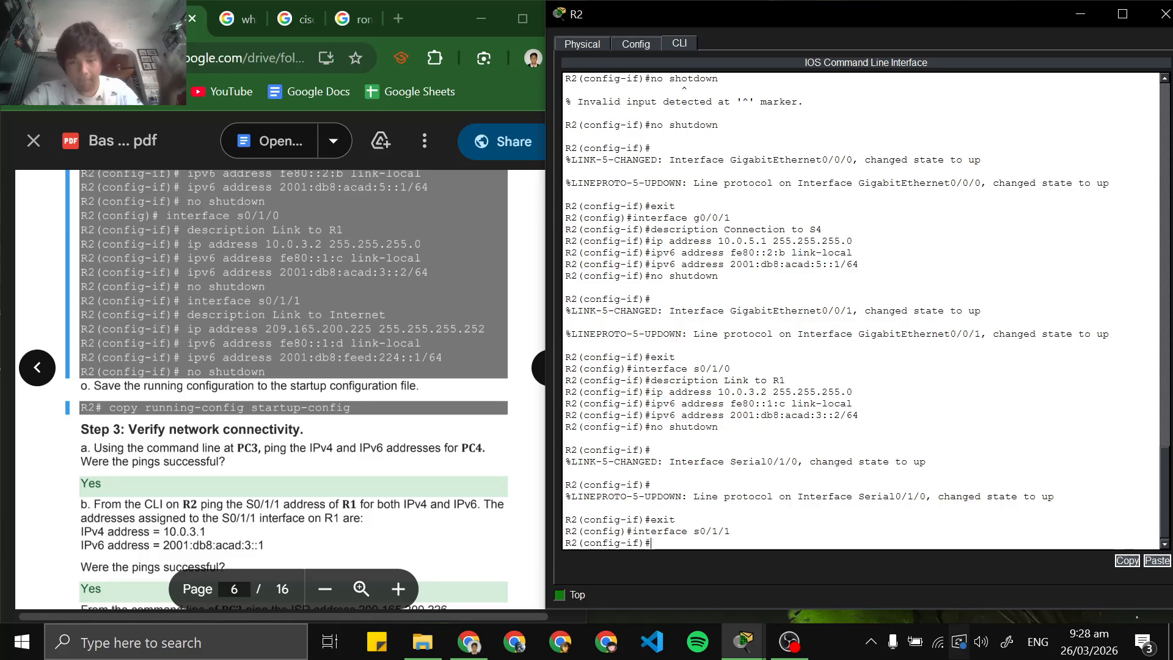
pyautogui.scroll(4, 281, 389)
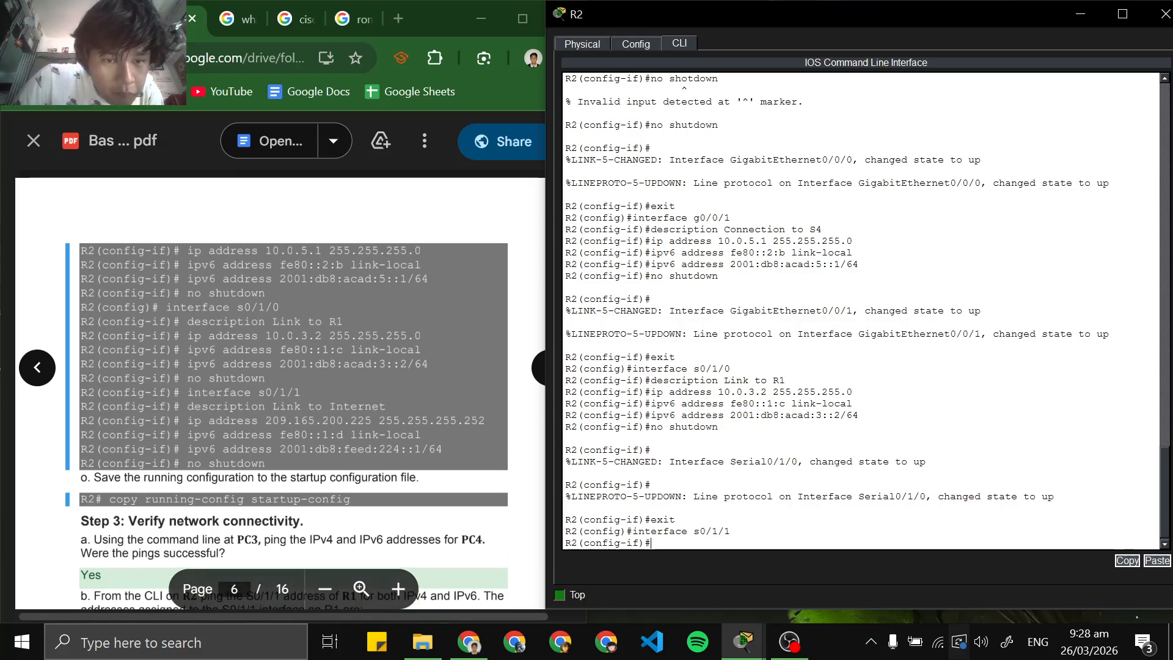
pyautogui.scroll(-3, 281, 389)
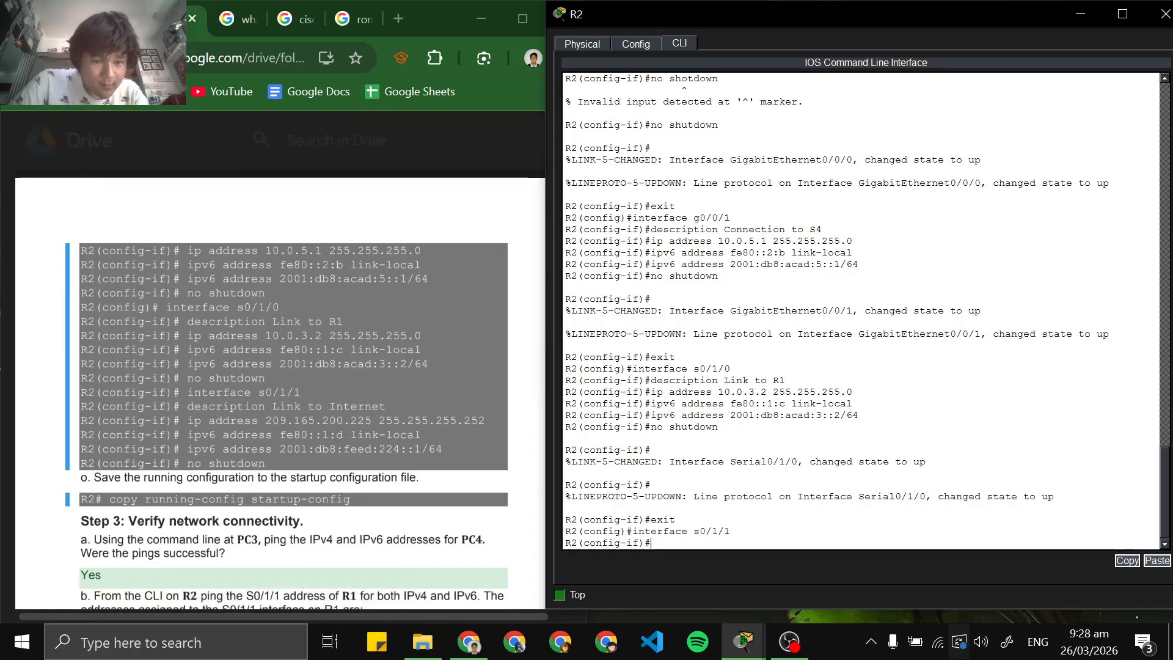
pyautogui.doubleClick(226, 407)
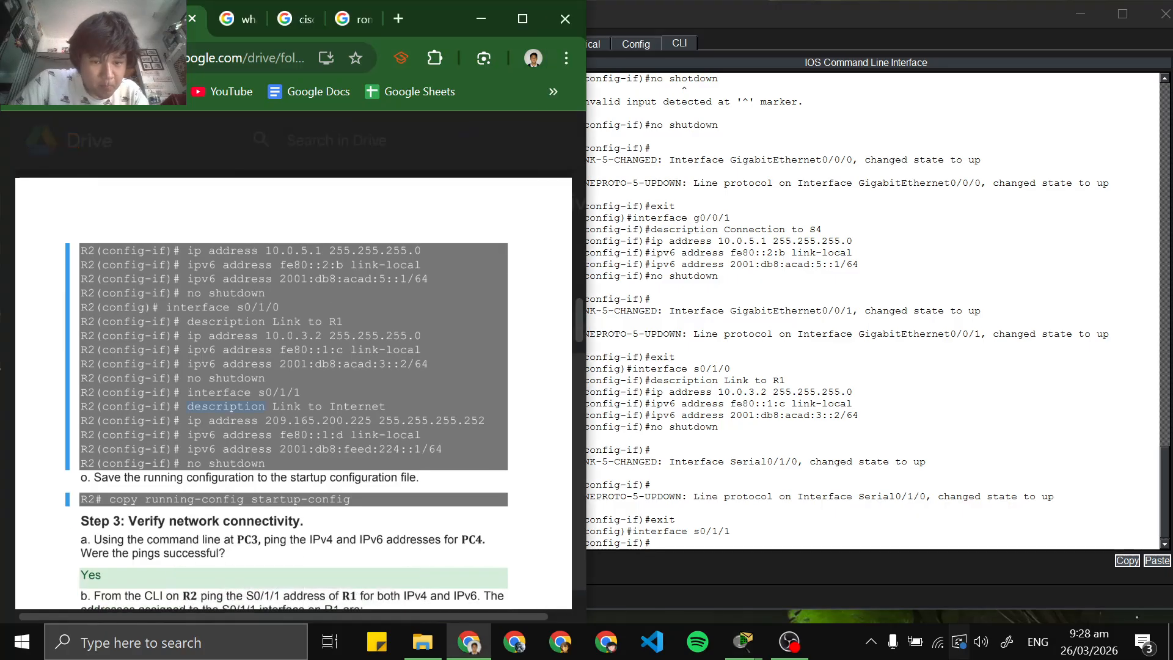
pyautogui.click(763, 558)
pyautogui.rightClick(758, 544)
pyautogui.click(782, 565)
pyautogui.press('Return')
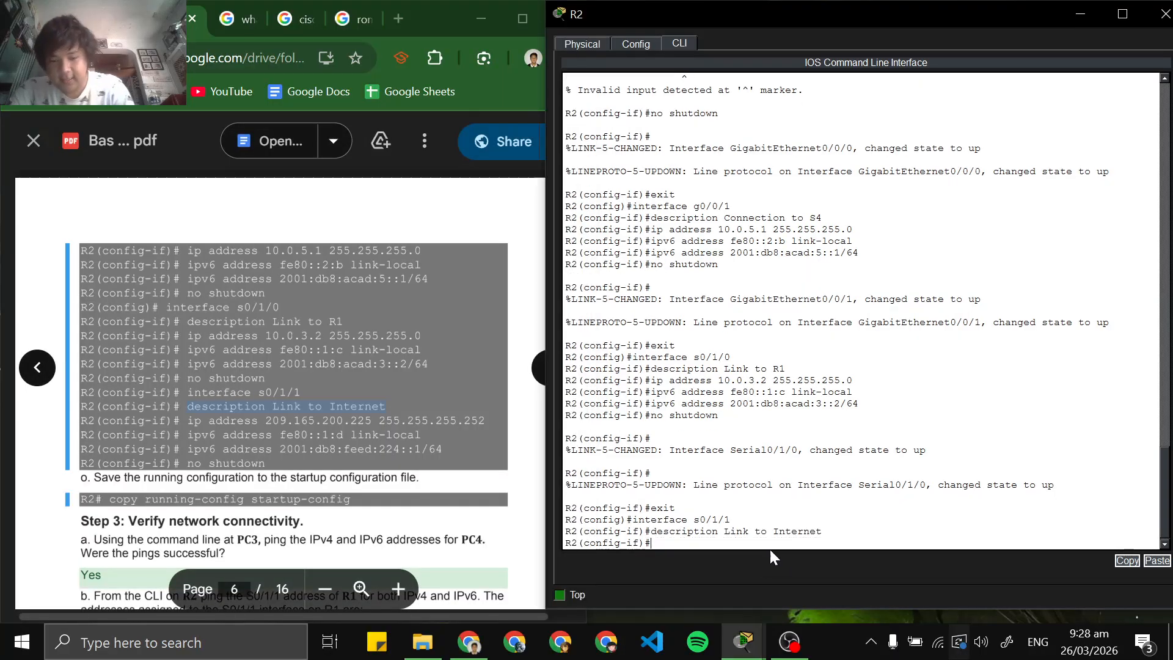
# Copy the command ip address 209.165.200.225 255.255.255.252 from the lab PDF and run it on s0/1/1
pyautogui.moveTo(188, 420); pyautogui.dragTo(487, 421)
pyautogui.click(495, 444)
pyautogui.click(703, 544)
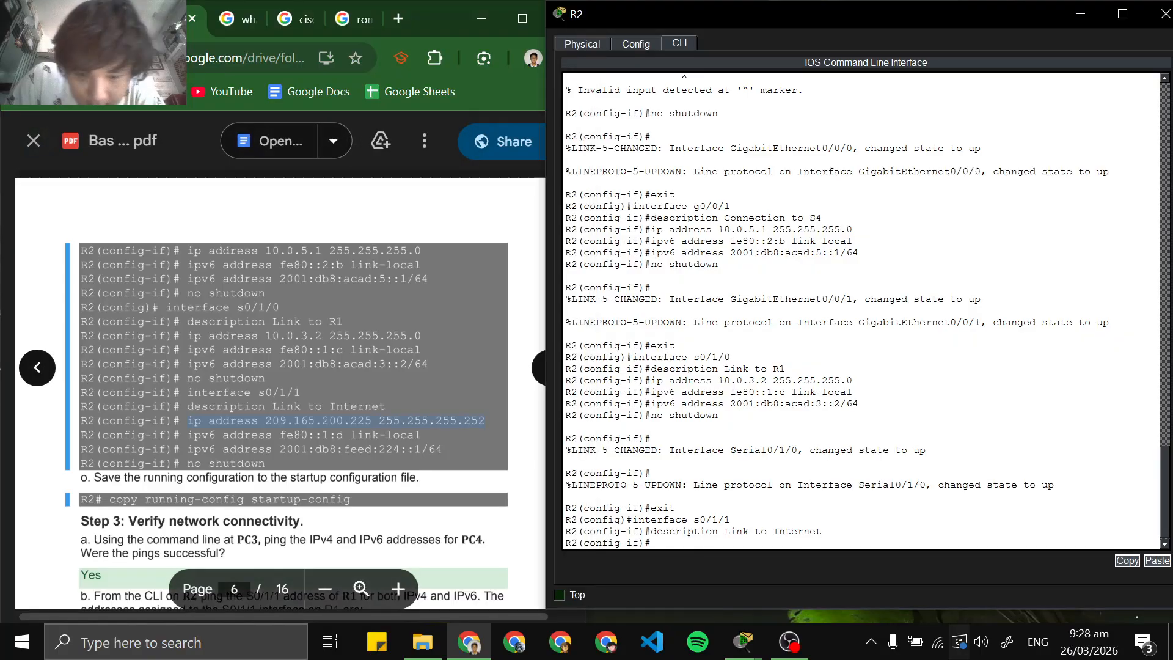
pyautogui.rightClick(701, 542)
pyautogui.click(725, 561)
pyautogui.press('Return')
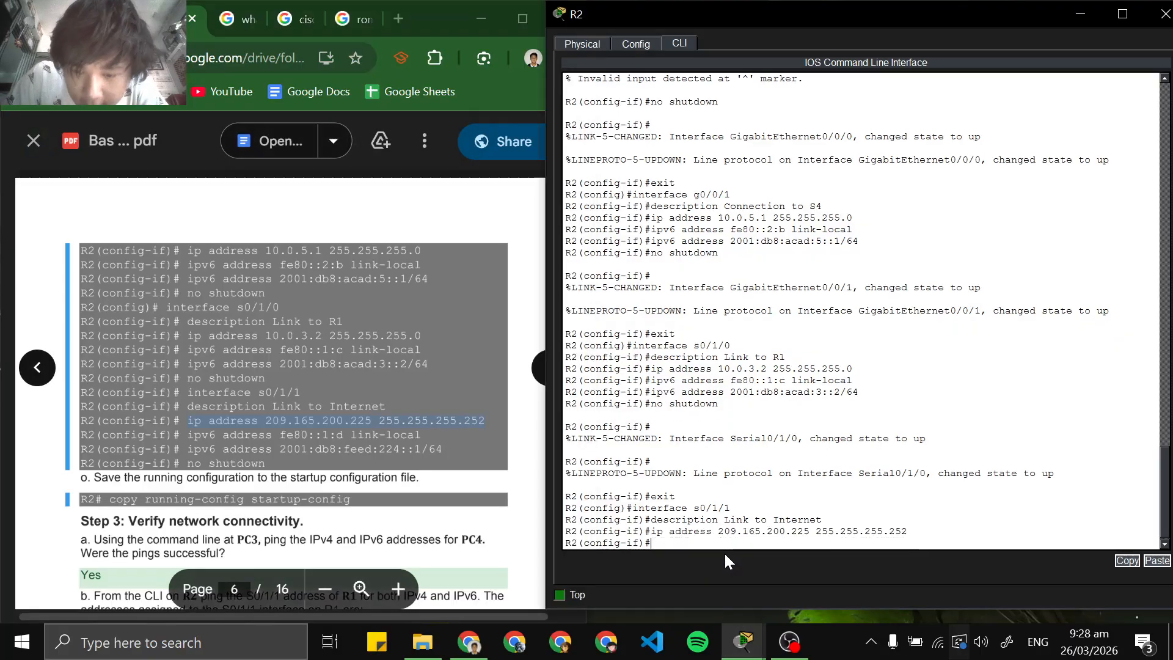
# Copy the command ipv6 address fe80::1:d link-local from the lab PDF and run it on s0/1/1
pyautogui.moveTo(188, 435); pyautogui.dragTo(422, 435)
pyautogui.click(440, 450)
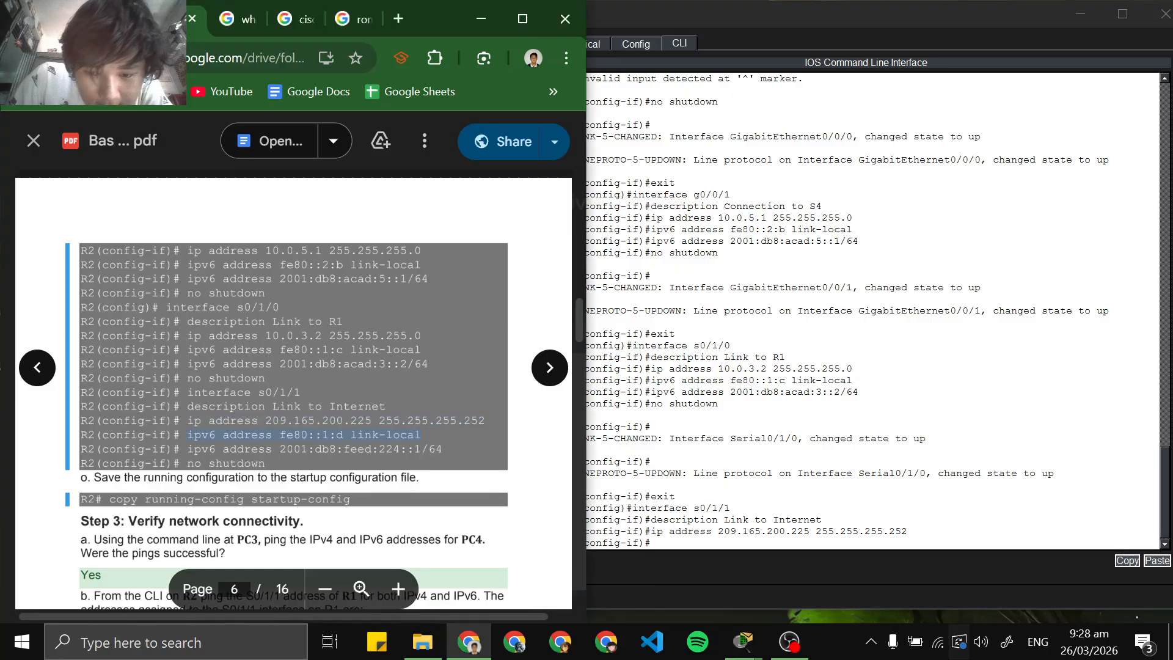
pyautogui.click(692, 546)
pyautogui.rightClick(692, 547)
pyautogui.click(716, 568)
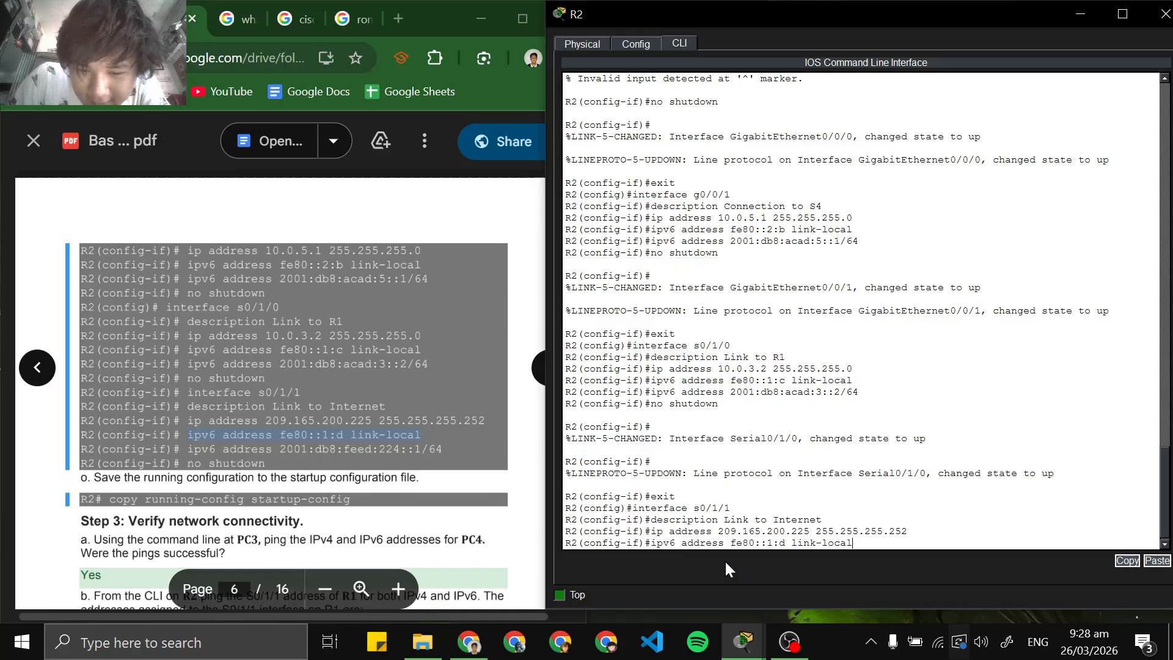
pyautogui.press('Return')
pyautogui.click(790, 641)
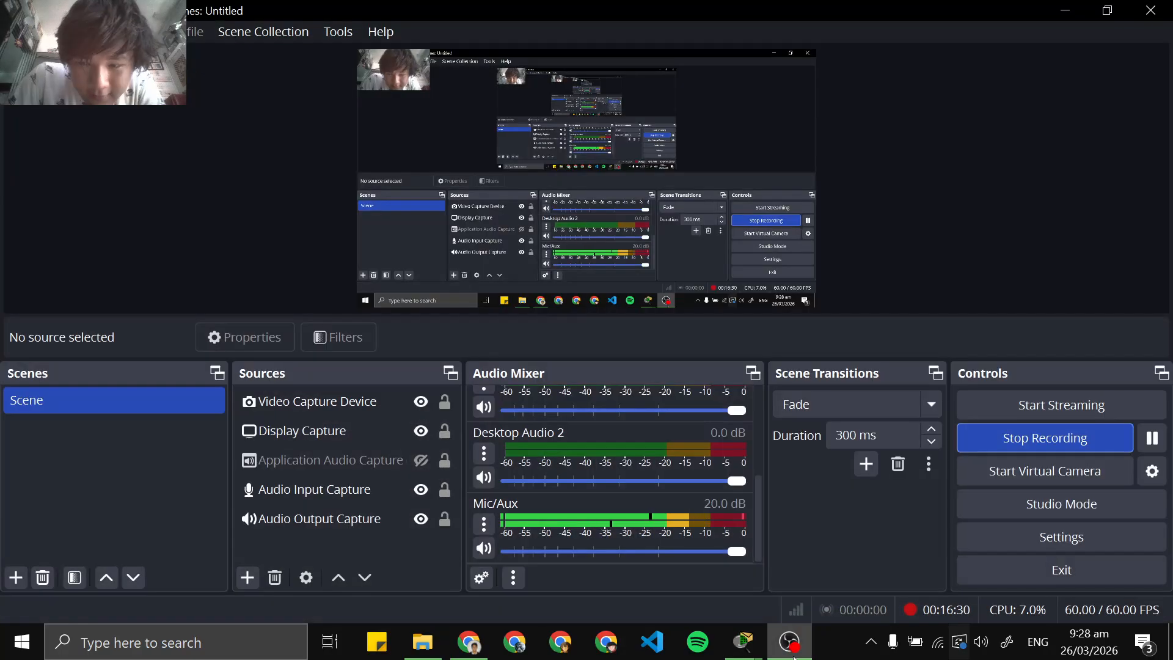
pyautogui.click(790, 641)
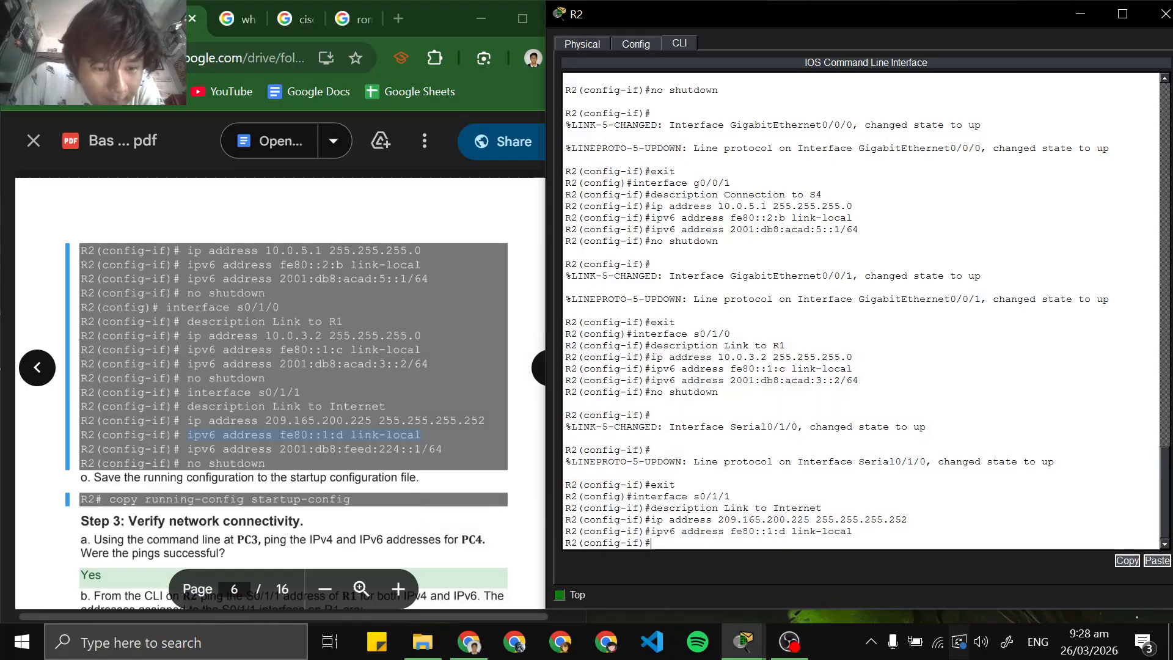
# Copy the command ipv6 address 2001:db8:feed:224::1/64 from the lab PDF and run it on s0/1/1
pyautogui.moveTo(188, 449); pyautogui.dragTo(442, 449)
pyautogui.rightClick(431, 457)
pyautogui.click(459, 473)
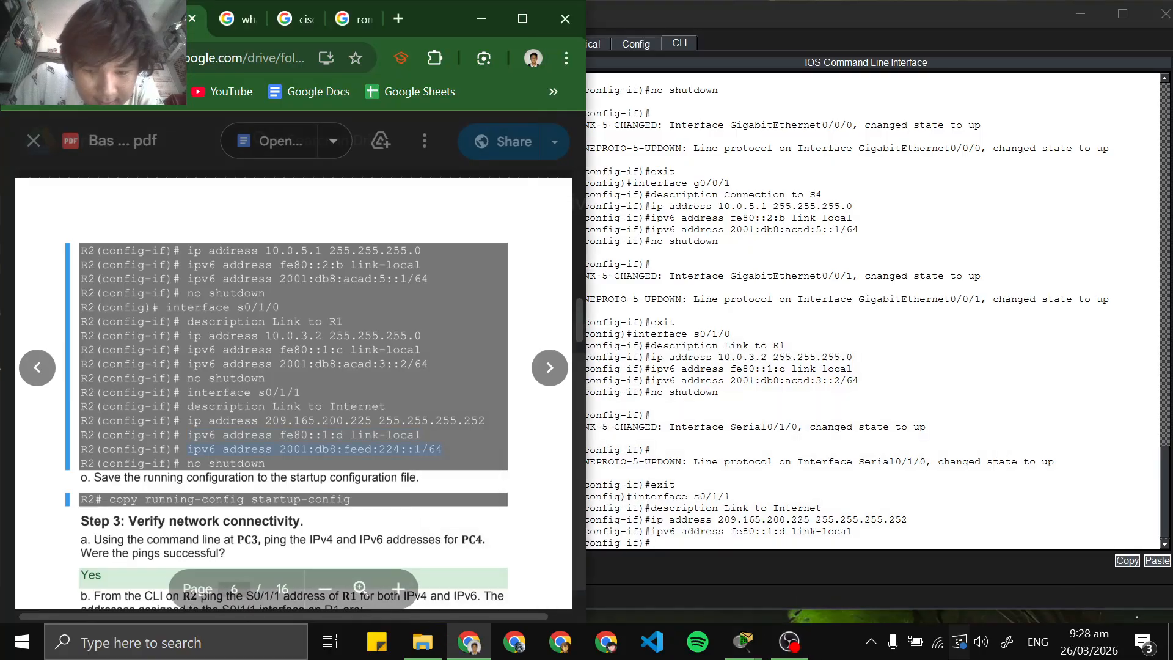
pyautogui.click(744, 641)
pyautogui.rightClick(680, 540)
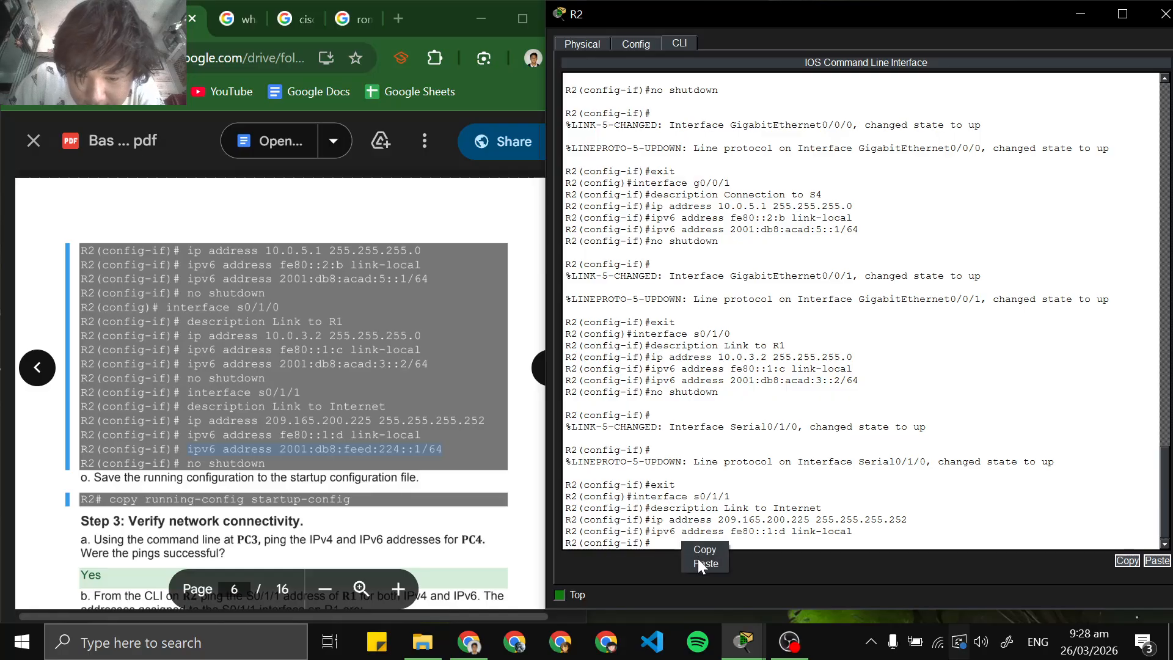
pyautogui.click(697, 558)
pyautogui.press('Return')
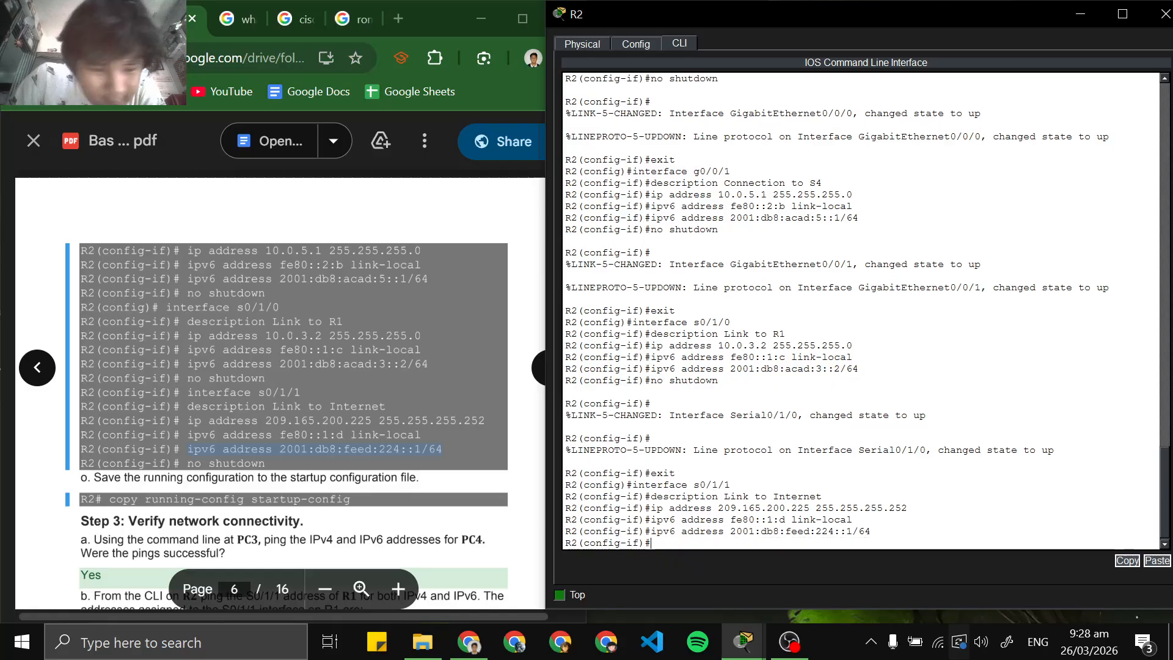
# Enable interface s0/1/1 with the no shutdown command
pyautogui.write('no shut')
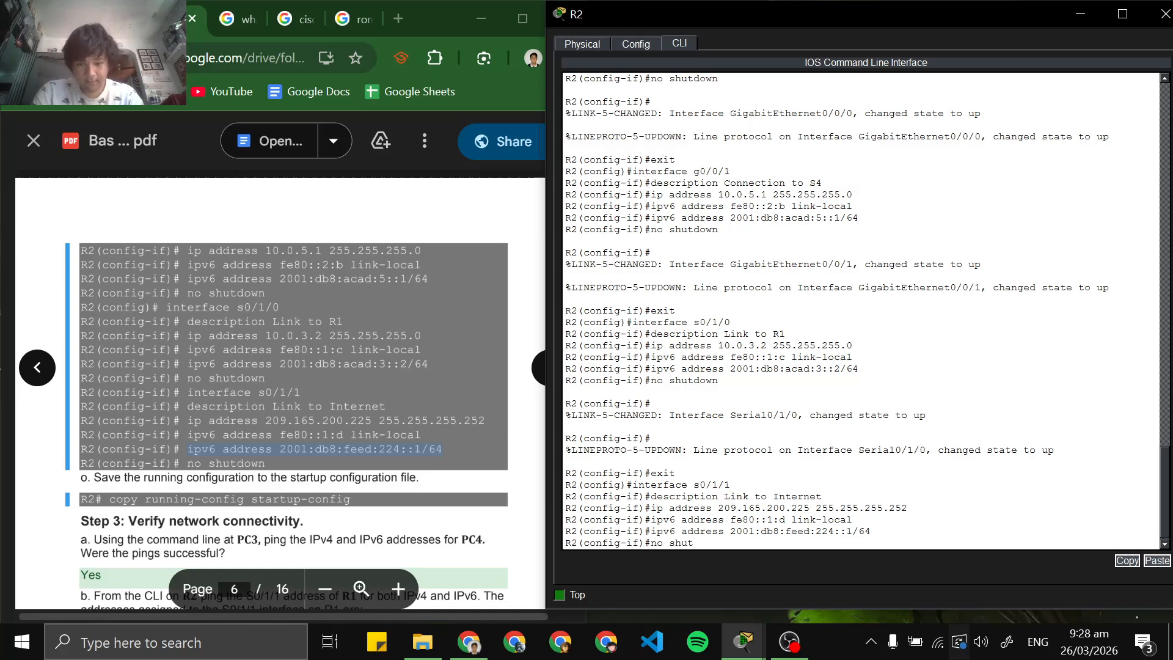
pyautogui.press('Tab')
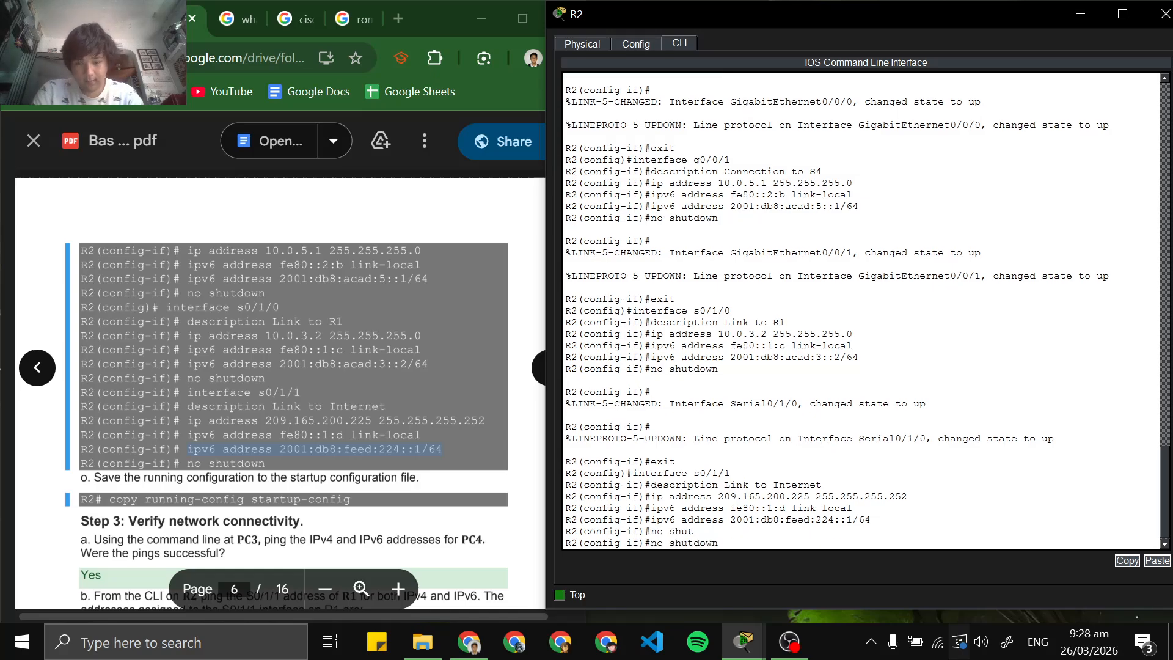
pyautogui.press('Return')
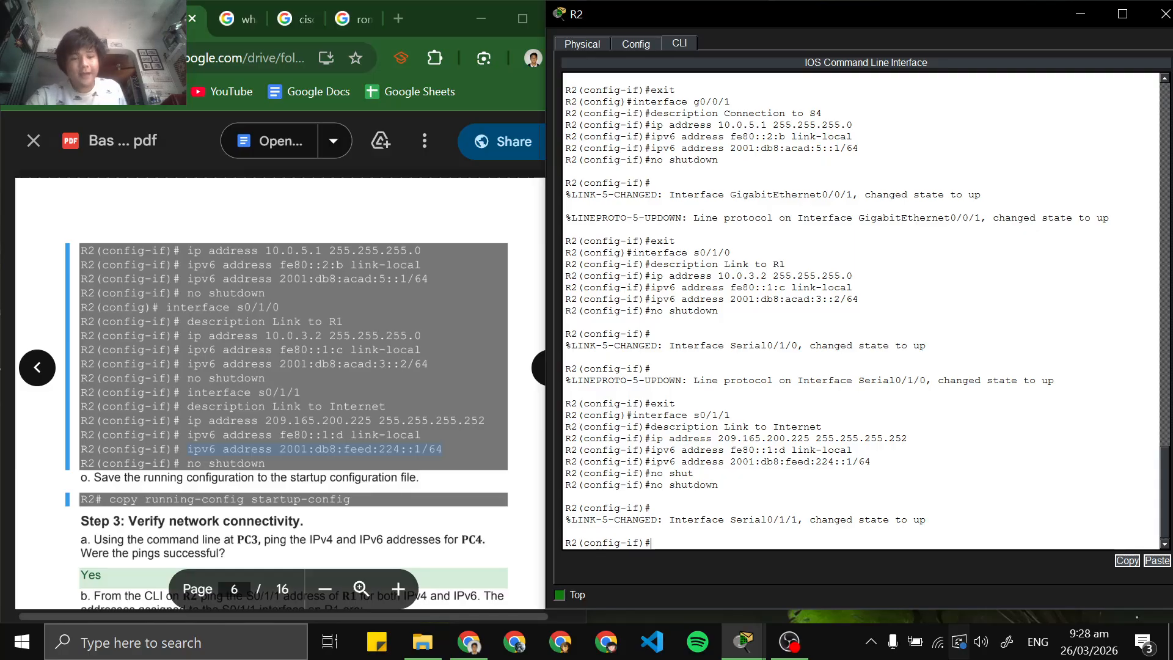
# Exit interface and global configuration modes to return R2 to privileged EXEC mode
pyautogui.write('exit')
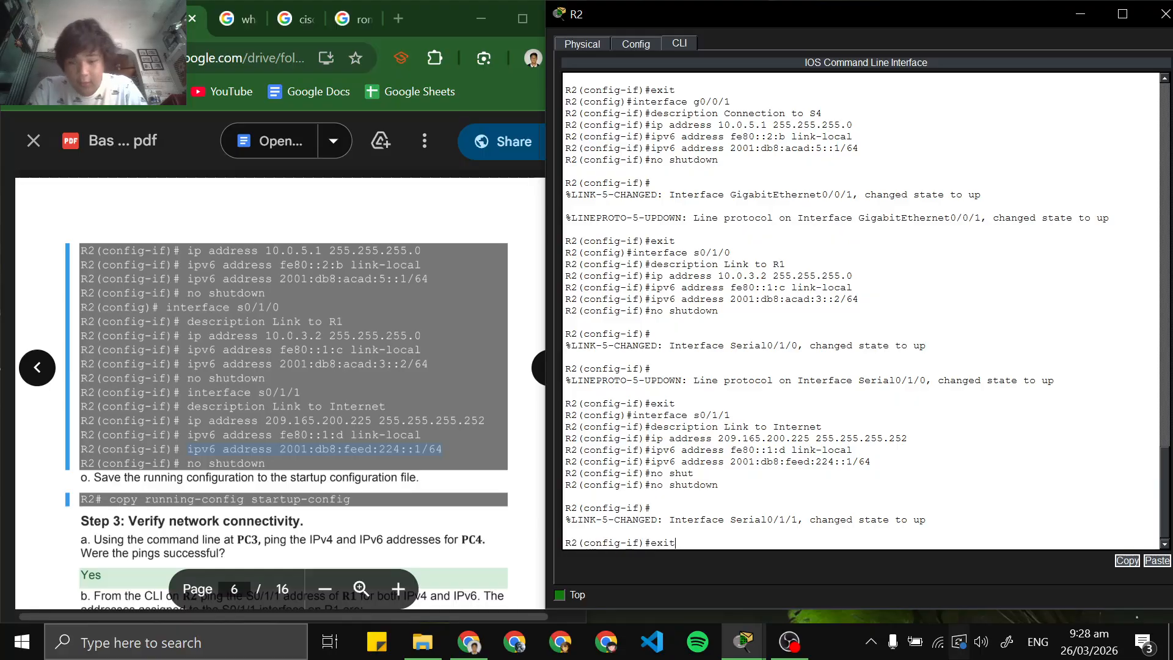
pyautogui.press('Return')
pyautogui.write('exit')
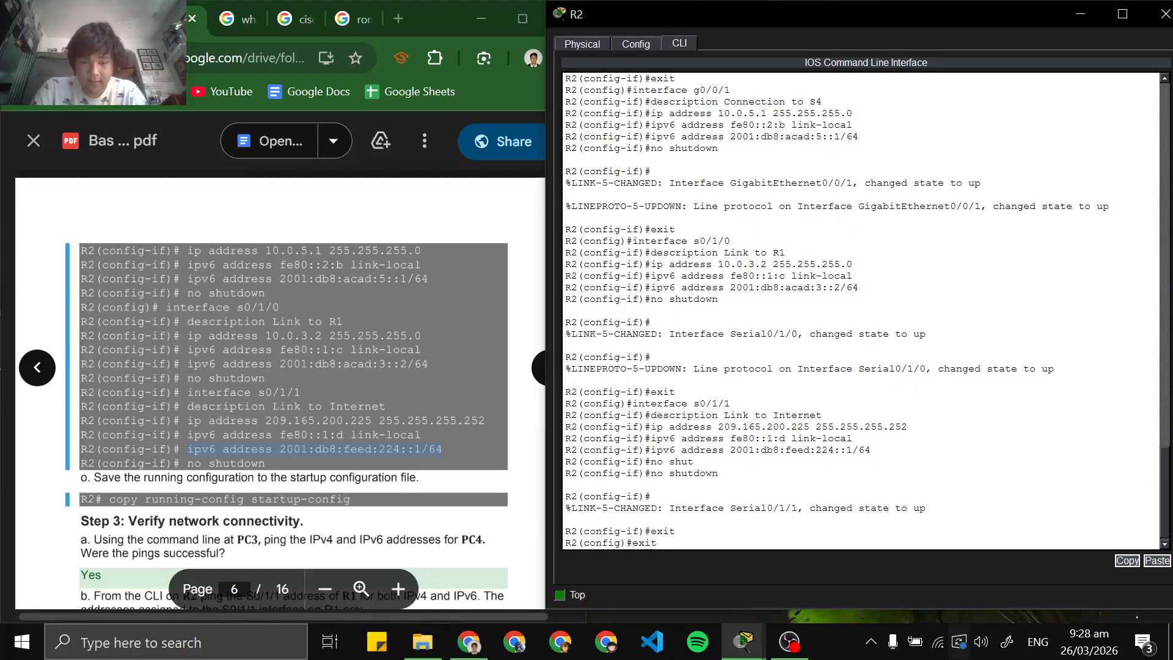
pyautogui.press('Return')
# Save R2's running configuration with copy running-config startup-config, accepting the default destination filename
pyautogui.write('copy')
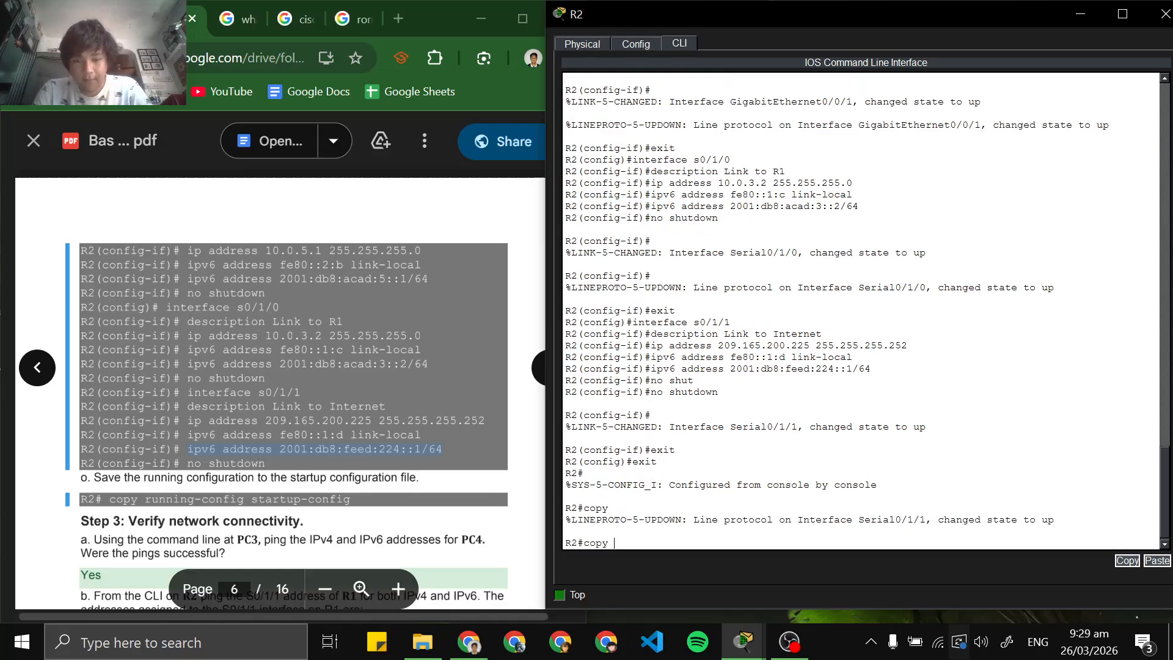
pyautogui.write(' run')
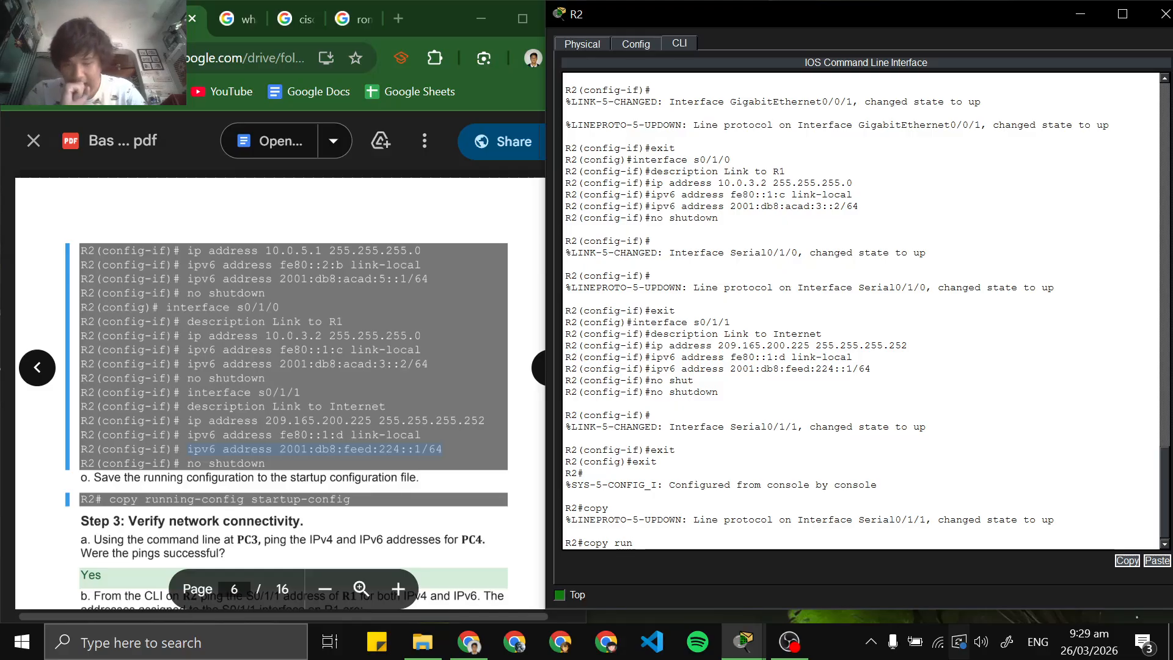
pyautogui.press('Tab')
pyautogui.write('st')
pyautogui.press('Tab')
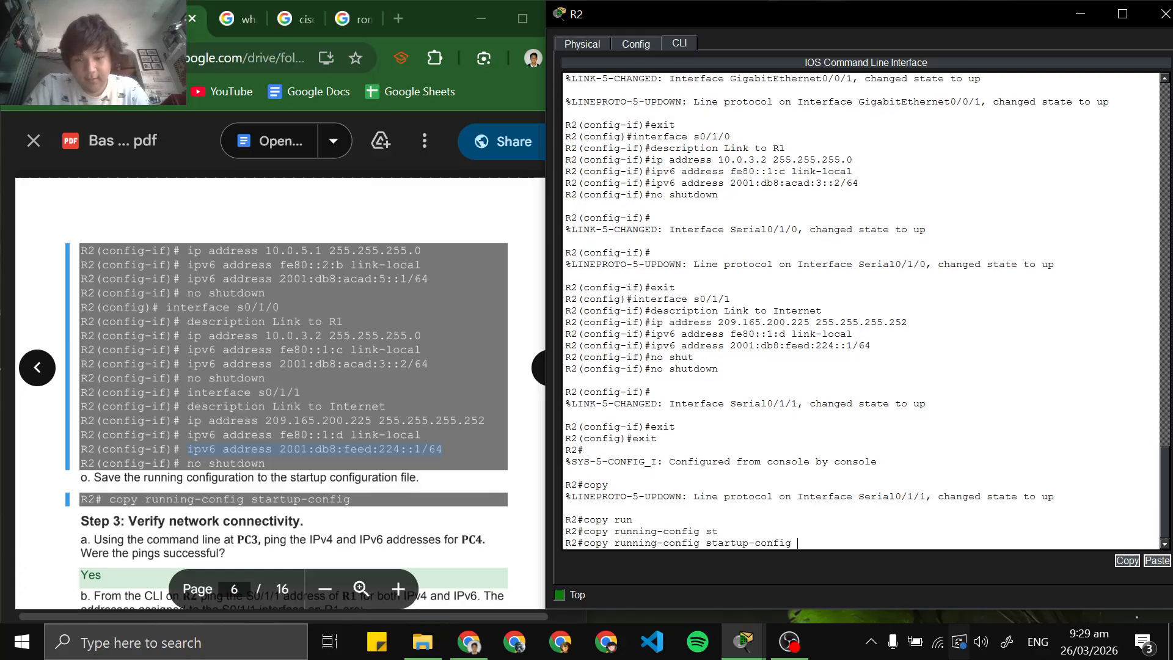
pyautogui.press('Return')
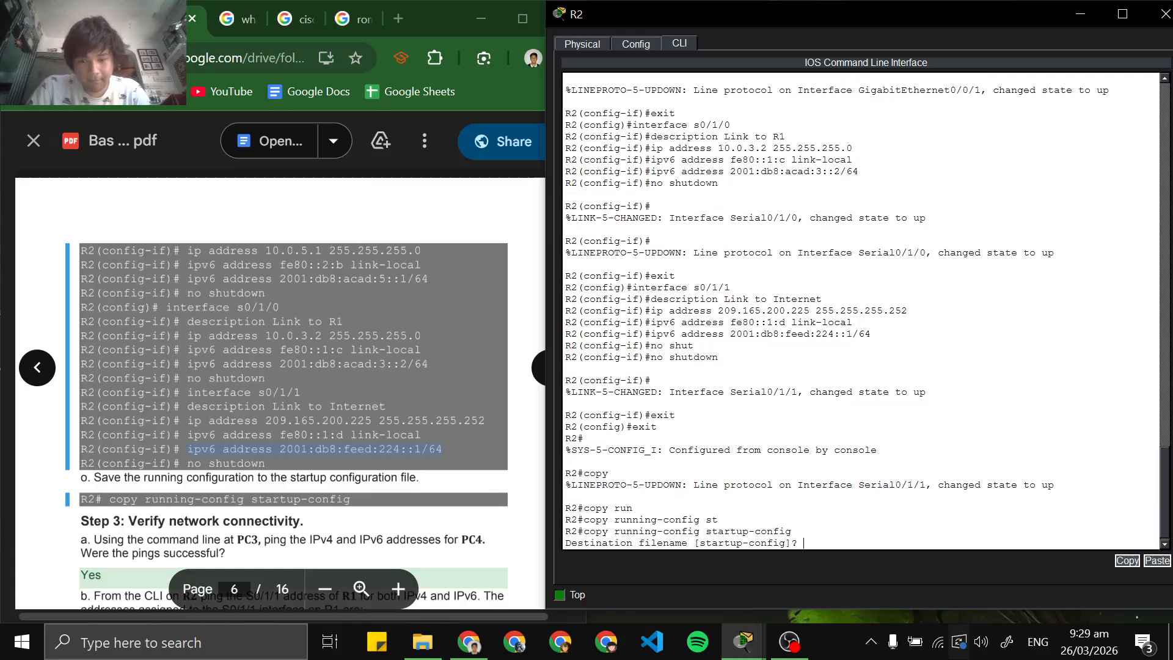
pyautogui.press('Return')
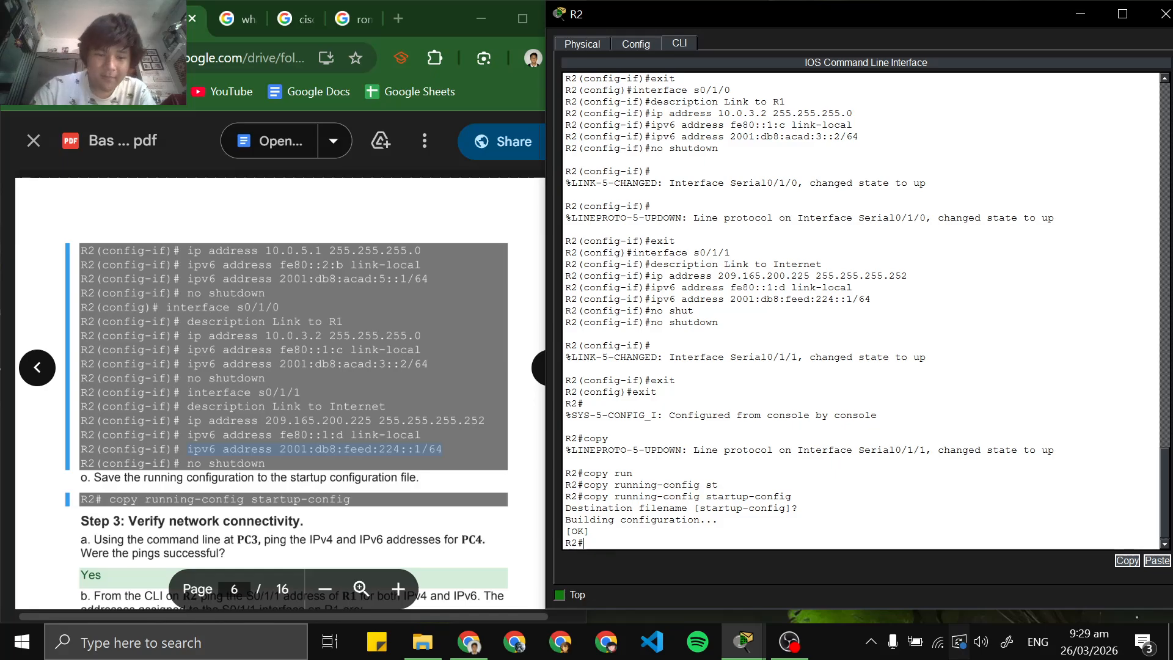
# Check the completion status in the PT Activity window and read the Step 3 connectivity instructions in the lab PDF
pyautogui.scroll(-3, 294, 367)
pyautogui.click(742, 648)
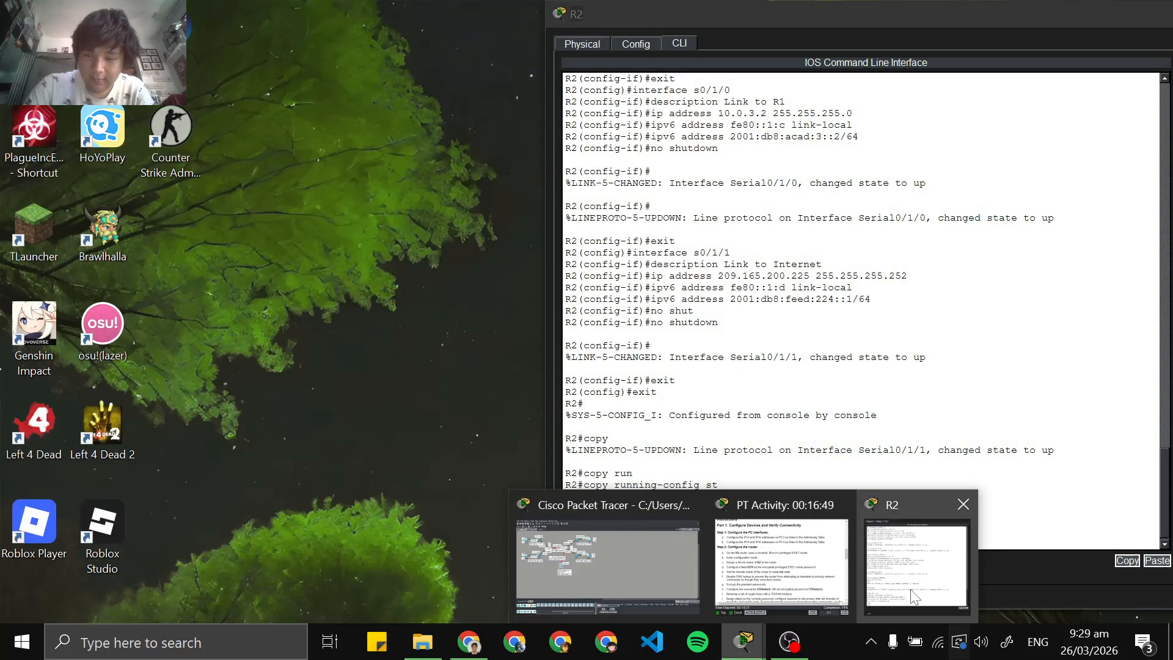
pyautogui.click(808, 585)
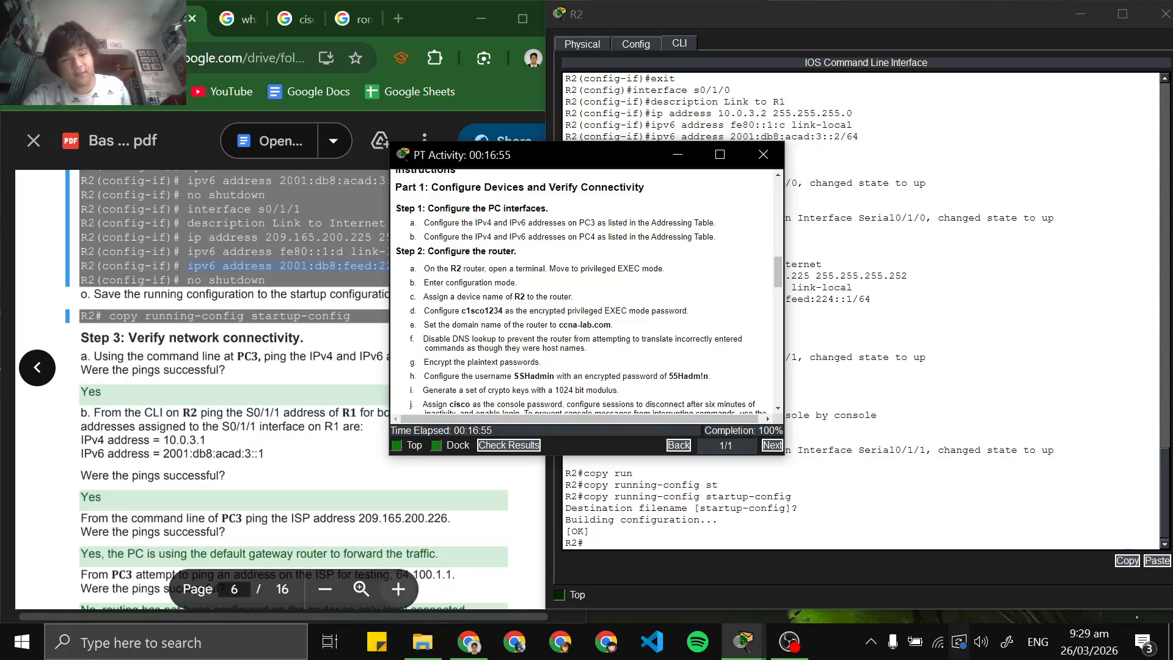
pyautogui.scroll(-2, 286, 391)
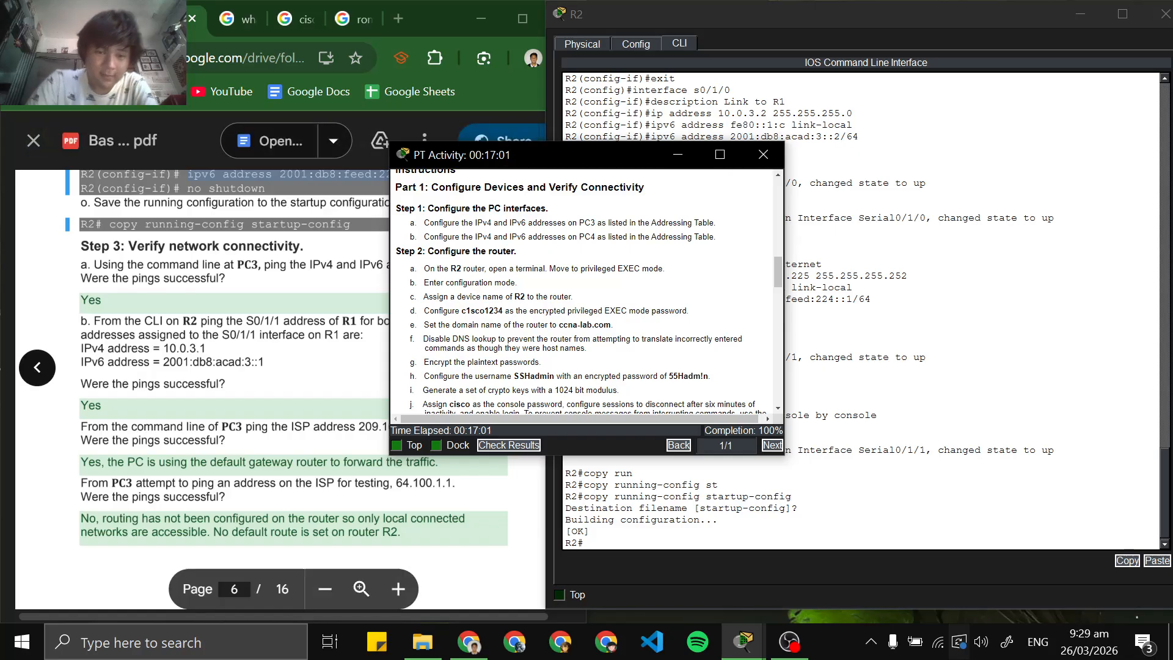
pyautogui.click(746, 642)
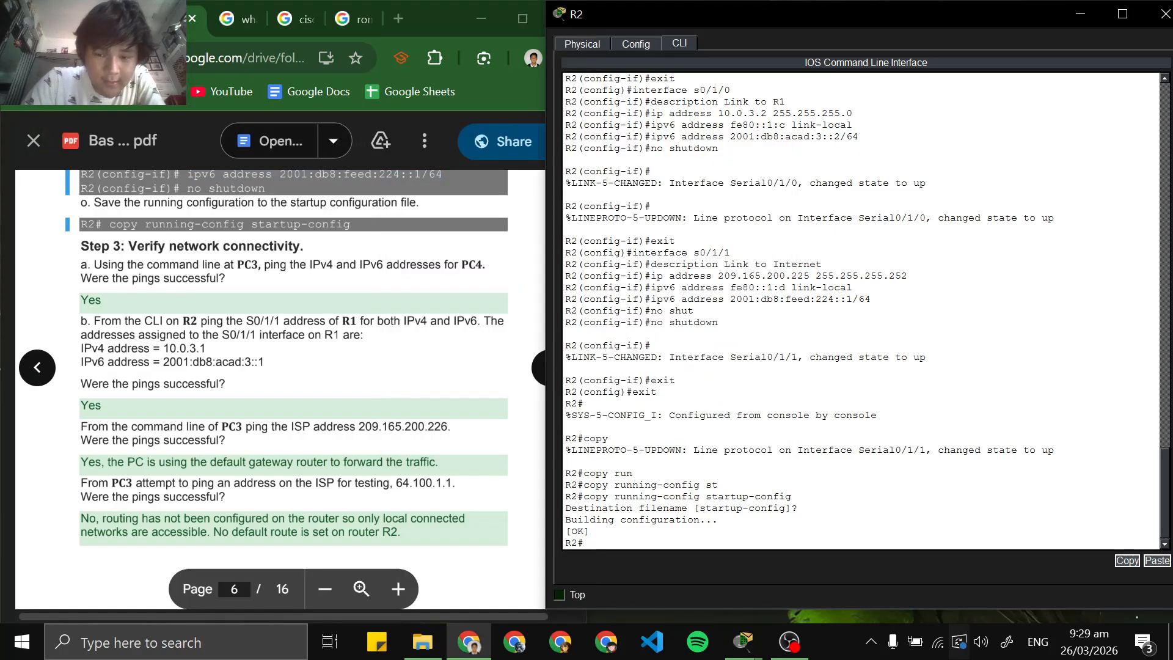
pyautogui.click(640, 581)
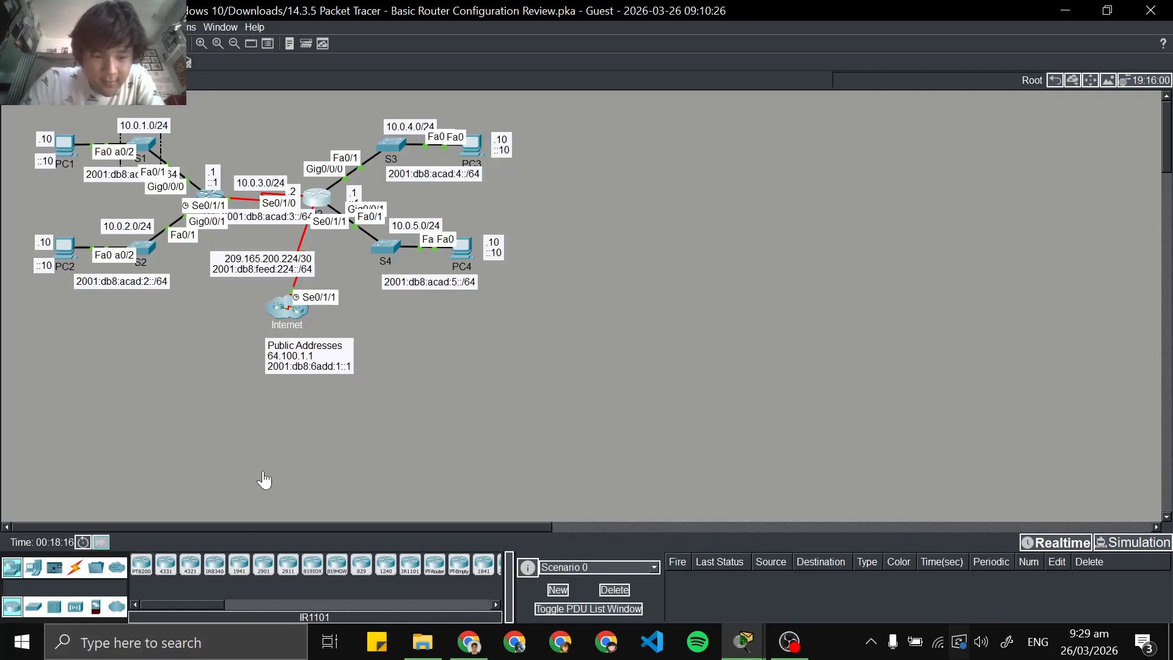
pyautogui.click(788, 643)
pyautogui.click(788, 643)
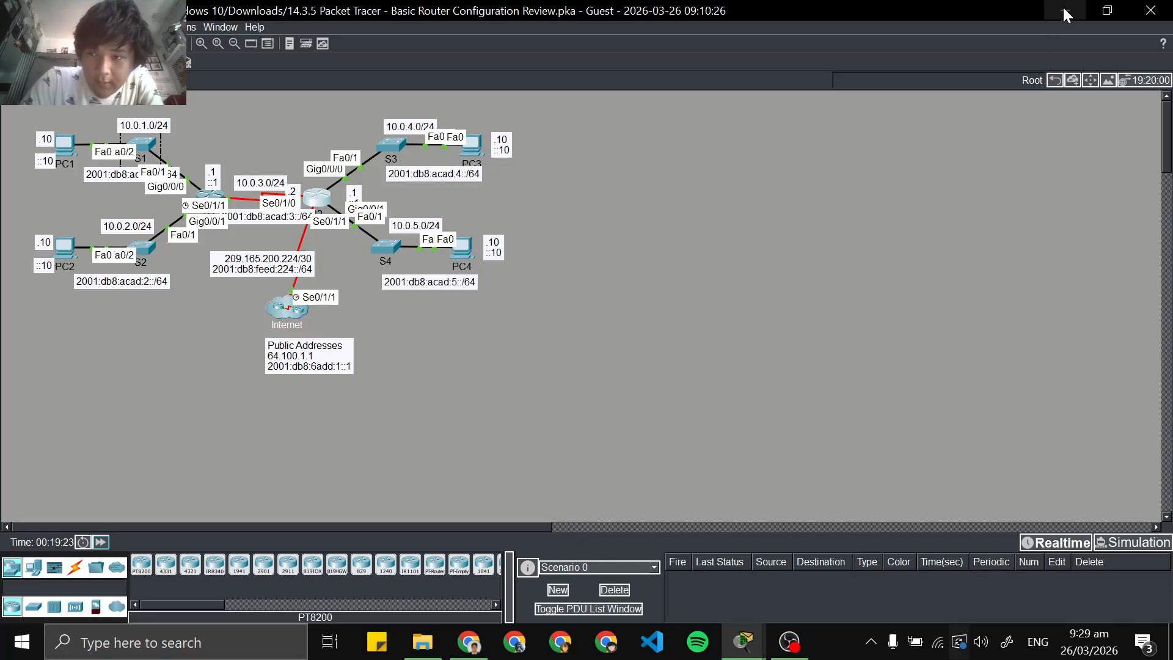
pyautogui.click(470, 643)
pyautogui.scroll(-1, 293, 389)
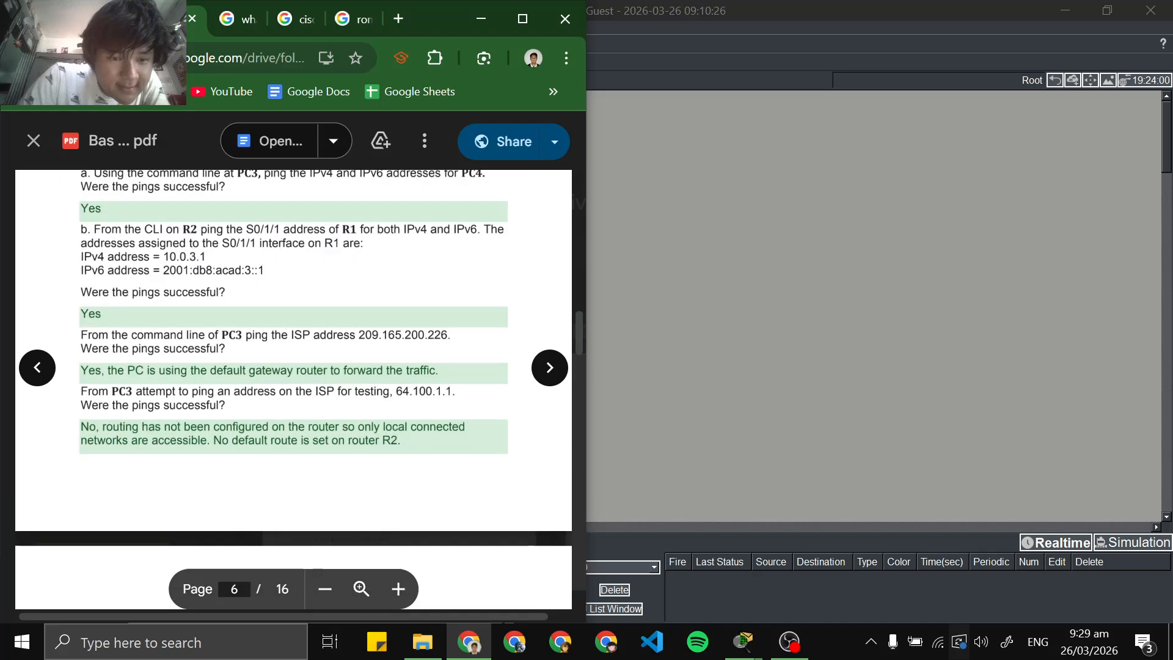
pyautogui.scroll(1, 293, 389)
pyautogui.moveTo(745, 636)
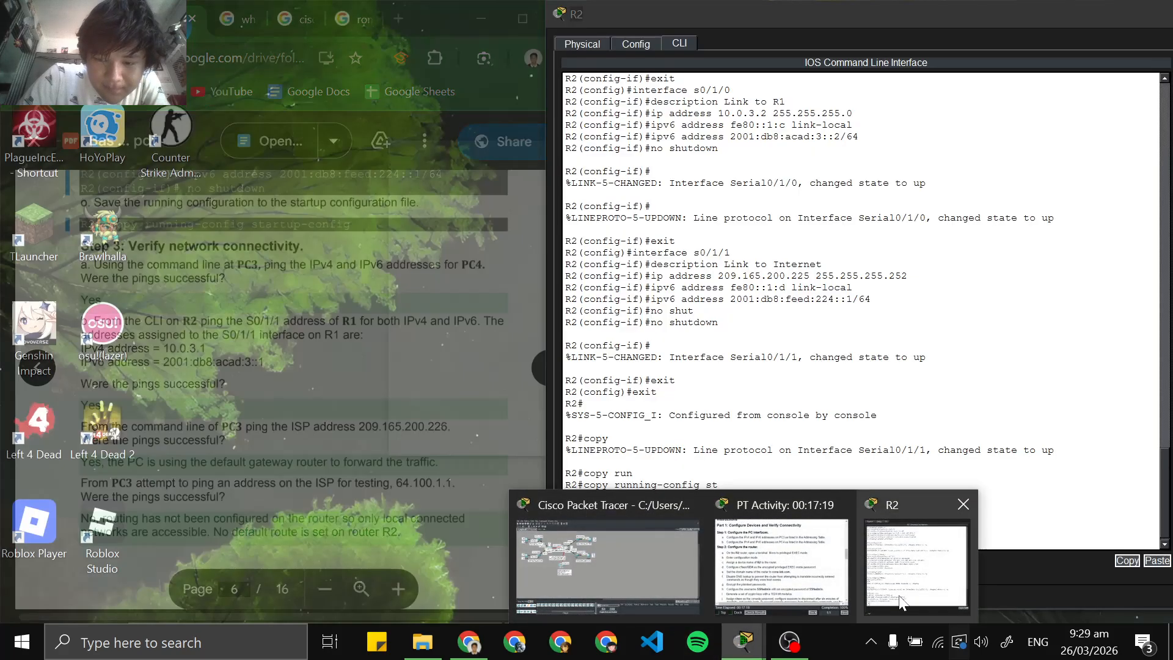
pyautogui.click(898, 592)
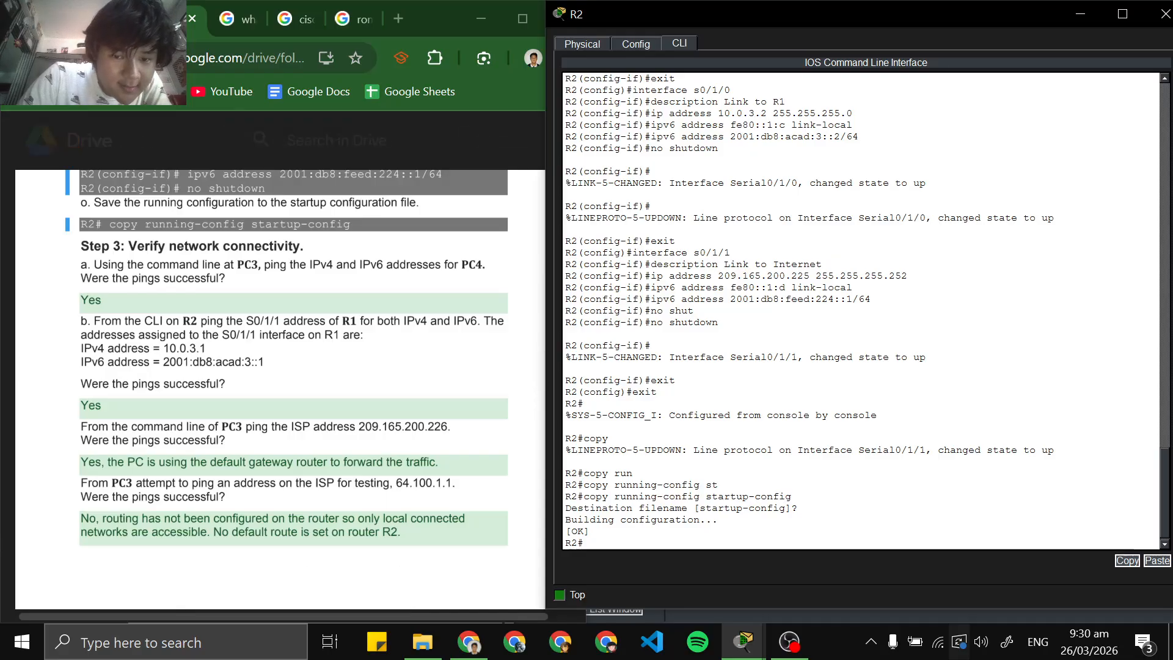
# Bring up the Packet Tracer topology and place its window side by side with the lab PDF
pyautogui.click(1084, 22)
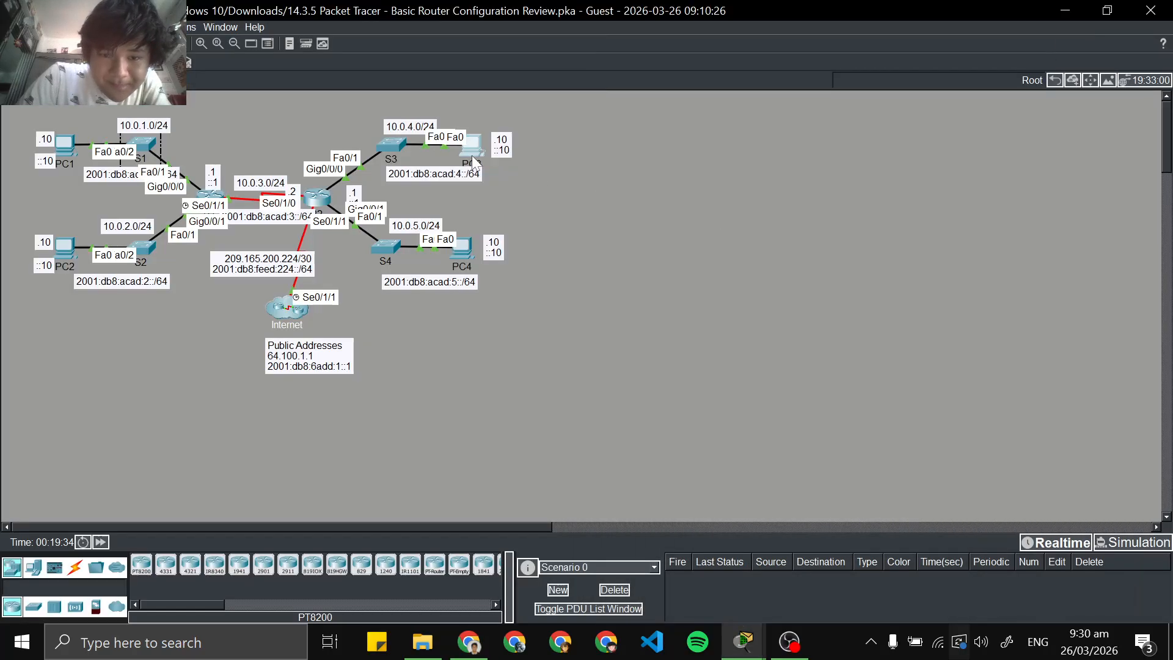
pyautogui.click(474, 162)
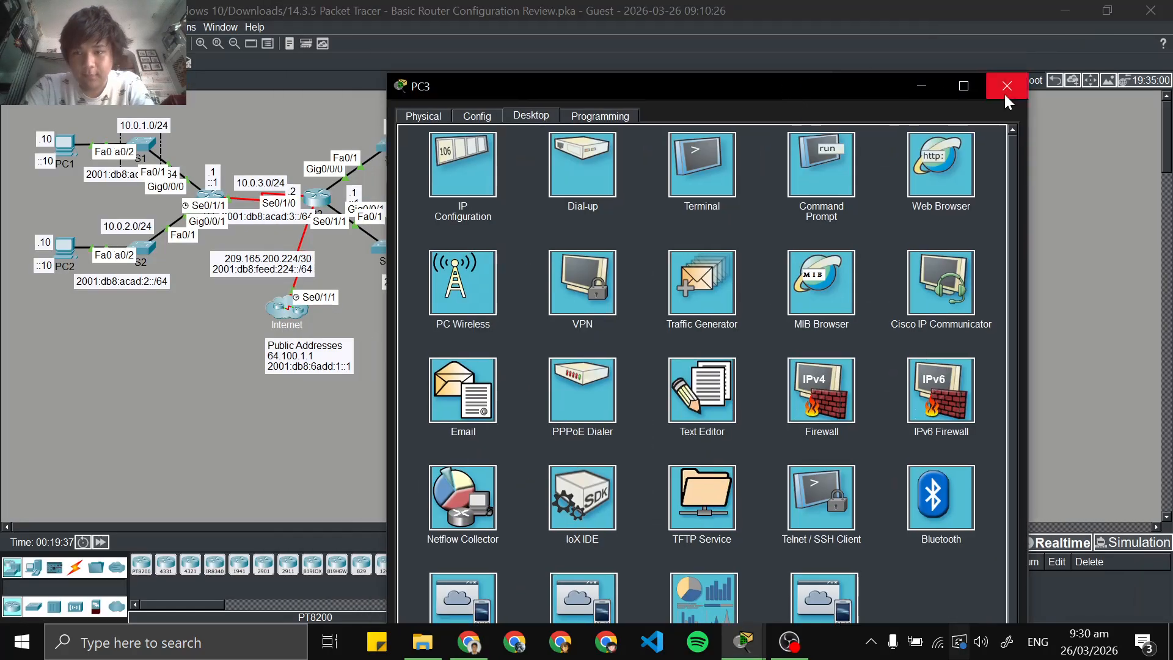
pyautogui.click(1004, 95)
pyautogui.moveTo(751, 11); pyautogui.dragTo(1172, 208)
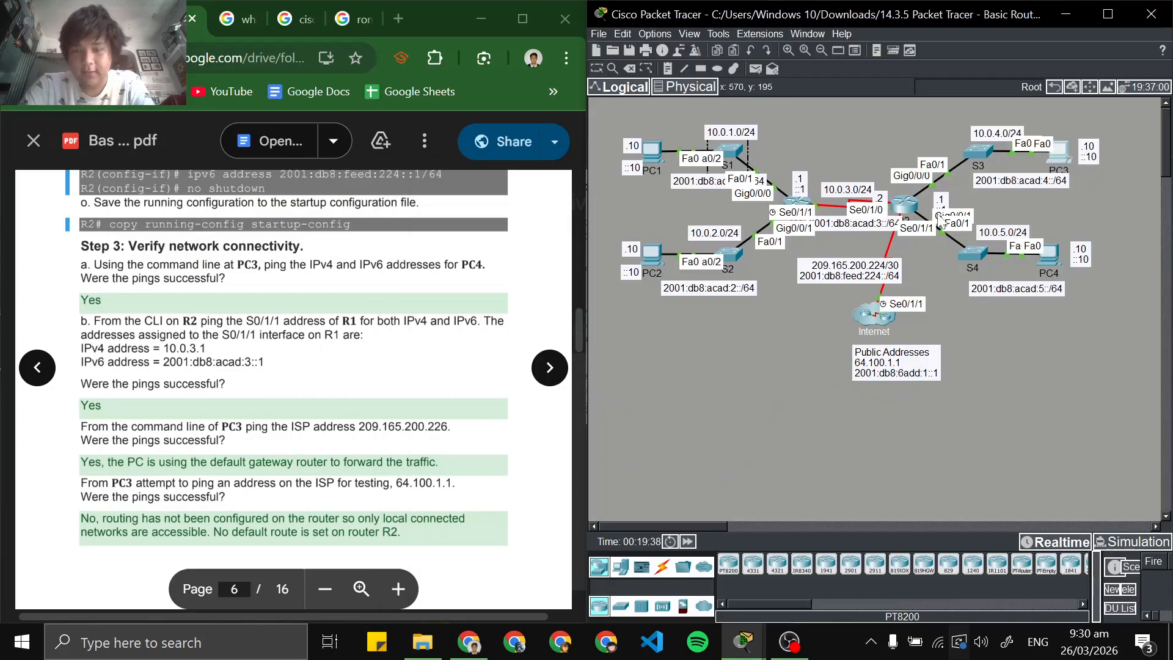
# Open the Command Prompt on PC3 and enter the start of a ping command
pyautogui.click(1061, 158)
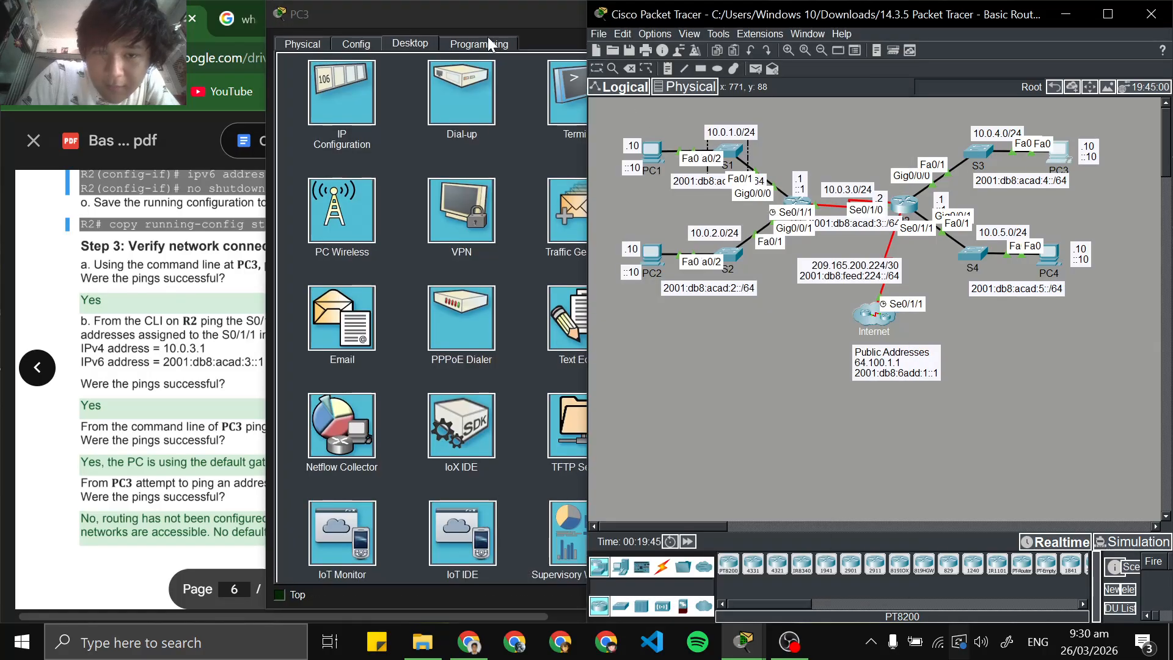
pyautogui.moveTo(526, 18); pyautogui.dragTo(683, 21)
pyautogui.click(840, 82)
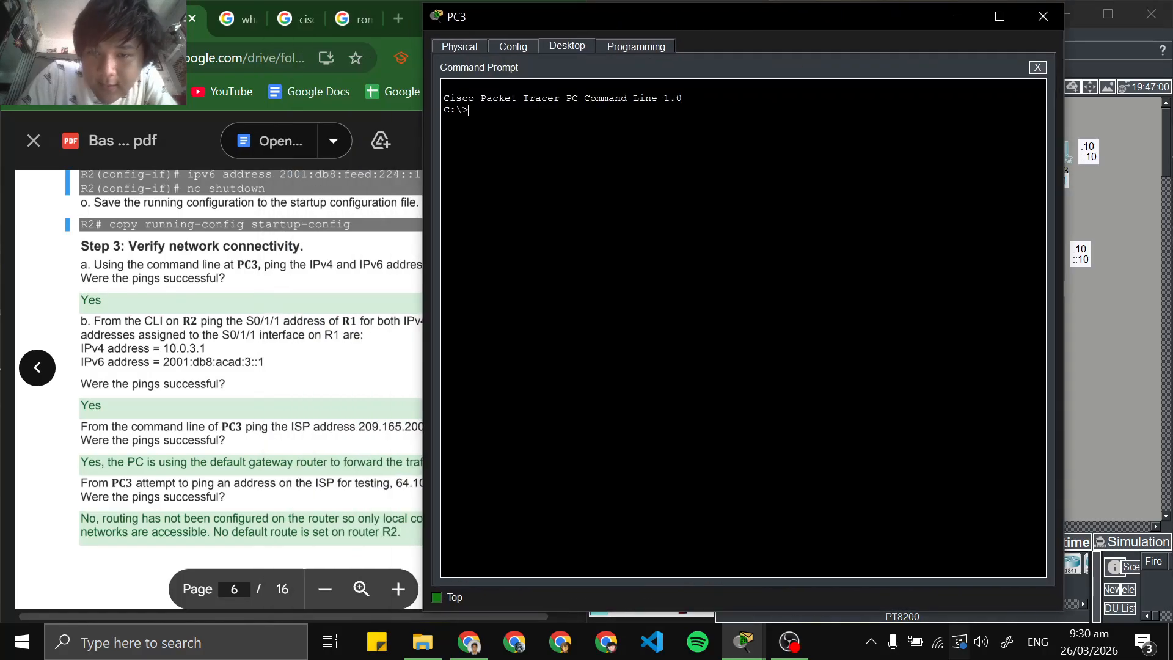
pyautogui.write('pping')
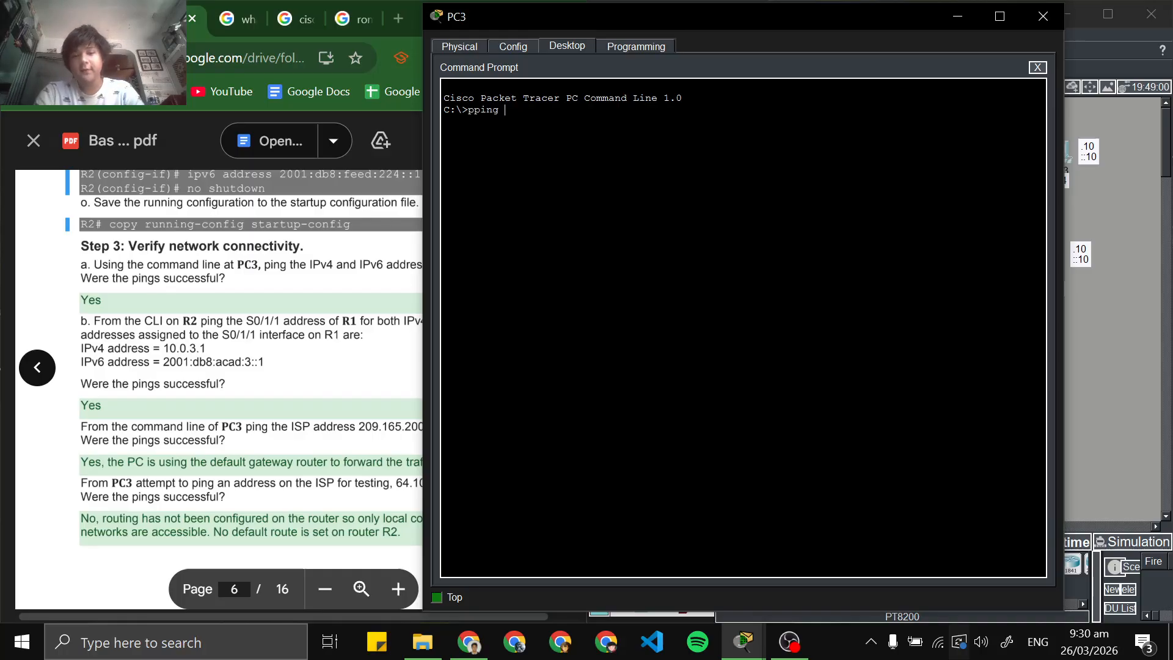
pyautogui.press('BackSpace')
pyautogui.press('BackSpace')
pyautogui.press('BackSpace')
pyautogui.press('BackSpace')
pyautogui.press('BackSpace')
pyautogui.write('ing')
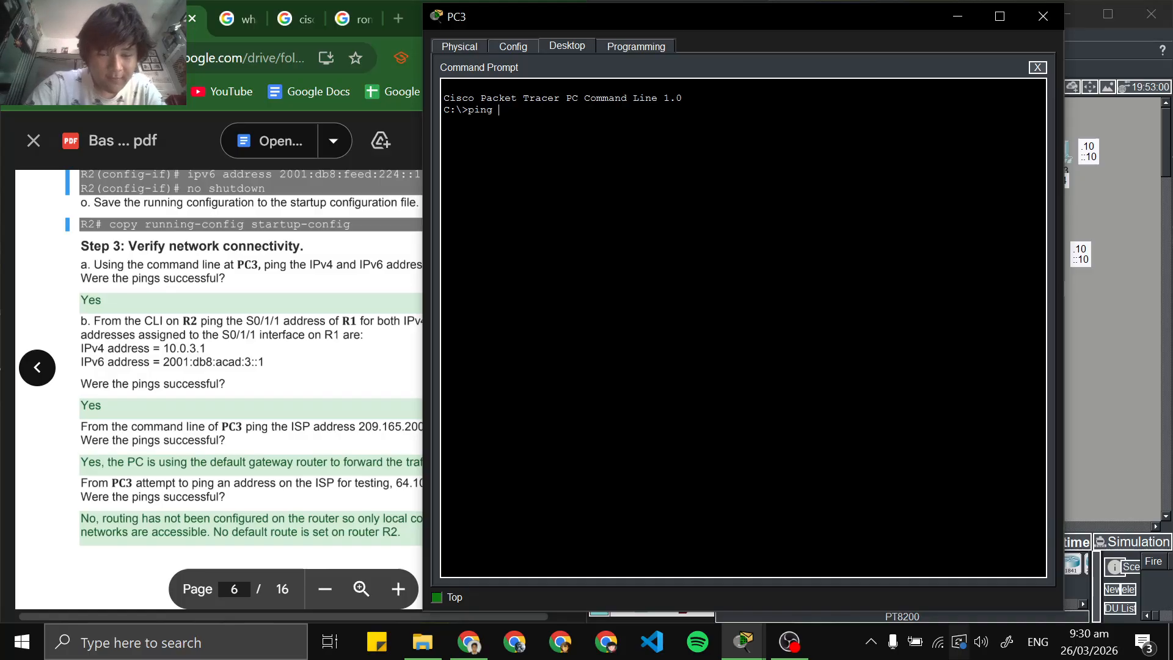
# Copy PC4's IPv4 address 10.0.5.10 from the addressing table in the lab PDF
pyautogui.scroll(10, 218, 391)
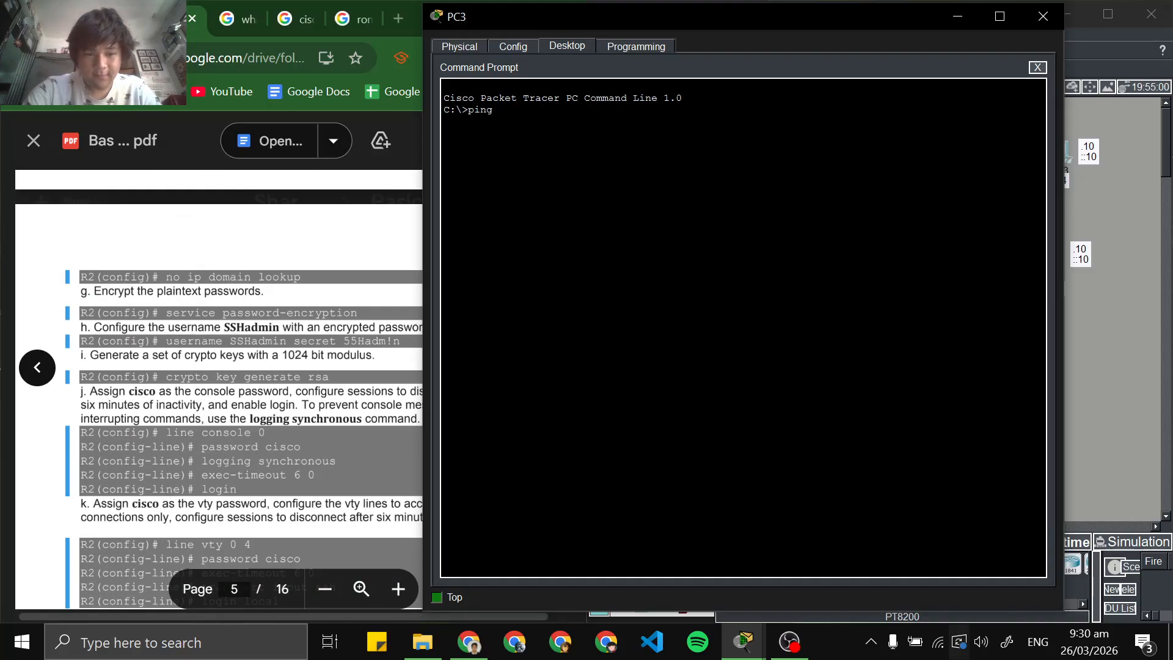
pyautogui.scroll(20, 218, 391)
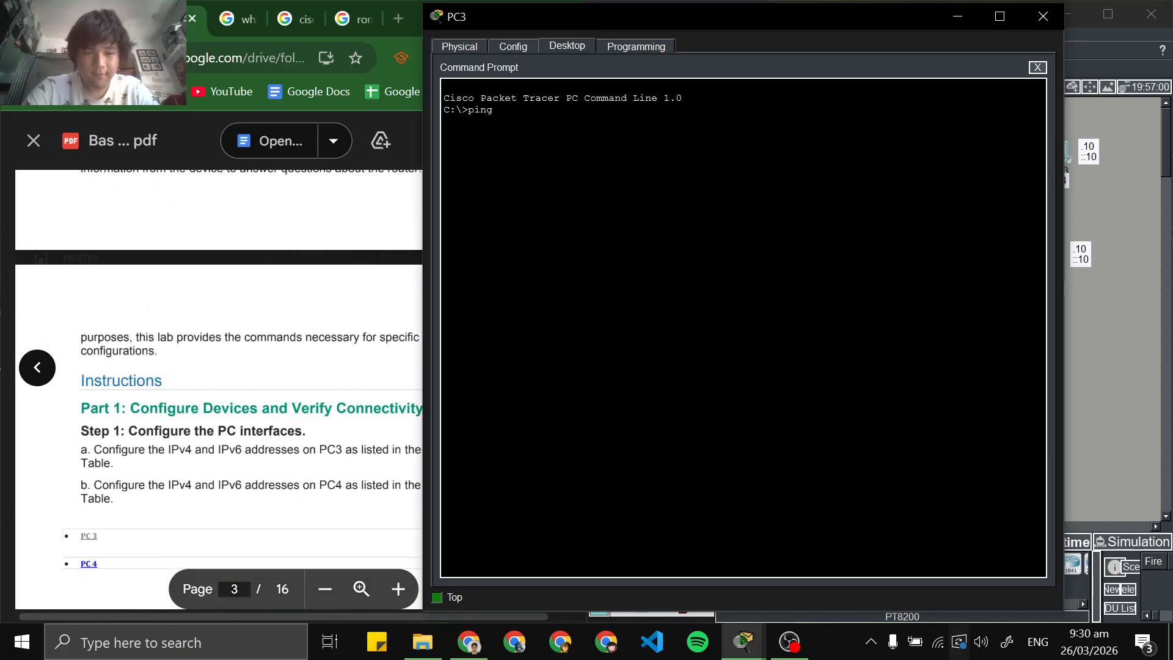
pyautogui.scroll(-5, 219, 391)
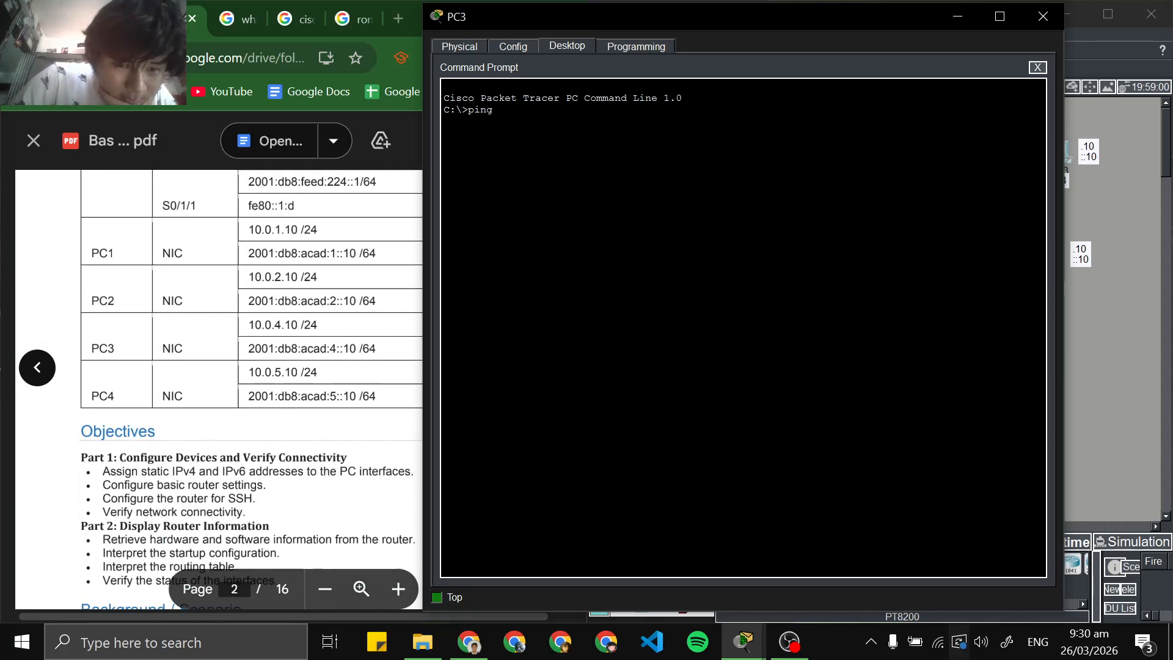
pyautogui.moveTo(319, 372); pyautogui.dragTo(247, 372)
pyautogui.rightClick(277, 373)
pyautogui.click(299, 370)
pyautogui.rightClick(262, 374)
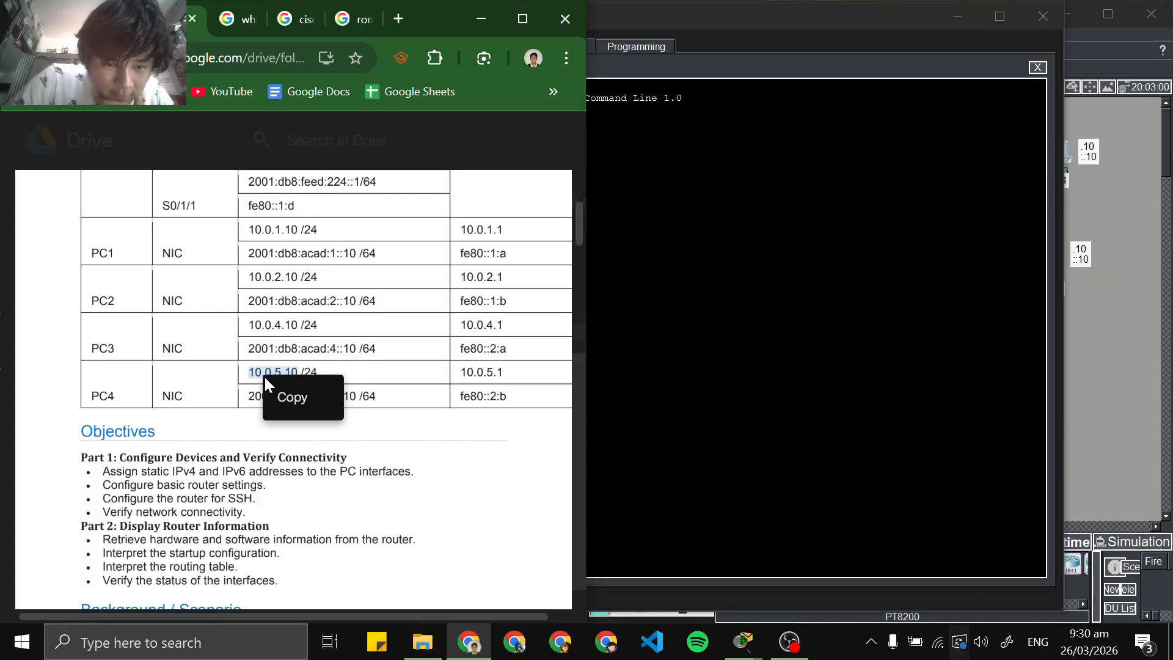
pyautogui.click(291, 397)
pyautogui.rightClick(278, 375)
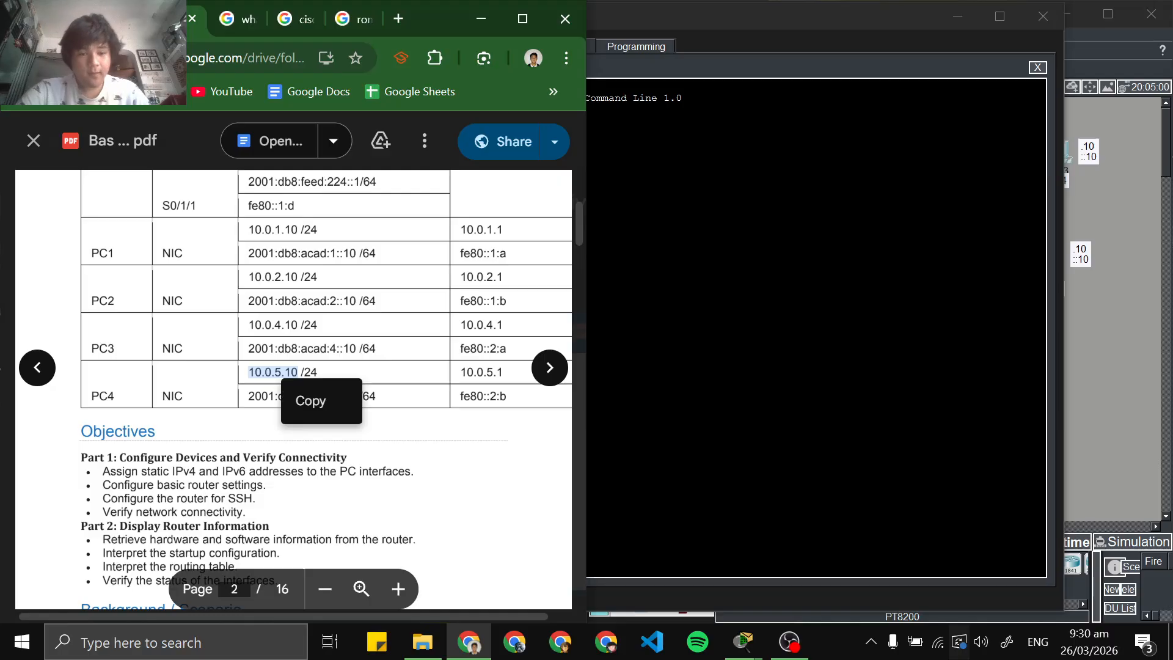
pyautogui.click(302, 400)
# Complete the ping command on PC3 with the copied address and run ping 10.0.5.10
pyautogui.scroll(-15, 302, 401)
pyautogui.scroll(-19, 302, 400)
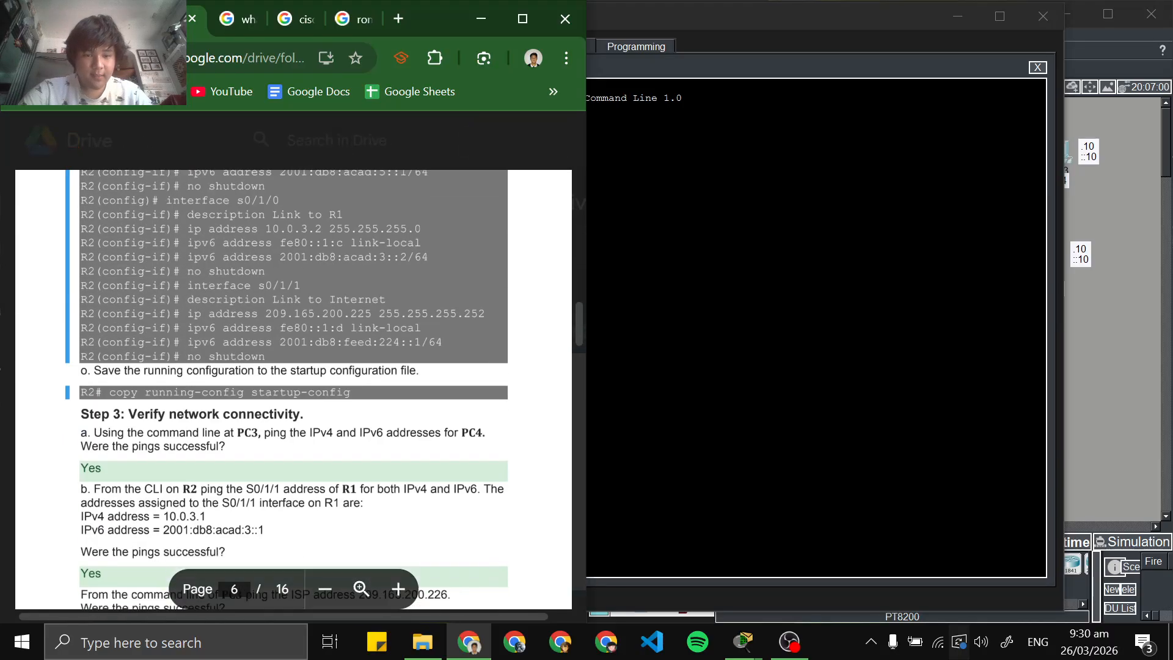
pyautogui.scroll(4, 302, 400)
pyautogui.click(678, 361)
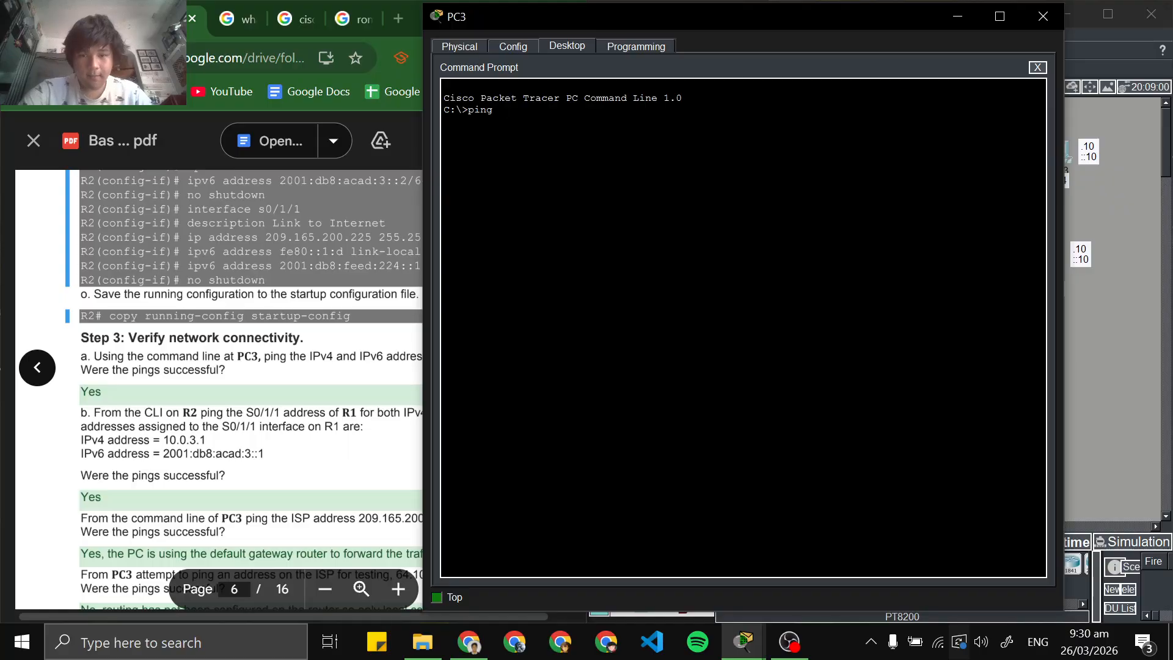
pyautogui.rightClick(709, 138)
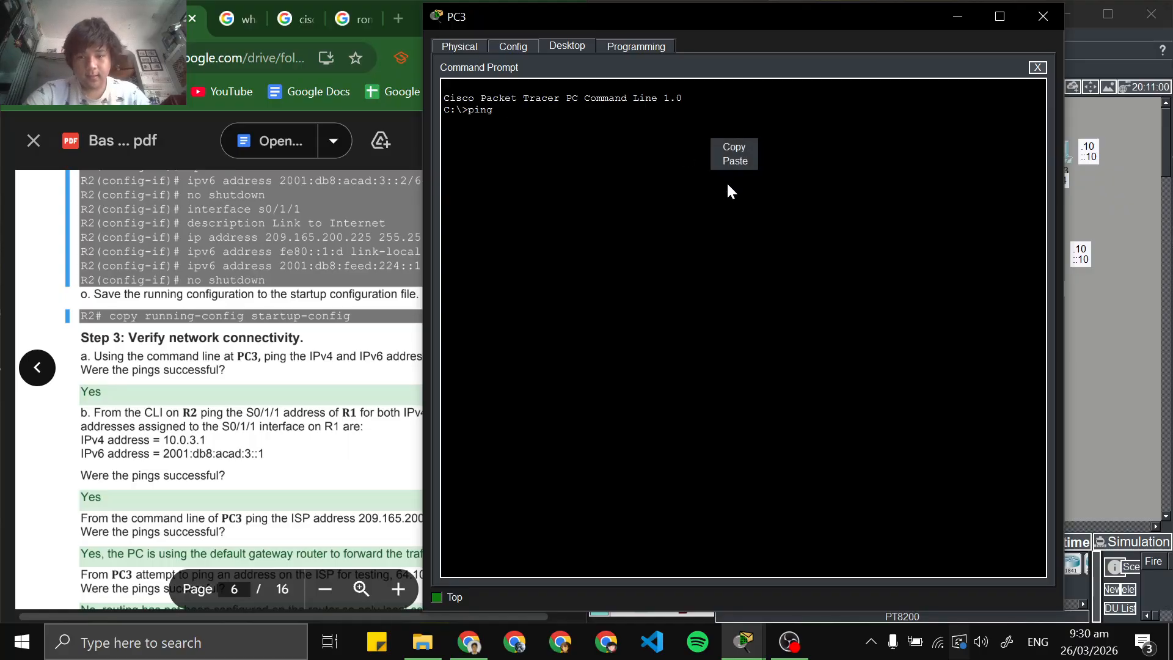
pyautogui.click(736, 162)
pyautogui.press('Return')
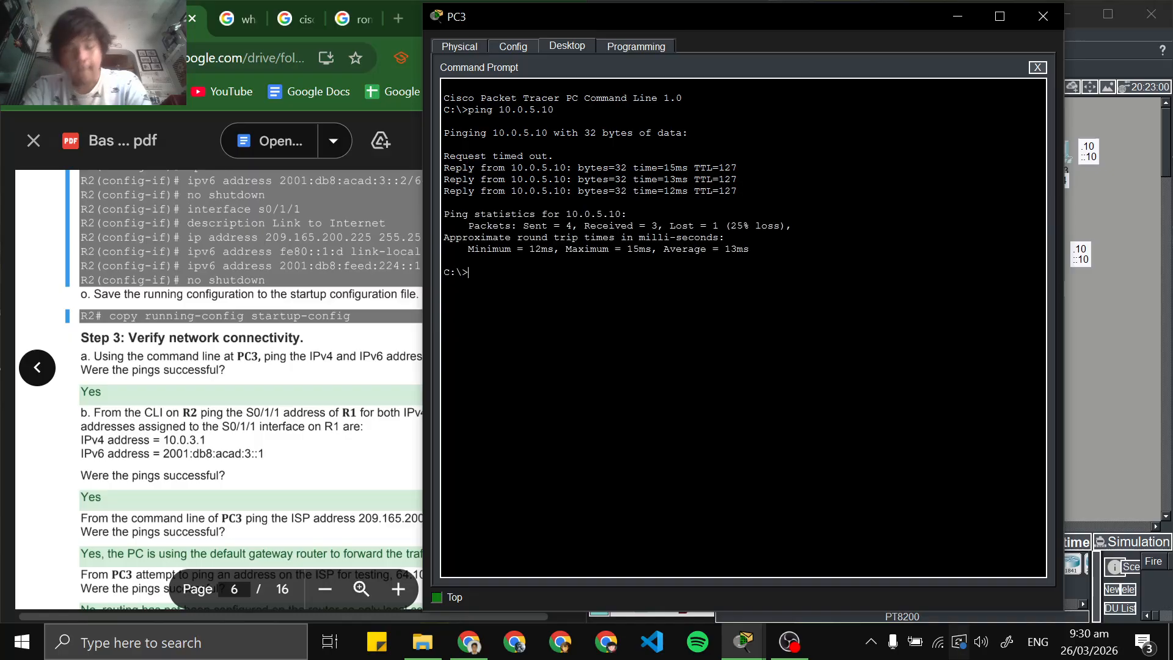
# Copy PC4's IPv4 address 10.0.5.10 again from the addressing table in the lab PDF
pyautogui.scroll(15, 219, 389)
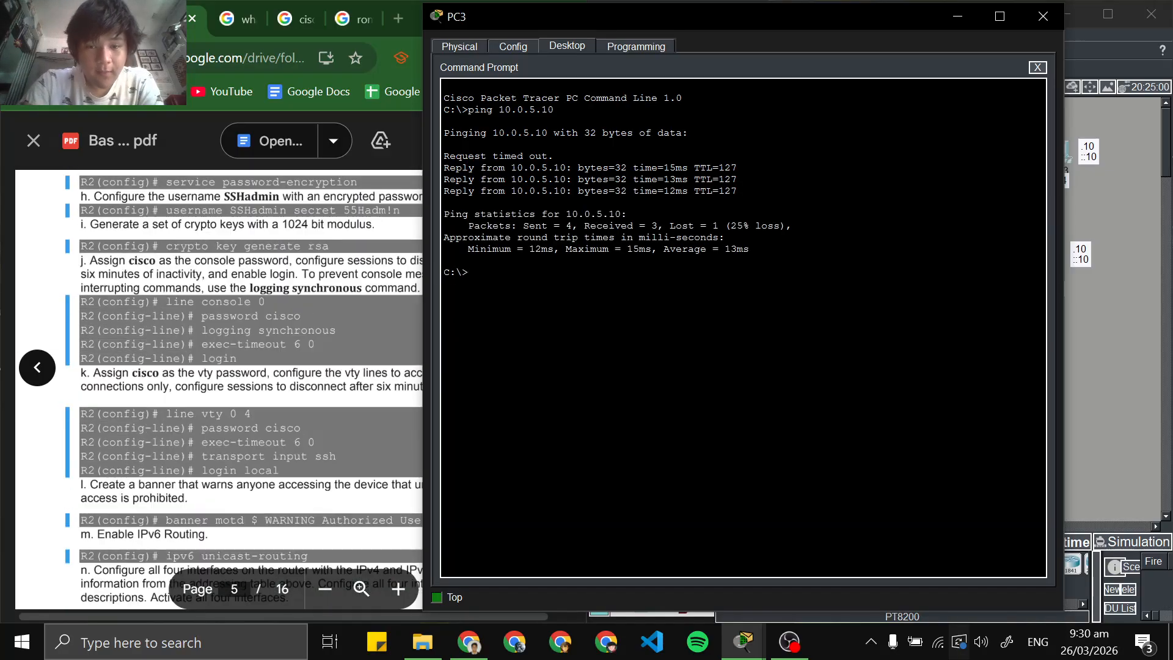
pyautogui.scroll(20, 219, 388)
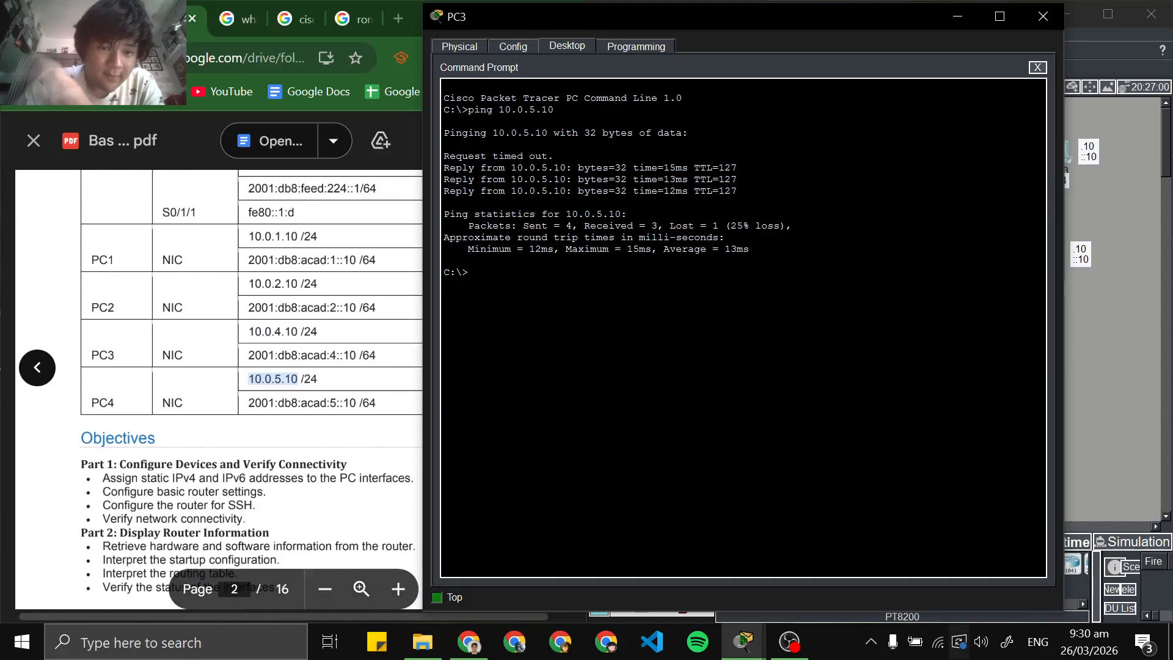
pyautogui.scroll(-10, 218, 388)
pyautogui.rightClick(266, 465)
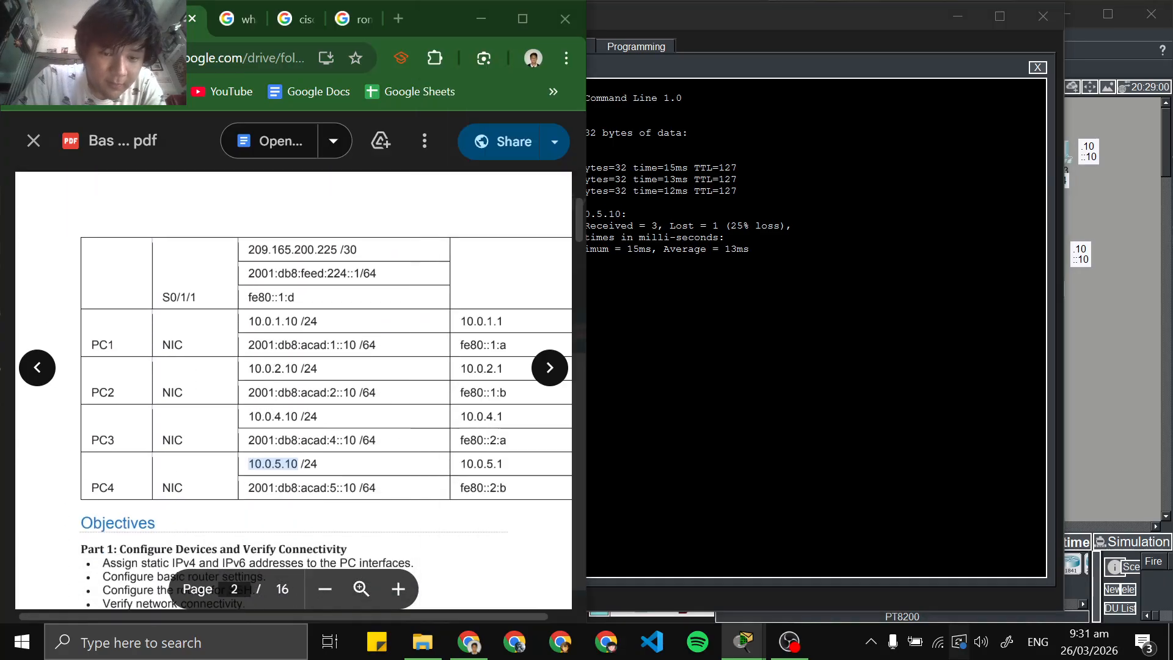
pyautogui.click(299, 487)
# Run ping 10.0.5.10 a second time from PC3's Command Prompt, using the copied address
pyautogui.hotkey('alt', 'Tab')
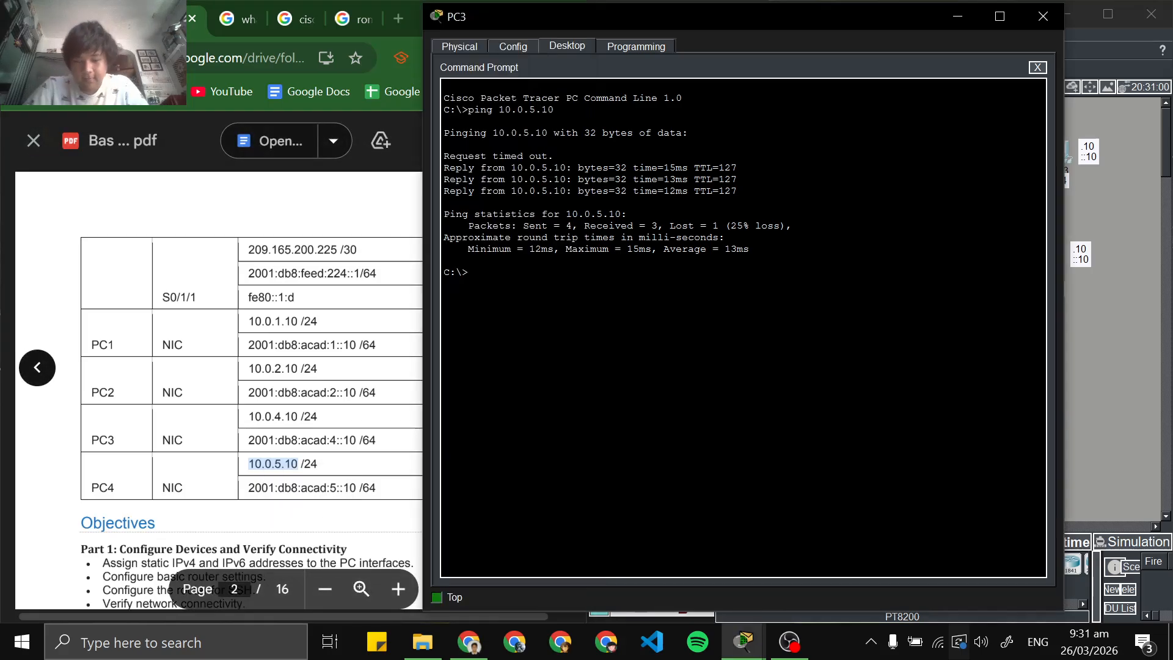
pyautogui.write('ping')
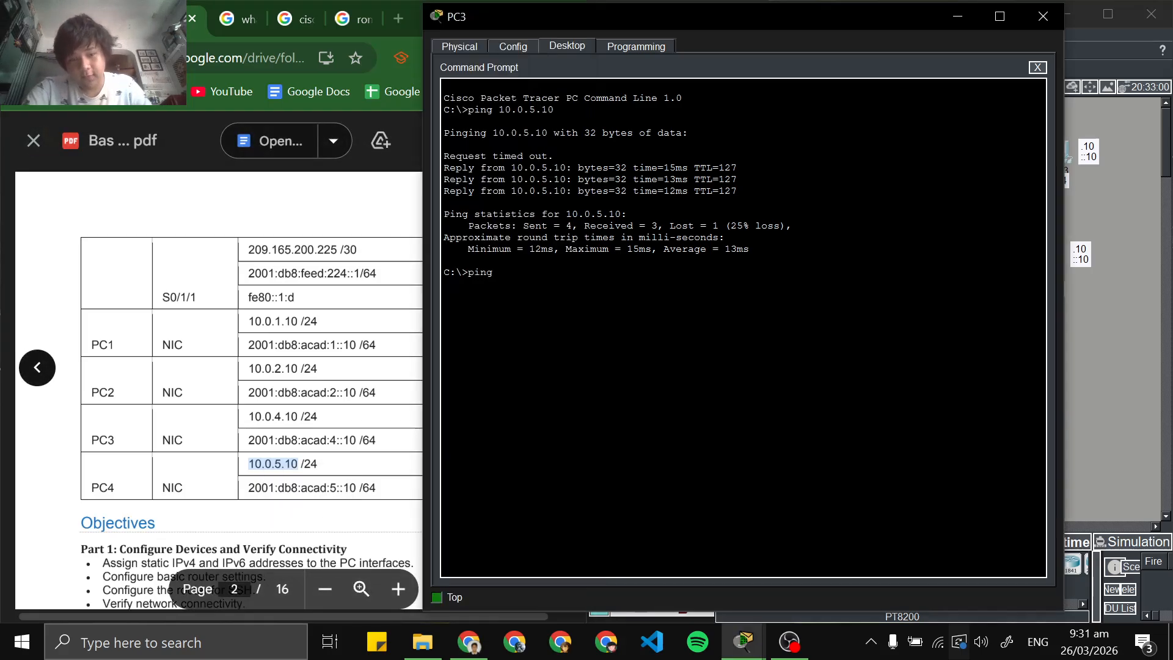
pyautogui.rightClick(690, 330)
pyautogui.click(709, 354)
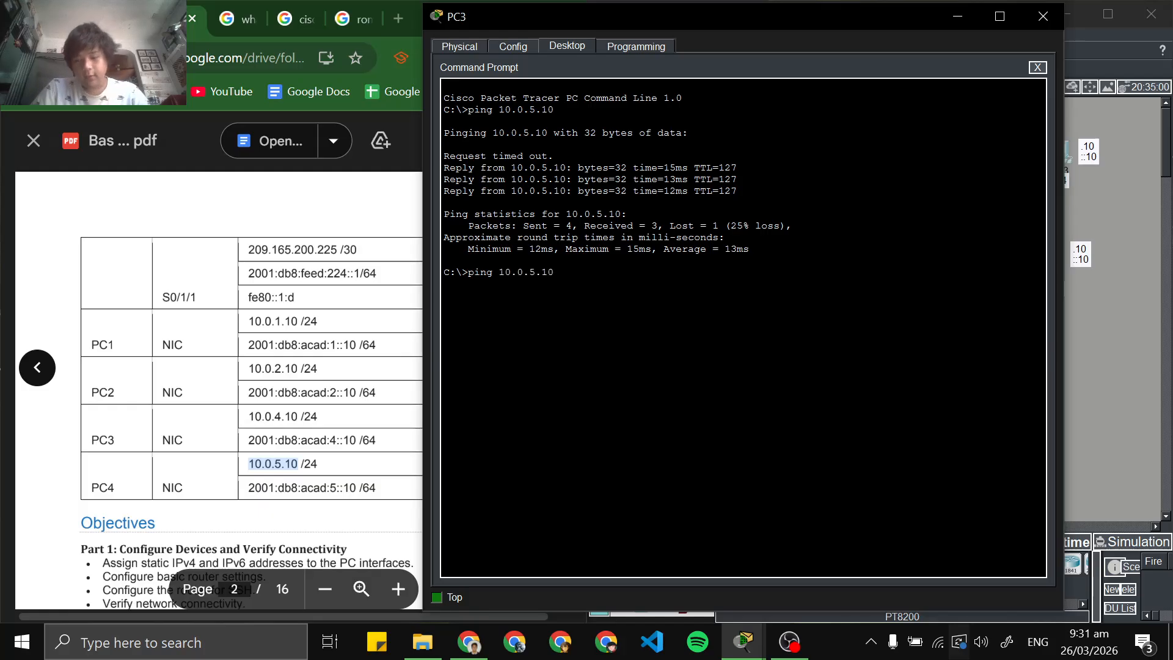
pyautogui.press('Return')
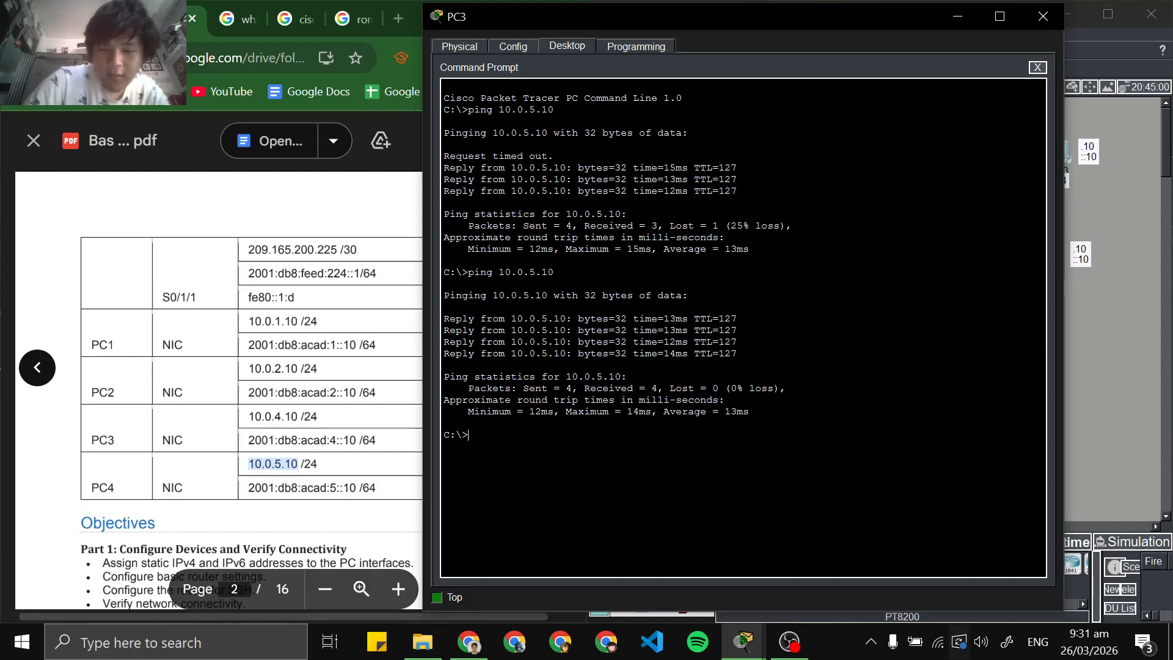
# Copy PC4's IPv6 address 2001:db8:acad:5::10, without the prefix length, from the lab PDF's addressing table
pyautogui.scroll(-10, 218, 391)
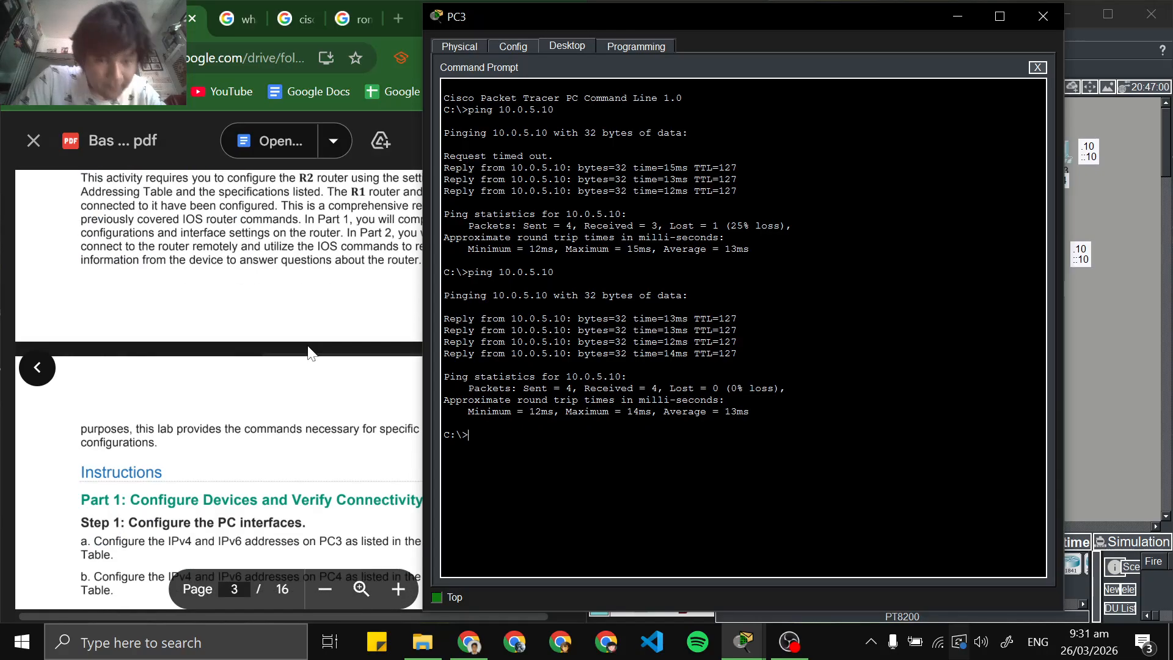
pyautogui.scroll(-15, 218, 391)
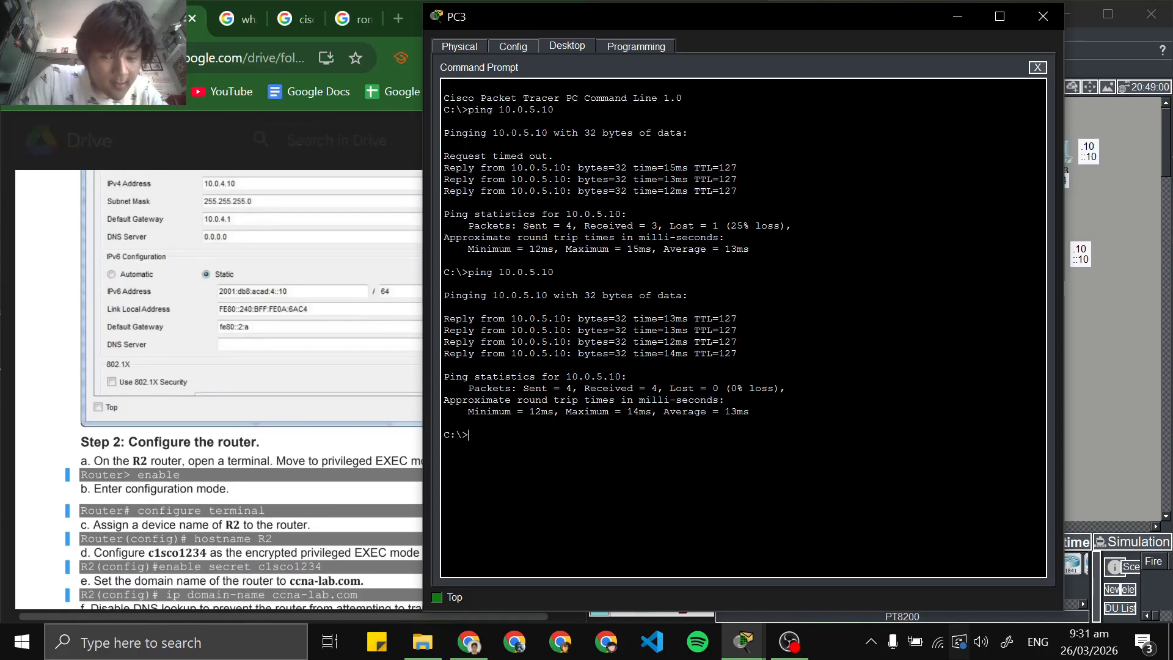
pyautogui.scroll(-10, 218, 391)
pyautogui.scroll(12, 218, 391)
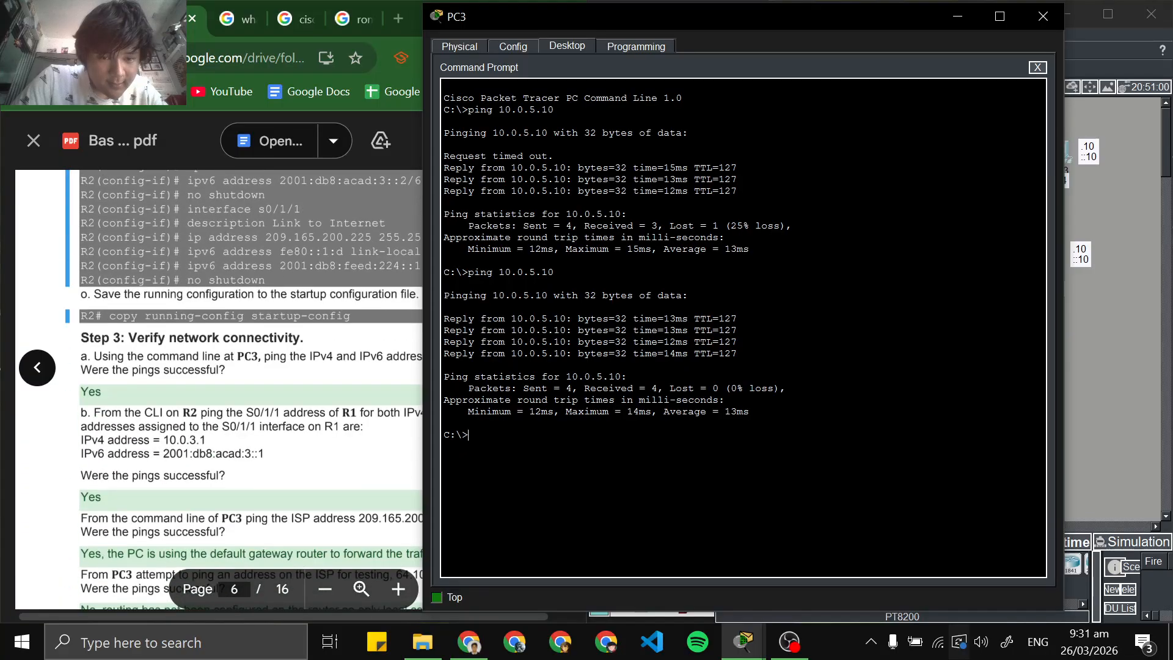
pyautogui.scroll(15, 219, 391)
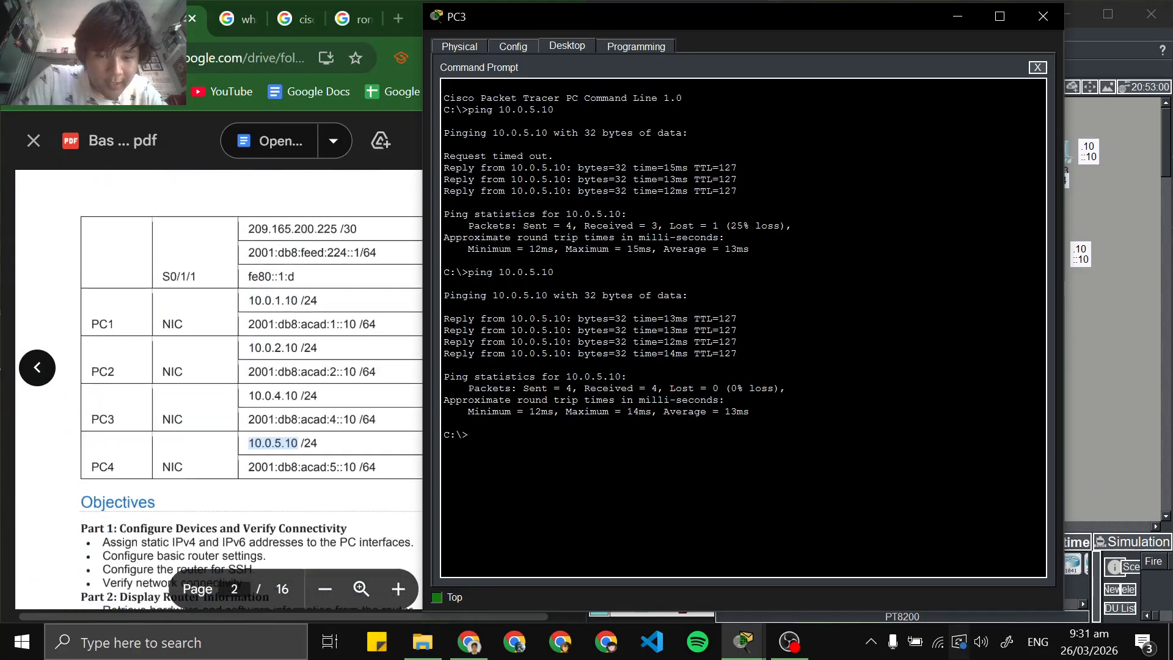
pyautogui.scroll(-6, 218, 391)
pyautogui.scroll(3, 219, 391)
pyautogui.click(218, 391)
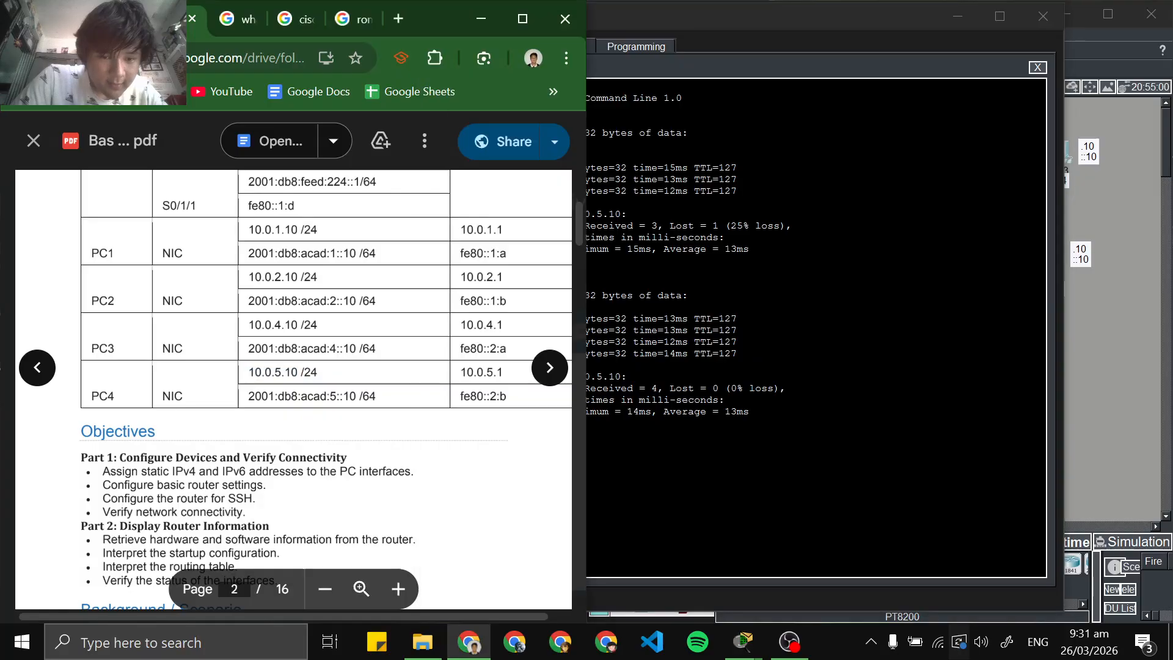
pyautogui.moveTo(247, 396); pyautogui.dragTo(356, 396)
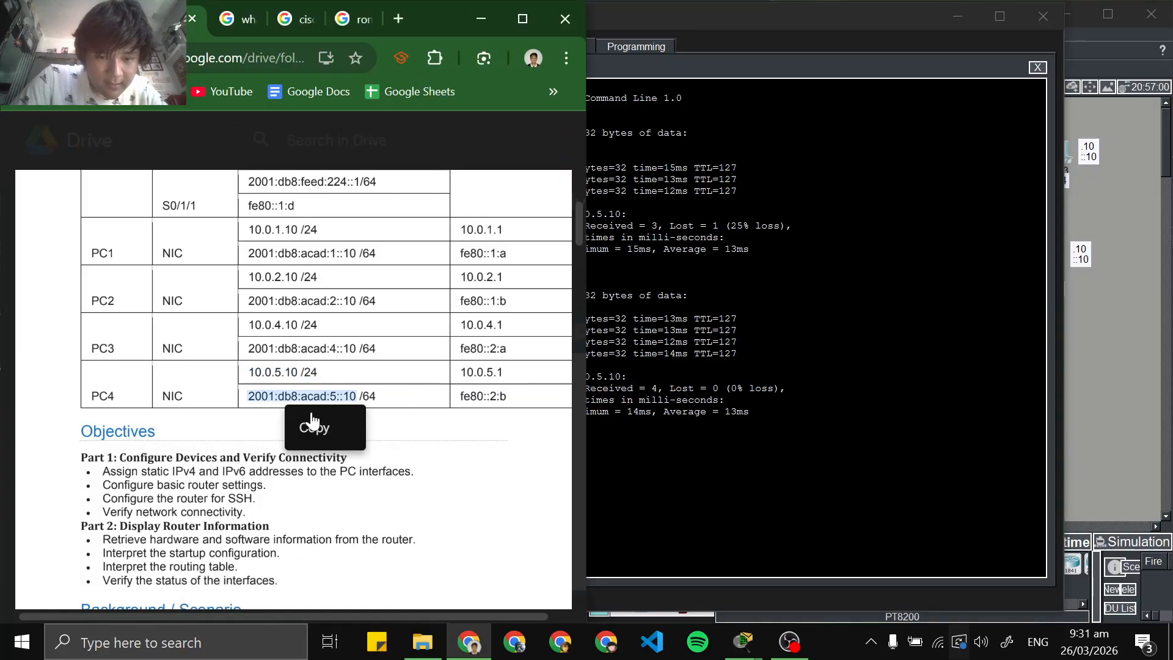
# Ping PC4's IPv6 address 2001:db8:acad:5::10 from the Command Prompt on PC3
pyautogui.hotkey('alt', 'Tab')
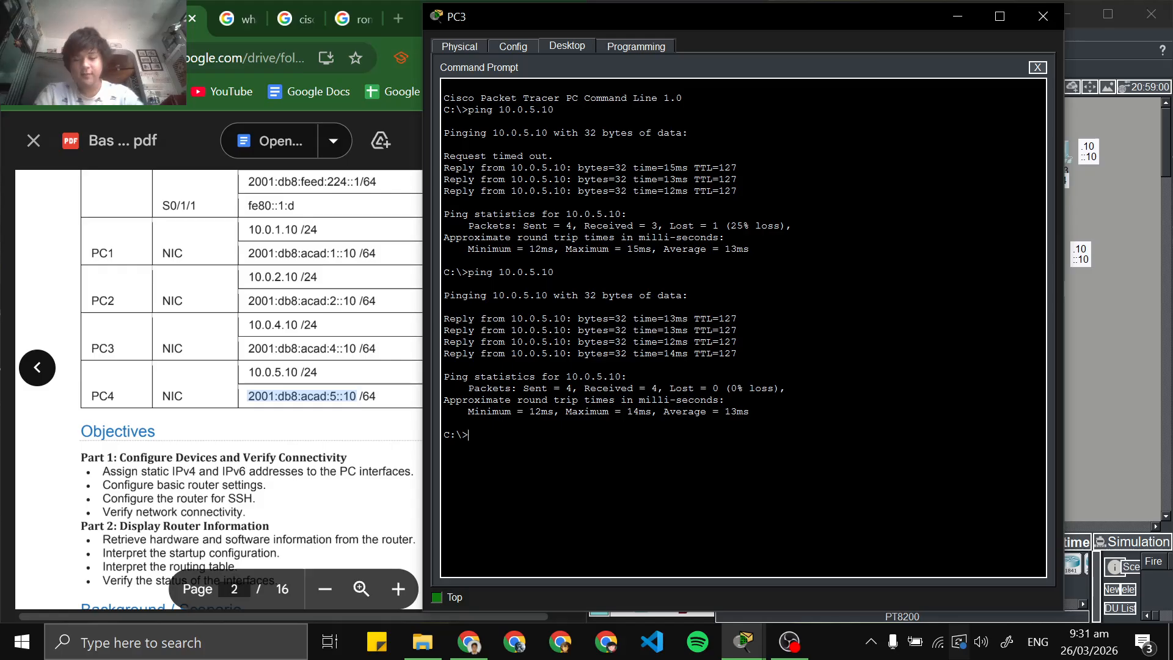
pyautogui.write('ping')
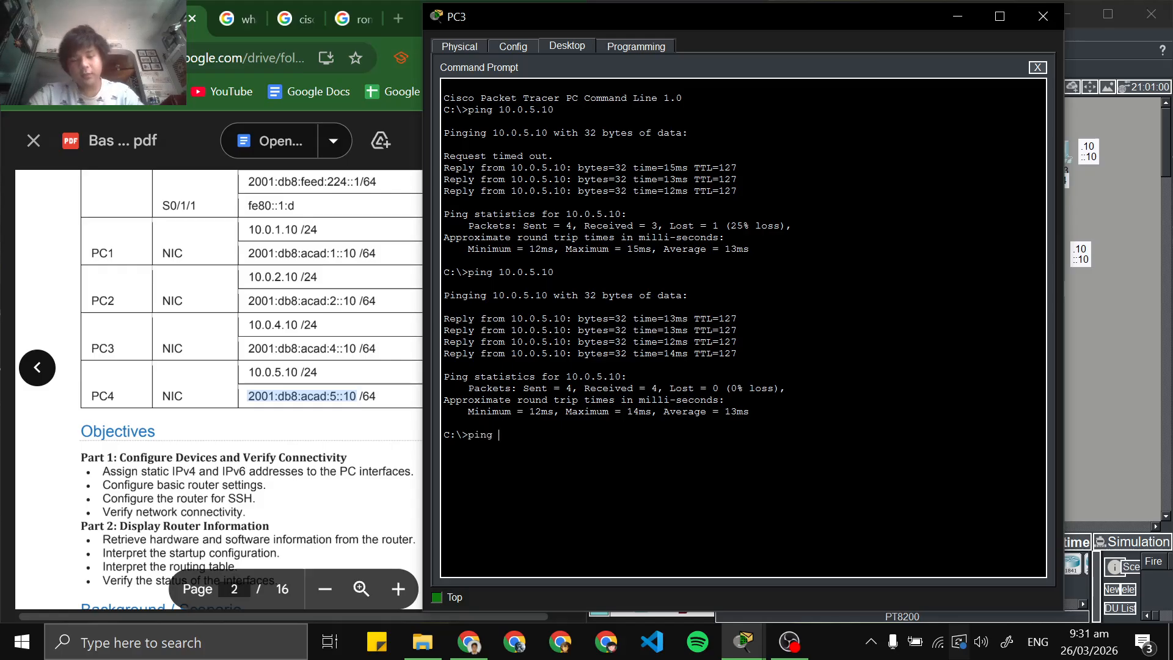
pyautogui.rightClick(736, 485)
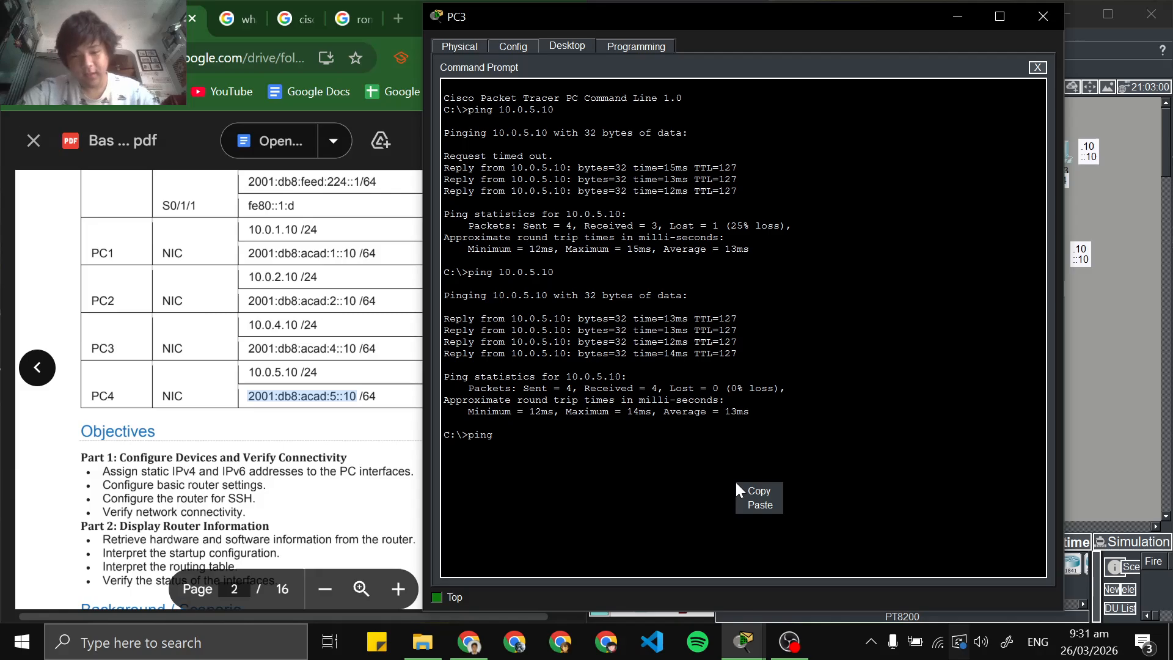
pyautogui.click(760, 505)
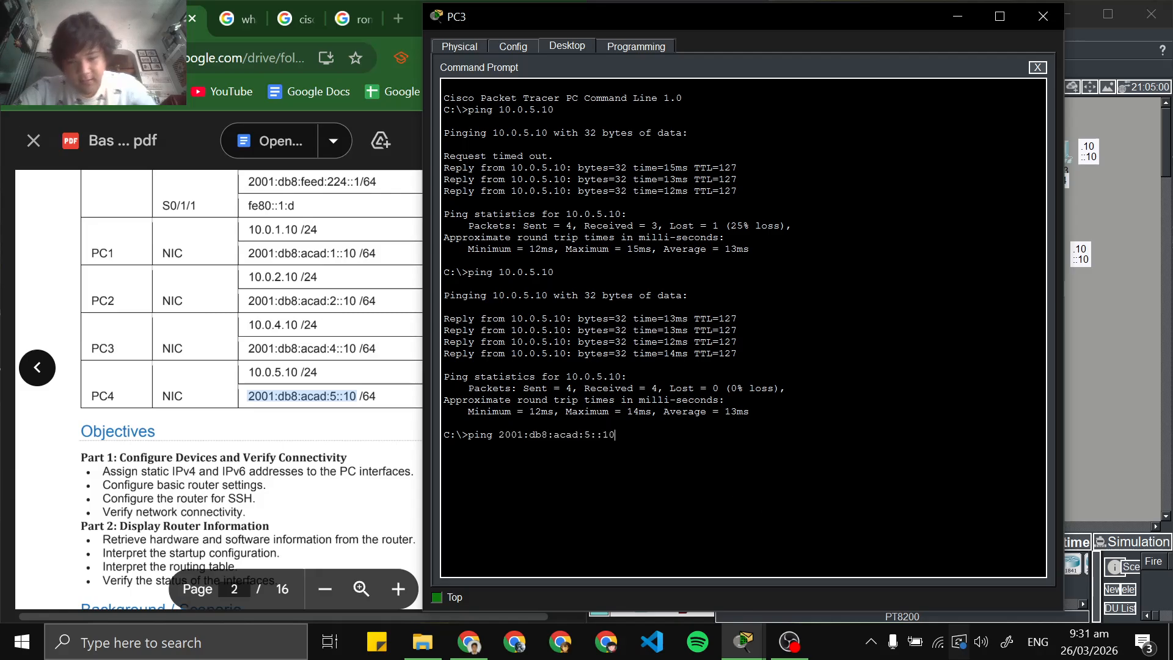
pyautogui.press('Return')
# Read the remaining connectivity checks under Step 3 of the lab PDF, covering the R1 S0/1/1 and ISP pings
pyautogui.scroll(-20, 219, 390)
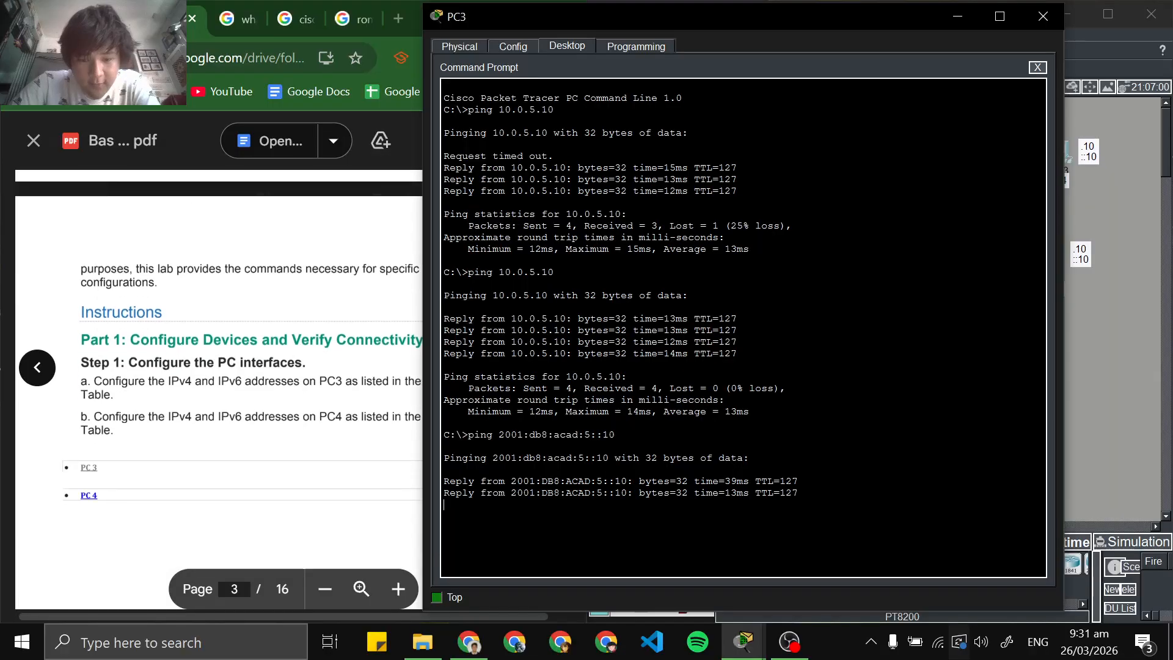
pyautogui.scroll(-20, 218, 391)
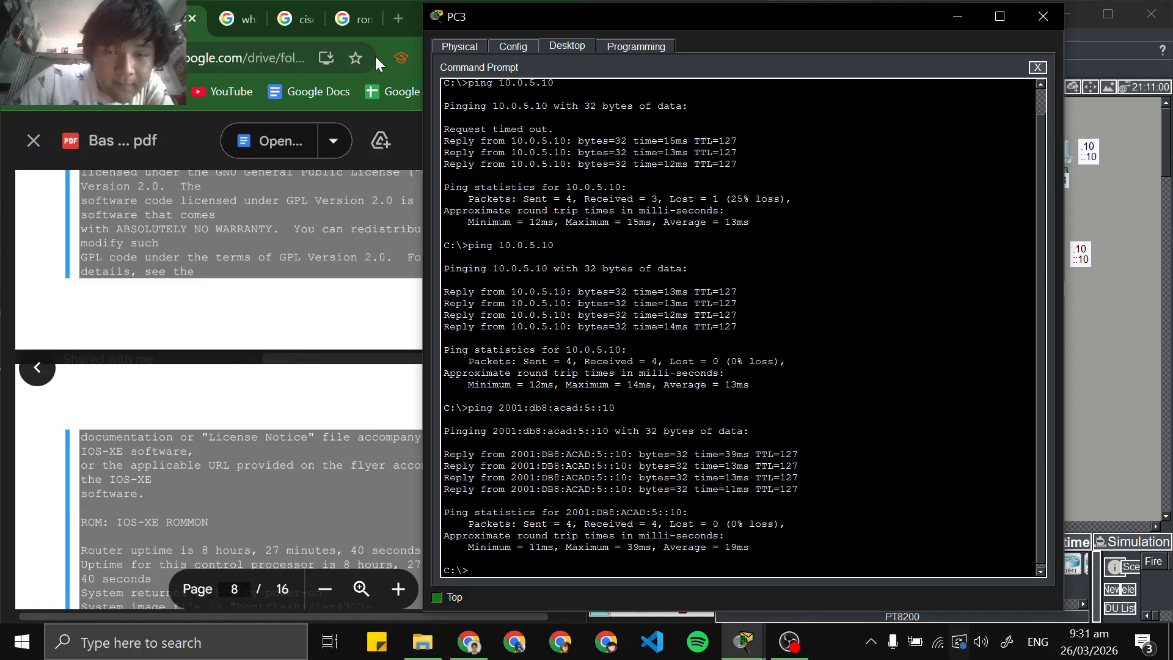
pyautogui.scroll(-2, 219, 391)
pyautogui.scroll(-20, 191, 455)
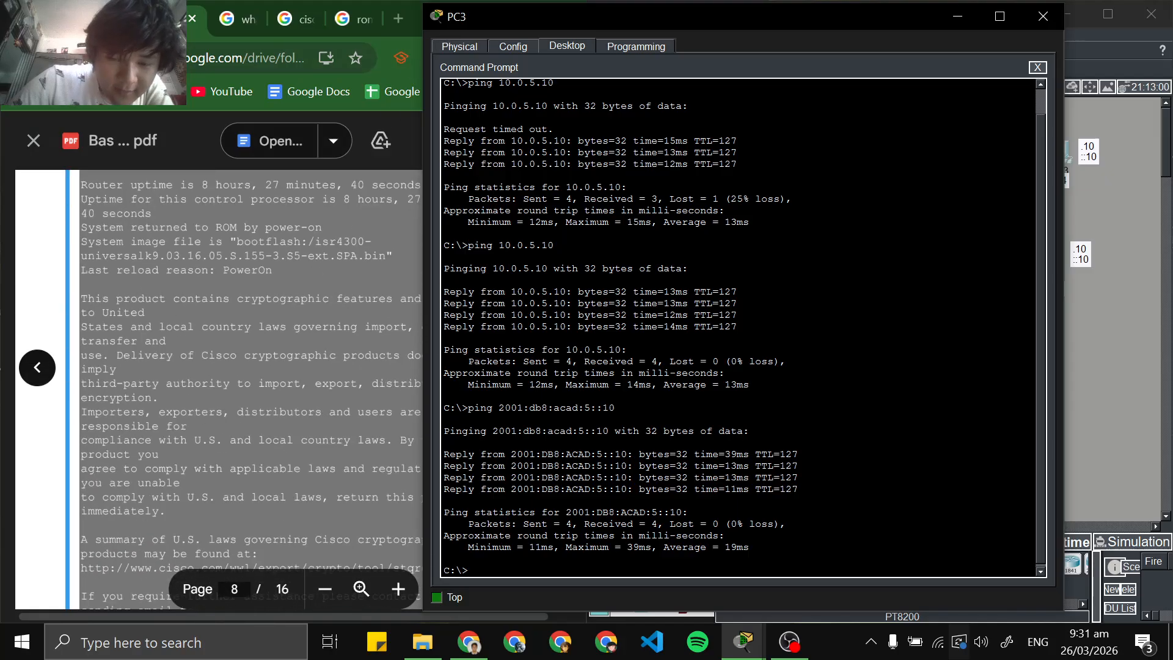
pyautogui.scroll(20, 191, 455)
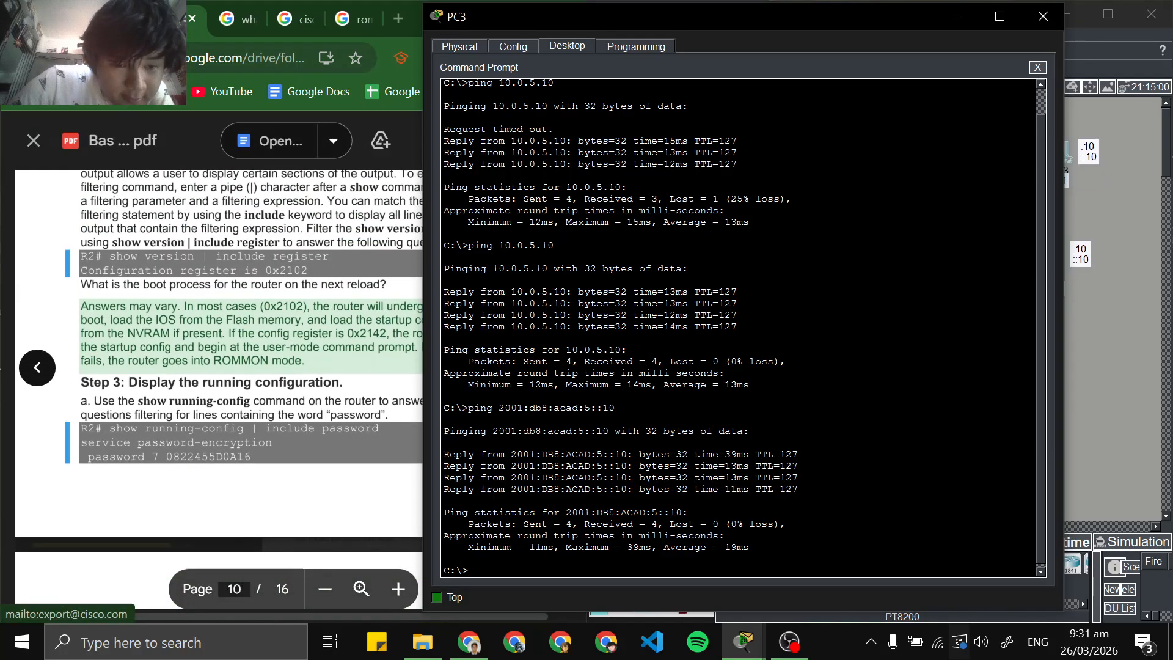
pyautogui.scroll(10, 191, 455)
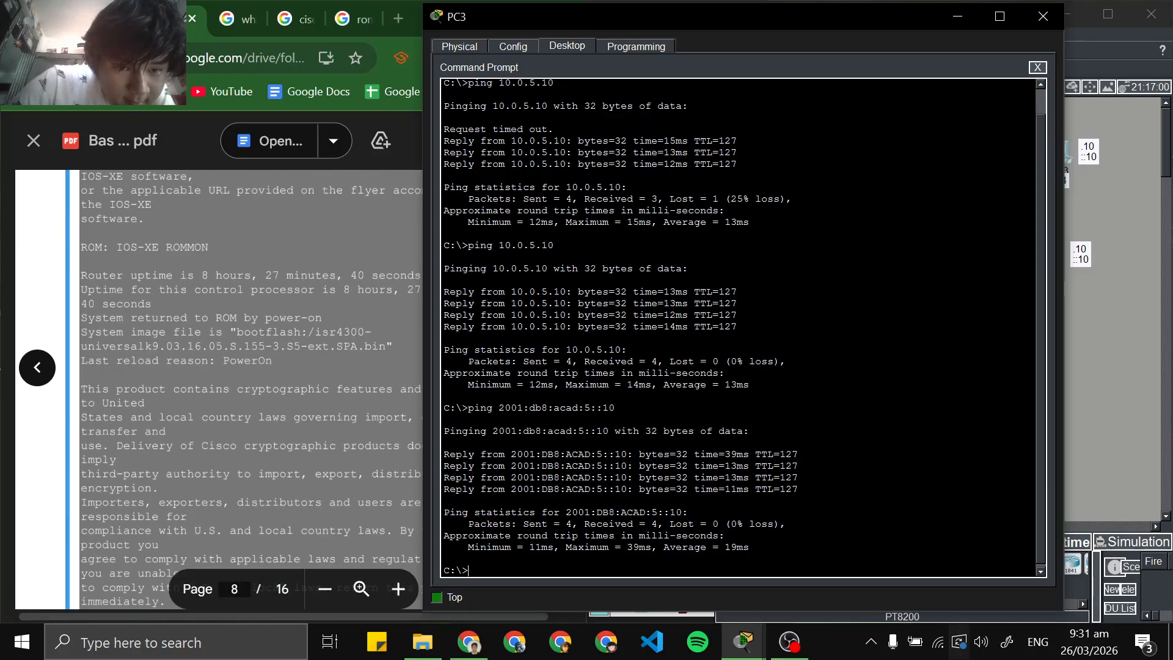
pyautogui.scroll(7, 191, 455)
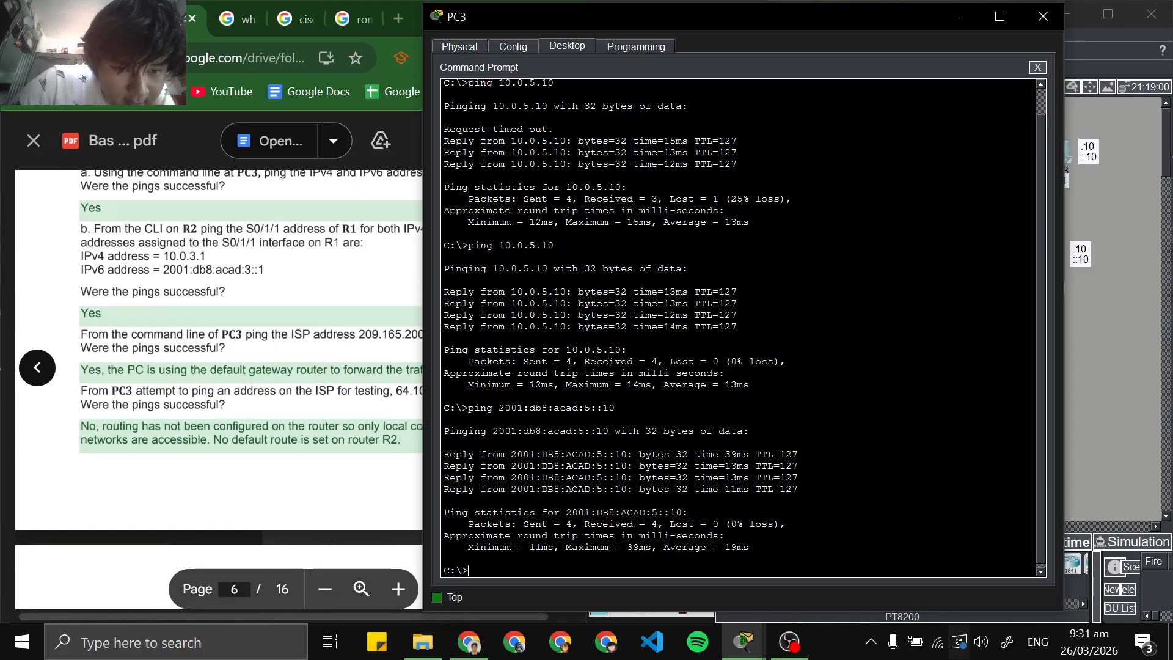
pyautogui.click(191, 455)
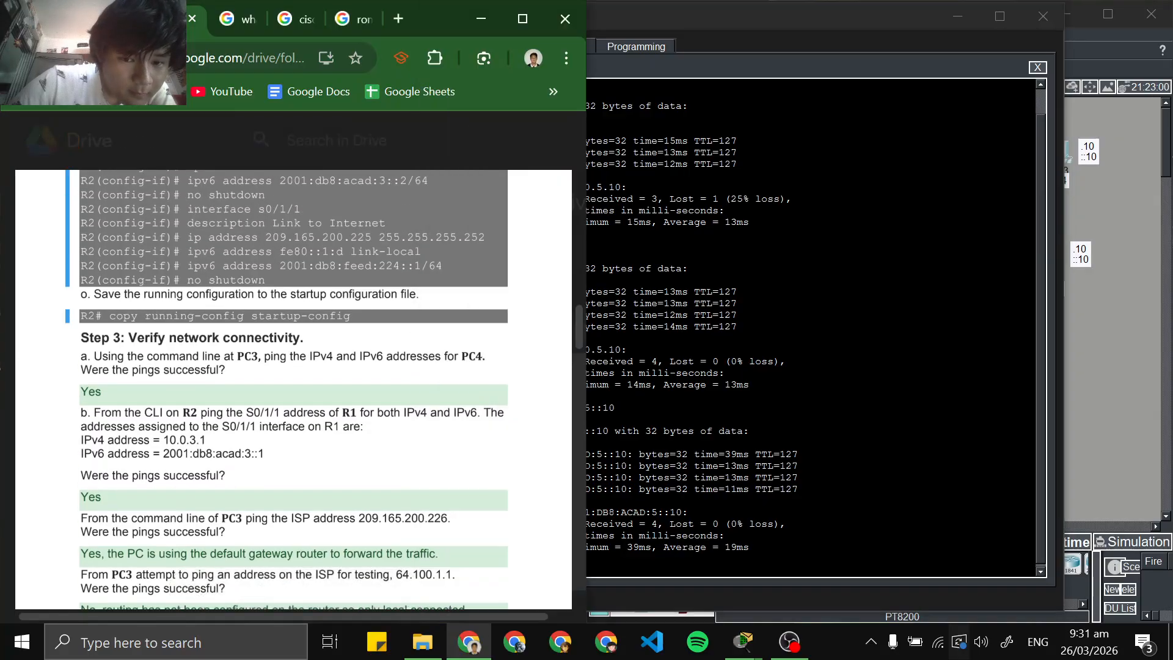
pyautogui.scroll(-2, 293, 391)
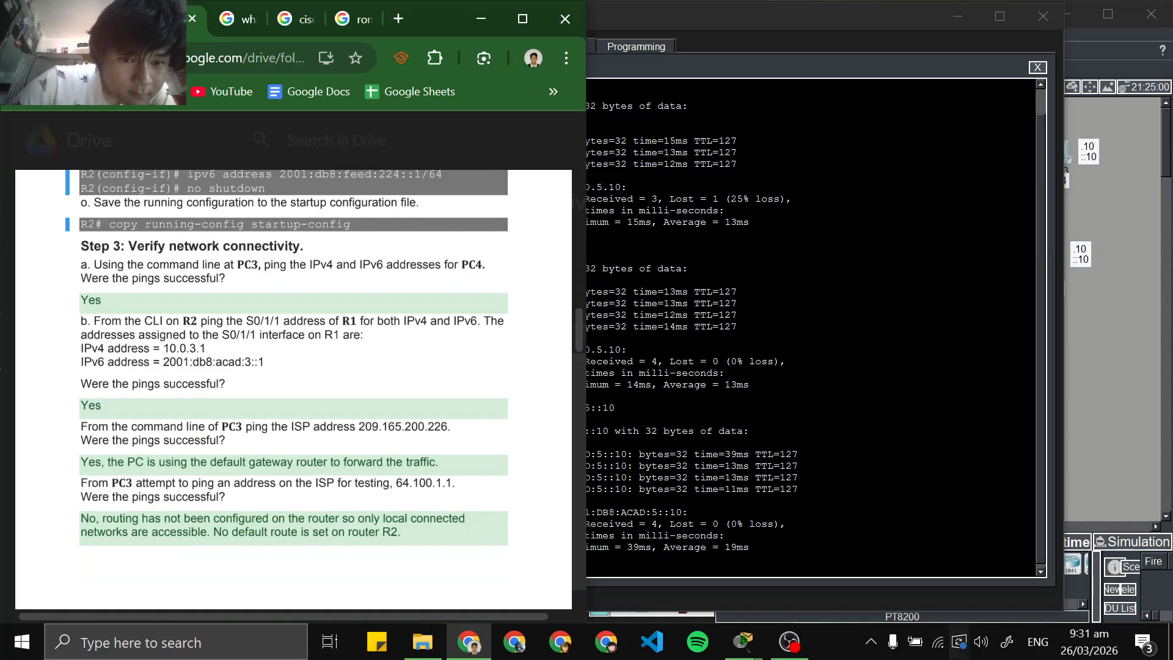
pyautogui.scroll(-2, 293, 391)
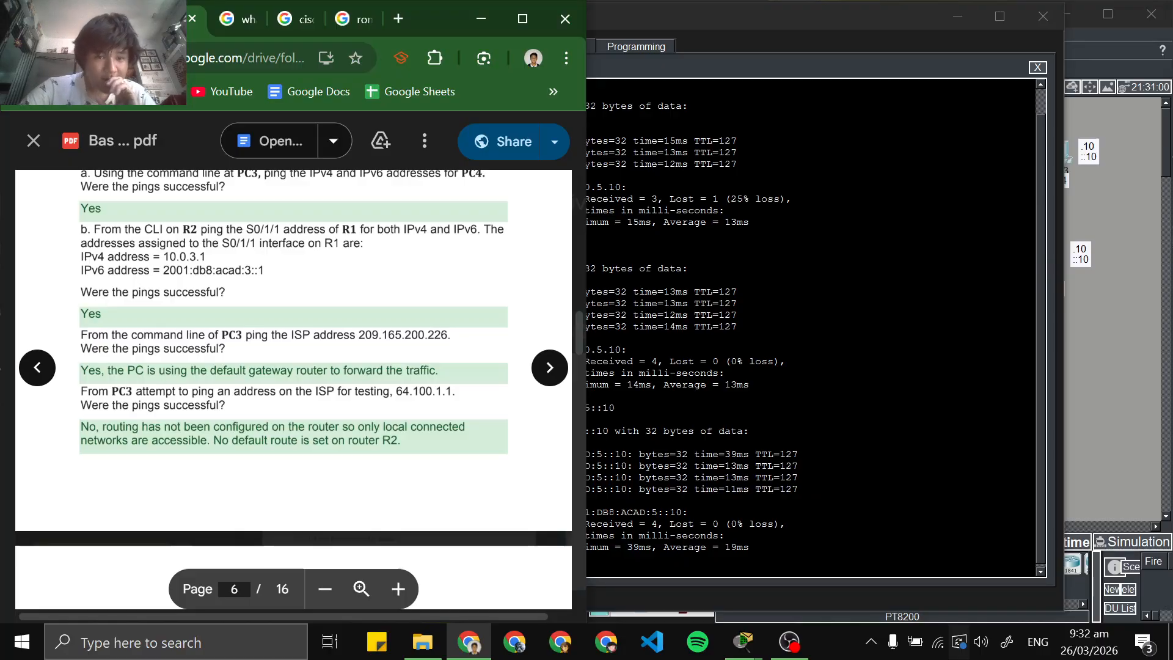
pyautogui.click(746, 501)
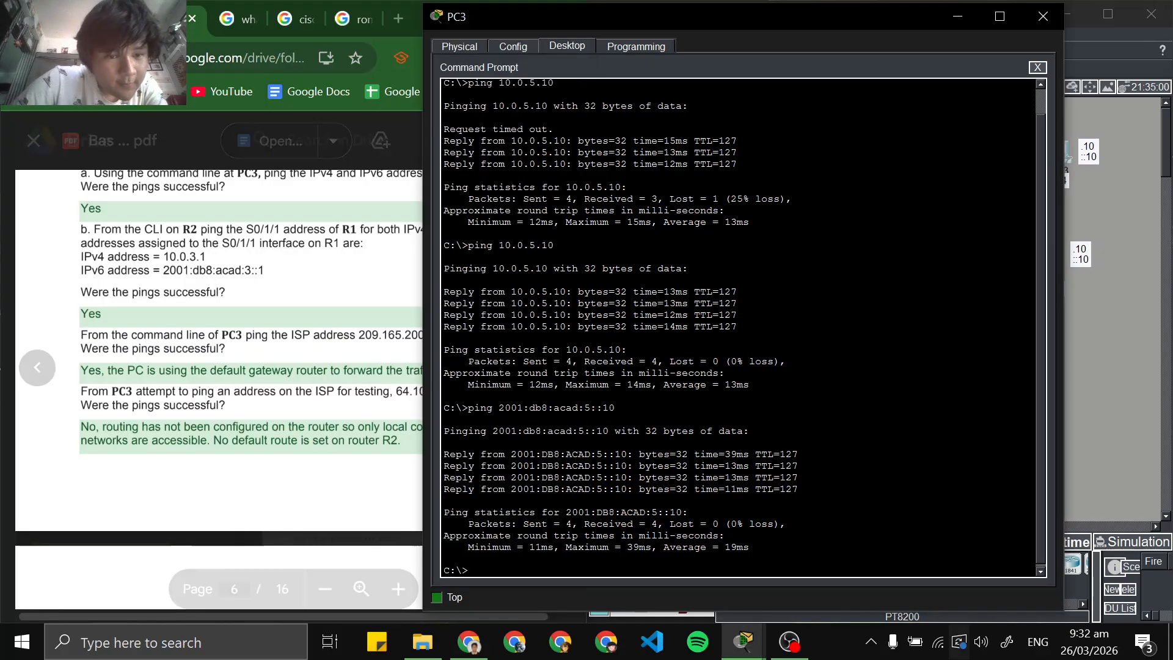
pyautogui.write('ping')
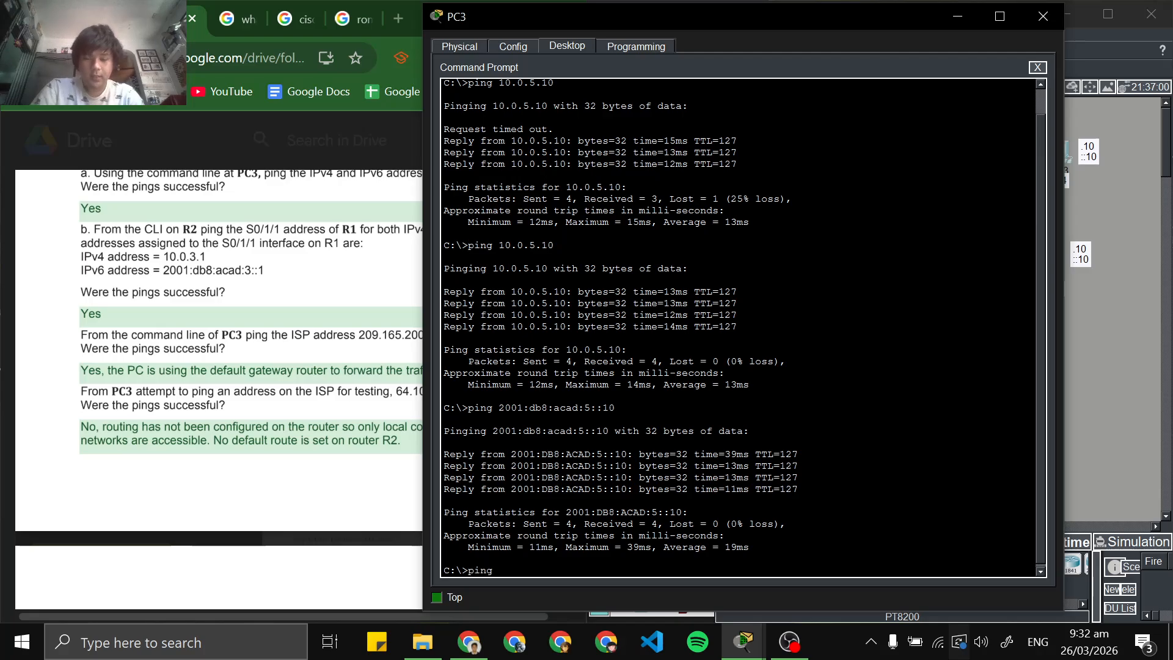
pyautogui.hotkey('alt', 'Tab')
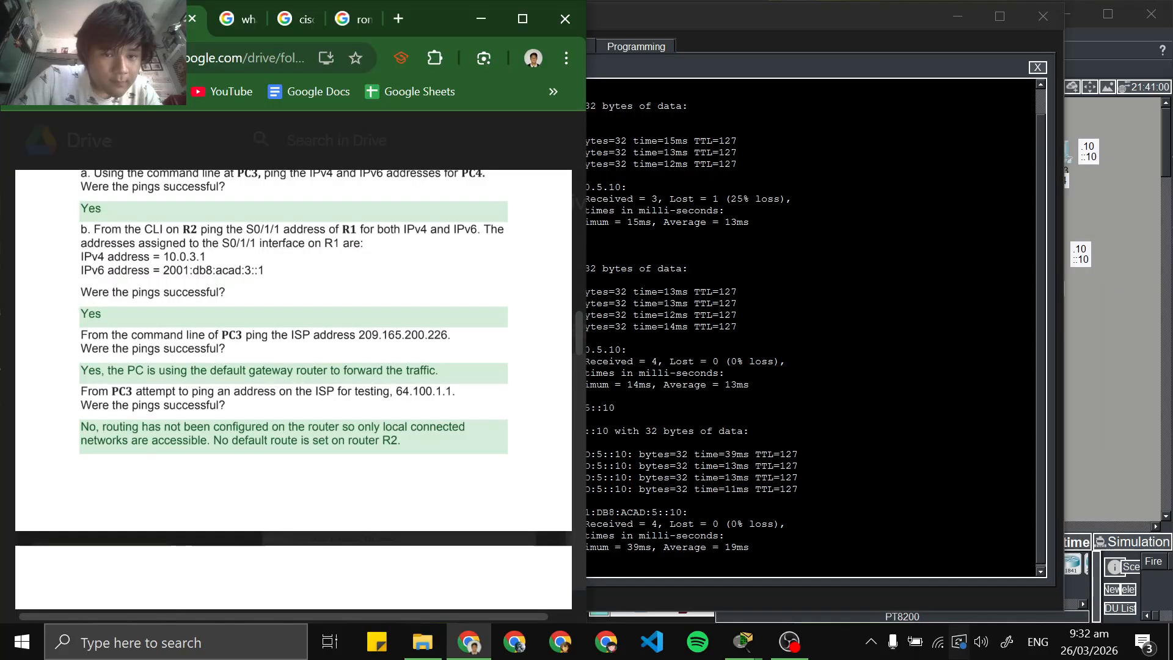
pyautogui.hotkey('alt', 'Tab')
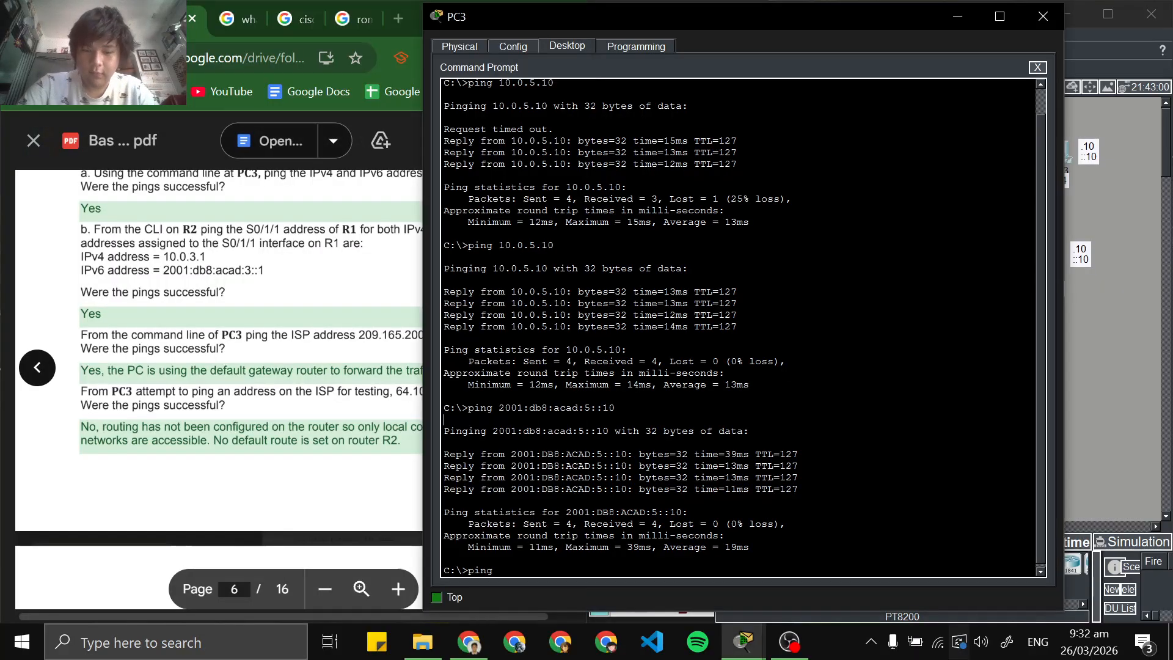
pyautogui.press('BackSpace')
pyautogui.press('BackSpace')
pyautogui.press('BackSpace')
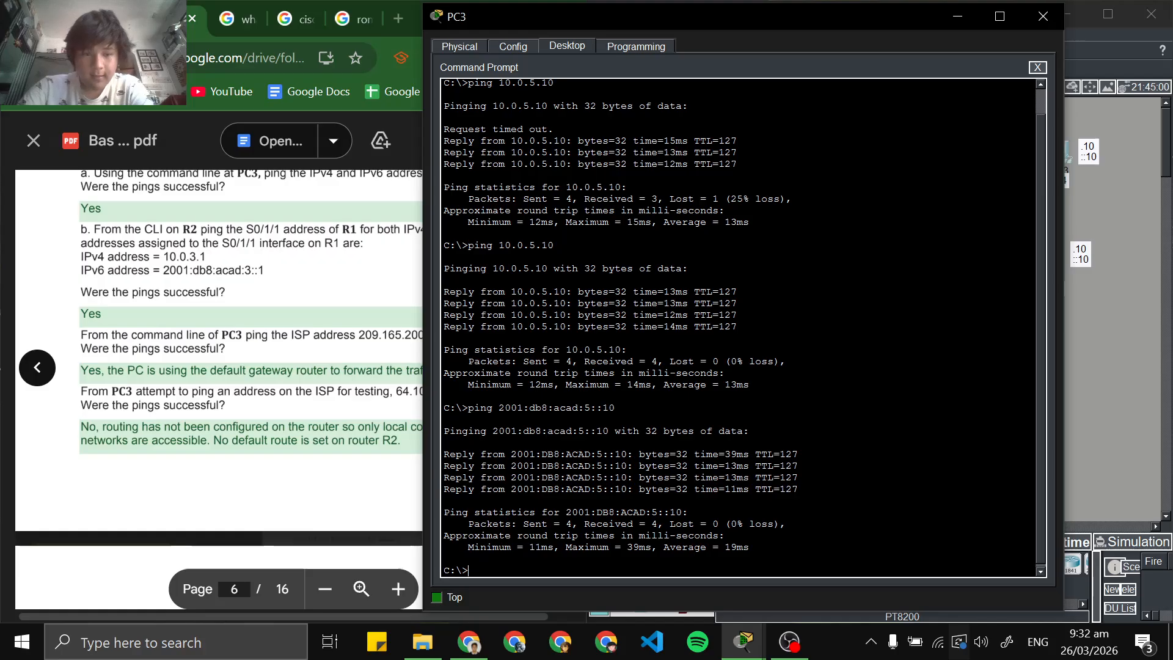
# Switch back to the Packet Tracer topology and open the CLI of router R2
pyautogui.hotkey('alt', 'Tab')
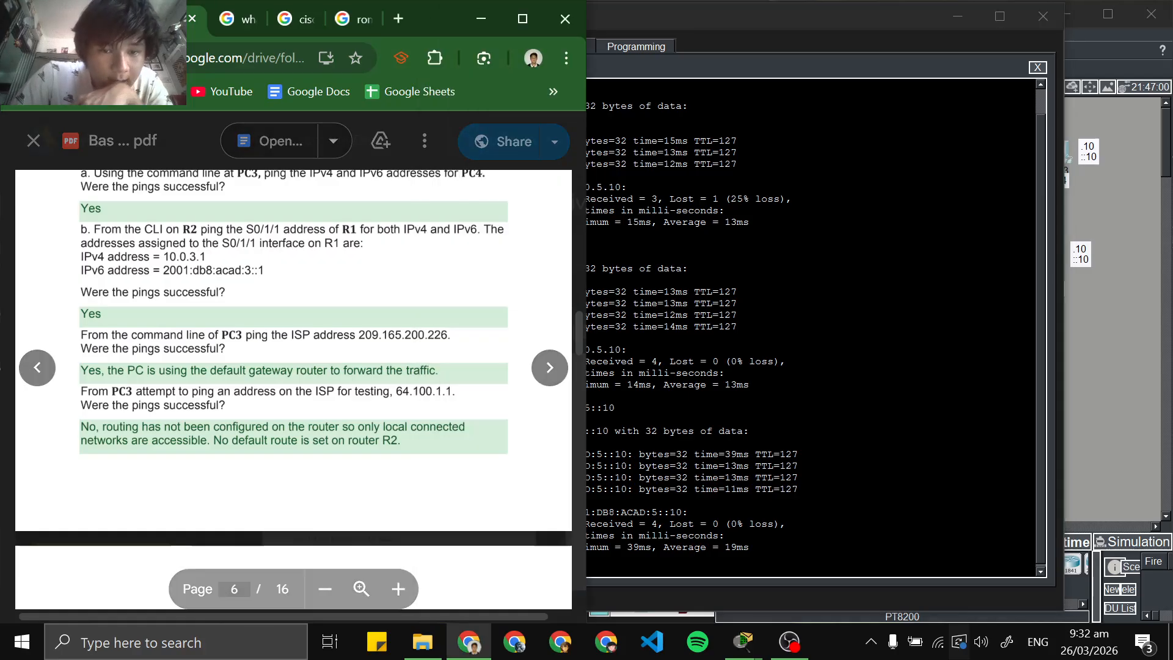
pyautogui.click(1088, 177)
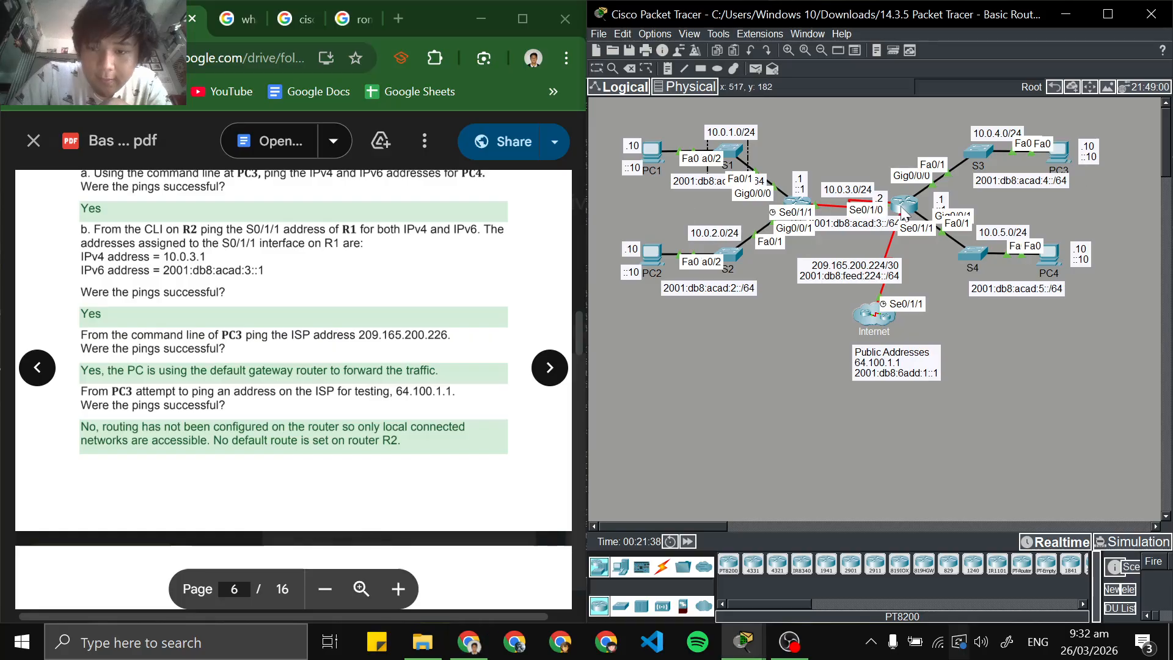
pyautogui.click(910, 202)
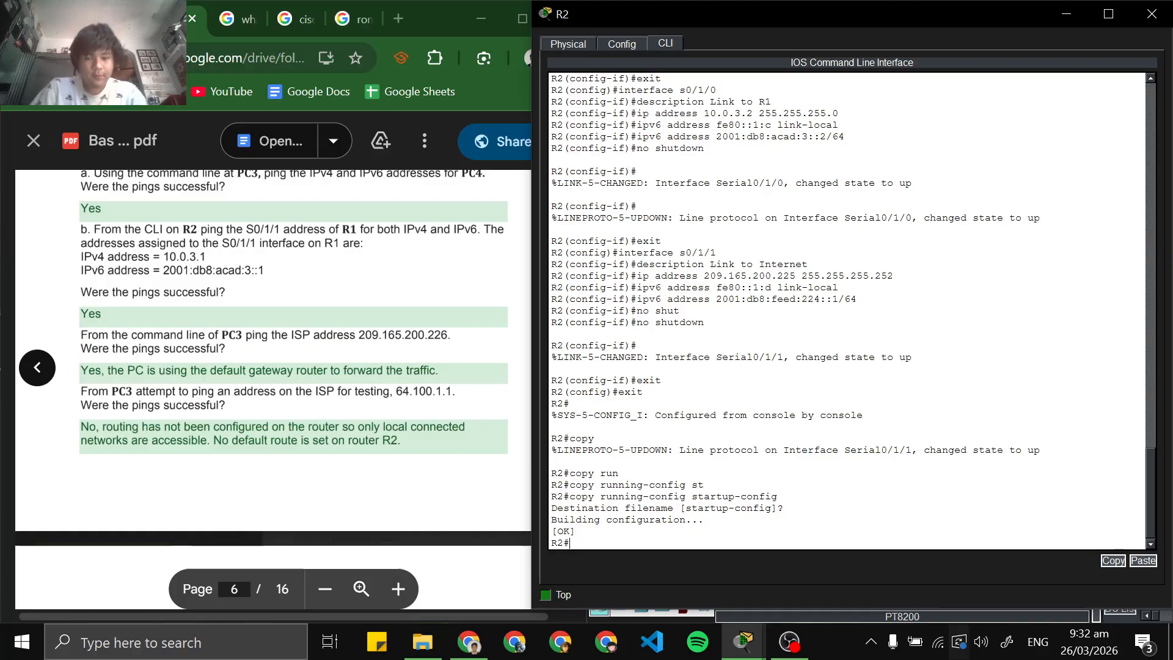
# Ping R1's S0/1/1 IPv4 address 10.0.3.1 from R2's CLI, using the address copied from the lab PDF
pyautogui.write('ping')
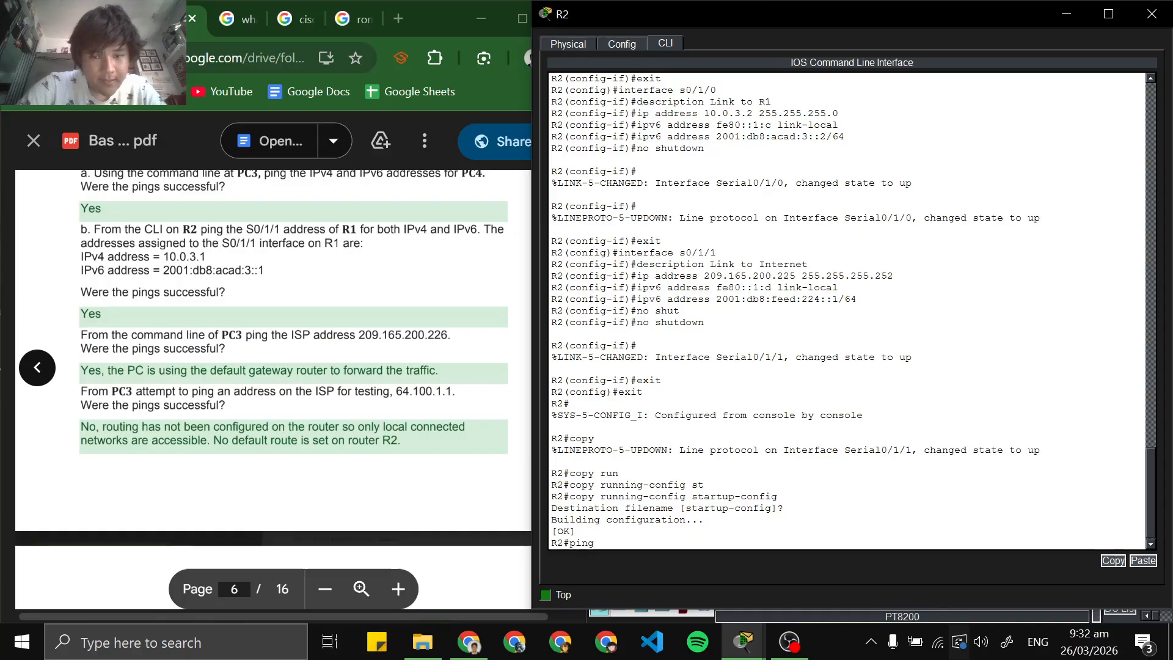
pyautogui.click(173, 257)
pyautogui.doubleClick(172, 257)
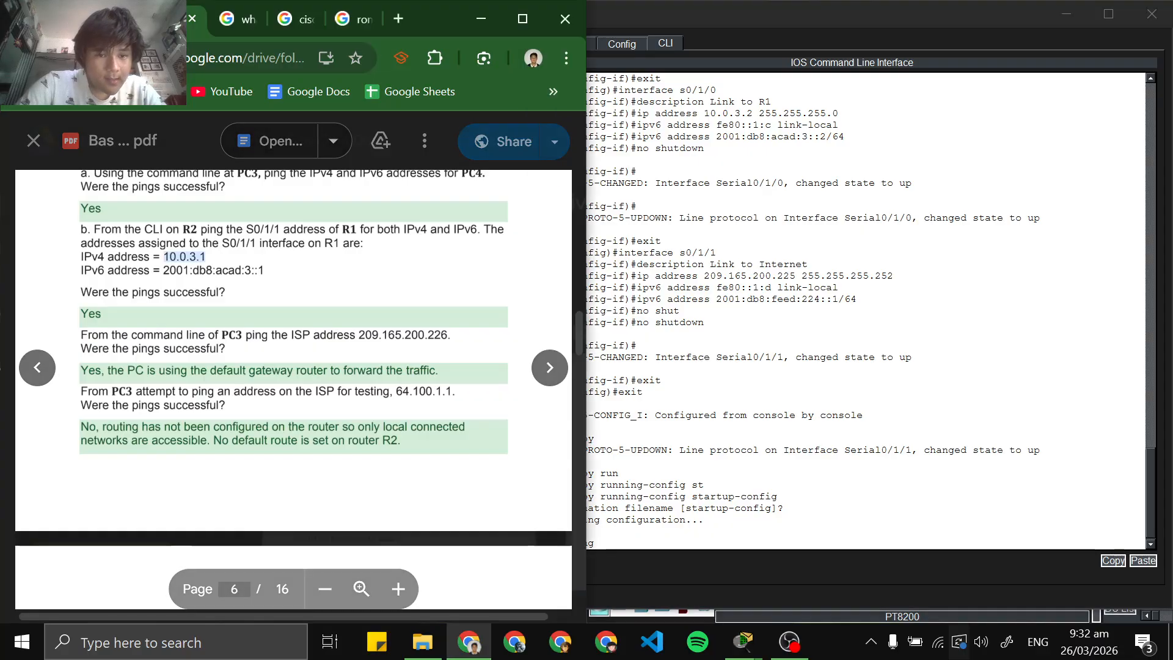
pyautogui.rightClick(172, 254)
pyautogui.click(201, 276)
pyautogui.click(661, 544)
pyautogui.rightClick(661, 544)
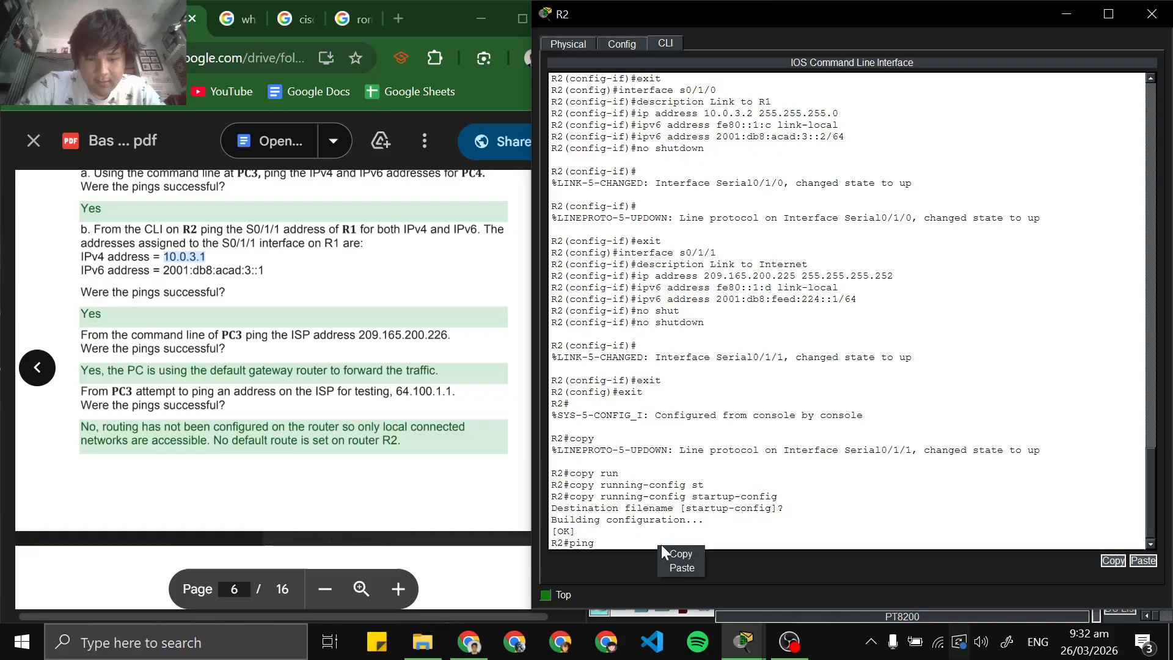
pyautogui.click(675, 564)
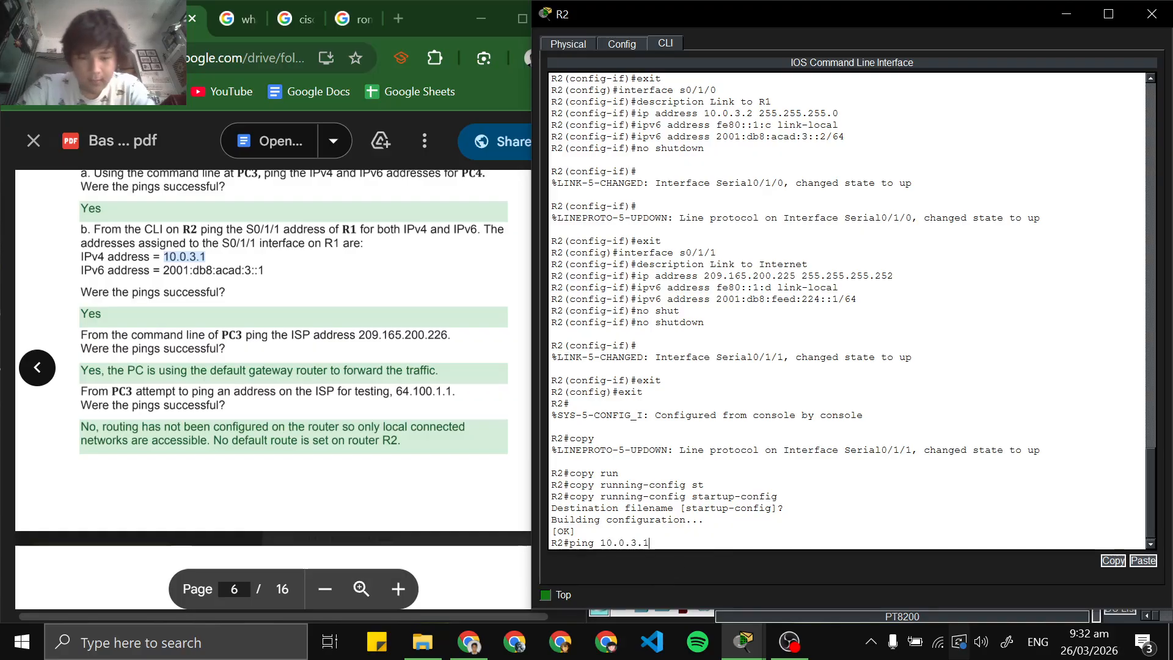
pyautogui.press('Return')
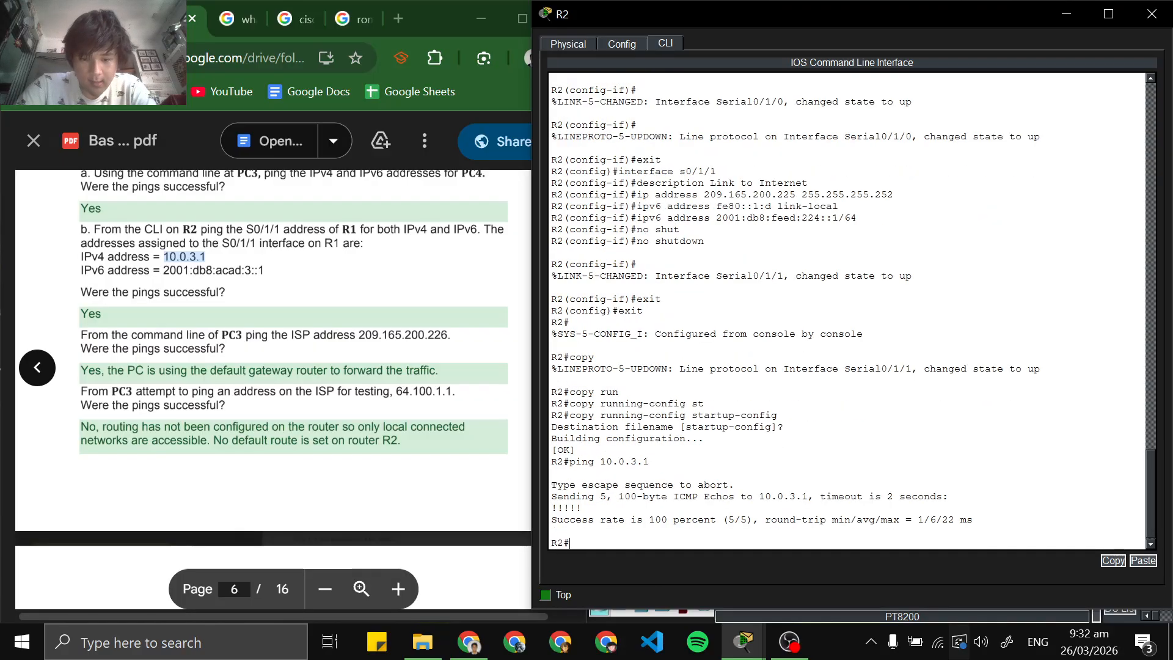
# Ping R1's S0/1/1 IPv6 address 2001:db8:acad:3::1 from R2's CLI, using the address copied from the lab PDF
pyautogui.moveTo(551, 519); pyautogui.dragTo(716, 520)
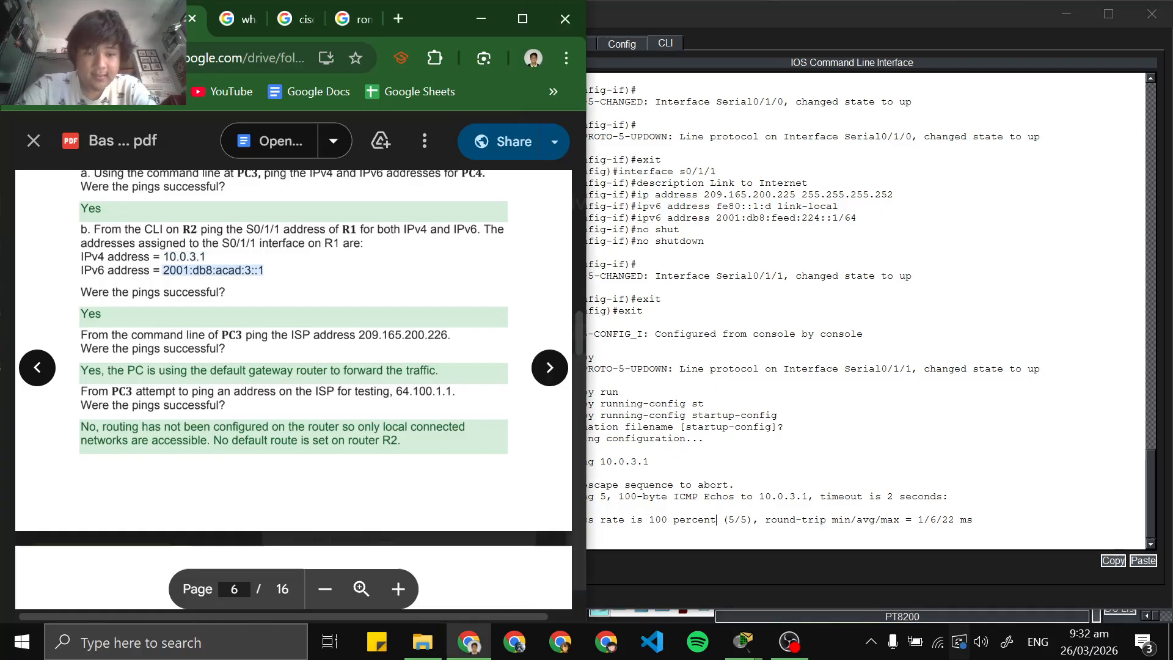
pyautogui.rightClick(187, 271)
pyautogui.click(212, 300)
pyautogui.click(690, 514)
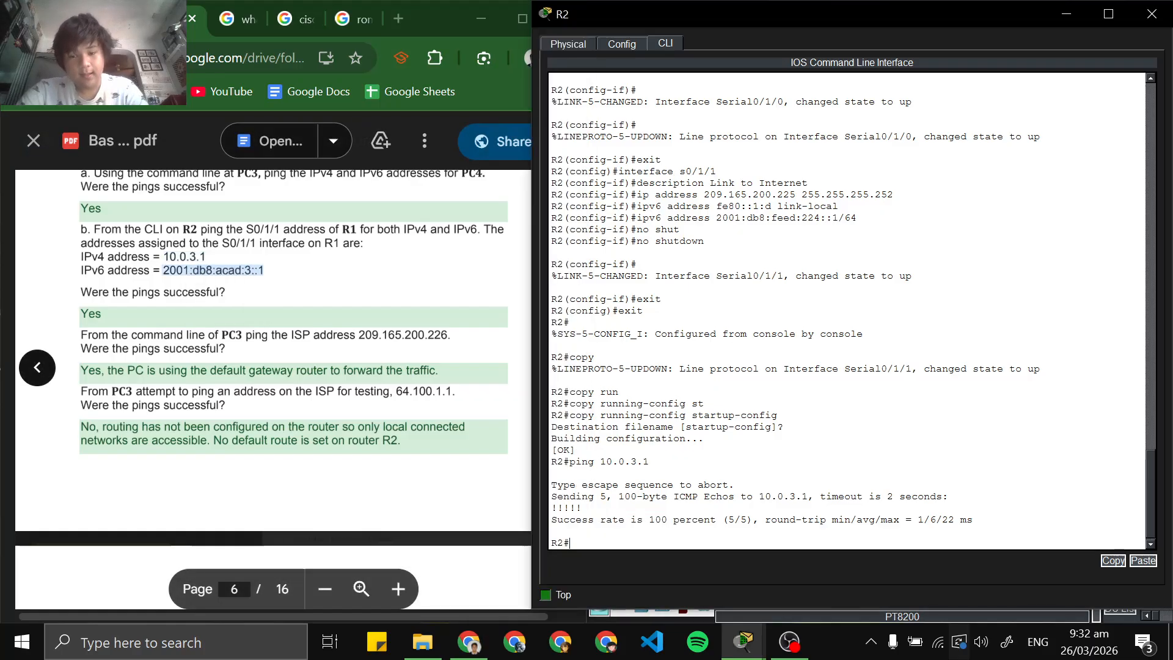
pyautogui.write('pin')
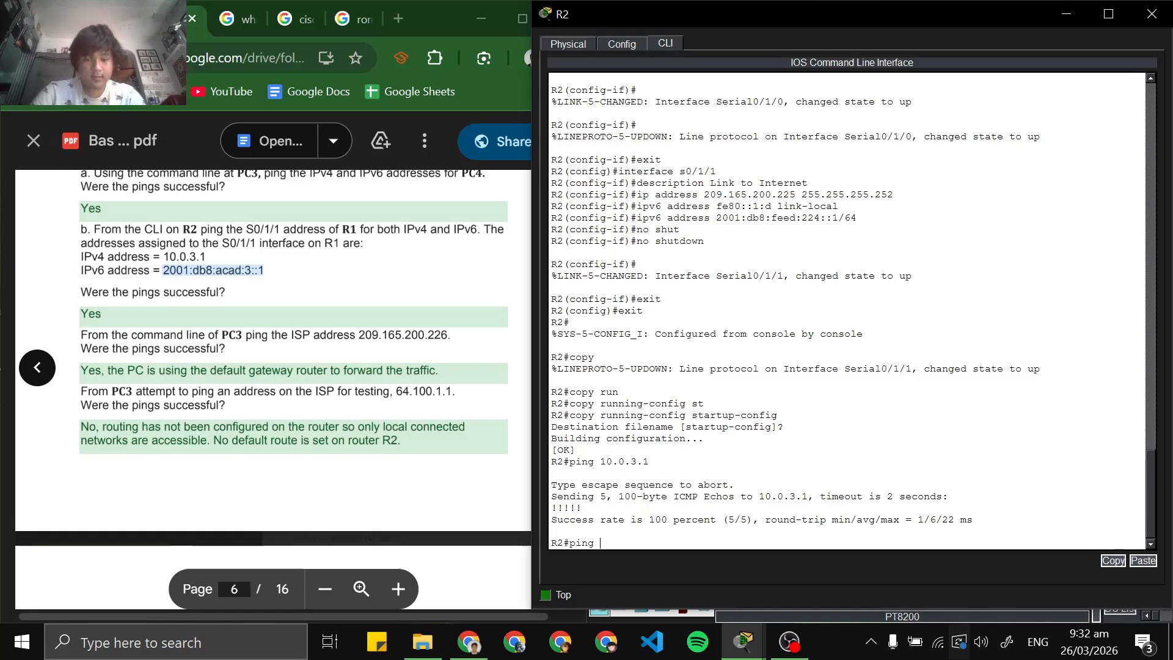
pyautogui.write('g')
pyautogui.rightClick(729, 539)
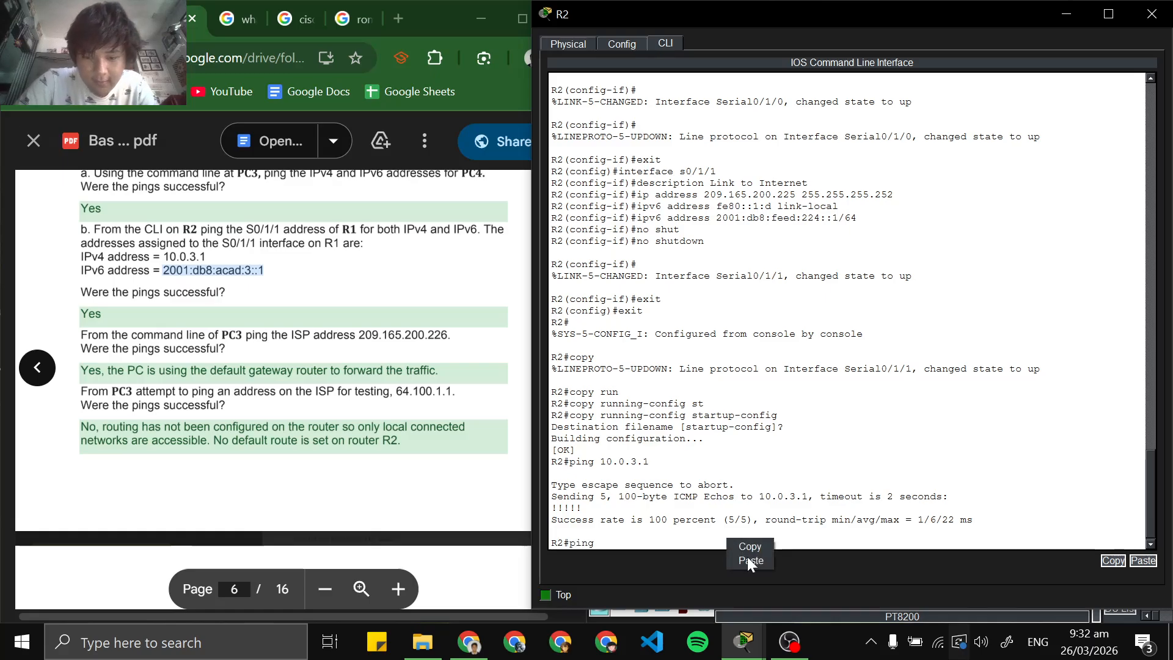
pyautogui.click(747, 556)
pyautogui.press('Return')
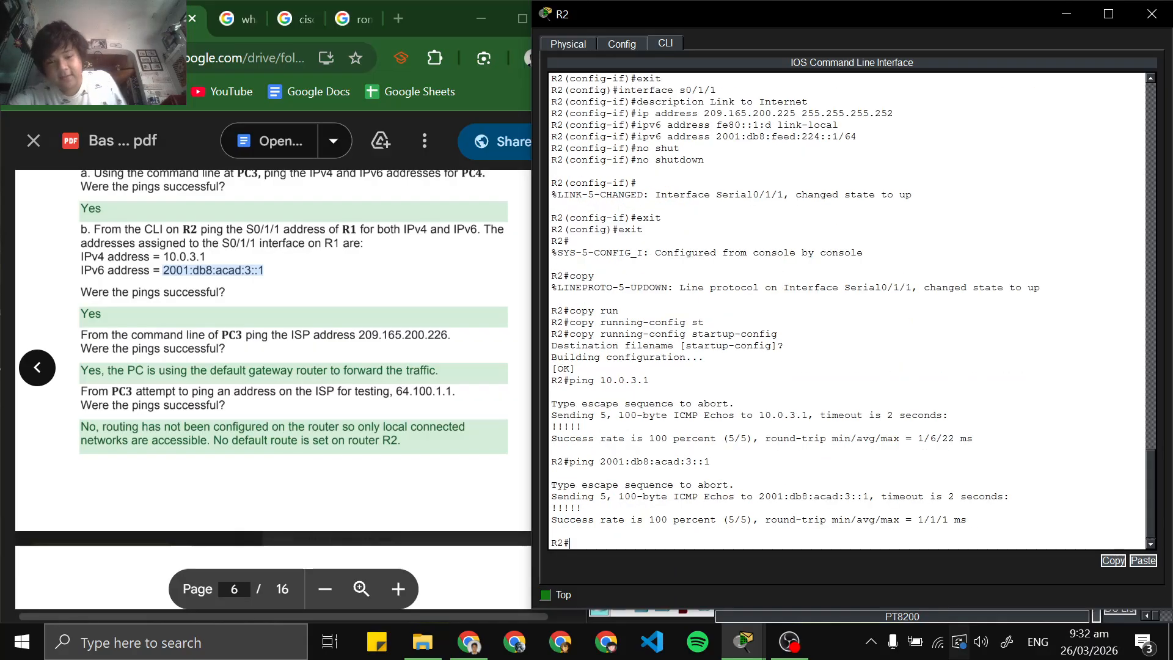
pyautogui.moveTo(636, 519); pyautogui.dragTo(551, 531)
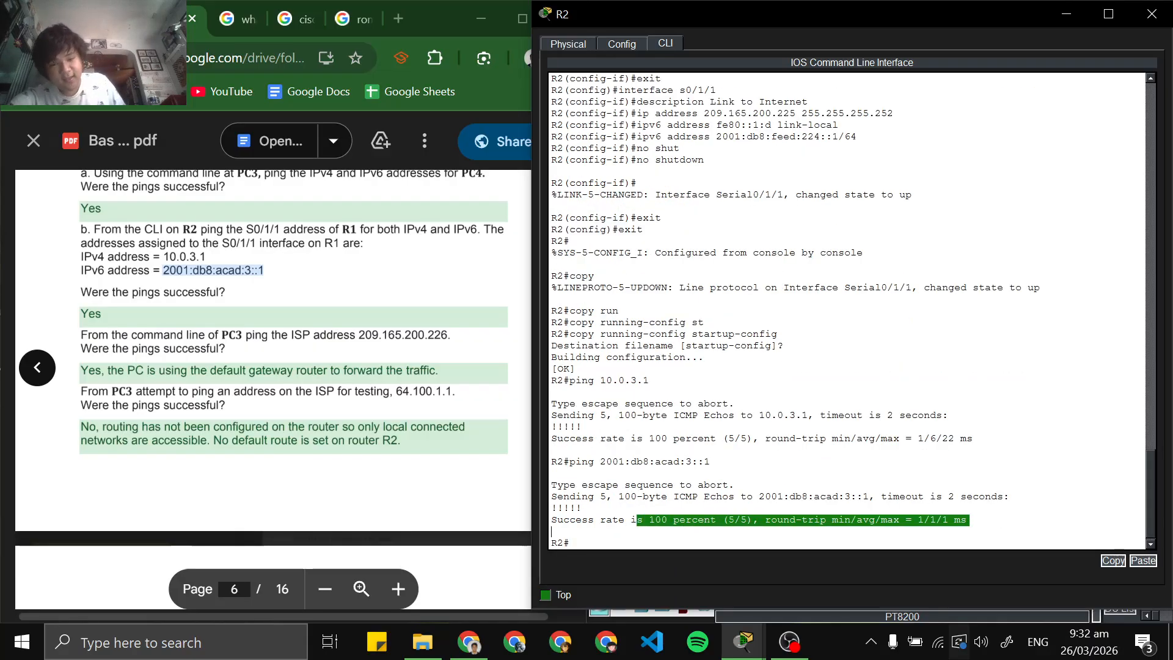
# Copy the ISP address 209.165.200.226 from the PC3 ping instruction in the lab PDF
pyautogui.click(366, 293)
pyautogui.scroll(-3, 293, 366)
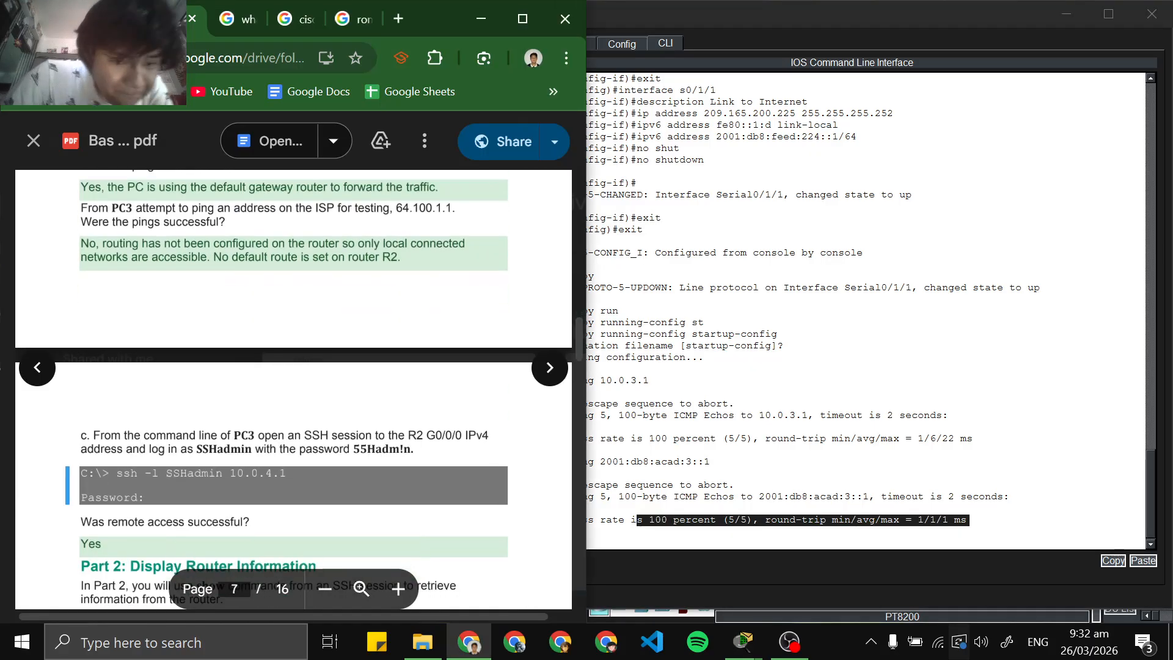
pyautogui.scroll(3, 293, 367)
pyautogui.scroll(-2, 294, 367)
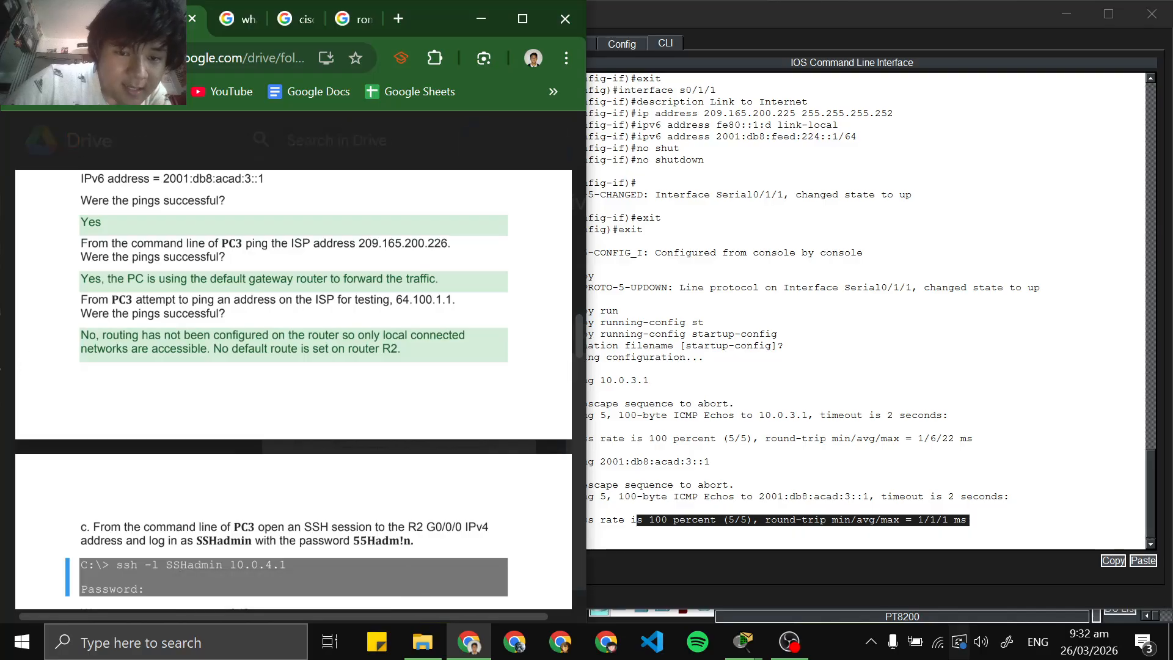
pyautogui.doubleClick(427, 244)
pyautogui.rightClick(427, 246)
pyautogui.click(441, 271)
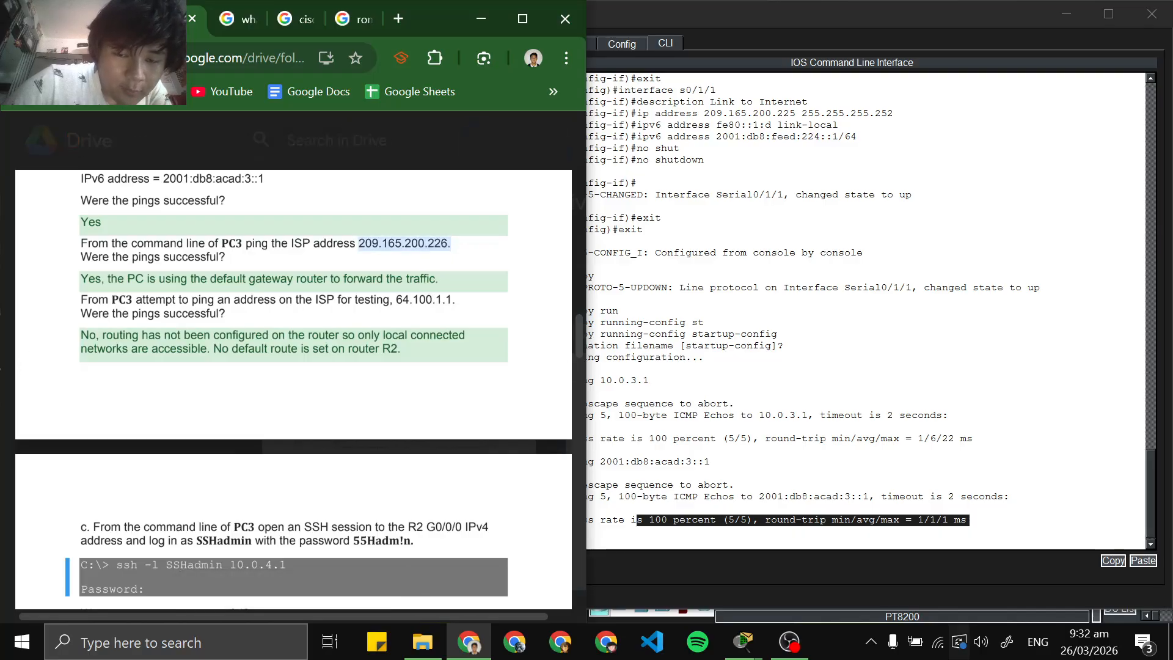
pyautogui.click(441, 273)
pyautogui.doubleClick(425, 244)
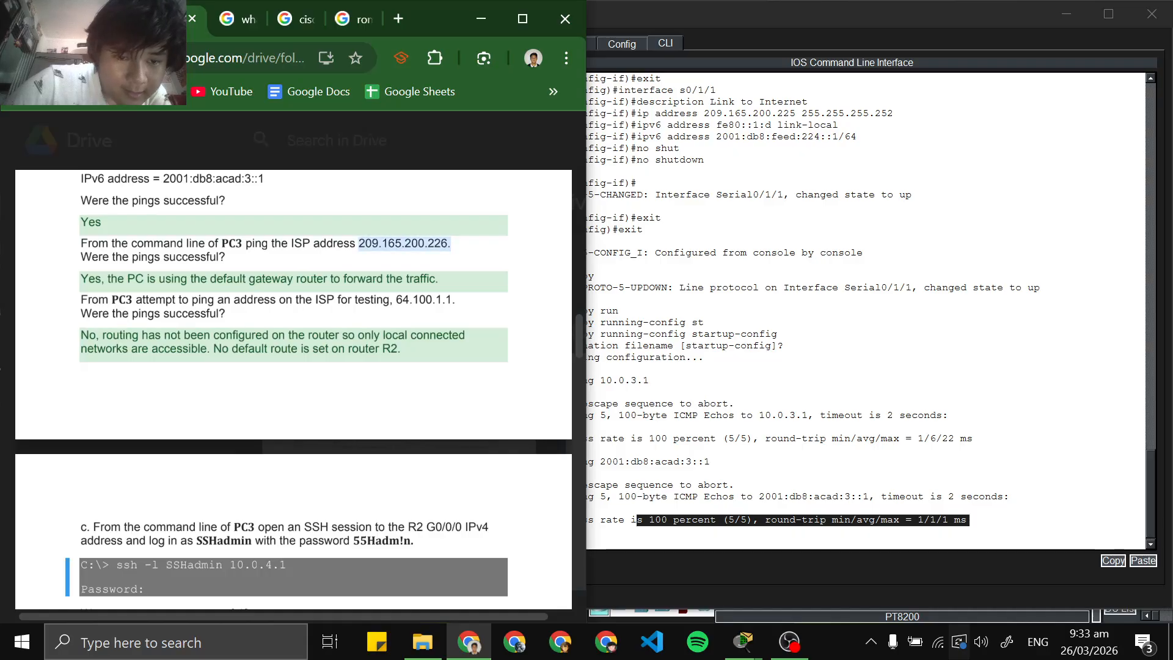
pyautogui.rightClick(435, 241)
pyautogui.click(464, 263)
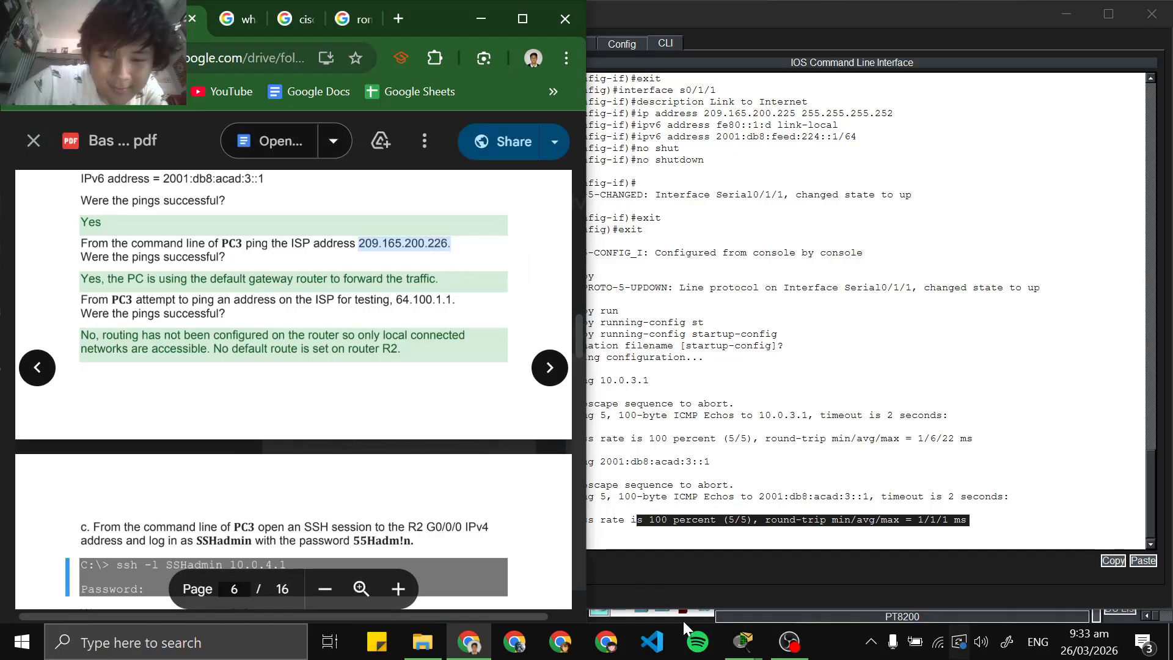
# Bring PC3's Command Prompt to the front in place of R2's window and shift it away from the lab PDF
pyautogui.moveTo(743, 641)
pyautogui.click(596, 558)
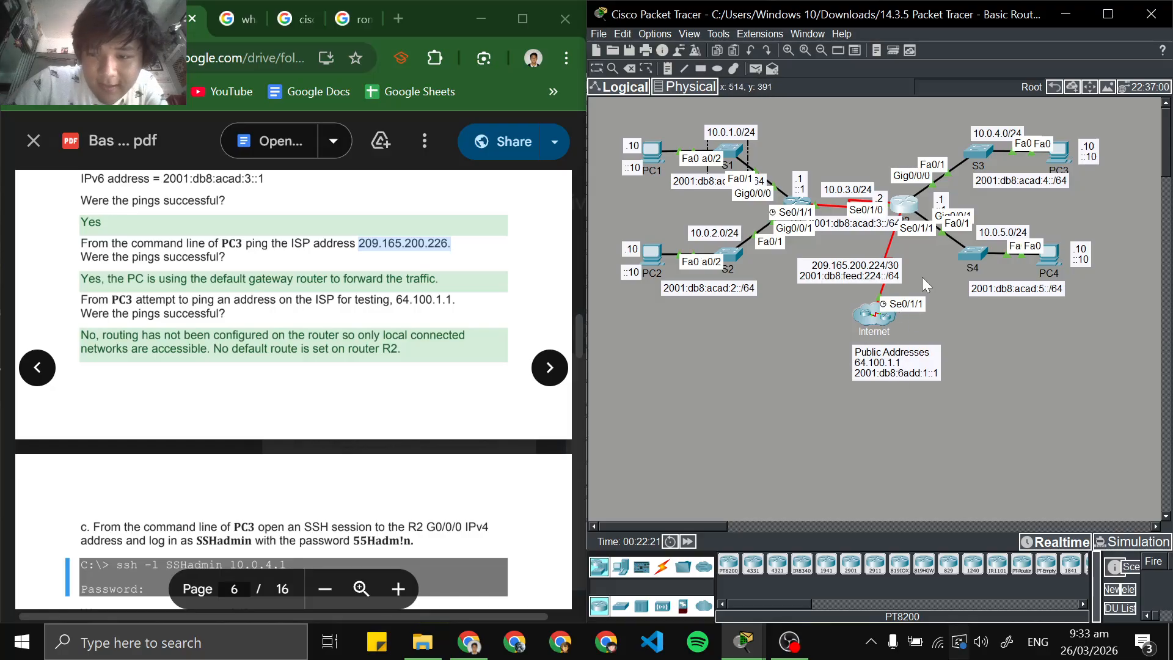
pyautogui.click(1063, 15)
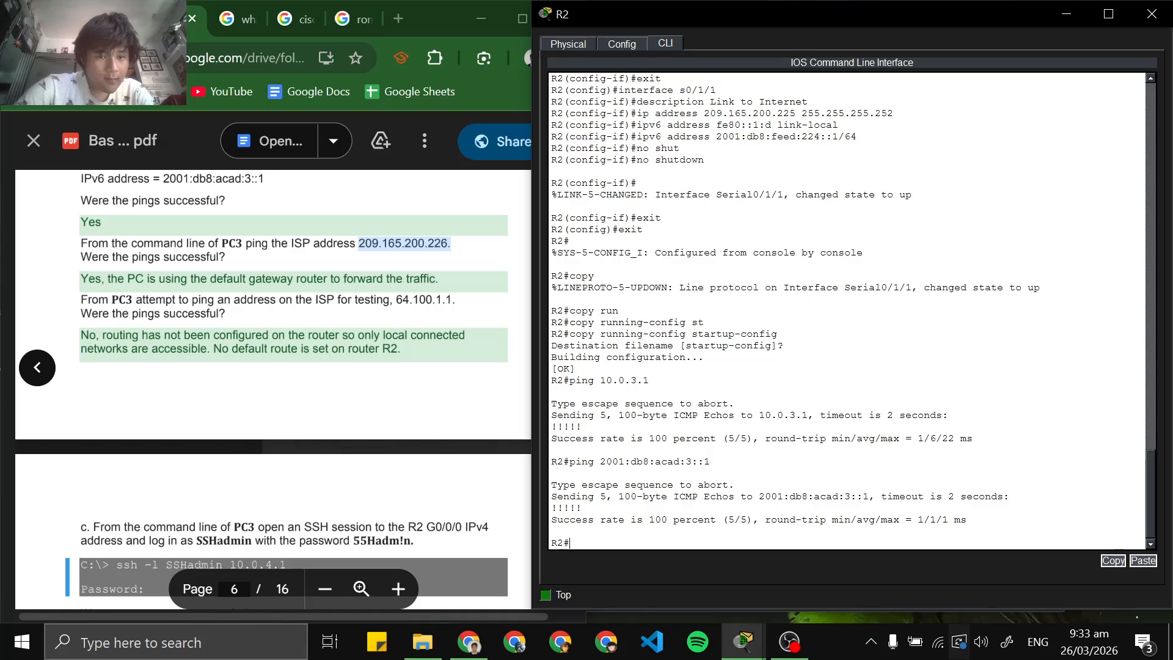
pyautogui.click(1077, 15)
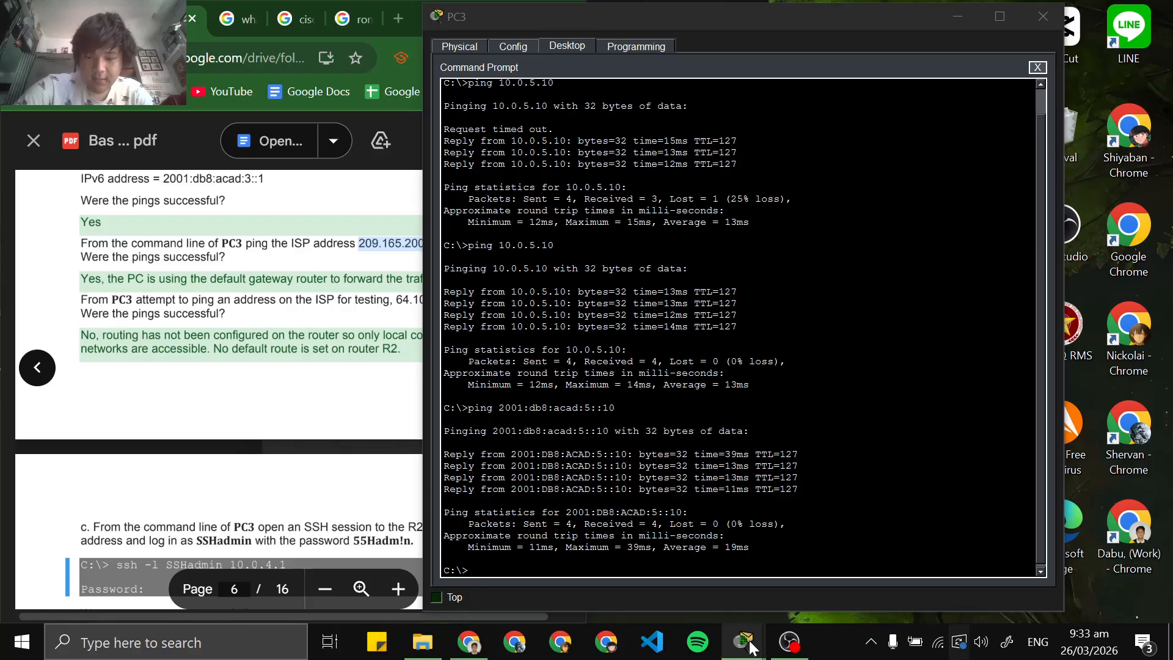
pyautogui.moveTo(742, 641)
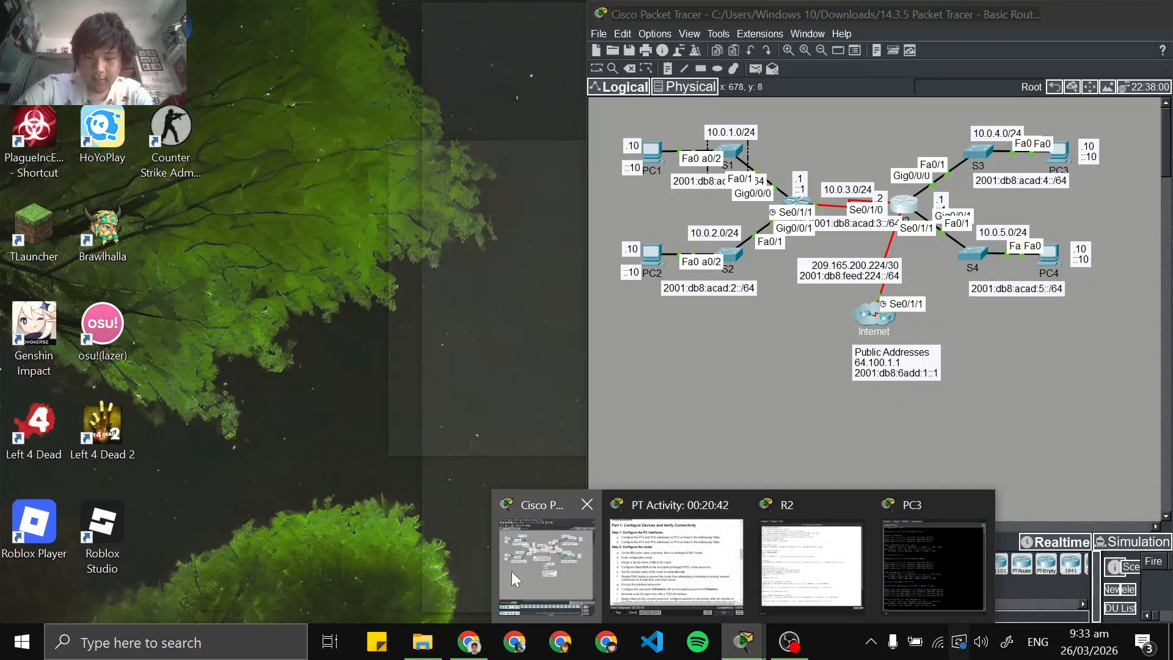
pyautogui.click(511, 571)
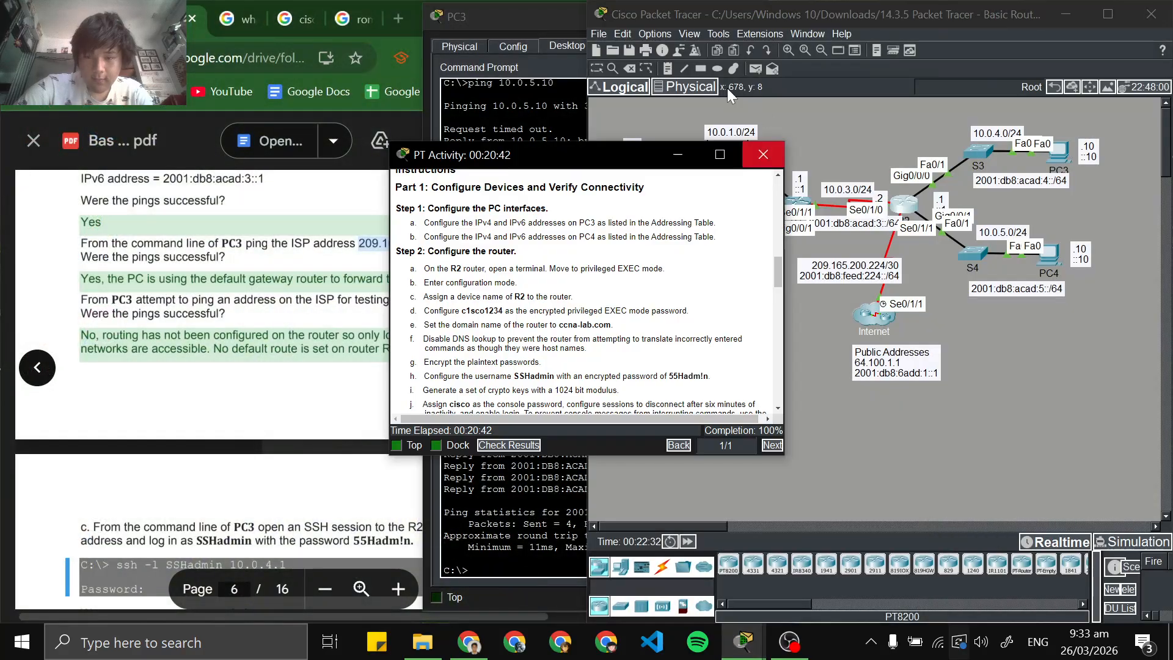
pyautogui.click(526, 21)
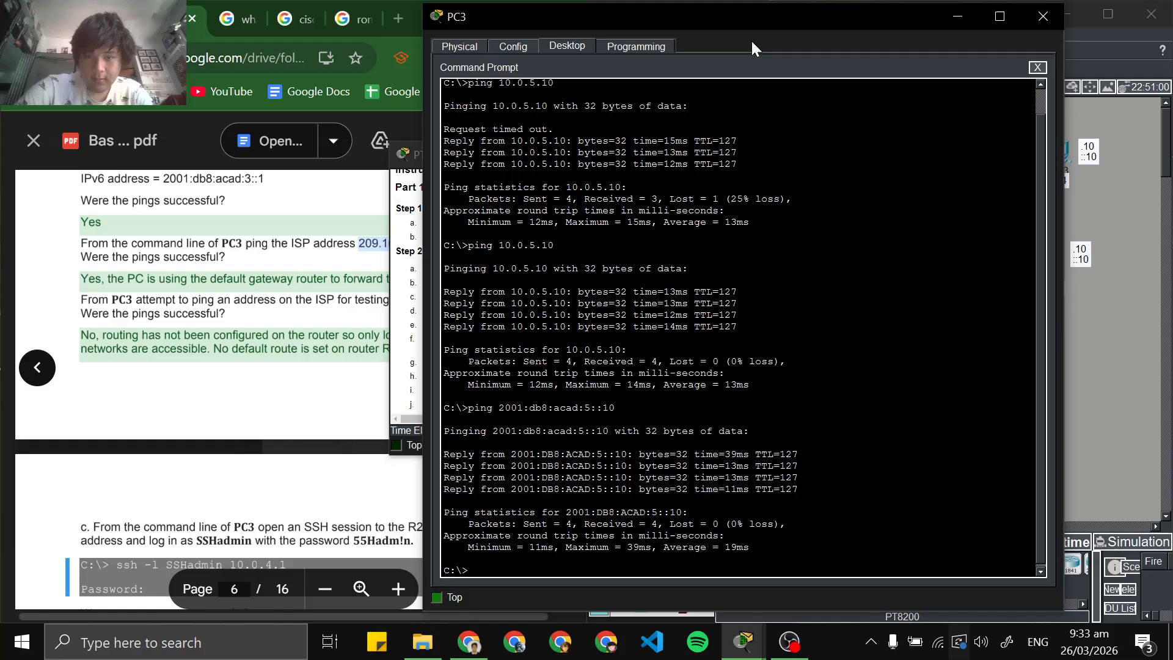
pyautogui.moveTo(750, 18); pyautogui.dragTo(821, 17)
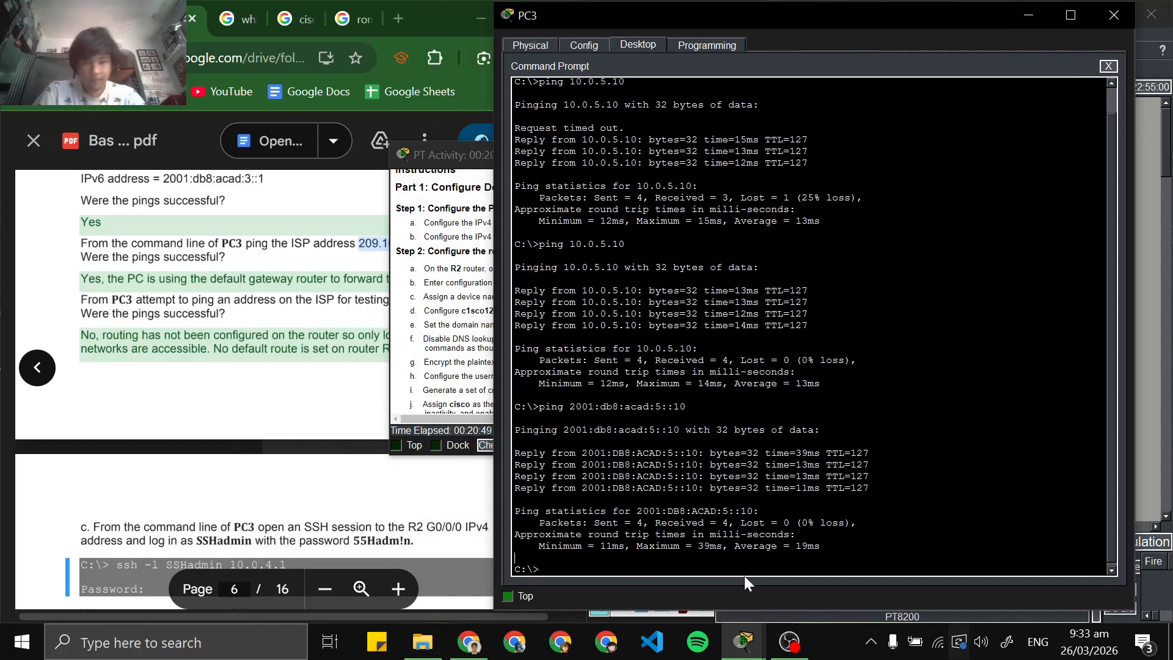
# Ping the ISP address 209.165.200.226 from PC3's Command Prompt, removing the trailing period from the copied address
pyautogui.write('p')
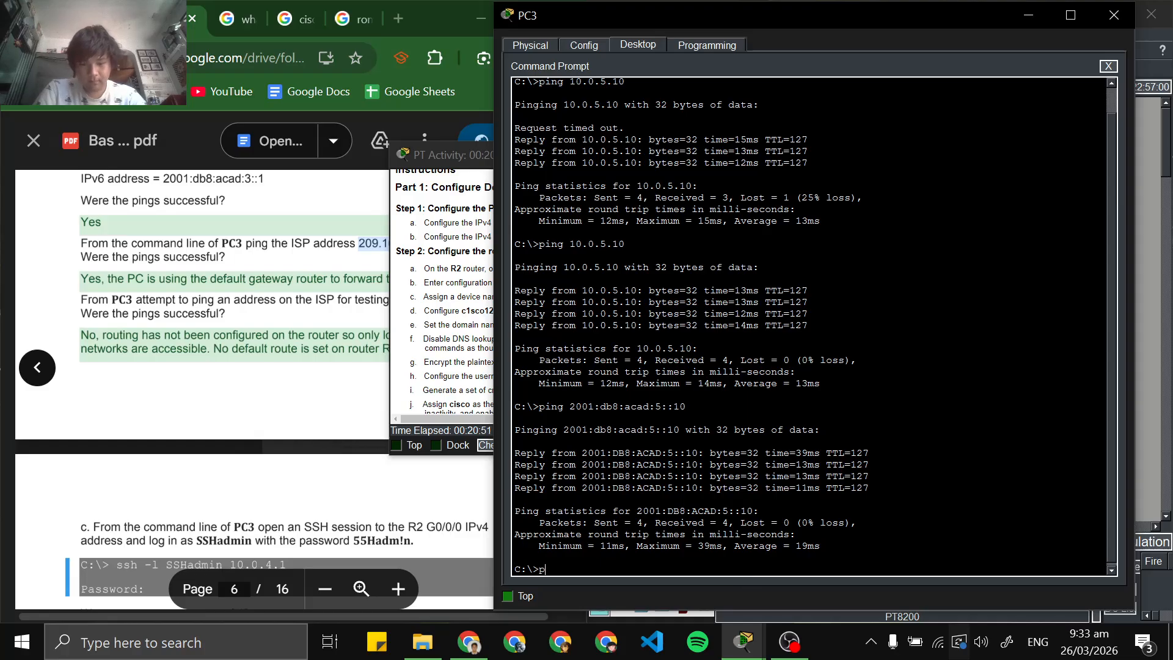
pyautogui.write('ing ')
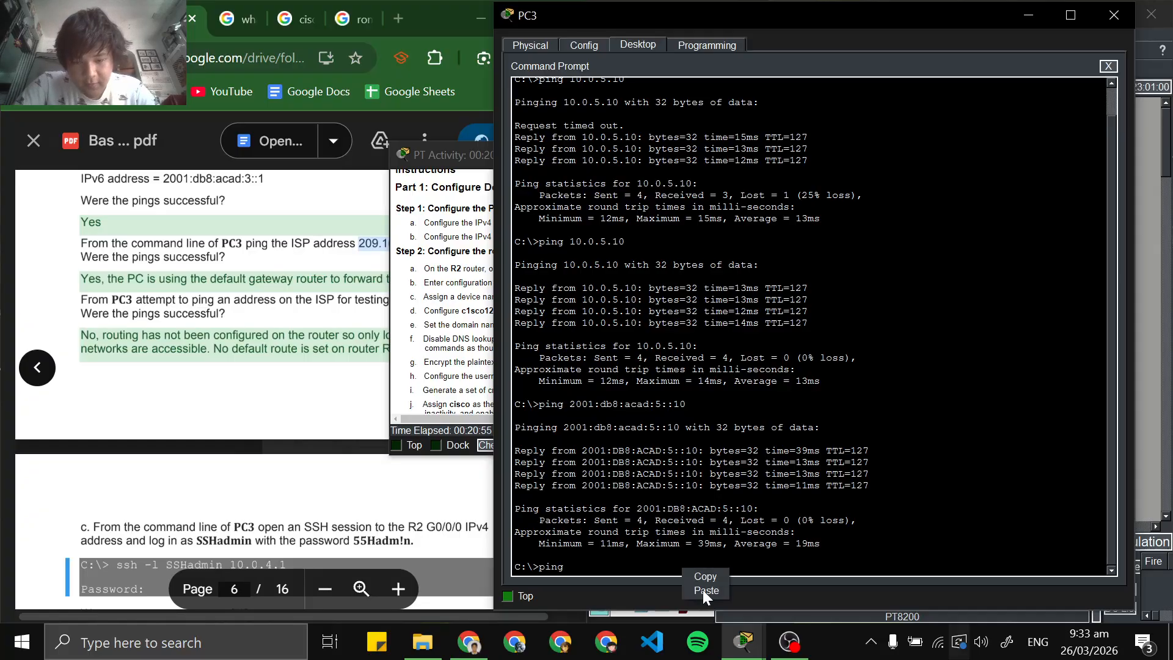
pyautogui.write('209.165.200.226.')
pyautogui.press('BackSpace')
pyautogui.press('Return')
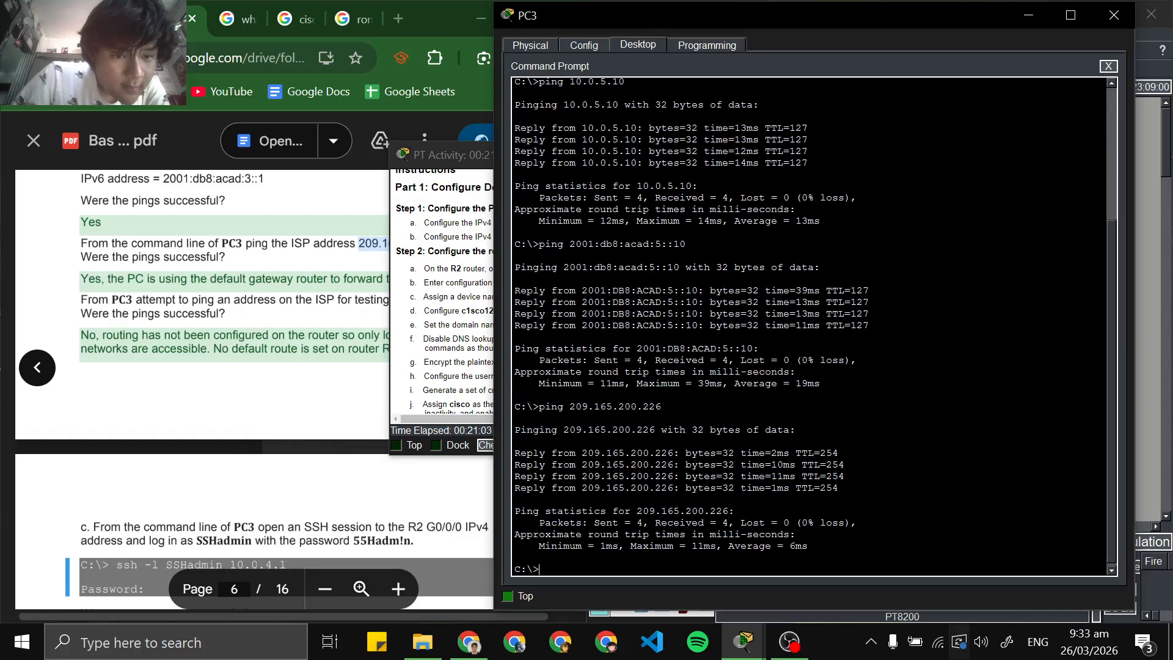
# Copy the ISP test address 64.100.1.1 from the next PC3 ping instruction in the lab PDF
pyautogui.click(263, 342)
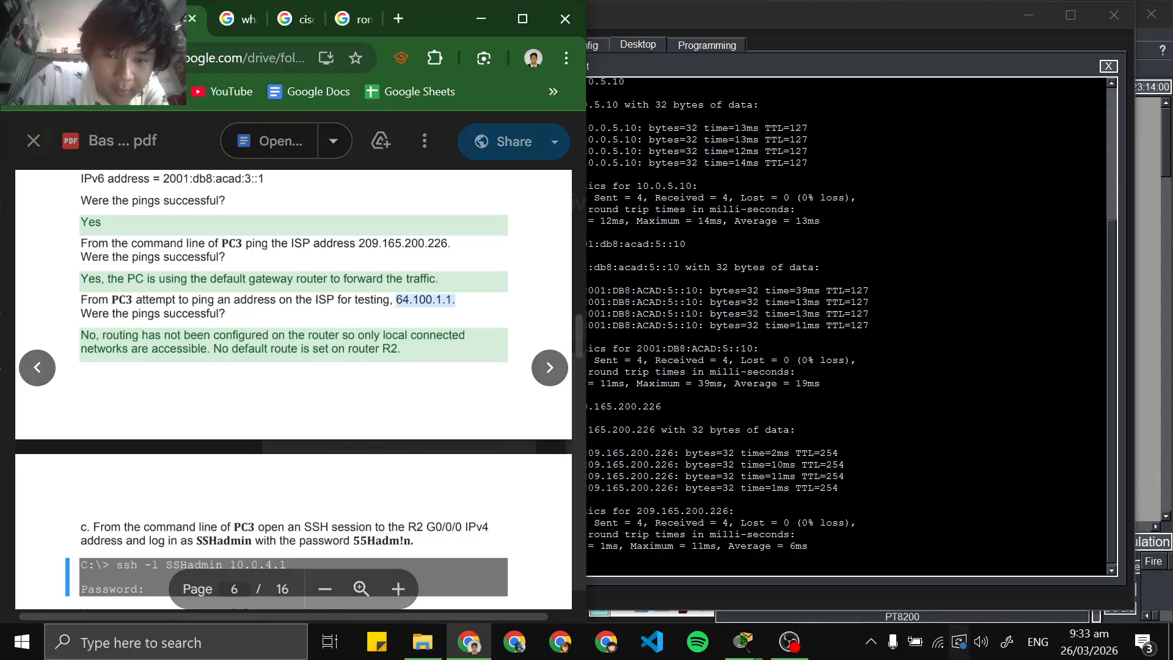
pyautogui.doubleClick(425, 301)
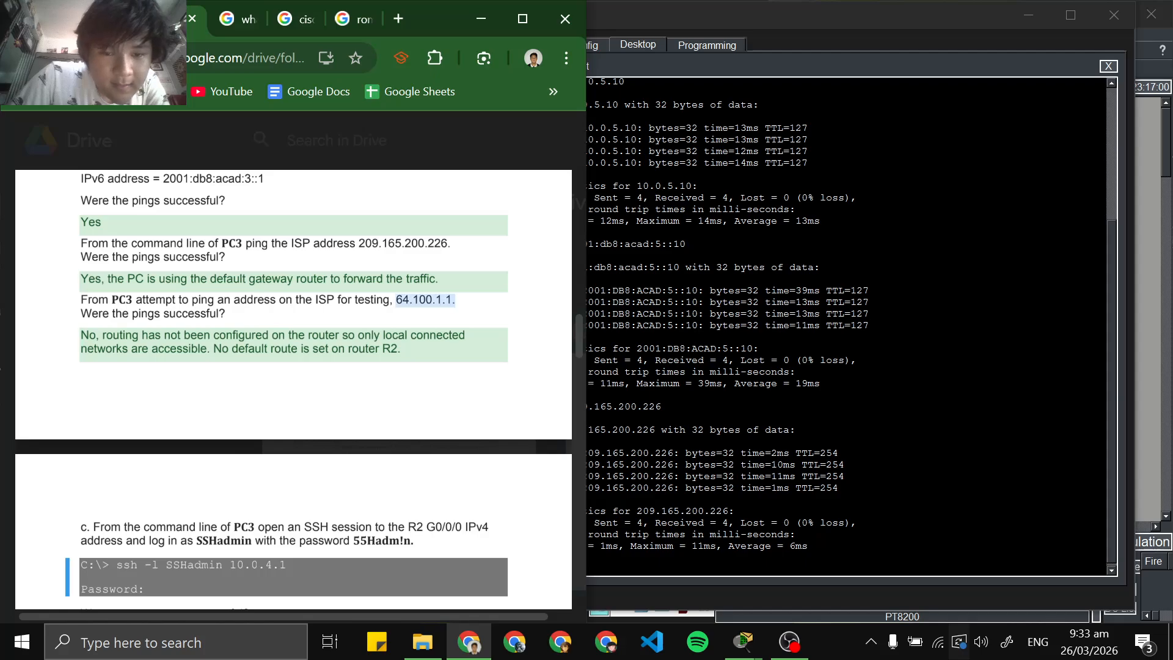
pyautogui.click(425, 300)
pyautogui.doubleClick(437, 302)
pyautogui.click(437, 302)
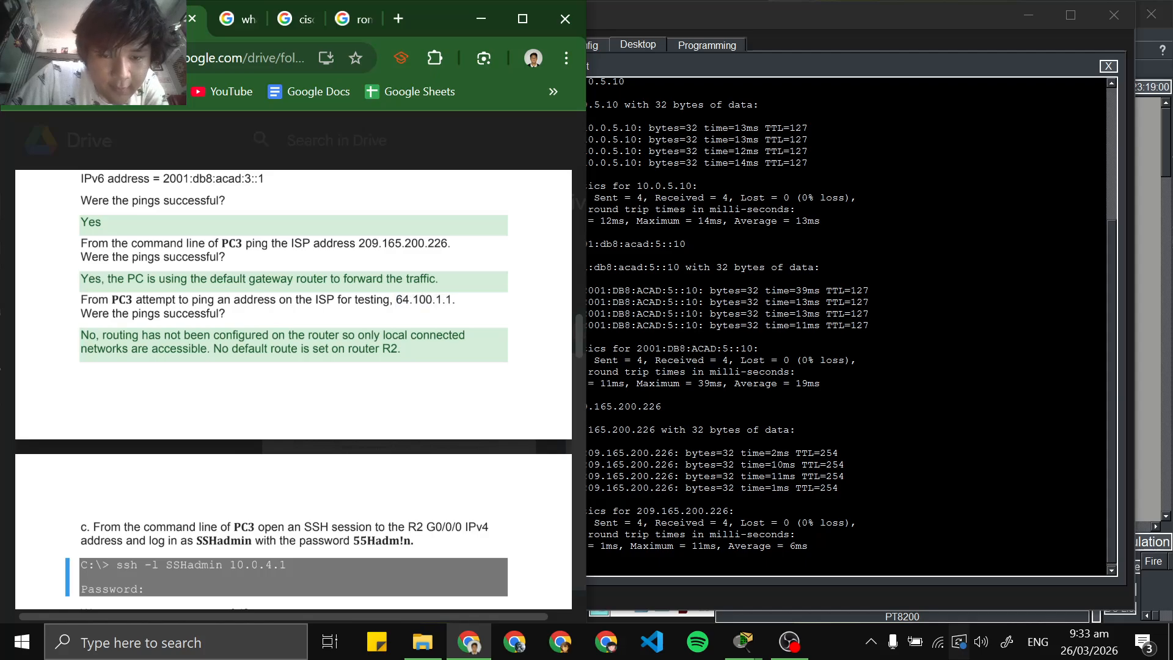
pyautogui.doubleClick(436, 302)
pyautogui.rightClick(437, 302)
pyautogui.click(466, 325)
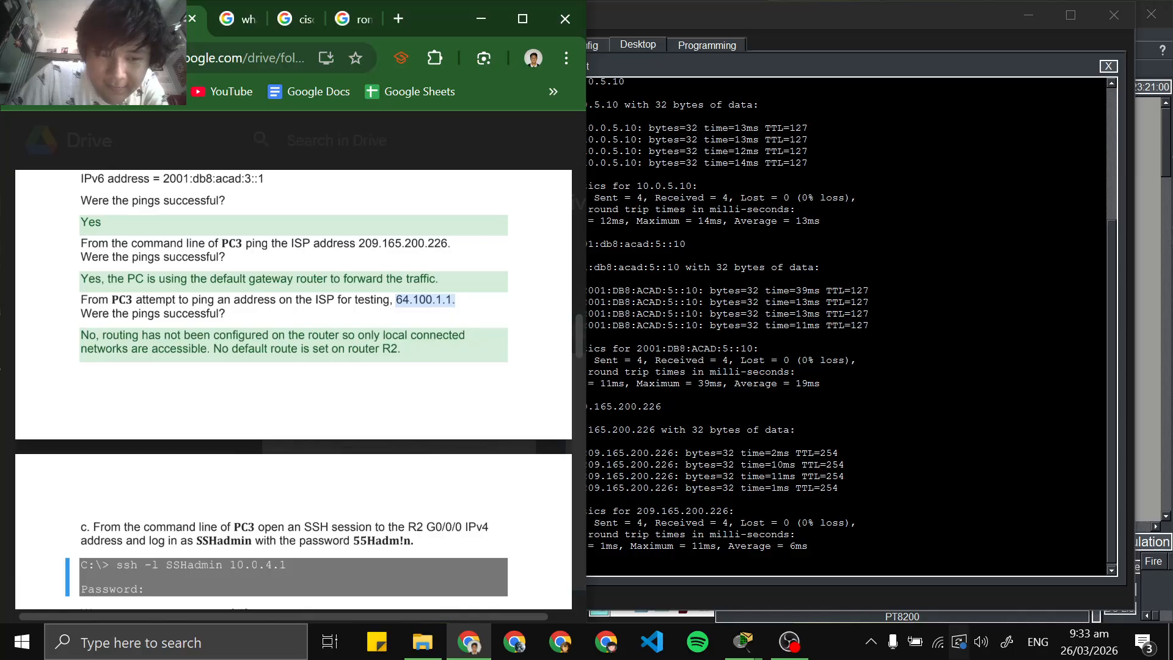
# Ping the ISP test address 64.100.1.1 from PC3's Command Prompt
pyautogui.click(779, 558)
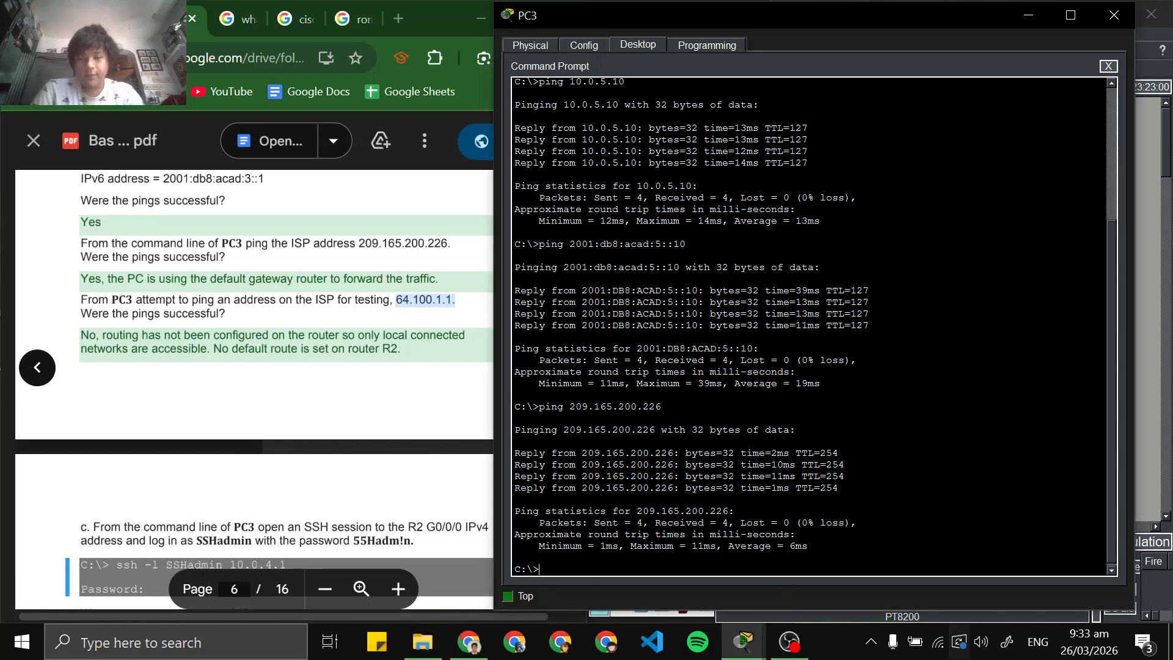
pyautogui.write('ping')
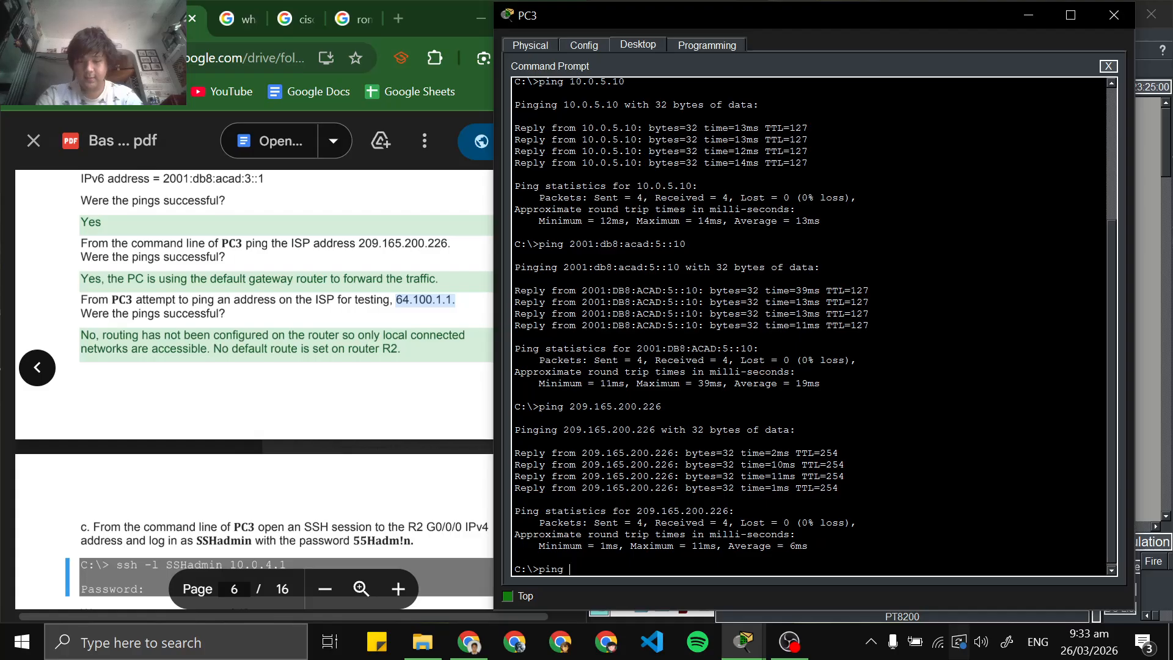
pyautogui.rightClick(772, 570)
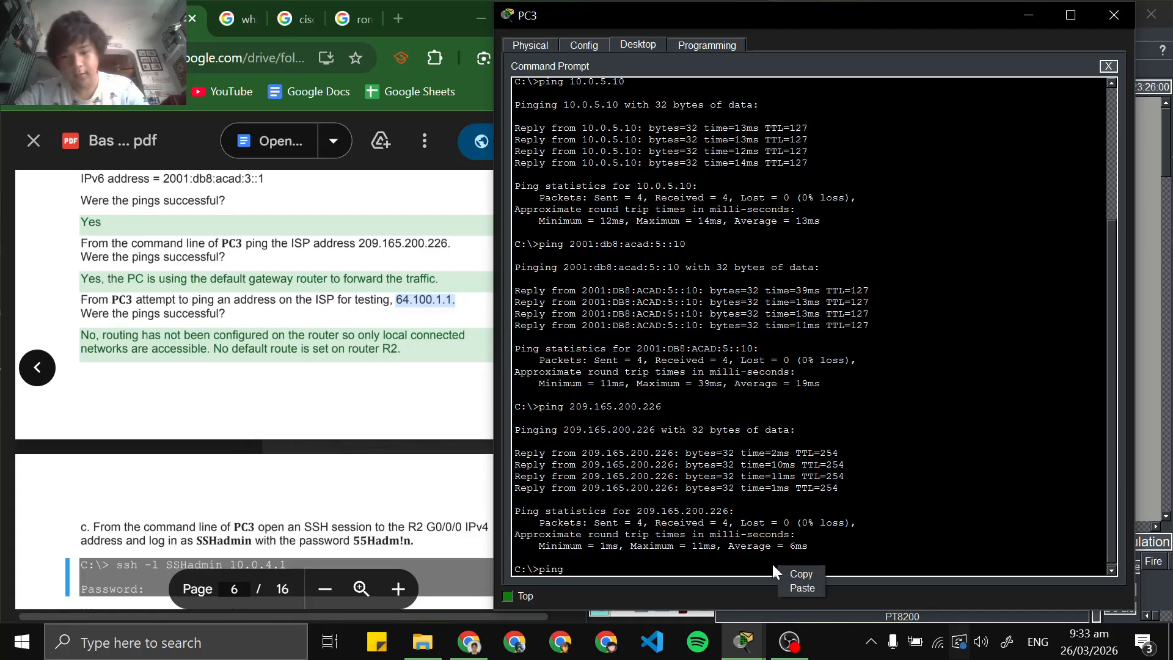
pyautogui.click(814, 586)
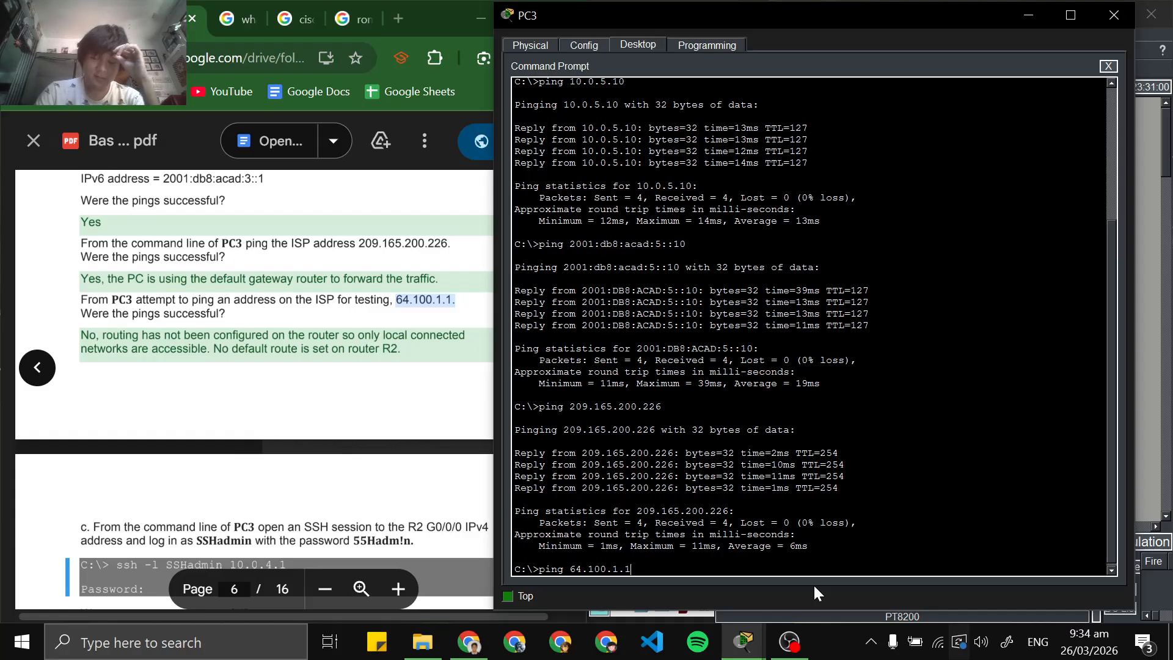
pyautogui.press('Return')
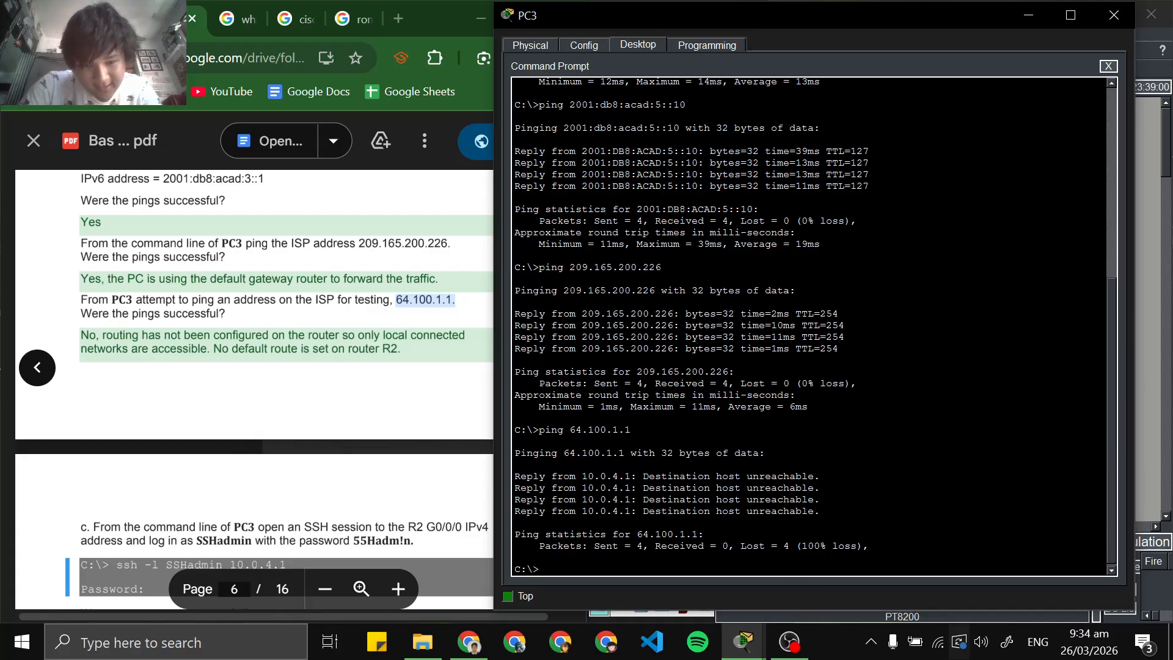
# Compare the 64.100.1.1 ping replies with the answer in the lab PDF and read on to the PC3 SSH instruction
pyautogui.moveTo(514, 465); pyautogui.dragTo(544, 523)
pyautogui.click(391, 379)
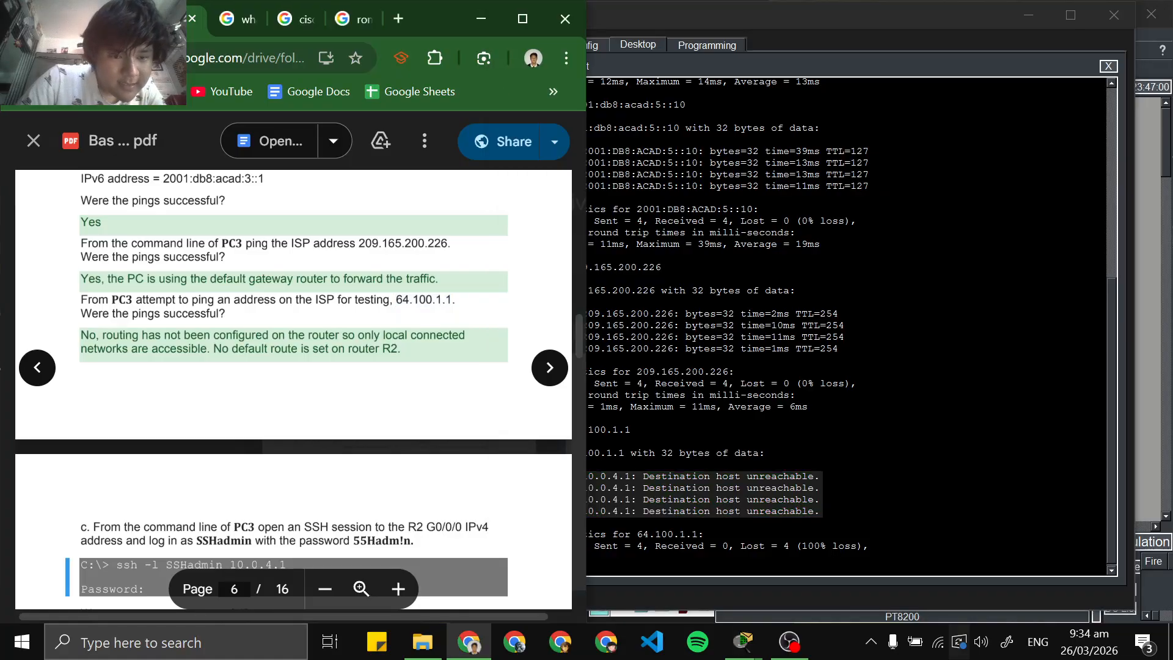
pyautogui.moveTo(102, 335); pyautogui.dragTo(400, 350)
pyautogui.click(403, 361)
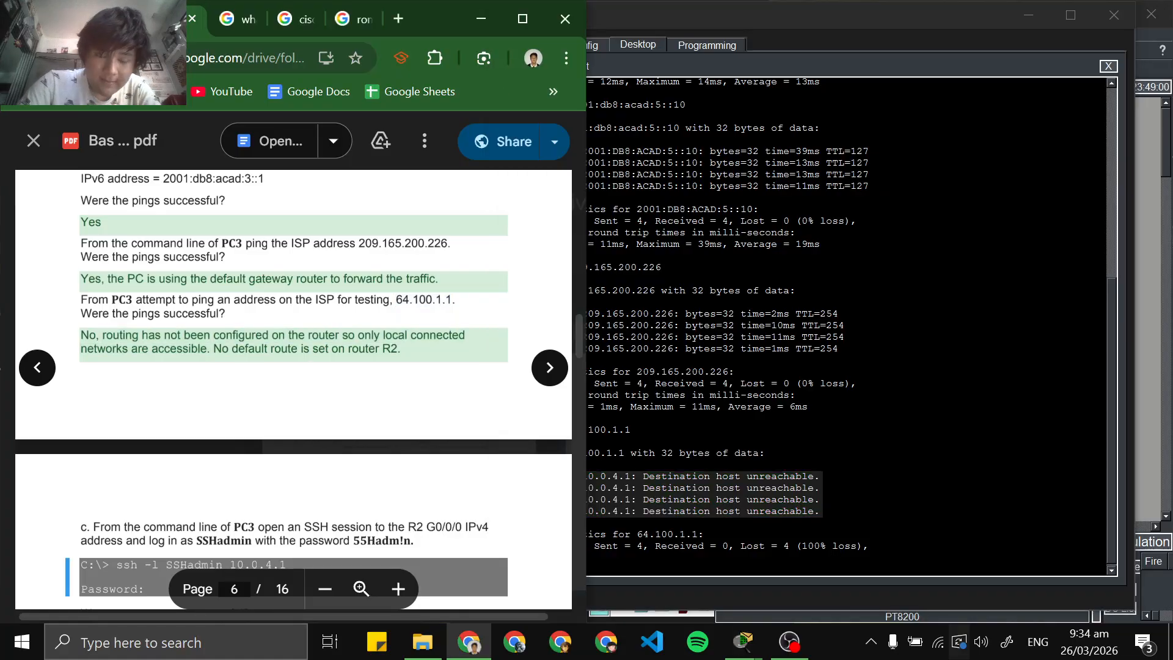
pyautogui.scroll(-5, 293, 391)
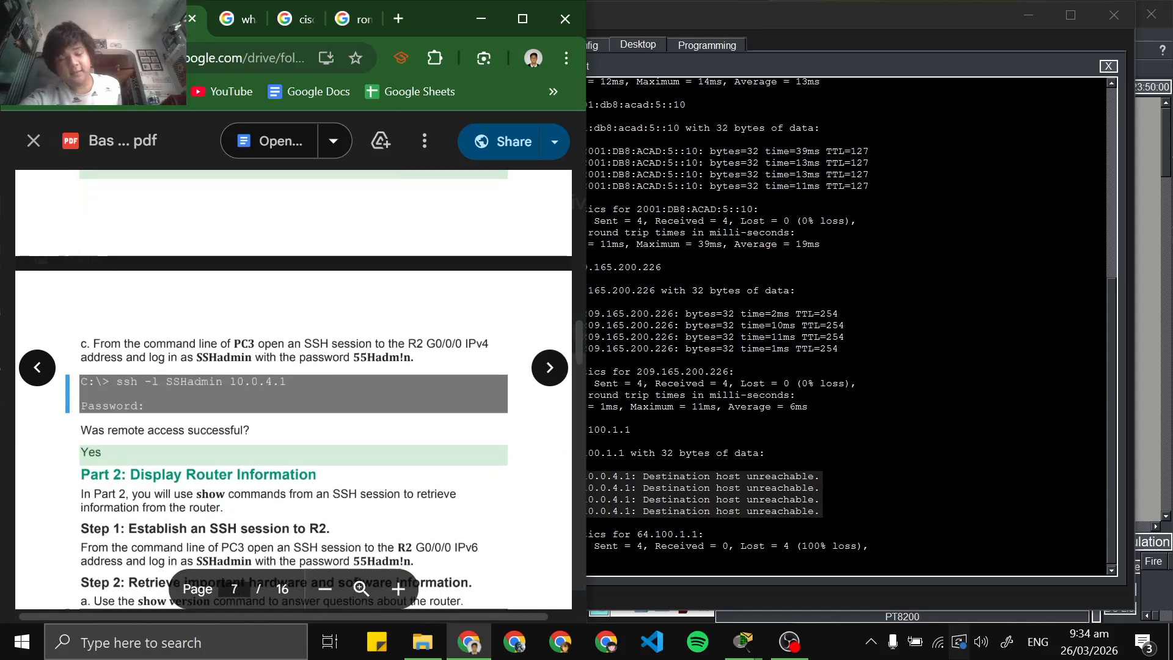
pyautogui.hotkey('alt', 'Tab')
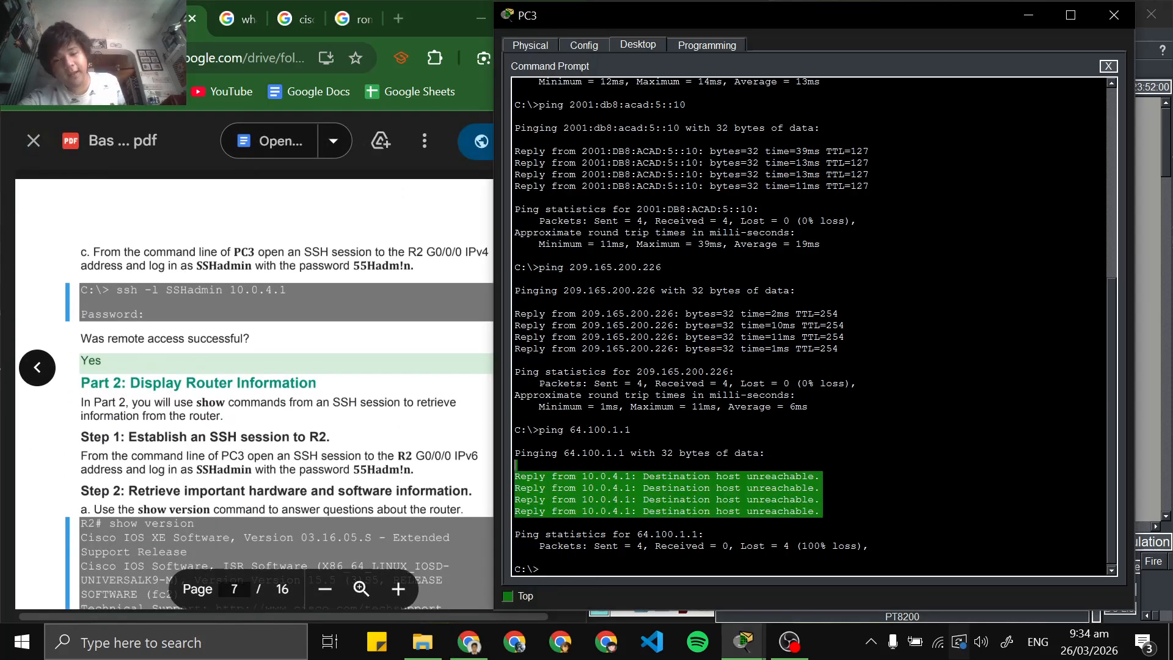
pyautogui.hotkey('alt', 'Tab')
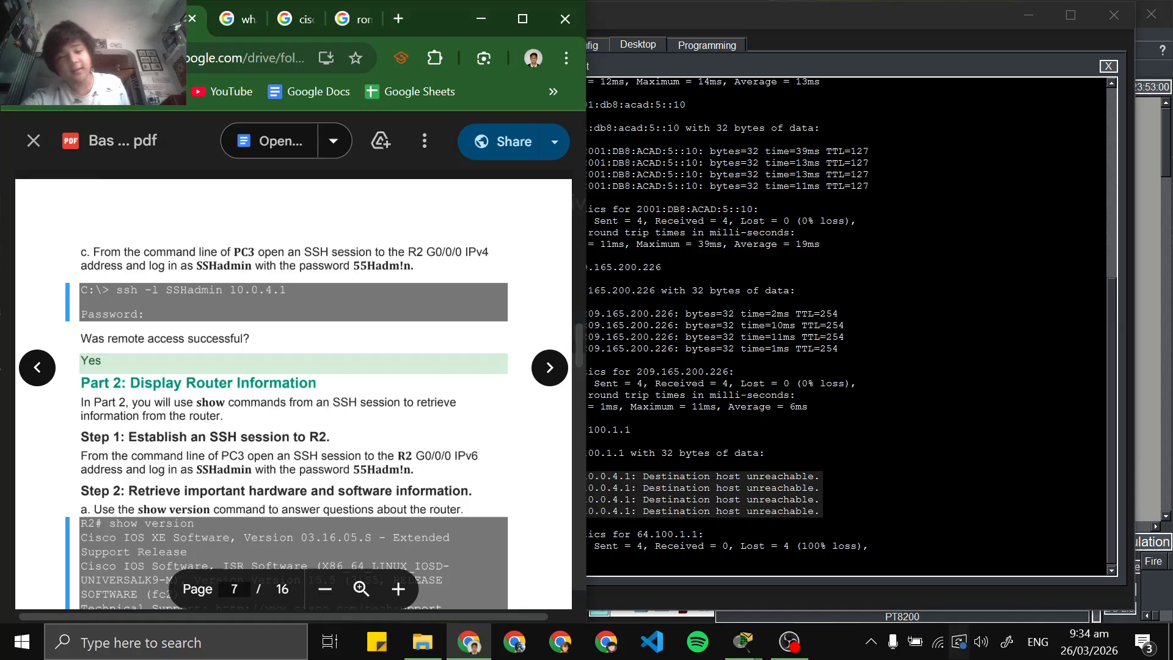
# Start an SSH session from PC3's Command Prompt to R2 at 10.0.4.1 with ssh -l SSHadmin 10.0.4.1
pyautogui.click(952, 592)
pyautogui.click(540, 568)
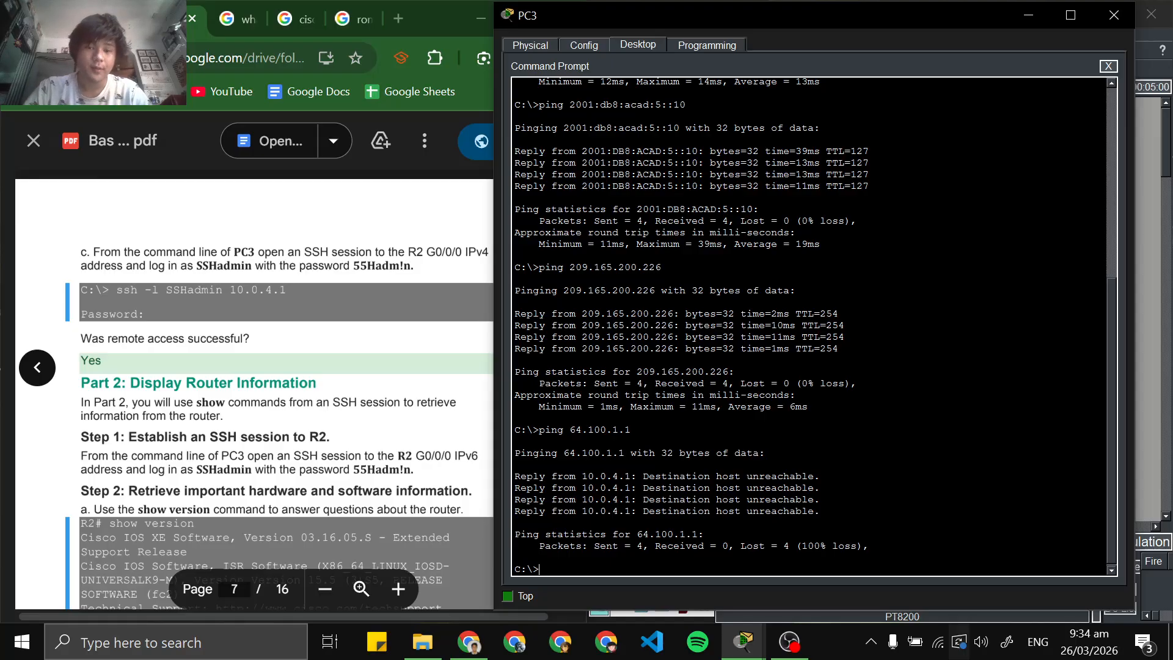
pyautogui.write('ss')
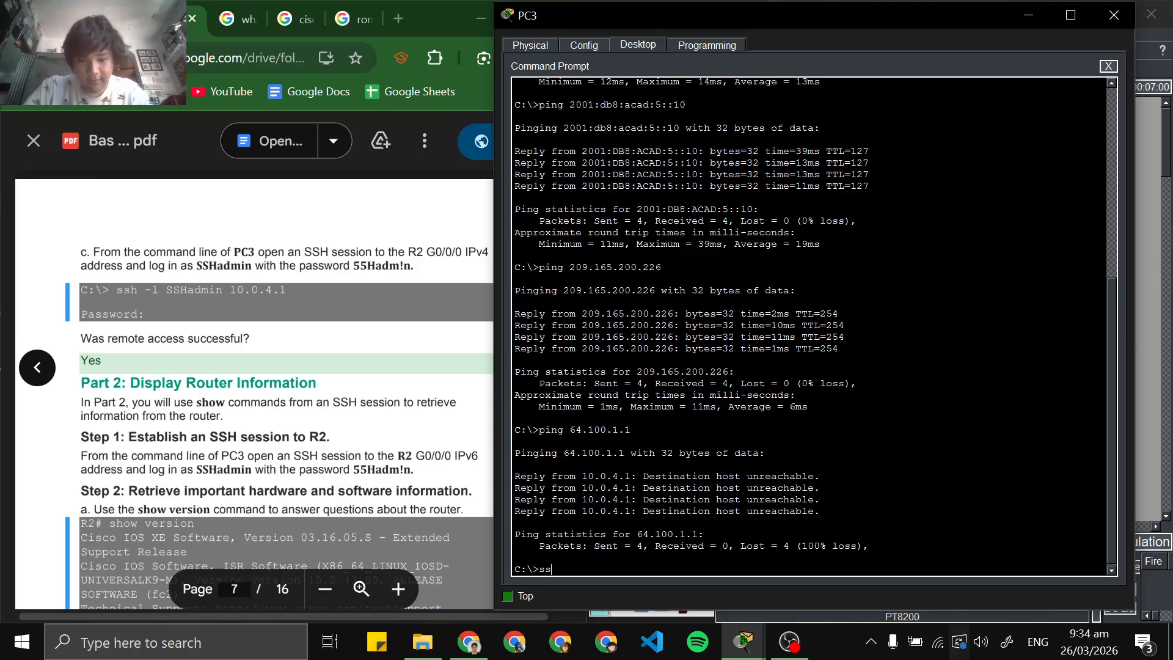
pyautogui.write('h -')
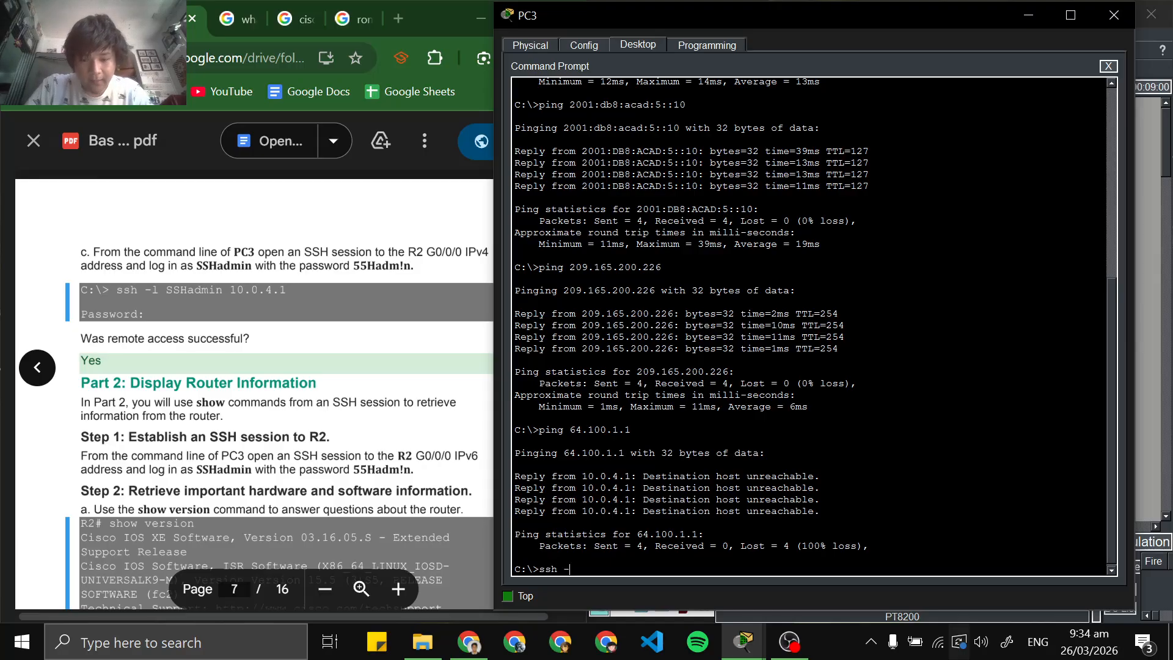
pyautogui.write('l')
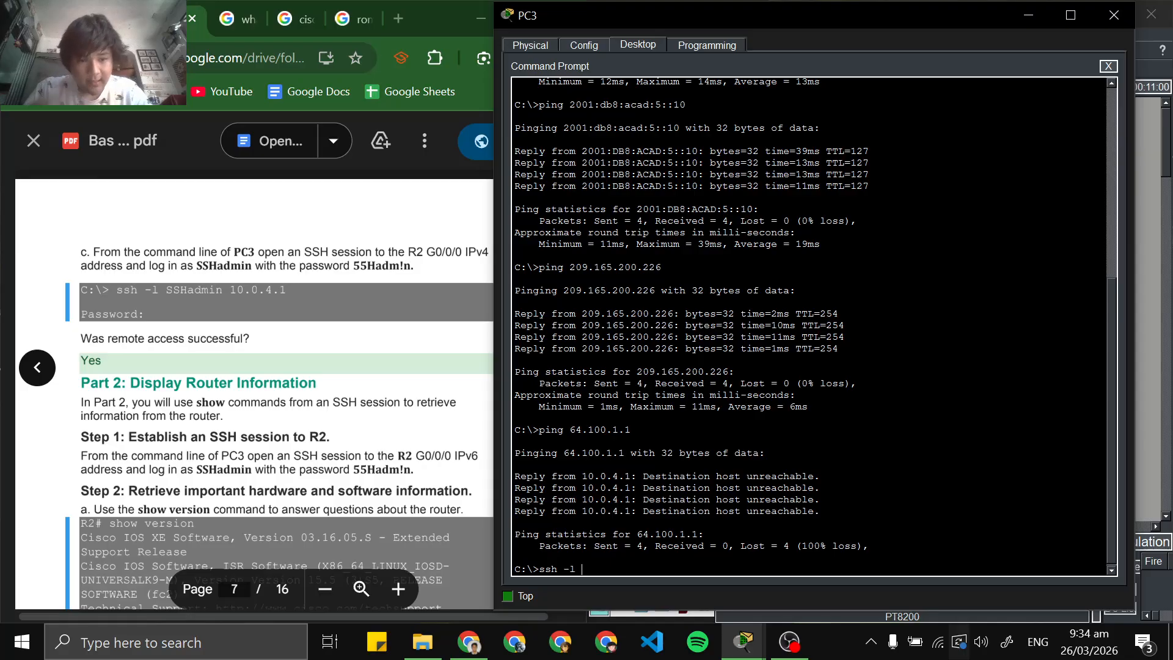
pyautogui.write(' SSH')
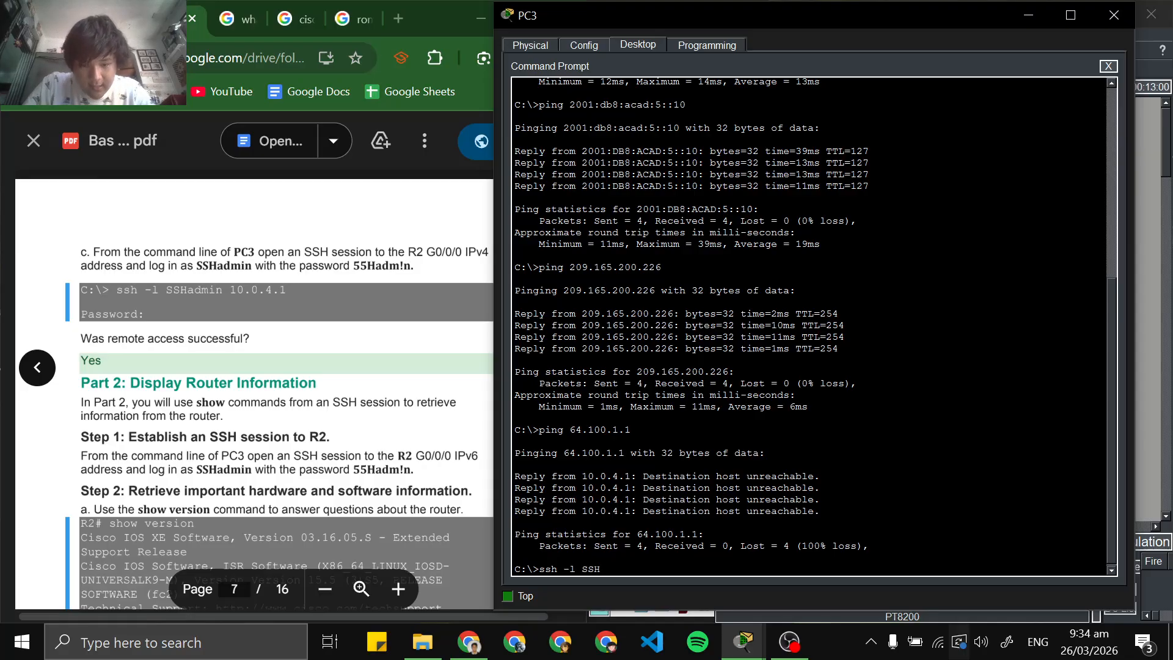
pyautogui.write('admin')
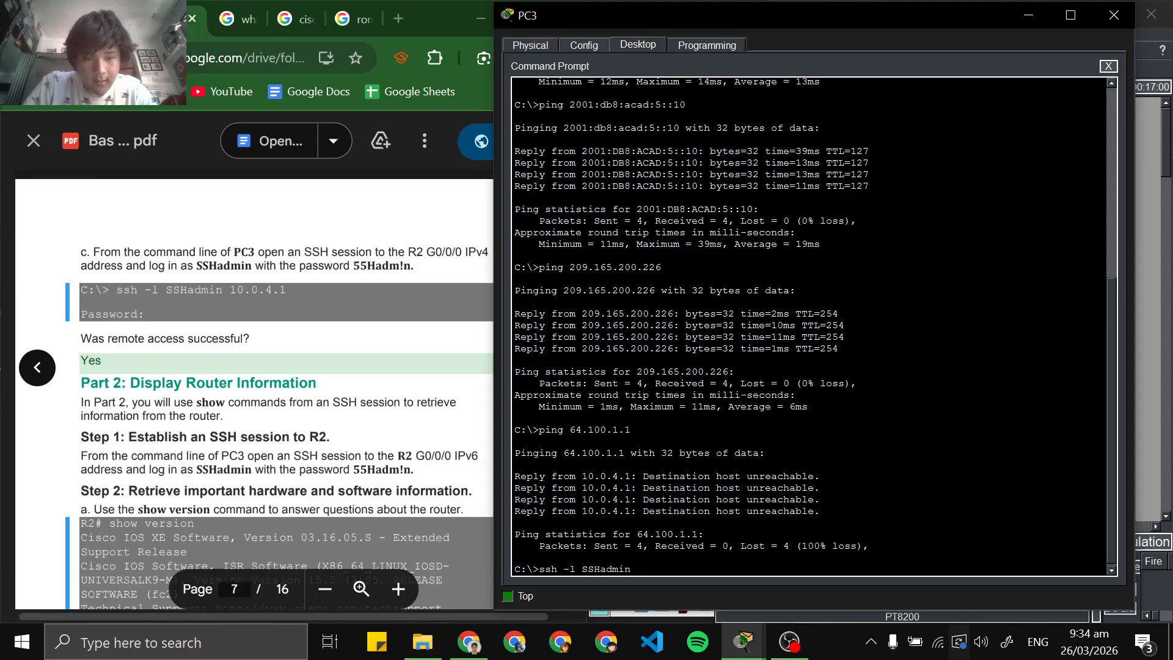
pyautogui.write(' 10.0')
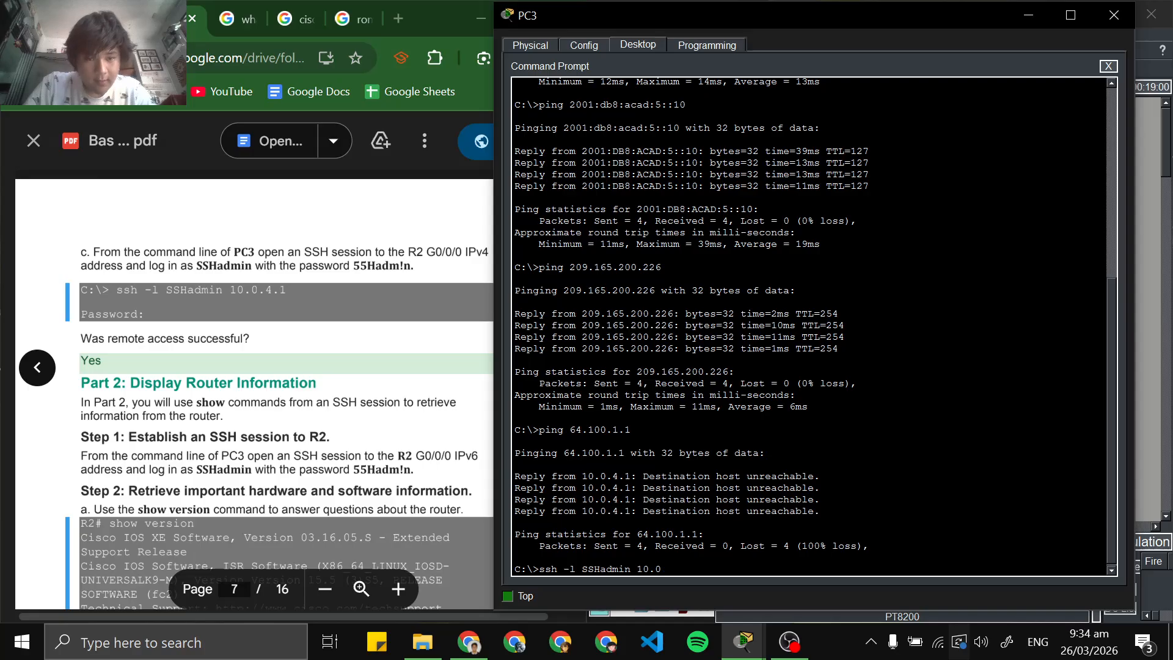
pyautogui.write('.4.1')
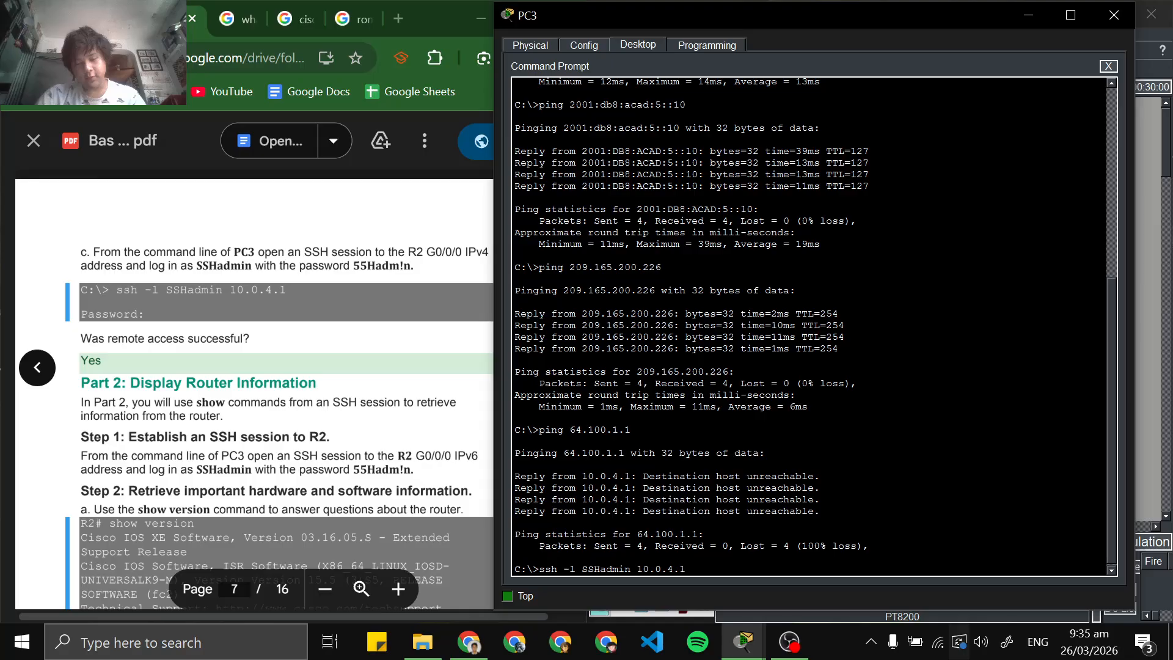
pyautogui.press('Return')
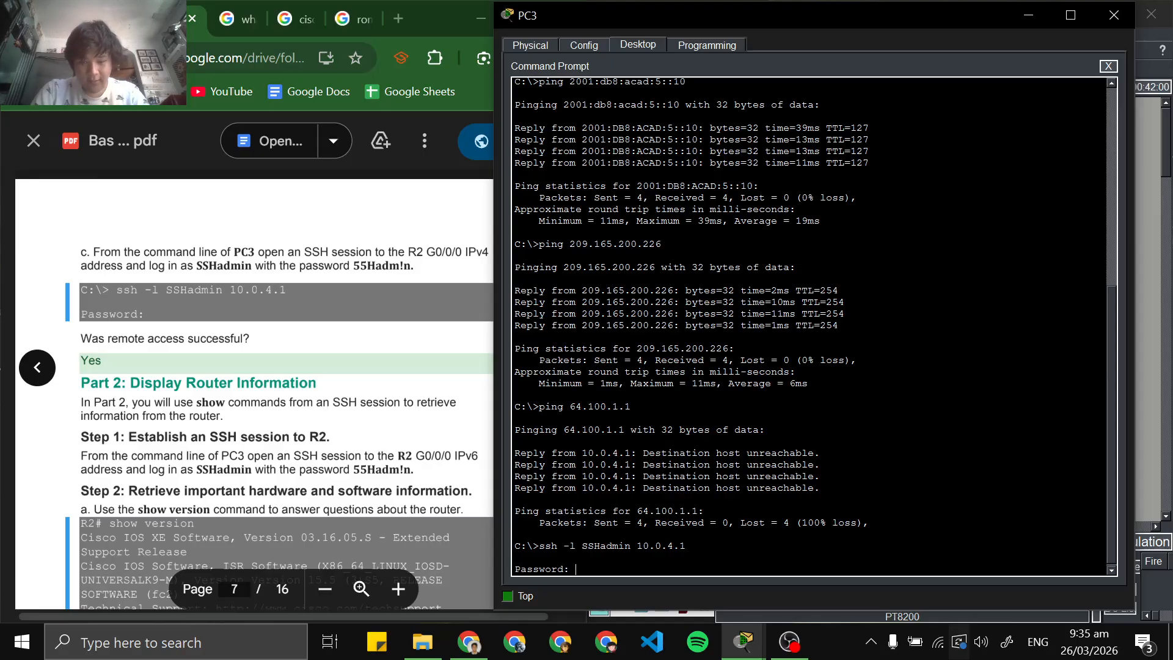
# Enter the SSHadmin account password to log in to R2 and check the login banner
pyautogui.write('55Hadm!n')
pyautogui.press('Return')
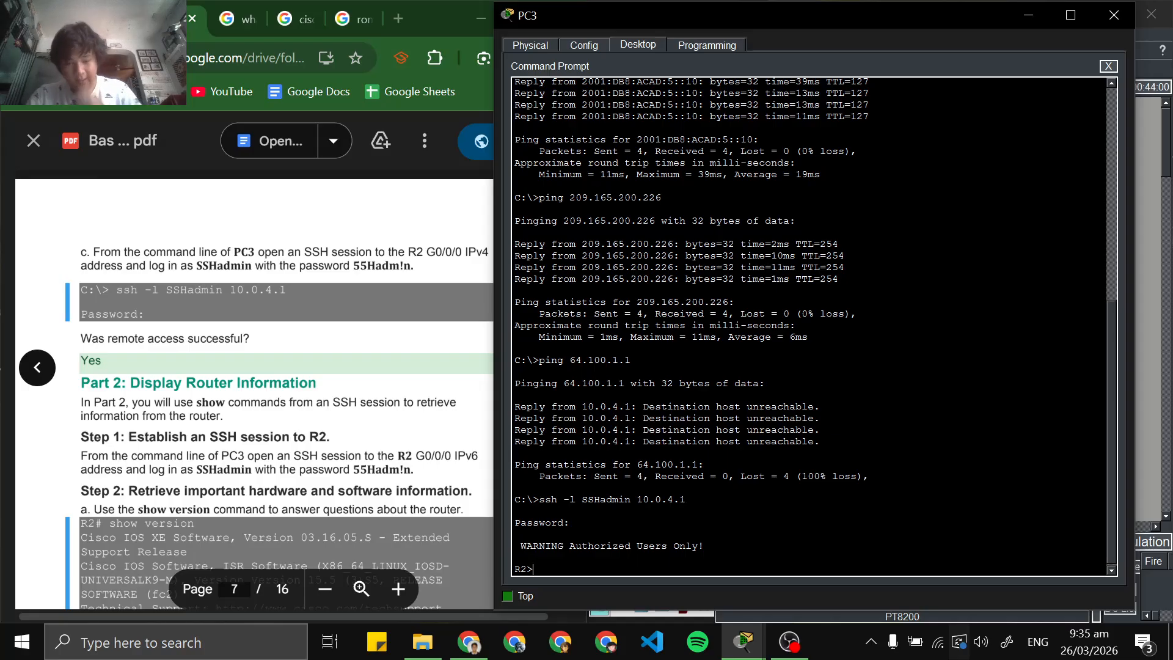
pyautogui.moveTo(716, 554); pyautogui.dragTo(536, 537)
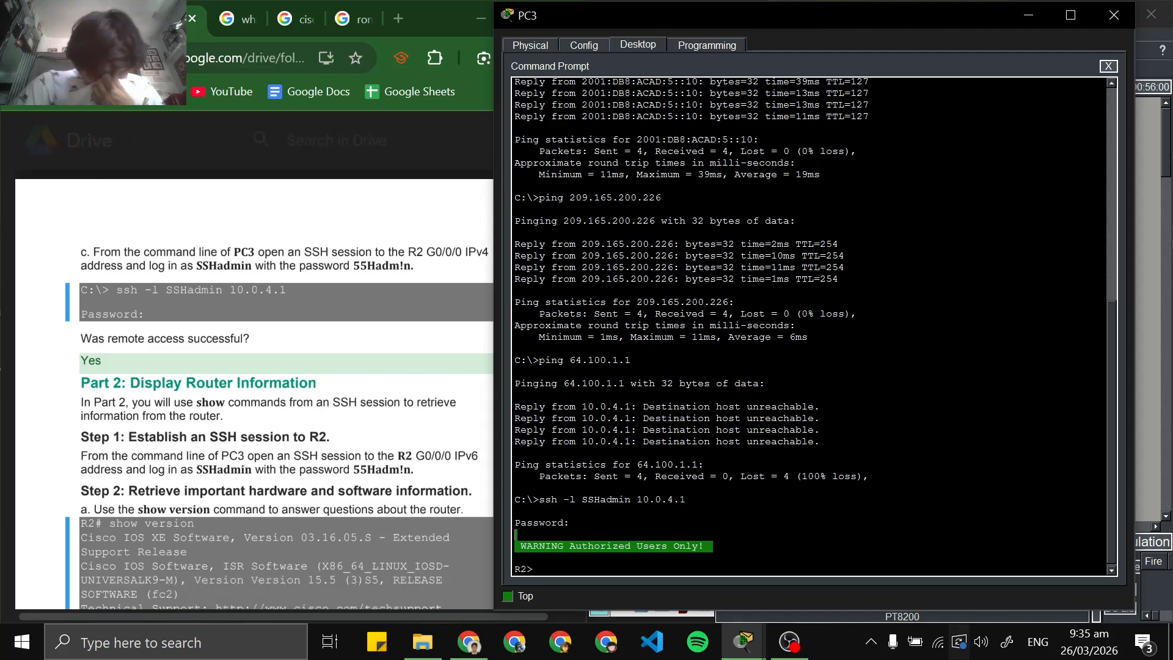
# Run show version in R2's SSH session as Part 2 of the lab PDF asks, quit its paging and look over the output
pyautogui.scroll(-2, 254, 391)
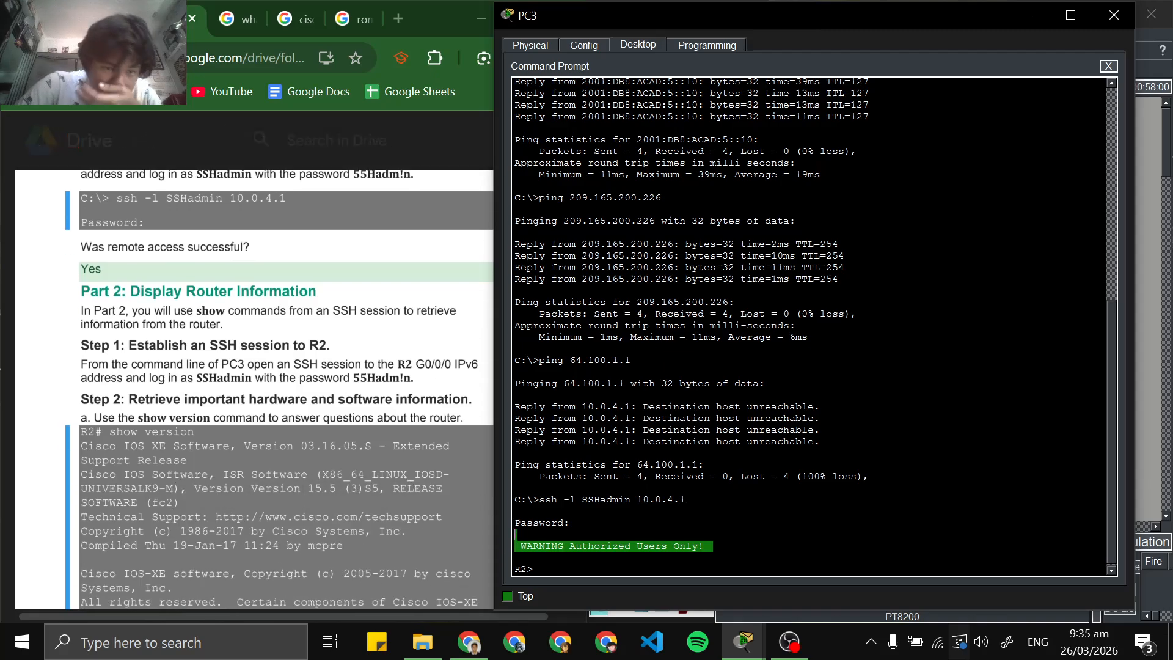
pyautogui.scroll(-2, 254, 391)
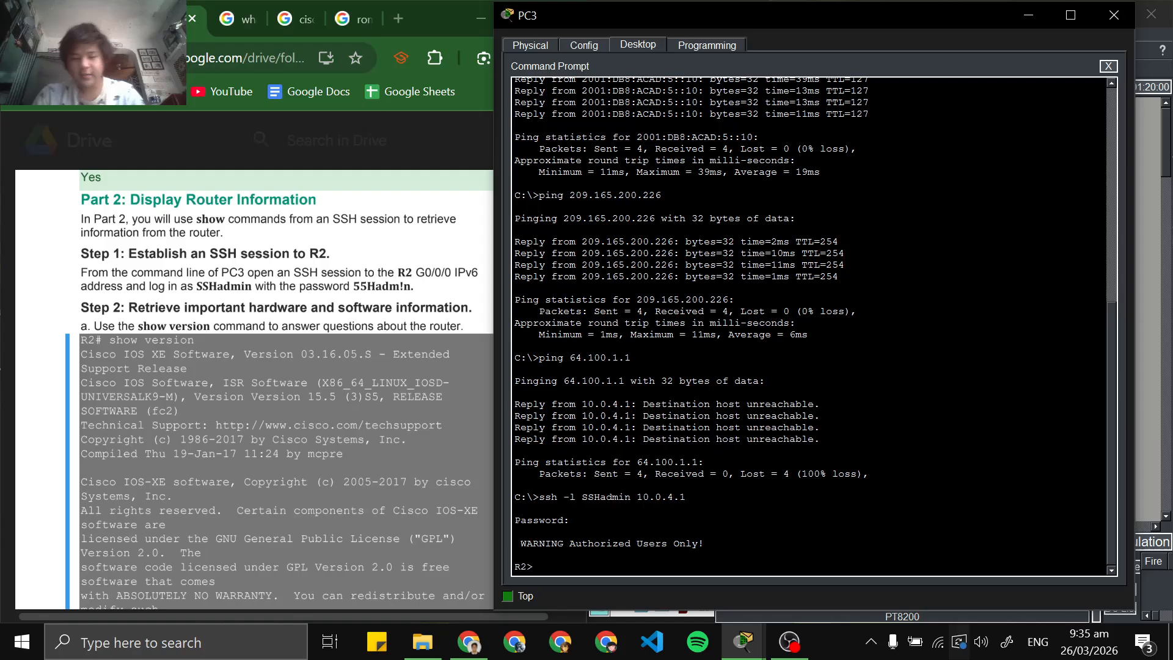
pyautogui.write('show')
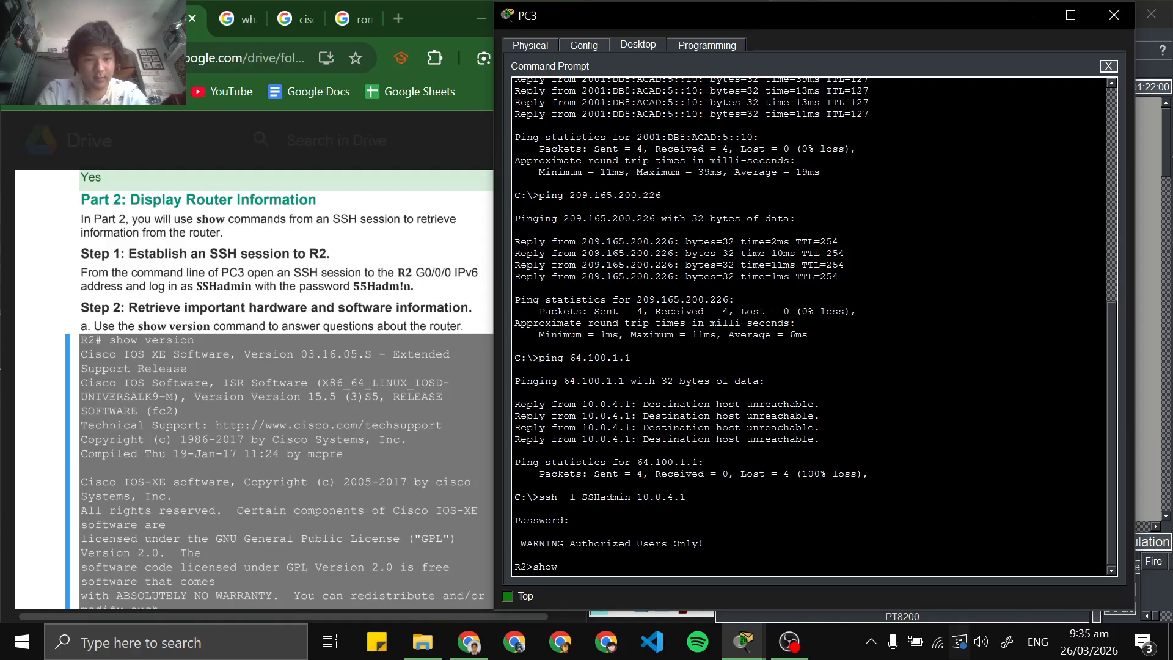
pyautogui.write(' version')
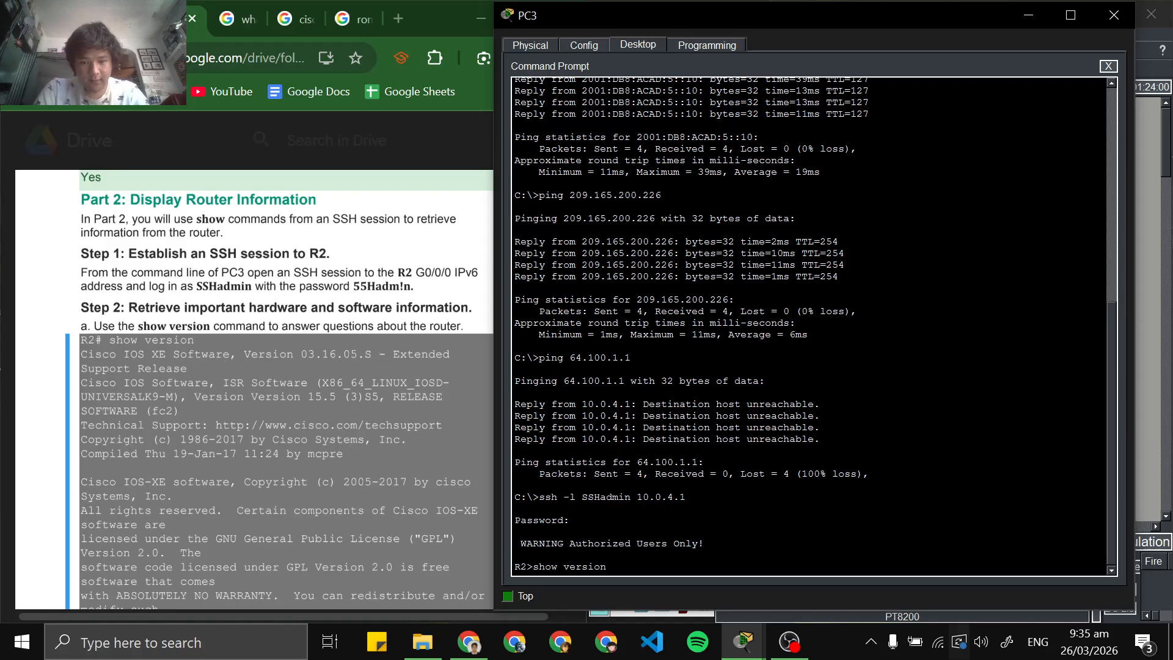
pyautogui.press('Return')
pyautogui.press('q')
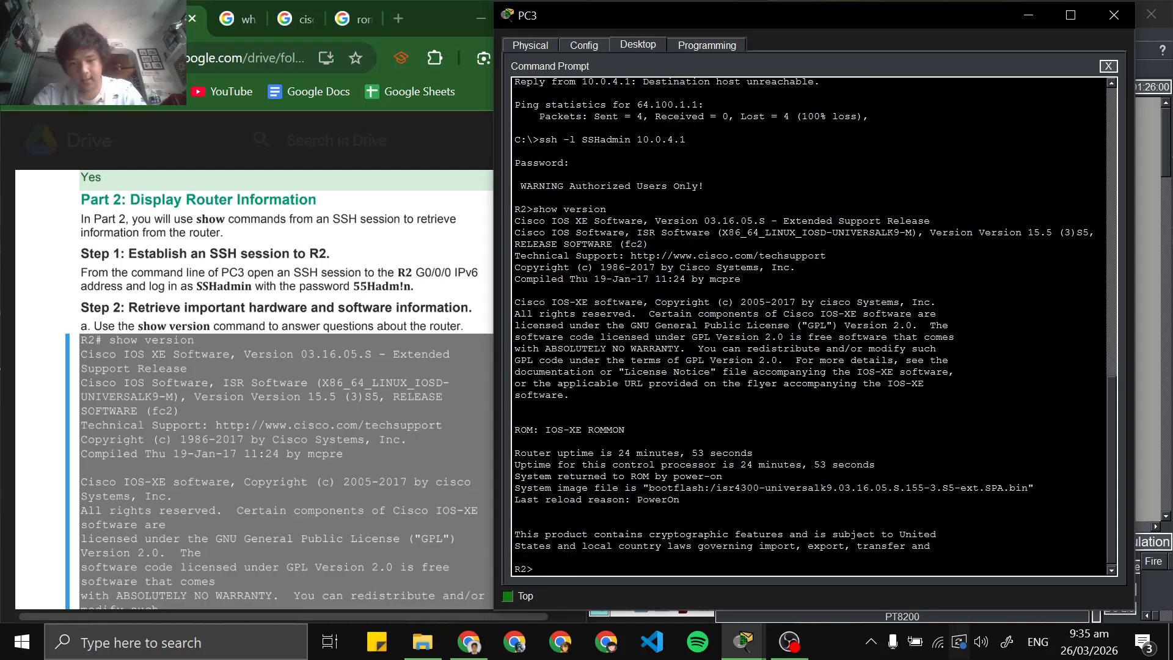
pyautogui.scroll(1, 809, 326)
pyautogui.scroll(-2, 809, 326)
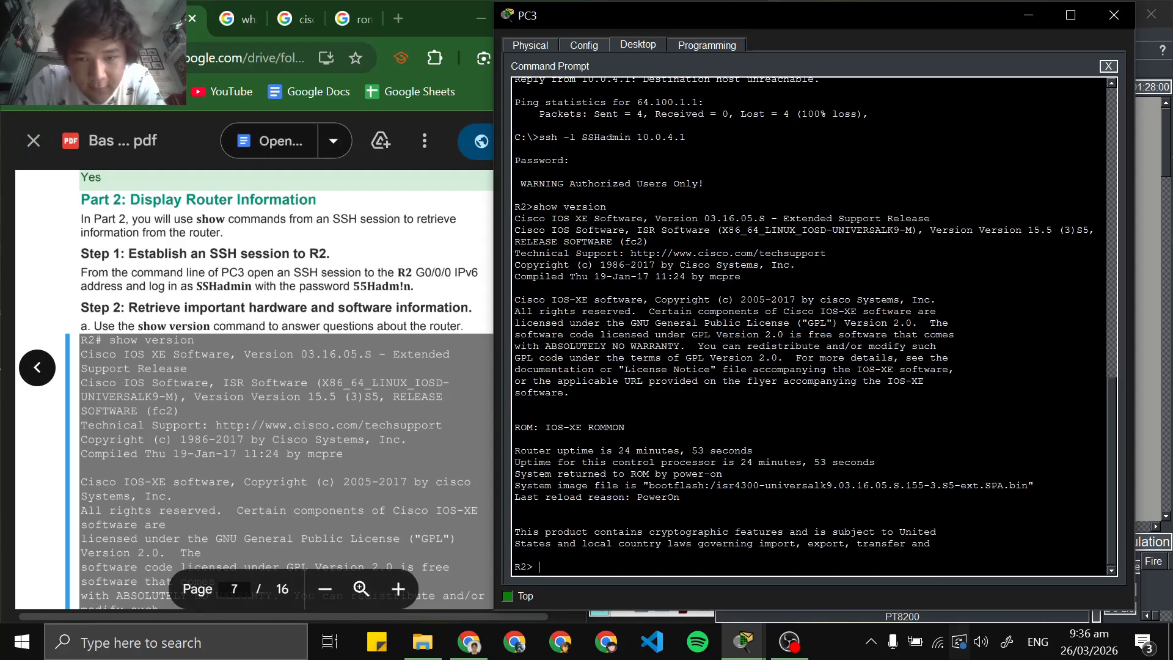
pyautogui.scroll(2, 810, 326)
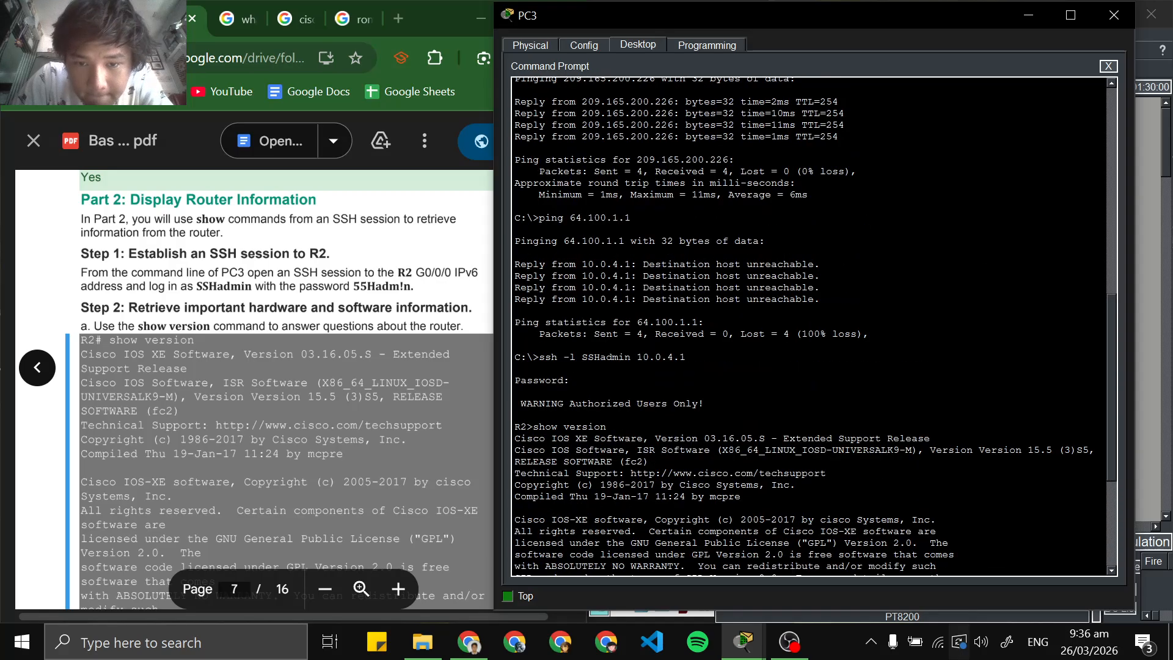
pyautogui.scroll(-2, 809, 326)
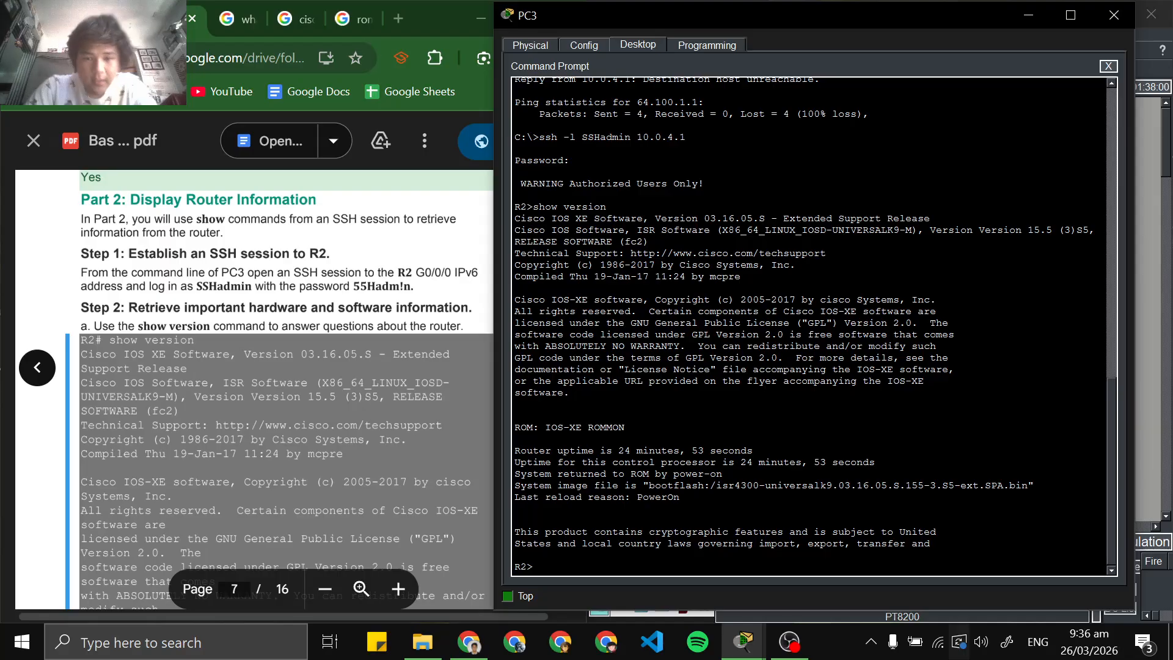
# Run show version again in R2's SSH session, page through to the end of the output and review it
pyautogui.write('show')
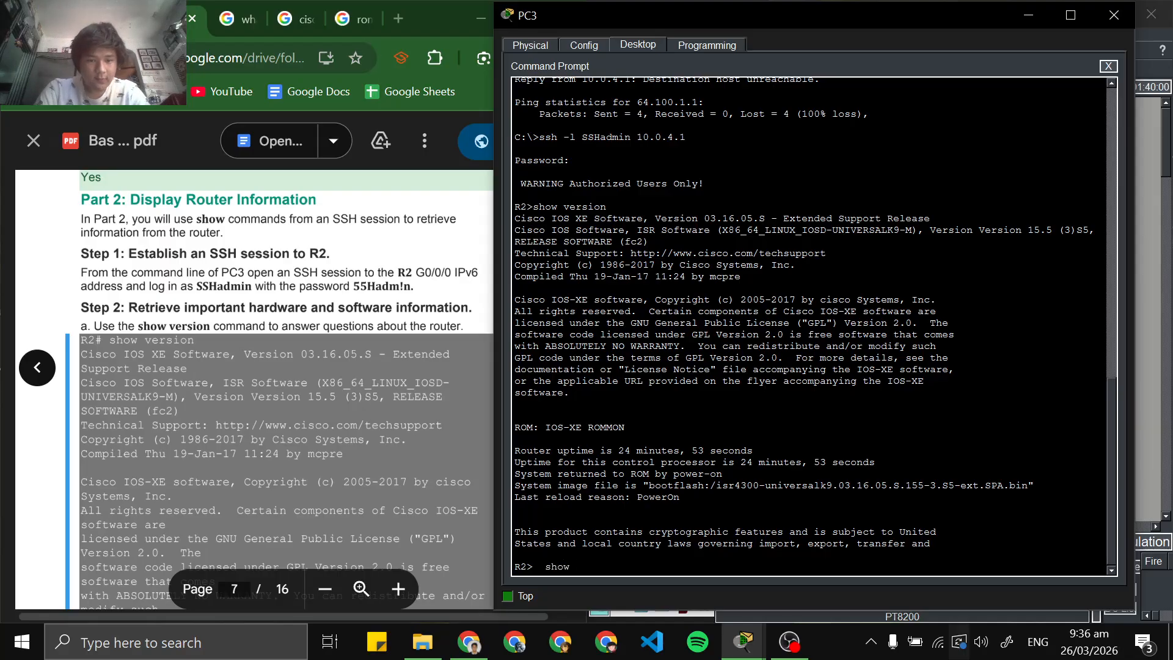
pyautogui.write(' ver')
pyautogui.press('BackSpace')
pyautogui.press('BackSpace')
pyautogui.press('BackSpace')
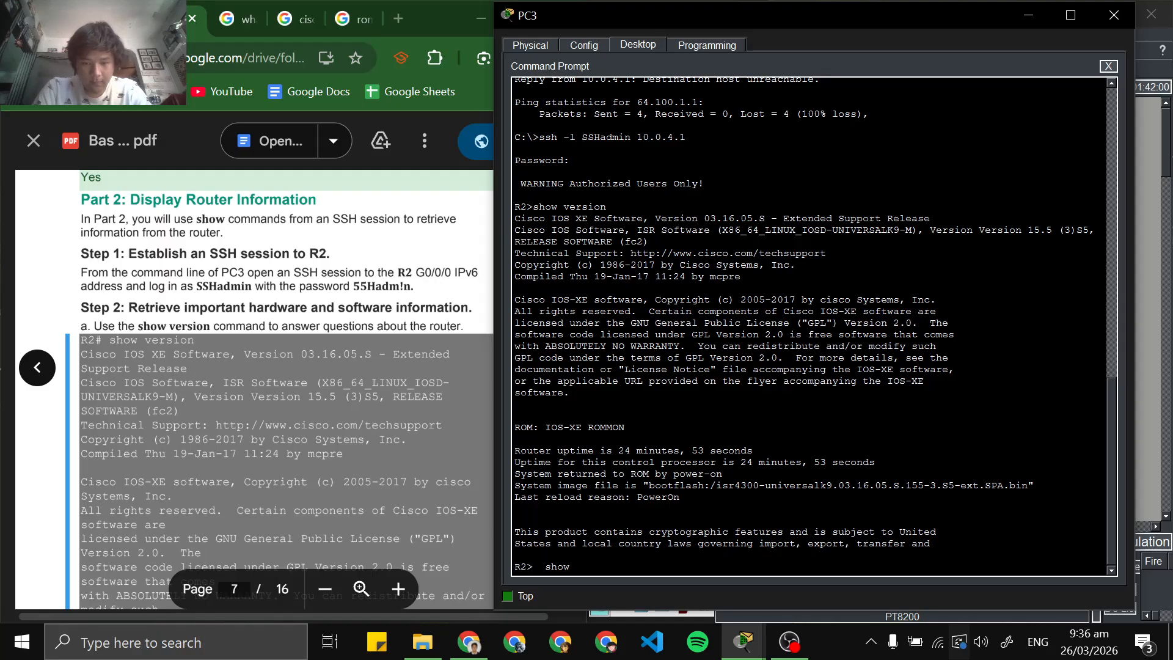
pyautogui.press('BackSpace')
pyautogui.press('BackSpace')
pyautogui.press('BackSpace')
pyautogui.press('BackSpace')
pyautogui.press('BackSpace')
pyautogui.press('BackSpace')
pyautogui.write('show vers')
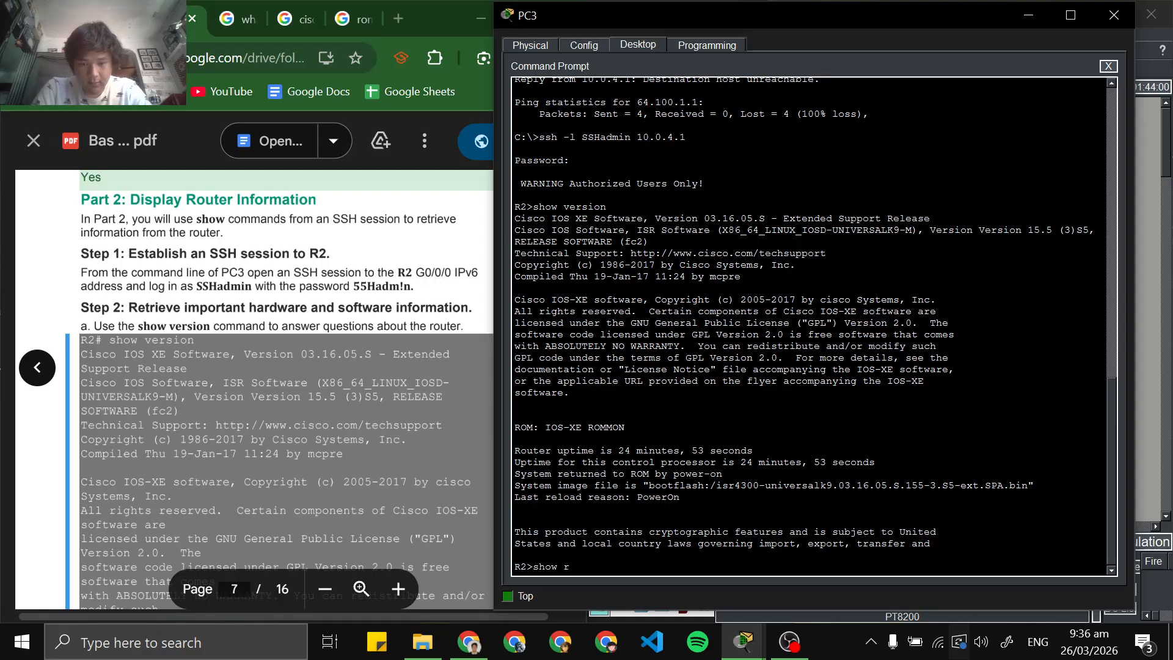
pyautogui.write('ion')
pyautogui.press('Return')
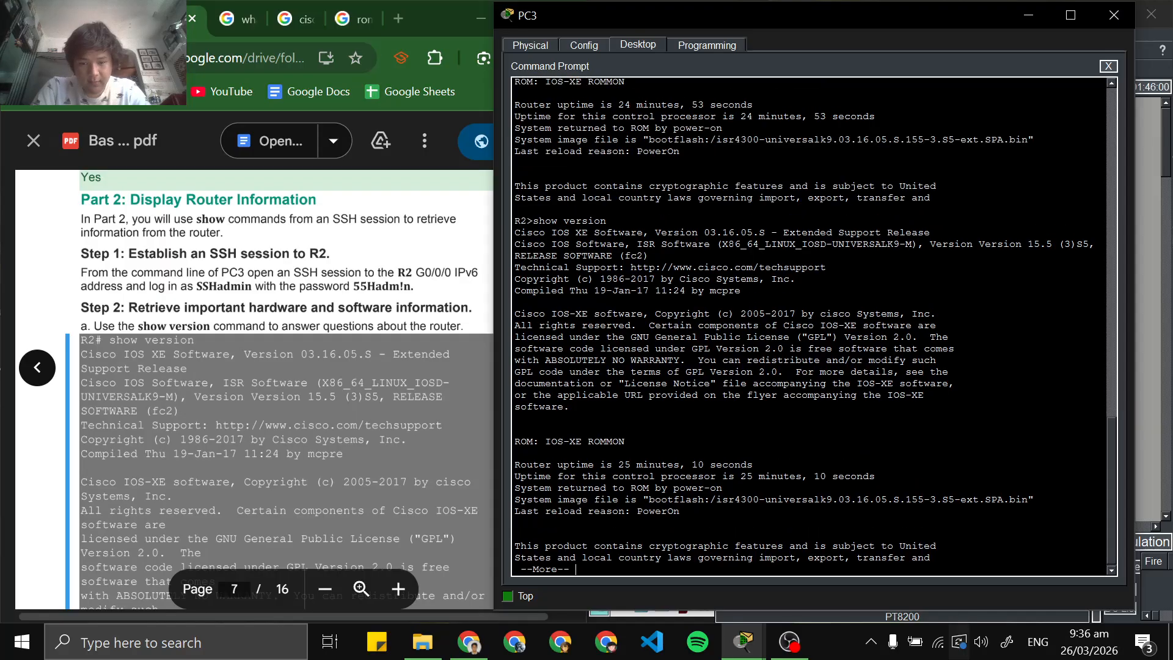
pyautogui.press('space')
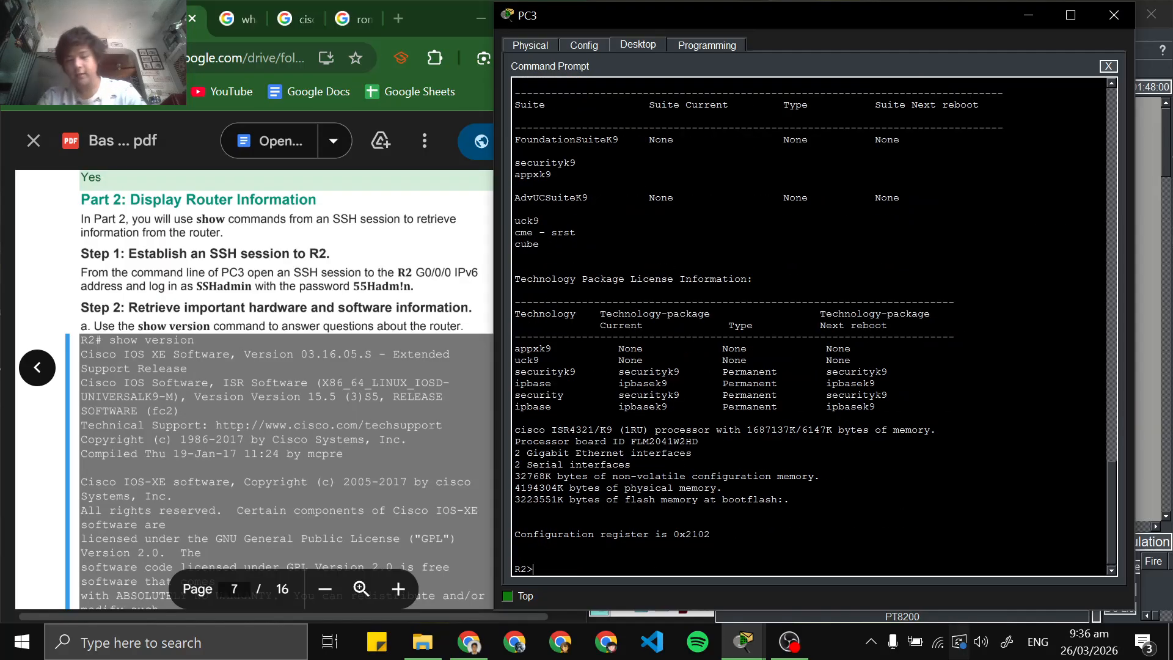
pyautogui.scroll(11, 809, 326)
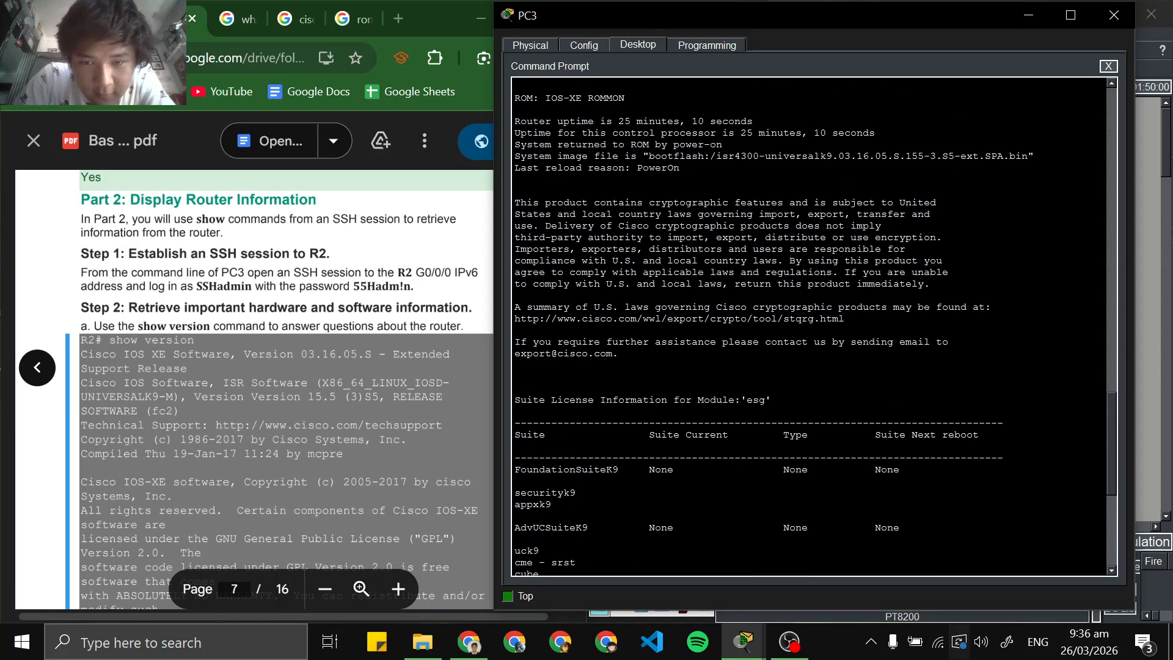
# Read the lab PDF's Step 2 questions about the router's IOS image, NVRAM and flash memory
pyautogui.scroll(-8, 808, 326)
pyautogui.scroll(4, 808, 327)
pyautogui.scroll(-15, 254, 391)
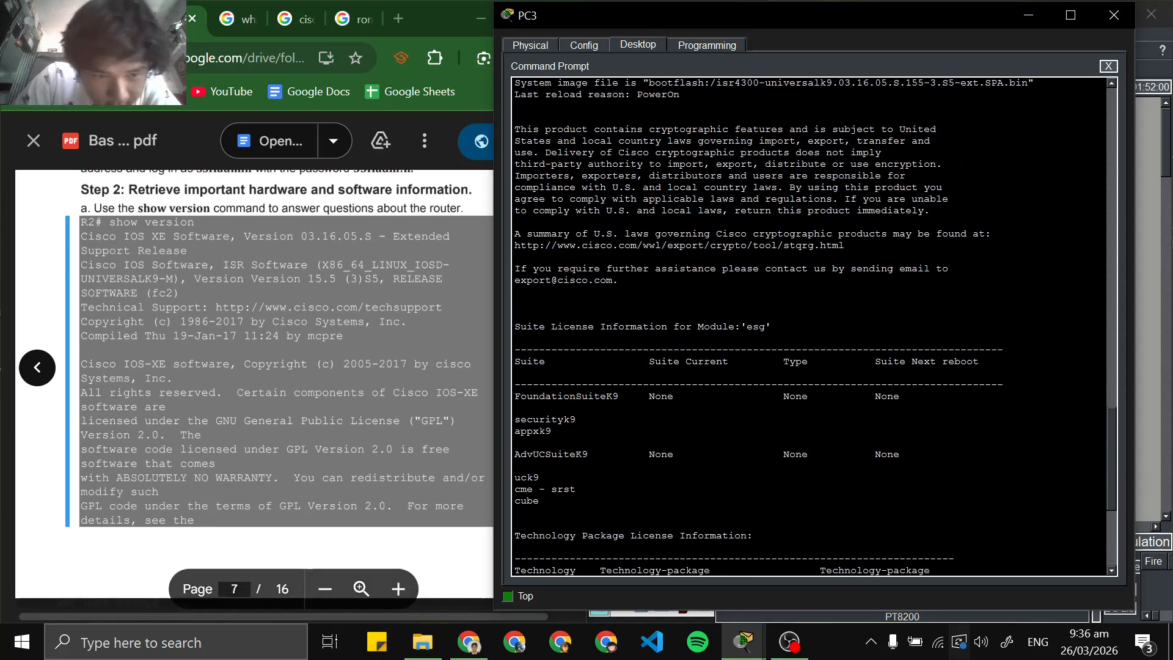
pyautogui.scroll(-8, 254, 391)
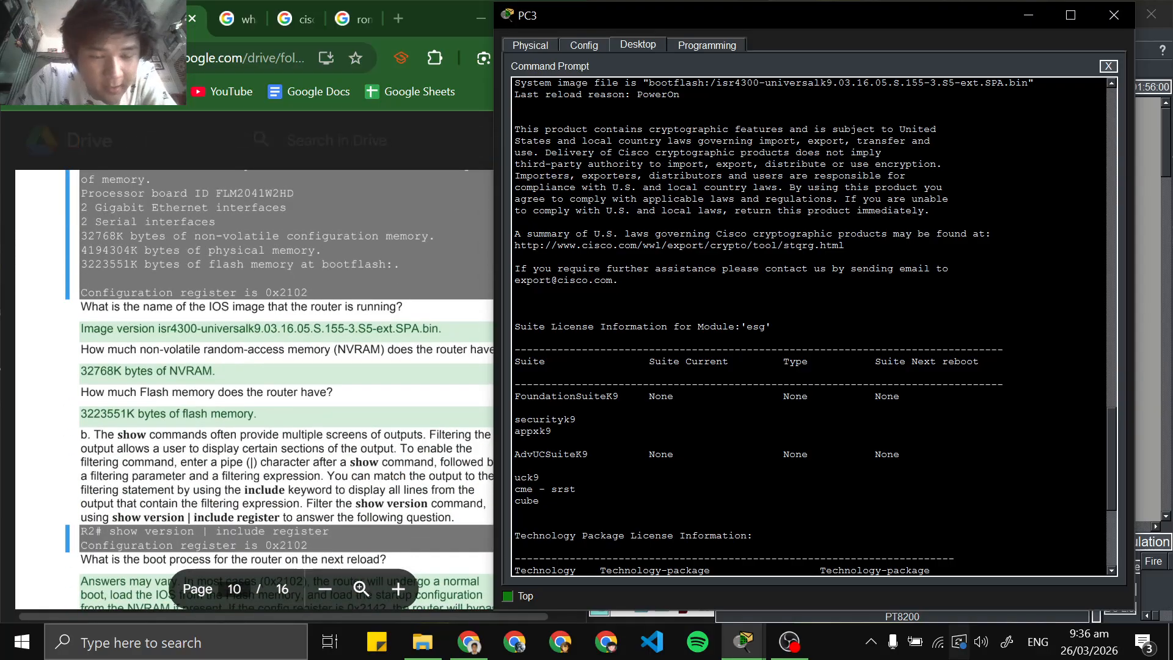
# Find the IOS XE version and the system image file name in R2's show version output
pyautogui.scroll(3, 808, 326)
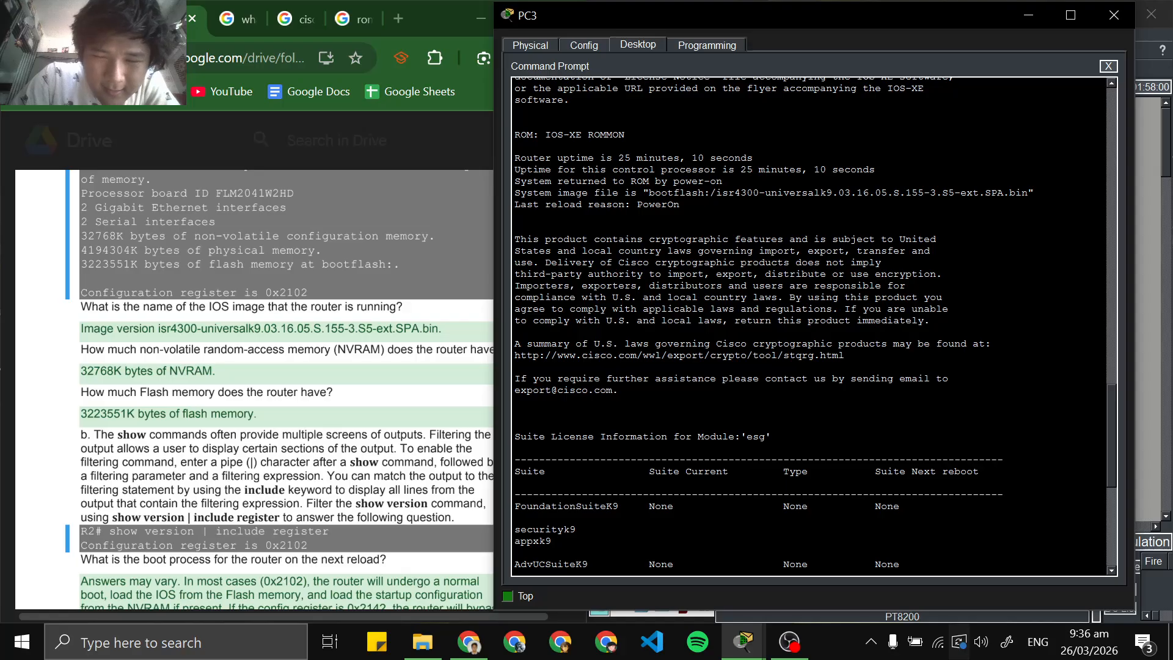
pyautogui.scroll(7, 809, 326)
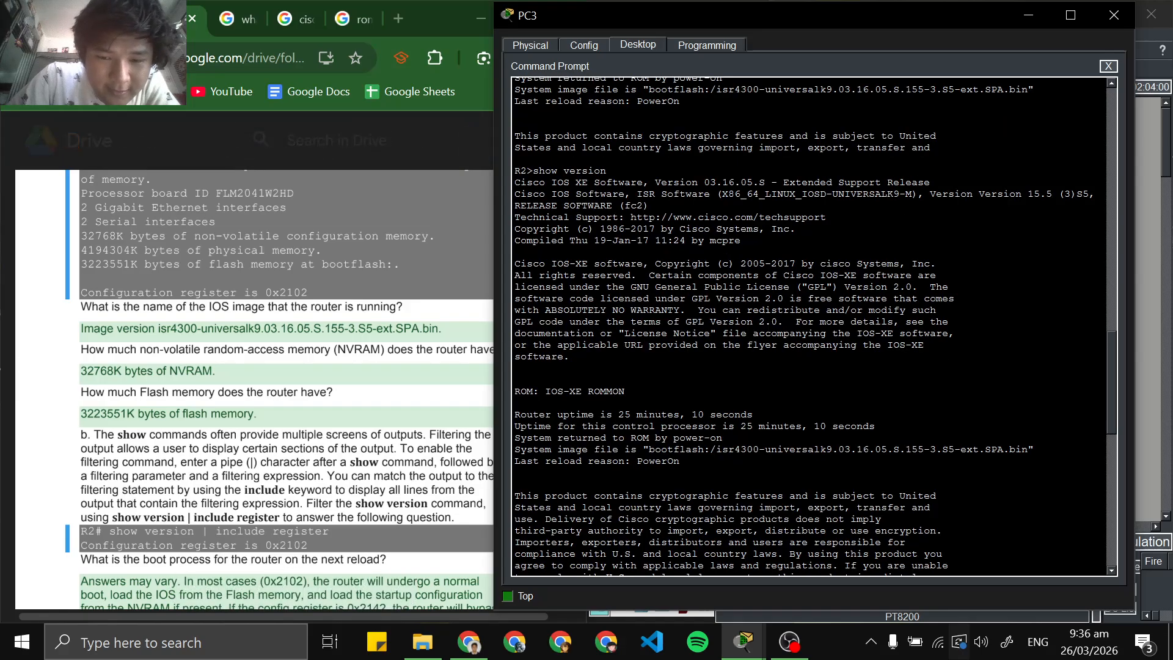
pyautogui.scroll(-2, 809, 326)
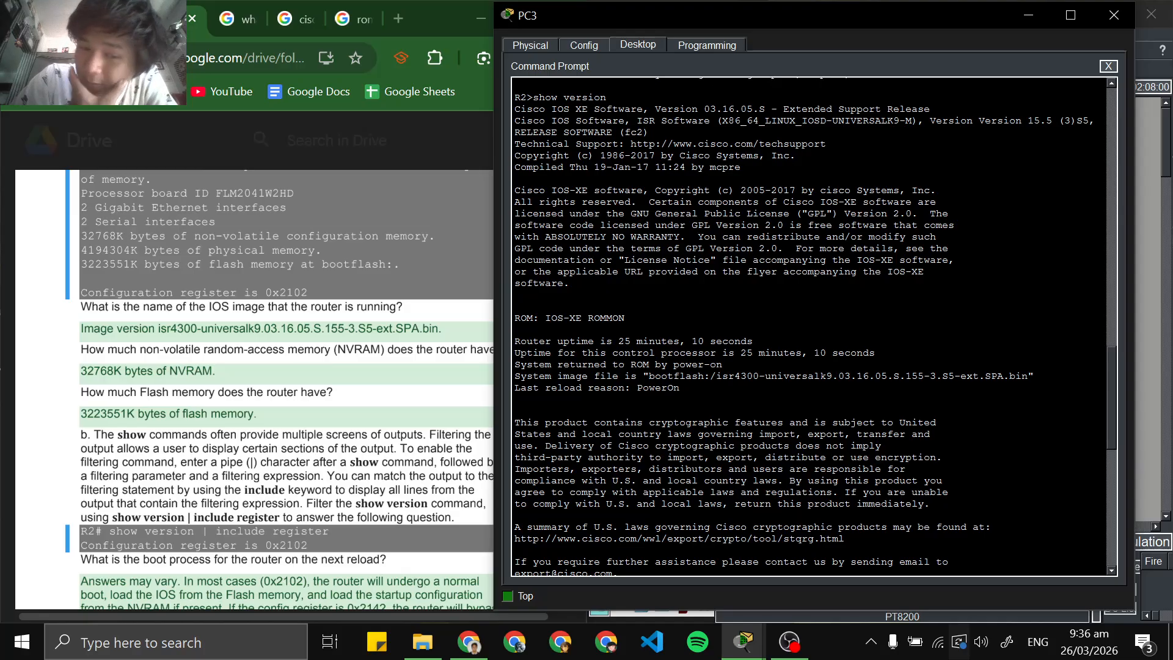
pyautogui.scroll(4, 809, 326)
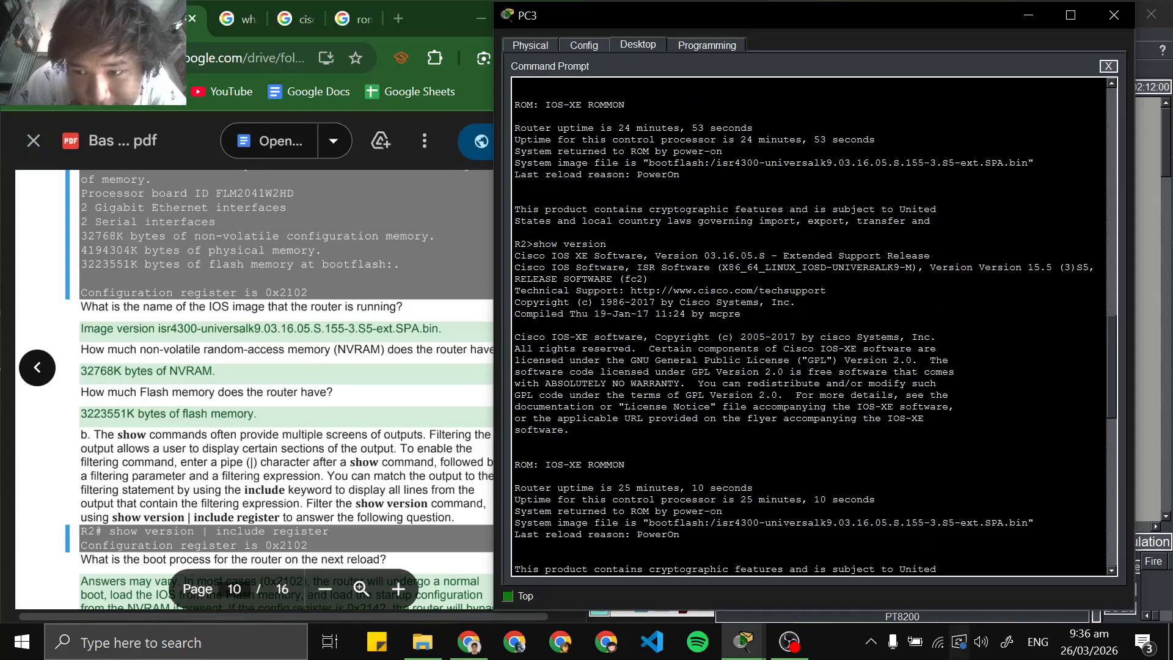
pyautogui.scroll(4, 809, 326)
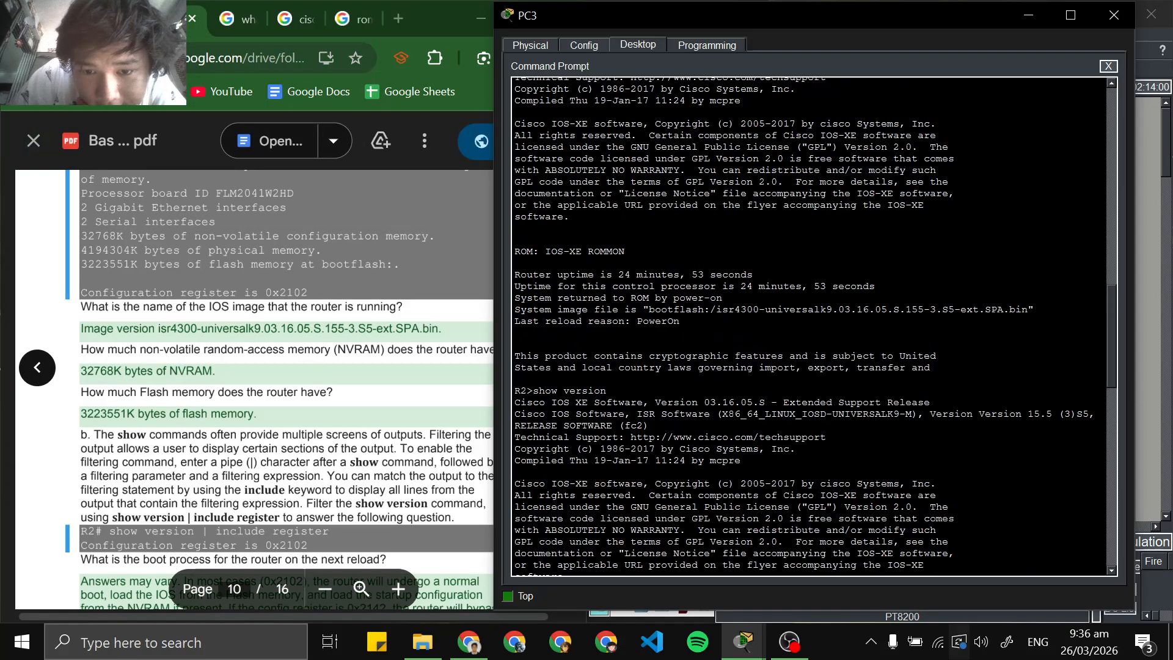
pyautogui.scroll(-14, 809, 326)
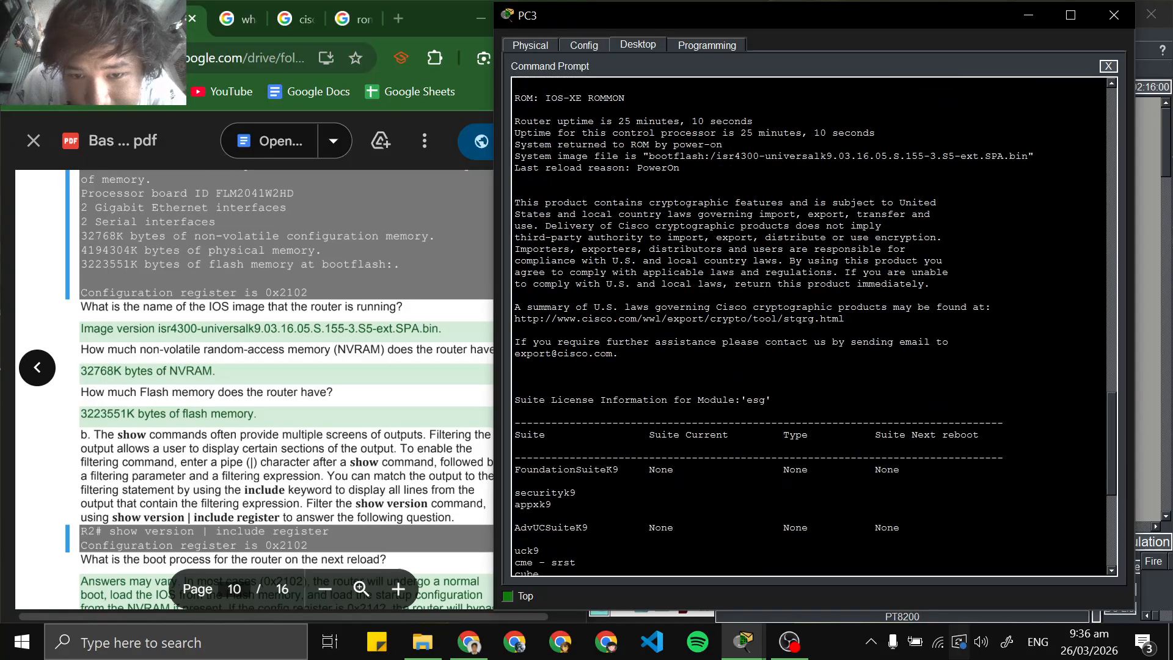
pyautogui.scroll(3, 808, 326)
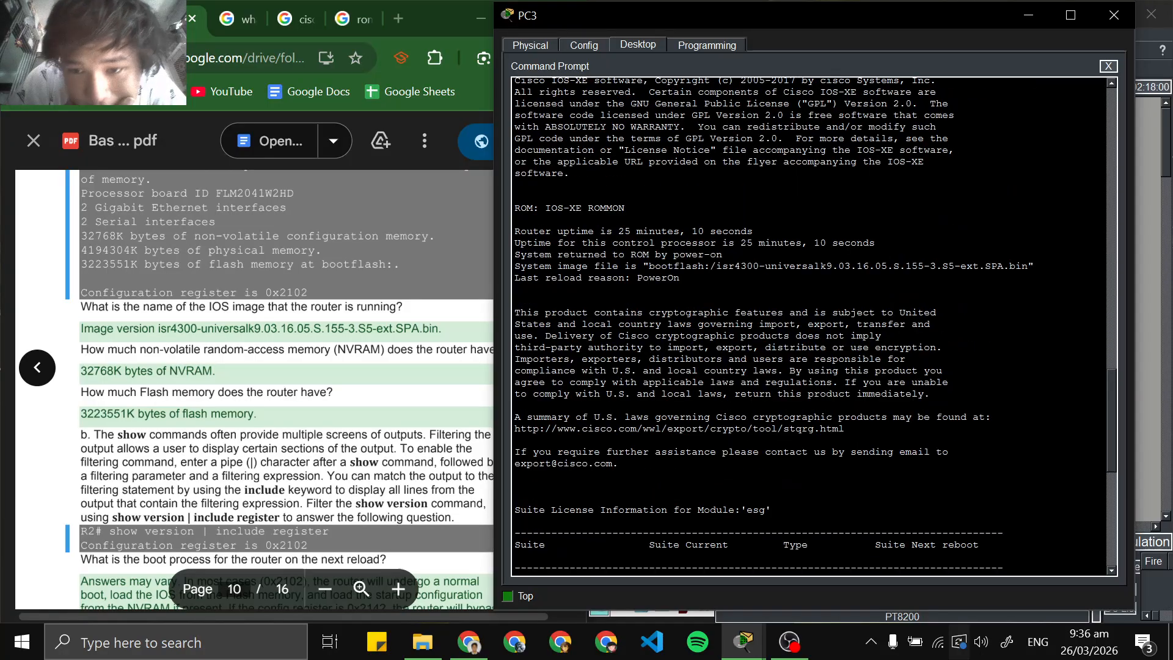
pyautogui.scroll(5, 809, 326)
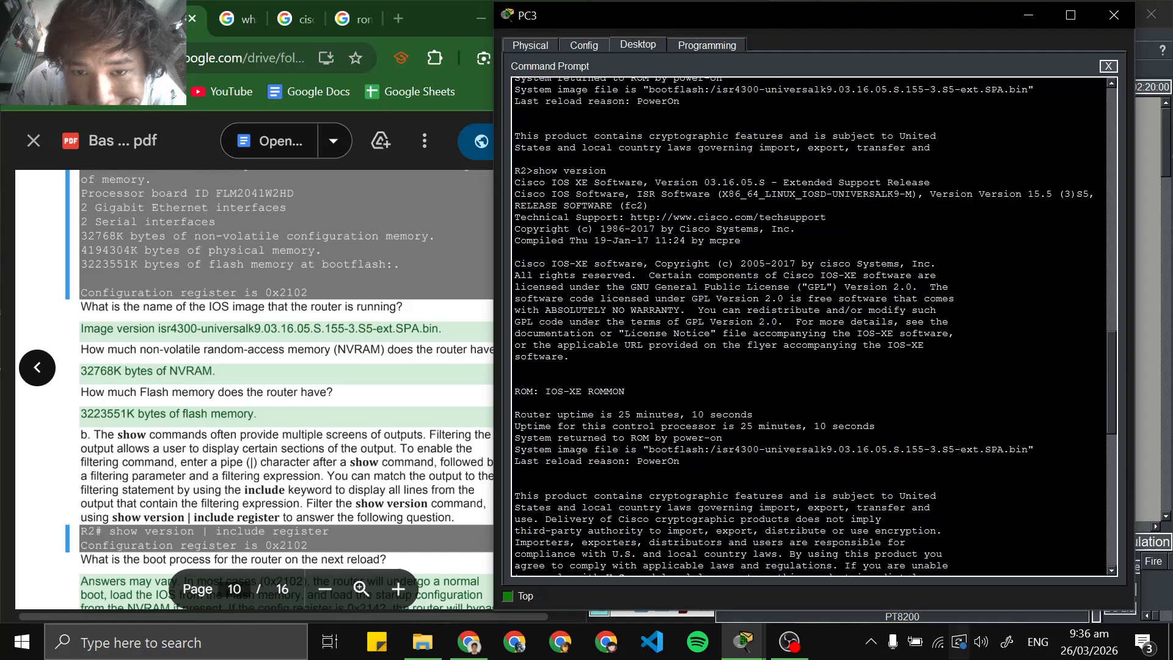
pyautogui.moveTo(698, 182); pyautogui.dragTo(772, 182)
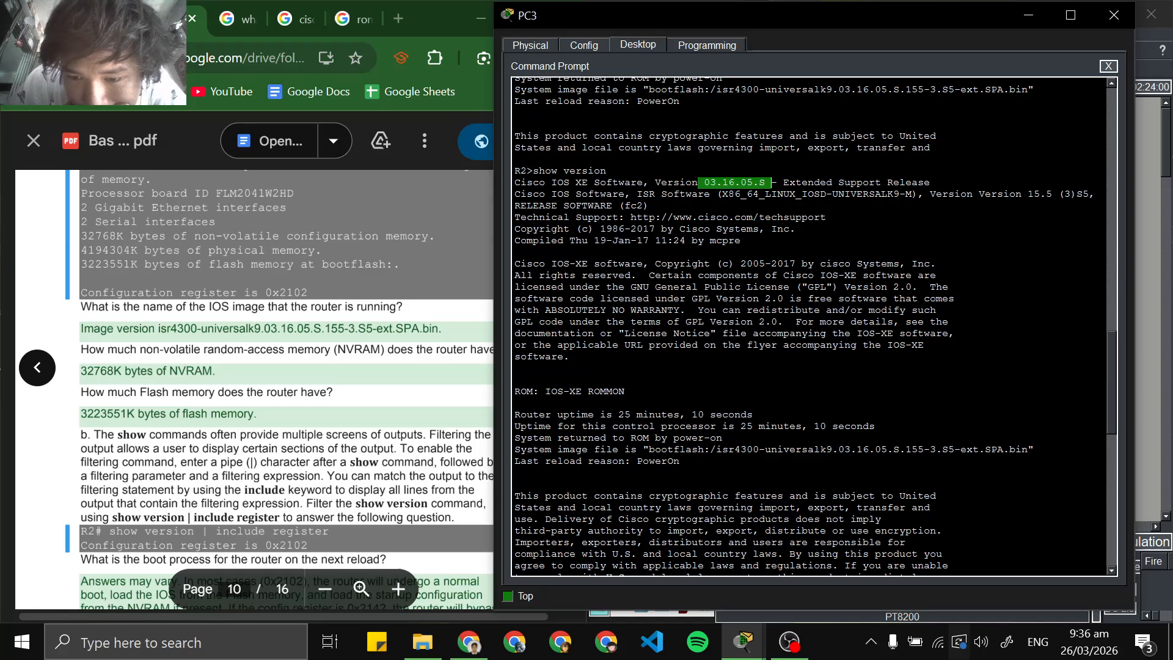
pyautogui.moveTo(771, 449); pyautogui.dragTo(1033, 449)
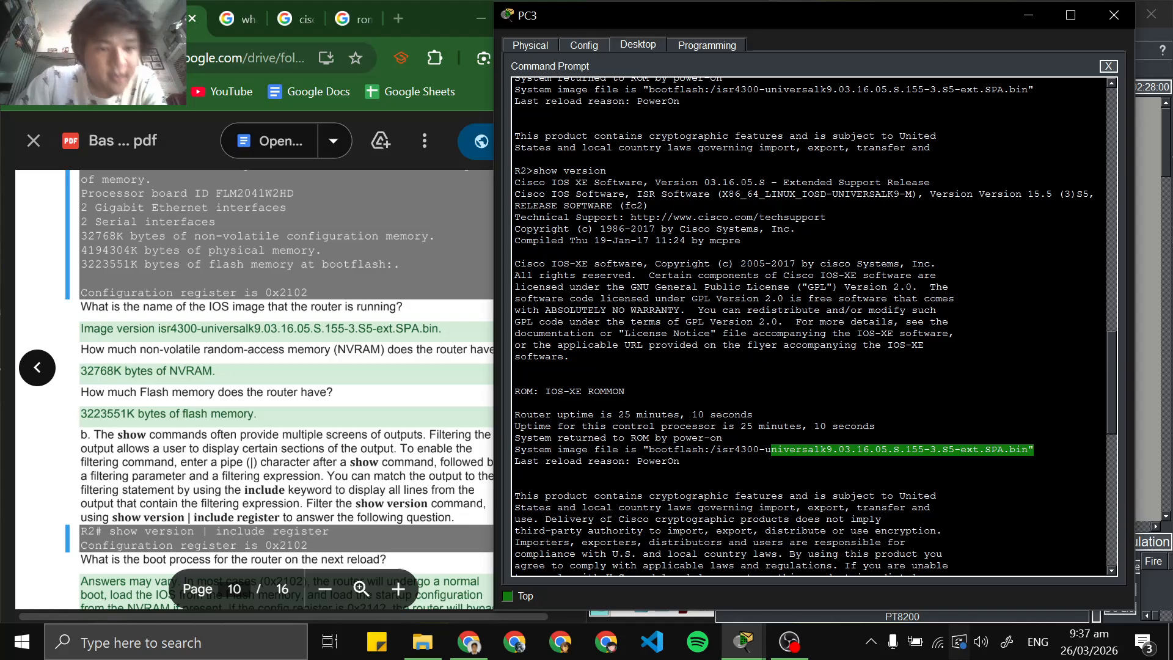
# Find the NVRAM and flash memory sizes in the show version output and compare them with the lab PDF's answers
pyautogui.scroll(-2, 288, 391)
pyautogui.scroll(-6, 806, 324)
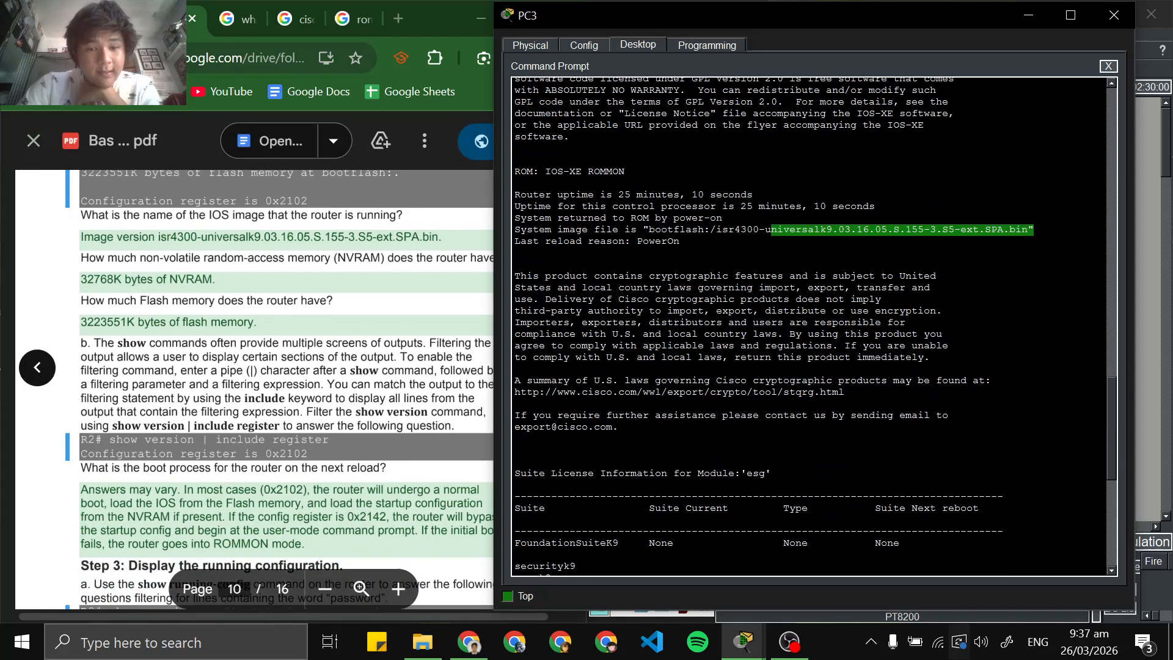
pyautogui.scroll(-11, 806, 324)
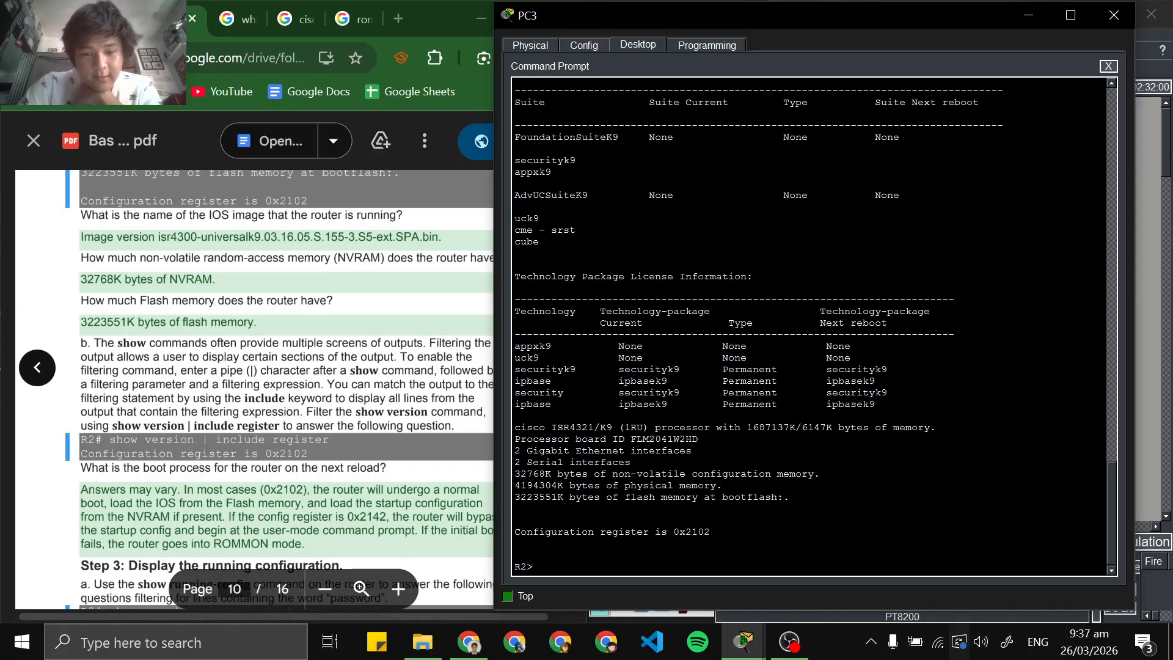
pyautogui.moveTo(515, 473); pyautogui.dragTo(551, 474)
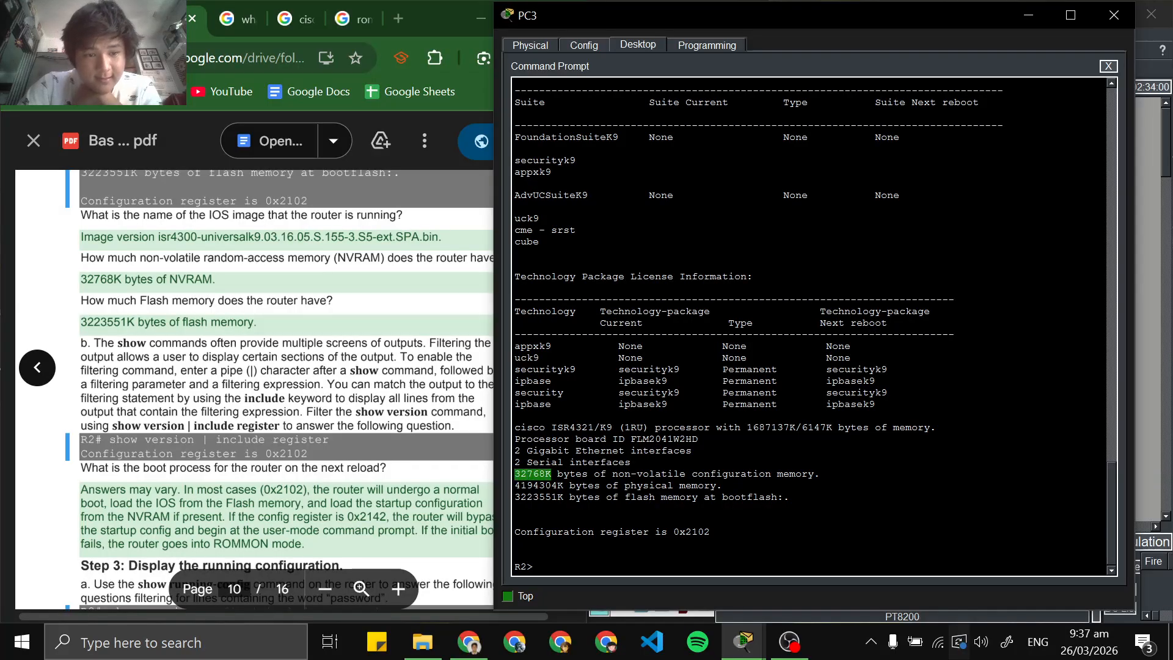
pyautogui.click(552, 484)
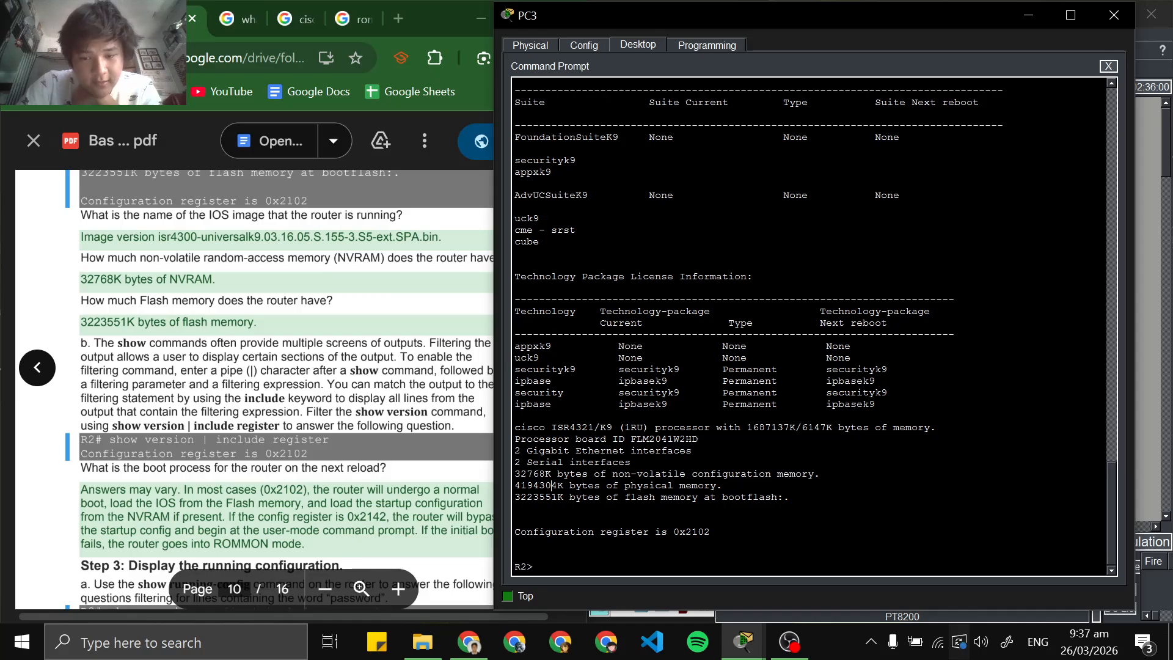
pyautogui.moveTo(515, 497); pyautogui.dragTo(563, 496)
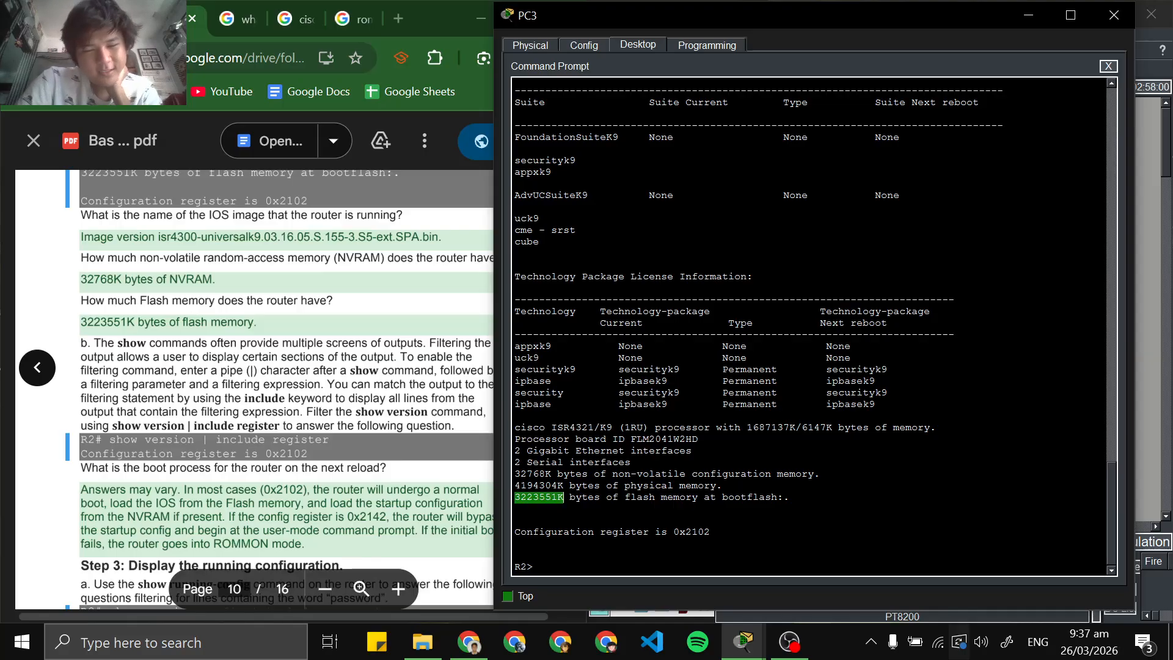
pyautogui.moveTo(637, 497); pyautogui.dragTo(733, 496)
pyautogui.click(727, 508)
pyautogui.moveTo(625, 496); pyautogui.dragTo(703, 497)
pyautogui.click(696, 509)
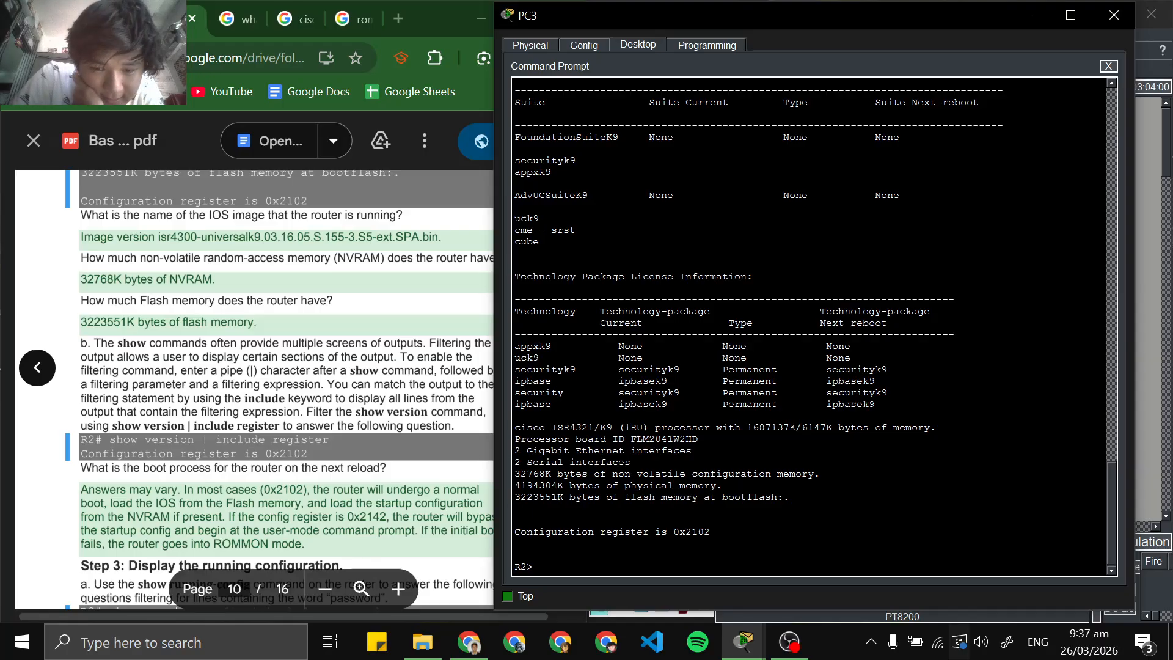
pyautogui.moveTo(563, 497); pyautogui.dragTo(515, 497)
pyautogui.click(293, 342)
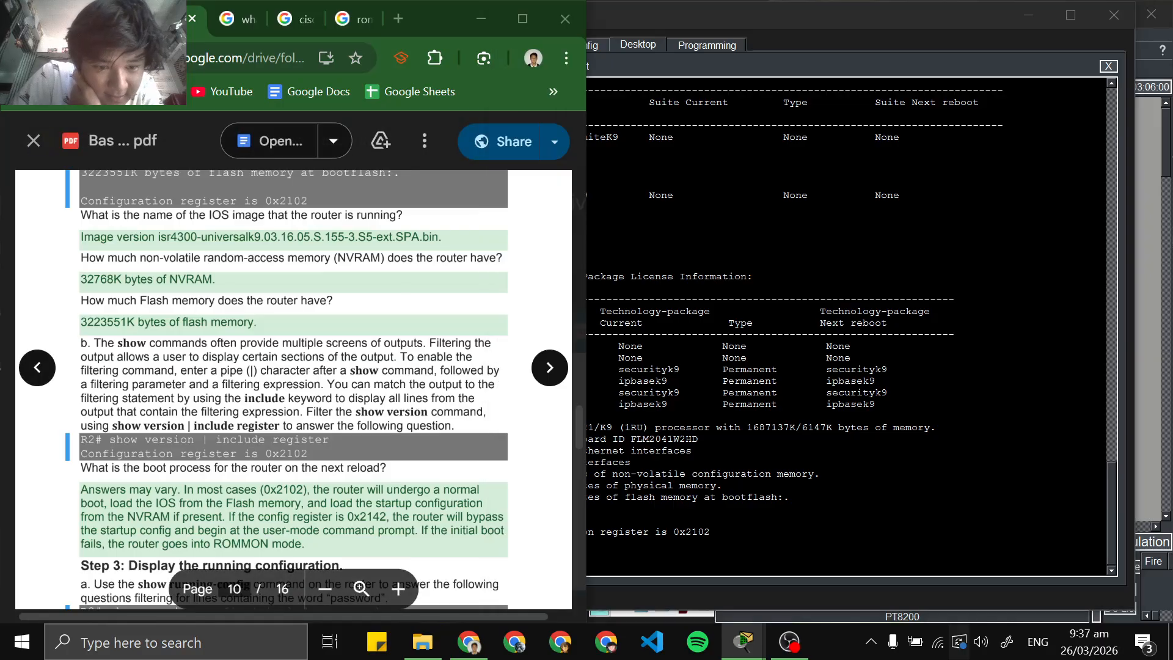
pyautogui.click(724, 497)
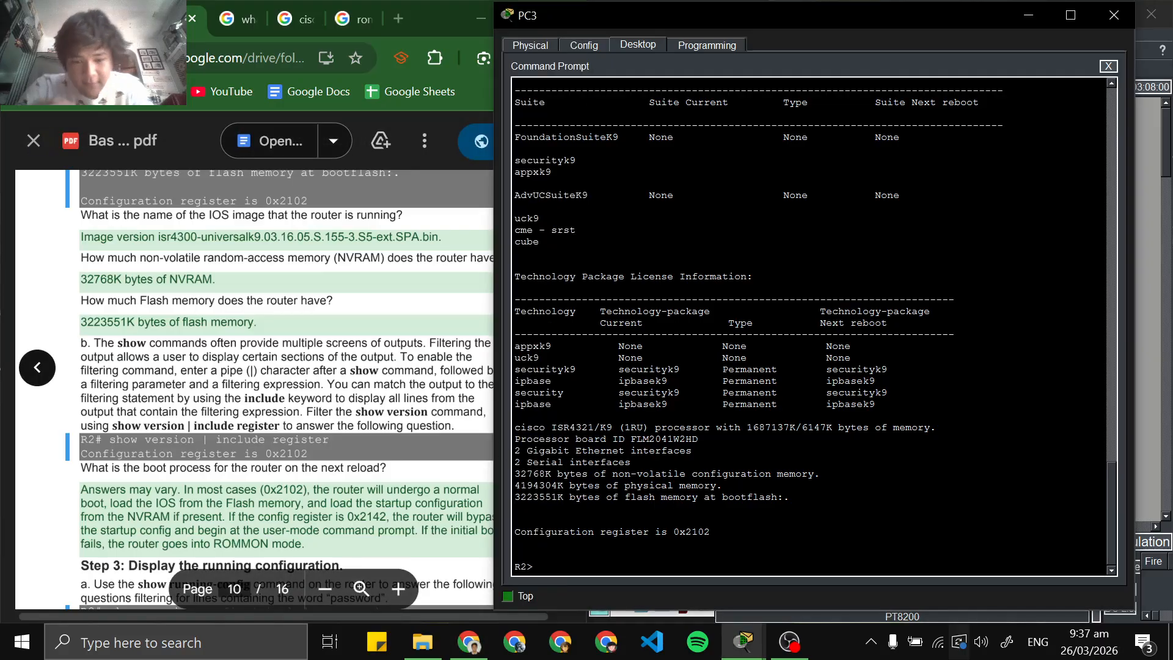
pyautogui.scroll(-2, 287, 367)
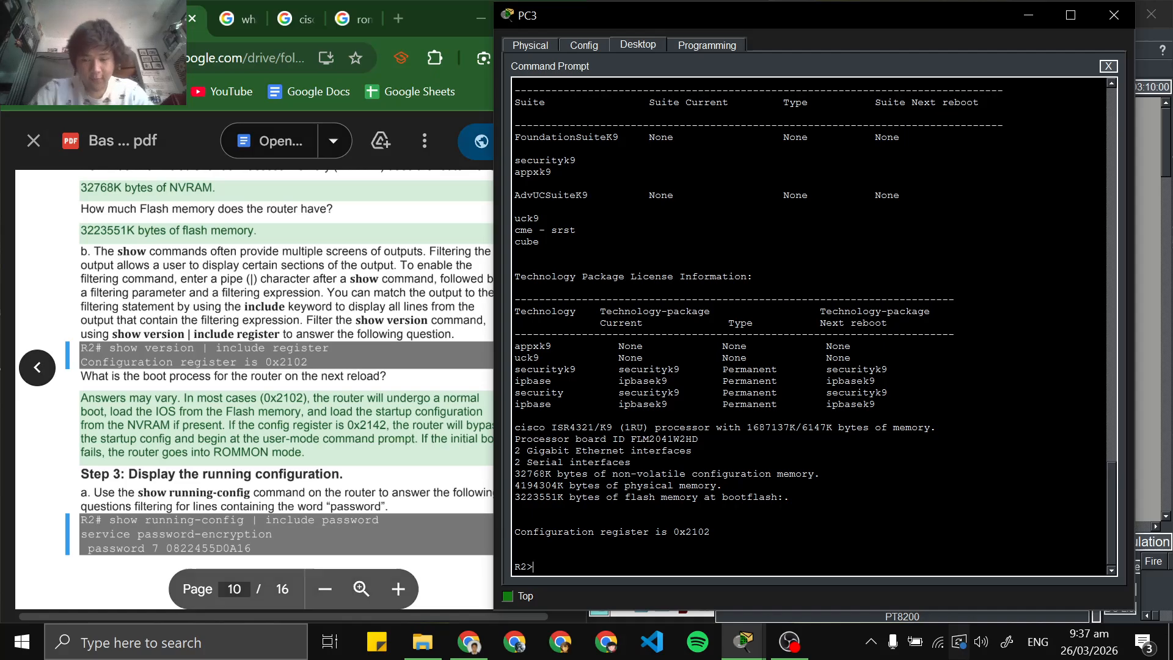
pyautogui.write('show')
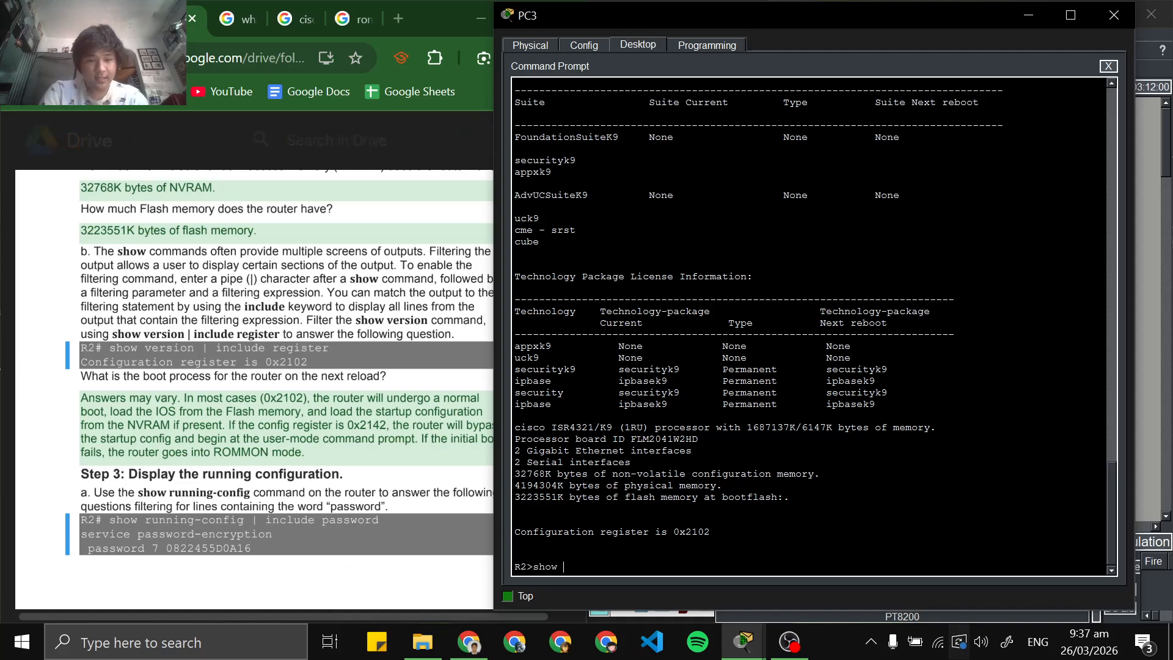
pyautogui.write(' version')
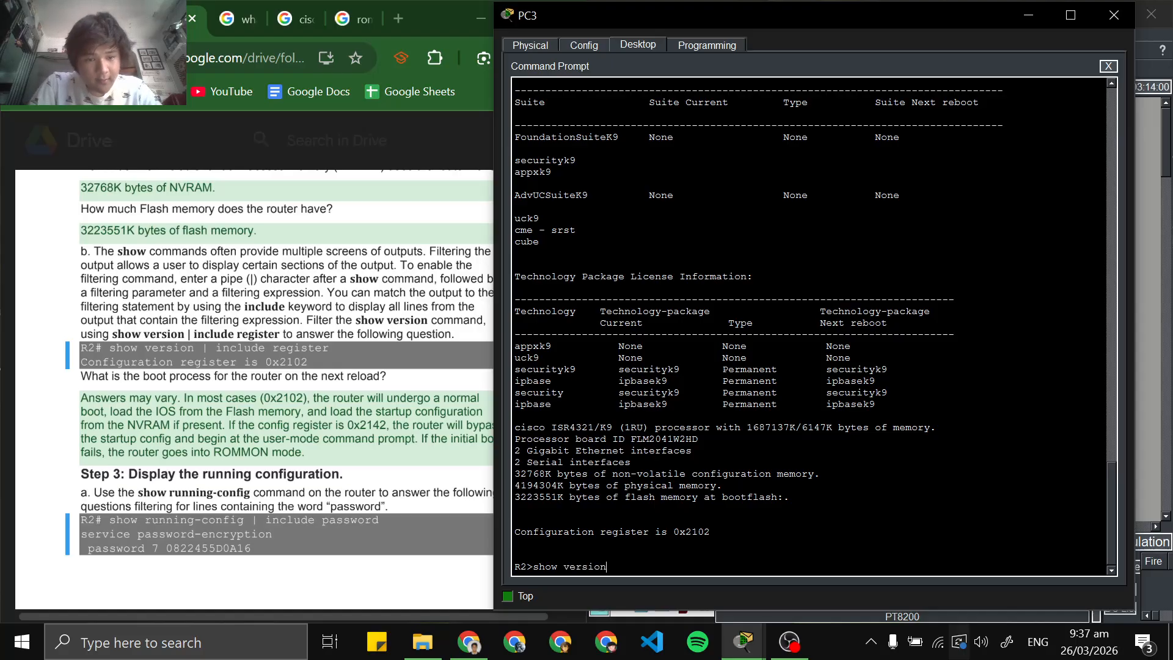
pyautogui.press('BackSpace')
pyautogui.press('BackSpace')
pyautogui.press('BackSpace')
pyautogui.press('BackSpace')
pyautogui.press('BackSpace')
pyautogui.press('BackSpace')
pyautogui.press('BackSpace')
pyautogui.press('BackSpace')
pyautogui.press('BackSpace')
pyautogui.press('BackSpace')
pyautogui.press('BackSpace')
pyautogui.press('BackSpace')
# Run the enable command in R2's SSH session to request privileged EXEC mode
pyautogui.write('enabe')
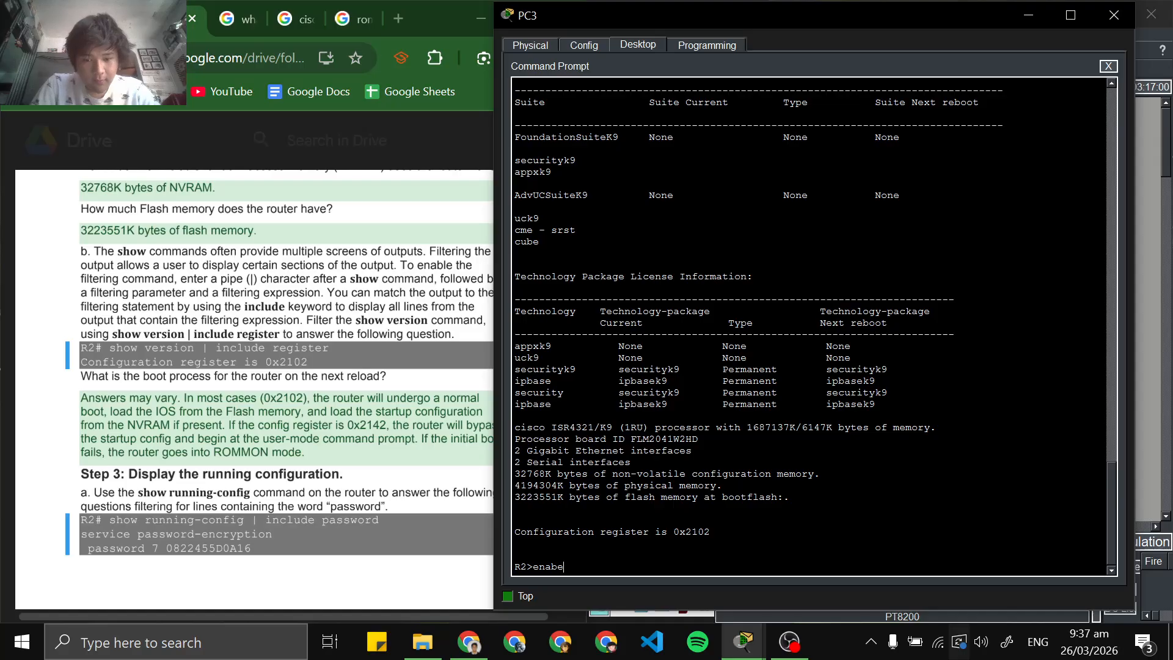
pyautogui.press('BackSpace')
pyautogui.write('l')
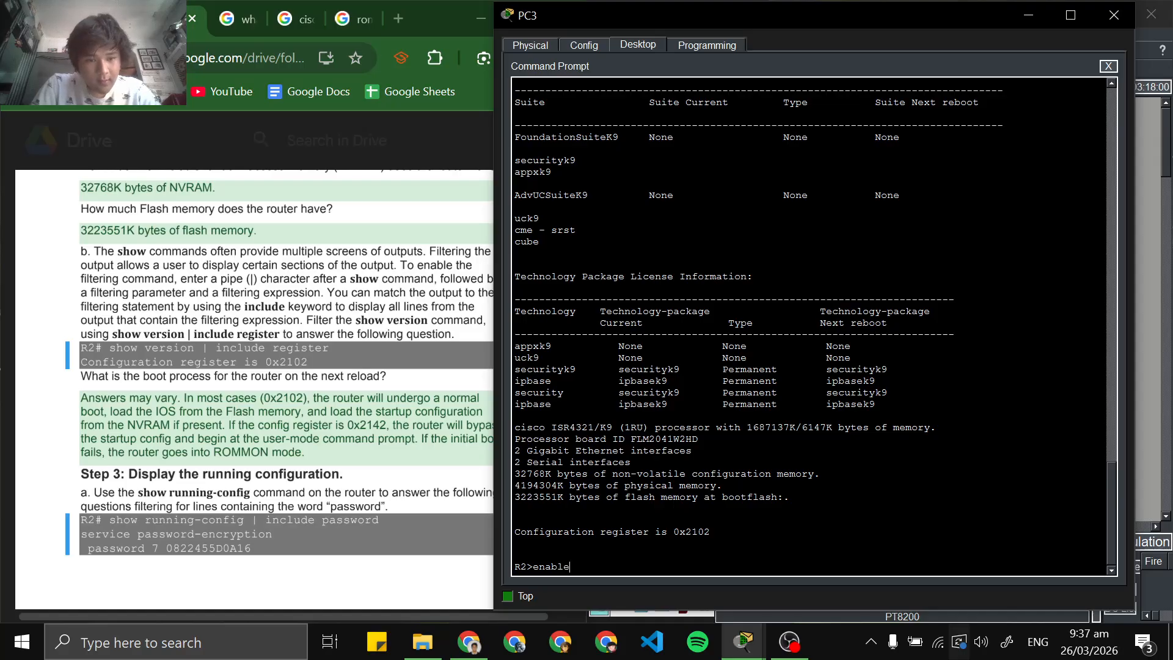
pyautogui.write('e')
pyautogui.press('Return')
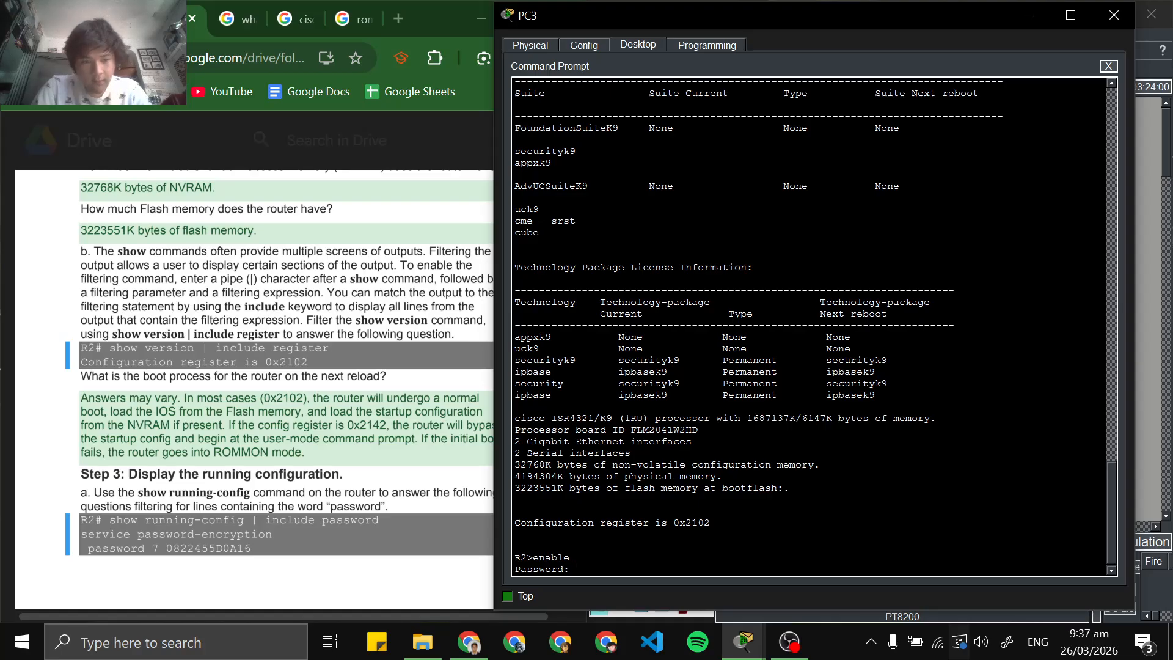
# Look through the lab PDF's earlier instructions and enter R2's privileged EXEC password at the prompt
pyautogui.scroll(15, 254, 391)
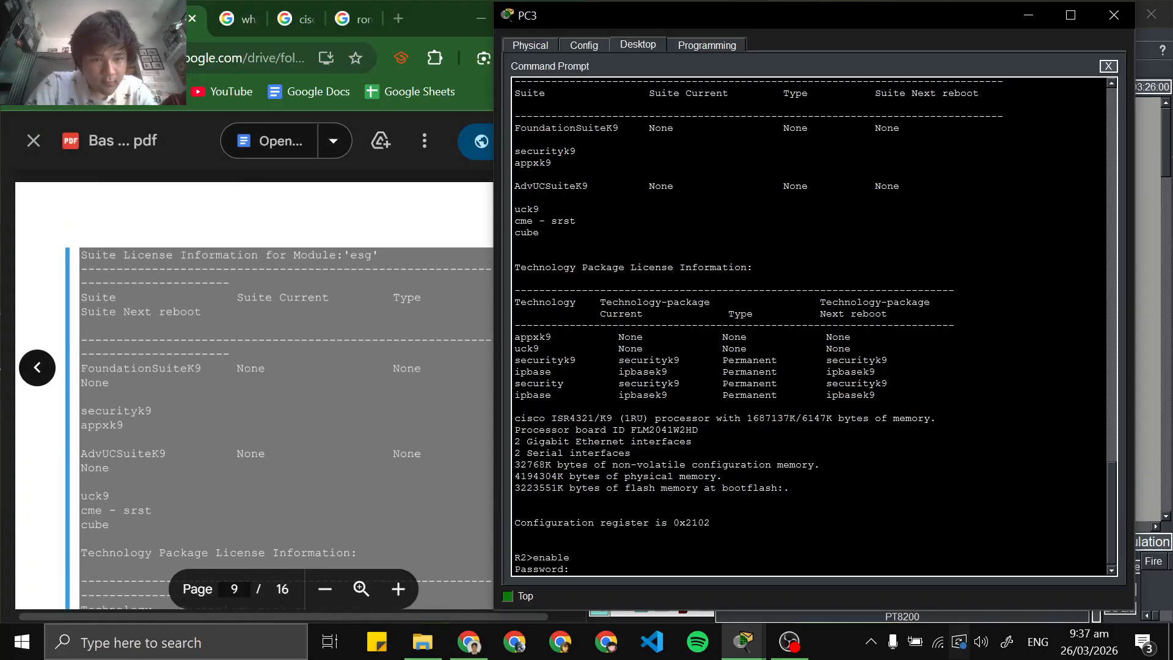
pyautogui.scroll(15, 253, 391)
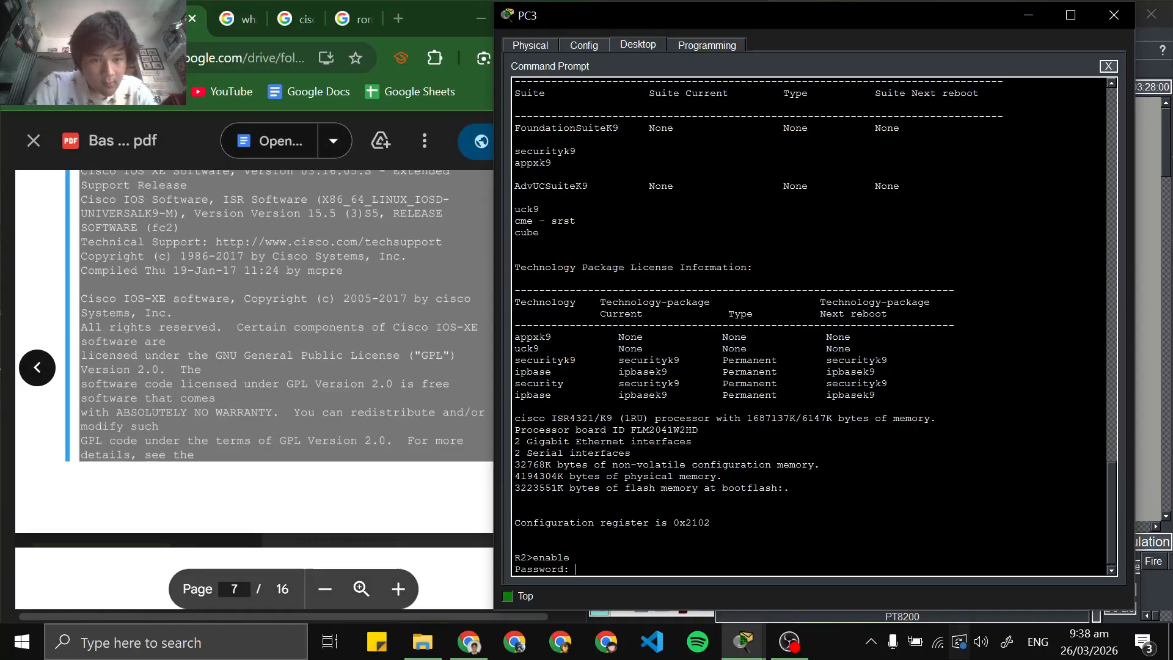
pyautogui.scroll(5, 253, 391)
pyautogui.scroll(-10, 254, 390)
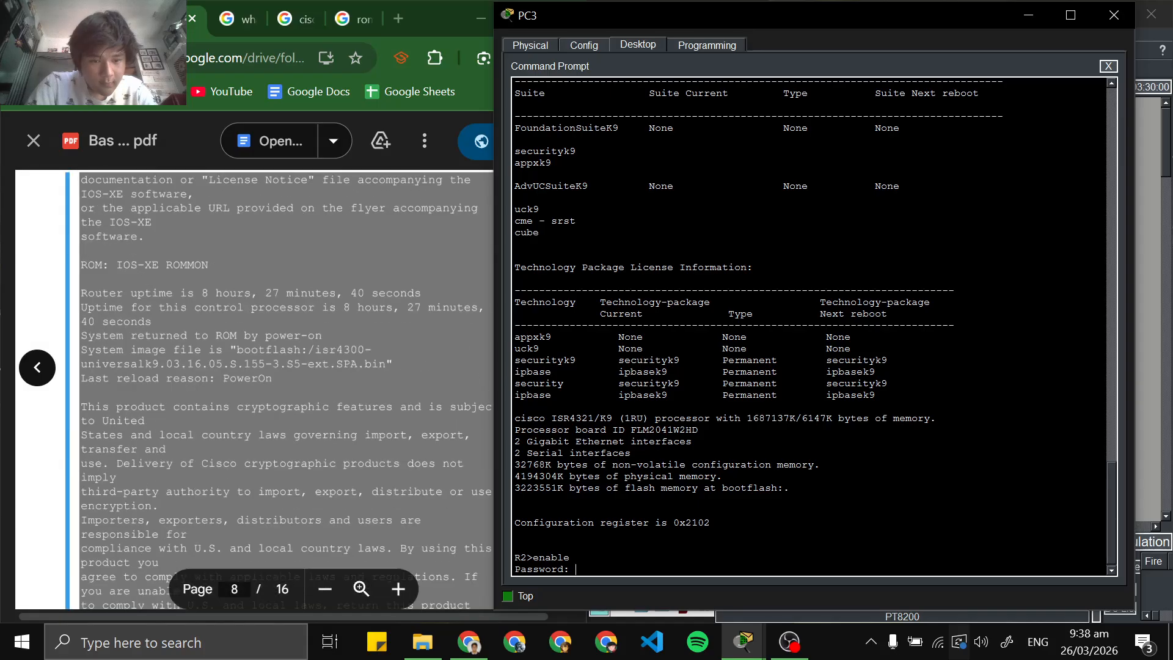
pyautogui.scroll(5, 254, 391)
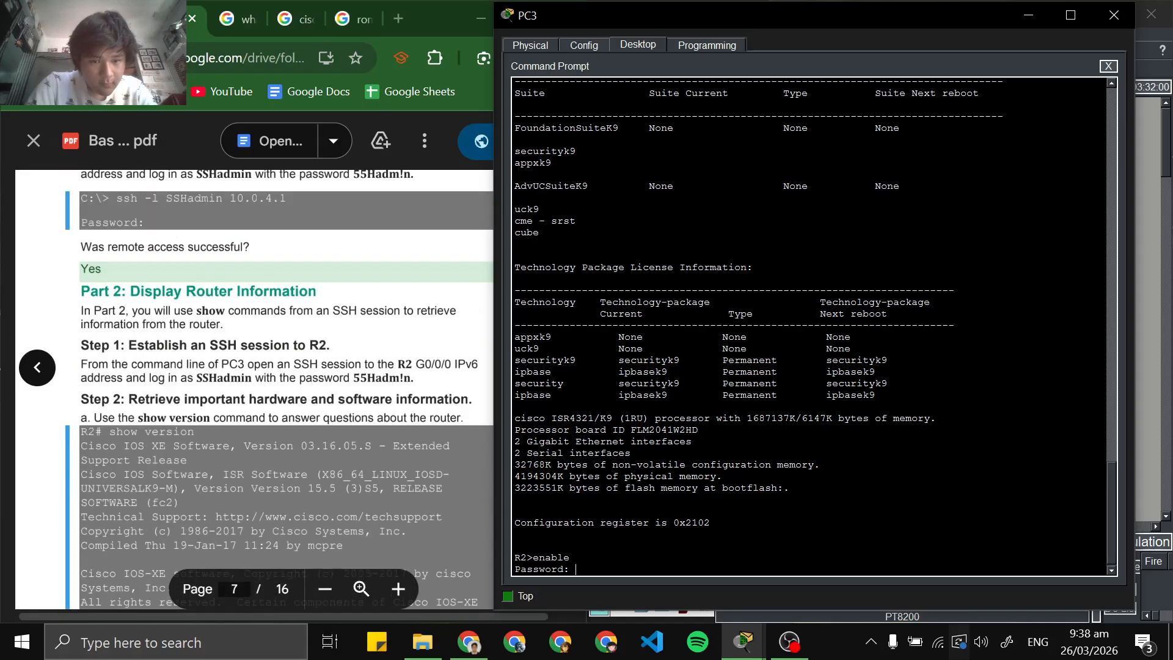
pyautogui.scroll(-10, 253, 391)
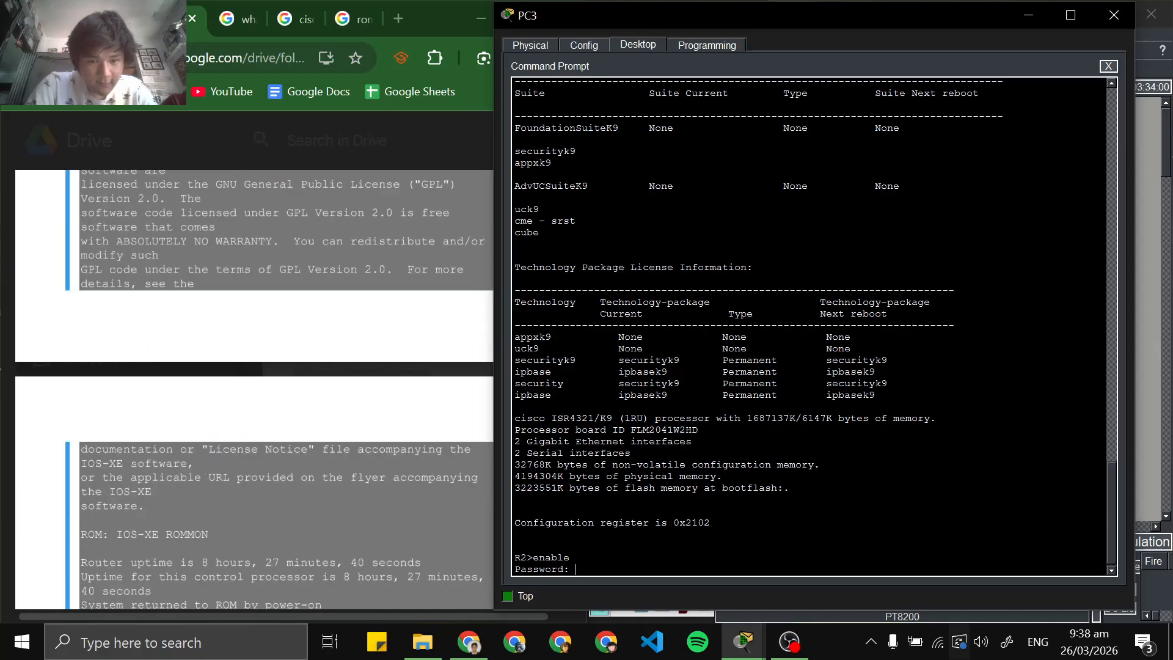
pyautogui.scroll(-5, 254, 391)
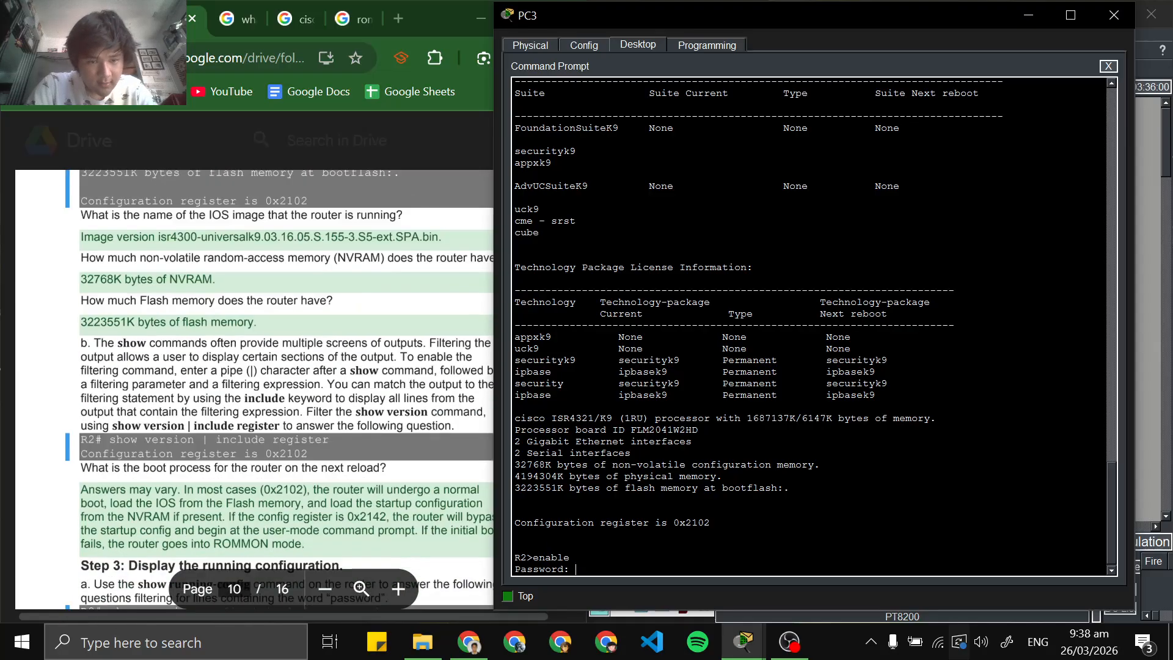
pyautogui.scroll(-2, 280, 391)
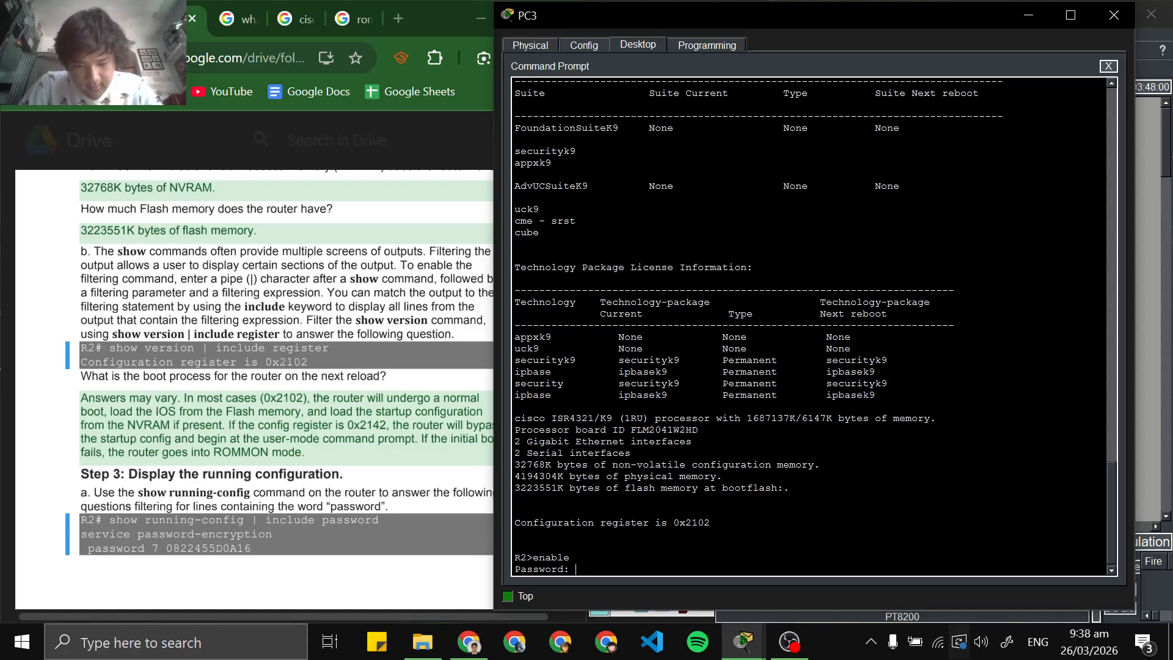
pyautogui.press('Return')
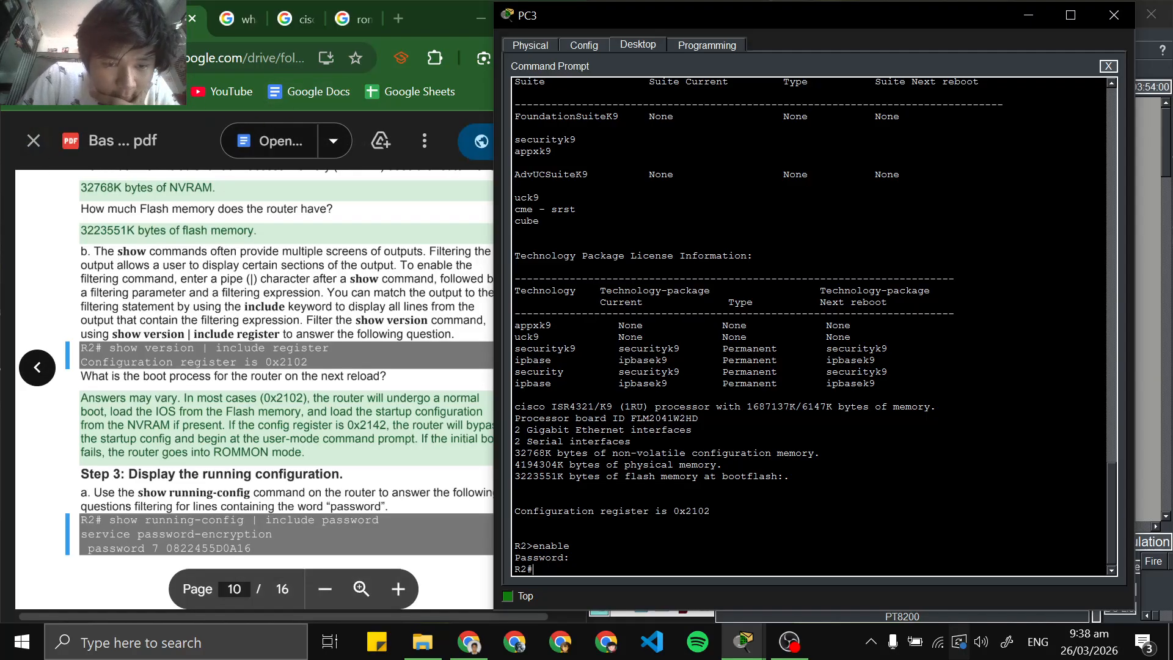
# Copy show version | include register from the lab PDF and run it in R2's SSH session
pyautogui.moveTo(331, 348); pyautogui.dragTo(145, 348)
pyautogui.rightClick(126, 349)
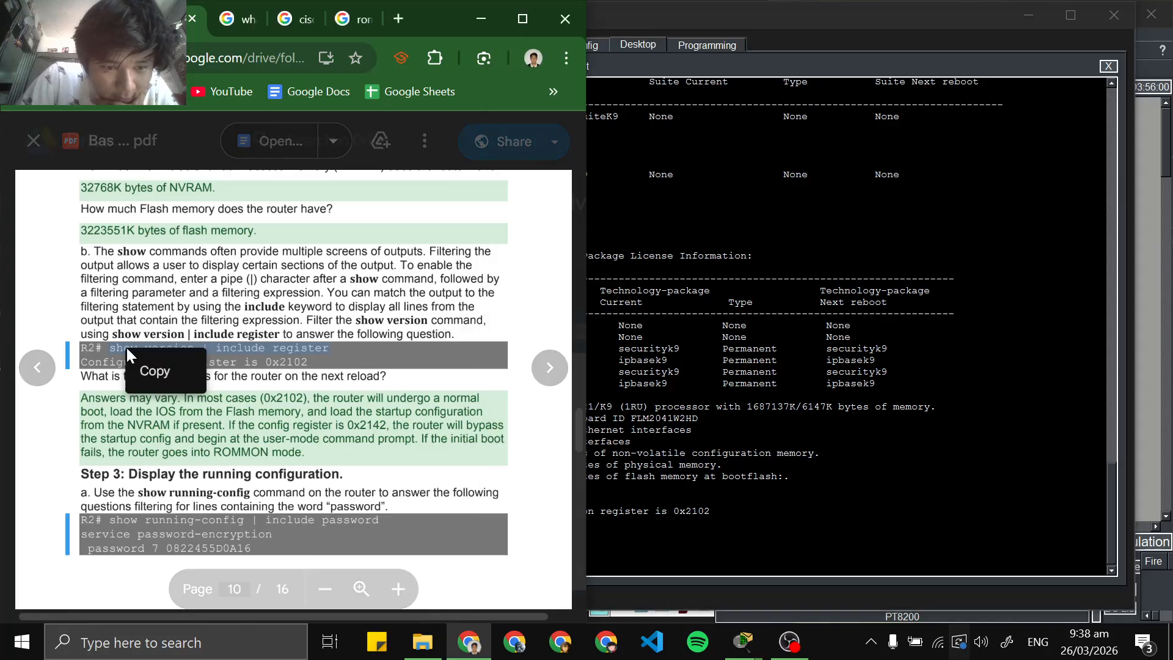
pyautogui.click(153, 369)
pyautogui.click(684, 489)
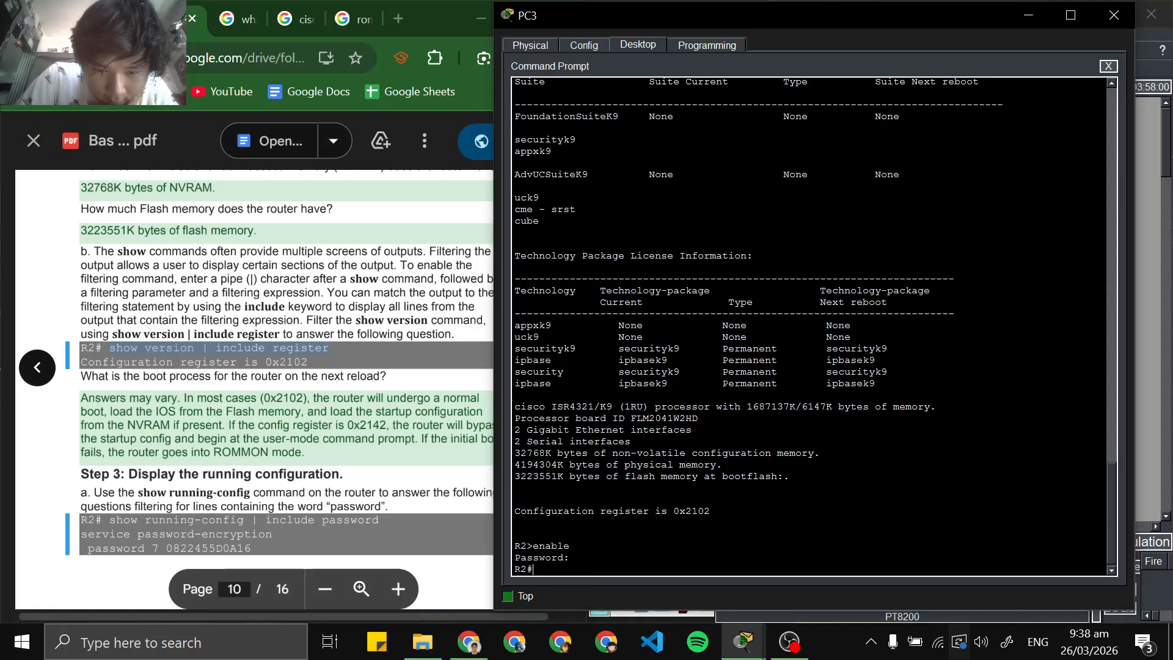
pyautogui.rightClick(629, 586)
pyautogui.click(633, 586)
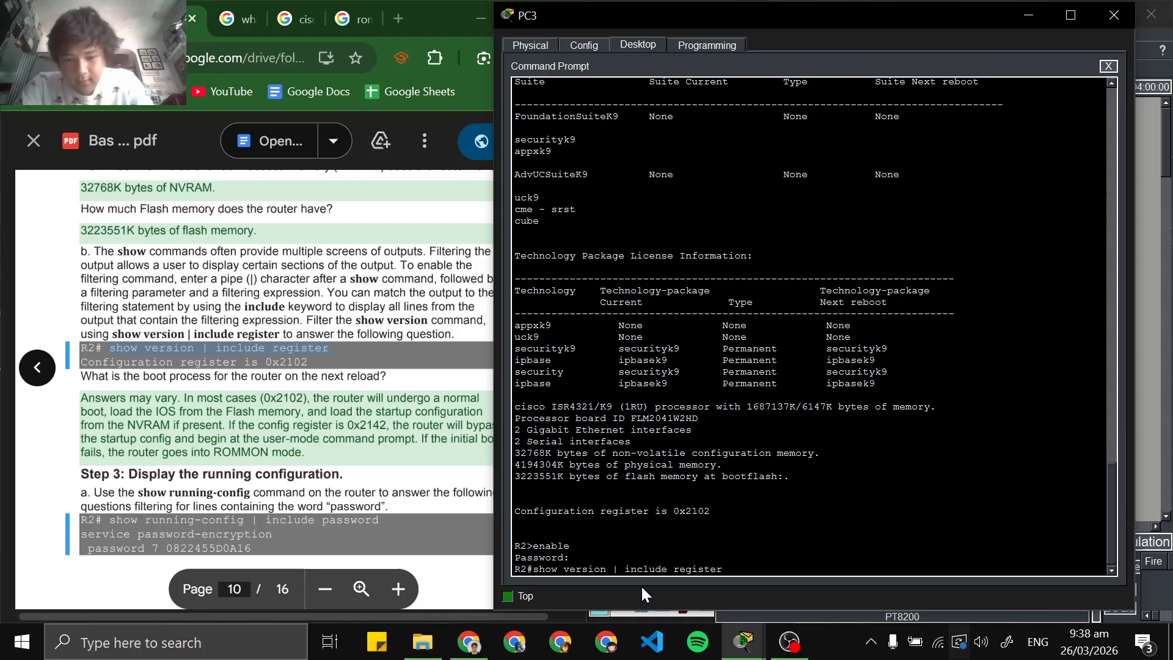
pyautogui.press('Return')
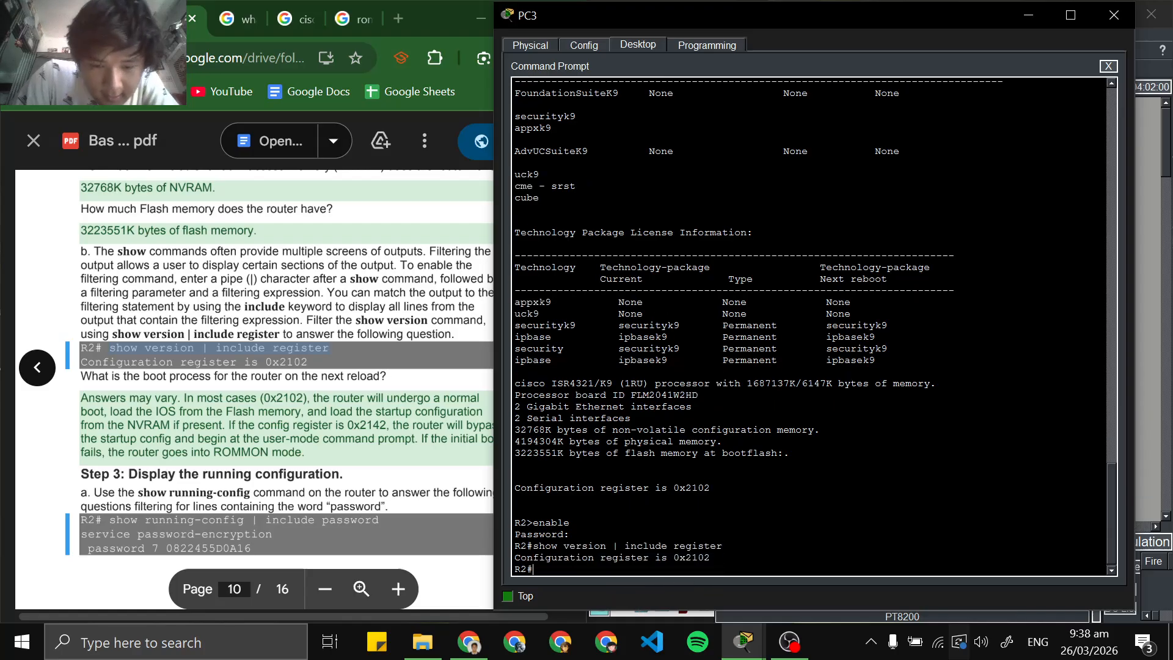
# Copy the show running-config | include password command from Step 3 of the lab PDF
pyautogui.scroll(-3, 254, 391)
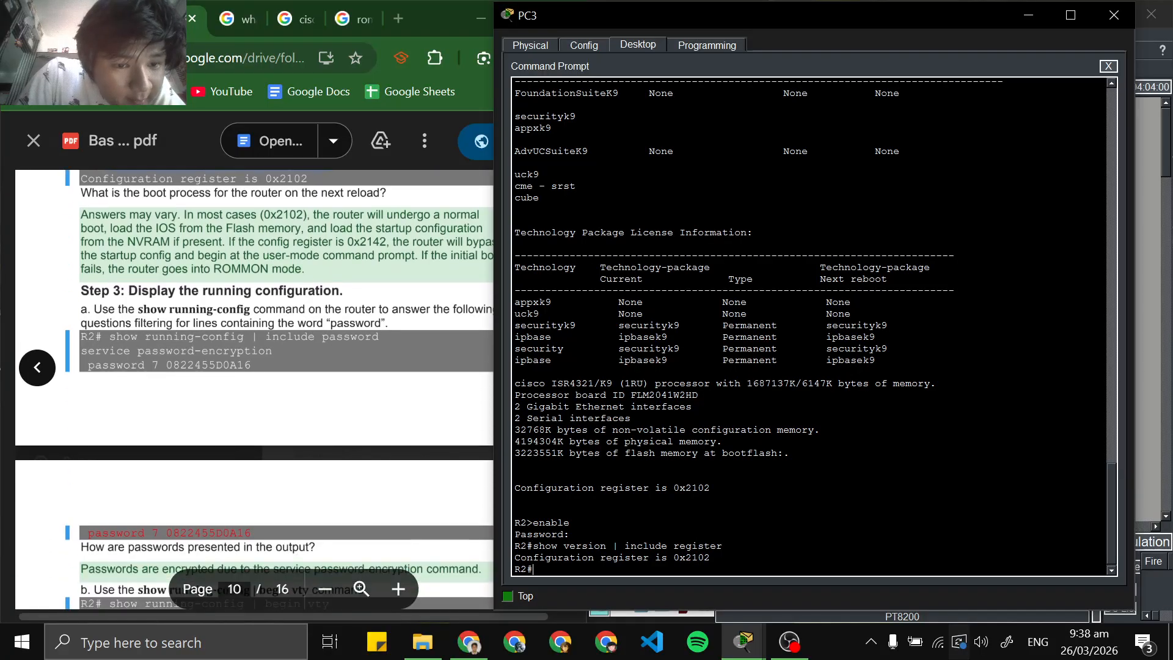
pyautogui.moveTo(109, 338); pyautogui.dragTo(380, 338)
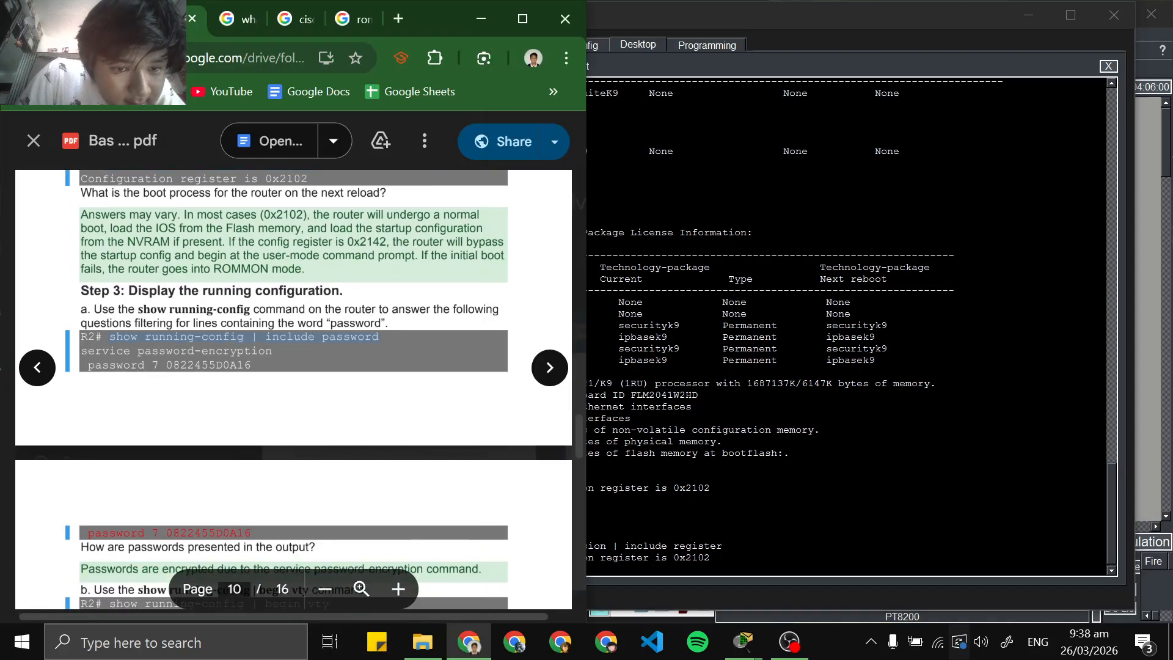
pyautogui.rightClick(369, 339)
pyautogui.click(391, 358)
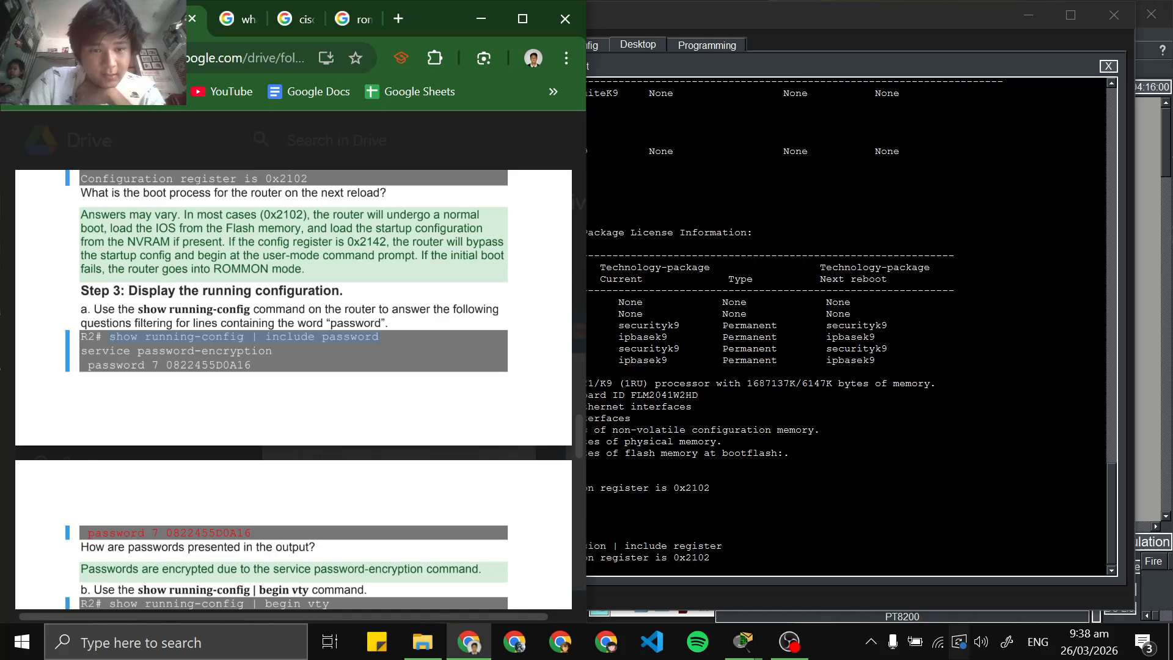
pyautogui.scroll(3, 294, 391)
pyautogui.scroll(-1, 293, 391)
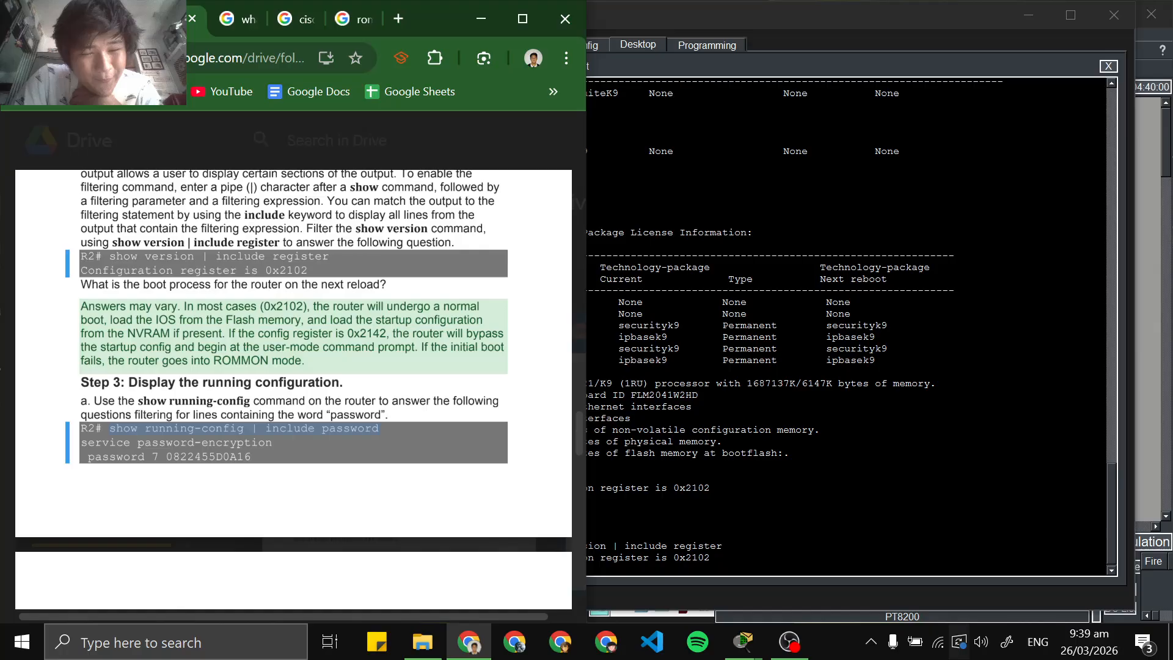
pyautogui.rightClick(279, 432)
pyautogui.click(318, 459)
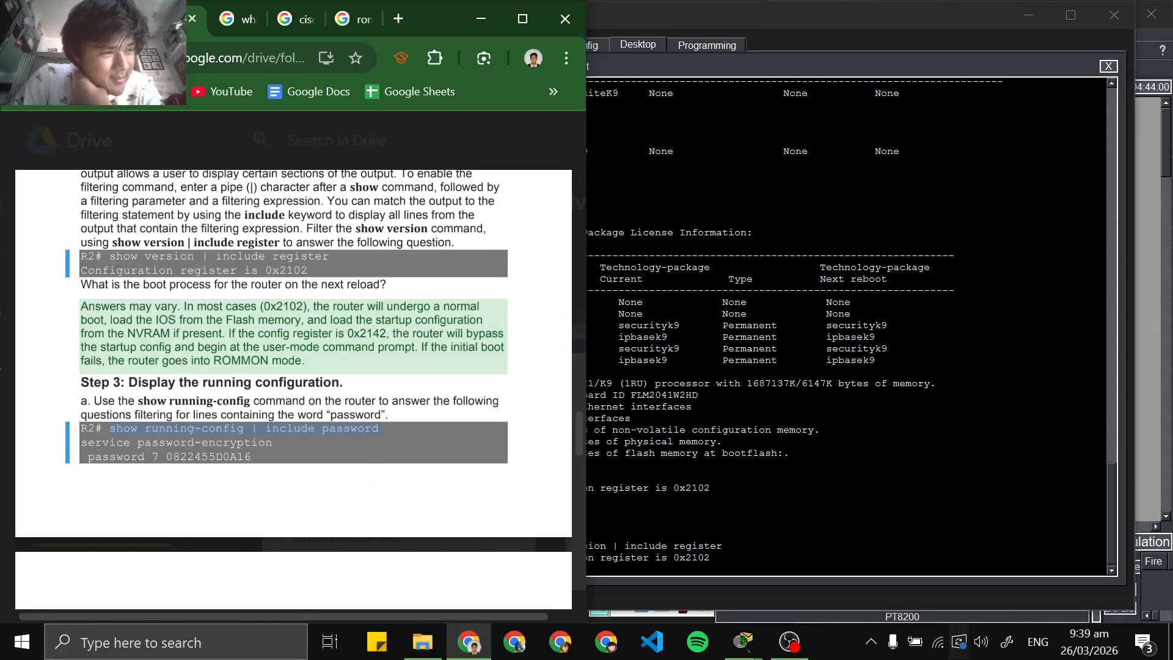
# Run show running-config | include password at R2's privileged EXEC prompt and inspect the password lines in its output
pyautogui.click(660, 534)
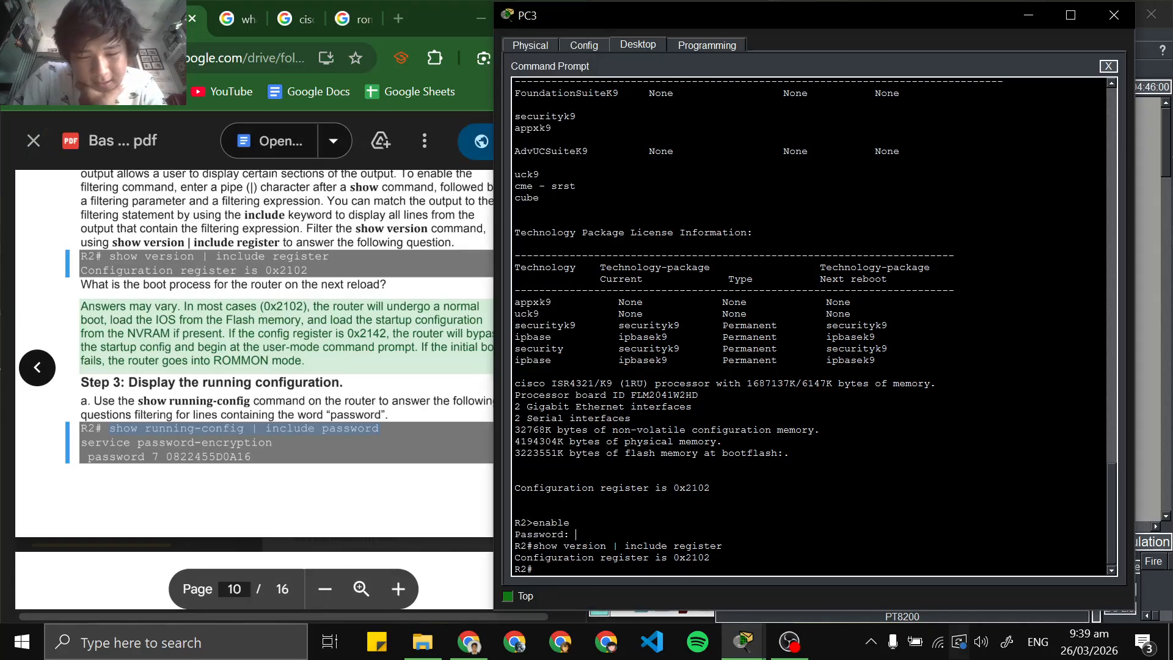
pyautogui.rightClick(764, 570)
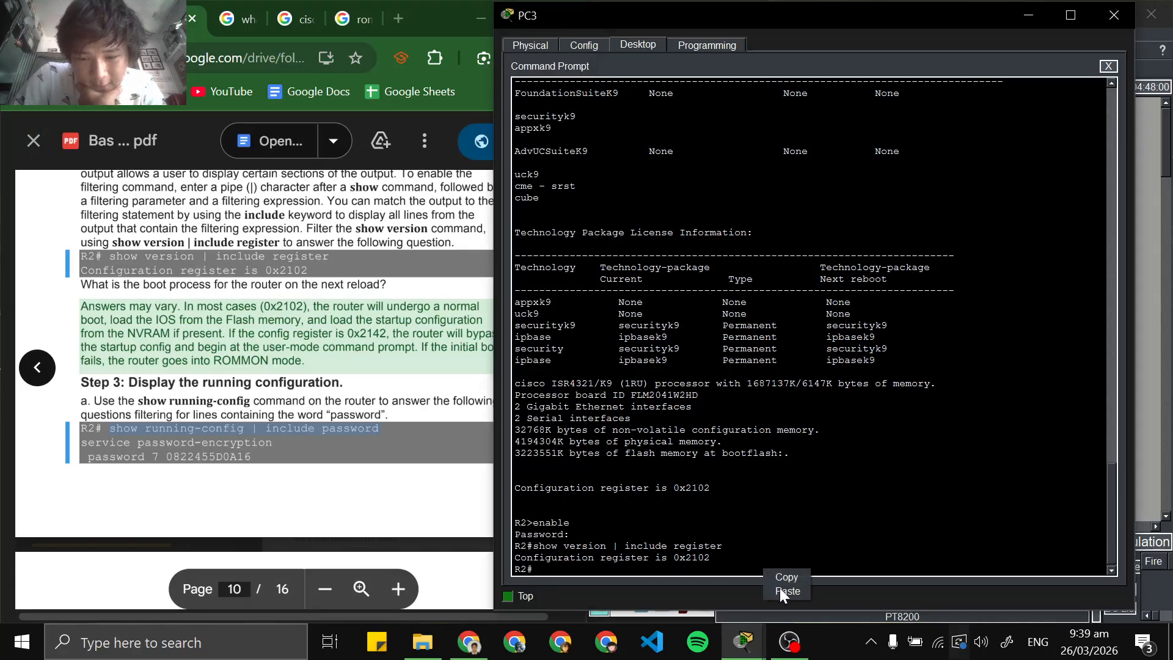
pyautogui.click(782, 591)
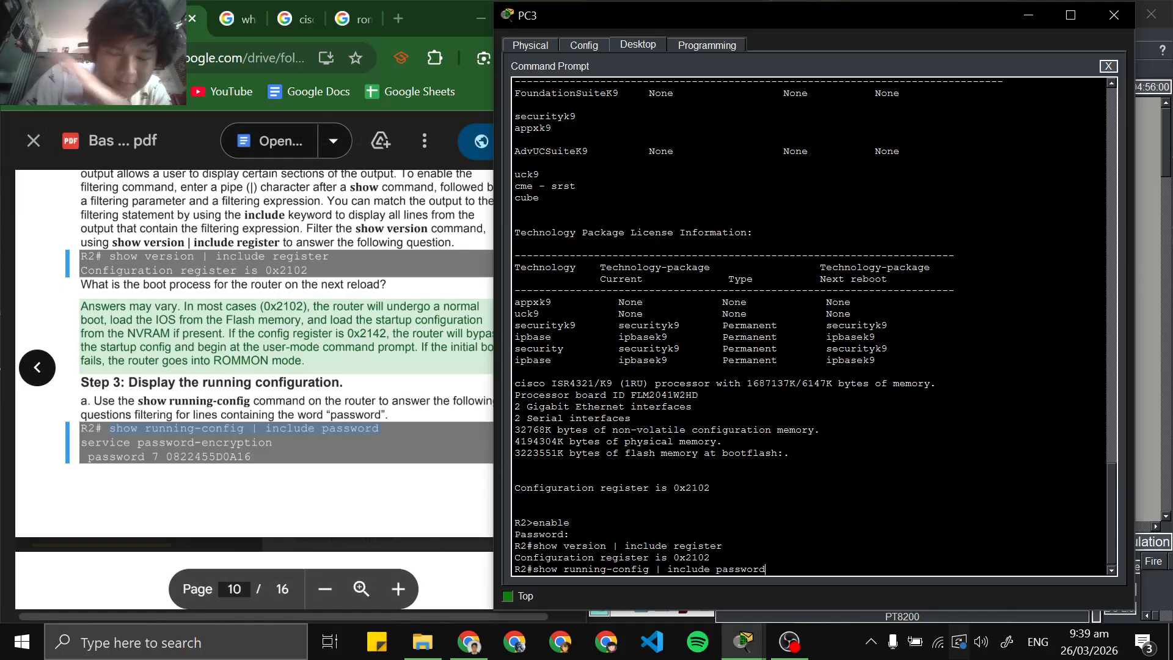
pyautogui.scroll(-3, 254, 366)
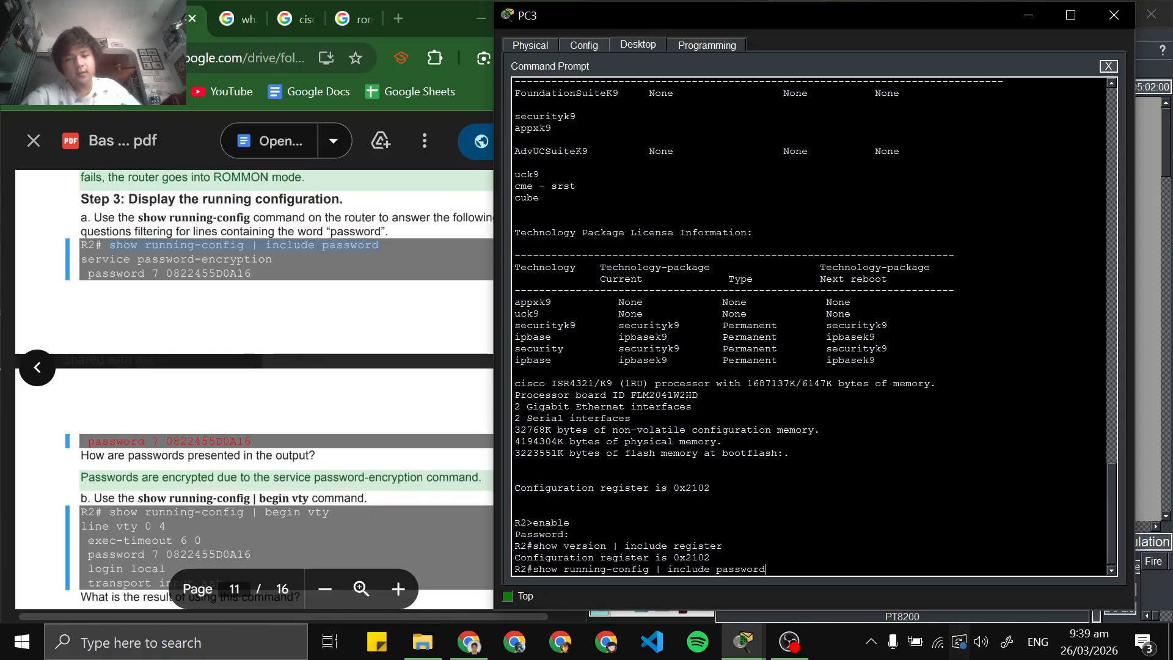
pyautogui.press('Return')
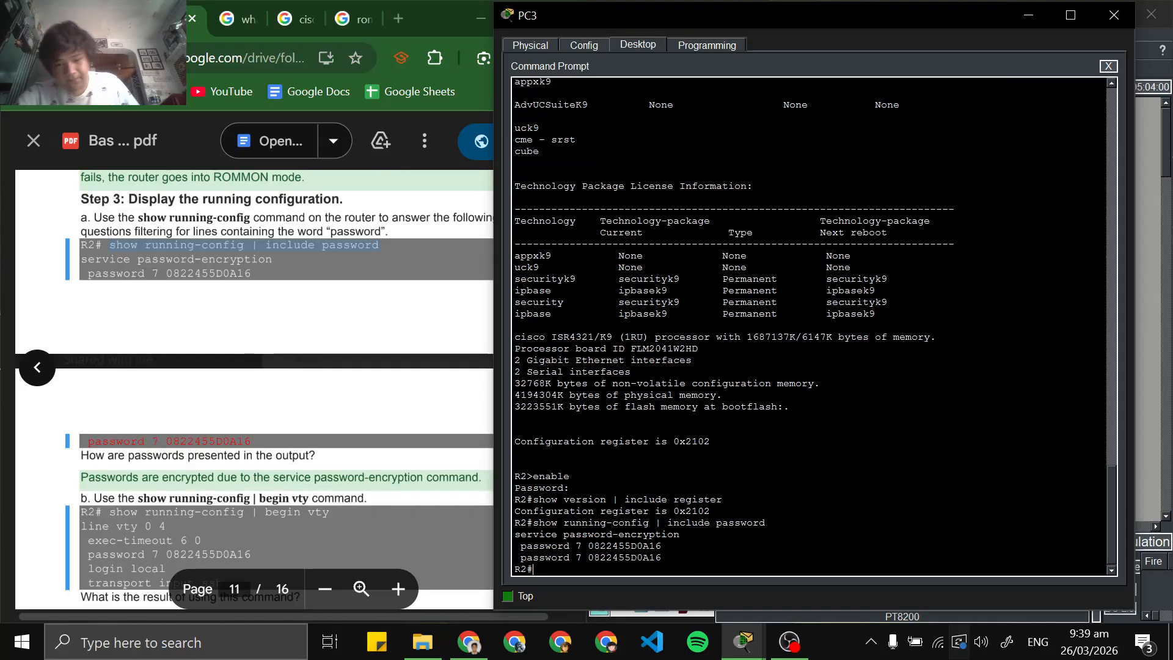
pyautogui.moveTo(662, 546); pyautogui.dragTo(682, 535)
pyautogui.click(642, 557)
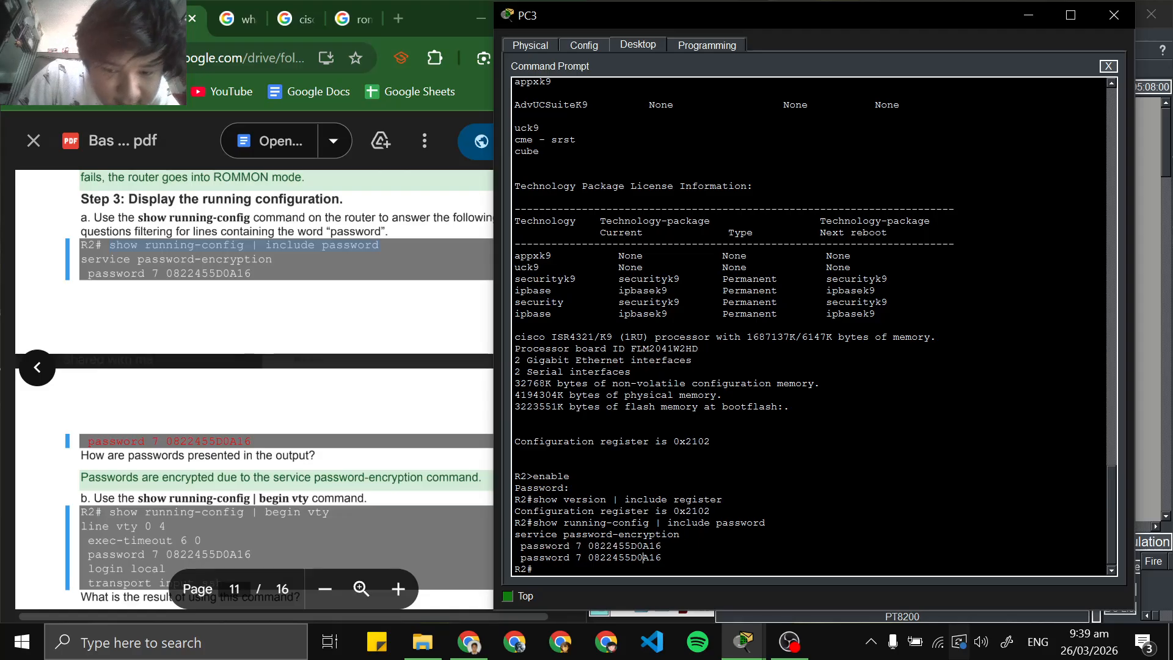
# Copy show running-config | begin vty from Step 3b of the lab PDF and run it on R2
pyautogui.scroll(-1, 254, 389)
pyautogui.scroll(1, 254, 389)
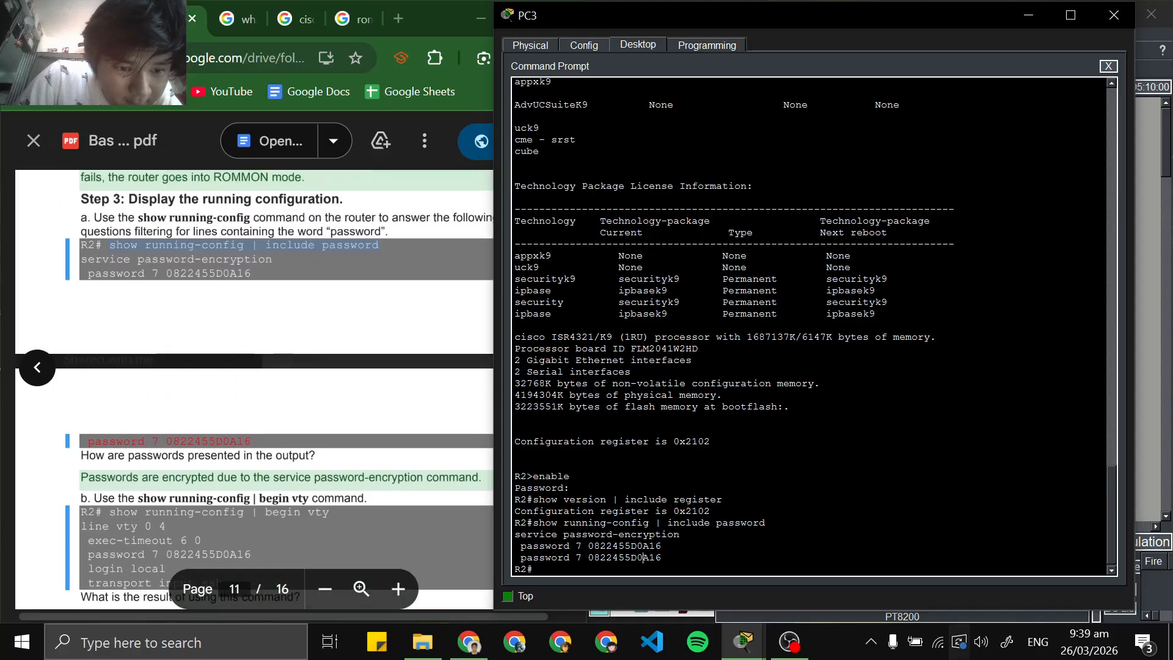
pyautogui.scroll(-2, 254, 389)
pyautogui.scroll(-1, 254, 389)
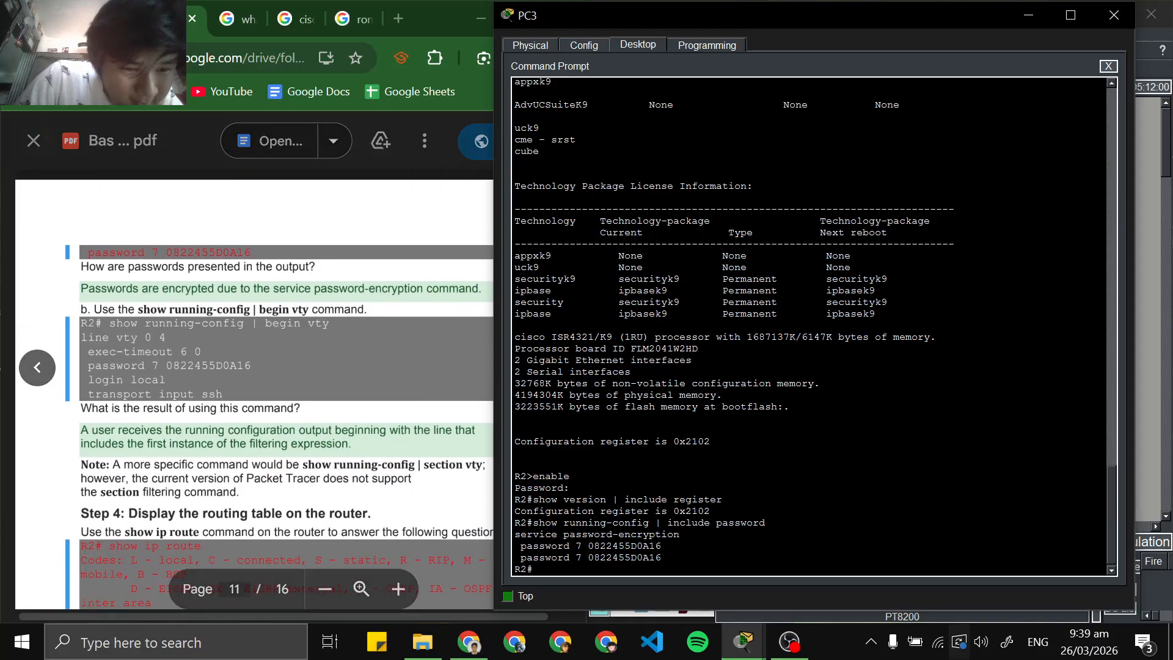
pyautogui.moveTo(330, 237); pyautogui.dragTo(80, 238)
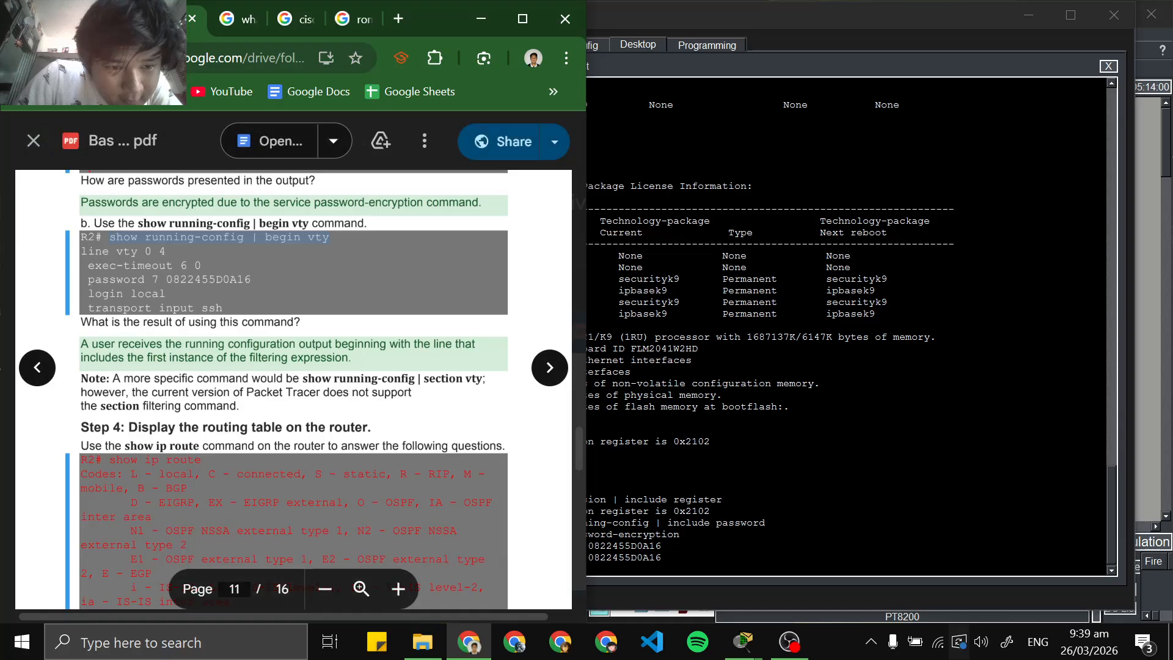
pyautogui.rightClick(109, 241)
pyautogui.click(131, 261)
pyautogui.click(661, 545)
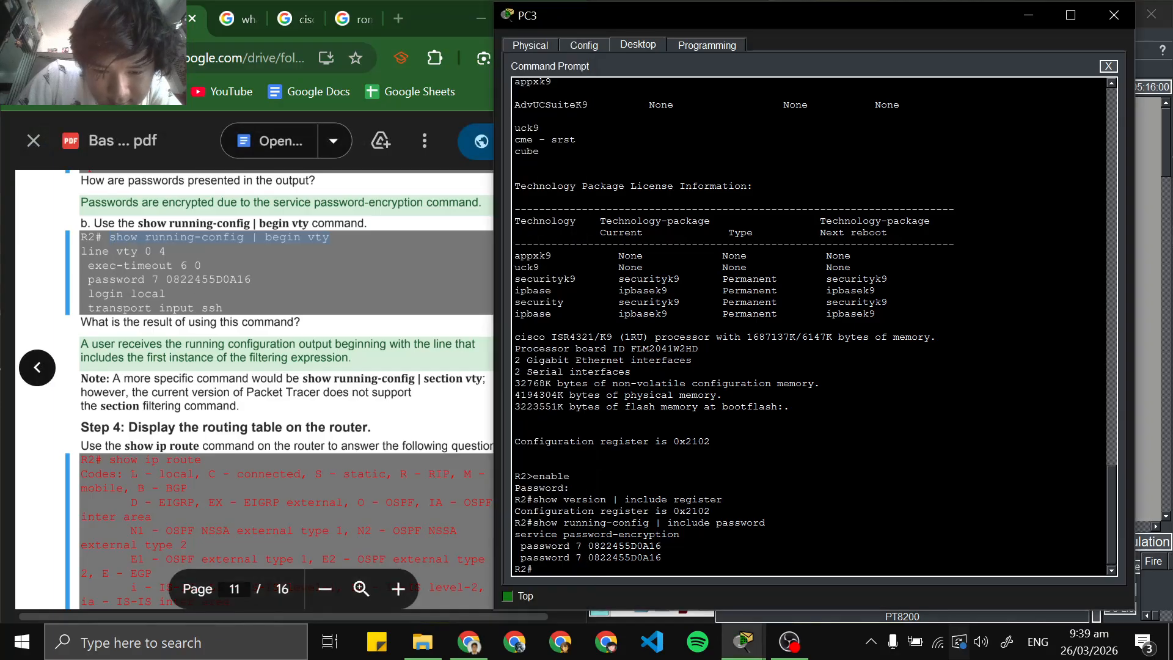
pyautogui.click(702, 591)
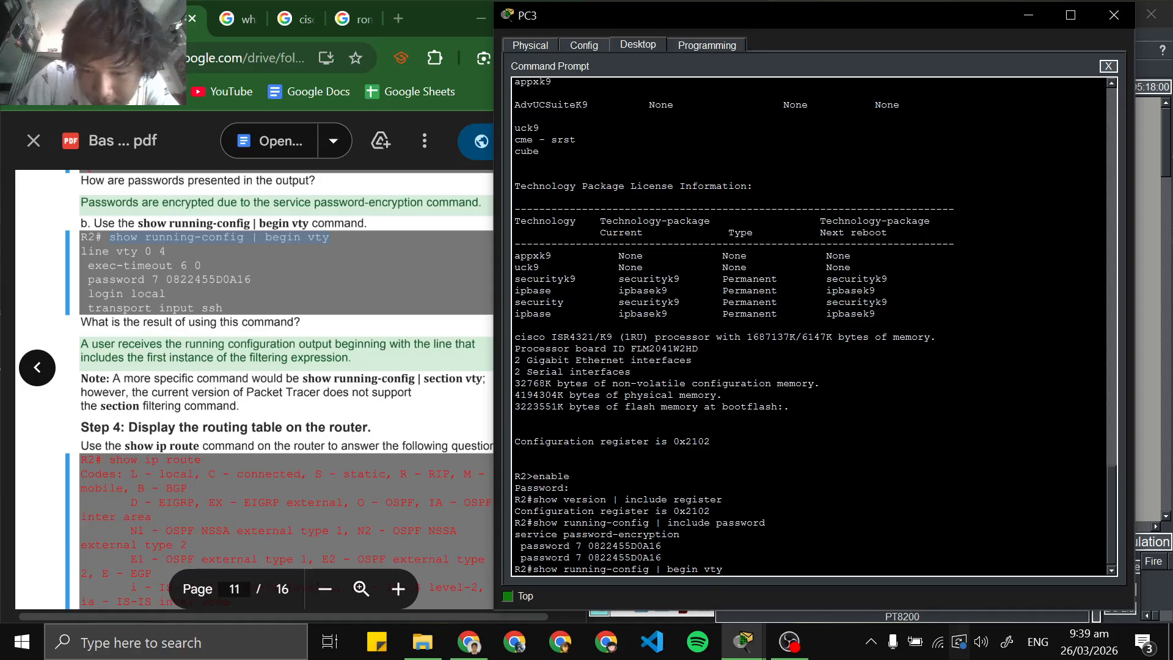
pyautogui.press('Return')
# Copy show ip route from Step 4 of the lab PDF and run it in R2's SSH session
pyautogui.scroll(-2, 254, 391)
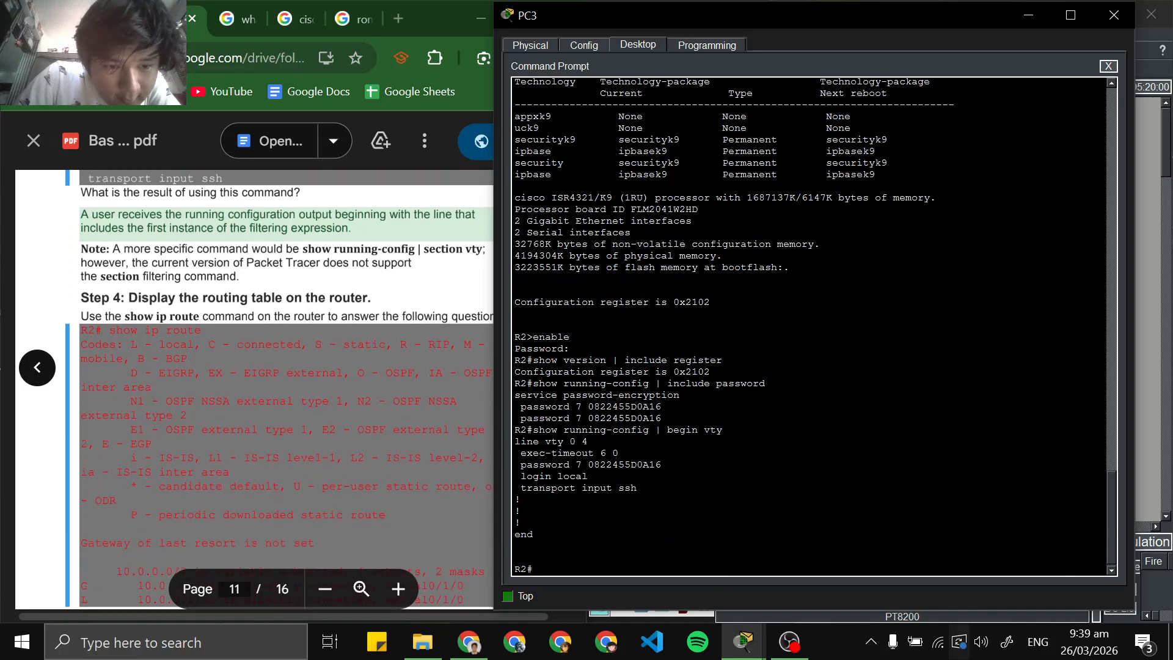
pyautogui.moveTo(201, 368); pyautogui.dragTo(110, 369)
pyautogui.rightClick(120, 367)
pyautogui.click(137, 389)
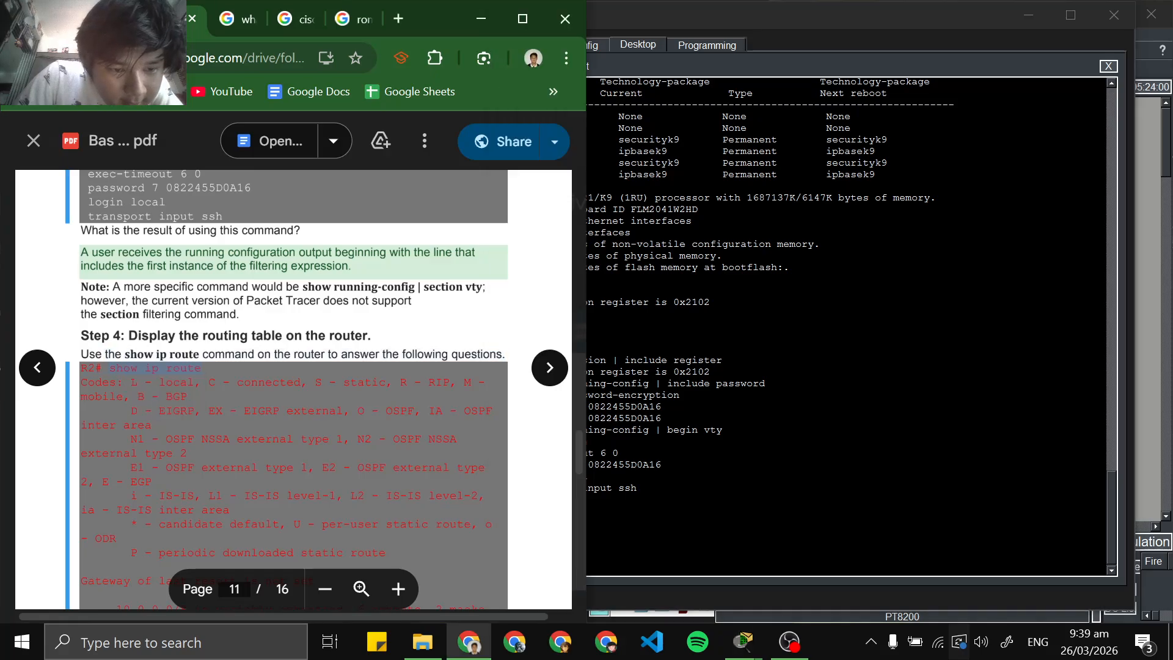
pyautogui.click(626, 587)
pyautogui.rightClick(619, 572)
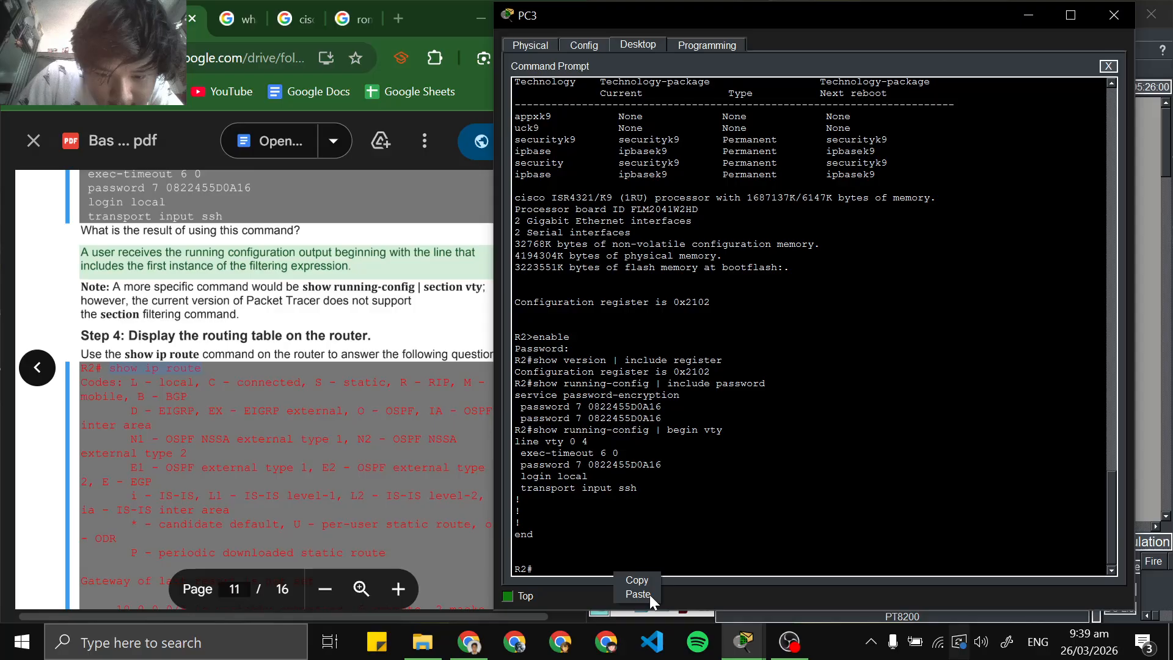
pyautogui.click(637, 594)
pyautogui.press('Return')
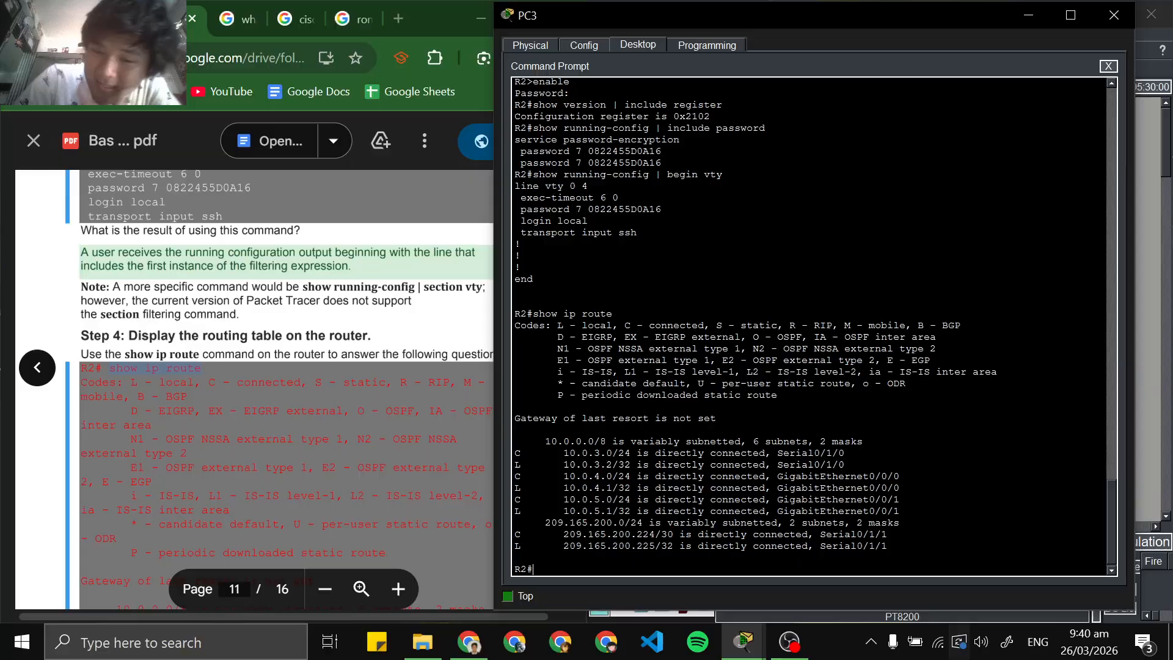
# Examine the C and L entries and their interfaces in R2's routing table against the lab PDF's Step 4 questions
pyautogui.scroll(-10, 253, 391)
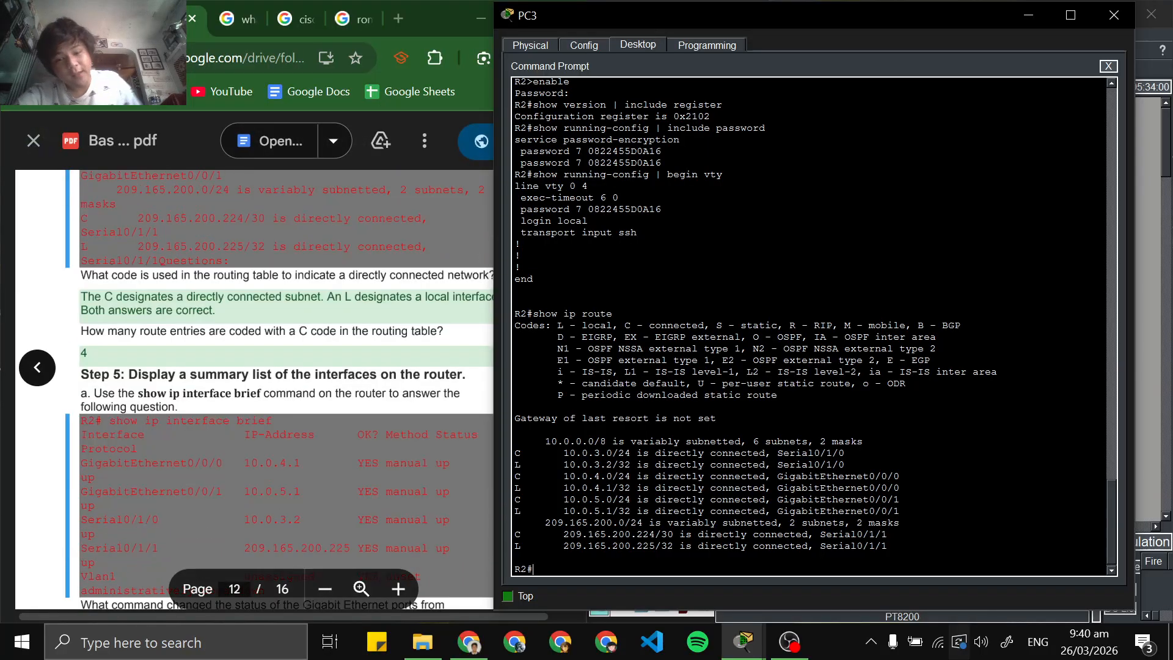
pyautogui.moveTo(746, 487); pyautogui.dragTo(814, 499)
pyautogui.click(838, 523)
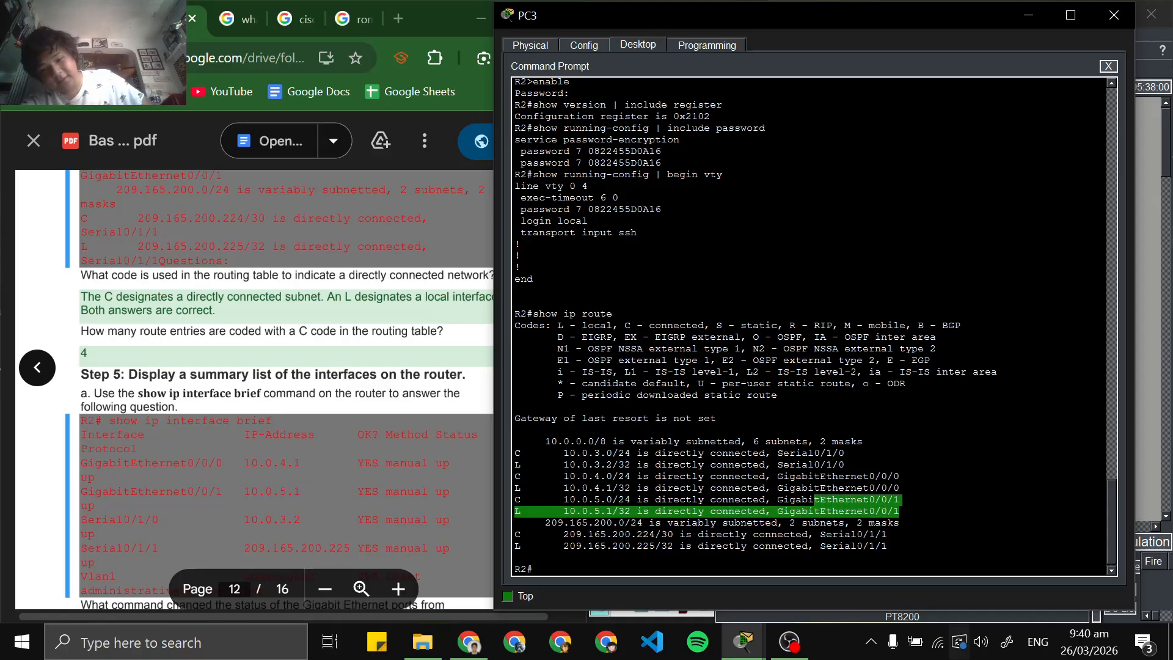
pyautogui.moveTo(899, 499)
pyautogui.mouseDown()
pyautogui.moveTo(791, 476)
pyautogui.moveTo(900, 499)
pyautogui.mouseUp()
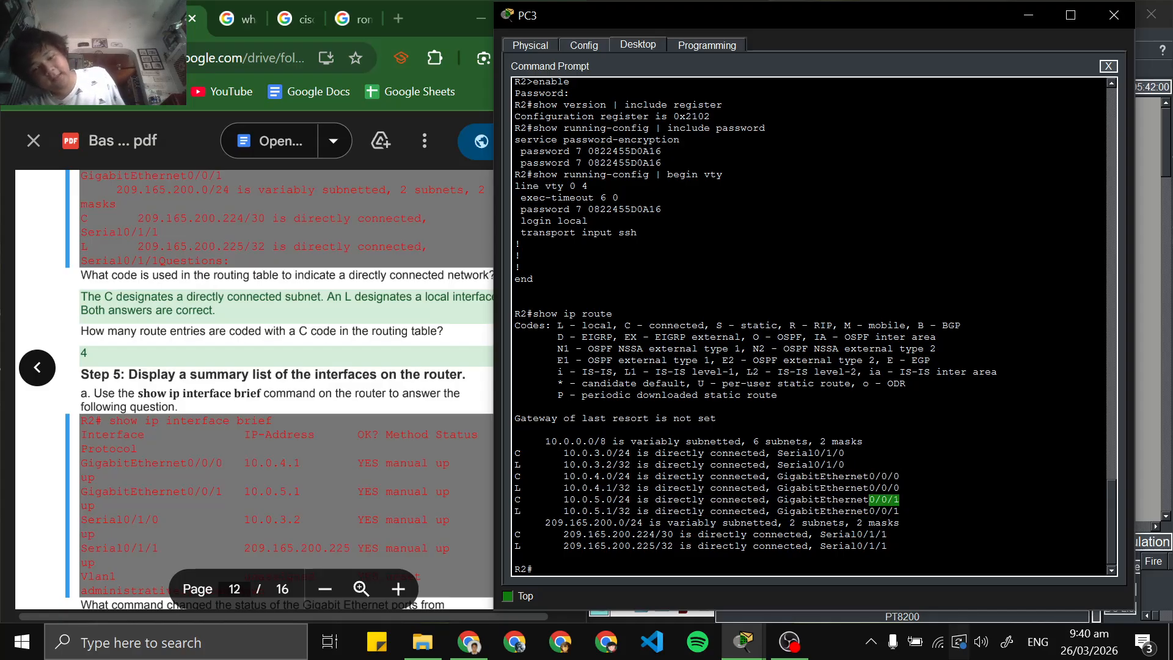
pyautogui.click(845, 476)
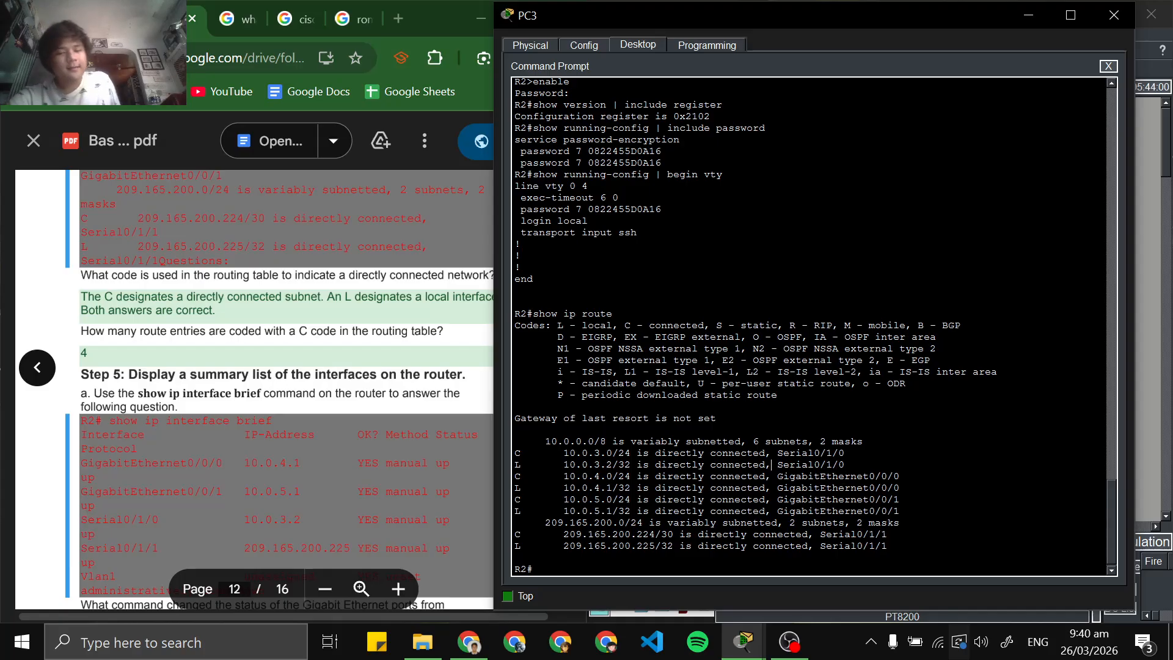
pyautogui.moveTo(771, 464); pyautogui.dragTo(863, 488)
pyautogui.moveTo(807, 511); pyautogui.dragTo(850, 522)
pyautogui.moveTo(795, 499); pyautogui.dragTo(899, 499)
pyautogui.moveTo(899, 487); pyautogui.dragTo(844, 488)
pyautogui.moveTo(758, 452); pyautogui.dragTo(795, 464)
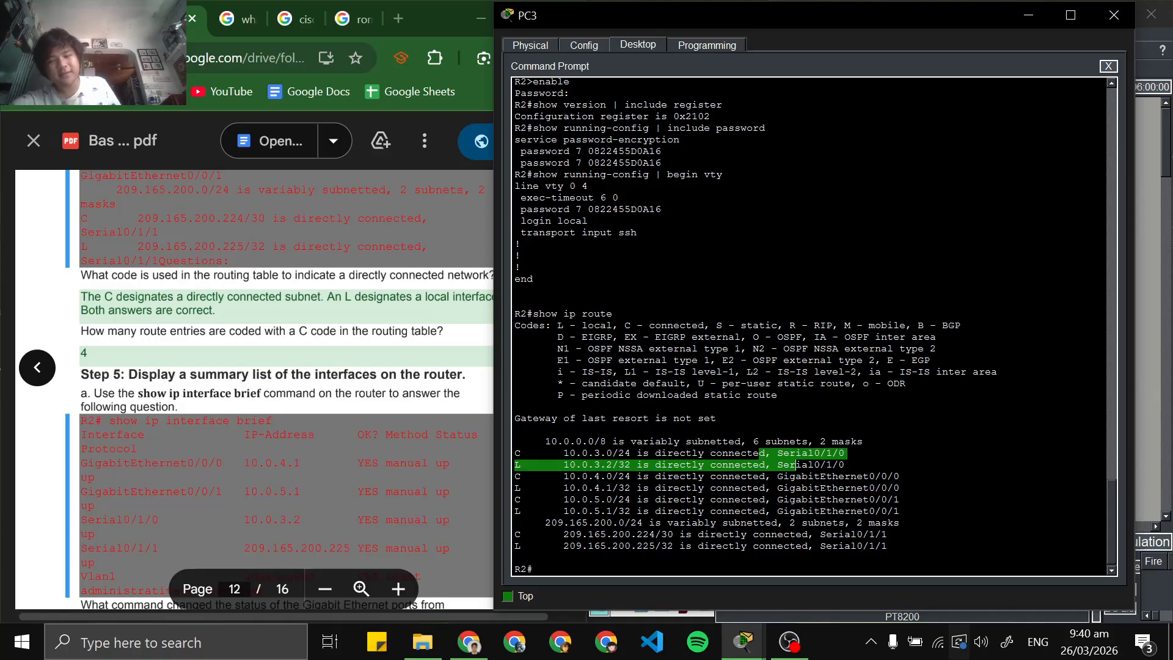
pyautogui.click(820, 499)
pyautogui.moveTo(784, 477); pyautogui.dragTo(869, 488)
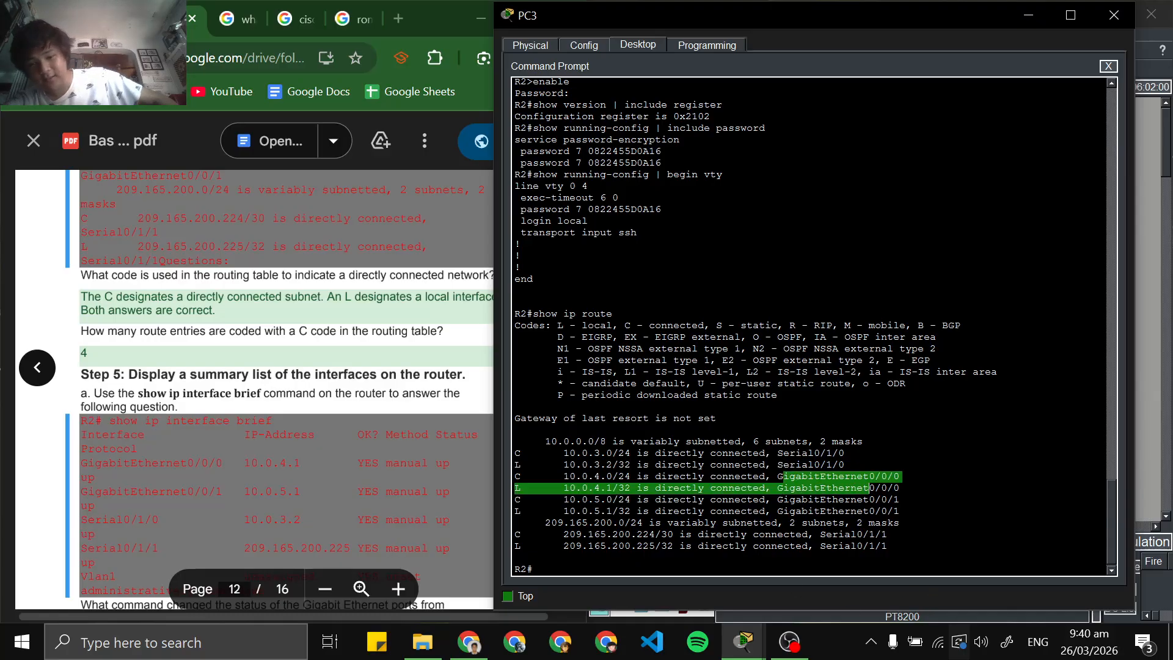
pyautogui.click(868, 490)
pyautogui.moveTo(772, 487); pyautogui.dragTo(831, 499)
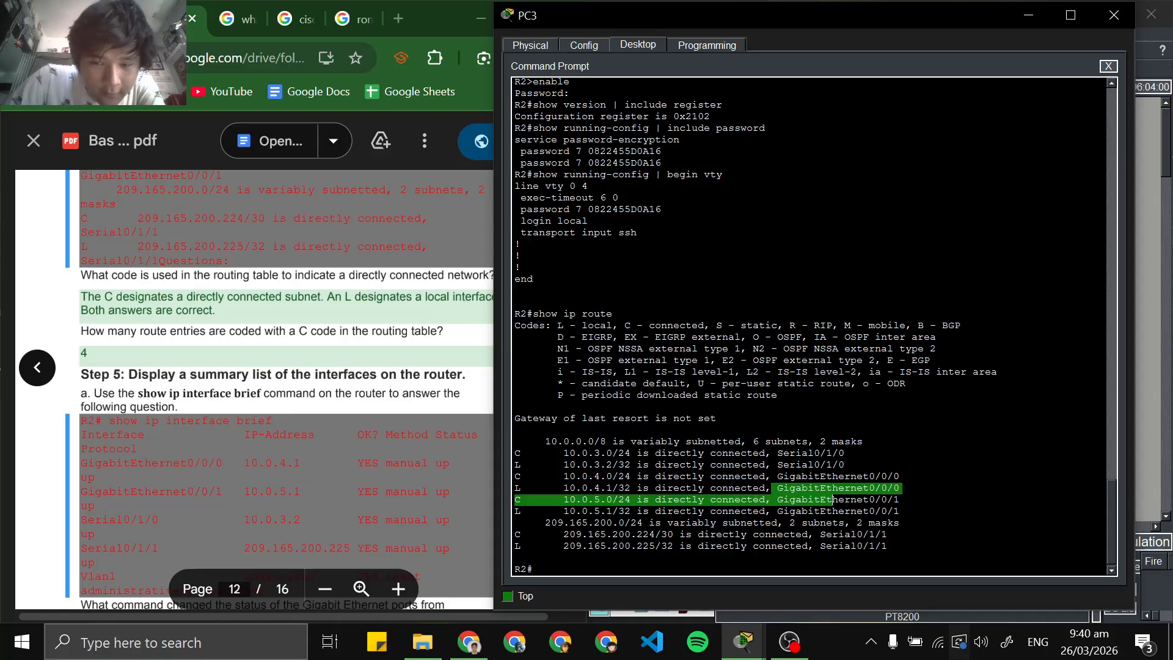
pyautogui.scroll(2, 275, 390)
pyautogui.scroll(-1, 275, 390)
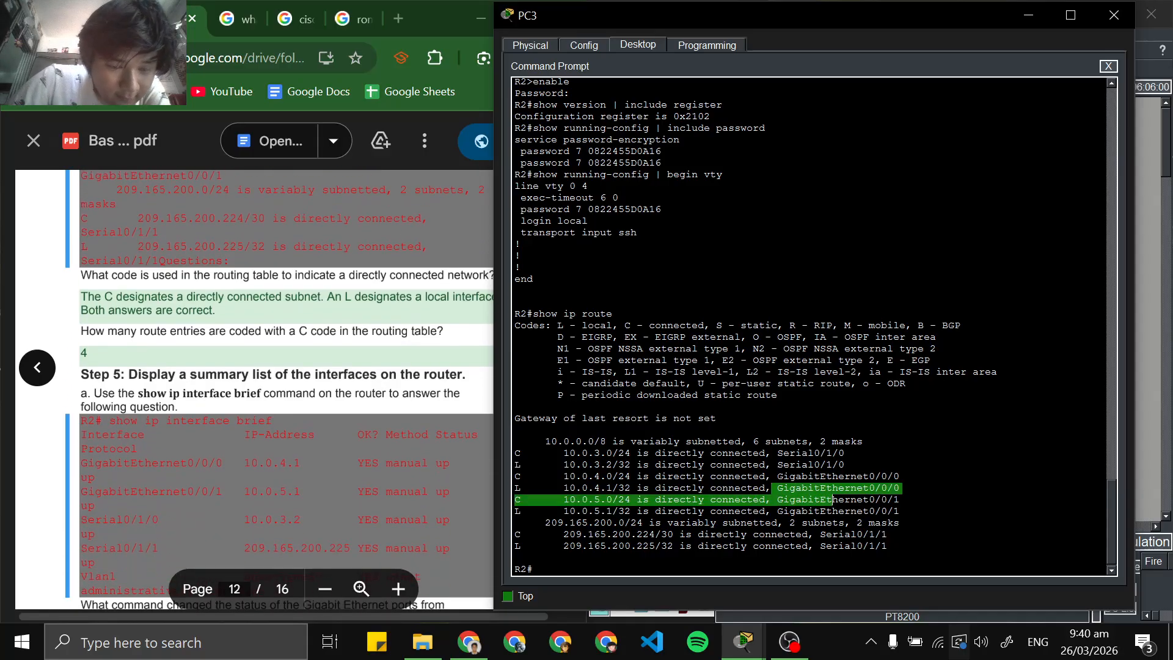
# Copy show ip interface brief from Step 5a of the lab PDF, run it on R2 and inspect the interface status lines
pyautogui.click(275, 391)
pyautogui.scroll(-1, 275, 391)
pyautogui.scroll(-2, 275, 391)
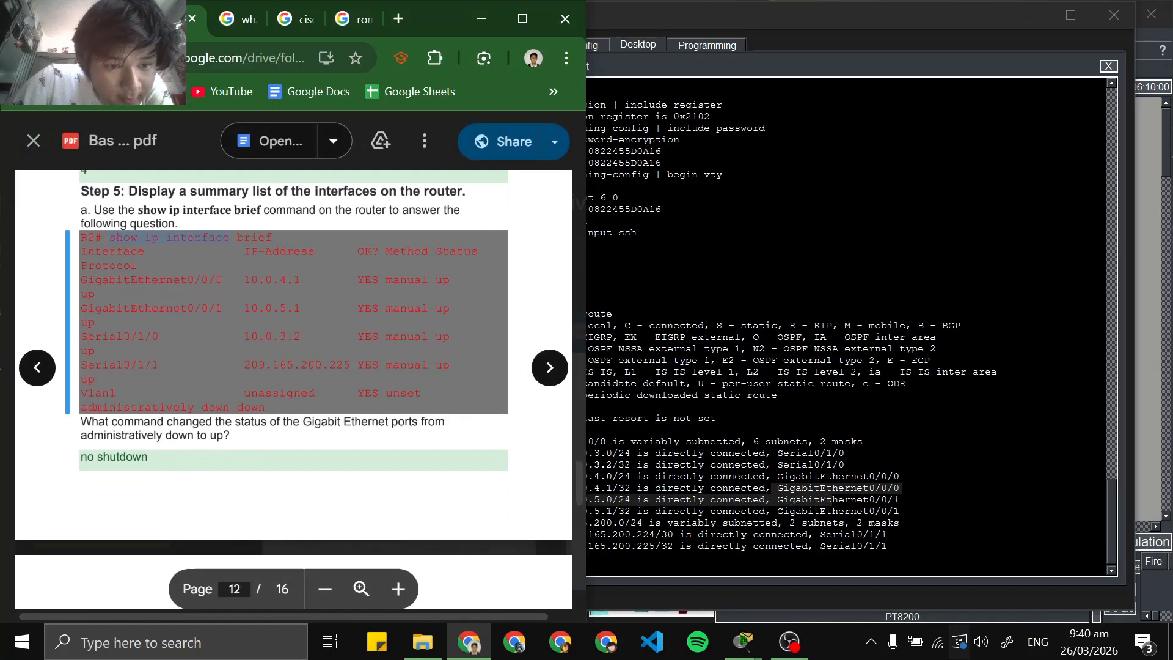
pyautogui.rightClick(264, 240)
pyautogui.click(287, 256)
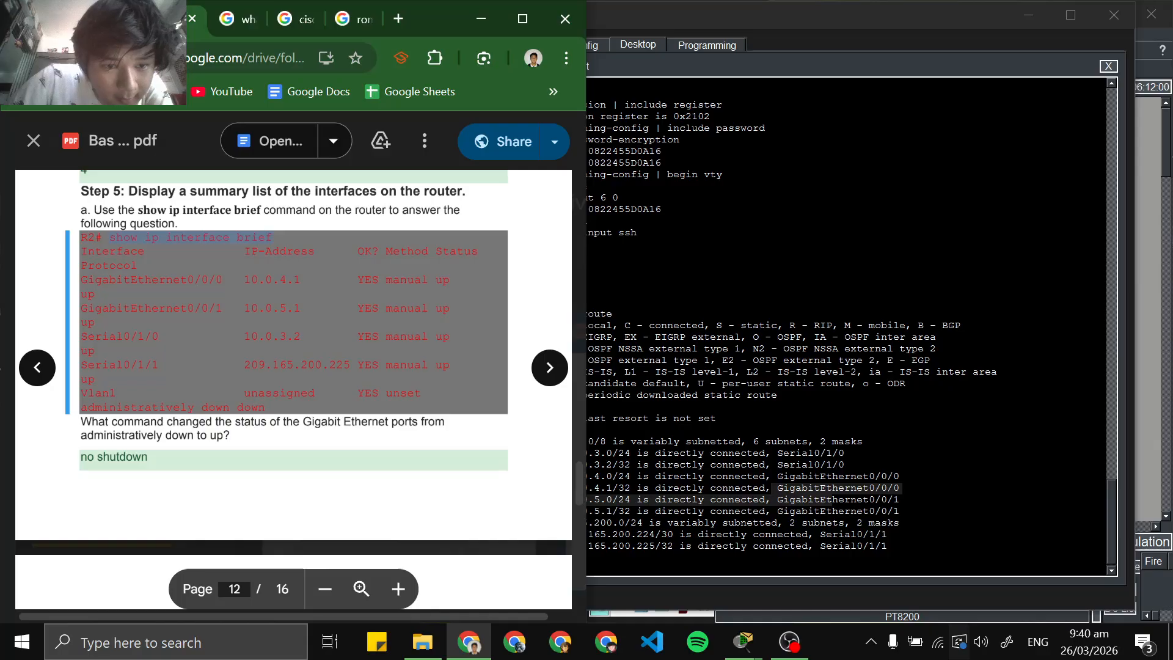
pyautogui.click(699, 534)
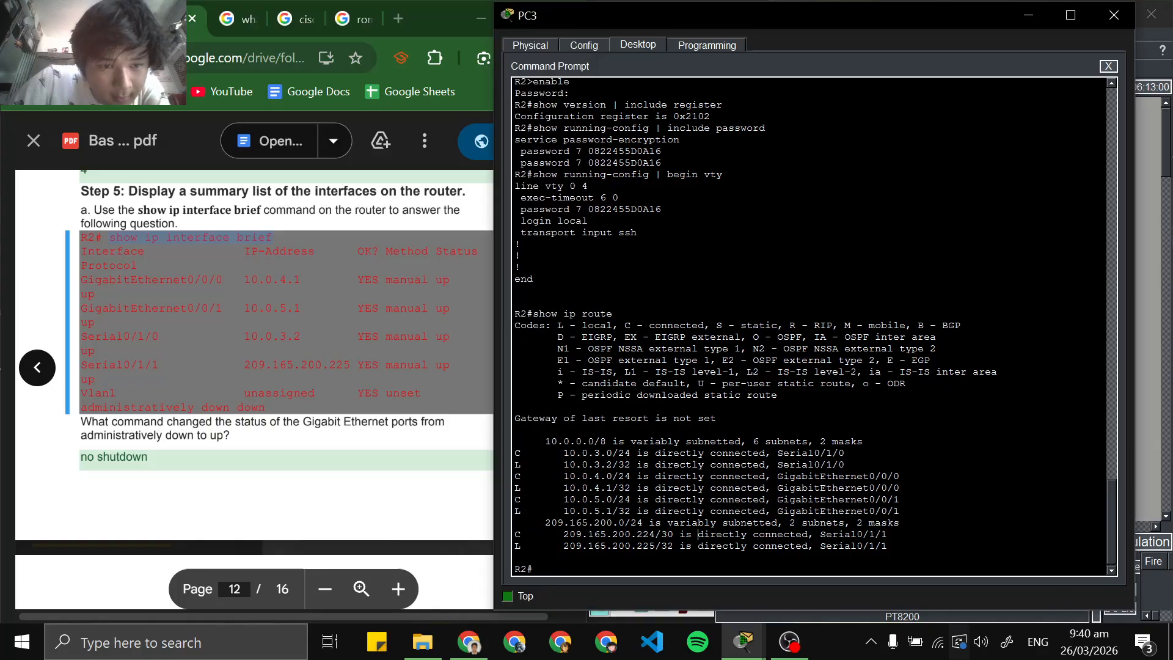
pyautogui.click(703, 590)
pyautogui.press('Return')
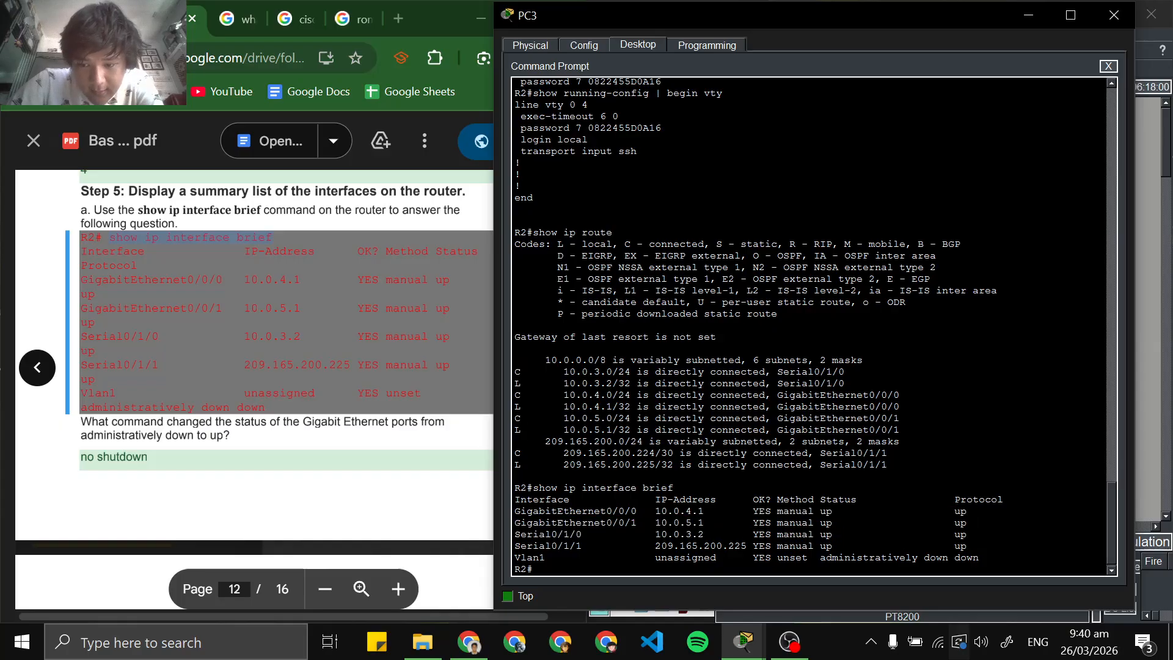
pyautogui.moveTo(978, 558); pyautogui.dragTo(948, 523)
pyautogui.click(929, 534)
pyautogui.click(948, 523)
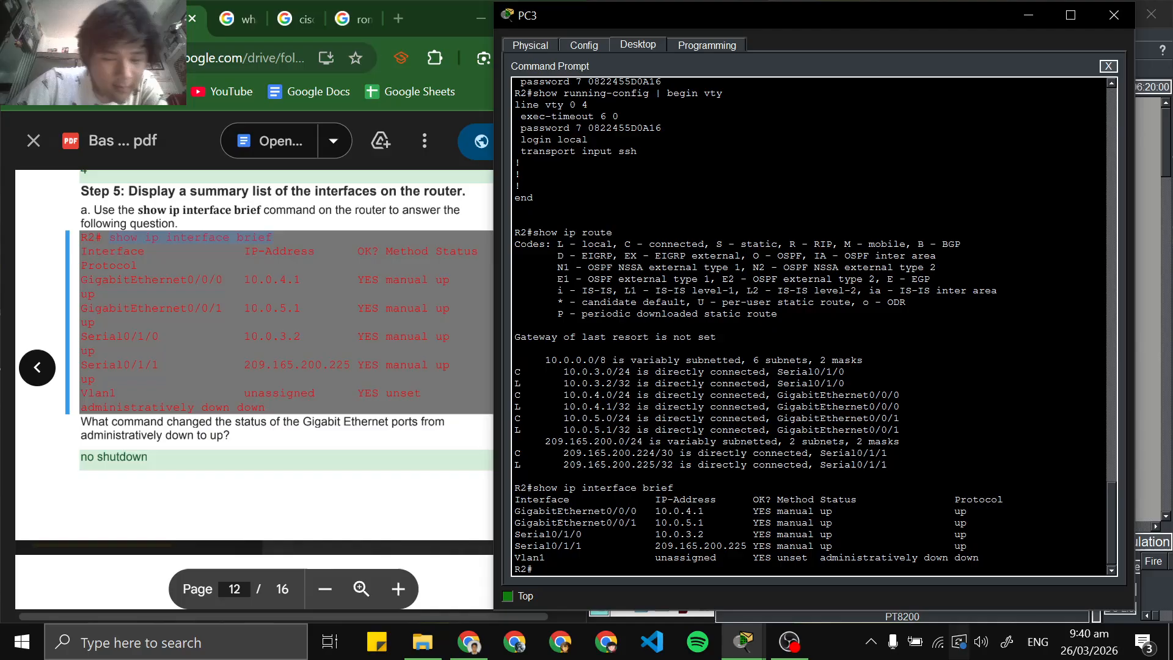
# Copy the filtering command show ip interface brief | exclude unassigned from the lab PDF and run it on R2
pyautogui.scroll(2, 284, 366)
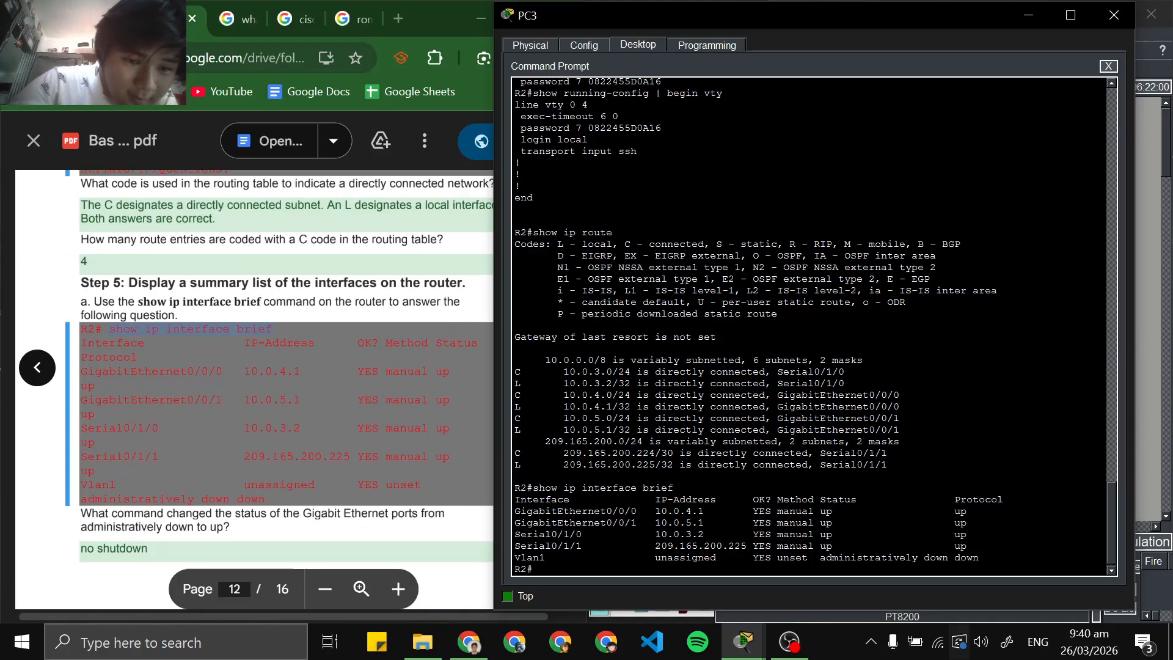
pyautogui.scroll(-6, 285, 366)
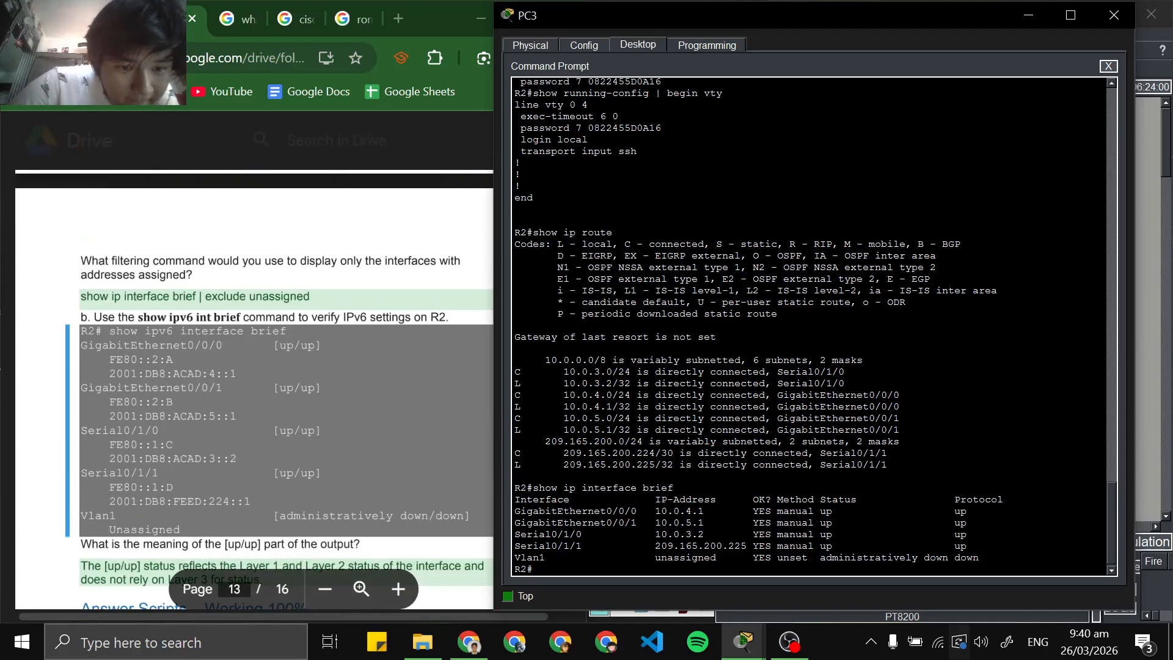
pyautogui.moveTo(310, 296); pyautogui.dragTo(120, 299)
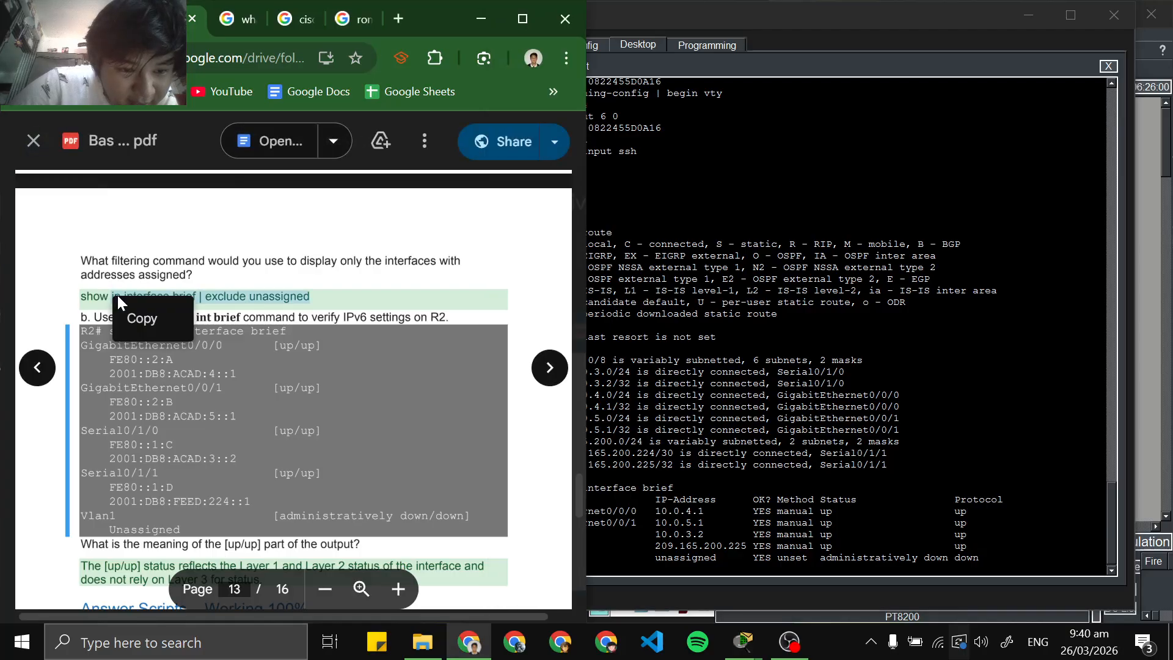
pyautogui.moveTo(310, 296); pyautogui.dragTo(81, 298)
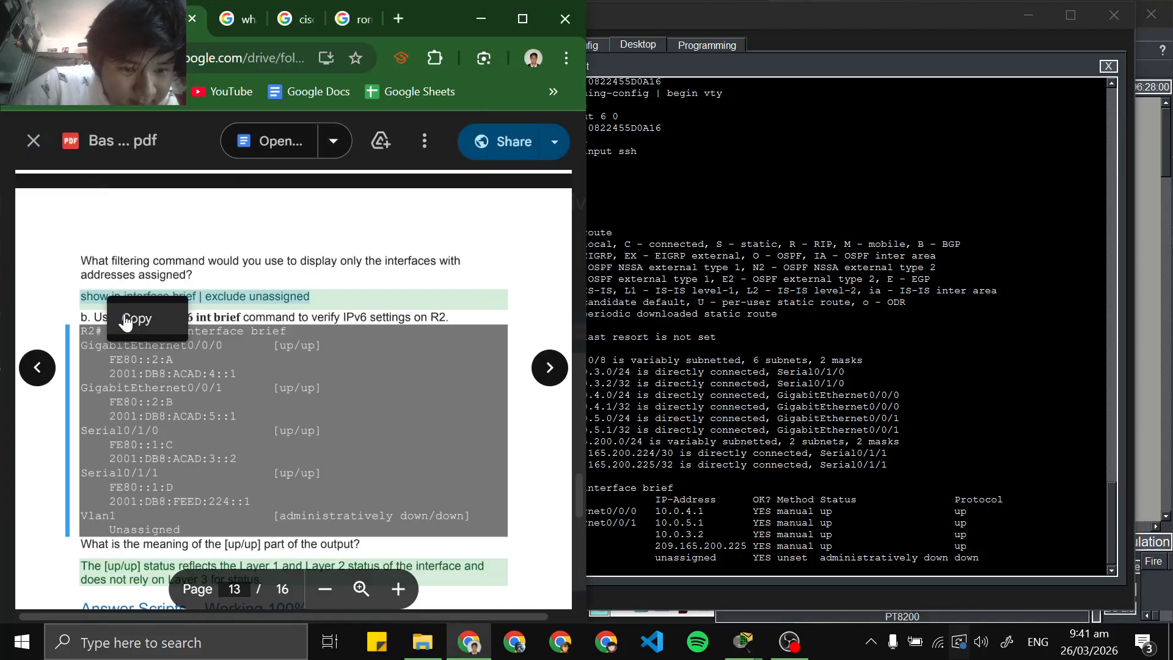
pyautogui.click(126, 321)
pyautogui.scroll(5, 126, 321)
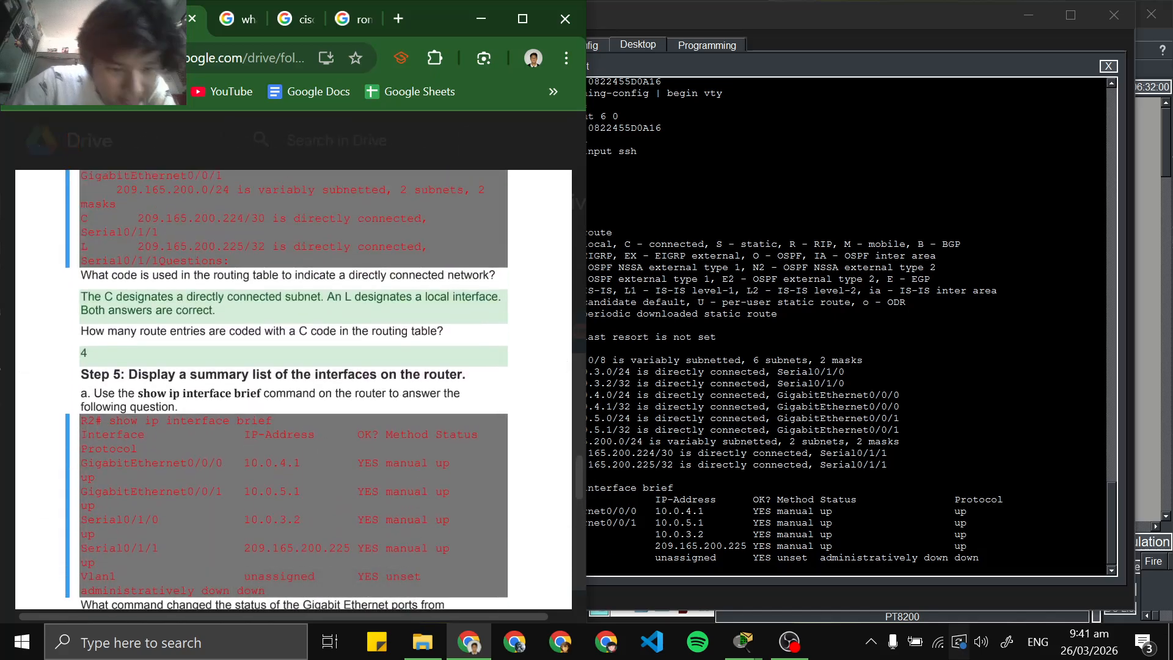
pyautogui.scroll(-5, 293, 391)
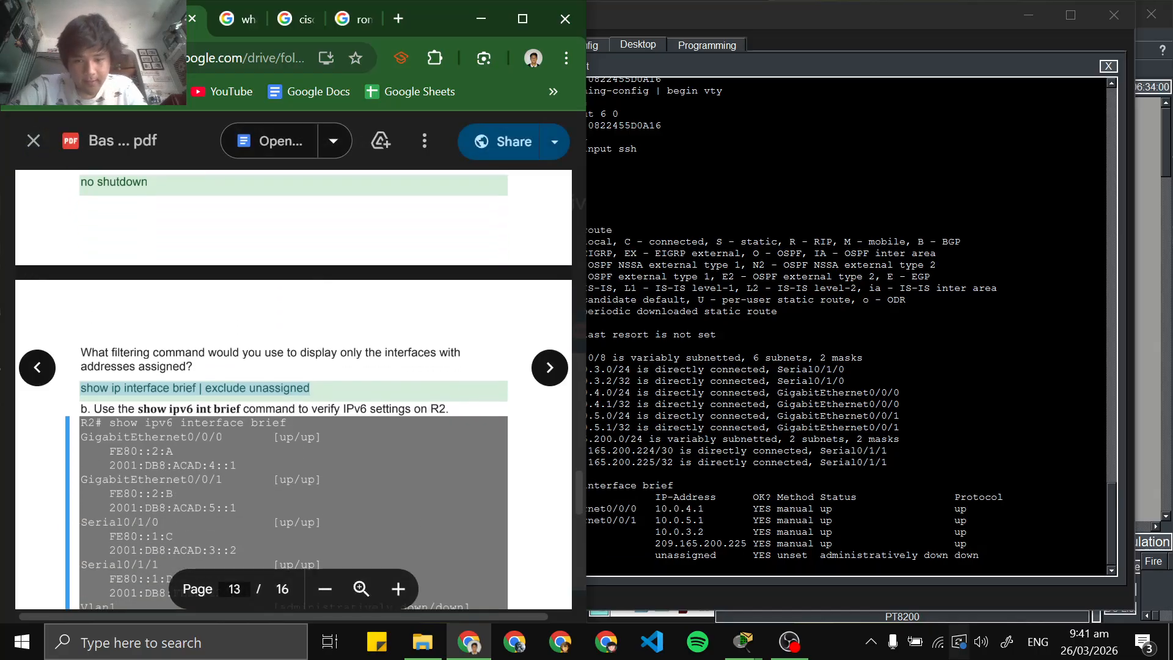
pyautogui.click(716, 532)
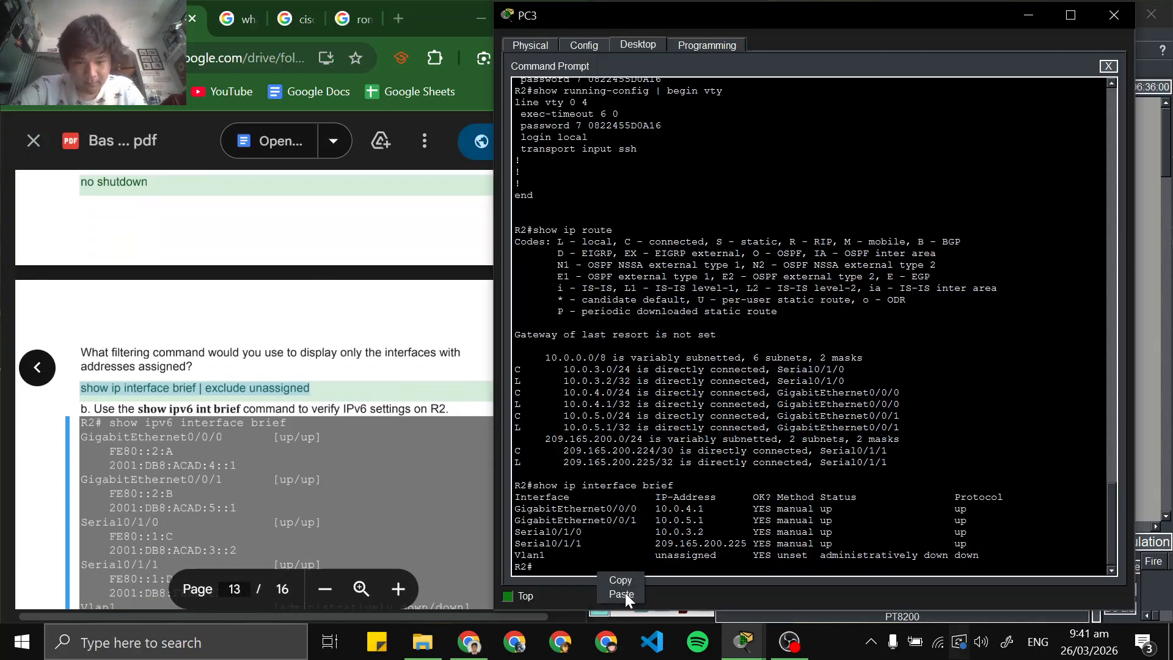
pyautogui.click(621, 594)
pyautogui.press('Return')
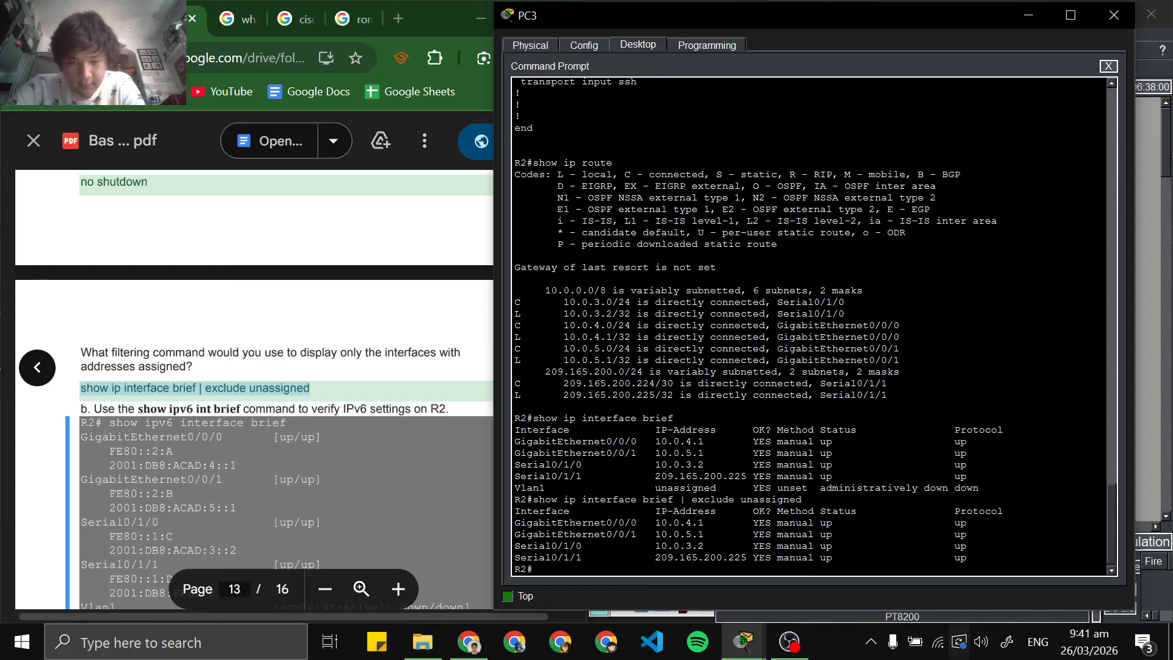
# Review the Step 5 questions in the lab PDF, copy show ipv6 int brief from Step 5b and run it on R2
pyautogui.scroll(-5, 253, 391)
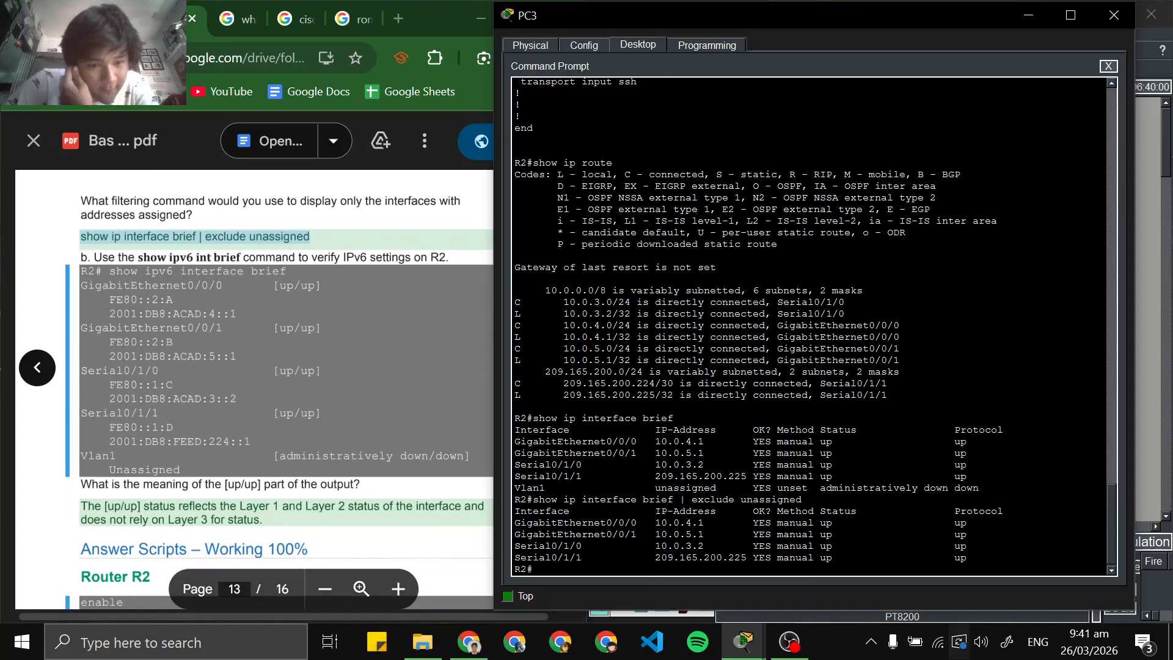
pyautogui.scroll(3, 254, 390)
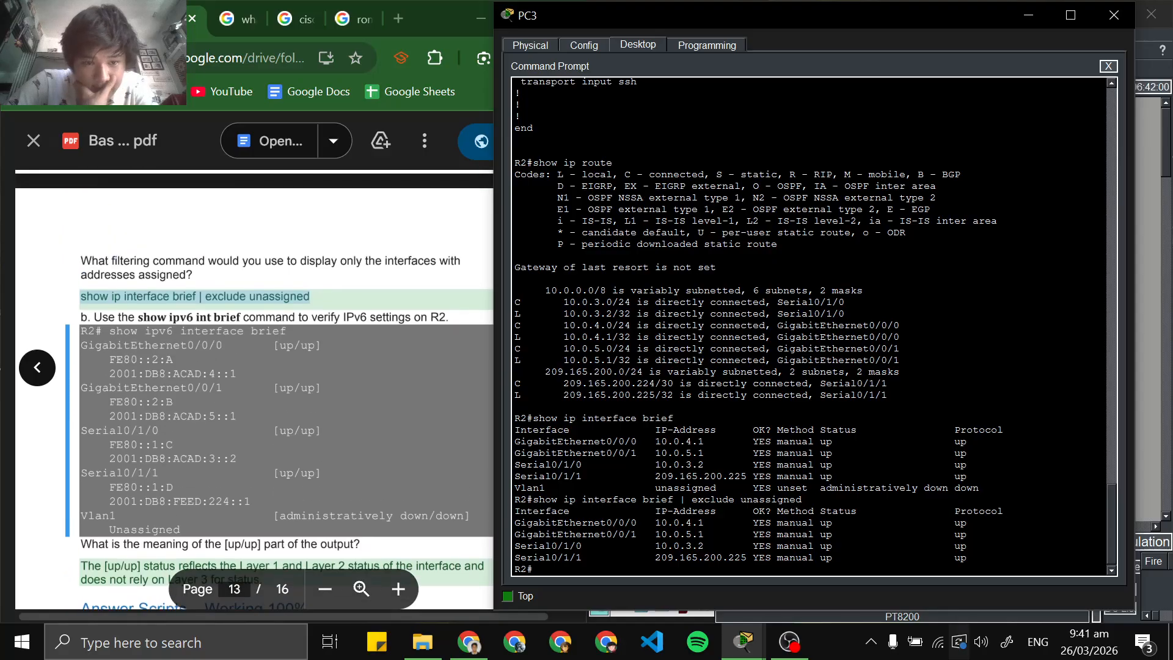
pyautogui.scroll(6, 253, 391)
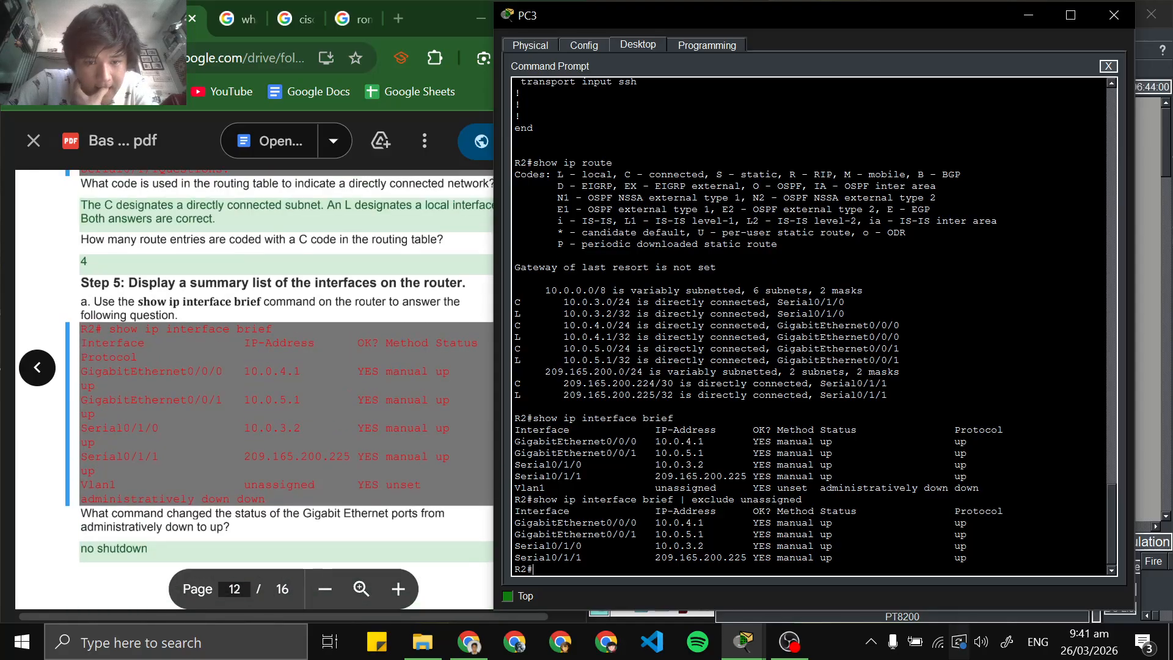
pyautogui.scroll(-5, 254, 391)
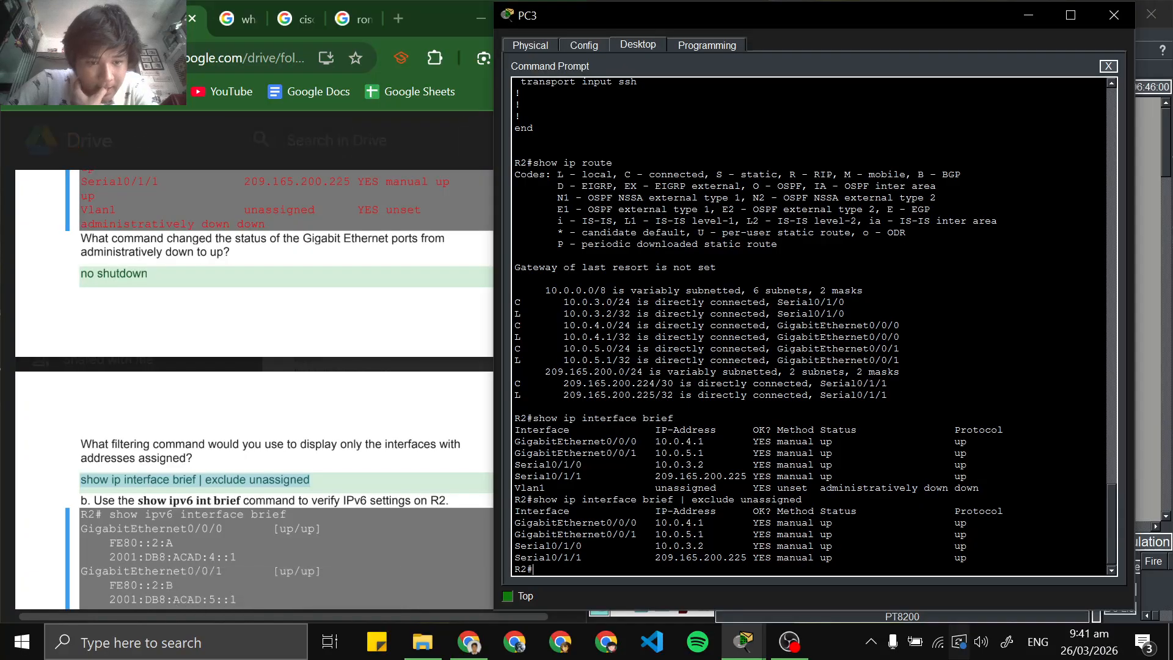
pyautogui.scroll(-3, 244, 357)
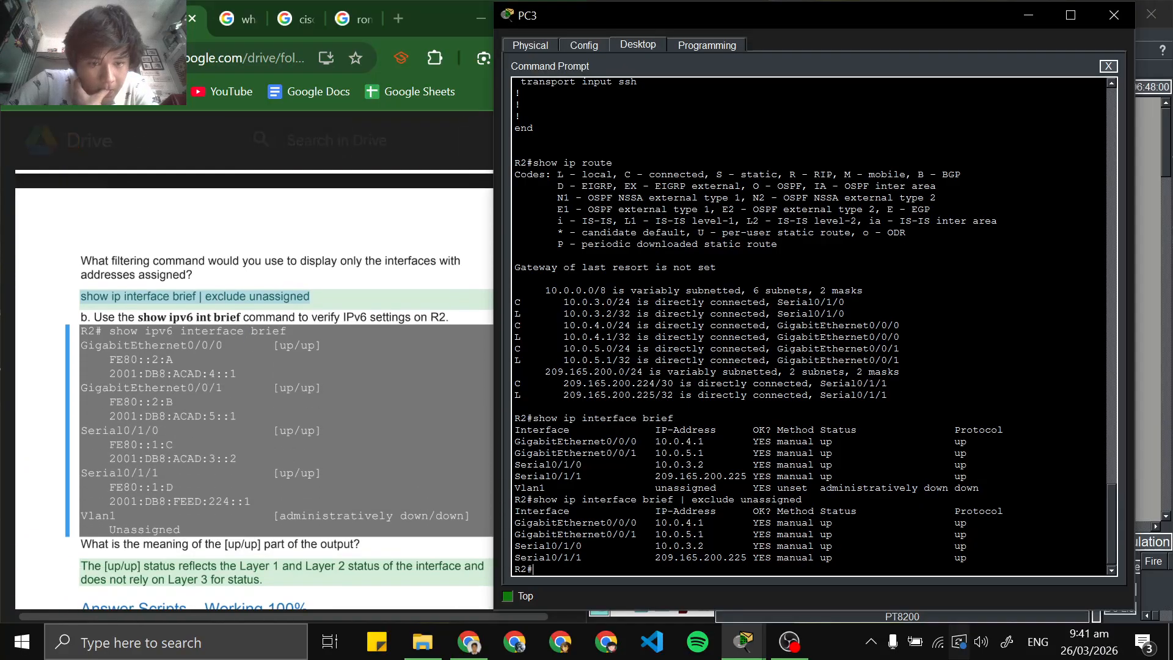
pyautogui.scroll(3, 254, 390)
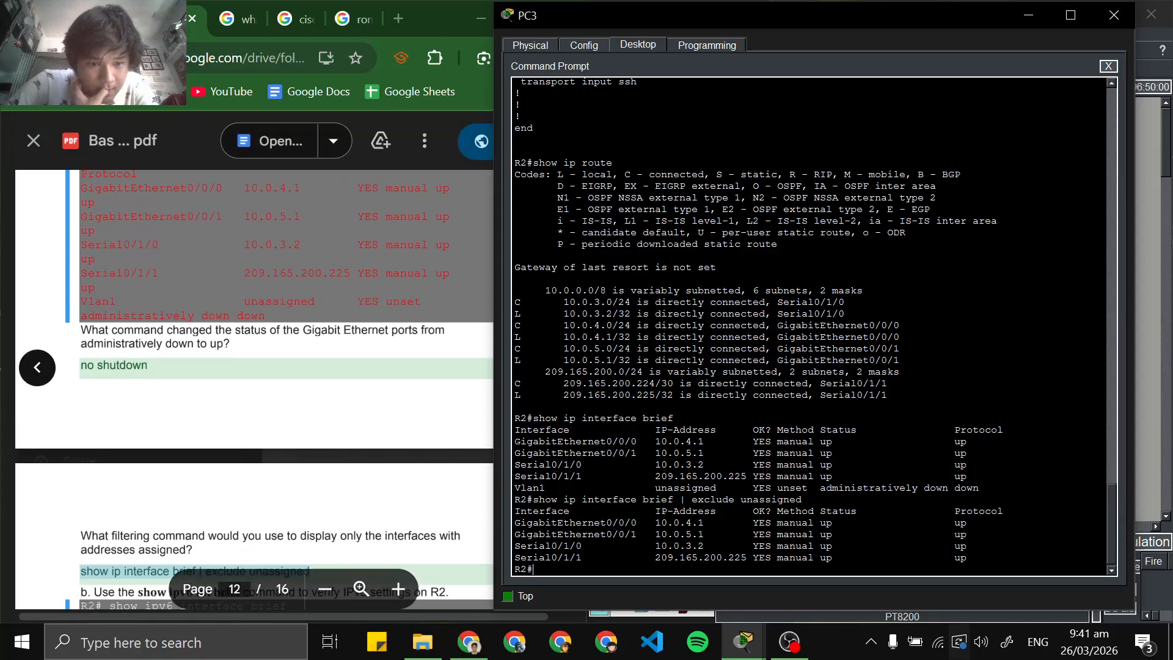
pyautogui.scroll(-2, 253, 390)
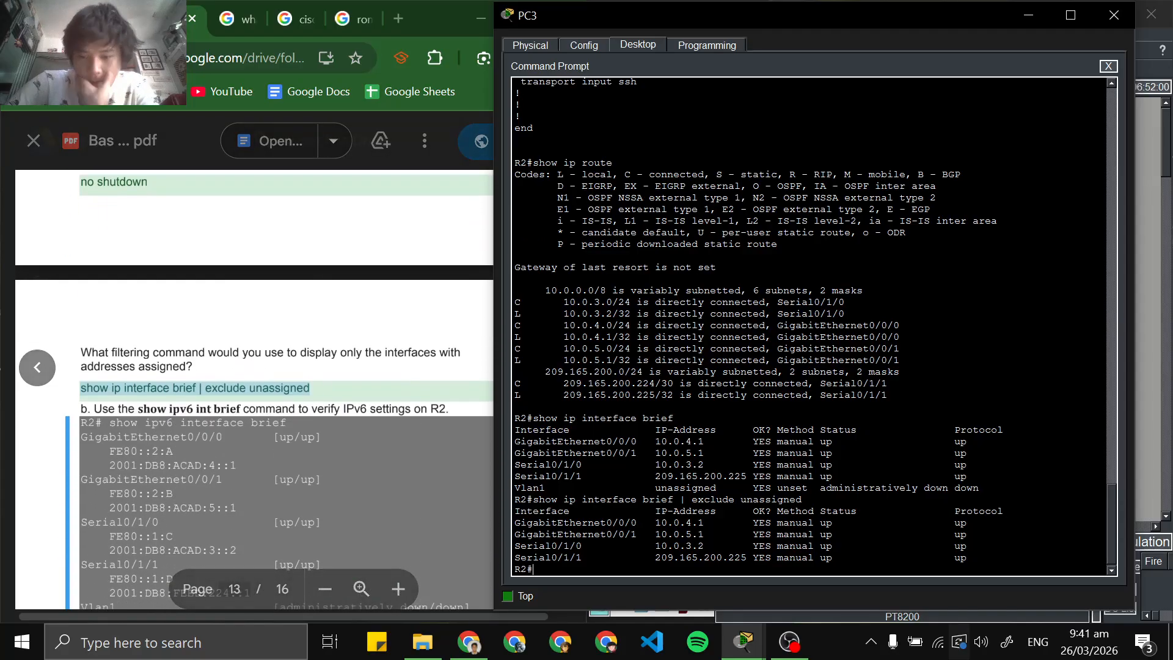
pyautogui.moveTo(138, 408); pyautogui.dragTo(241, 409)
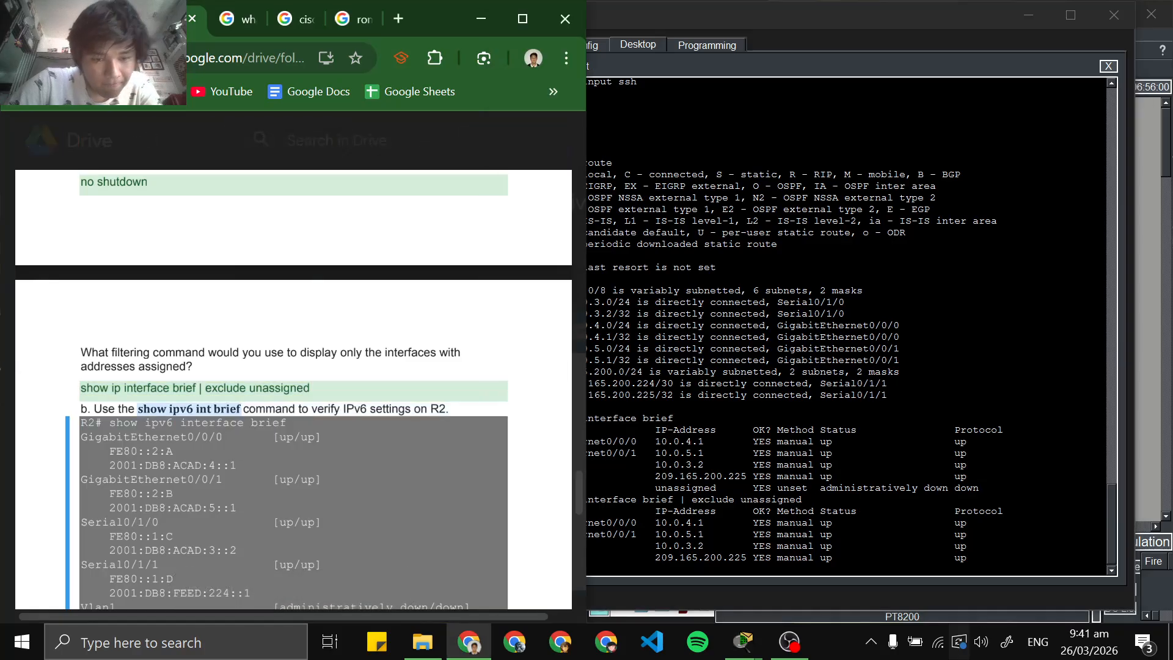
pyautogui.click(655, 566)
pyautogui.rightClick(656, 566)
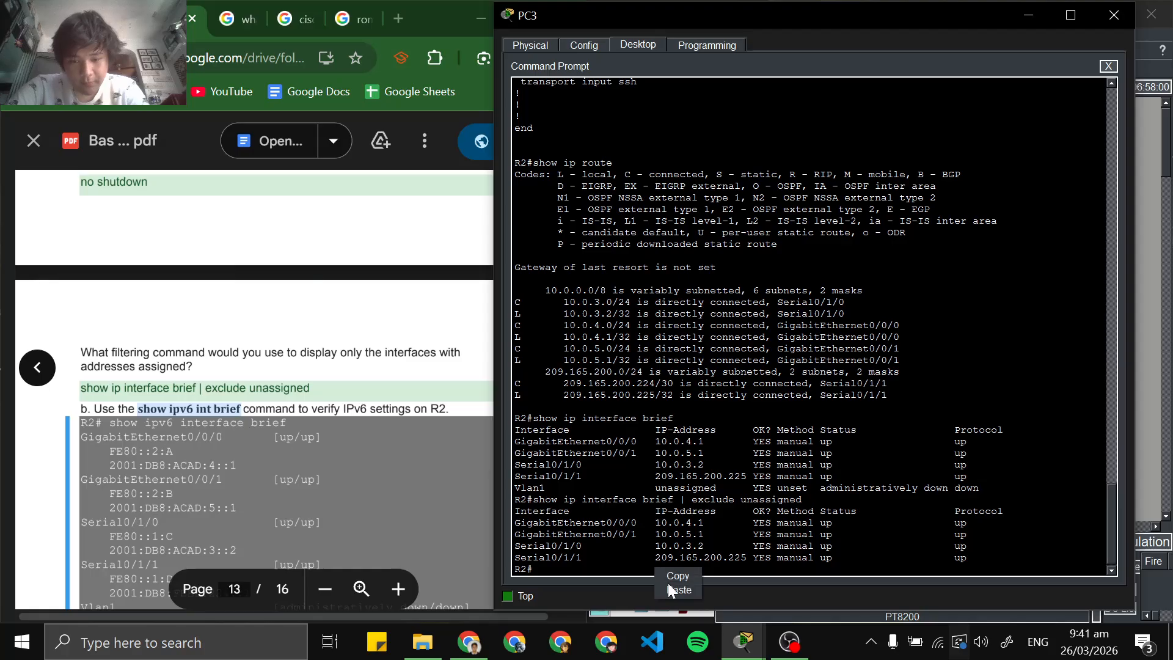
pyautogui.click(669, 585)
pyautogui.press('Return')
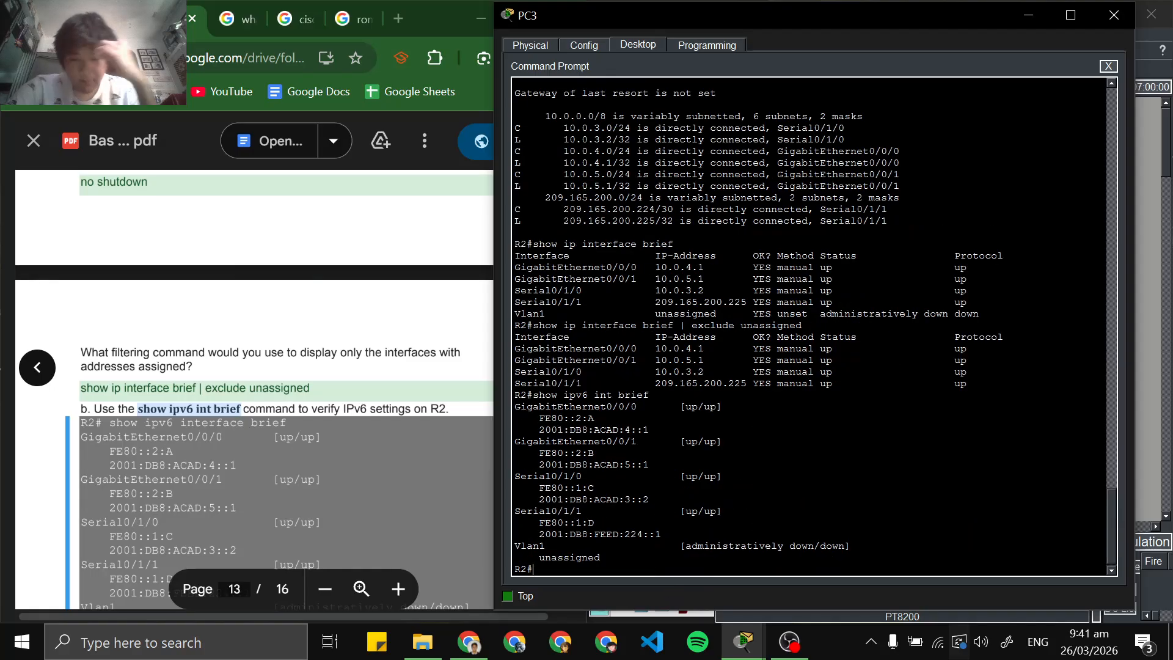
# Examine the [up/up] interface entries in R2's IPv6 output against the last Step 5 question in the lab PDF
pyautogui.moveTo(539, 418); pyautogui.dragTo(513, 453)
pyautogui.click(669, 534)
pyautogui.scroll(-5, 367, 415)
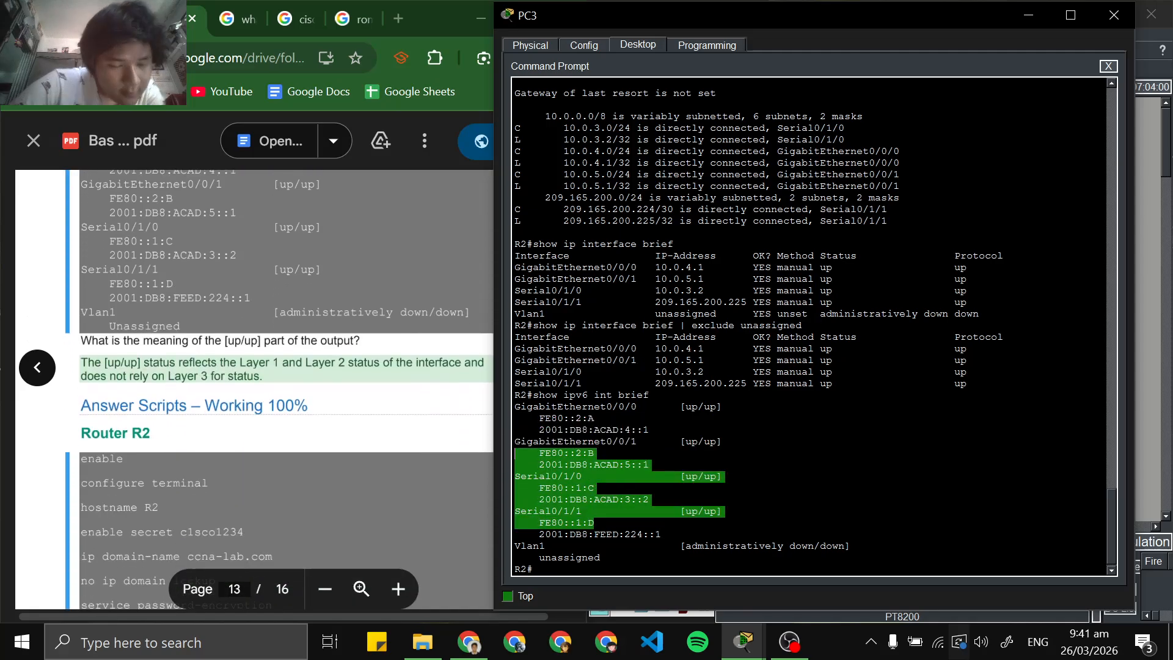
pyautogui.scroll(-1, 287, 391)
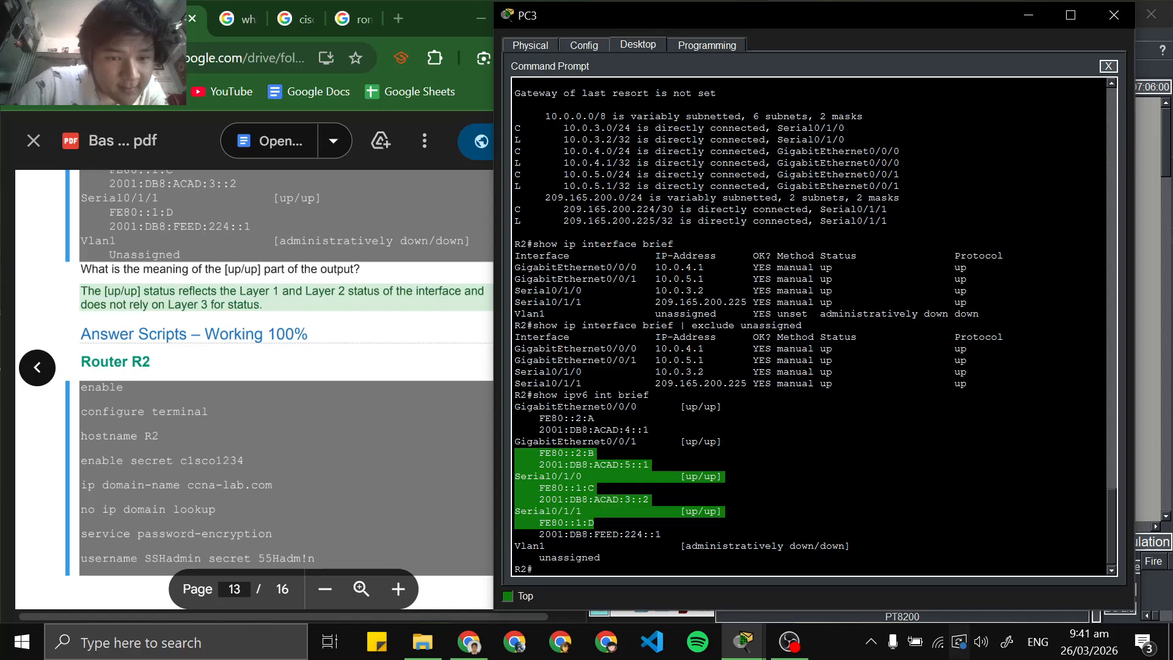
# Look through the Router R2 answer script and the remaining pages of the lab PDF
pyautogui.click(293, 391)
pyautogui.scroll(-1, 293, 391)
pyautogui.scroll(2, 293, 391)
pyautogui.scroll(-15, 218, 366)
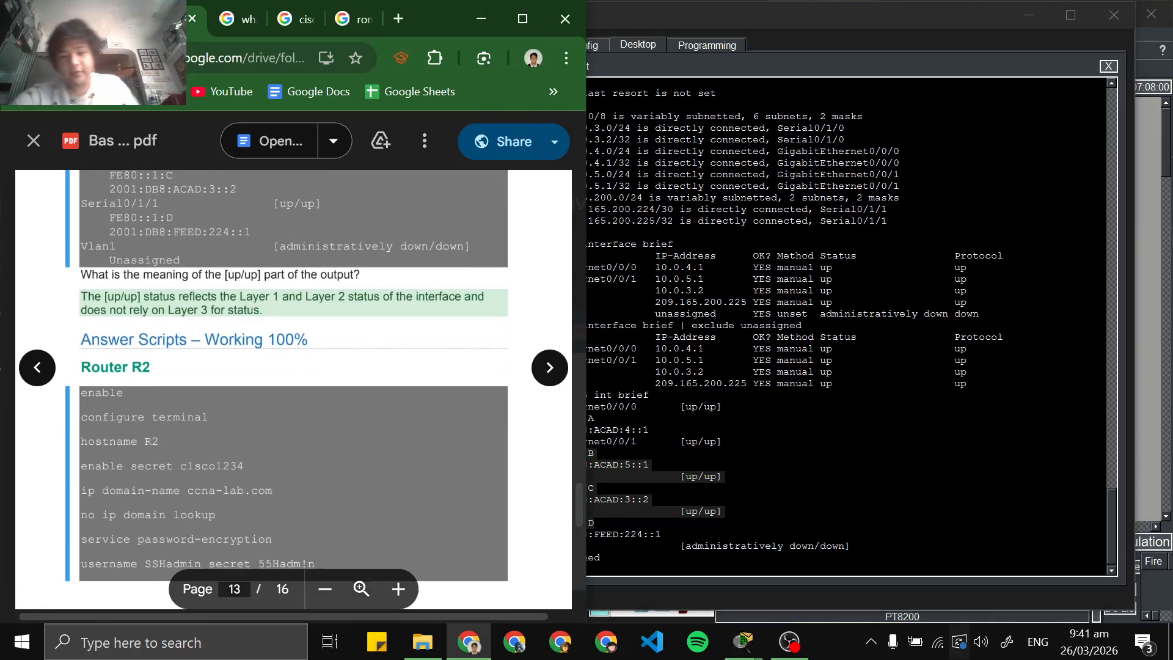
pyautogui.scroll(-5, 293, 391)
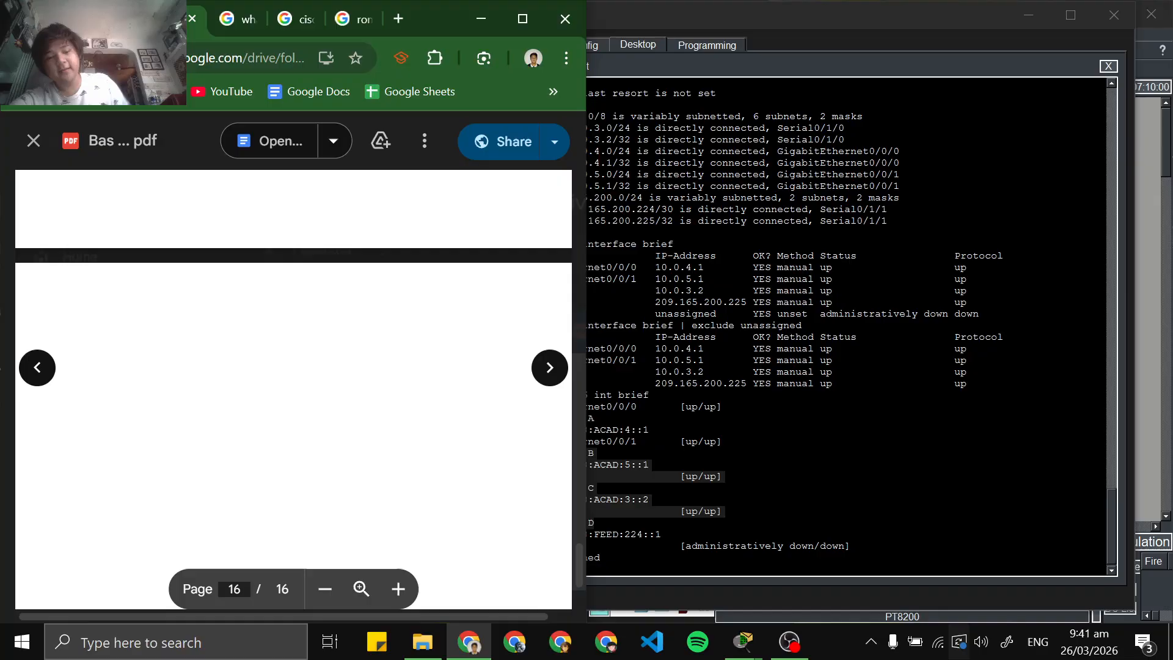
pyautogui.scroll(15, 293, 391)
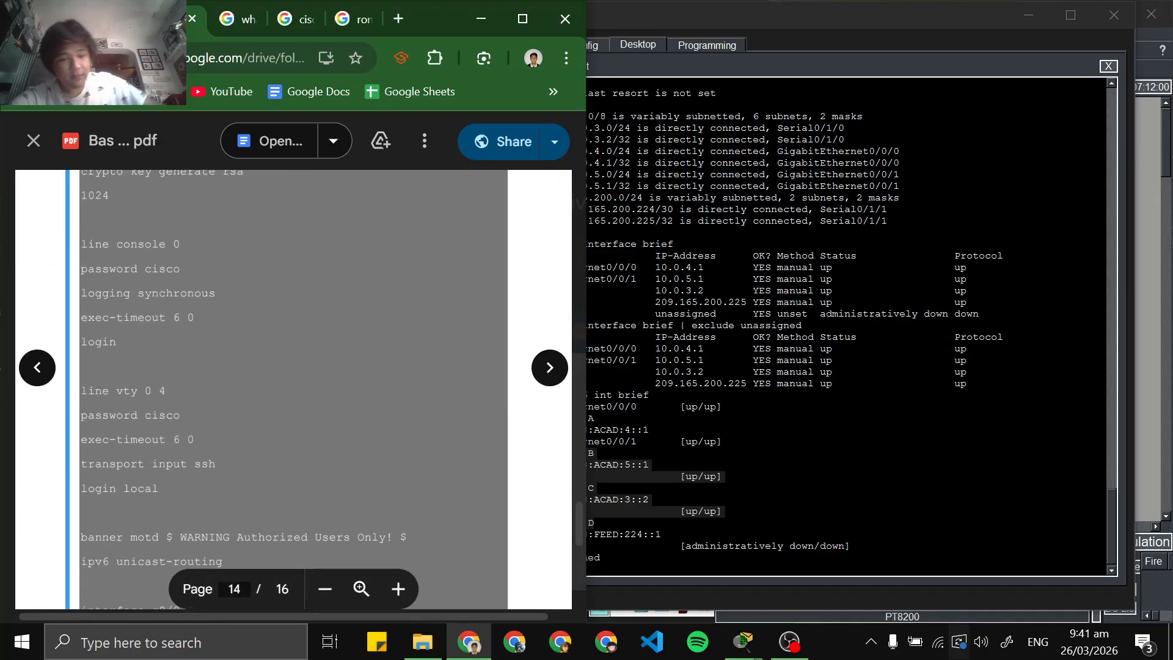
pyautogui.scroll(8, 293, 391)
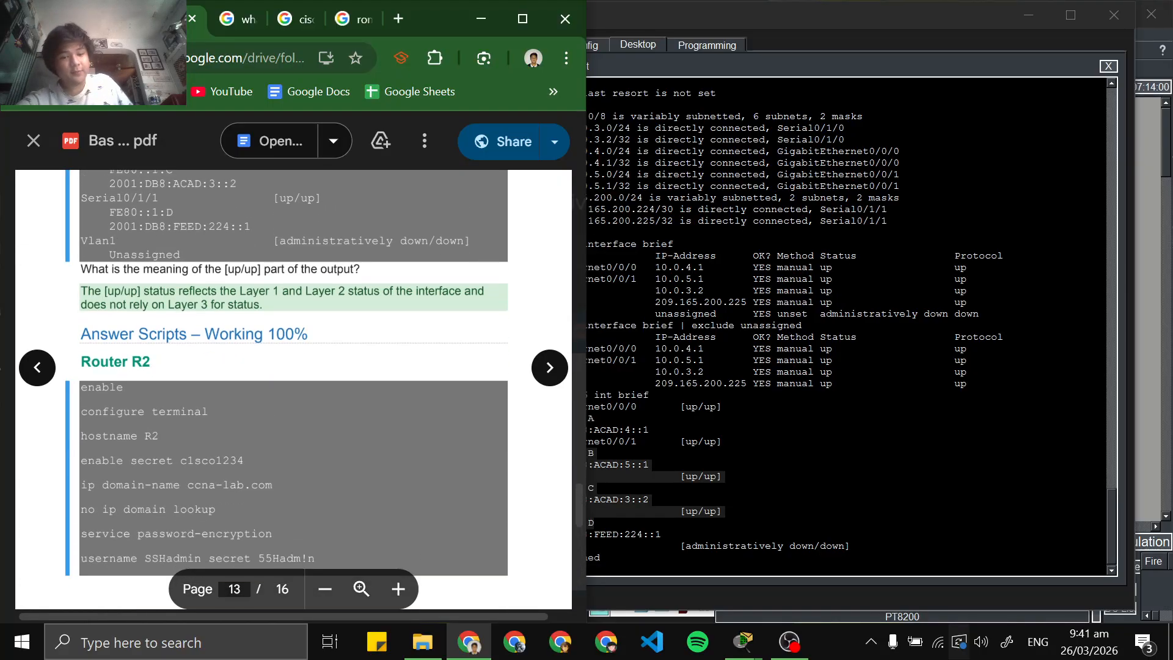
pyautogui.scroll(-5, 294, 391)
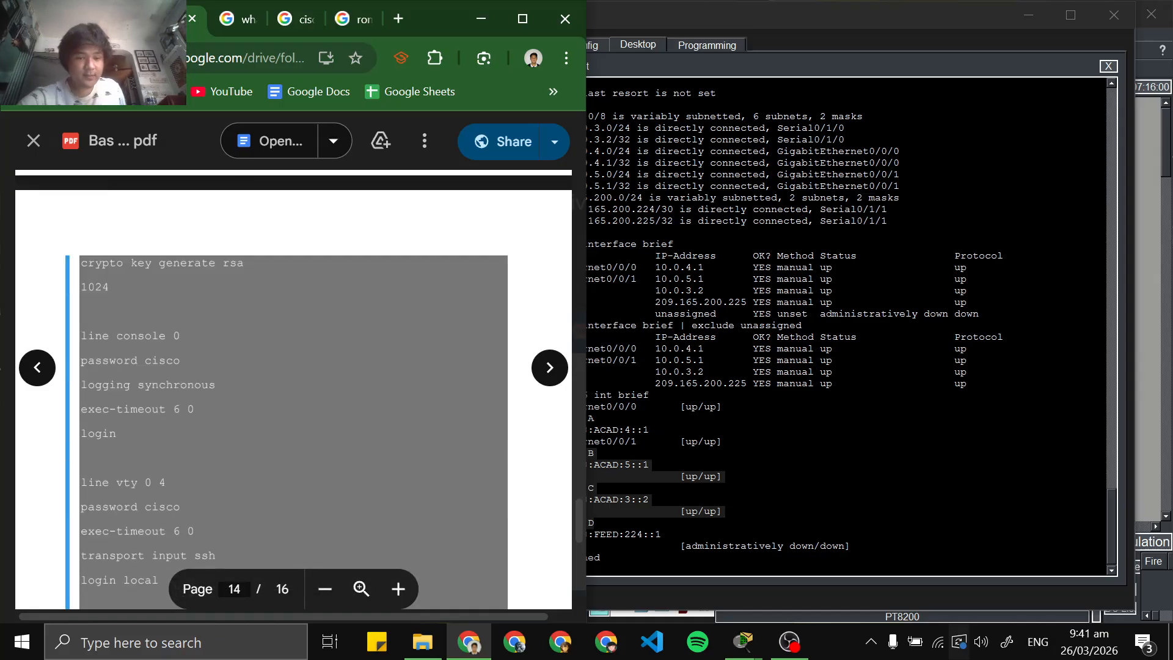
# View the network topology in the main Packet Tracer window and return to PC3's Command Prompt
pyautogui.click(743, 642)
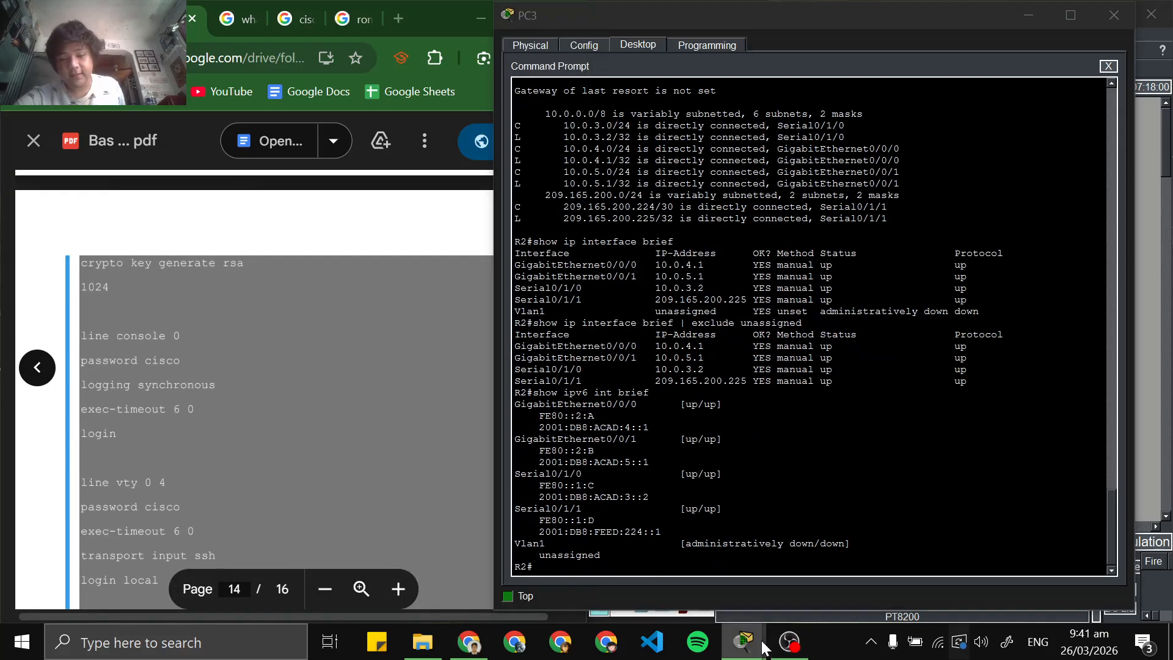
pyautogui.moveTo(762, 646)
pyautogui.click(578, 556)
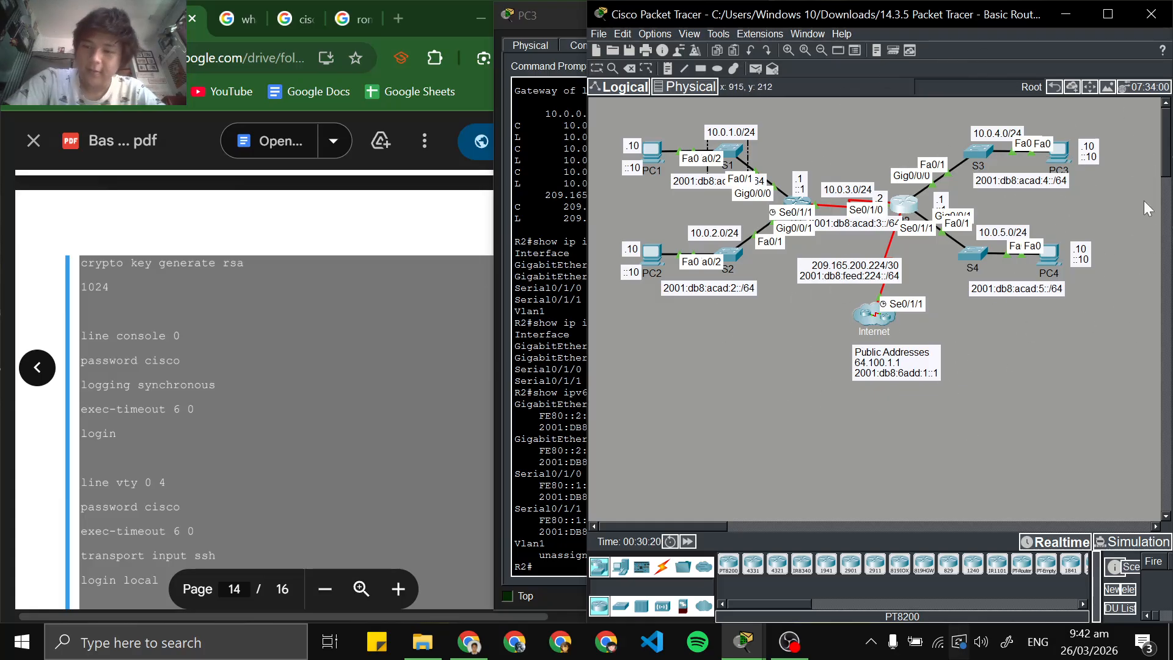
pyautogui.click(553, 230)
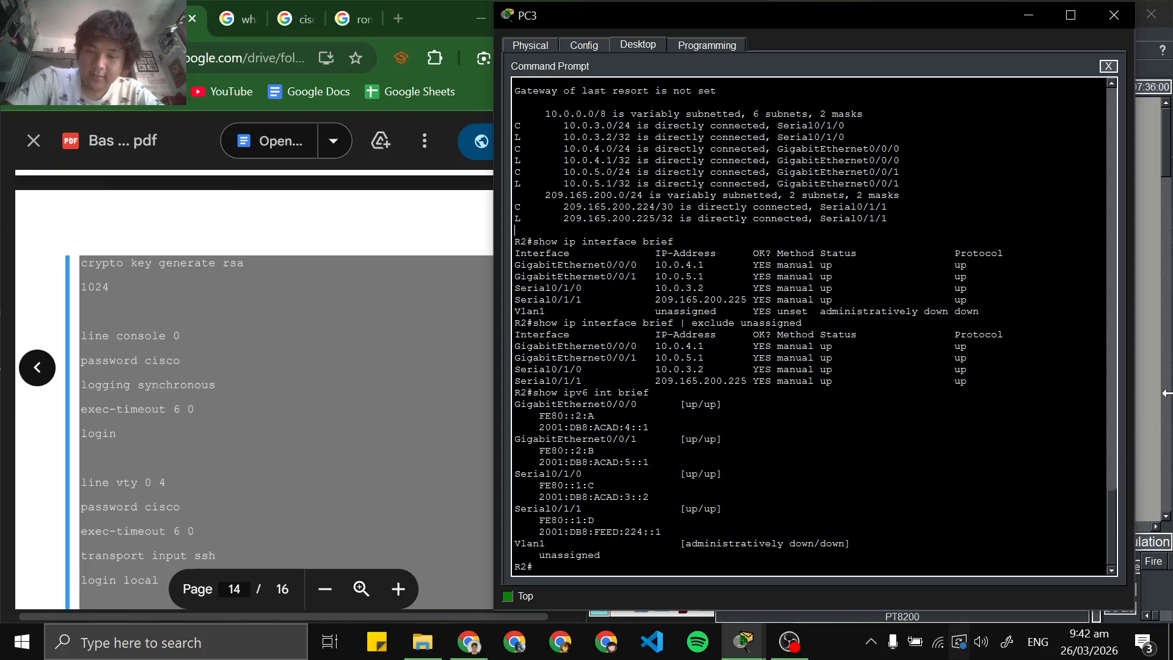
pyautogui.click(760, 651)
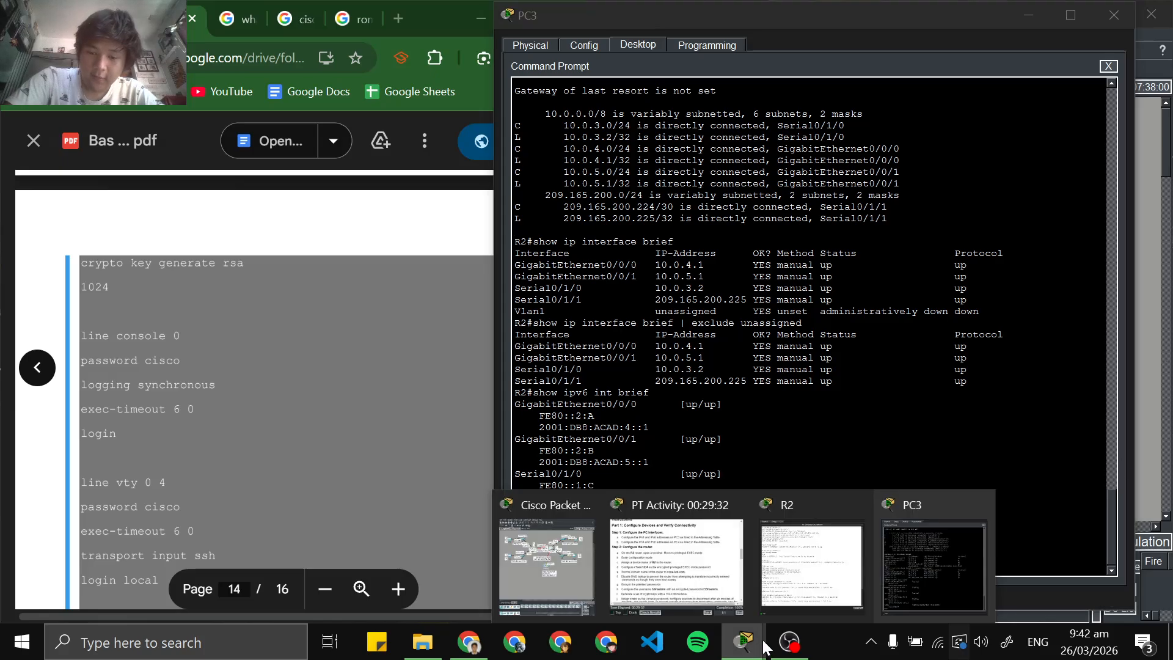
pyautogui.click(786, 651)
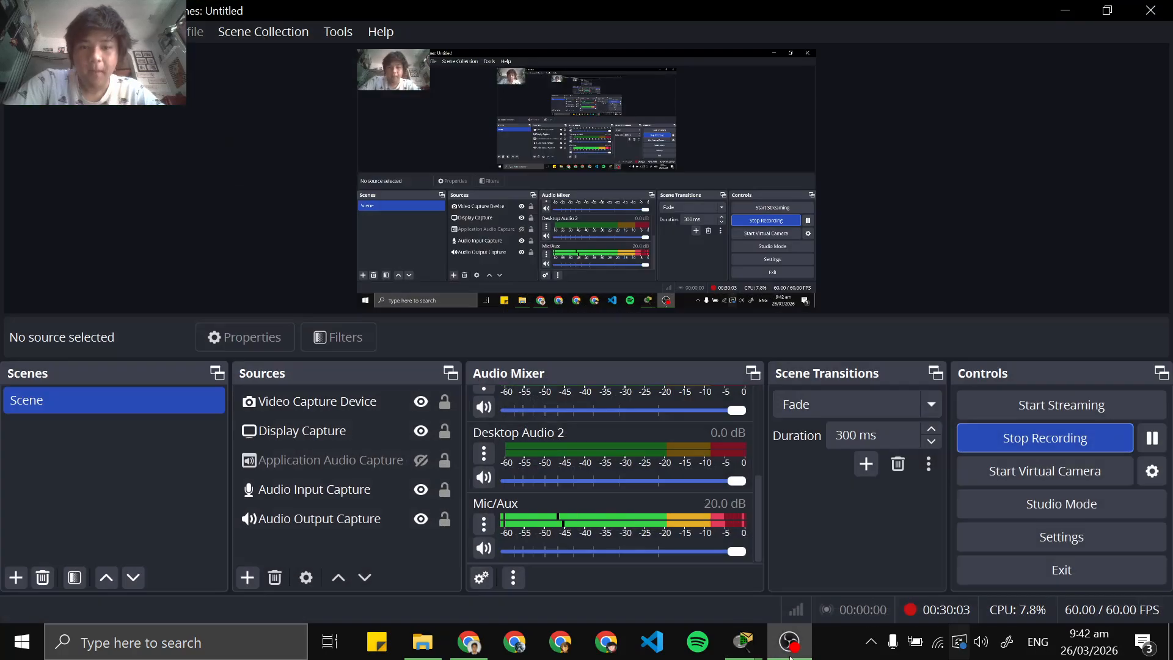